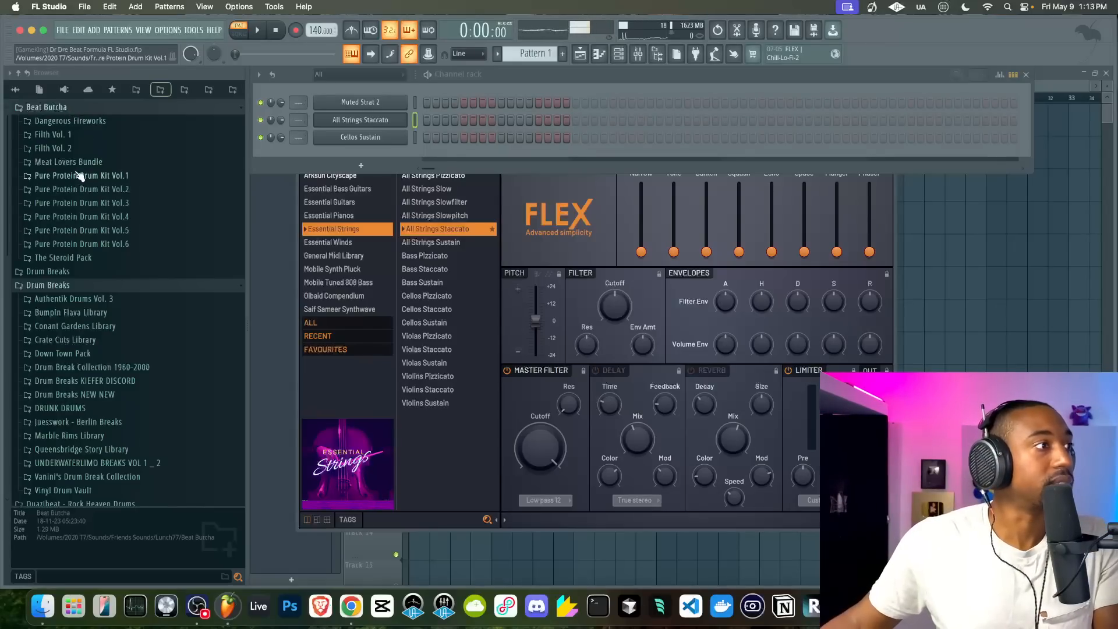
Open the BREAKS folder in the Dangerous Fireworks drum loops library
{"action": "left_click", "coordinate": [87, 121]}
{"action": "left_click", "coordinate": [87, 135]}
{"action": "left_click", "coordinate": [78, 149]}
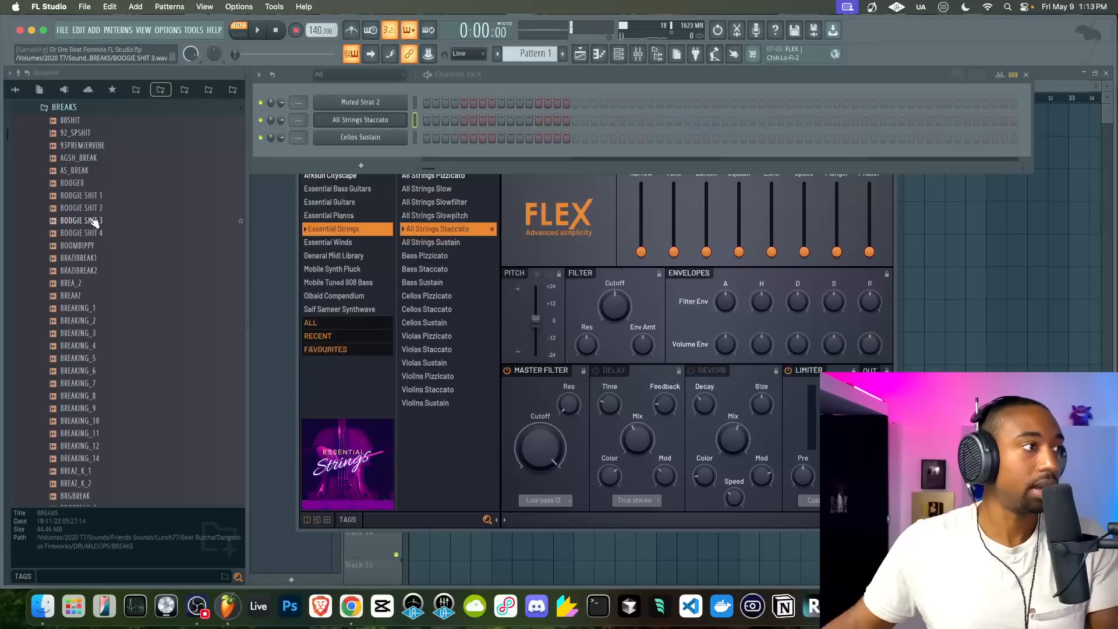
Audition several drum breaks, including the FDAG_BREAK loops, FUNKY_RIM_1 and the two breaks starting with DUSTY
{"action": "scroll", "coordinate": [93, 244], "scroll_direction": "down", "scroll_amount": 9}
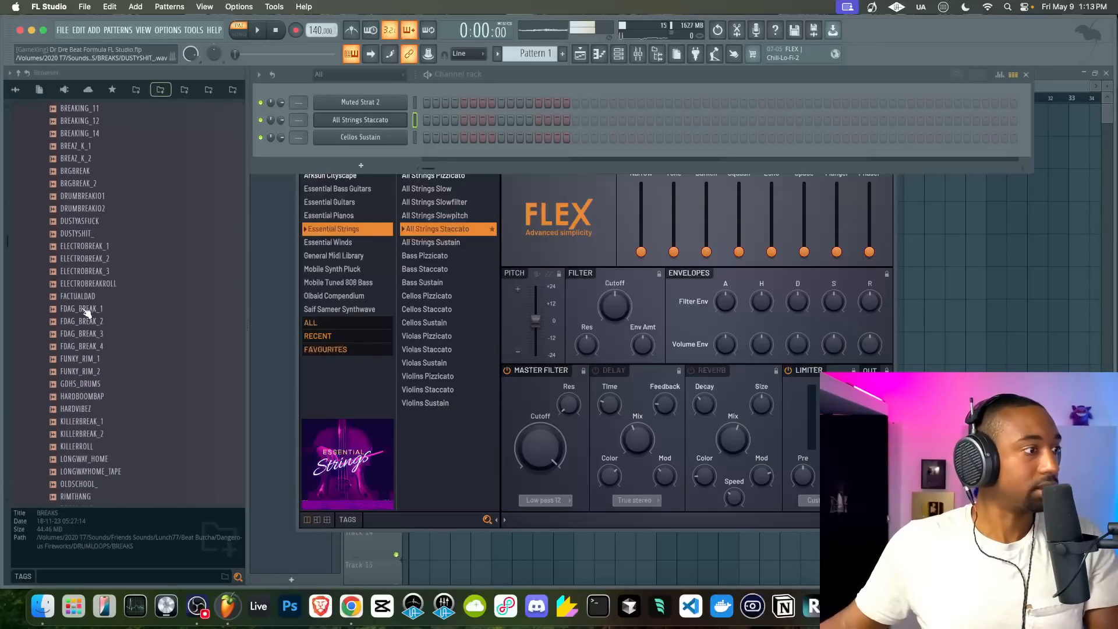
{"action": "left_click", "coordinate": [87, 307]}
{"action": "left_click", "coordinate": [93, 330]}
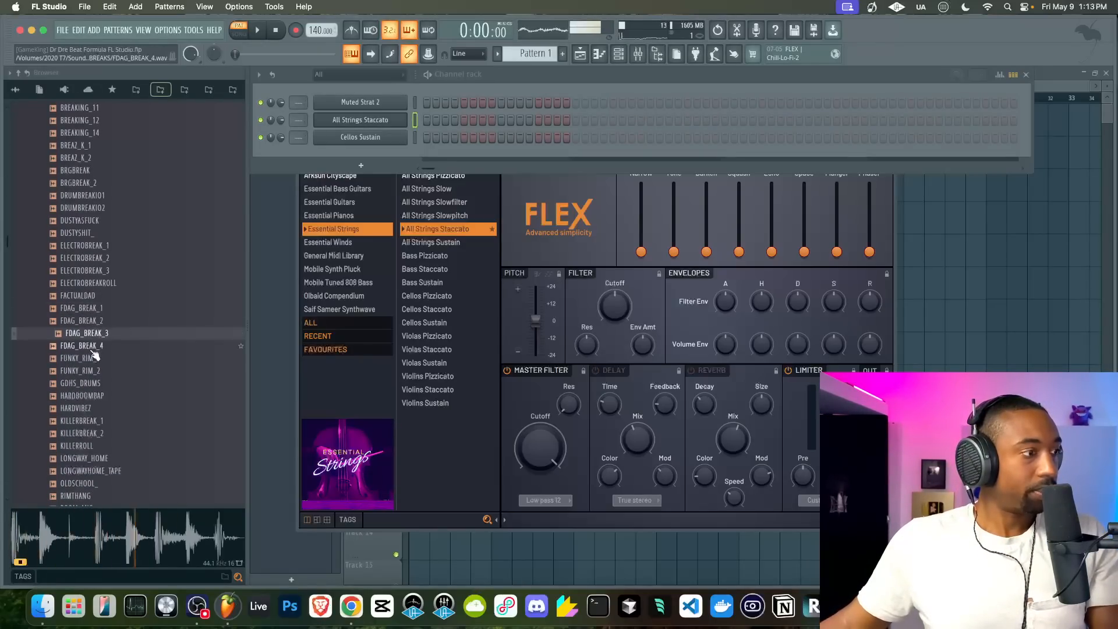
{"action": "left_click", "coordinate": [94, 346]}
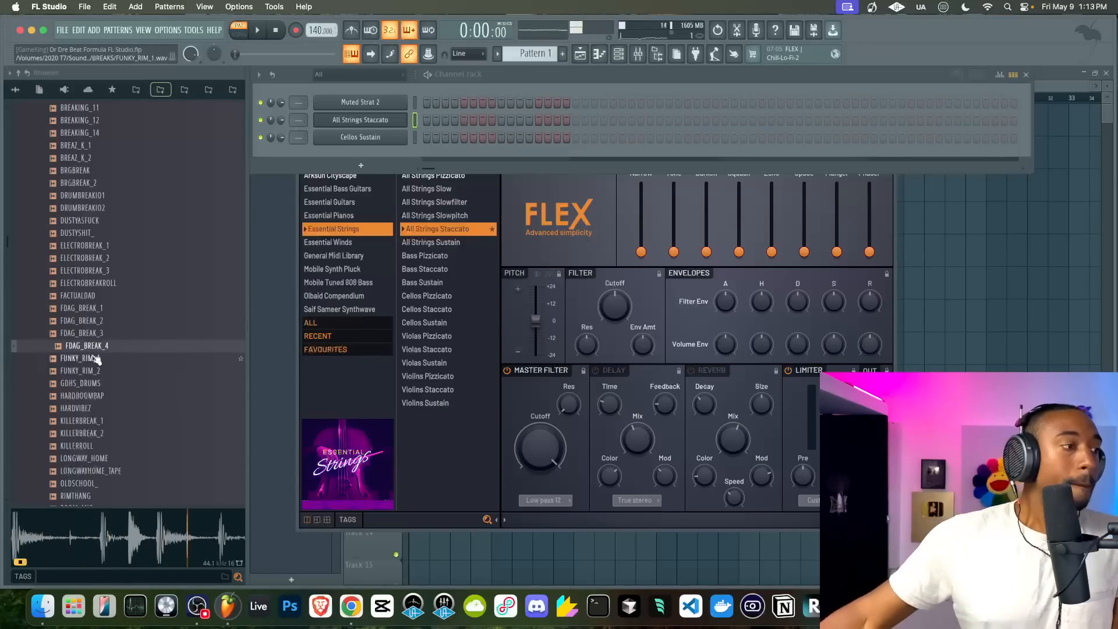
{"action": "left_click", "coordinate": [97, 359]}
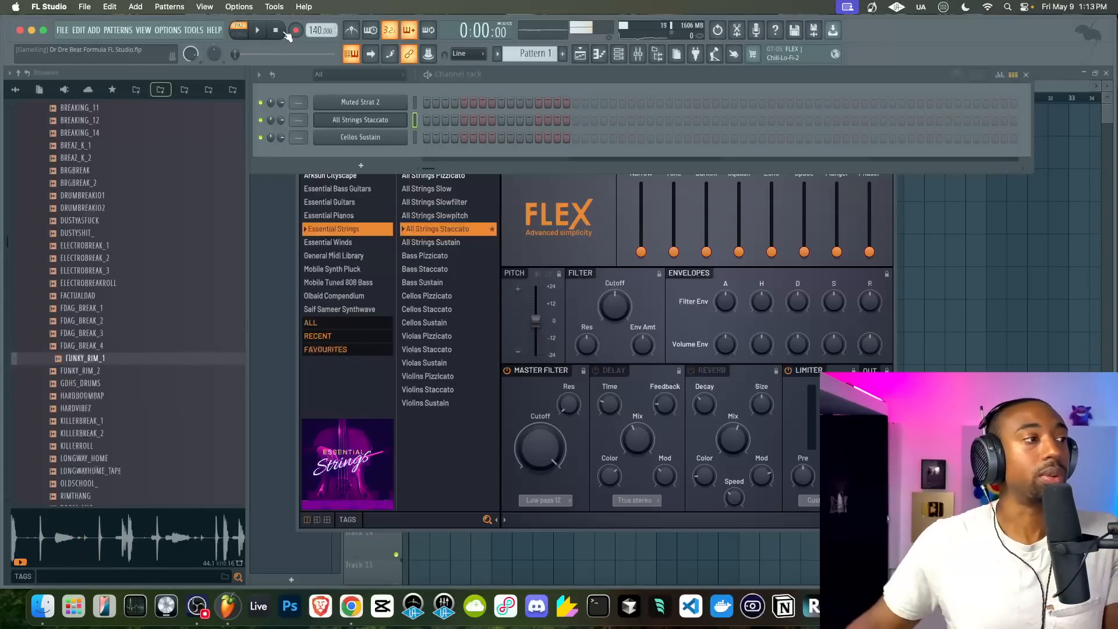
{"action": "left_click", "coordinate": [113, 232]}
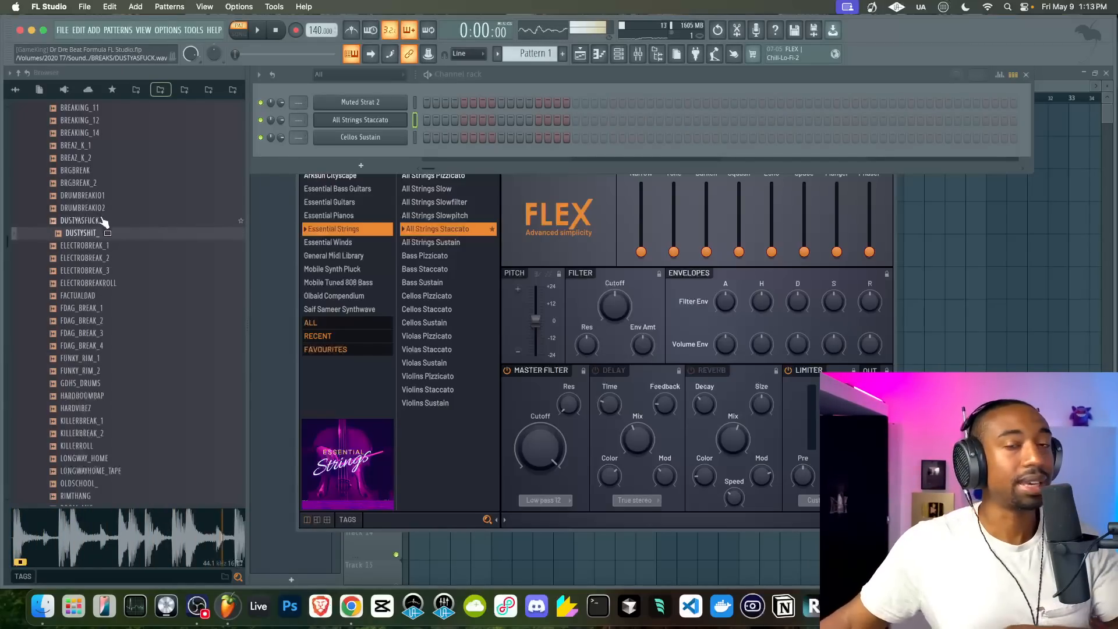
{"action": "left_click", "coordinate": [103, 220]}
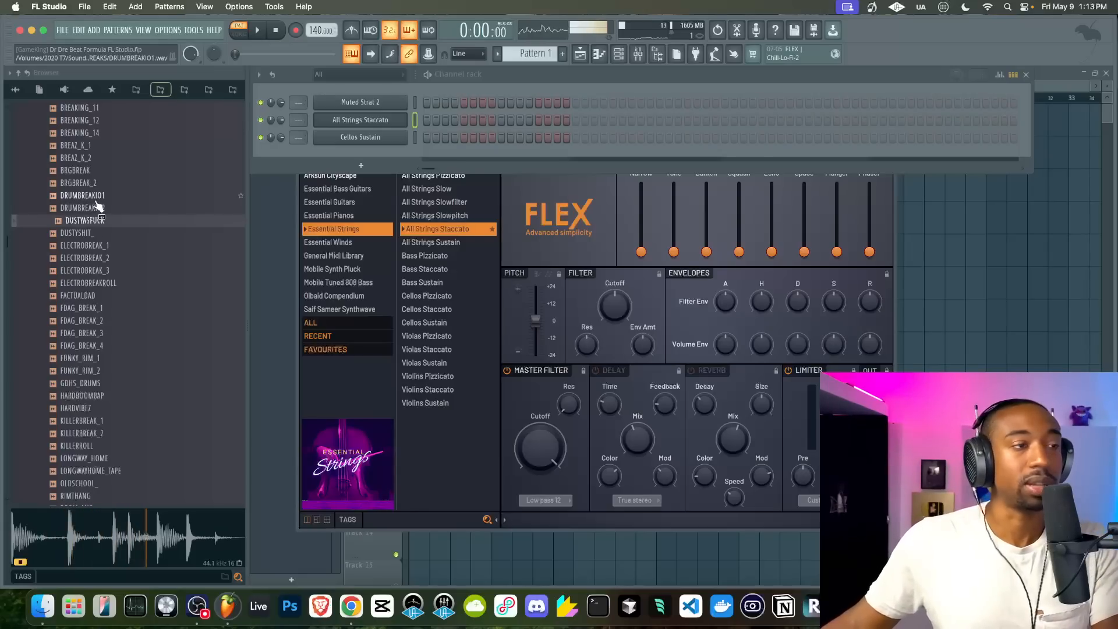
{"action": "key", "text": "space"}
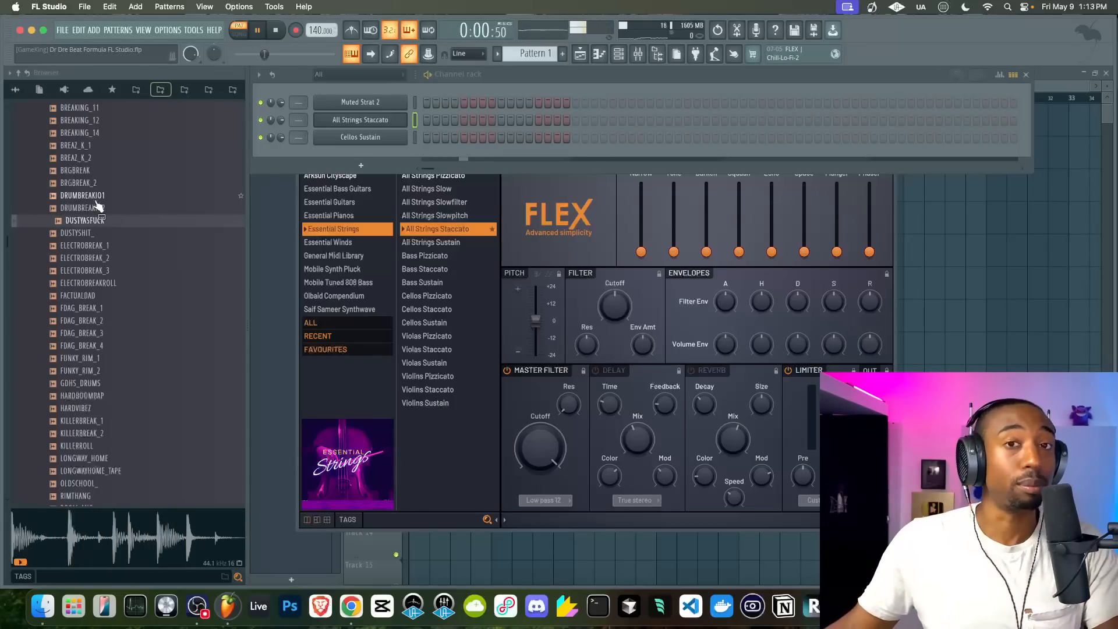
Preview DRUMBREAKIO1, load it into a new Slicex channel and stop the song playback
{"action": "left_click", "coordinate": [87, 195]}
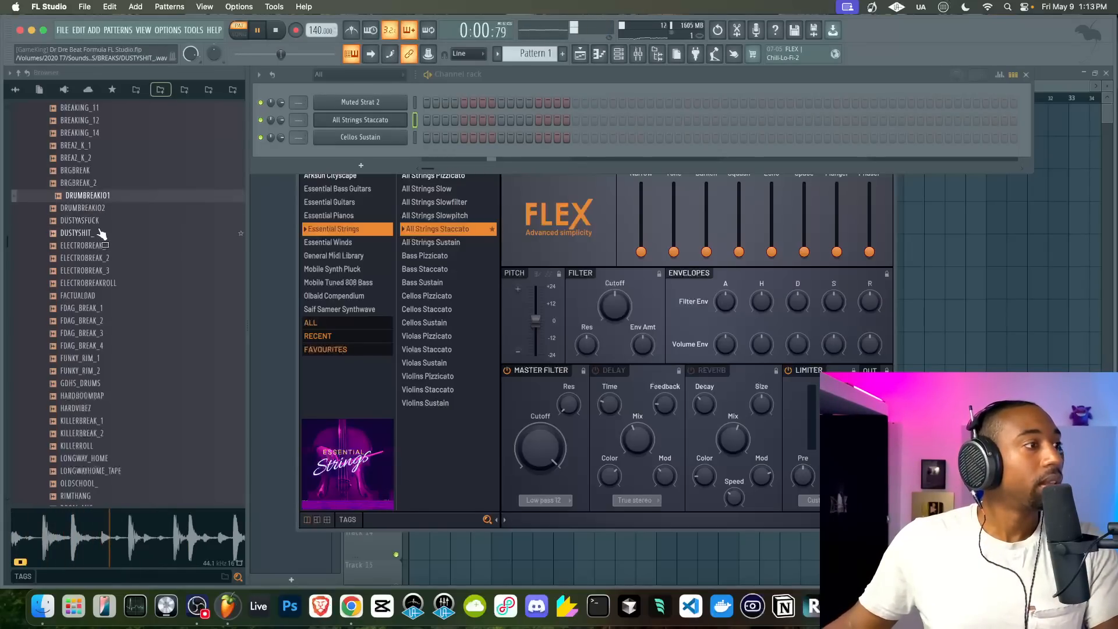
{"action": "right_click", "coordinate": [94, 196]}
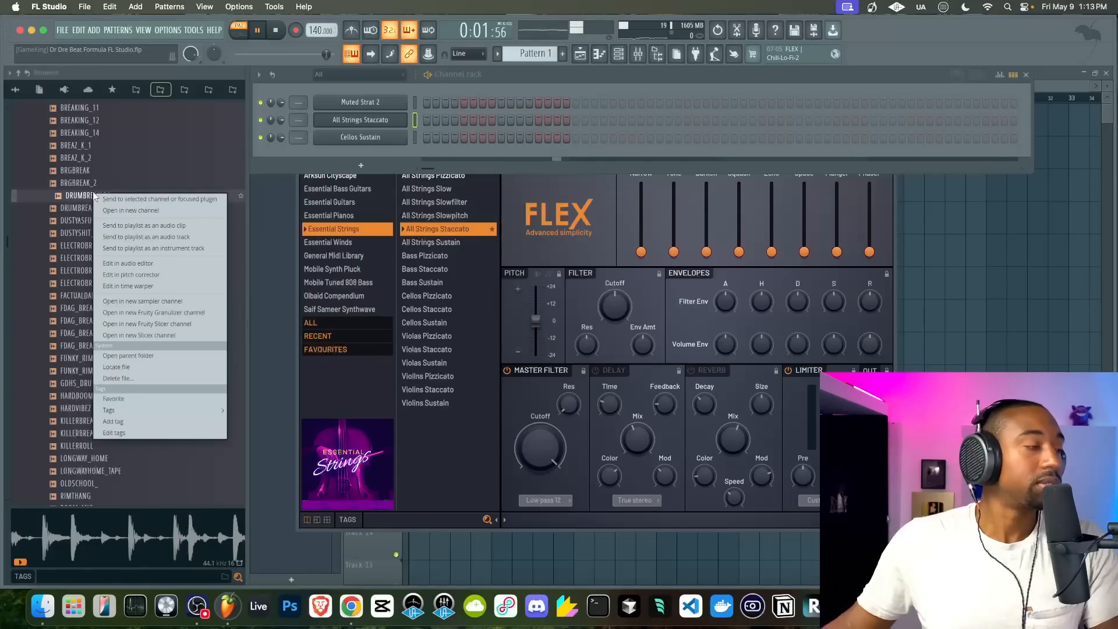
{"action": "left_click", "coordinate": [155, 337]}
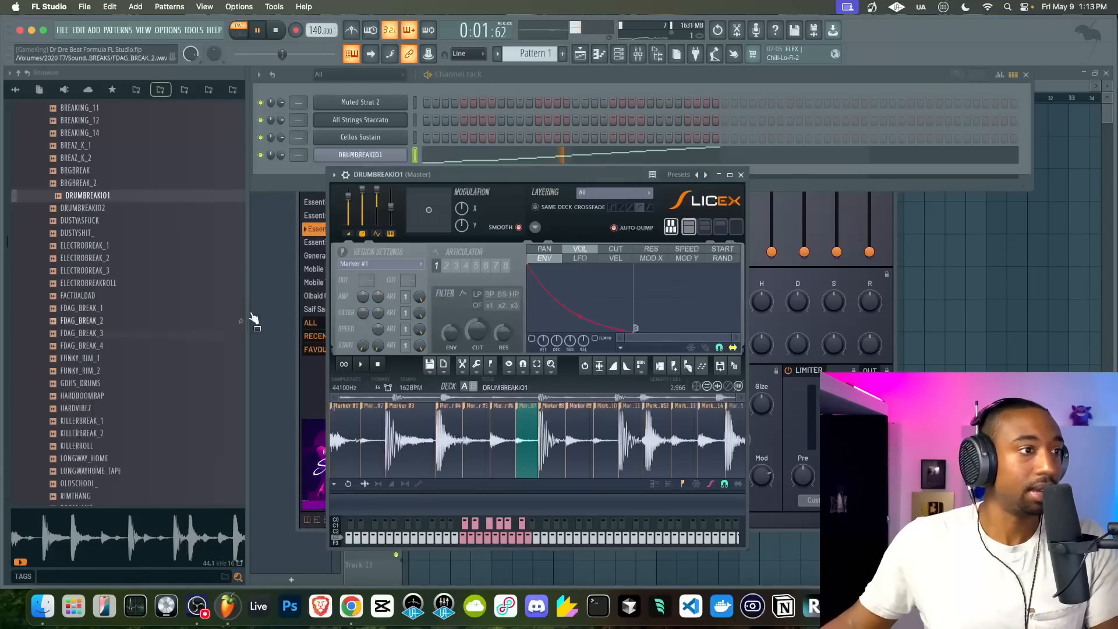
{"action": "left_click", "coordinate": [276, 32]}
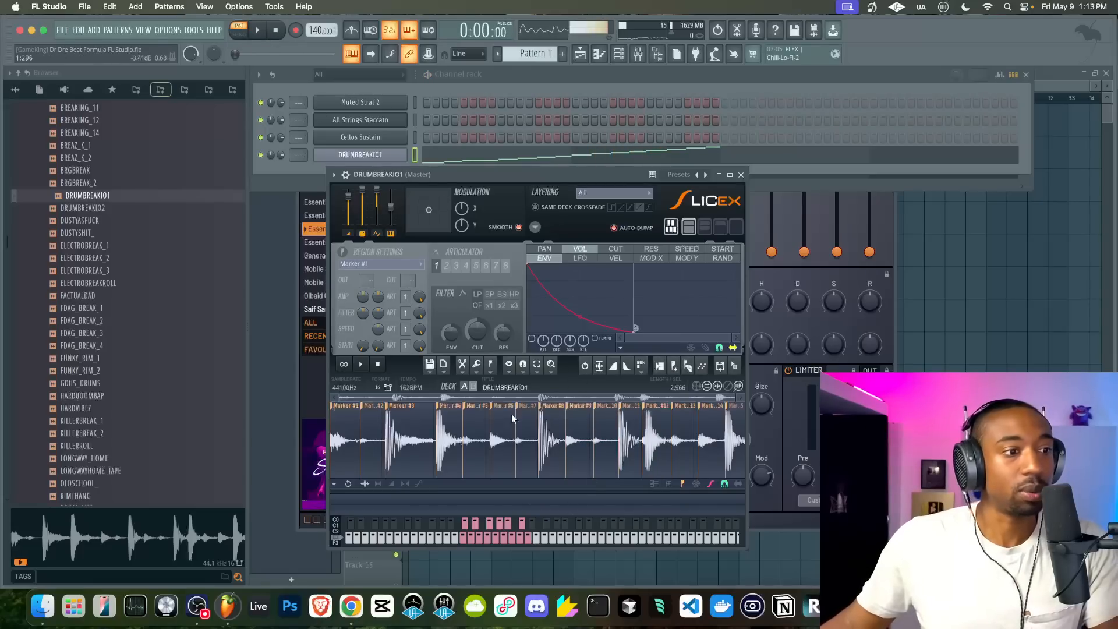
Move the Slicex window higher and slice the loaded break with Medium auto-slicing
{"action": "left_click", "coordinate": [689, 366]}
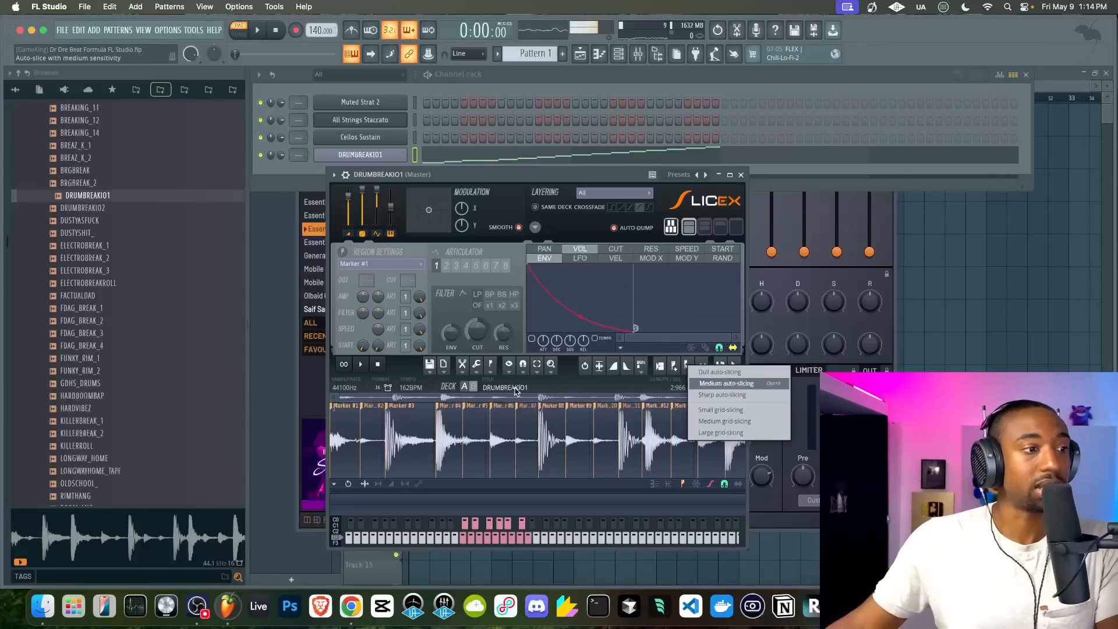
{"action": "left_click", "coordinate": [453, 174]}
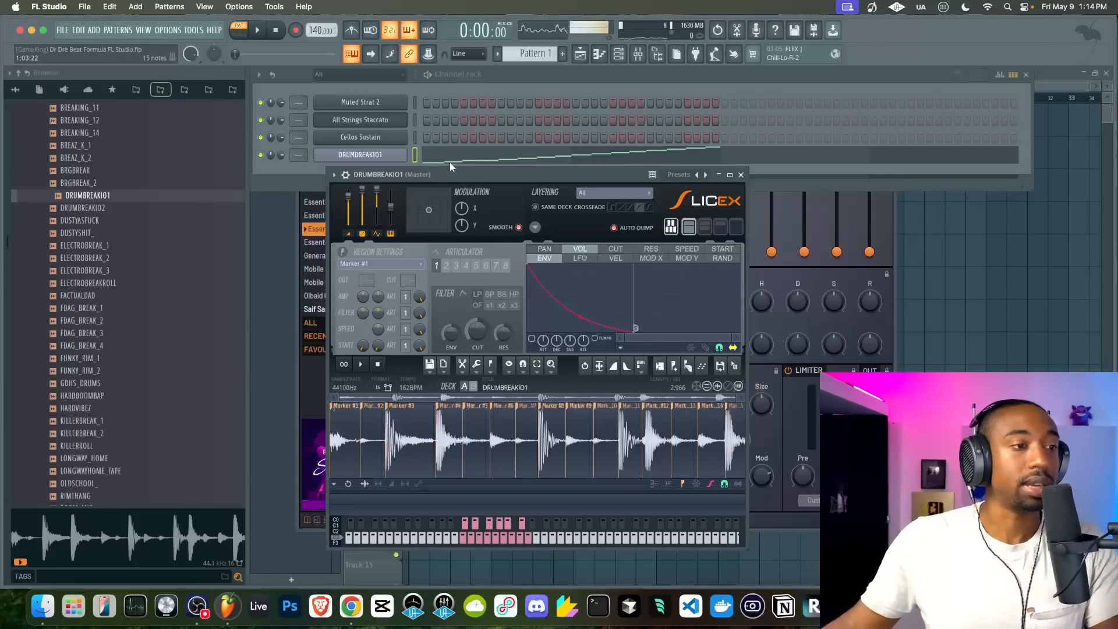
{"action": "left_click_drag", "start_coordinate": [449, 173], "coordinate": [441, 132]}
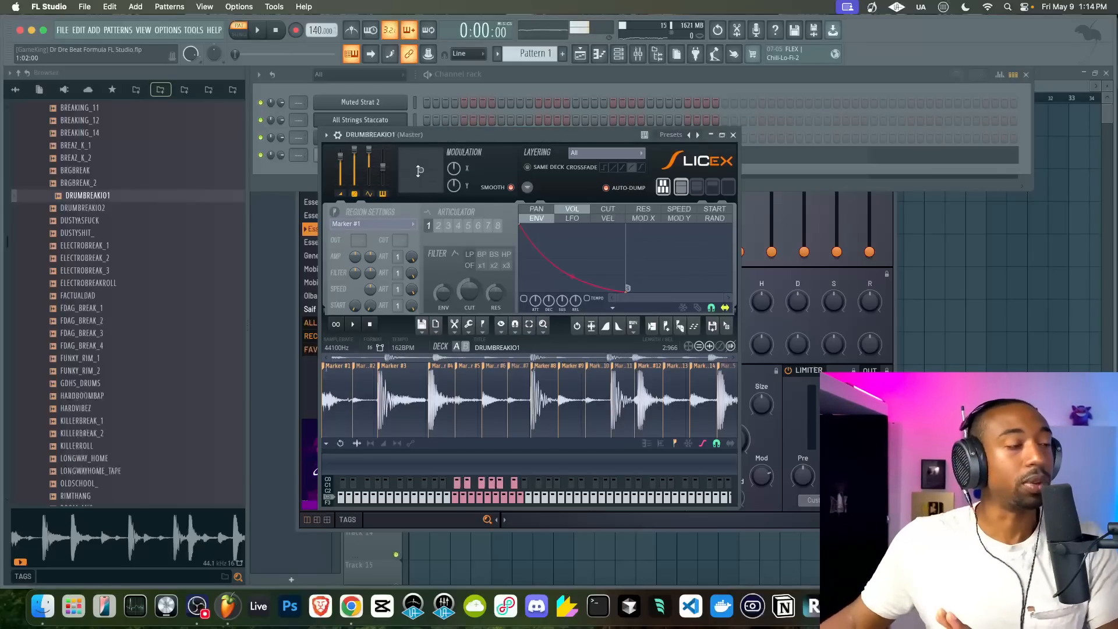
{"action": "left_click_drag", "start_coordinate": [414, 134], "coordinate": [404, 97]}
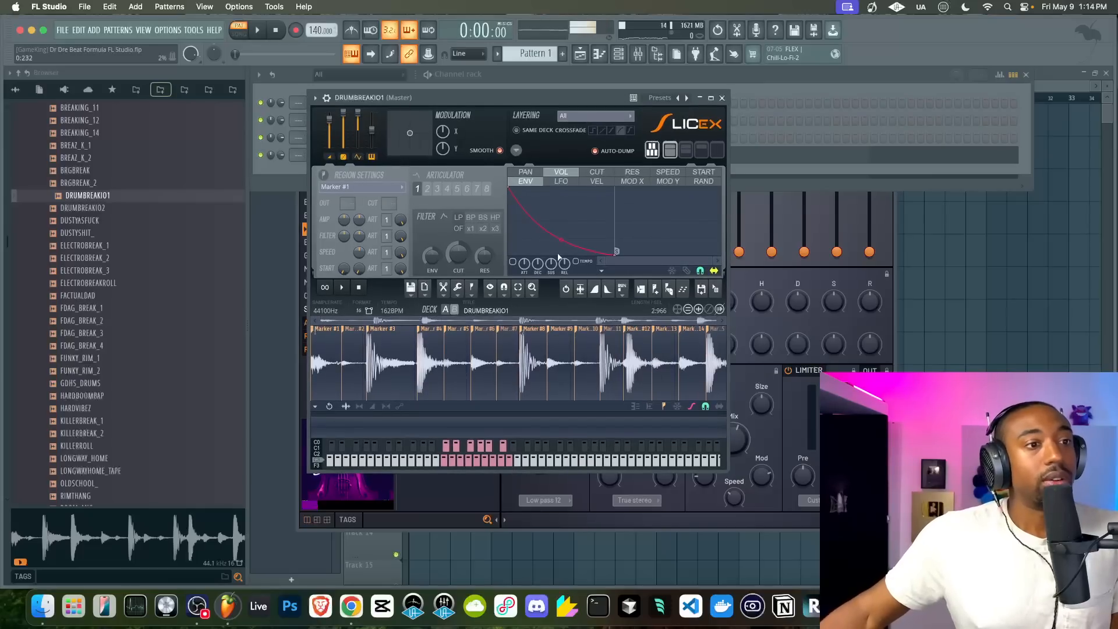
{"action": "left_click", "coordinate": [670, 293]}
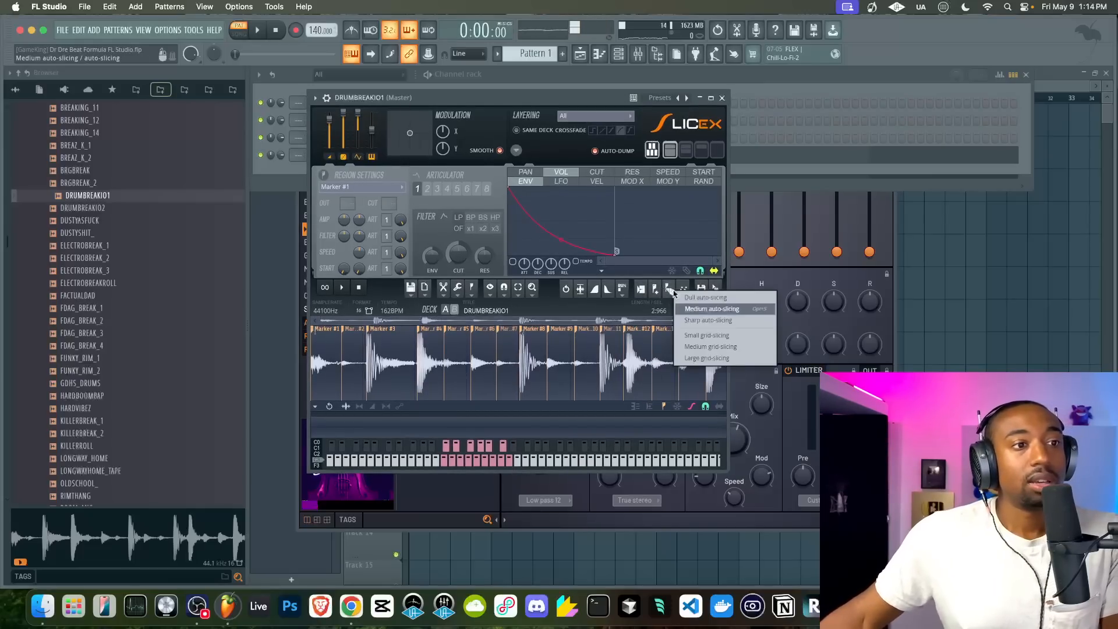
{"action": "left_click", "coordinate": [696, 310]}
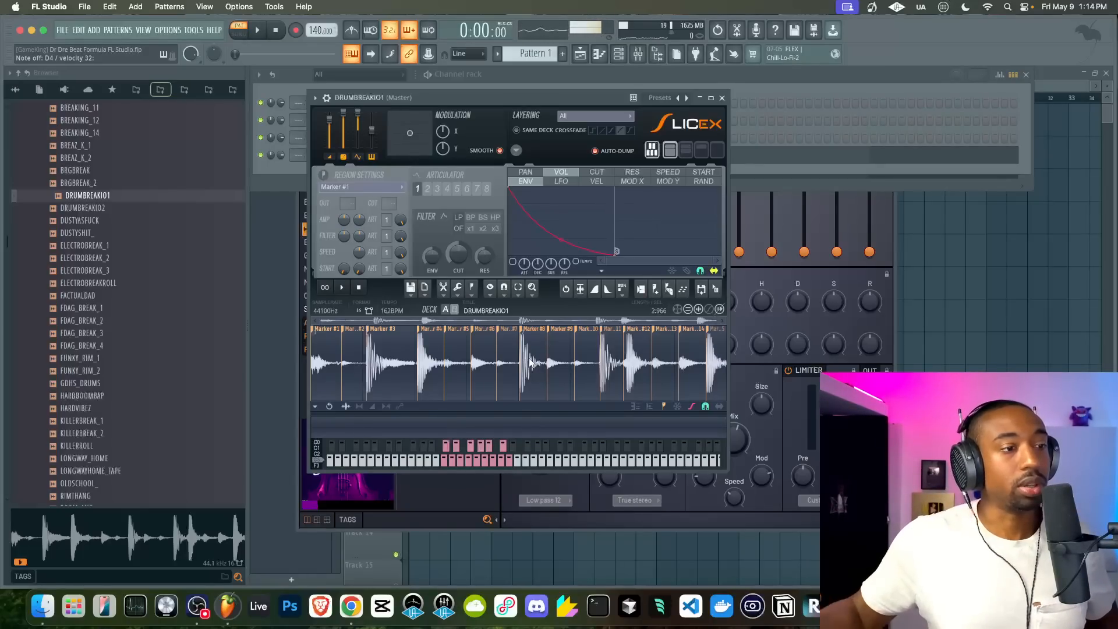
Reset the typing keyboard's note layout and play the first slices with it, dismissing the marker name prompt
{"action": "right_click", "coordinate": [352, 54]}
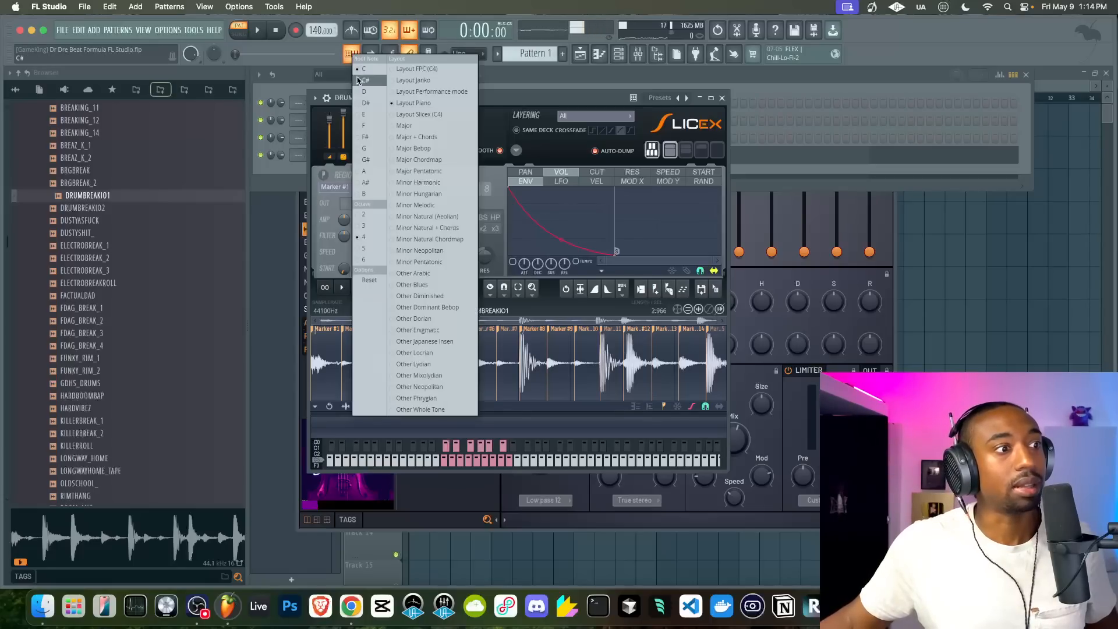
{"action": "left_click", "coordinate": [370, 280]}
{"action": "key", "text": "z"}
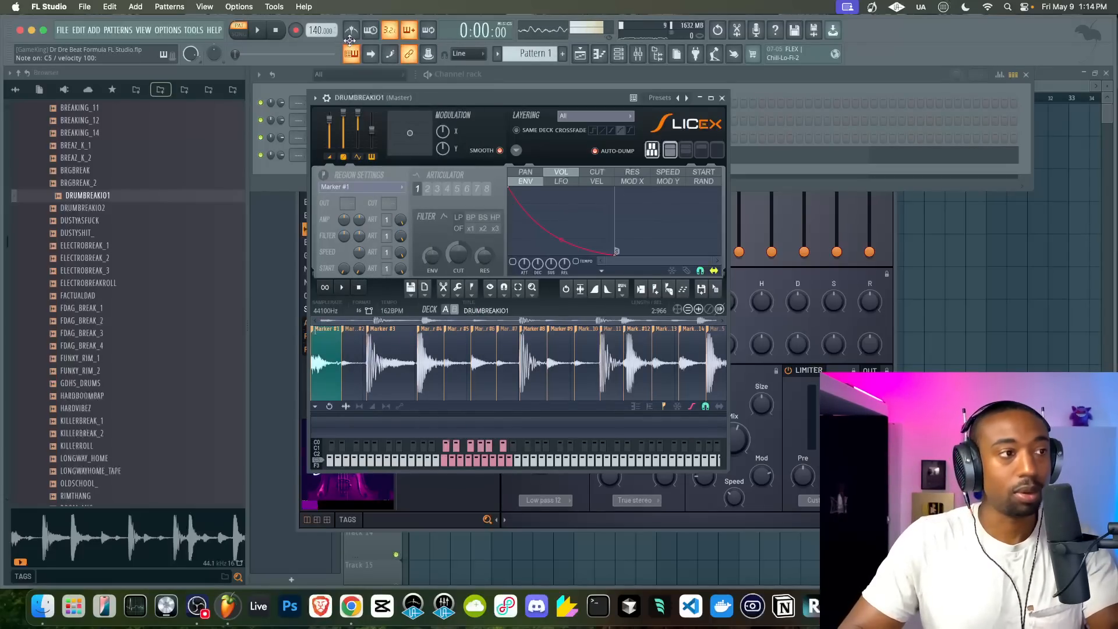
{"action": "key", "text": "x"}
{"action": "type", "text": "zx"}
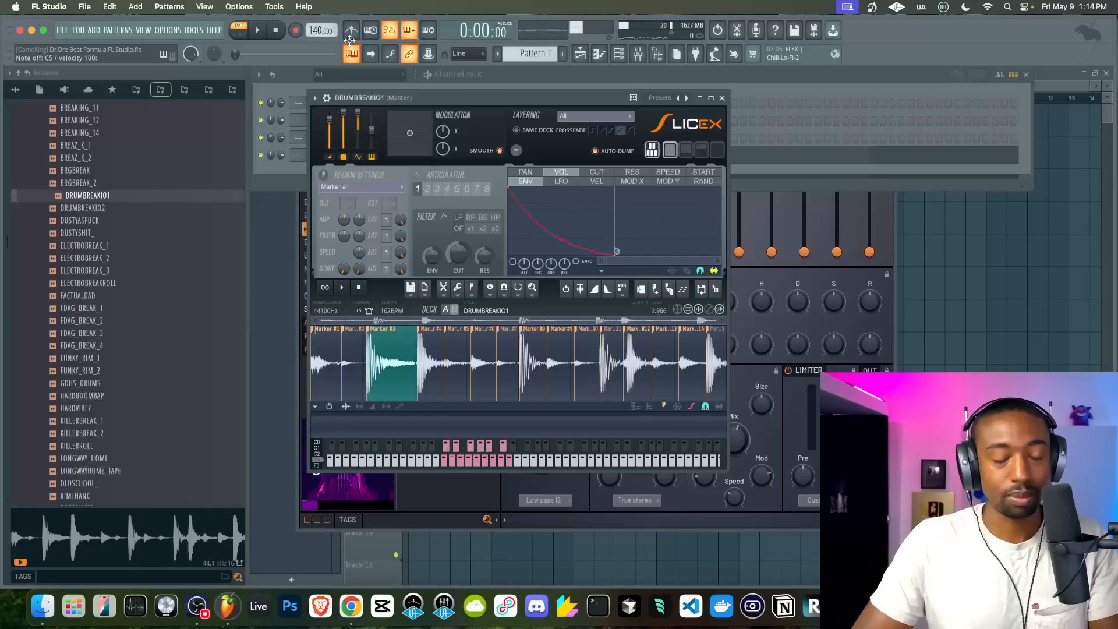
{"action": "type", "text": "zm,"}
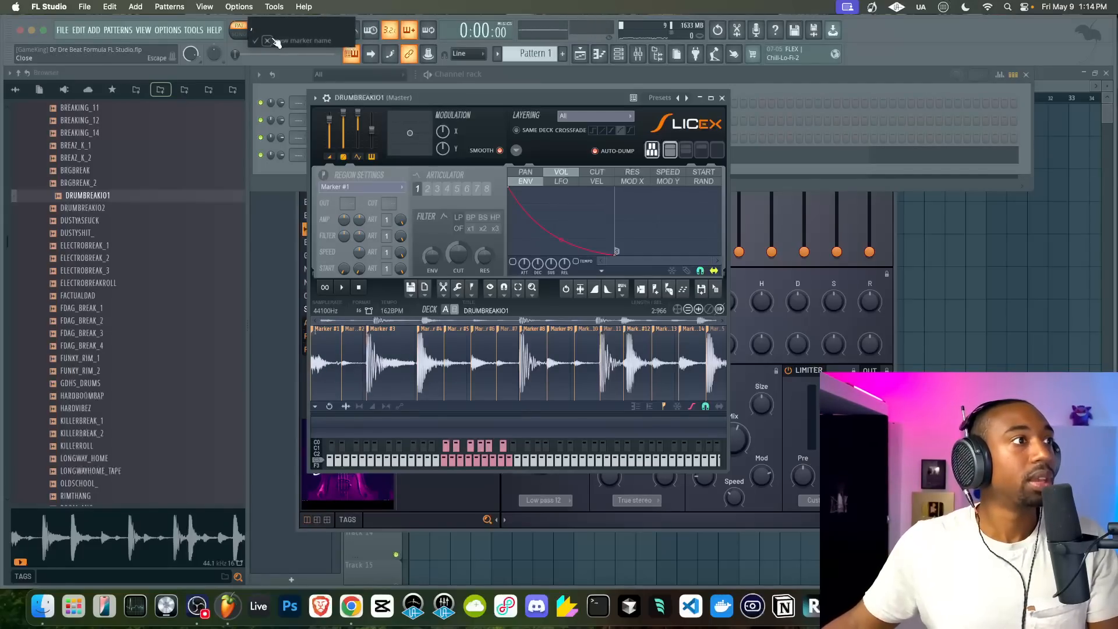
{"action": "key", "text": "Escape"}
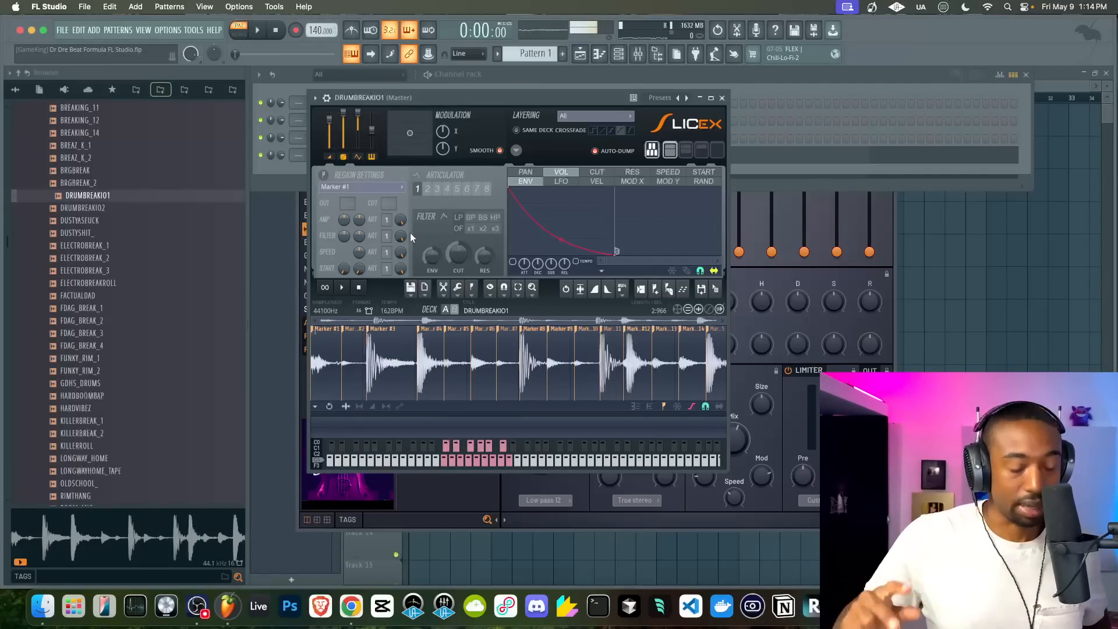
Play the slices from Marker #1 to Marker #4 one after another to hear each drum hit
{"action": "key", "text": "z"}
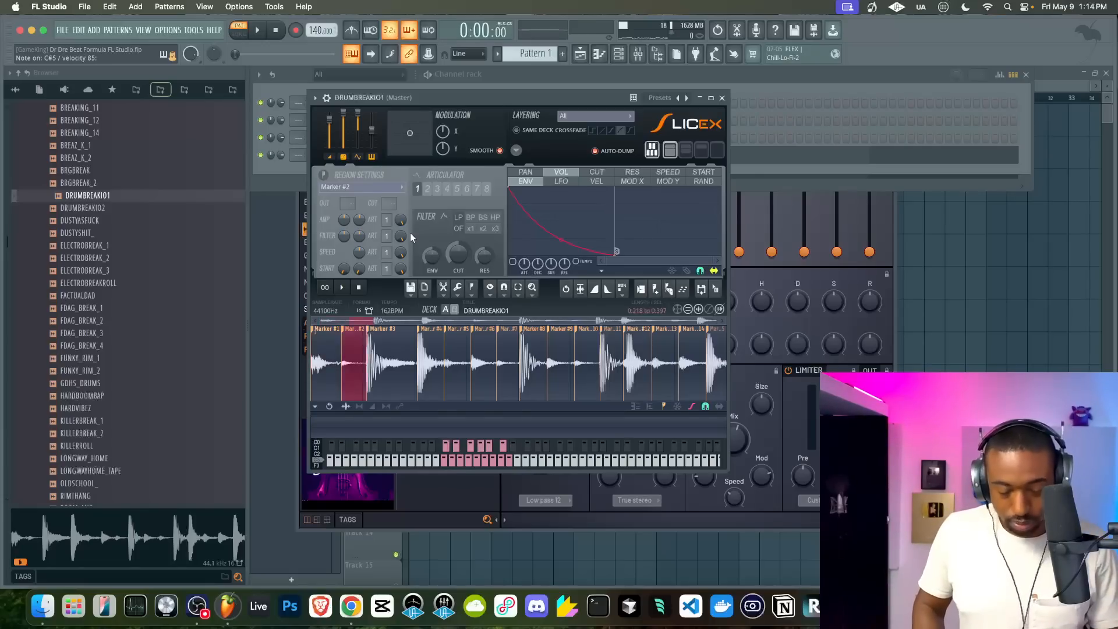
{"action": "key", "text": "x"}
{"action": "key", "text": "d"}
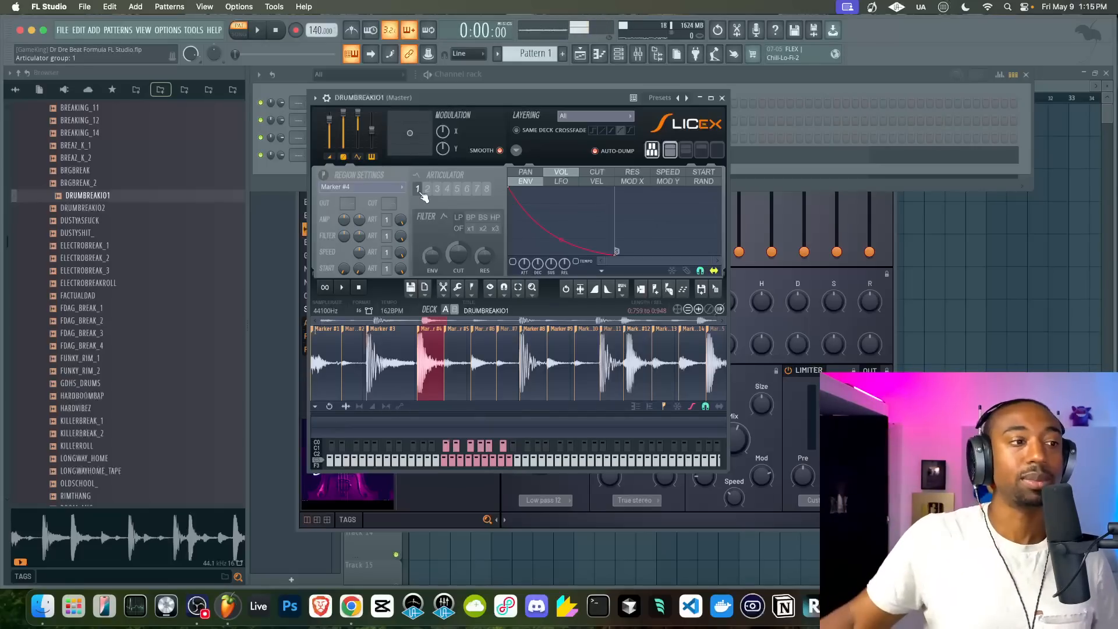
Enable the Slicex volume envelope and reshape it to hold full level with a vertical drop at its end, then play a slice
{"action": "left_click", "coordinate": [513, 261]}
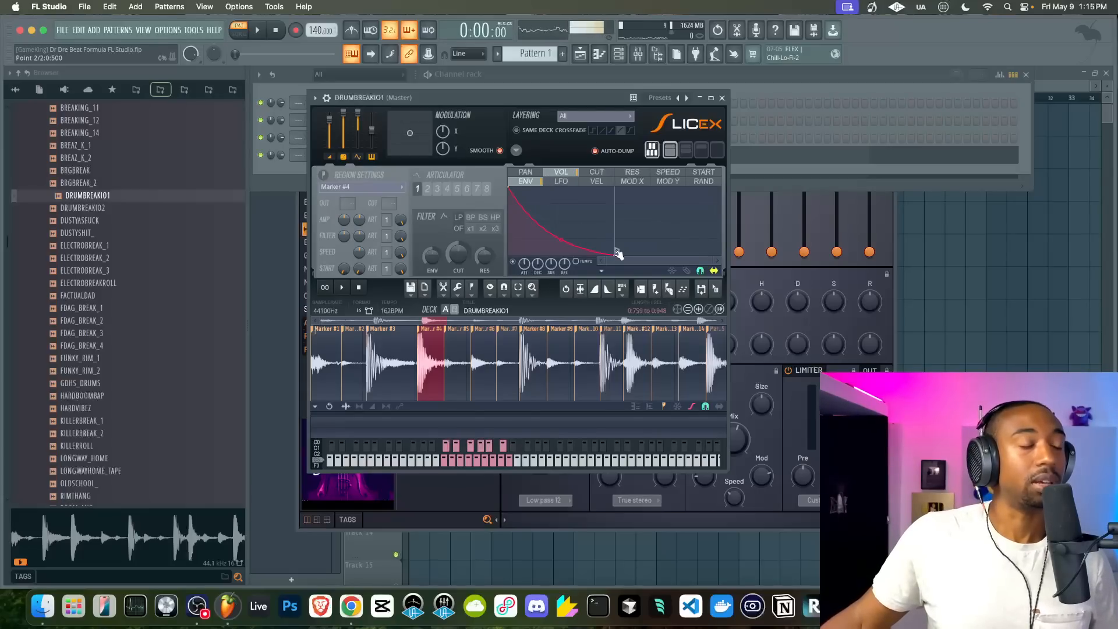
{"action": "left_click_drag", "start_coordinate": [616, 255], "coordinate": [610, 187]}
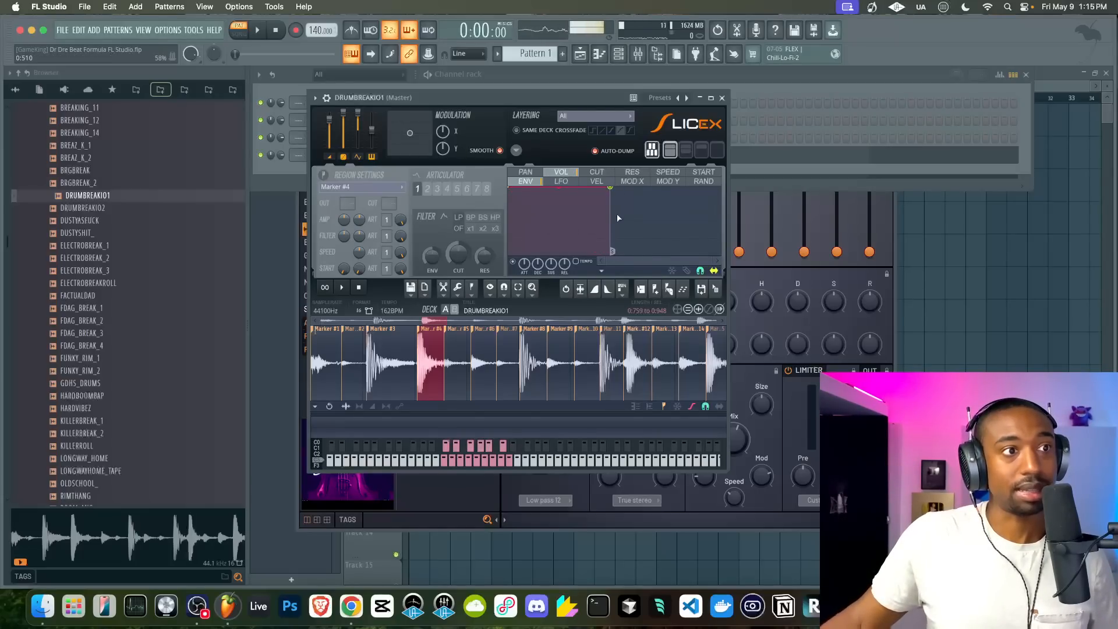
{"action": "left_click_drag", "start_coordinate": [619, 249], "coordinate": [609, 269]}
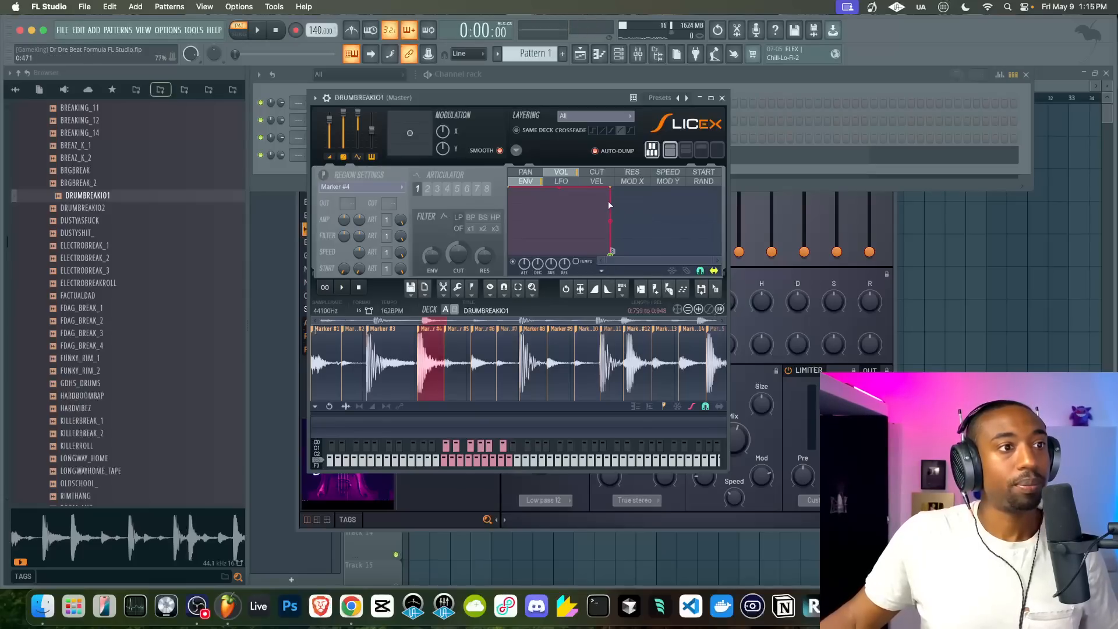
{"action": "key", "text": "d"}
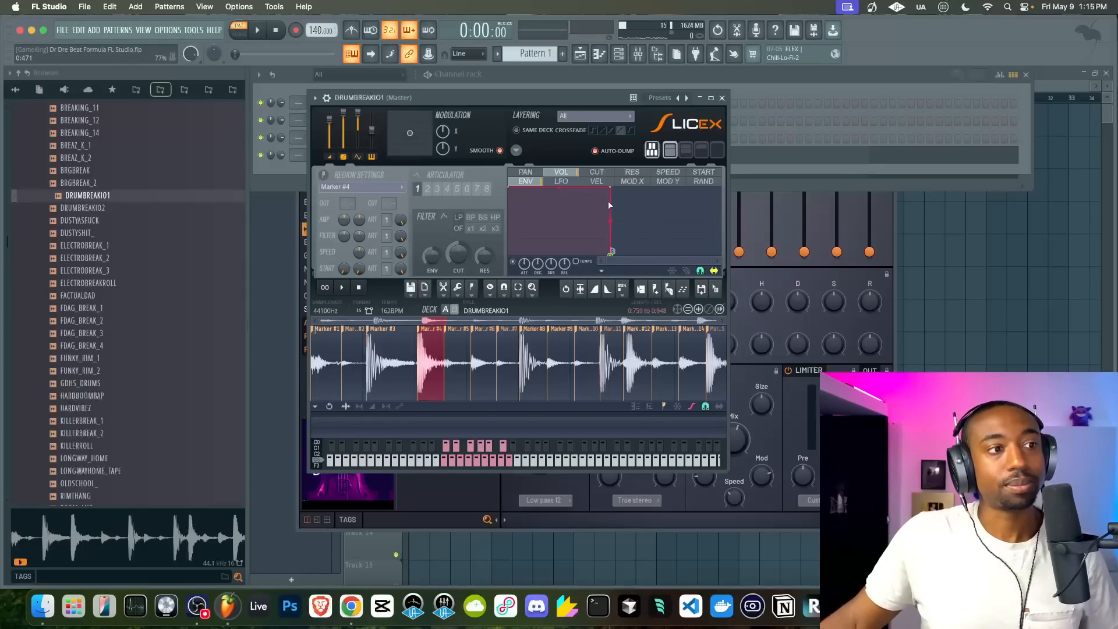
Compare the slices with the volume envelope off and on, leaving the envelope disabled
{"action": "left_click", "coordinate": [513, 261]}
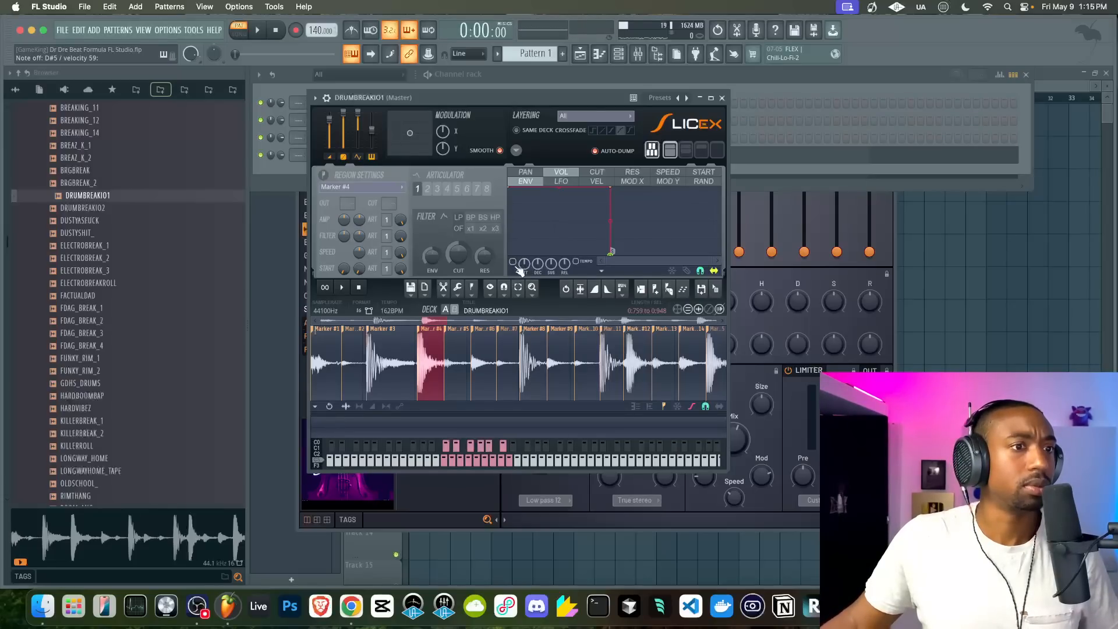
{"action": "left_click", "coordinate": [514, 263]}
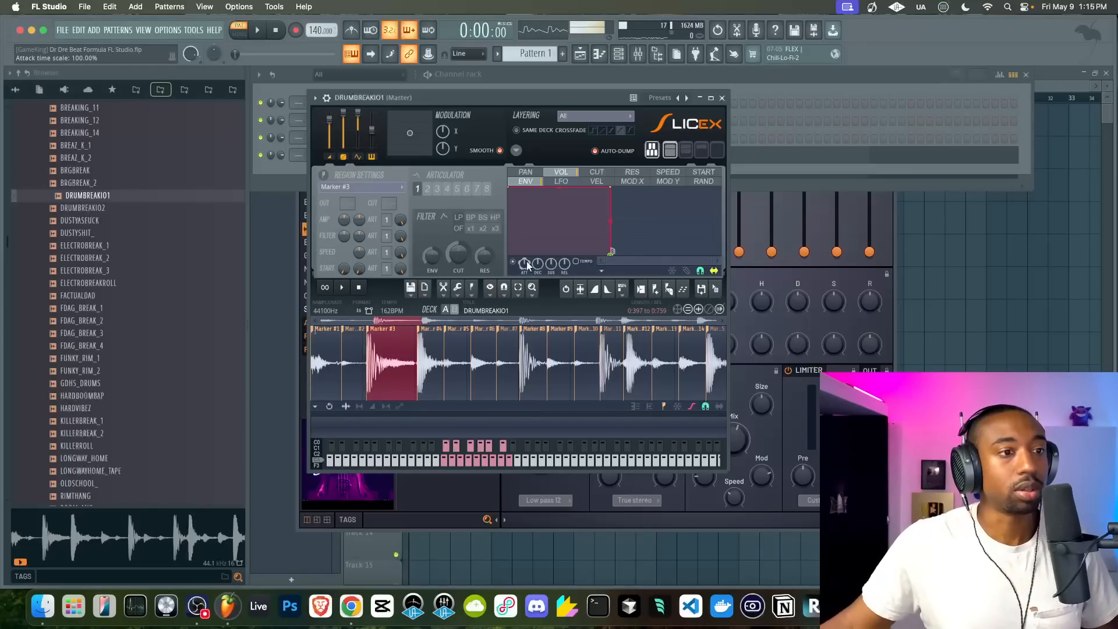
{"action": "left_click", "coordinate": [514, 263]}
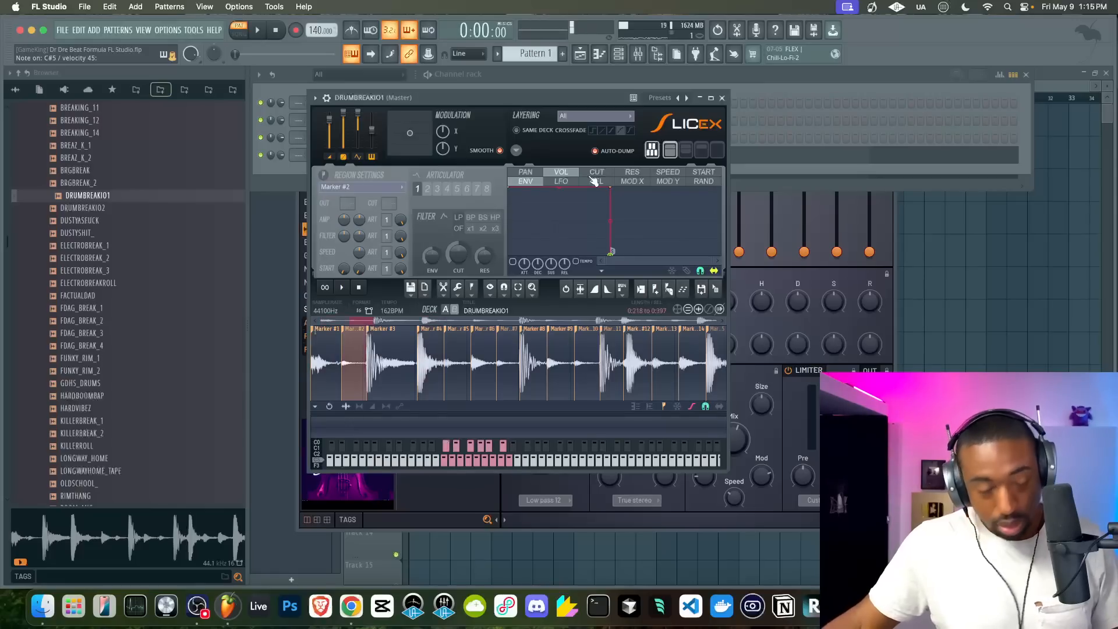
Close the Slicex window and clear the automatically added notes from the DRUMBREAKIO1 channel
{"action": "left_click", "coordinate": [722, 98]}
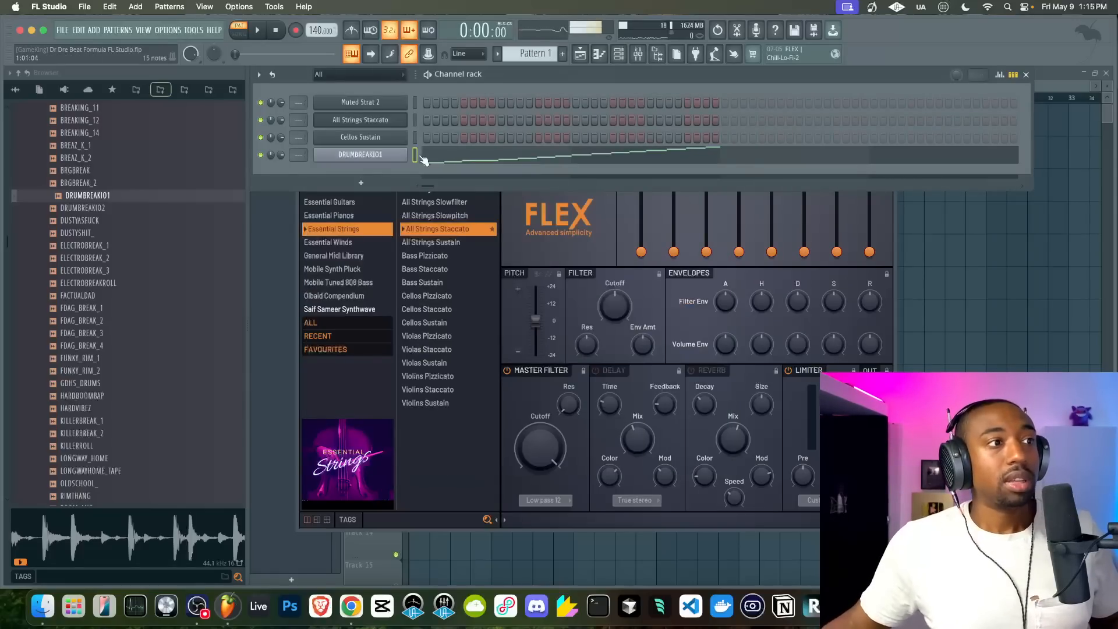
{"action": "key", "text": "super+x"}
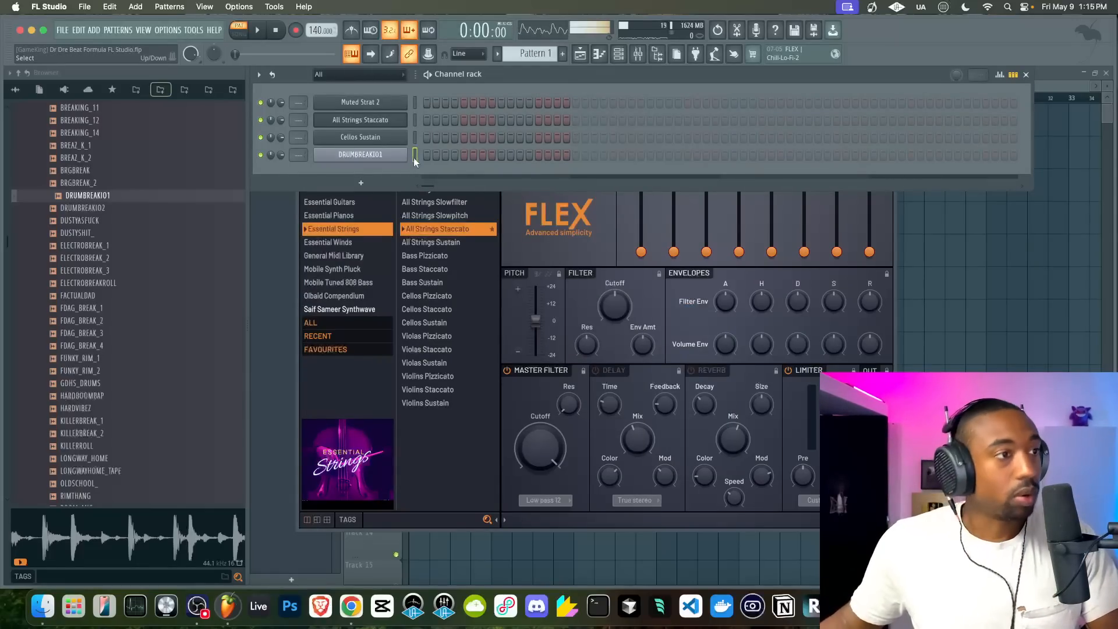
Turn on the metronome, set the project tempo to 93 BPM and start playback
{"action": "left_click", "coordinate": [351, 29]}
{"action": "left_click_drag", "start_coordinate": [321, 30], "coordinate": [321, 28]}
{"action": "key", "text": "space"}
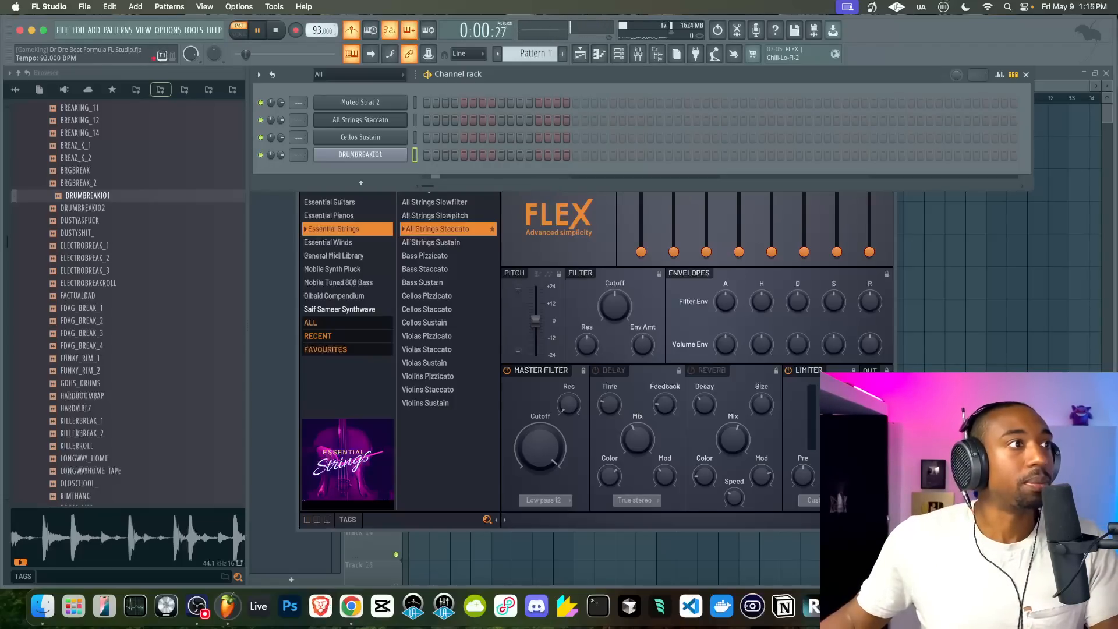
Try the Tick metronome sound, switch the sound back to Pulse and stop playback
{"action": "right_click", "coordinate": [351, 30]}
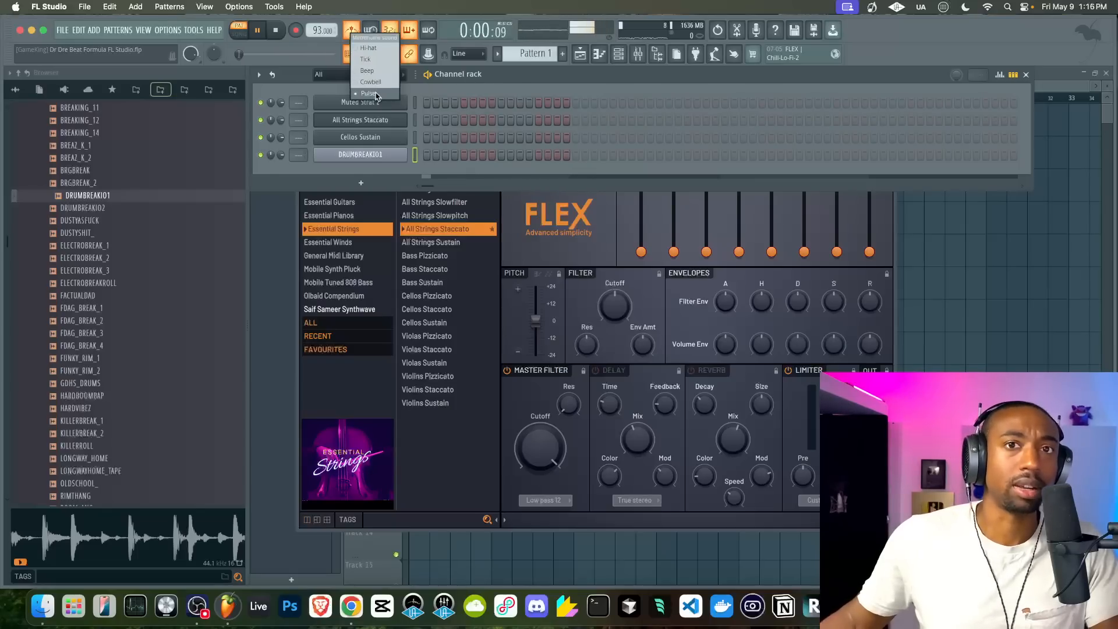
{"action": "left_click", "coordinate": [366, 59]}
{"action": "right_click", "coordinate": [352, 32]}
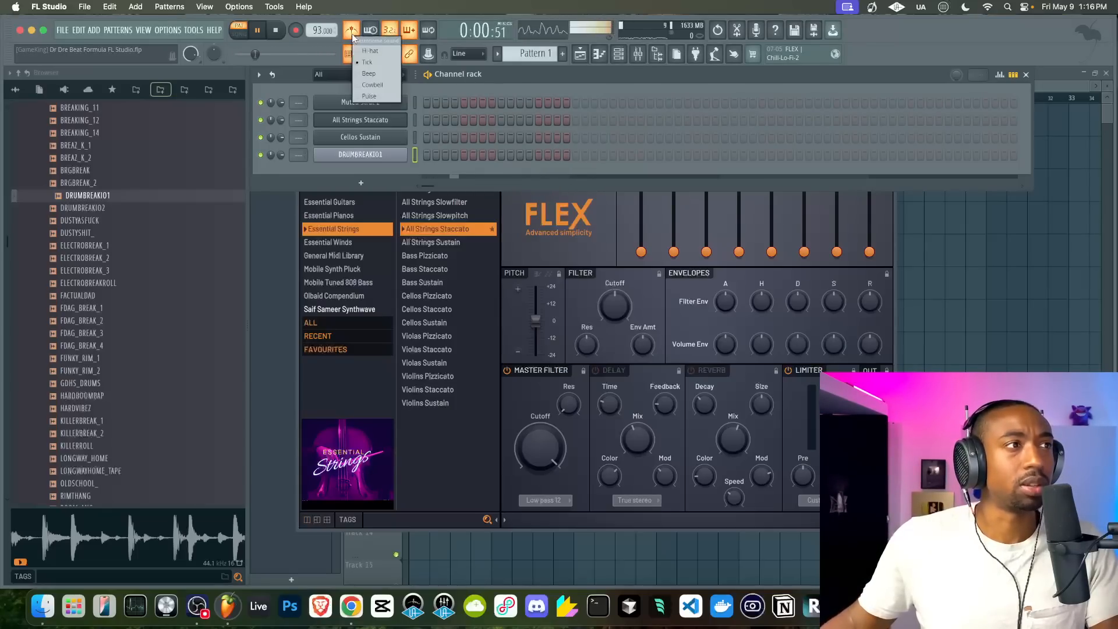
{"action": "left_click", "coordinate": [373, 96]}
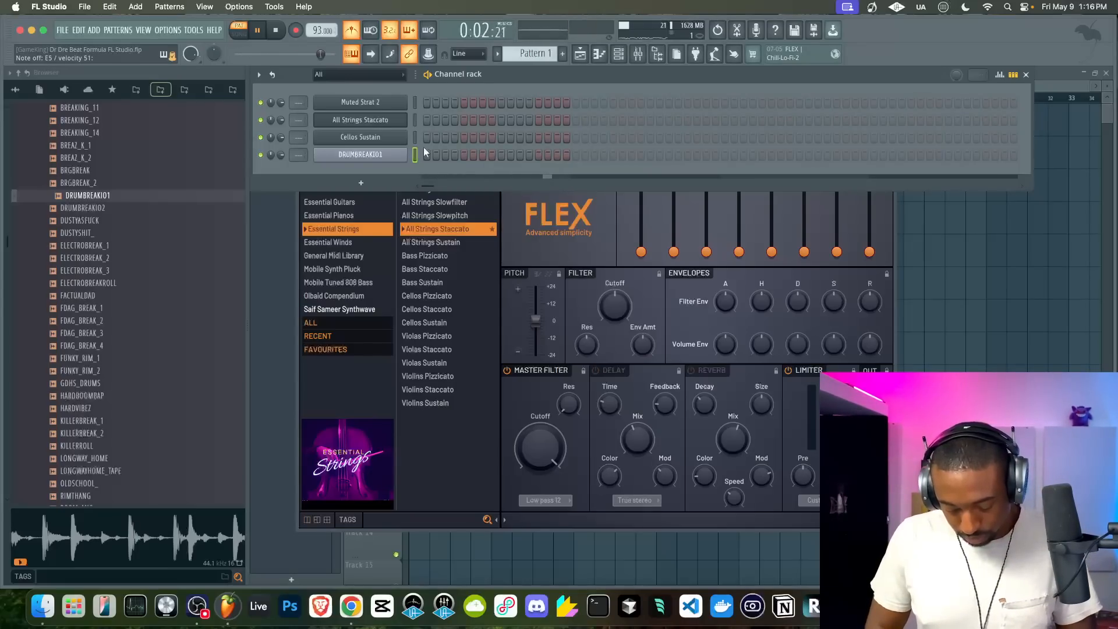
{"action": "key", "text": "space"}
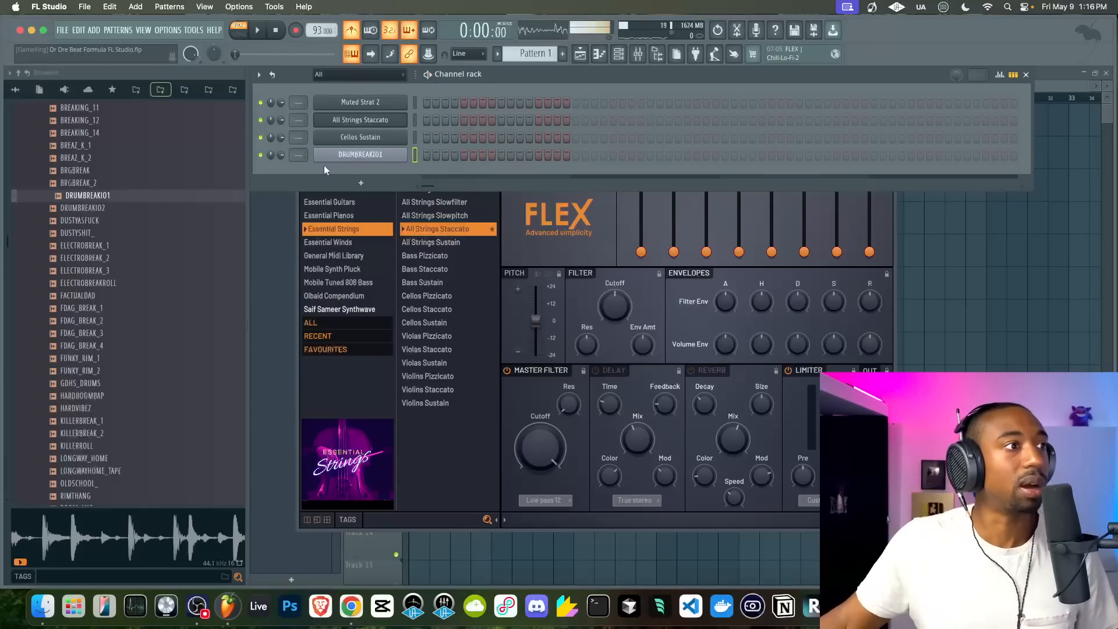
Open the DRUMBREAKIO1 channel's Slicex, audition its slices and close the window
{"action": "left_click", "coordinate": [342, 158]}
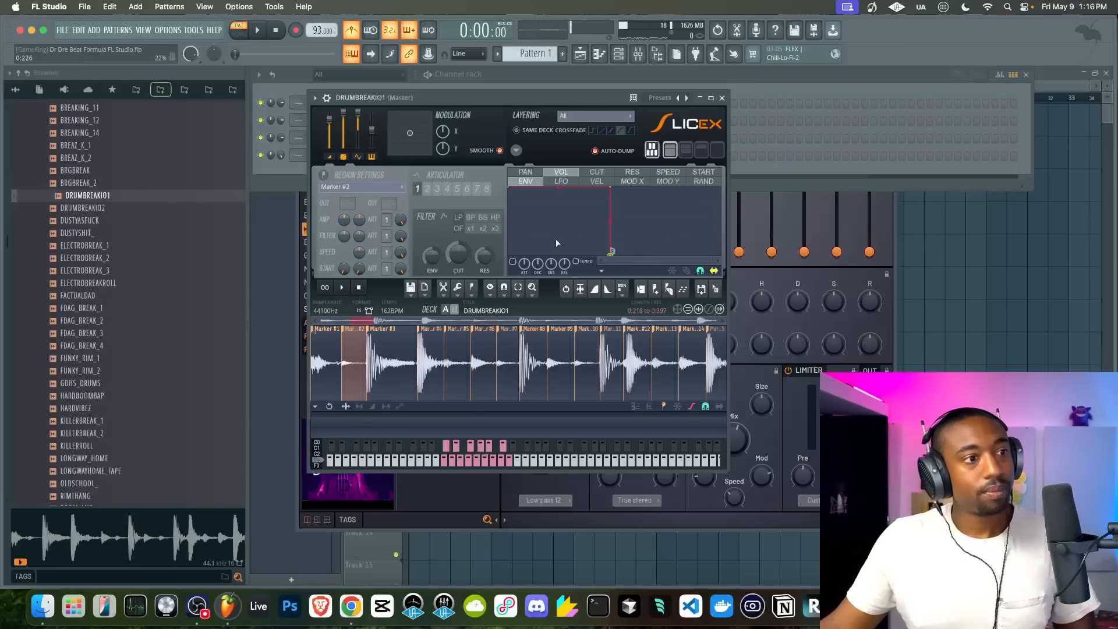
{"action": "left_click", "coordinate": [492, 367]}
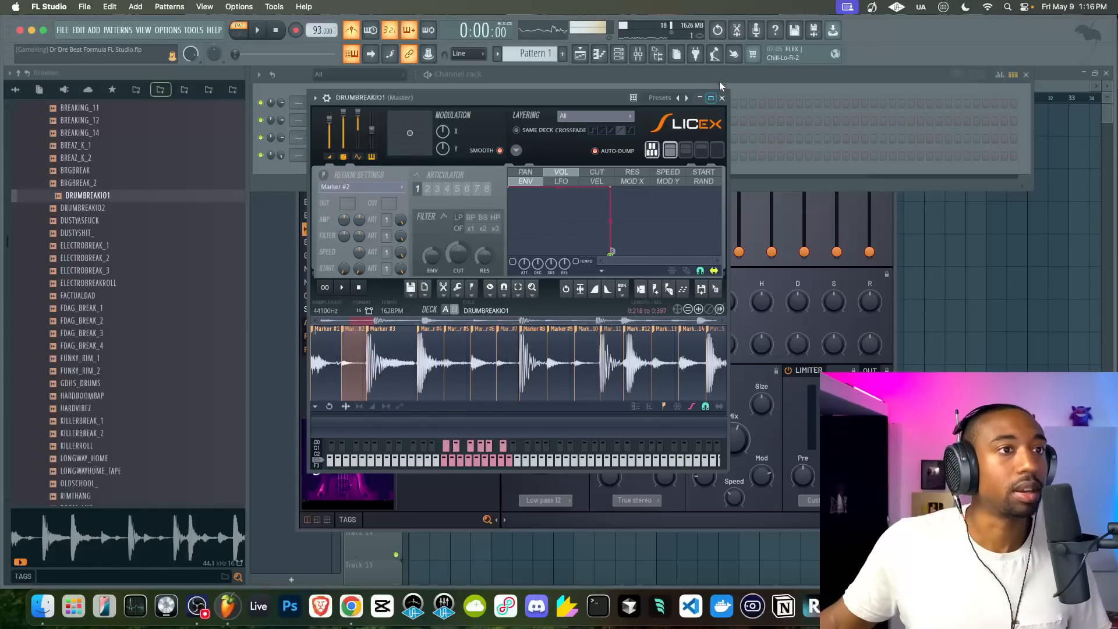
{"action": "left_click", "coordinate": [723, 97]}
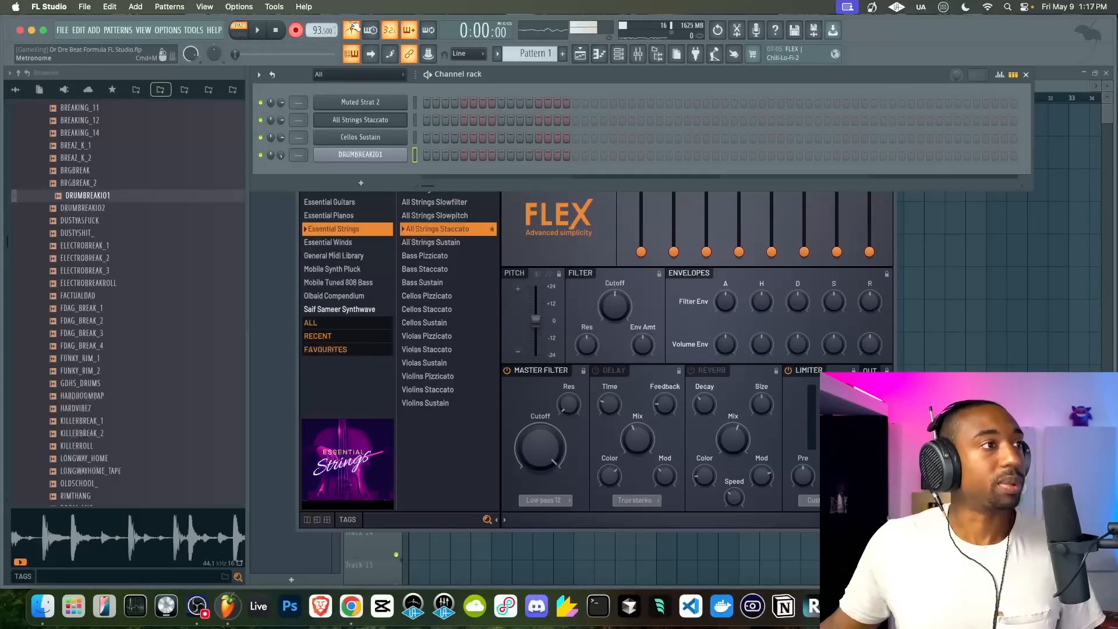
Bring the playlist into view, switch playback to song mode and mute the MIC track in the mixer
{"action": "left_click", "coordinate": [958, 307]}
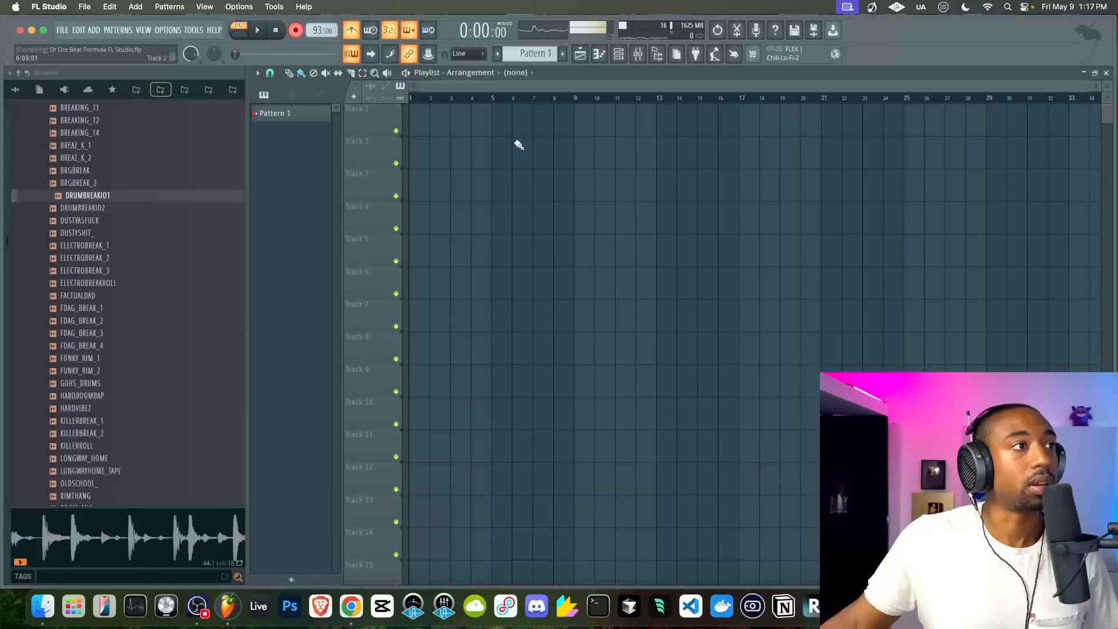
{"action": "left_click", "coordinate": [239, 30]}
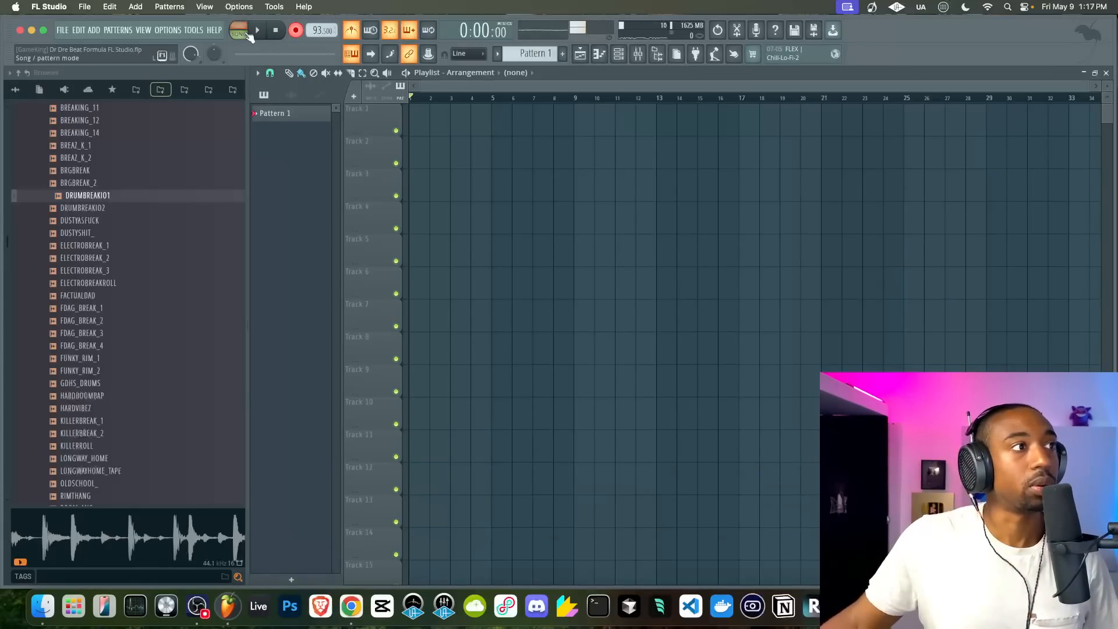
{"action": "left_click", "coordinate": [638, 55]}
{"action": "left_click_drag", "start_coordinate": [997, 174], "coordinate": [801, 169]}
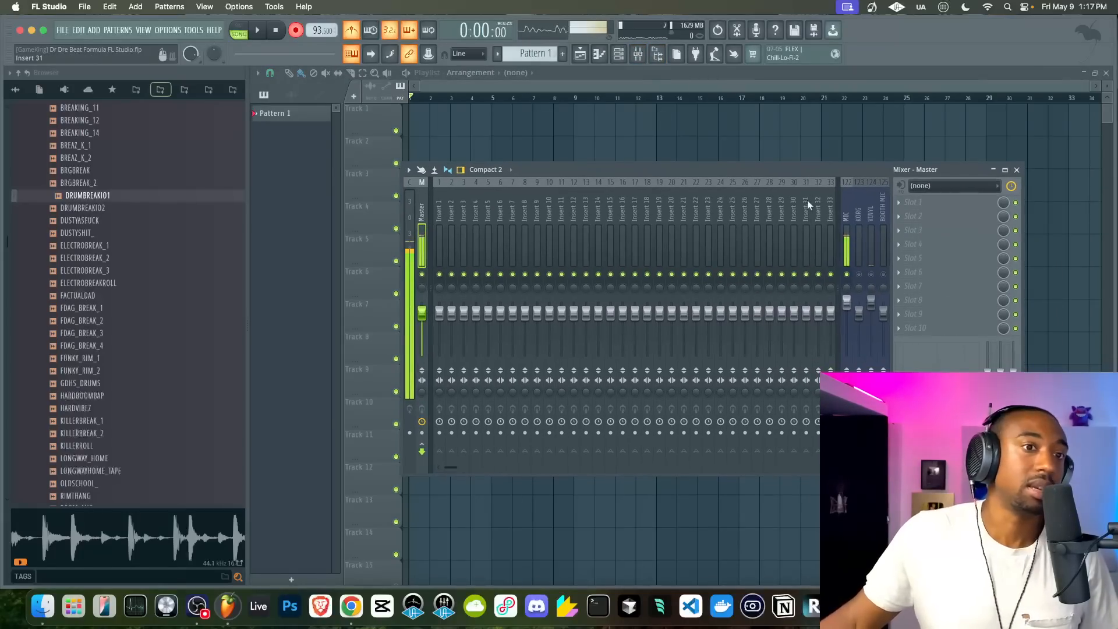
{"action": "left_click", "coordinate": [852, 273]}
{"action": "right_click", "coordinate": [1069, 297]}
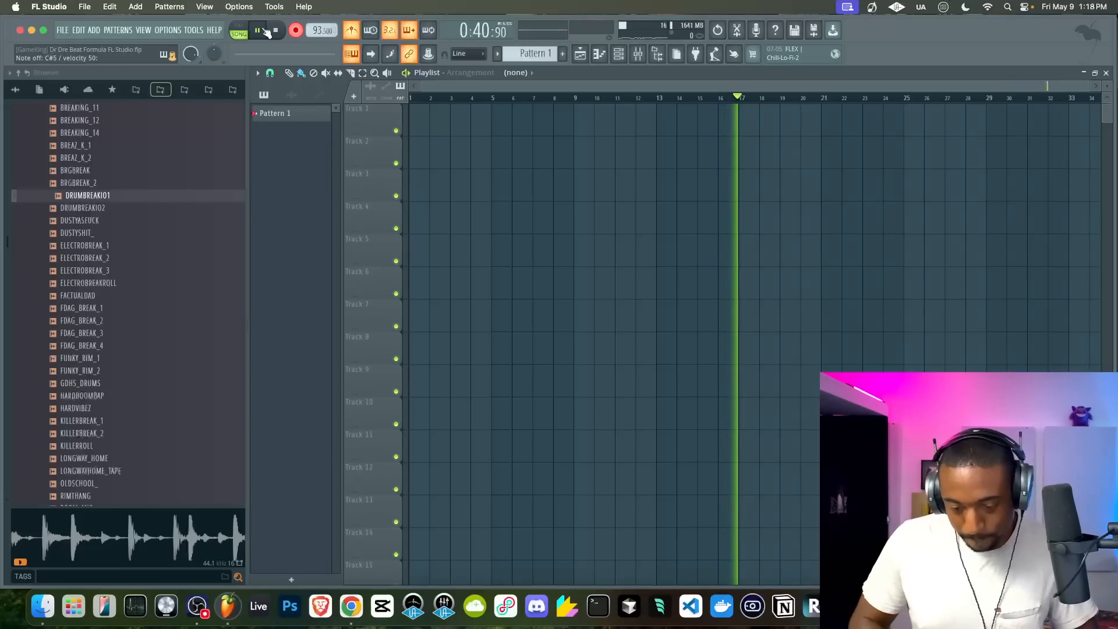
Stop the Pattern 1 drum recording after 16 bars and unmute the MIC mixer track
{"action": "key", "text": "space"}
{"action": "key", "text": "F9"}
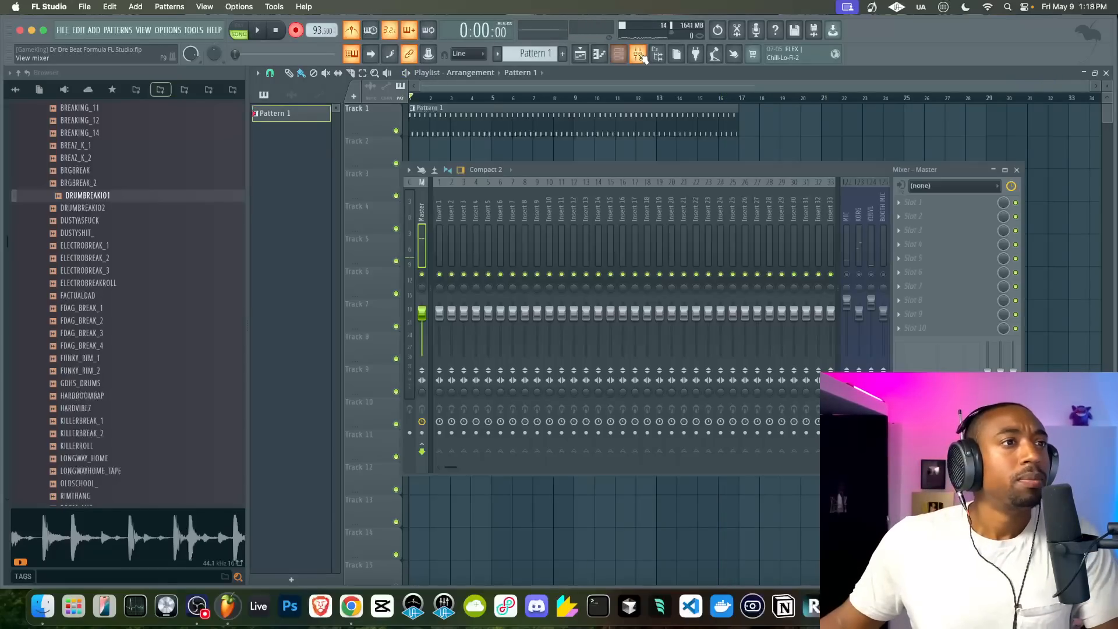
{"action": "left_click", "coordinate": [848, 279]}
{"action": "key", "text": "F9"}
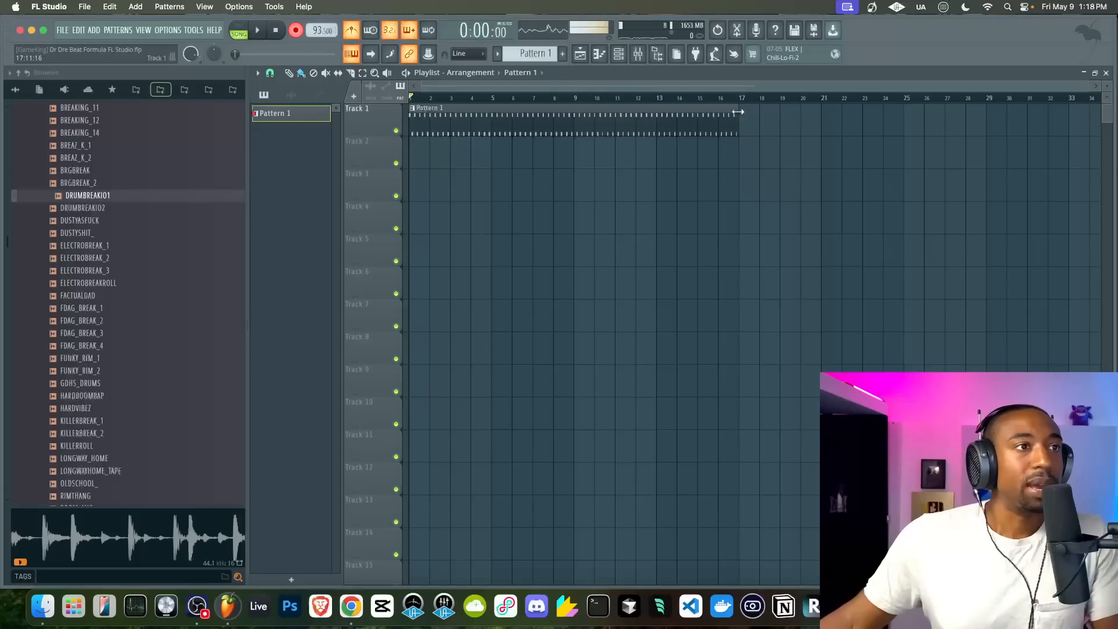
Switch to the empty Pattern 2 for the next drum take and save the project
{"action": "left_click", "coordinate": [618, 53]}
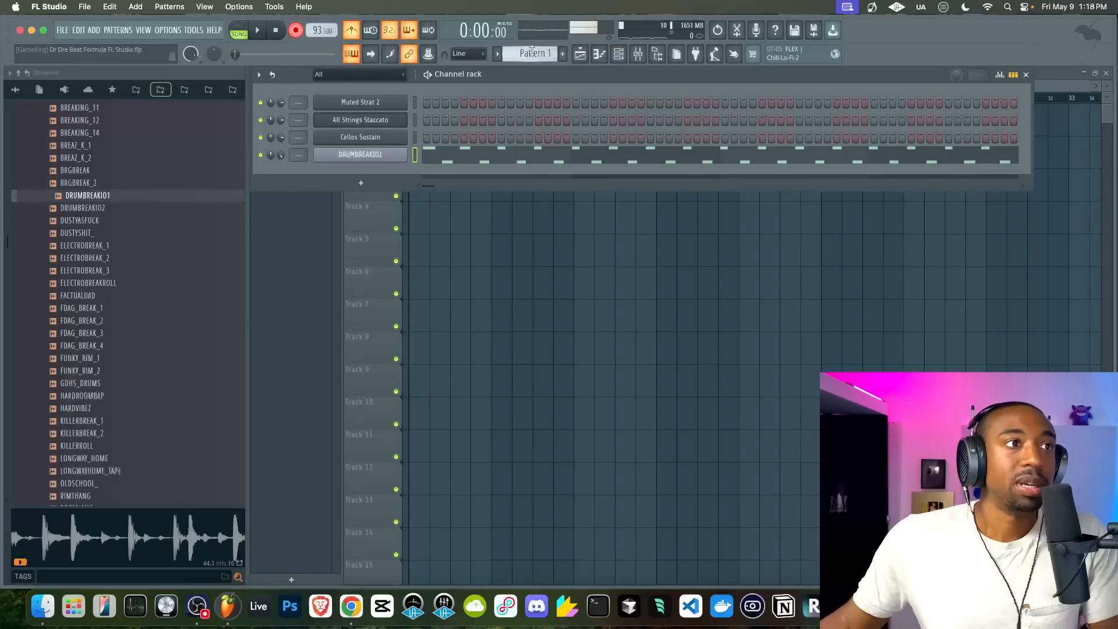
{"action": "scroll", "coordinate": [532, 49], "scroll_direction": "down", "scroll_amount": 1}
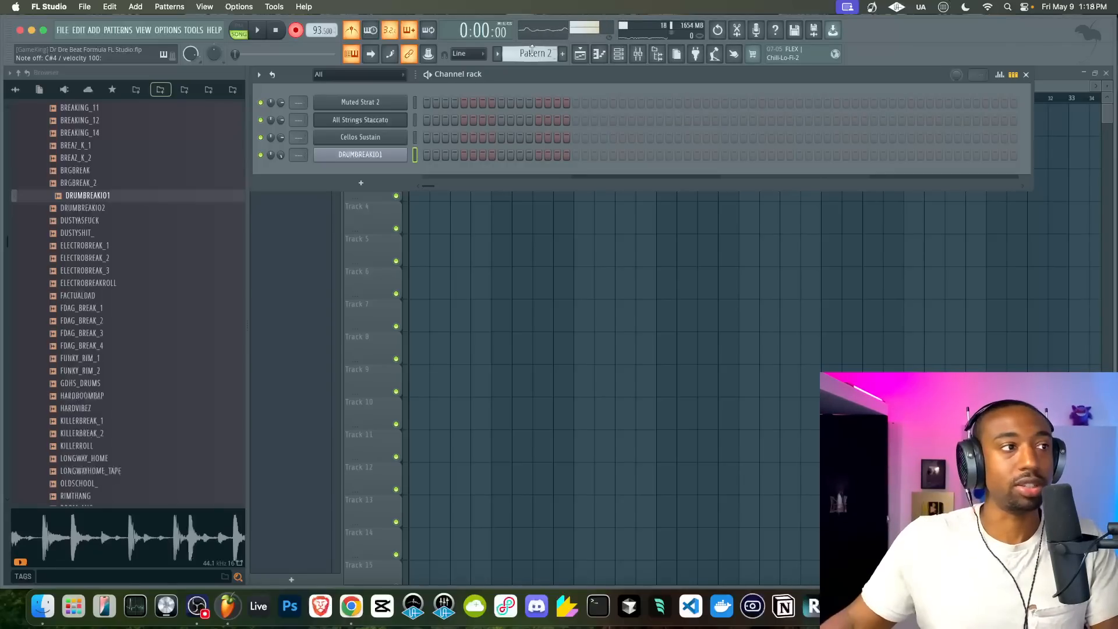
{"action": "key", "text": "F6"}
{"action": "key", "text": "super+s"}
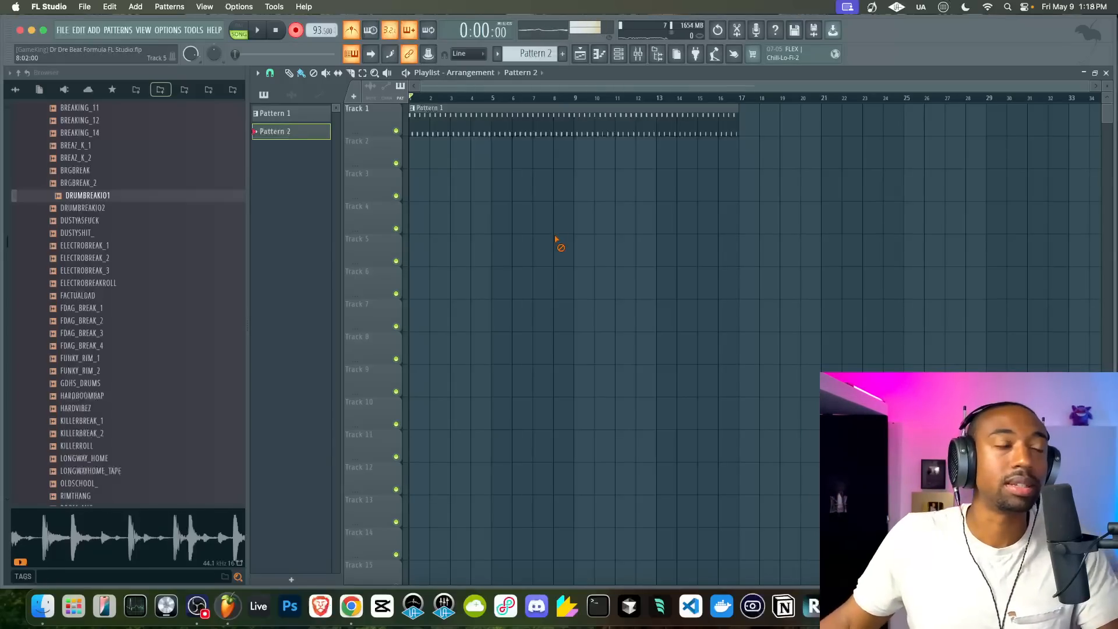
{"action": "left_click", "coordinate": [638, 54]}
{"action": "left_click", "coordinate": [638, 53]}
{"action": "left_click", "coordinate": [619, 53]}
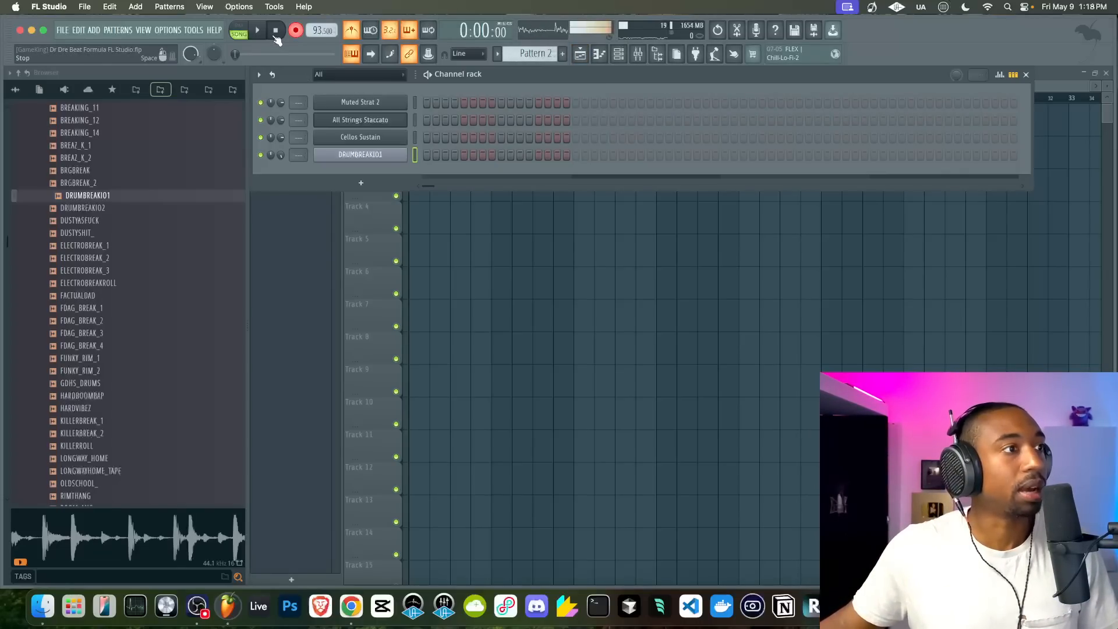
{"action": "left_click", "coordinate": [597, 227]}
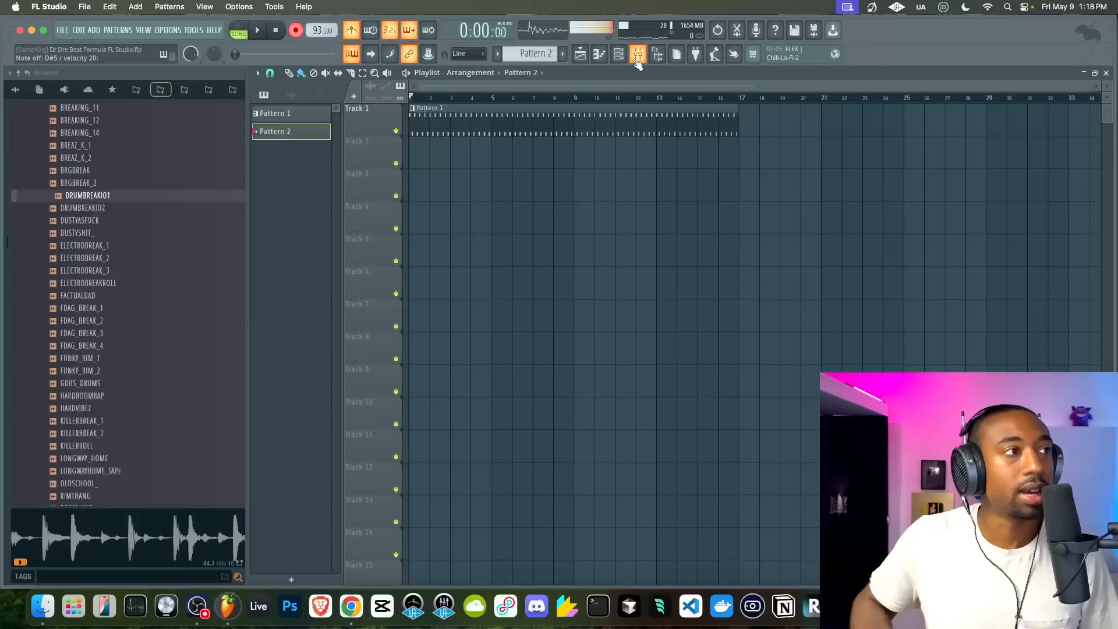
Mute the MIC mixer track and start recording the second drum take into Pattern 2
{"action": "left_click", "coordinate": [638, 55]}
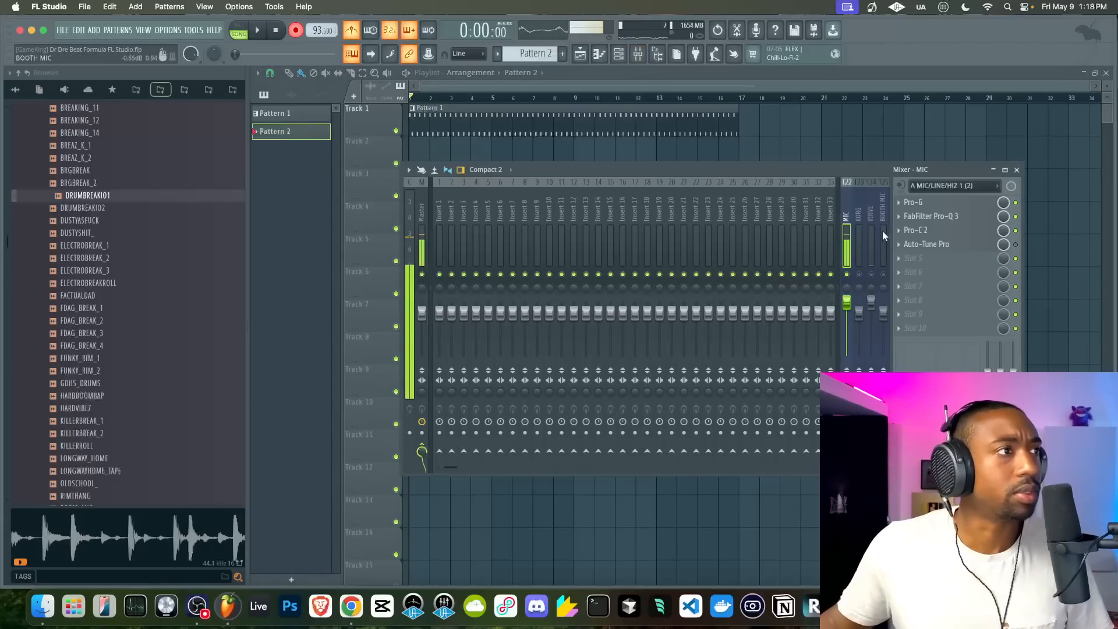
{"action": "left_click", "coordinate": [847, 275]}
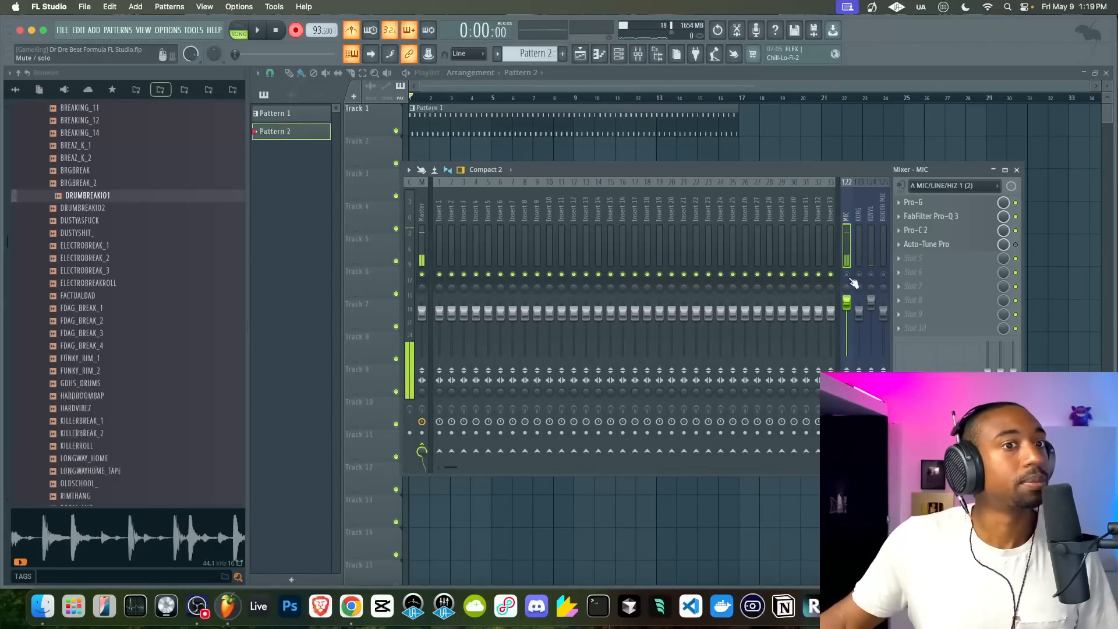
{"action": "left_click", "coordinate": [257, 31]}
{"action": "key", "text": "F9"}
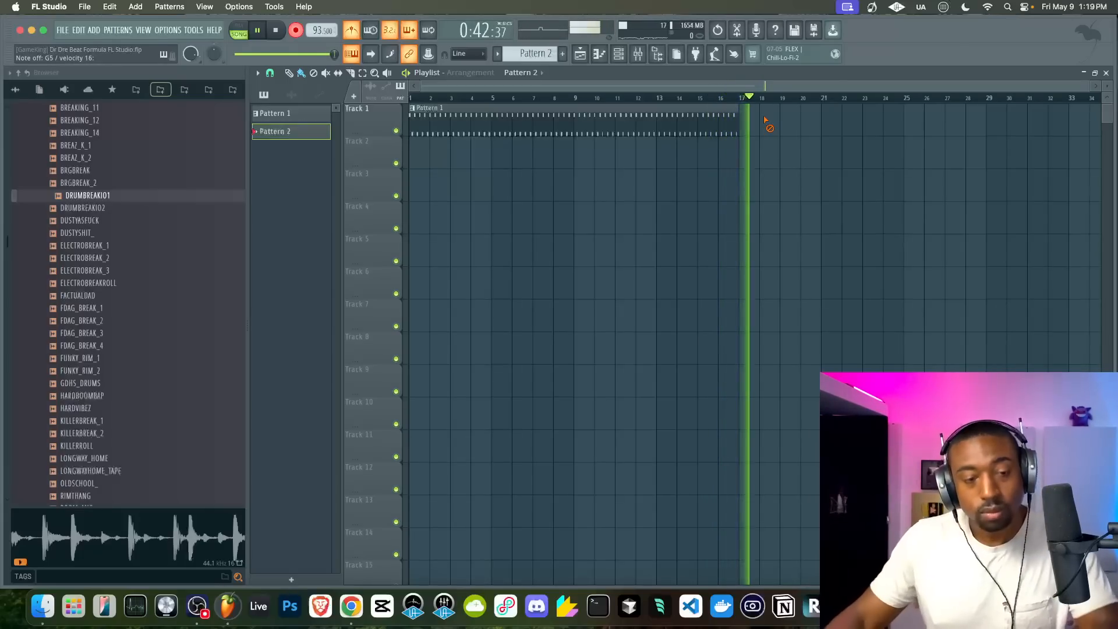
Stop the Pattern 2 recording once past bar 17 and unmute the MIC track in the mixer
{"action": "key", "text": "space"}
{"action": "left_click", "coordinate": [645, 55]}
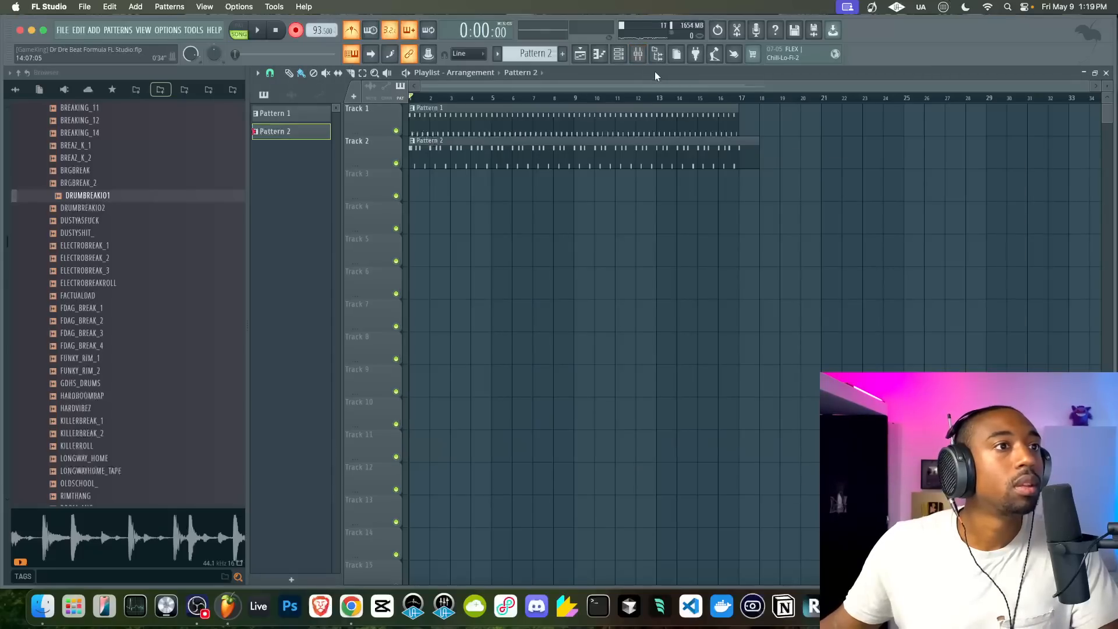
{"action": "key", "text": "F9"}
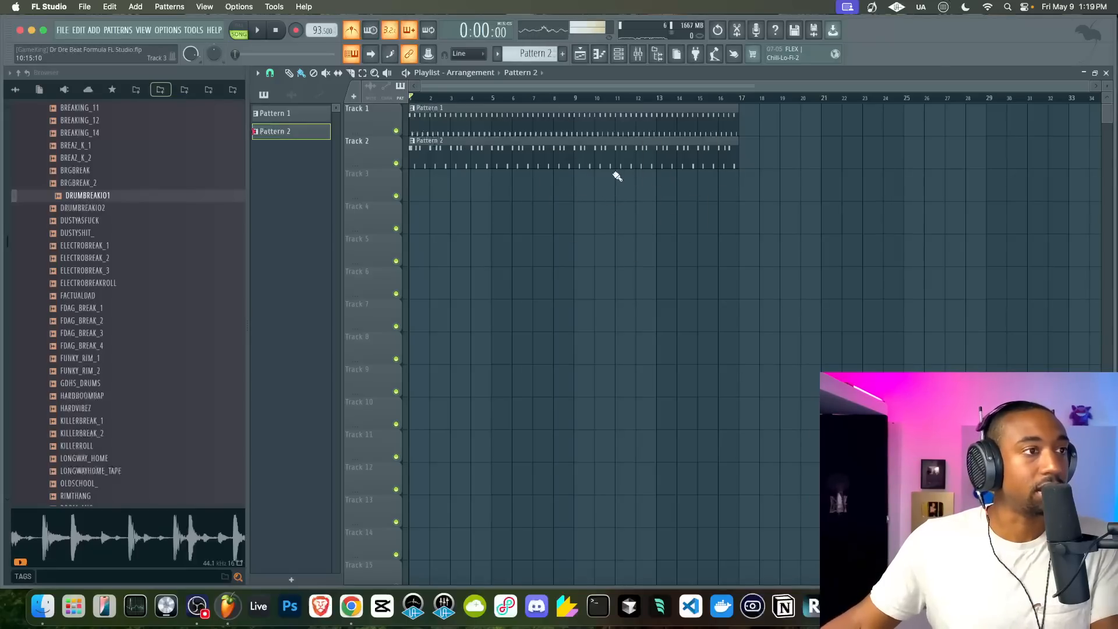
Turn off the metronome and save the project
{"action": "left_click", "coordinate": [356, 33]}
{"action": "key", "text": "super+s"}
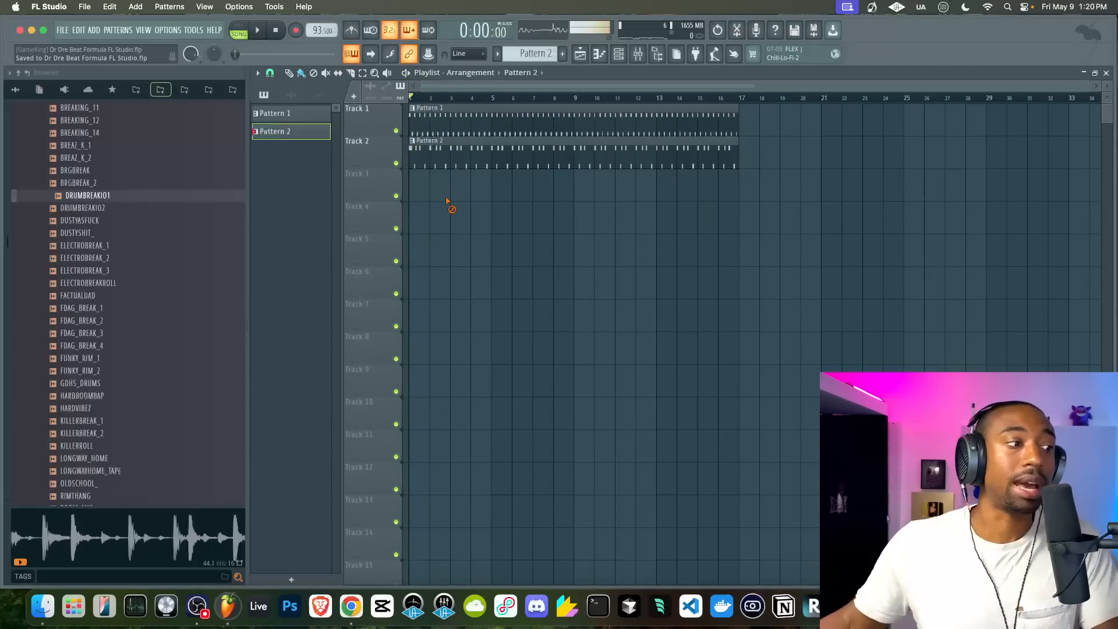
{"action": "left_click", "coordinate": [199, 608]}
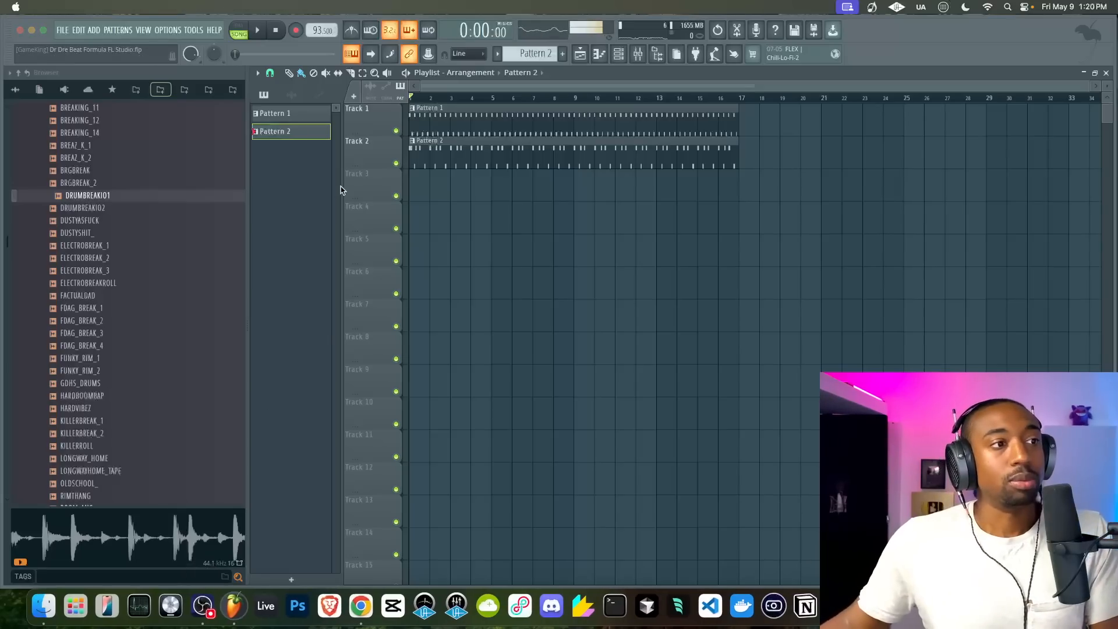
{"action": "left_click", "coordinate": [555, 243]}
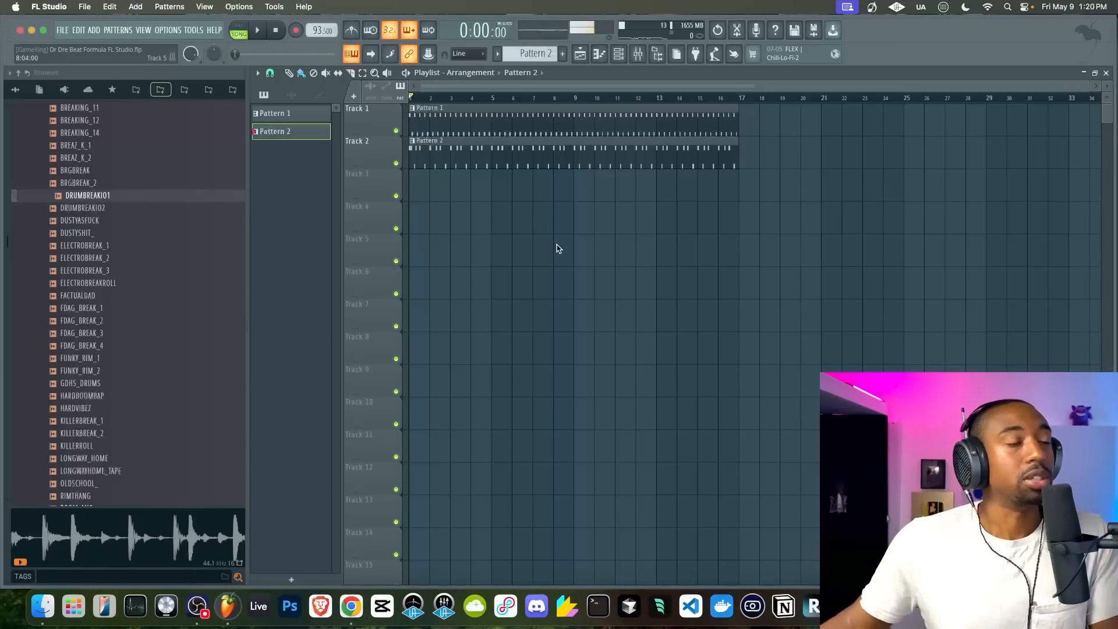
Play back both recorded patterns together and inspect Pattern 2's DRUMBREAKIO1 notes in the channel rack
{"action": "key", "text": "space"}
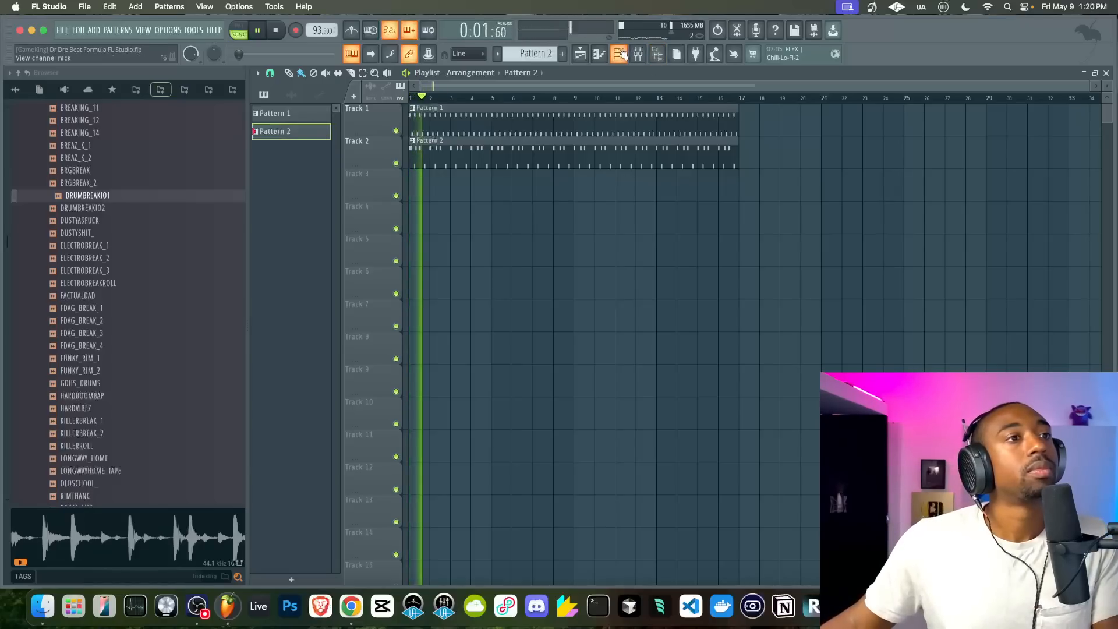
{"action": "key", "text": "F6"}
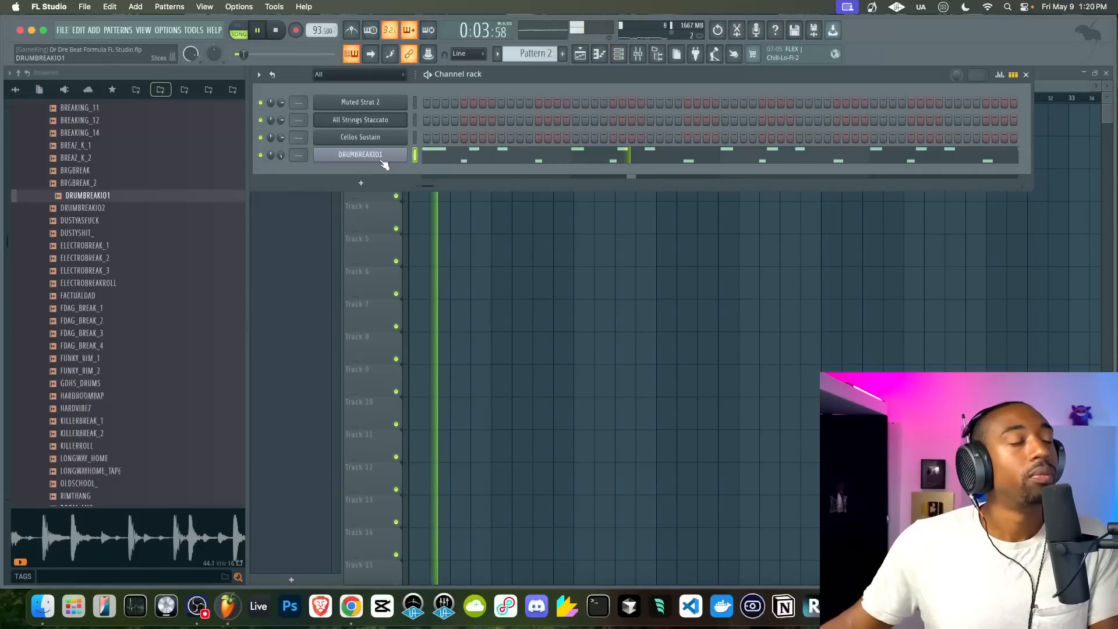
{"action": "key", "text": "F6"}
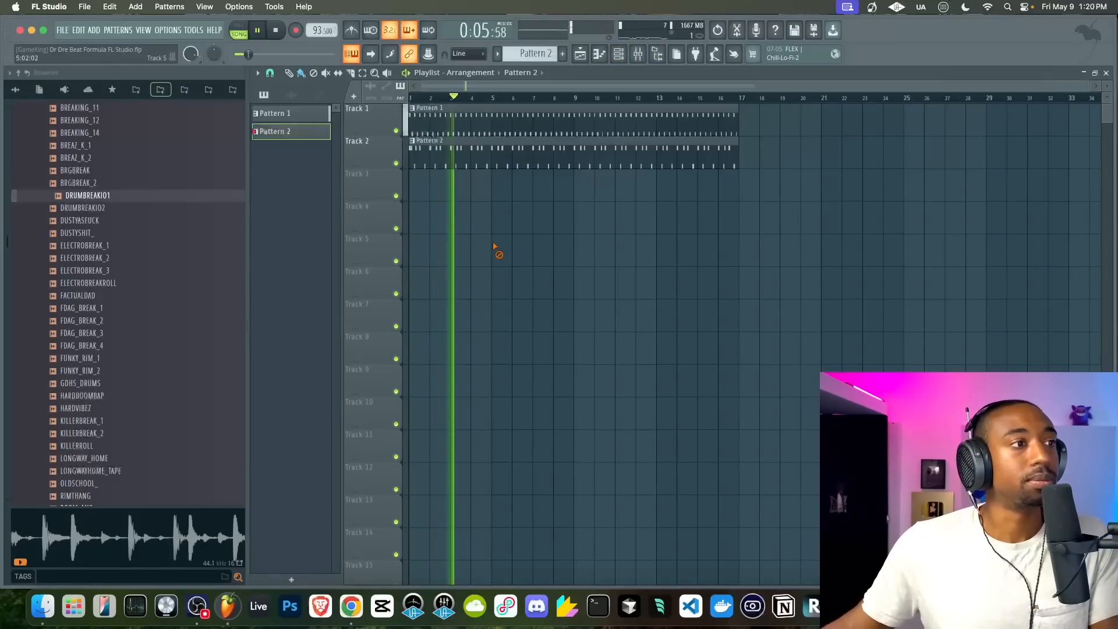
{"action": "key", "text": "space"}
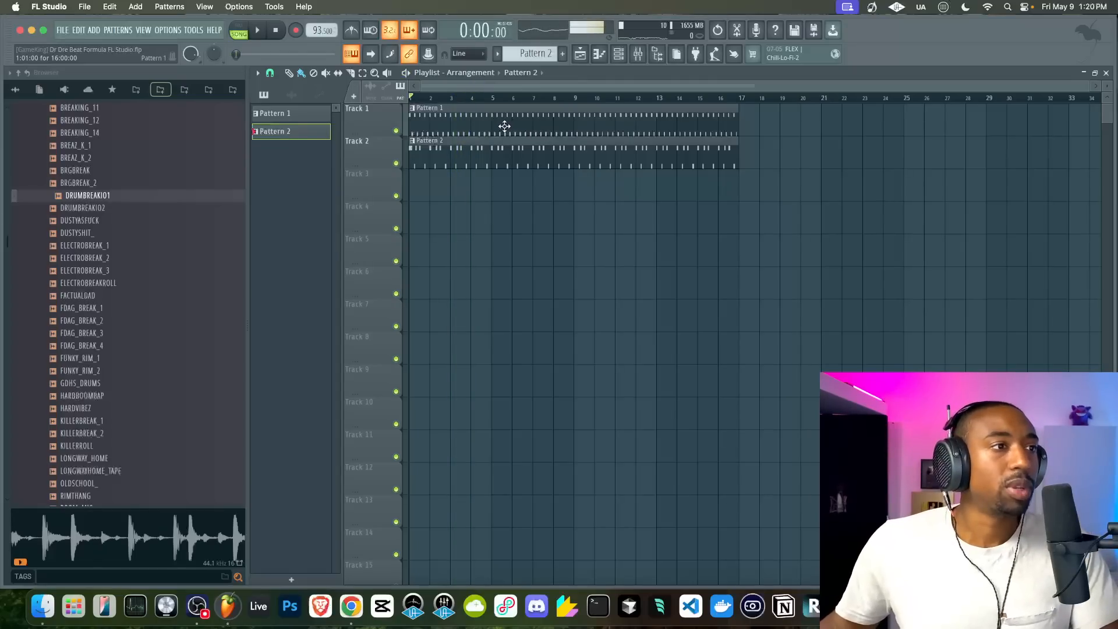
{"action": "left_click", "coordinate": [618, 54]}
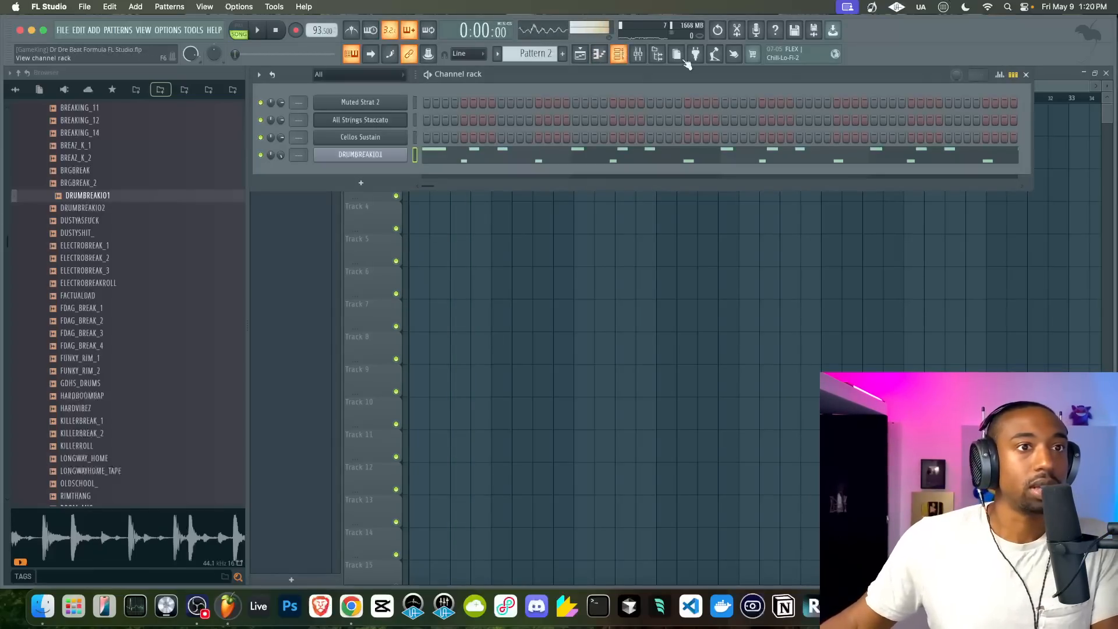
{"action": "key", "text": "F6"}
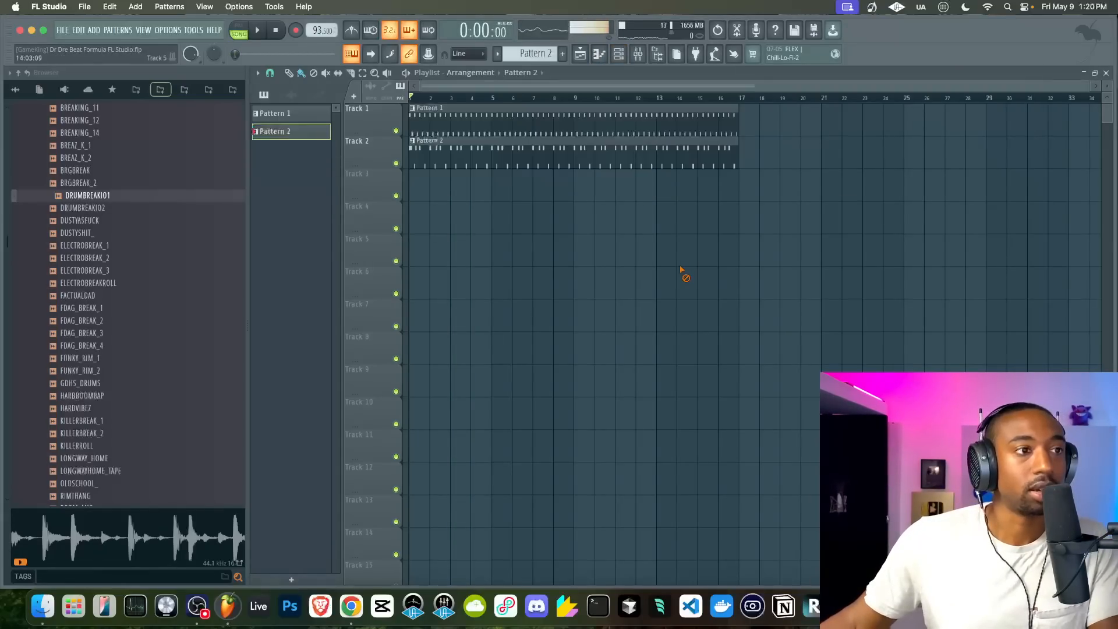
Save the project, then switch to Finder and select MPC60 Quant (1).zip in the MPC quantize folder
{"action": "key", "text": "super+s"}
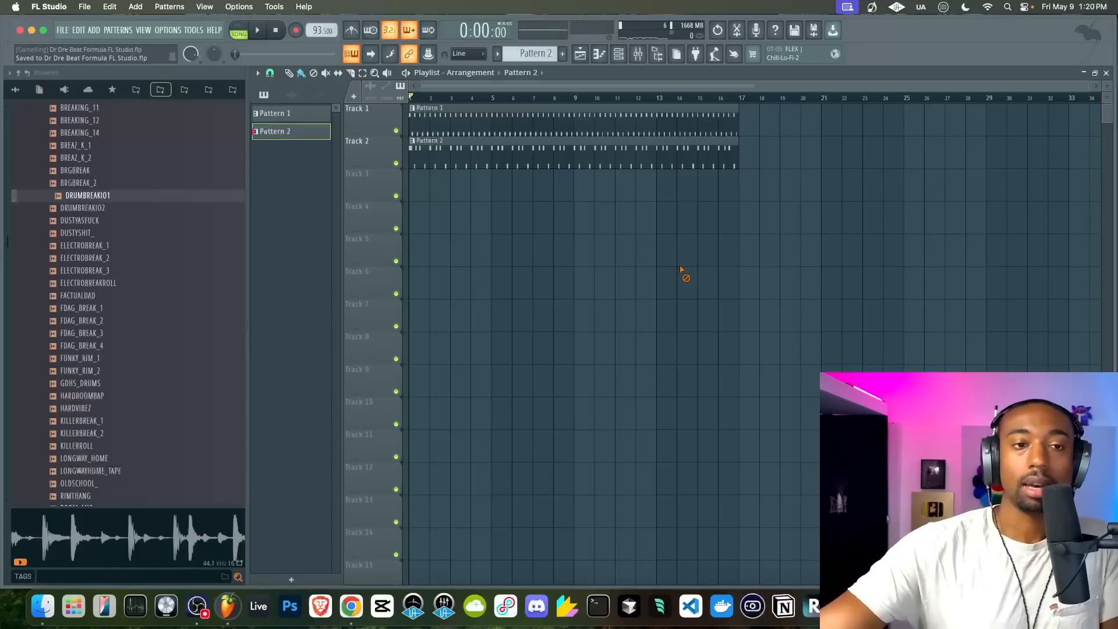
{"action": "key", "text": "super+Tab"}
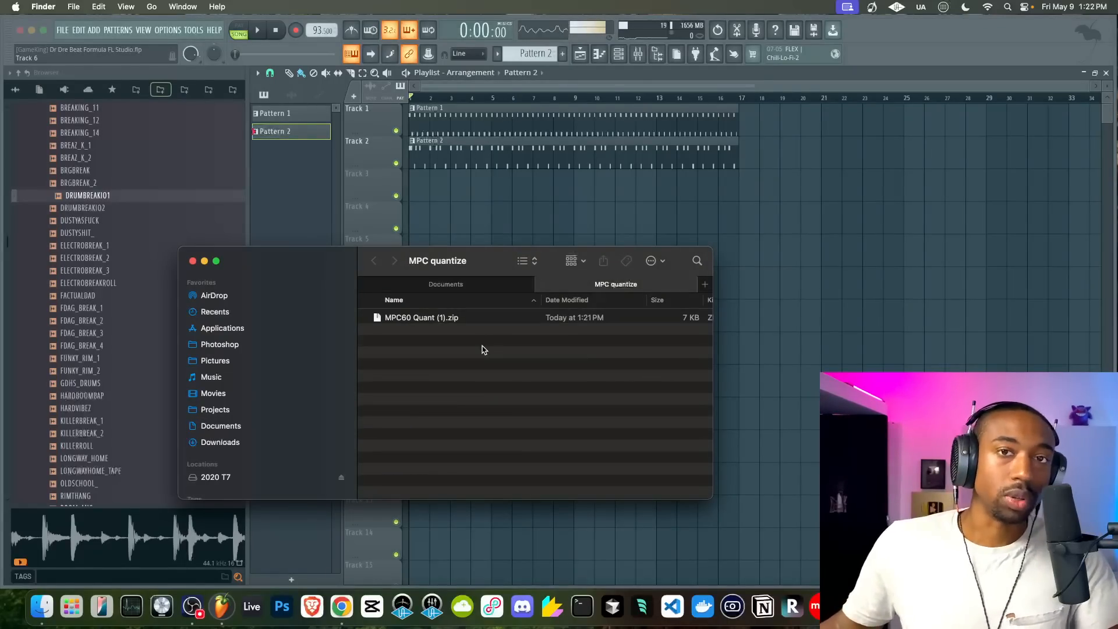
{"action": "left_click", "coordinate": [437, 324]}
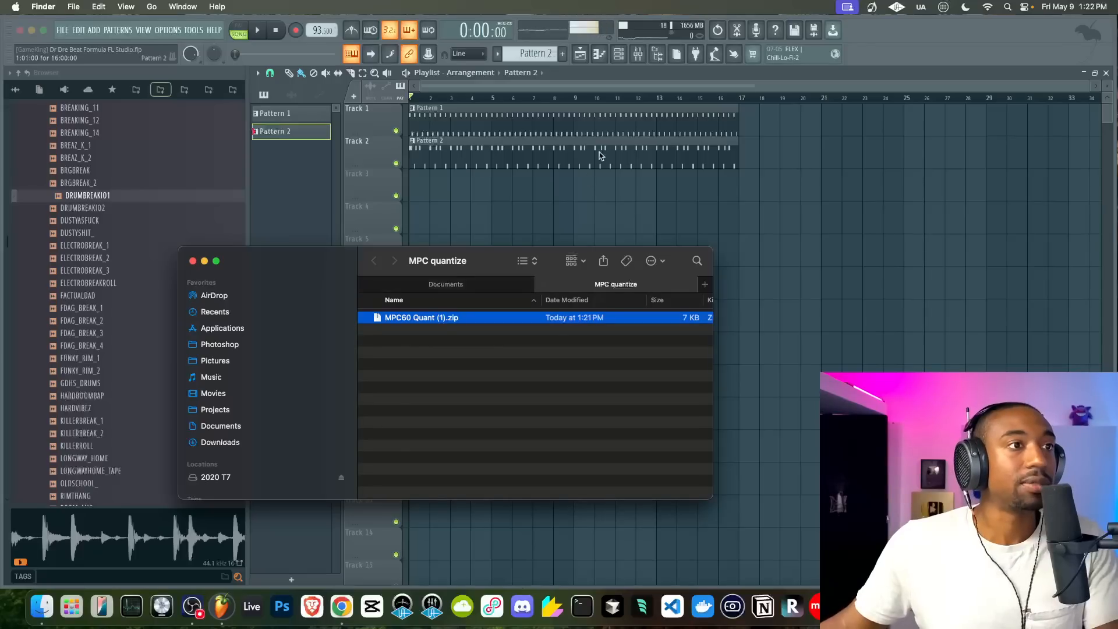
Switch to FL Studio, select all of Pattern 2's notes in the piano roll and open the quantizer's template file browser
{"action": "left_click", "coordinate": [519, 196]}
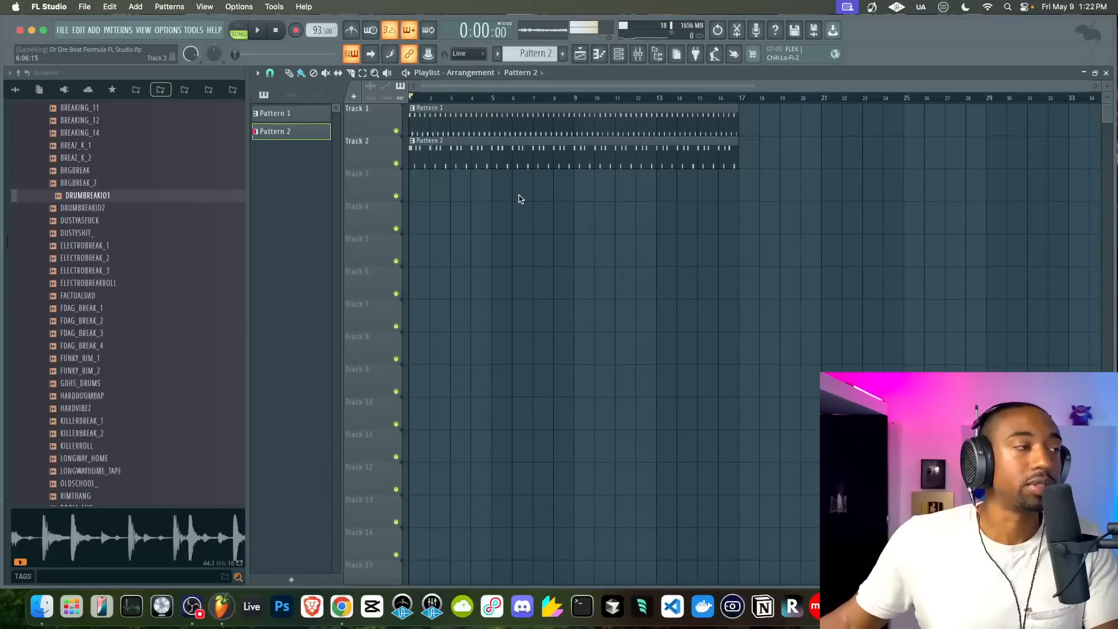
{"action": "double_click", "coordinate": [499, 156]}
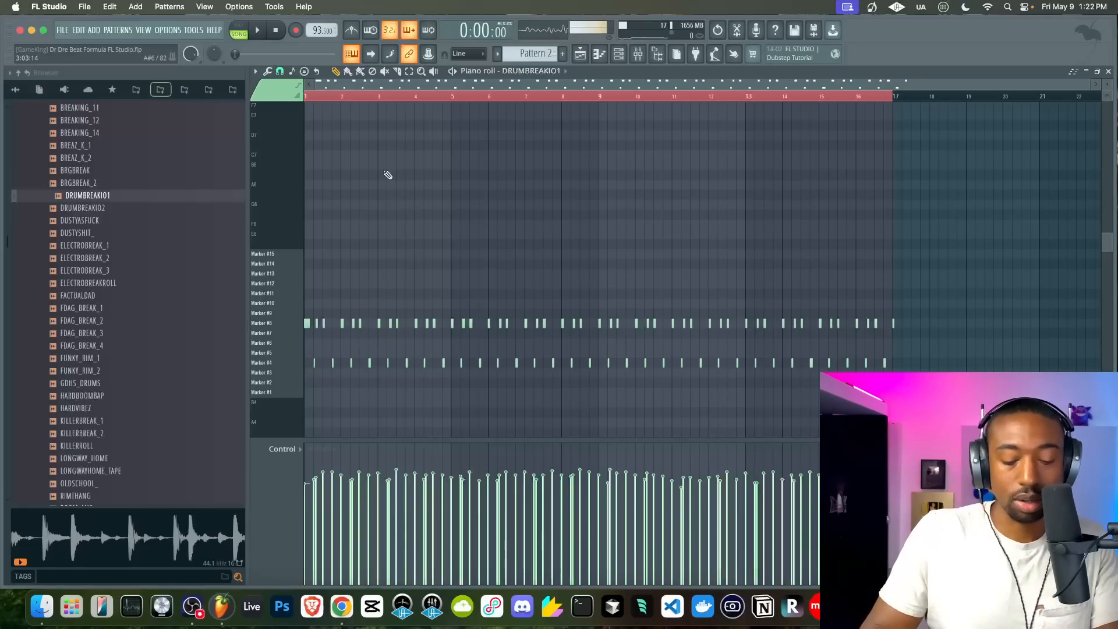
{"action": "key", "text": "super+a"}
{"action": "key", "text": "alt+q"}
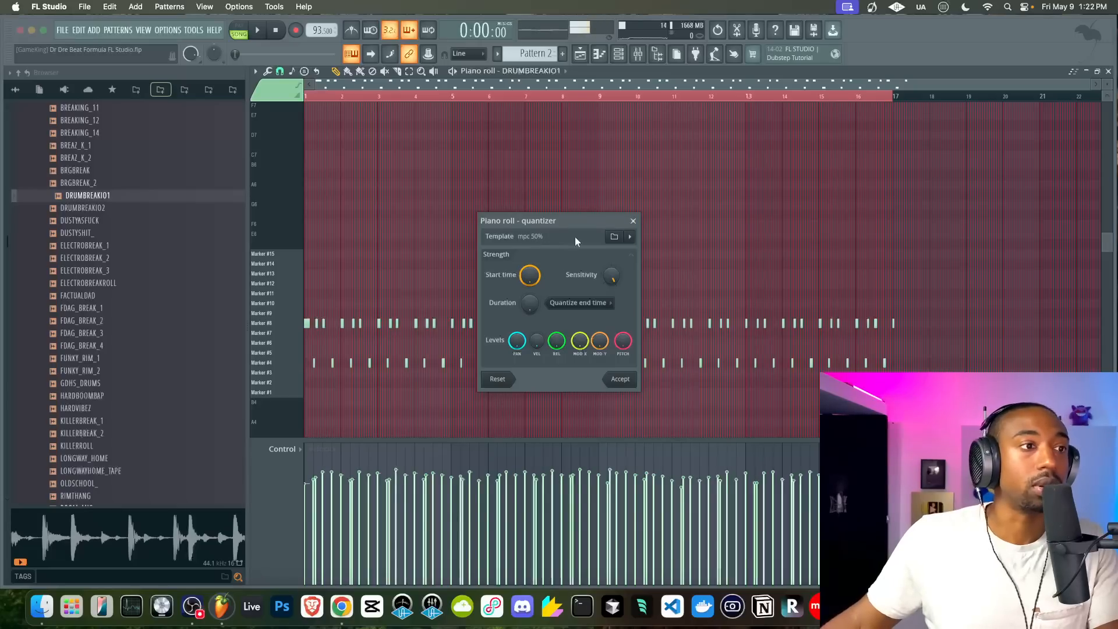
{"action": "left_click", "coordinate": [616, 241]}
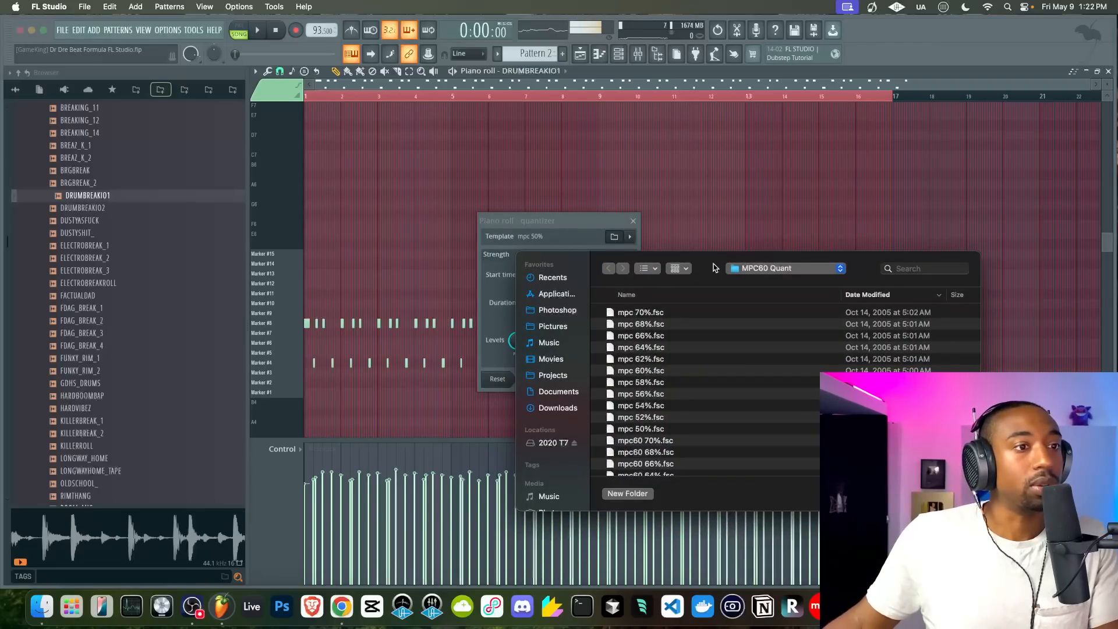
{"action": "left_click_drag", "start_coordinate": [723, 265], "coordinate": [498, 169]}
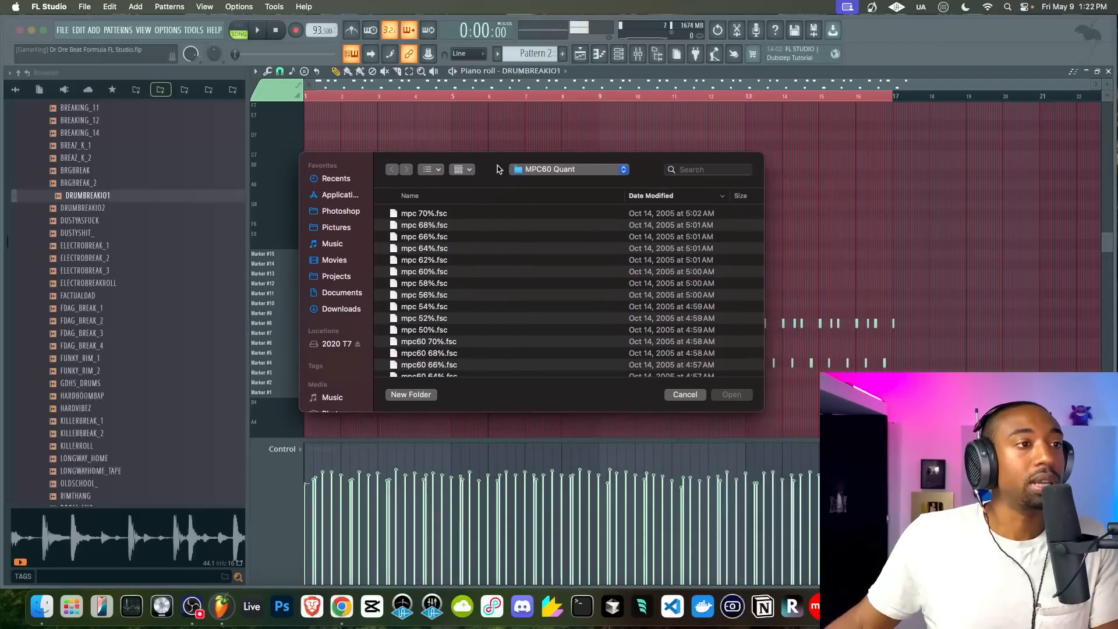
Check the MPC60 Quant folder's path in the template browser and reveal mpc 70%.fsc in Finder
{"action": "left_click", "coordinate": [553, 170]}
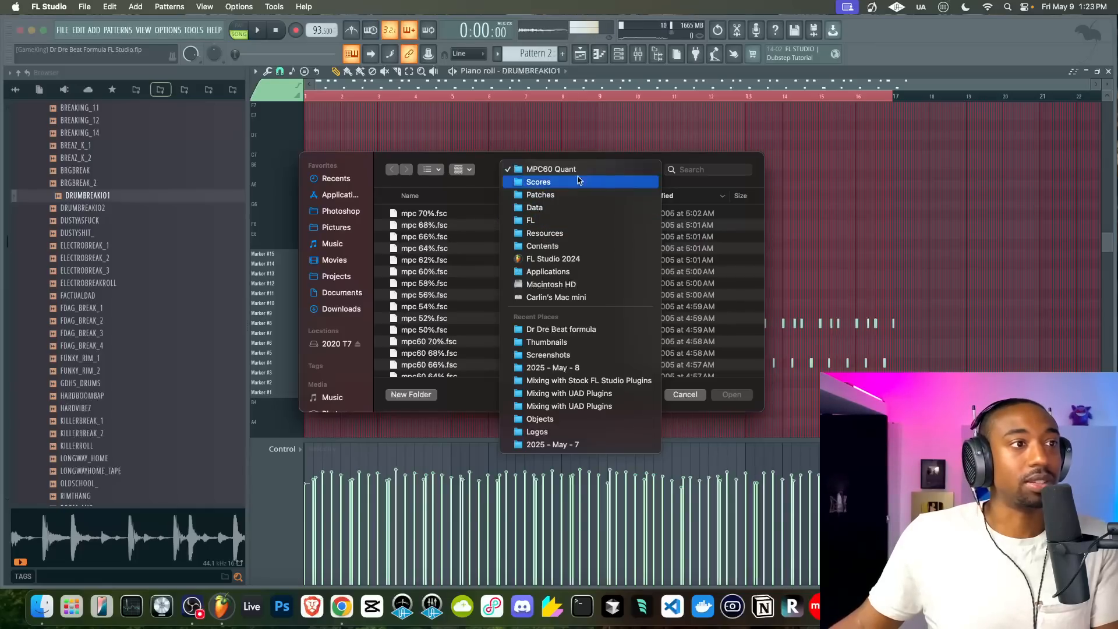
{"action": "left_click", "coordinate": [489, 187]}
{"action": "right_click", "coordinate": [432, 217]}
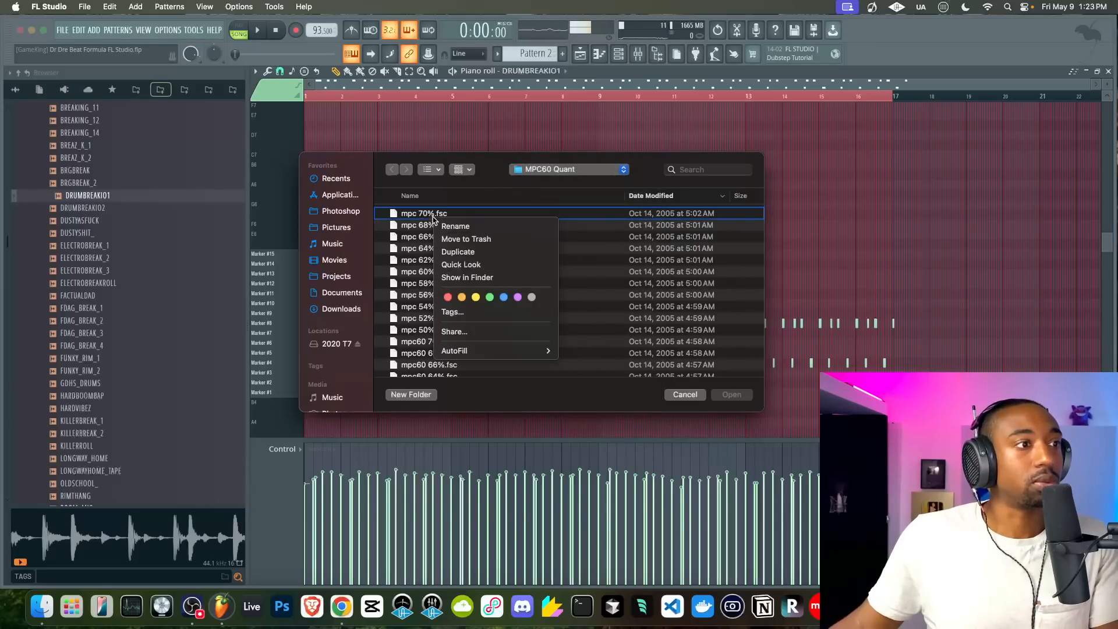
{"action": "left_click", "coordinate": [466, 278]}
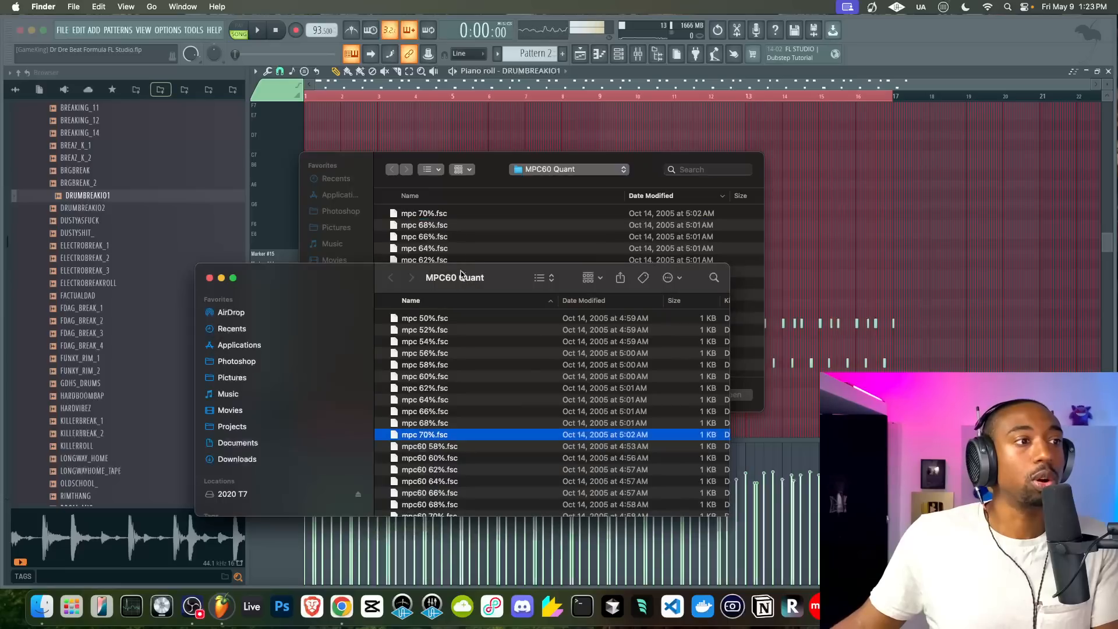
{"action": "left_click_drag", "start_coordinate": [496, 270], "coordinate": [551, 208]}
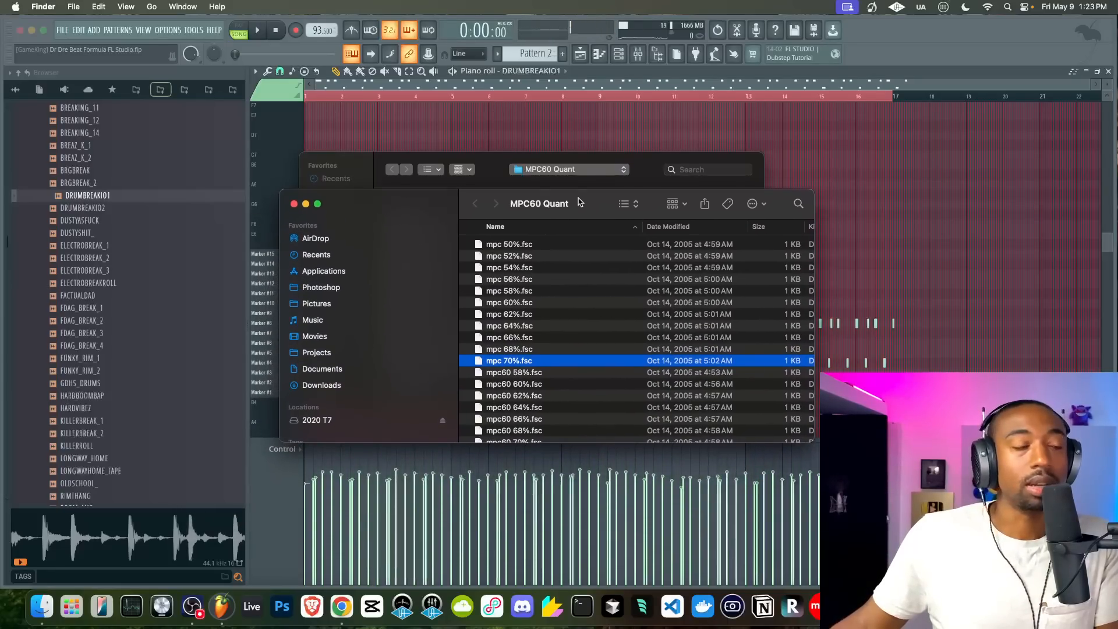
Go up from MPC60 Quant to the enclosing Scores folder and show its full folder path
{"action": "left_click", "coordinate": [551, 208], "text": "super"}
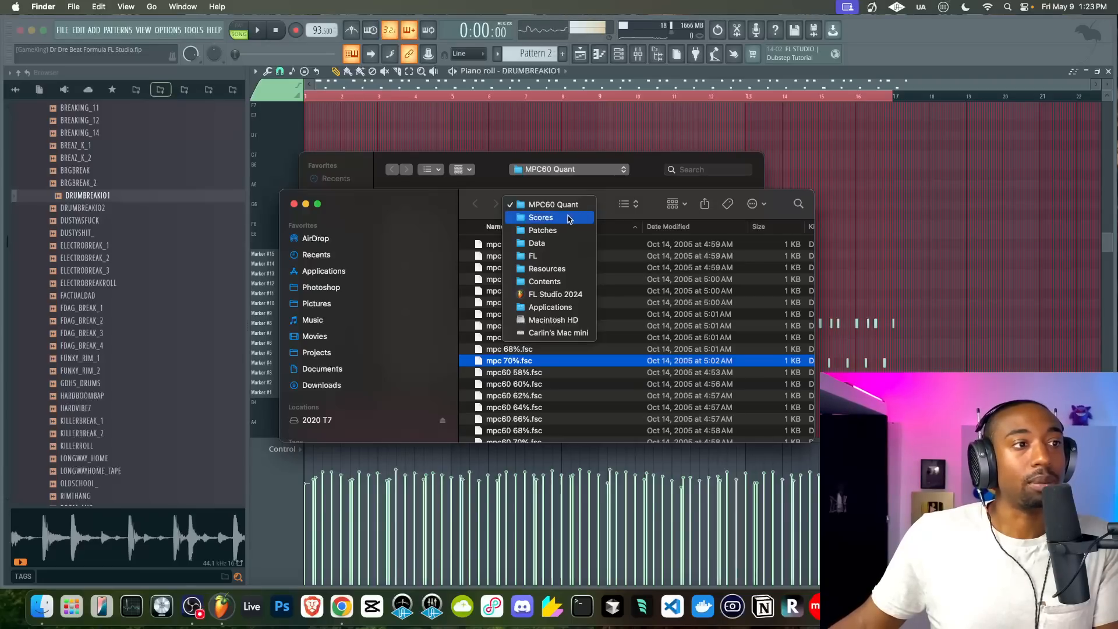
{"action": "left_click", "coordinate": [565, 220]}
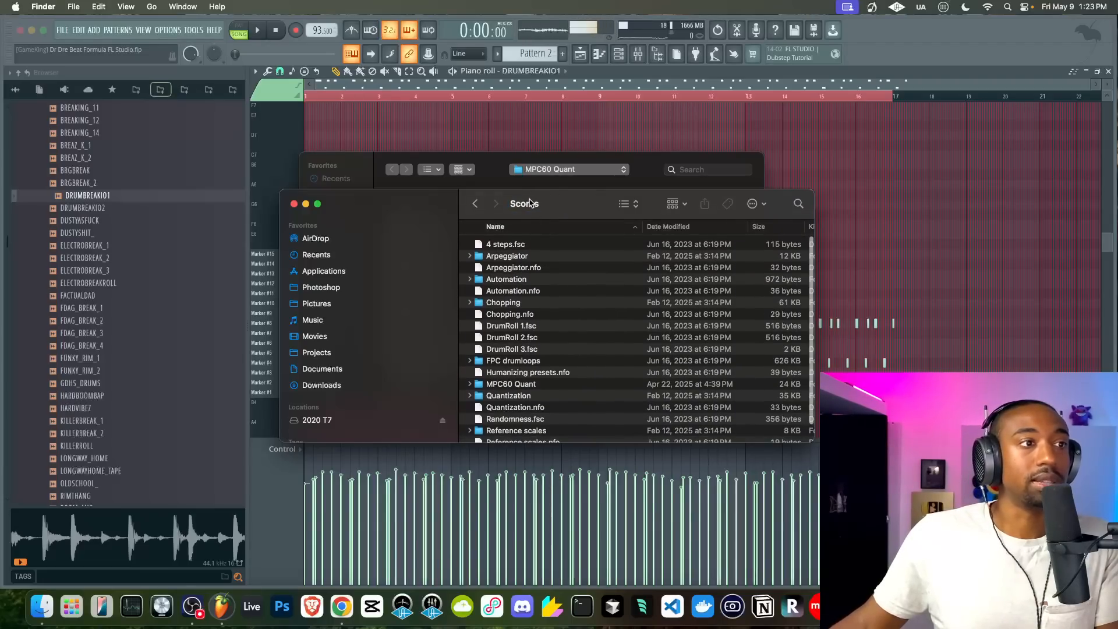
{"action": "left_click", "coordinate": [530, 203], "text": "super"}
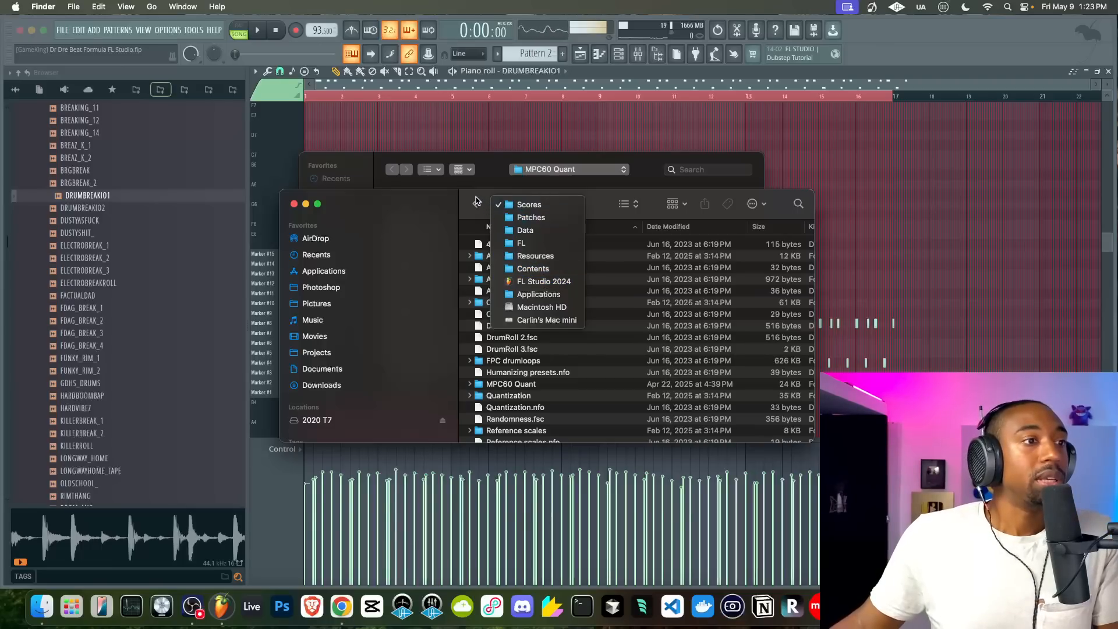
Open Applications in a new Finder tab and open the Contents folder inside the FL Studio 2024 package
{"action": "right_click", "coordinate": [336, 274]}
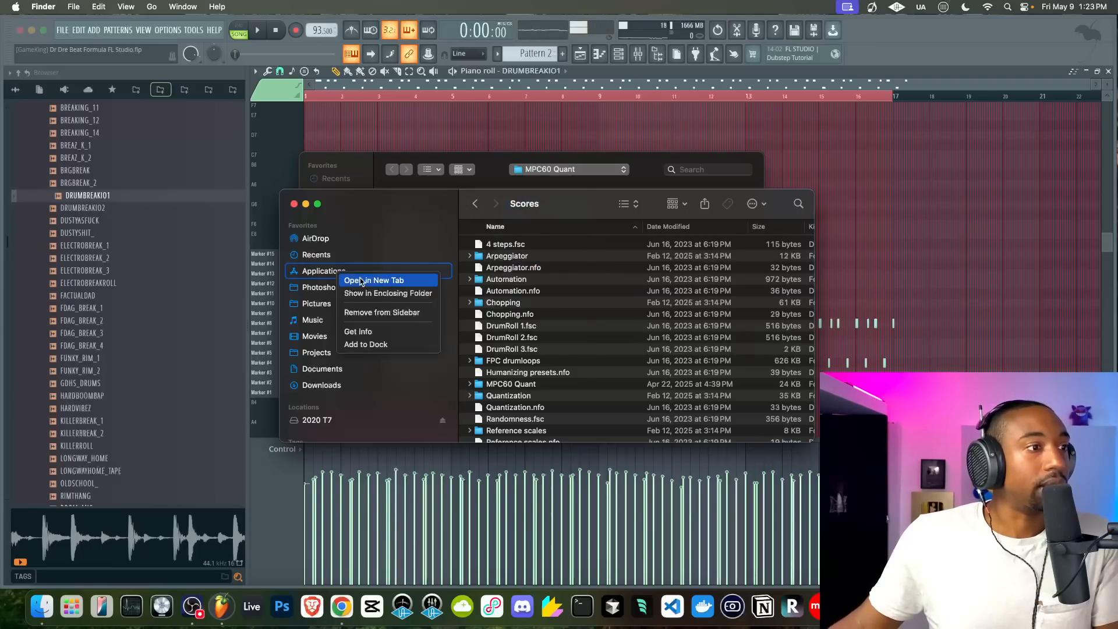
{"action": "left_click", "coordinate": [364, 280]}
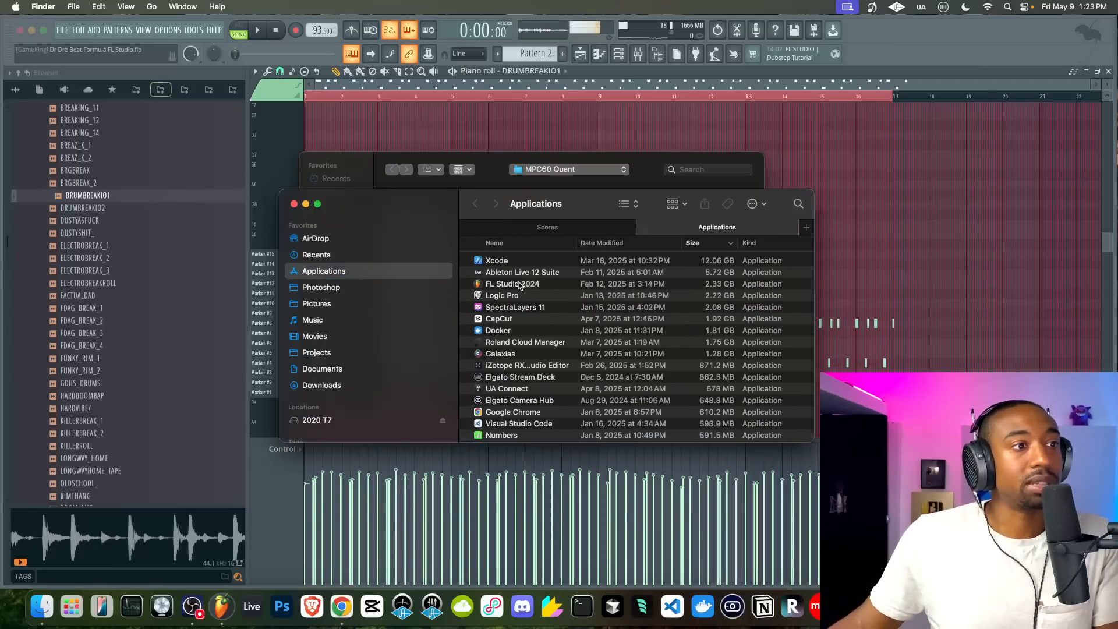
{"action": "right_click", "coordinate": [520, 284]}
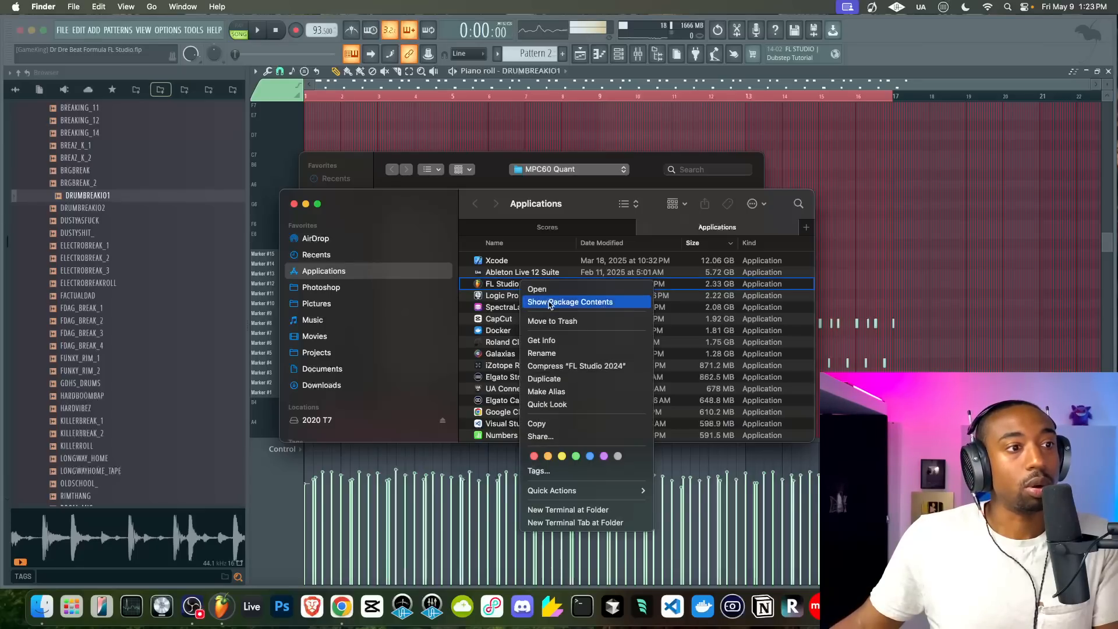
{"action": "left_click", "coordinate": [550, 303]}
{"action": "double_click", "coordinate": [512, 261]}
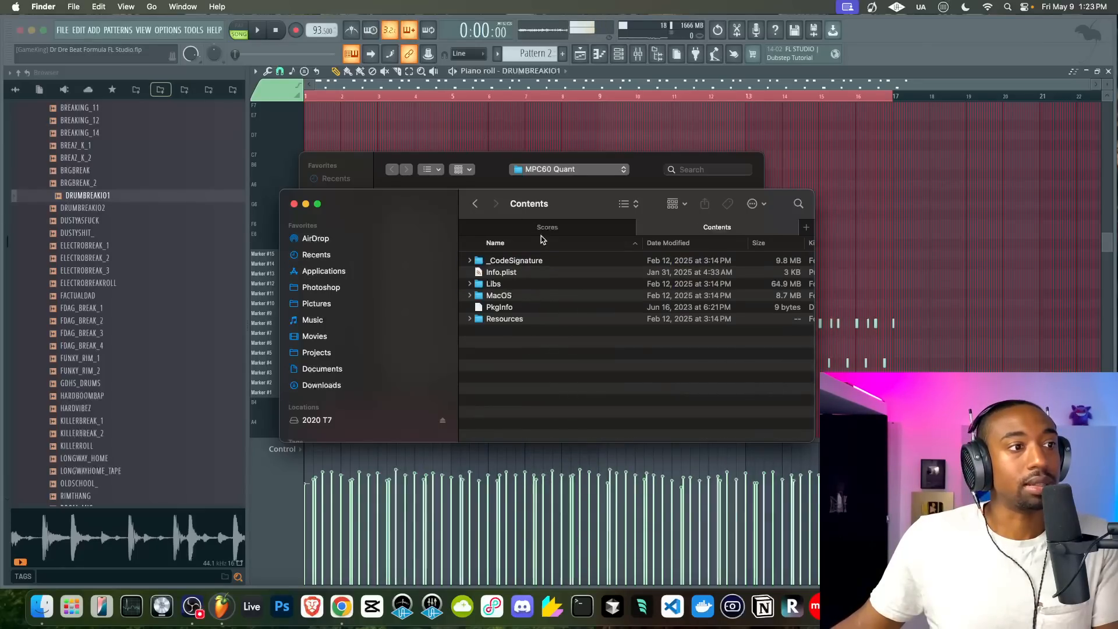
Open the Resources folder and its FL subfolder inside the package, checking them against the path of the Scores folder
{"action": "left_click", "coordinate": [555, 230]}
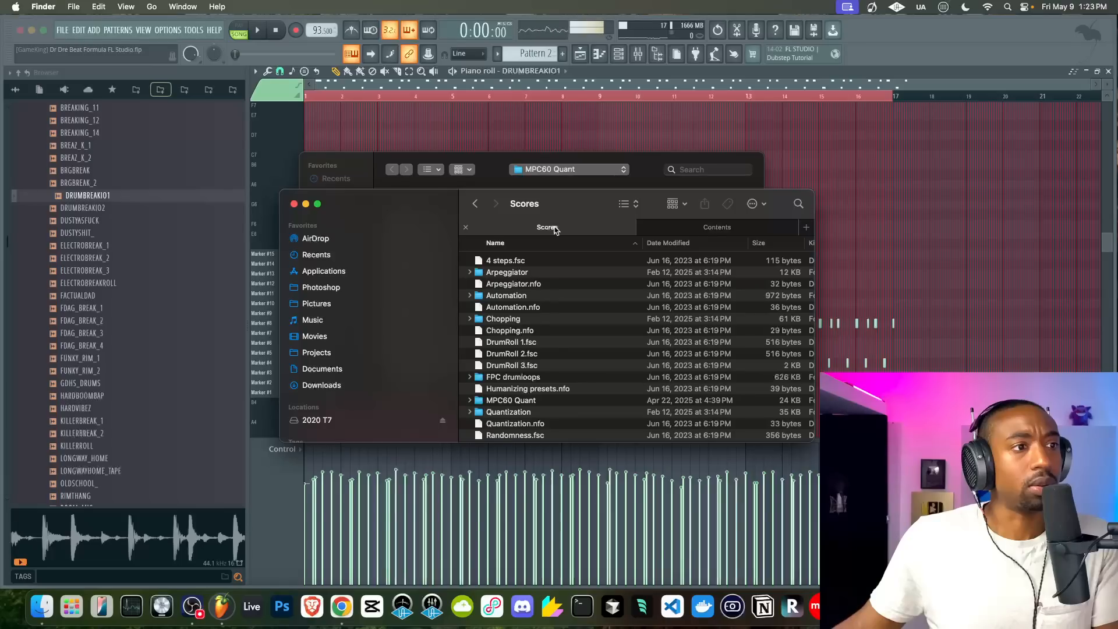
{"action": "right_click", "coordinate": [521, 205]}
{"action": "left_click", "coordinate": [740, 214]}
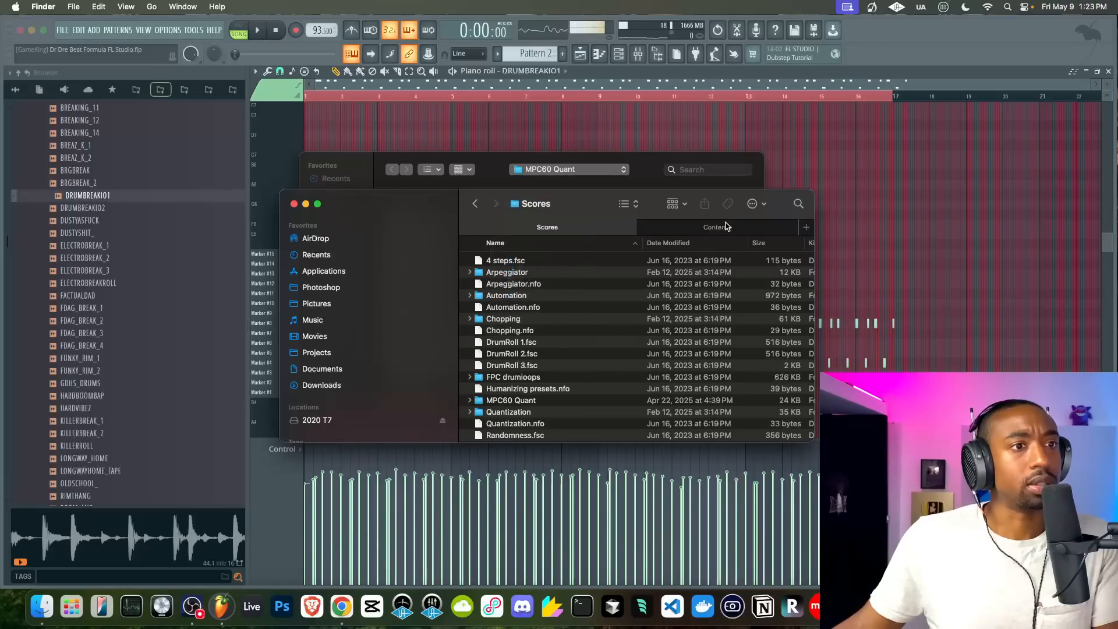
{"action": "left_click", "coordinate": [720, 228]}
{"action": "double_click", "coordinate": [505, 320]}
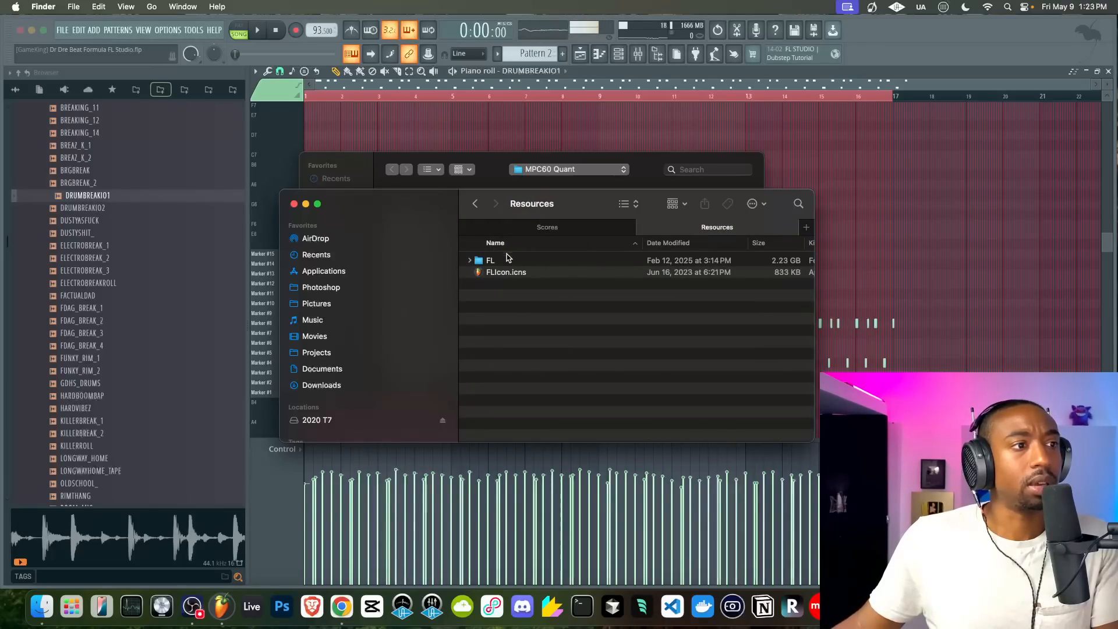
{"action": "left_click", "coordinate": [541, 231]}
{"action": "right_click", "coordinate": [537, 207]}
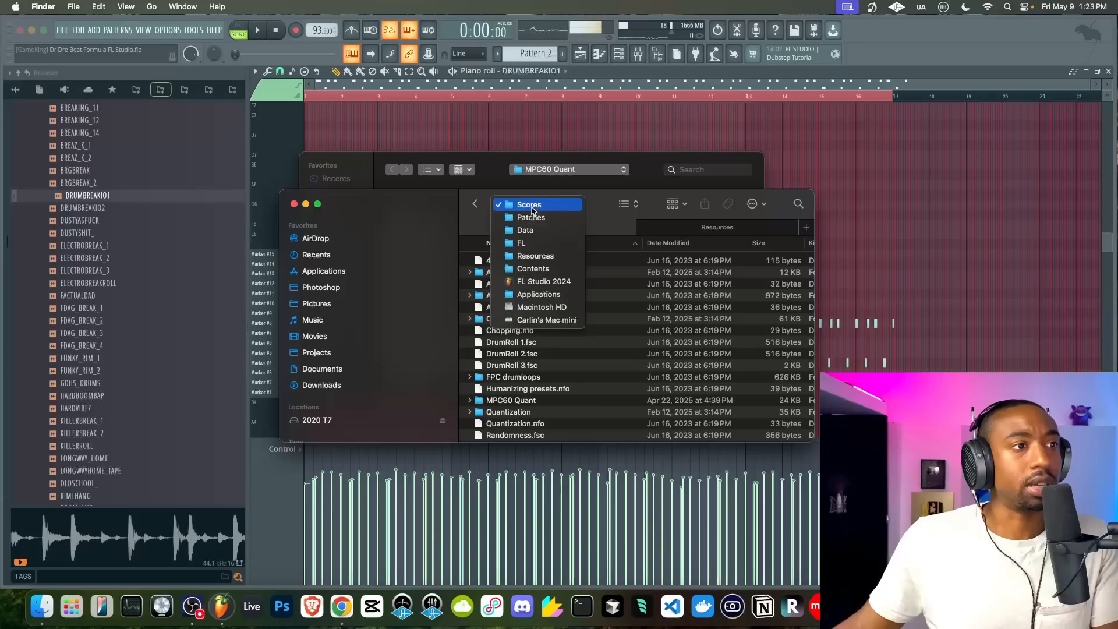
{"action": "left_click", "coordinate": [759, 231]}
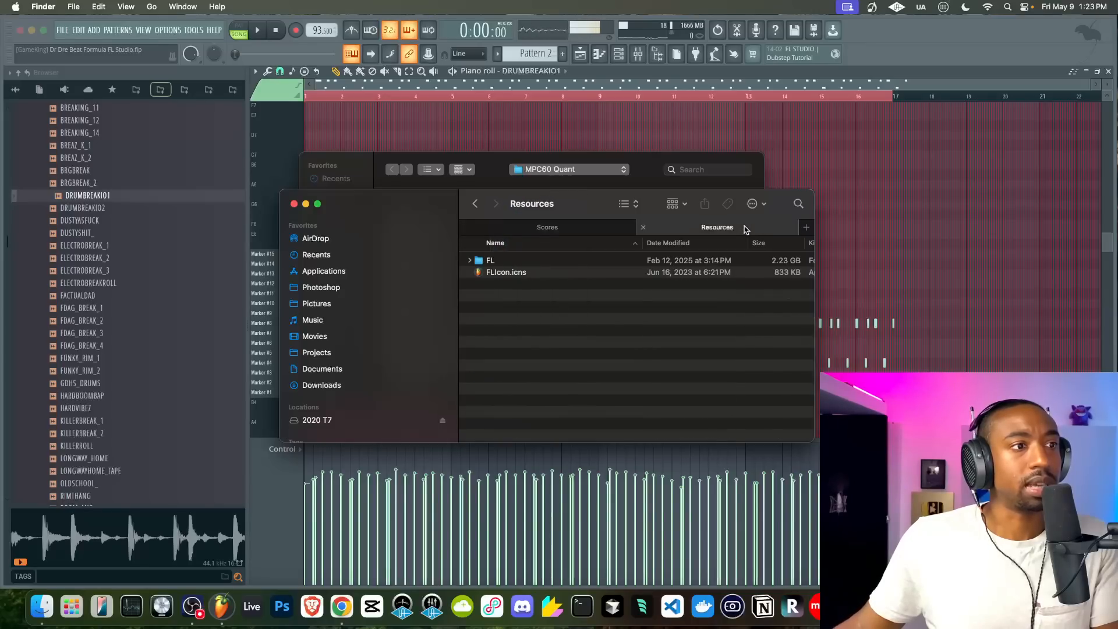
{"action": "double_click", "coordinate": [517, 261]}
Recheck the Scores path, then open Data, Patches and Scores inside the FL folder
{"action": "left_click", "coordinate": [530, 227]}
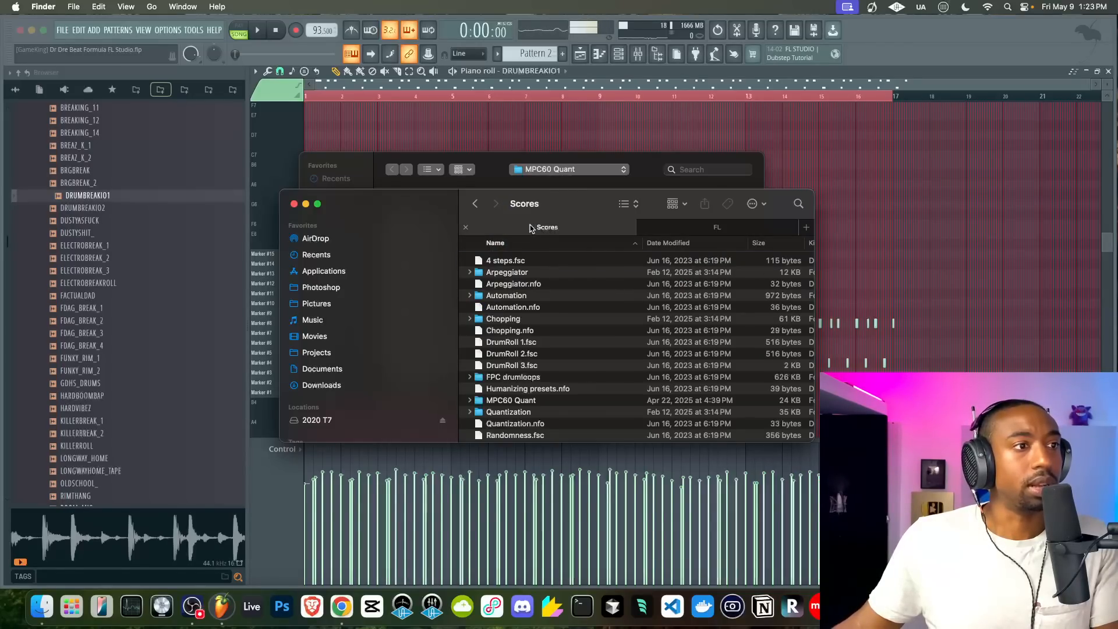
{"action": "right_click", "coordinate": [524, 204]}
{"action": "left_click", "coordinate": [717, 229]}
{"action": "left_click", "coordinate": [718, 228]}
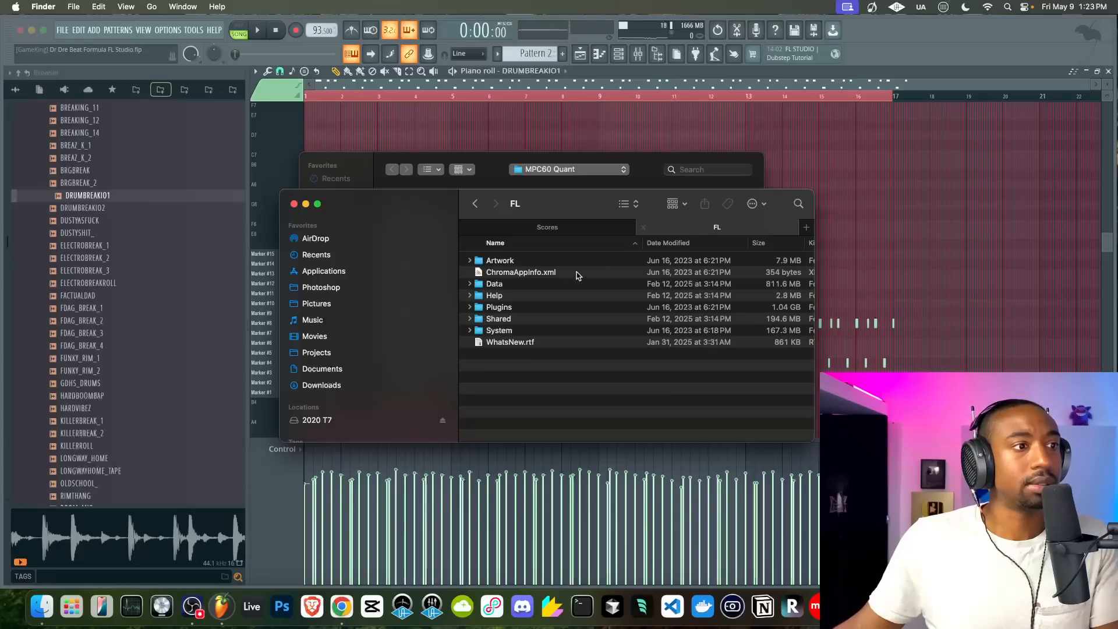
{"action": "double_click", "coordinate": [524, 285]}
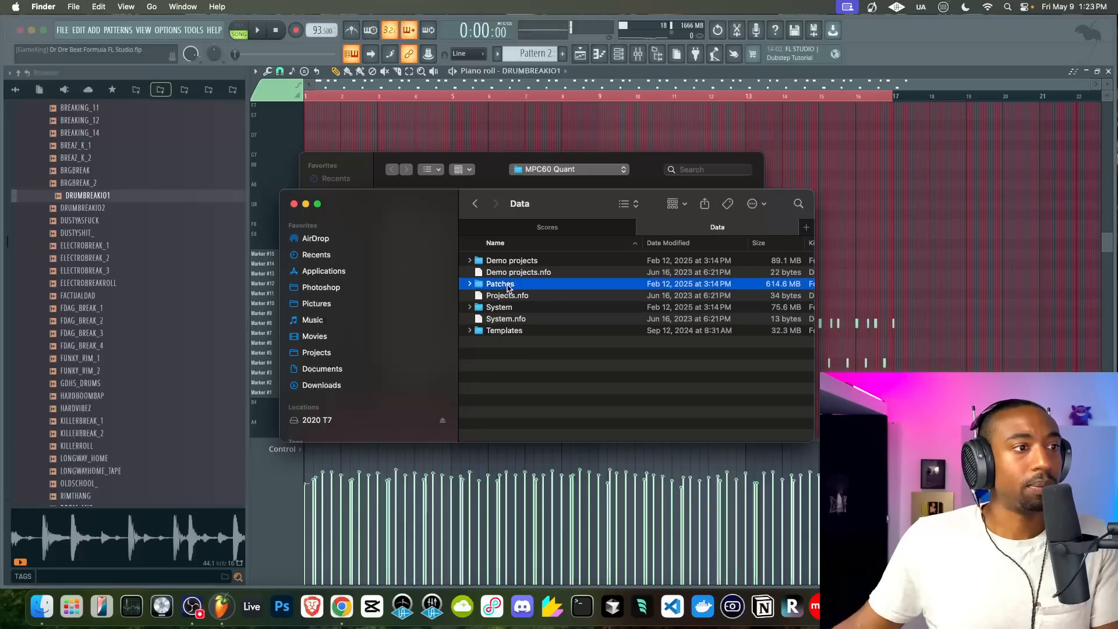
{"action": "double_click", "coordinate": [505, 285]}
{"action": "scroll", "coordinate": [517, 323], "scroll_direction": "down", "scroll_amount": 5}
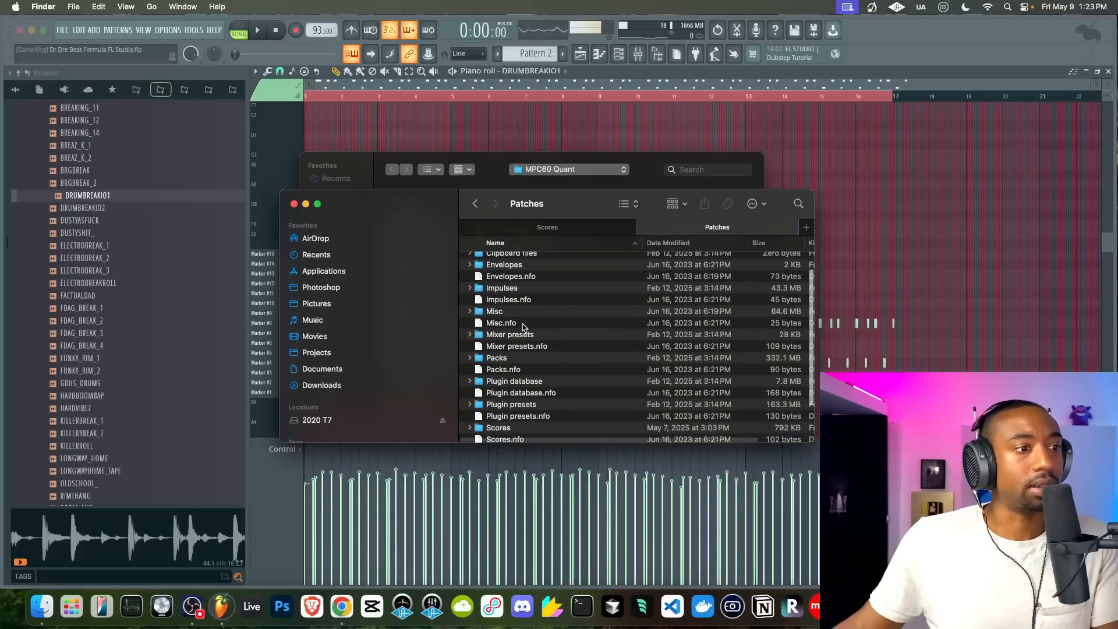
{"action": "double_click", "coordinate": [500, 362]}
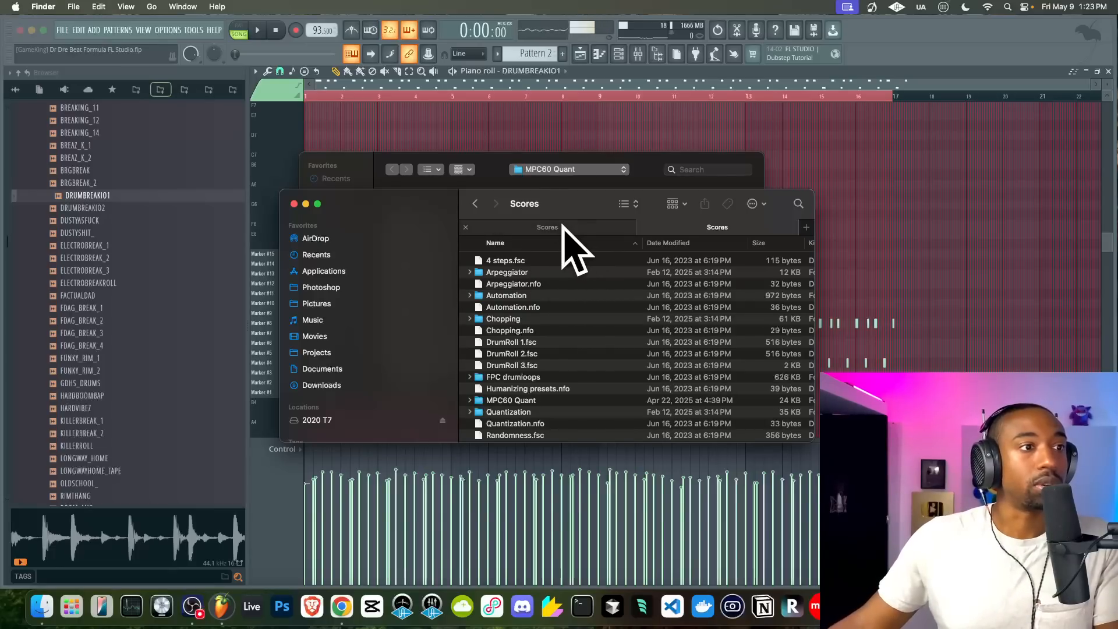
Transfer MPC60 Quant (1).zip from the MPC quantize folder into the Scores folder
{"action": "left_click_drag", "start_coordinate": [559, 219], "coordinate": [529, 178]}
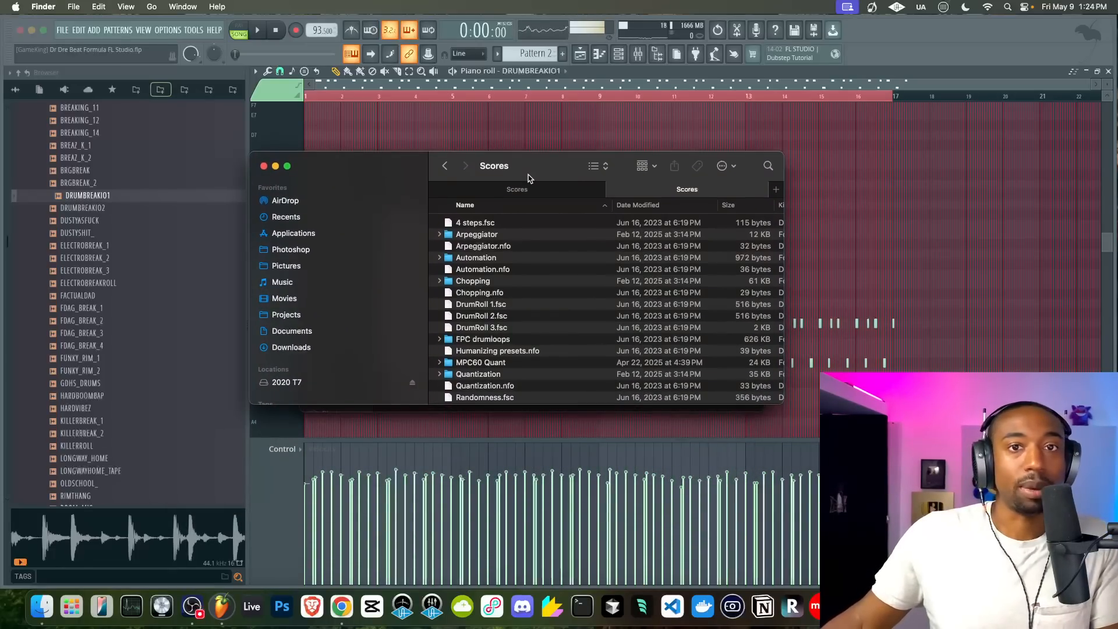
{"action": "left_click", "coordinate": [522, 190]}
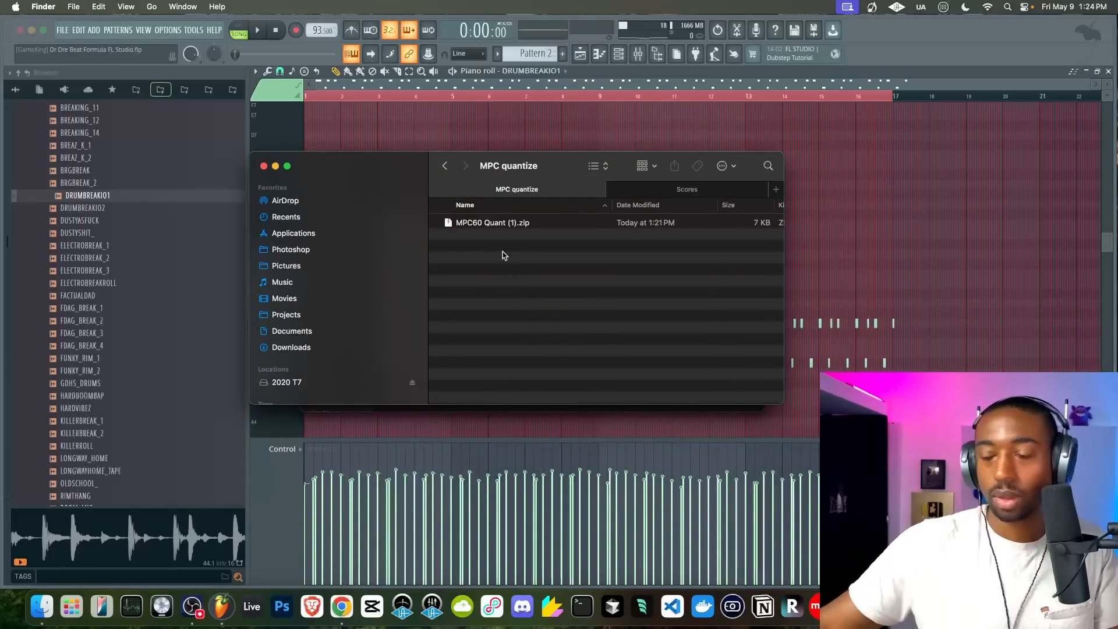
{"action": "left_click_drag", "start_coordinate": [496, 226], "coordinate": [697, 191]}
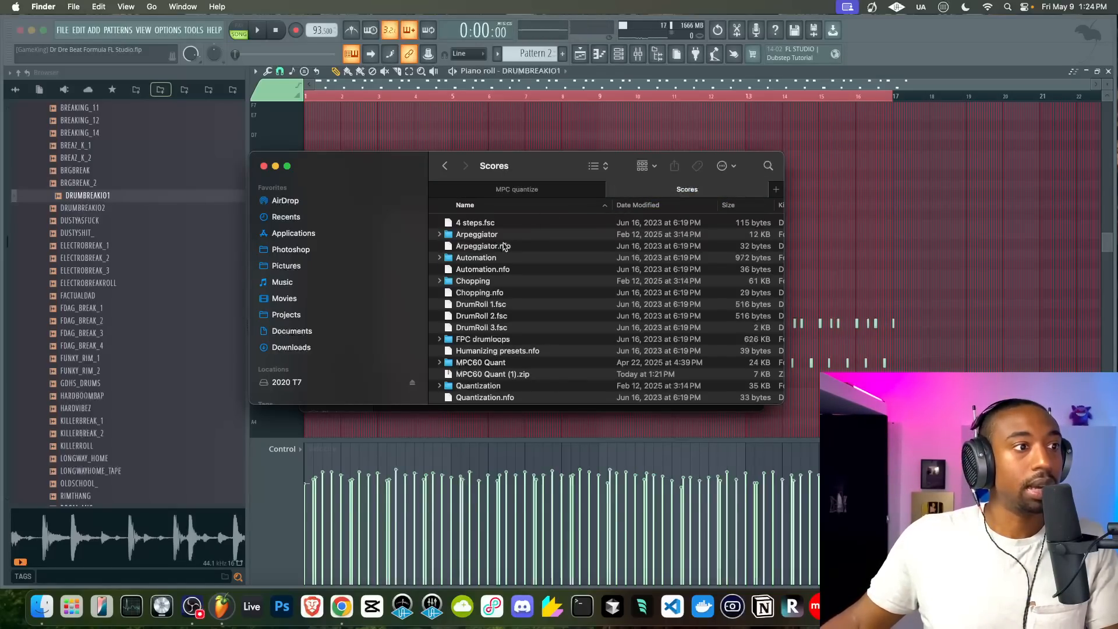
Rename the MPC60 Quant folder in Scores to MPC60 Quantize and open it
{"action": "scroll", "coordinate": [498, 251], "scroll_direction": "down", "scroll_amount": 3}
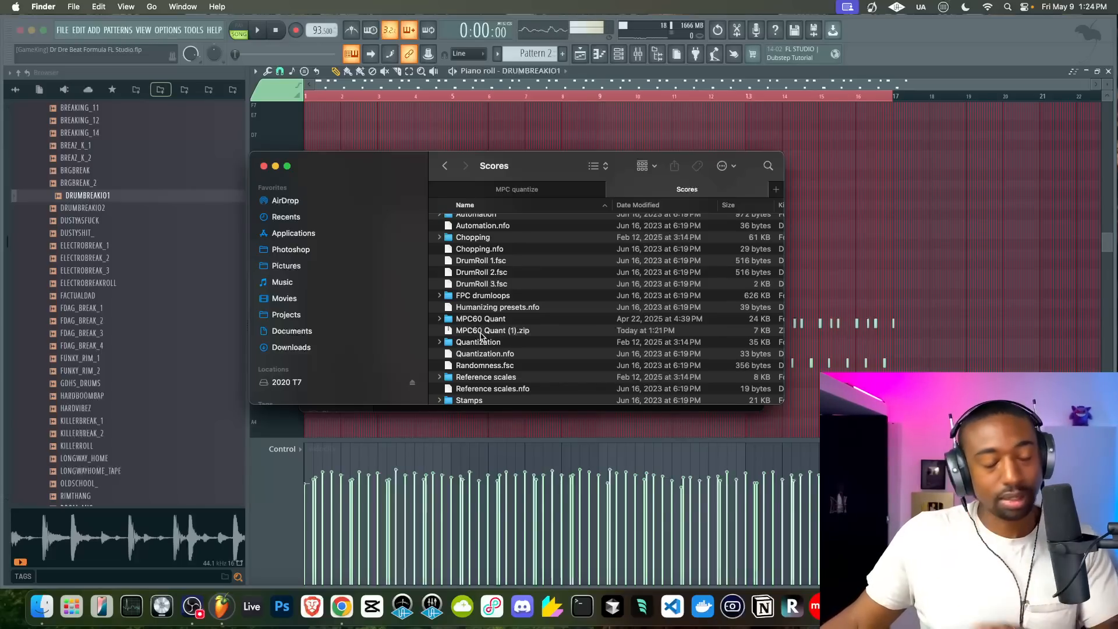
{"action": "scroll", "coordinate": [478, 333], "scroll_direction": "down", "scroll_amount": 1}
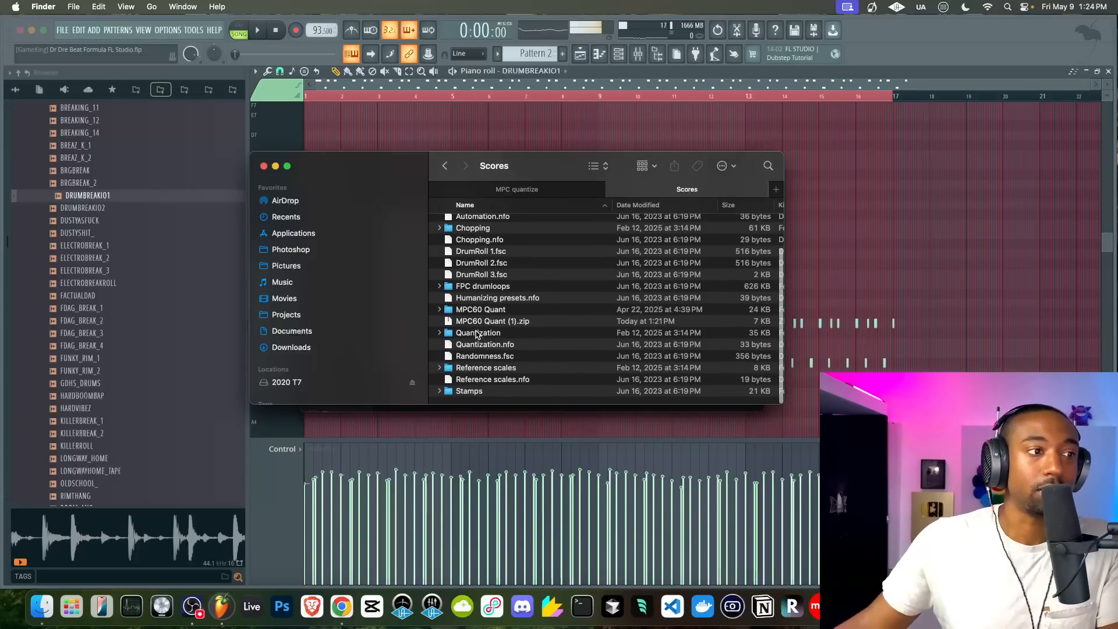
{"action": "left_click", "coordinate": [489, 315]}
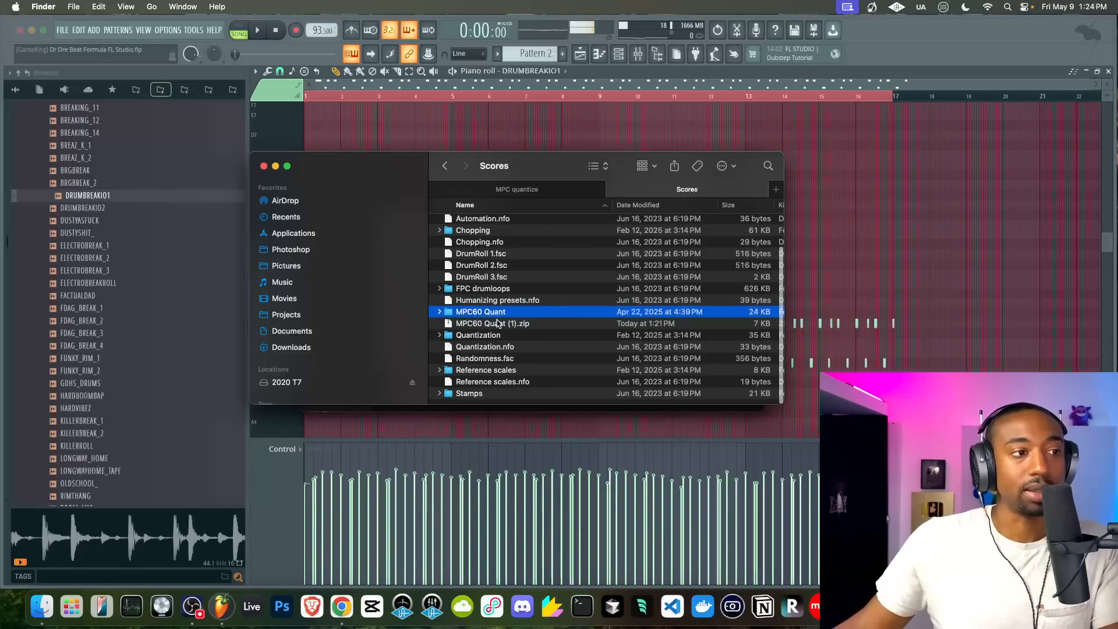
{"action": "left_click", "coordinate": [504, 313]}
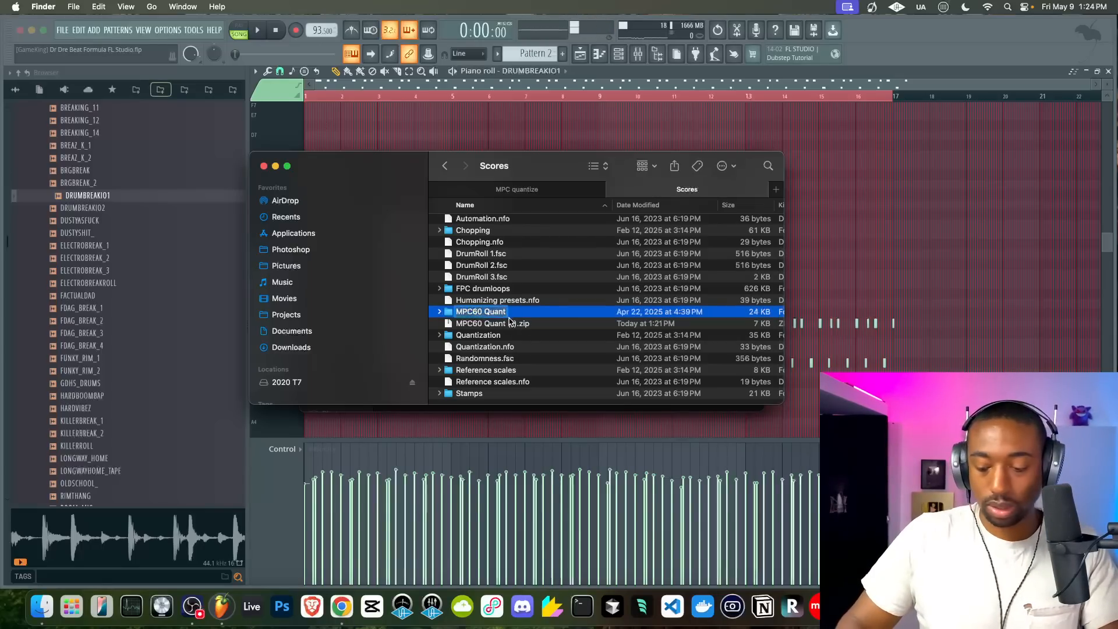
{"action": "key", "text": "Right"}
{"action": "type", "text": "ize"}
{"action": "key", "text": "Return"}
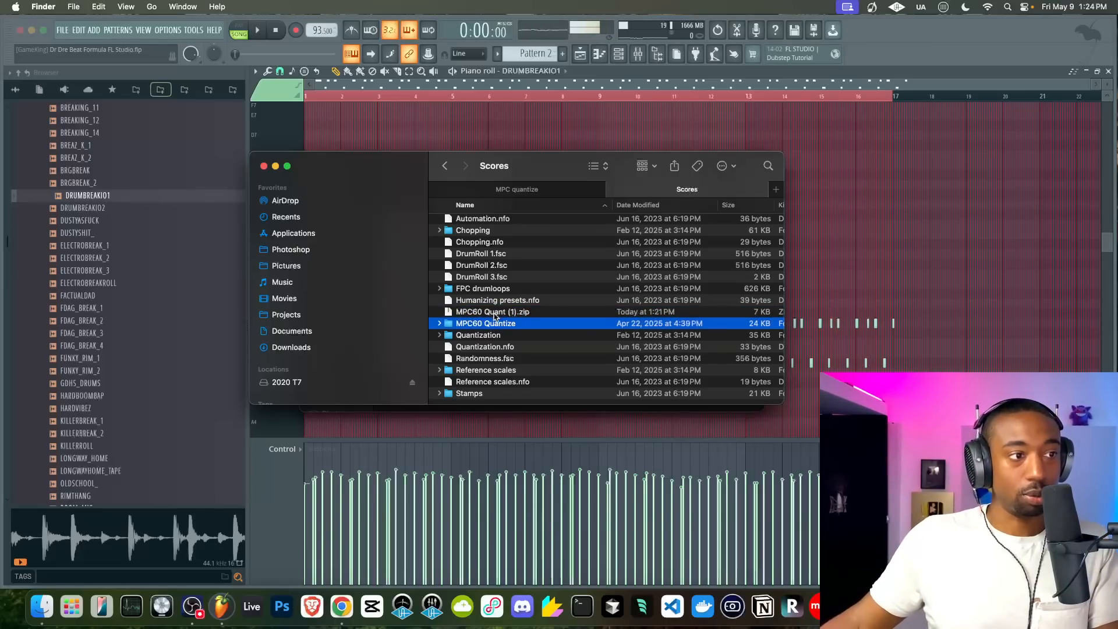
{"action": "double_click", "coordinate": [482, 324]}
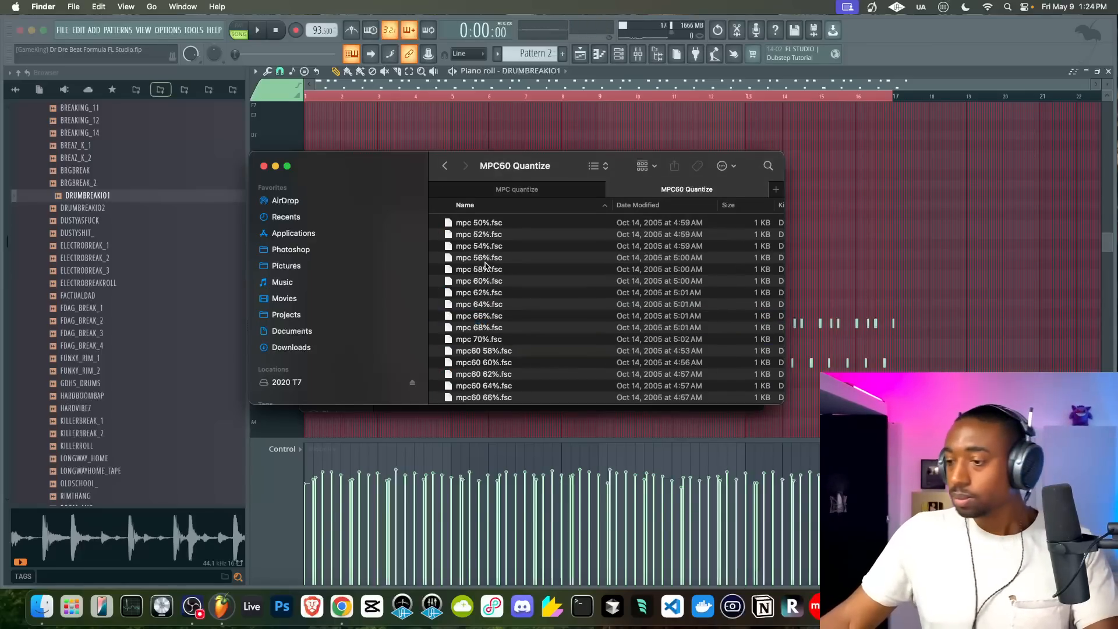
Look through the template files in the MPC60 Quantize folder and close both Finder windows
{"action": "scroll", "coordinate": [486, 266], "scroll_direction": "down", "scroll_amount": 3}
{"action": "scroll", "coordinate": [487, 264], "scroll_direction": "up", "scroll_amount": 4}
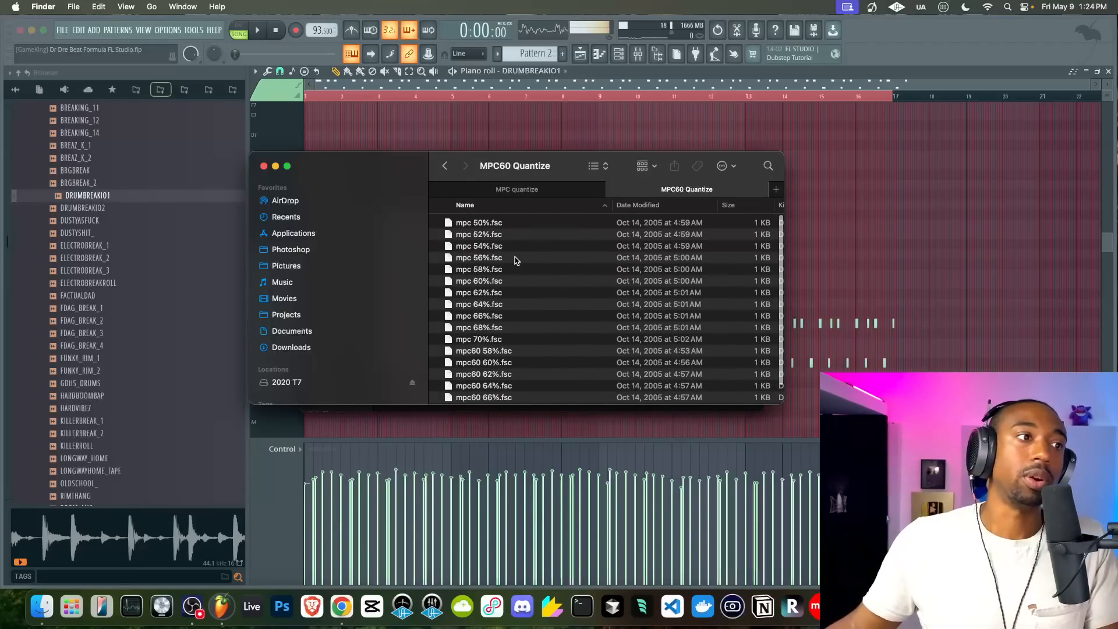
{"action": "left_click", "coordinate": [264, 167]}
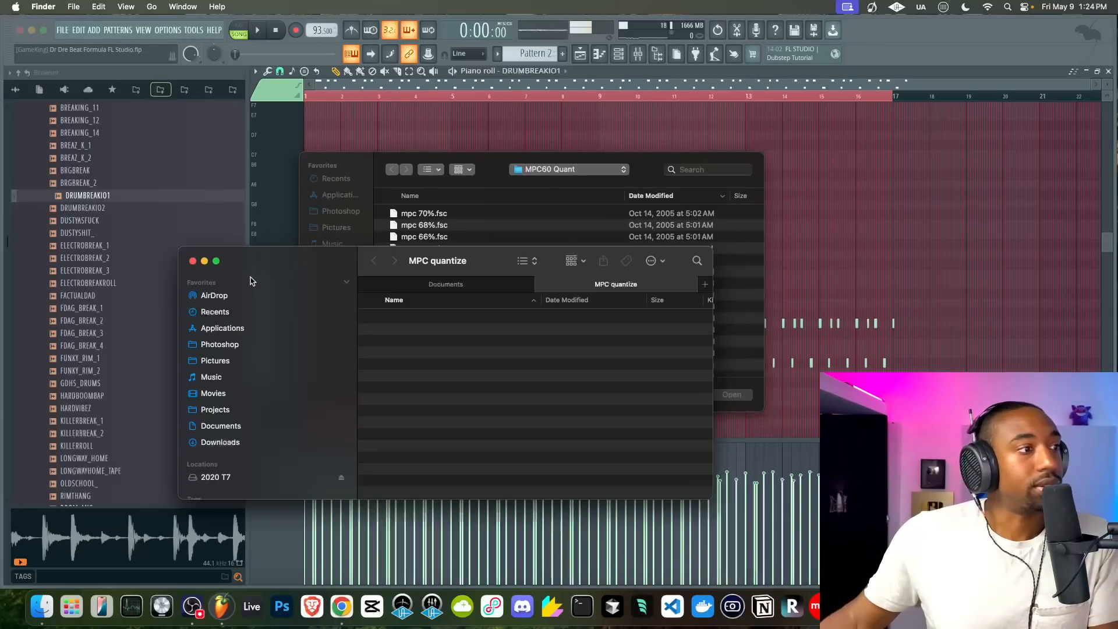
{"action": "left_click", "coordinate": [192, 261]}
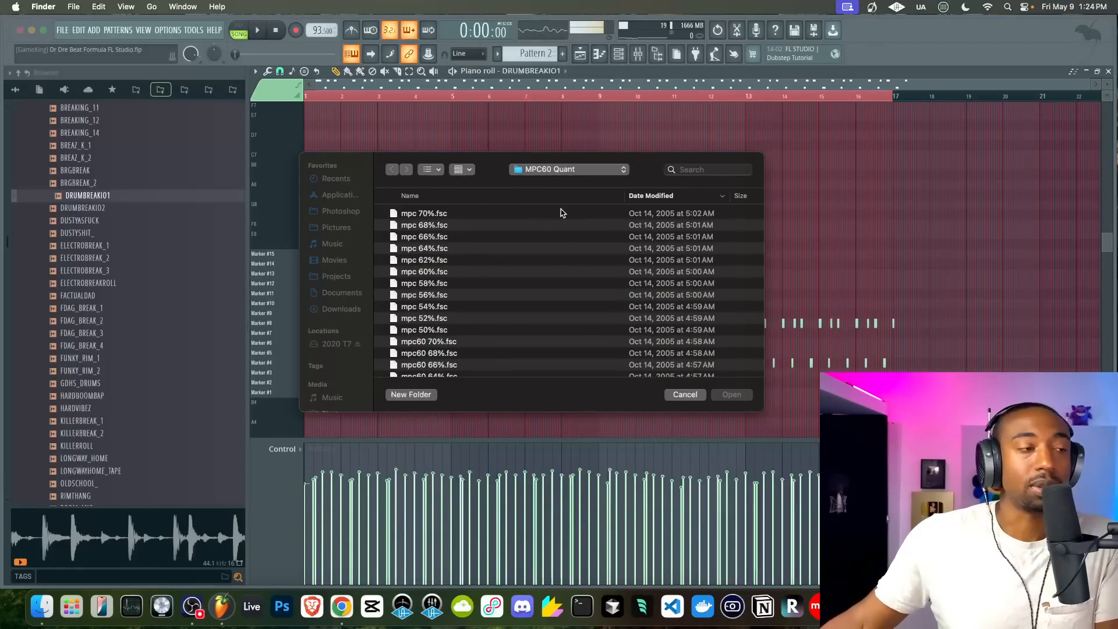
Try the mpc 50%.fsc template from the MPC60 Quant folder in the piano roll quantizer
{"action": "scroll", "coordinate": [507, 232], "scroll_direction": "down", "scroll_amount": 2}
{"action": "scroll", "coordinate": [507, 231], "scroll_direction": "up", "scroll_amount": 4}
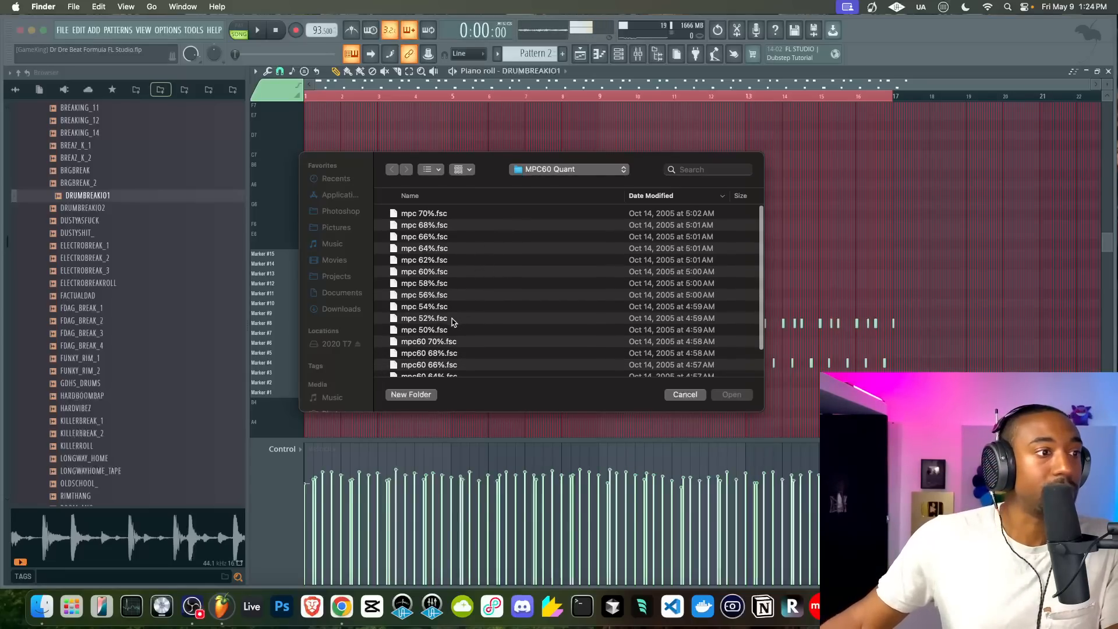
{"action": "left_click", "coordinate": [441, 330]}
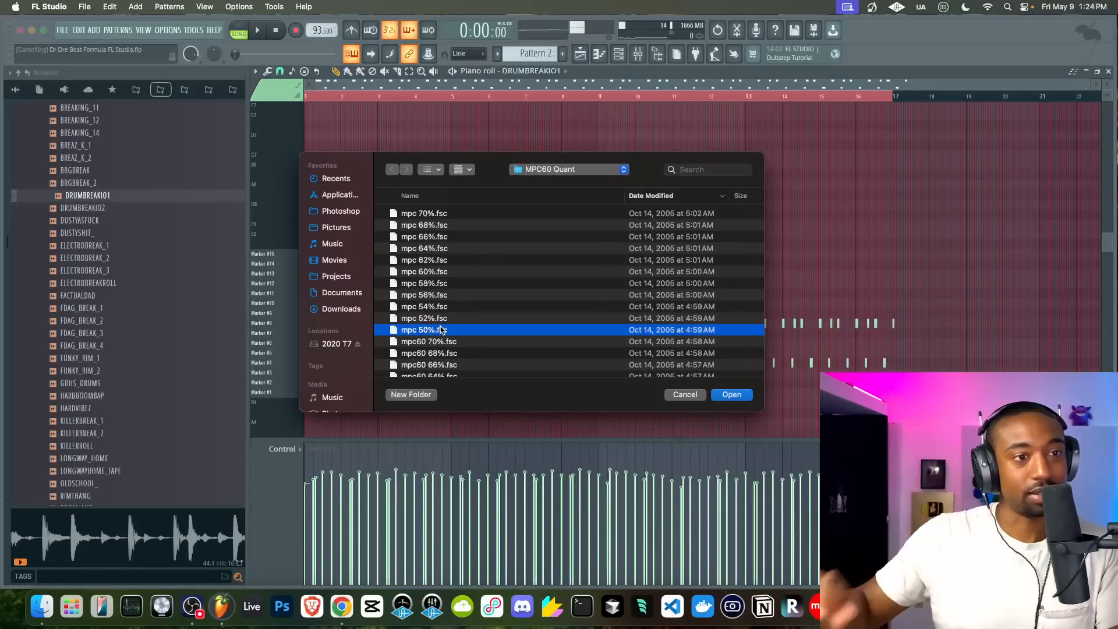
{"action": "left_click", "coordinate": [726, 396]}
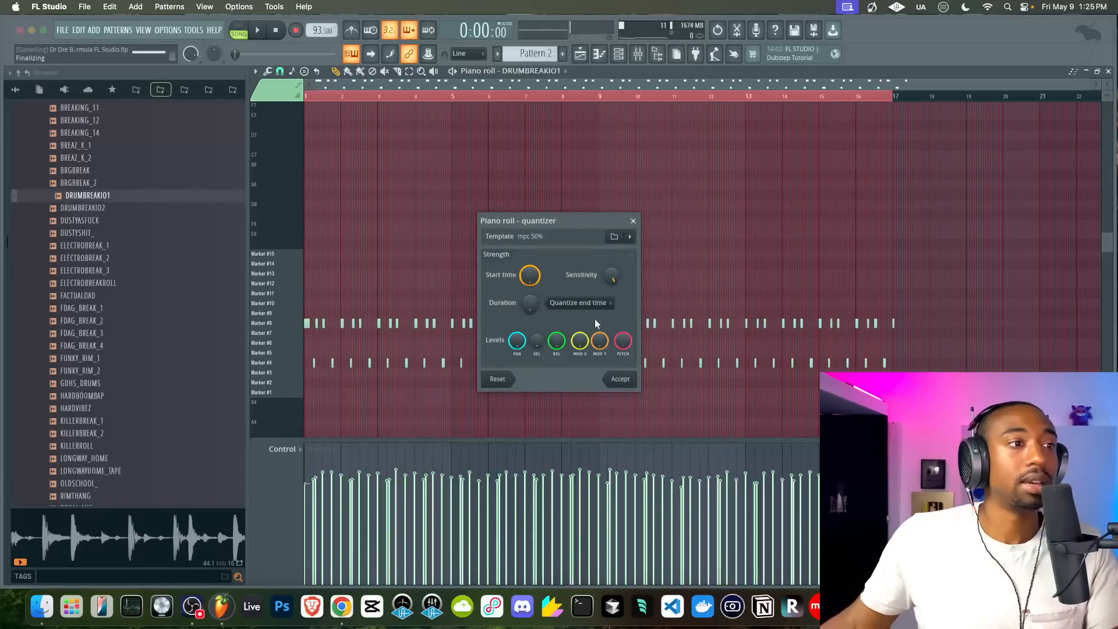
{"action": "mouse_move", "coordinate": [519, 249]}
{"action": "left_mouse_down"}
{"action": "mouse_move", "coordinate": [524, 338]}
{"action": "mouse_move", "coordinate": [524, 268]}
{"action": "left_mouse_up"}
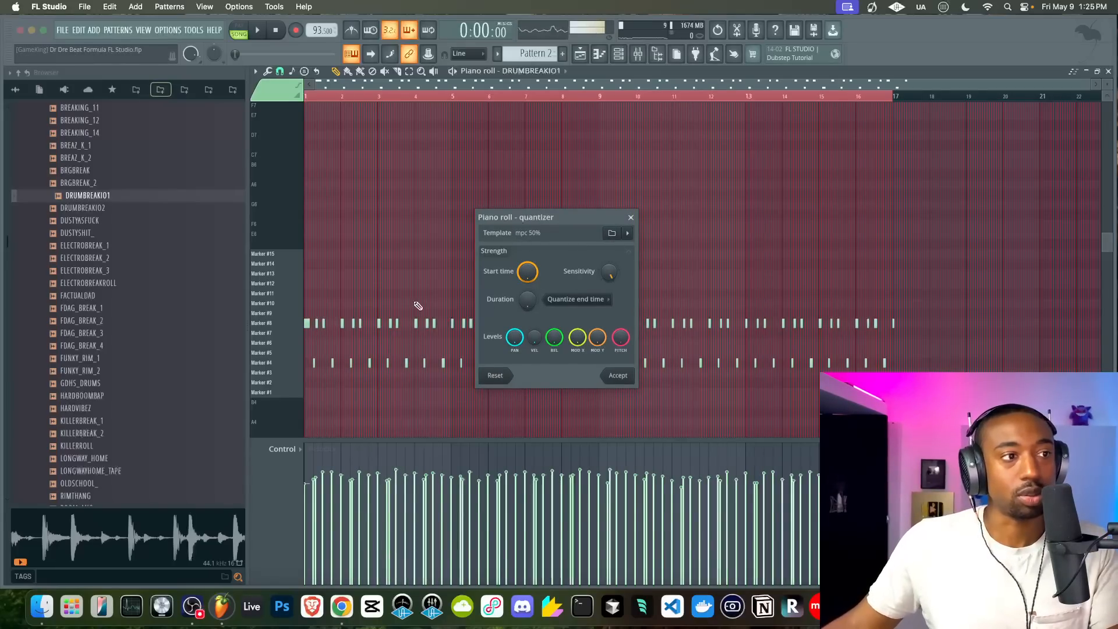
{"action": "left_click", "coordinate": [630, 217]}
Open the quantizer clear of Pattern 2's drum notes, keep start time strength at 100%, and start playback
{"action": "scroll", "coordinate": [366, 302], "scroll_direction": "up", "scroll_amount": 6}
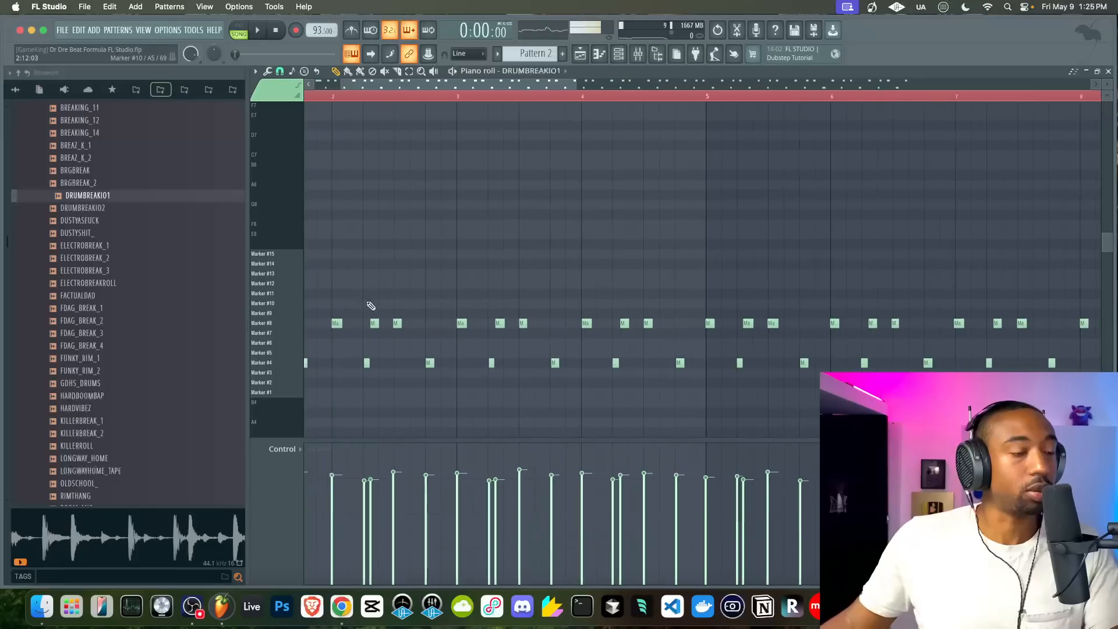
{"action": "scroll", "coordinate": [548, 259], "scroll_direction": "up", "scroll_amount": 4}
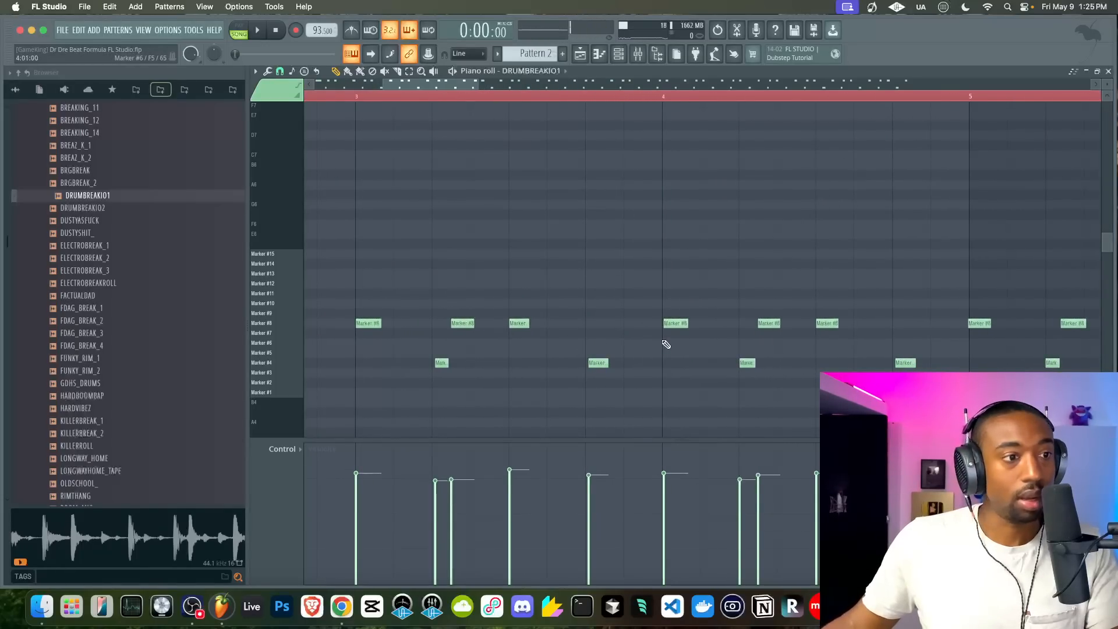
{"action": "key", "text": "alt+q"}
{"action": "left_click_drag", "start_coordinate": [540, 221], "coordinate": [707, 102]}
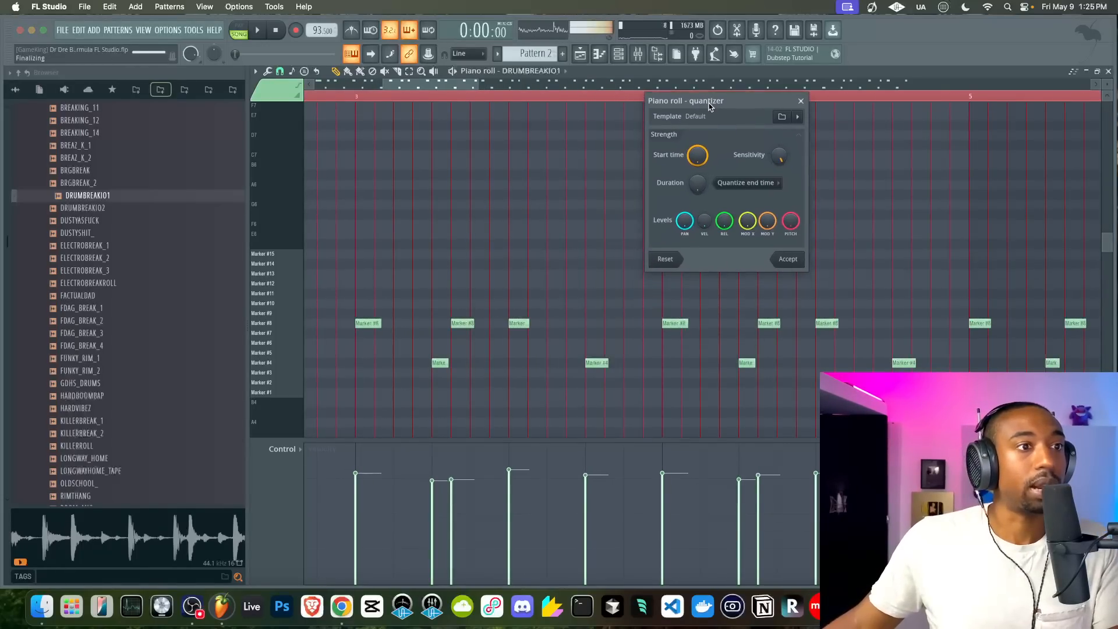
{"action": "left_click", "coordinate": [691, 162]}
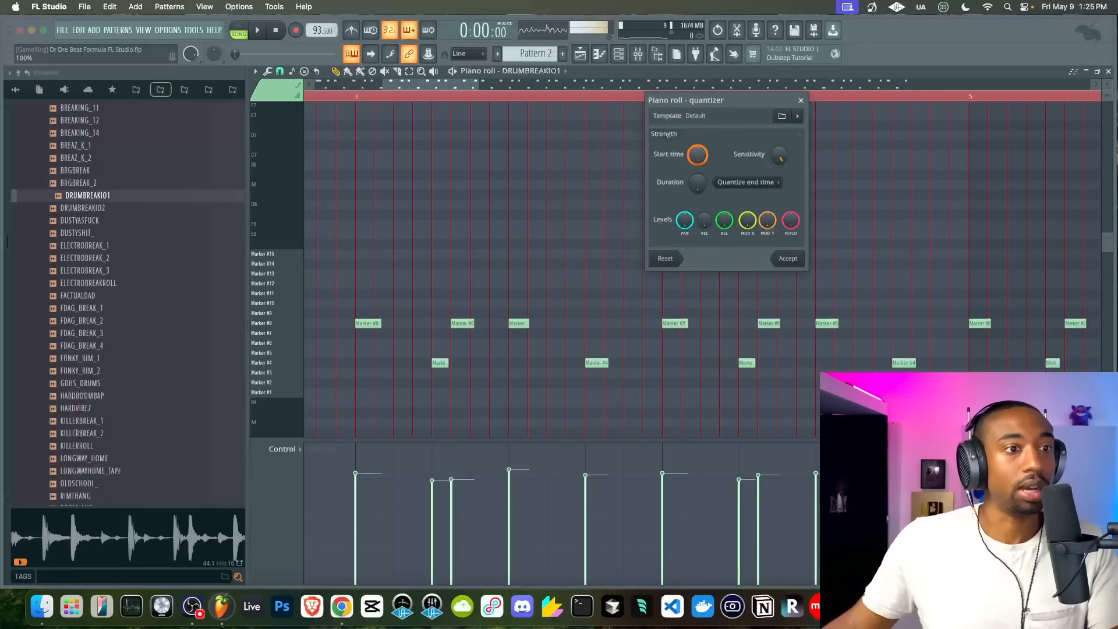
{"action": "mouse_move", "coordinate": [691, 161]}
{"action": "left_mouse_down"}
{"action": "mouse_move", "coordinate": [691, 201]}
{"action": "mouse_move", "coordinate": [691, 167]}
{"action": "left_mouse_up"}
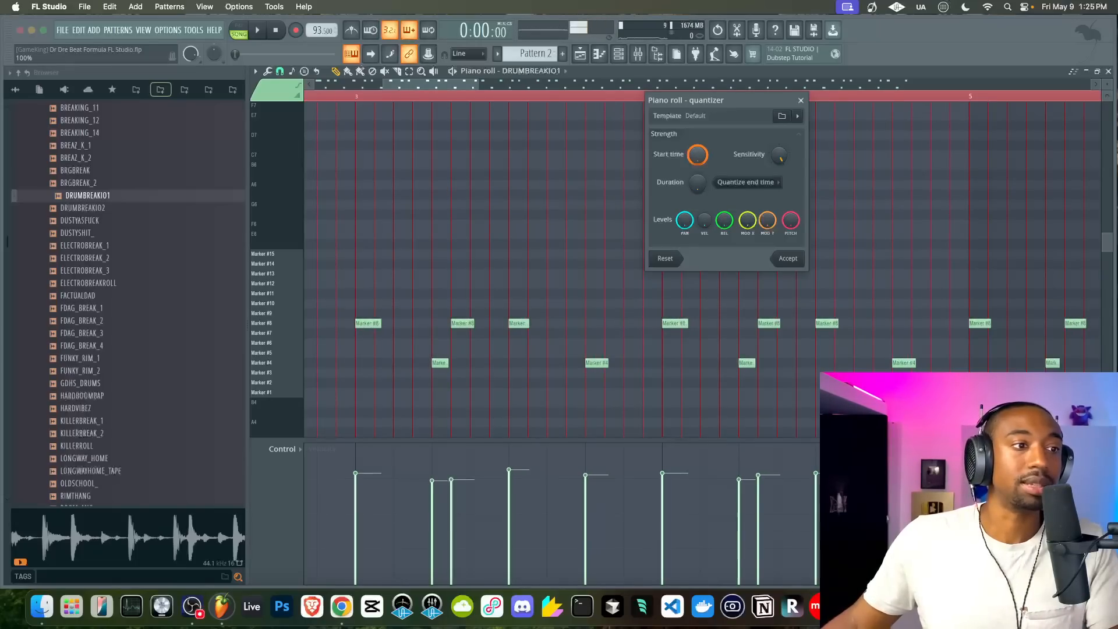
{"action": "key", "text": "space"}
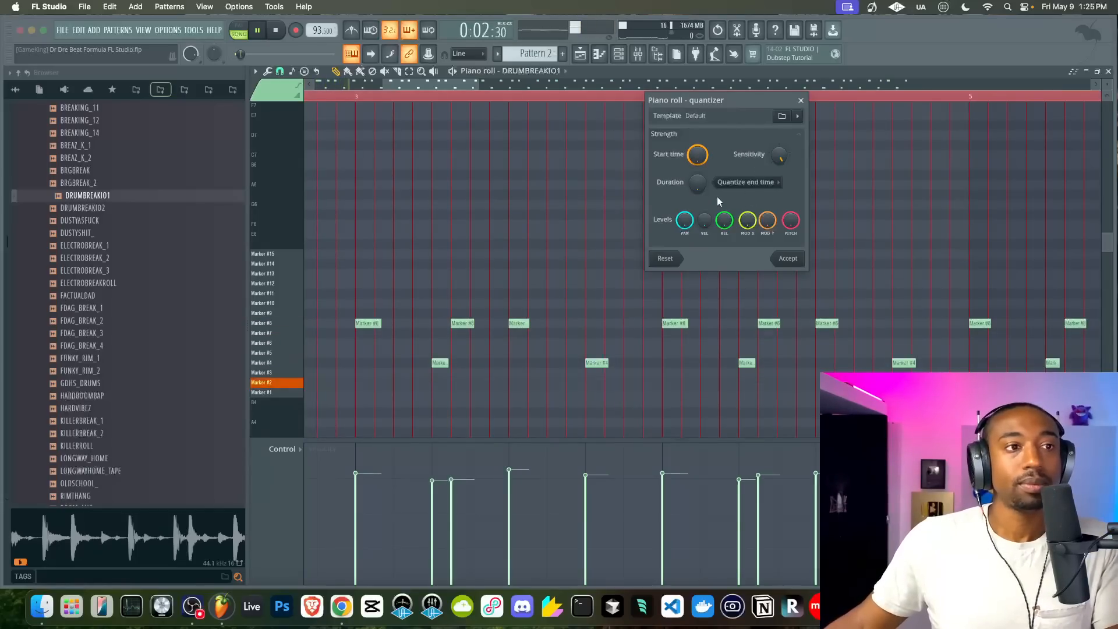
Load mpc 50%.fsc from the MPC60 Quantize folder as the quantizer template, keeping start time strength at 100%
{"action": "left_click", "coordinate": [782, 115]}
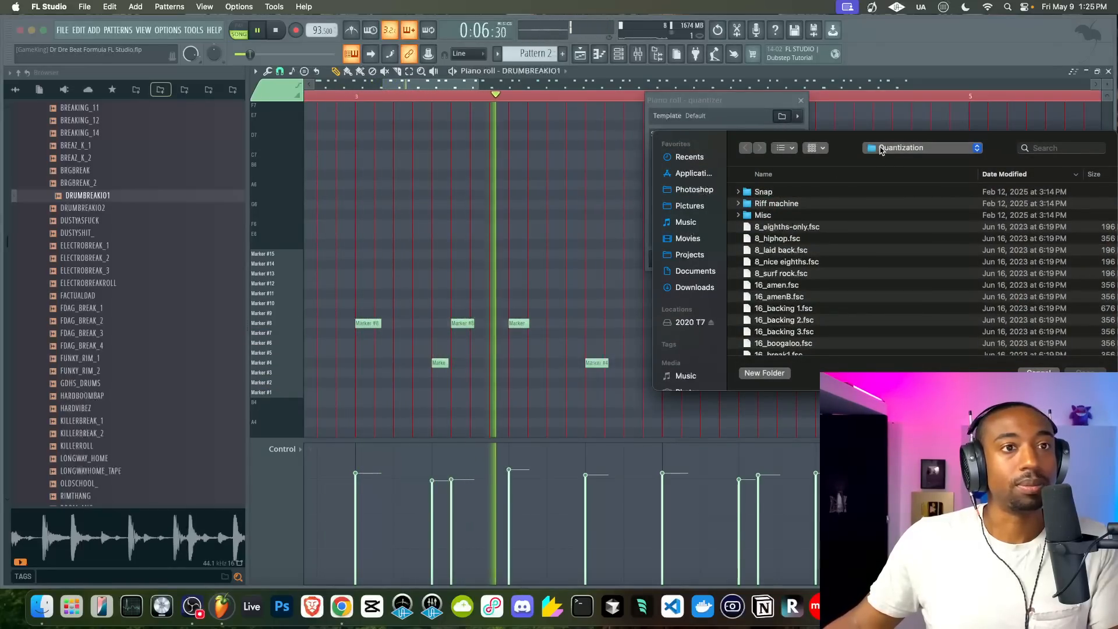
{"action": "left_click", "coordinate": [668, 150]}
{"action": "left_click", "coordinate": [696, 306]}
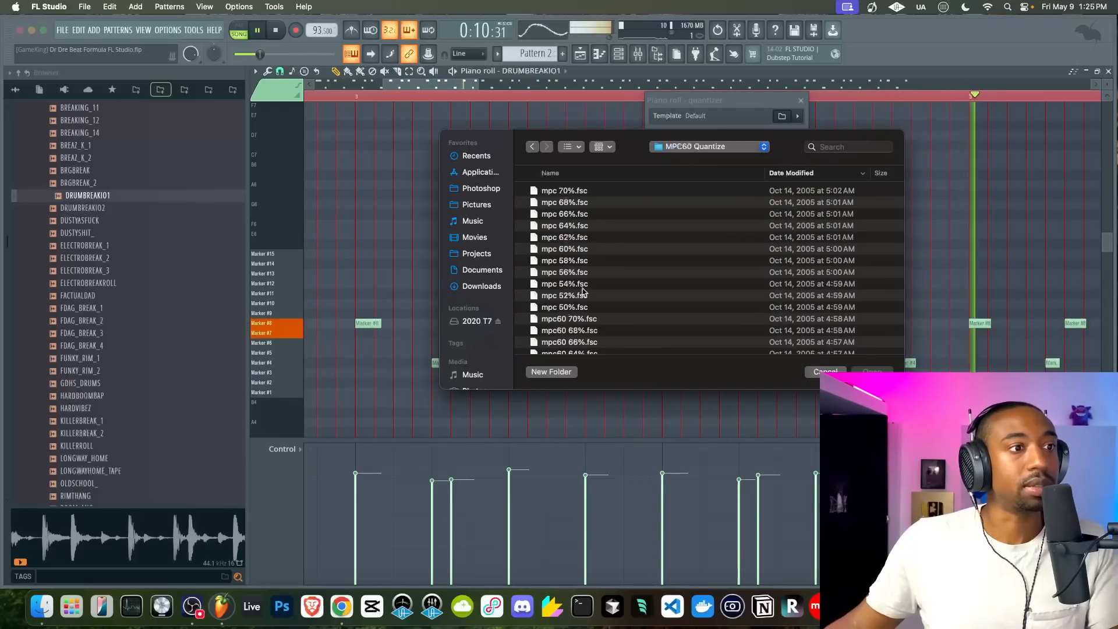
{"action": "left_click", "coordinate": [564, 307]}
{"action": "double_click", "coordinate": [563, 307]}
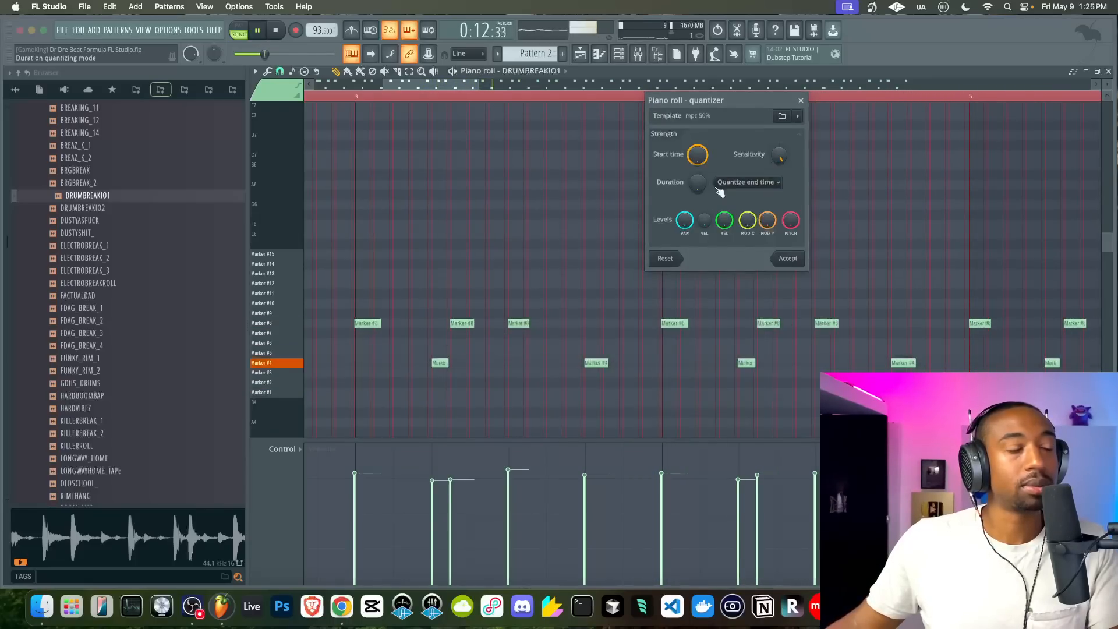
{"action": "mouse_move", "coordinate": [701, 158]}
{"action": "left_mouse_down"}
{"action": "mouse_move", "coordinate": [700, 216]}
{"action": "mouse_move", "coordinate": [700, 159]}
{"action": "left_mouse_up"}
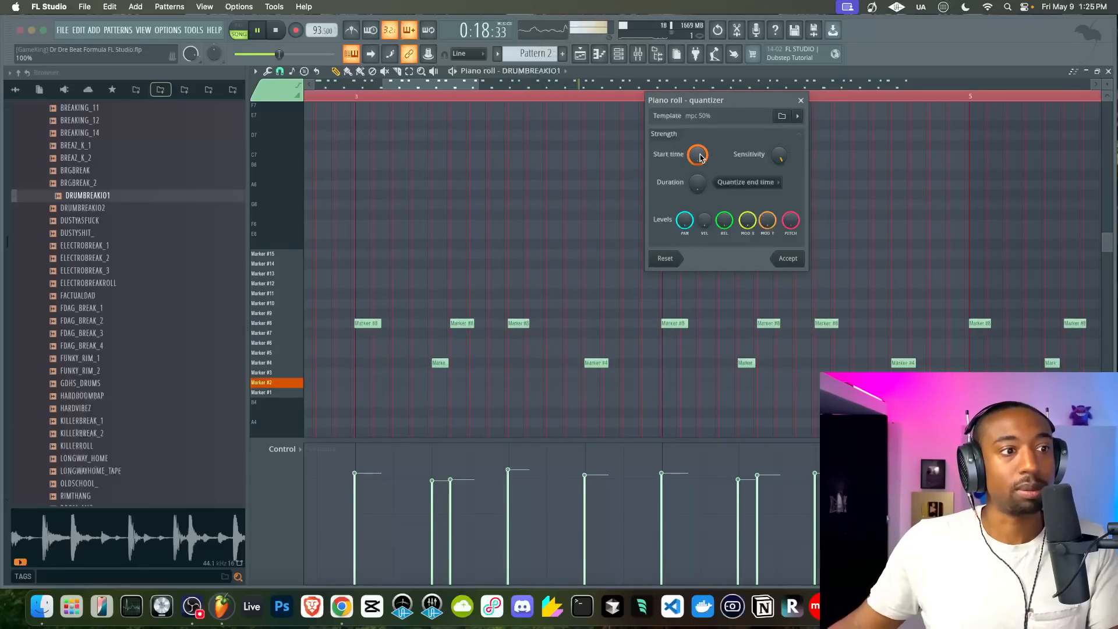
Switch the quantizer template to 16_backing 1 for comparison and set it back to Default
{"action": "left_click", "coordinate": [783, 116]}
{"action": "left_click", "coordinate": [1039, 373]}
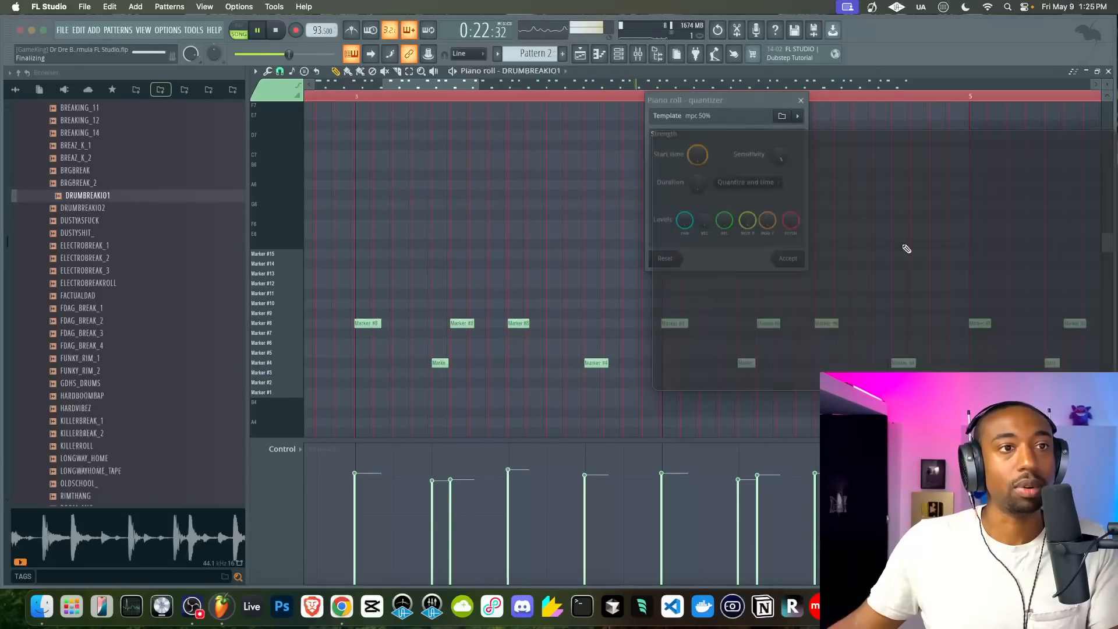
{"action": "left_click", "coordinate": [798, 116]}
{"action": "left_click", "coordinate": [798, 117]}
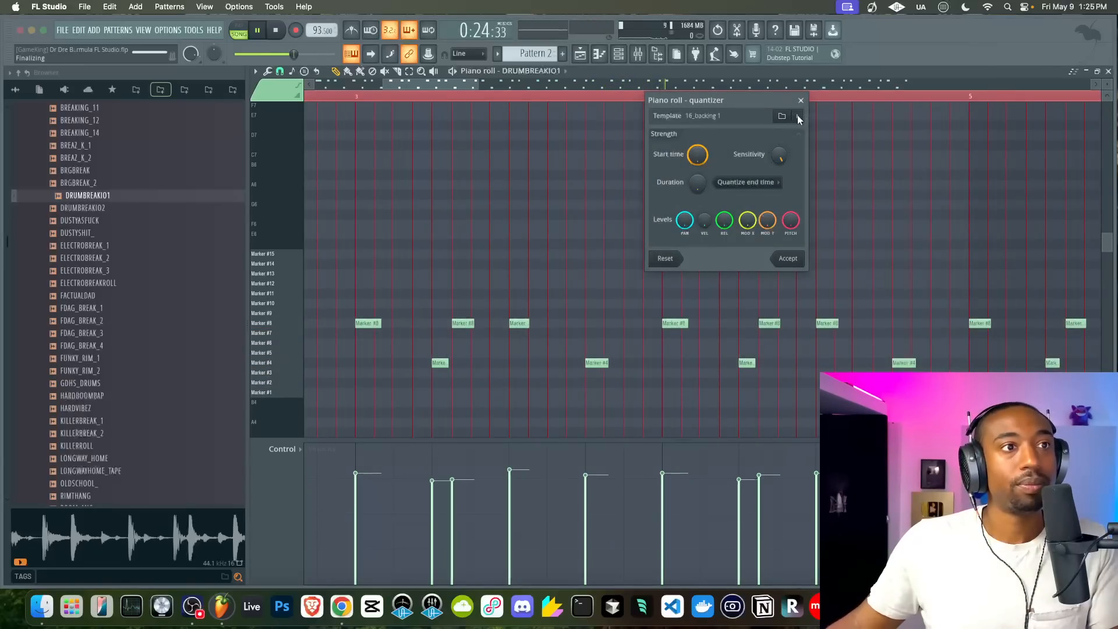
{"action": "left_click", "coordinate": [798, 117]}
{"action": "left_click", "coordinate": [816, 121]}
{"action": "left_click", "coordinate": [799, 118]}
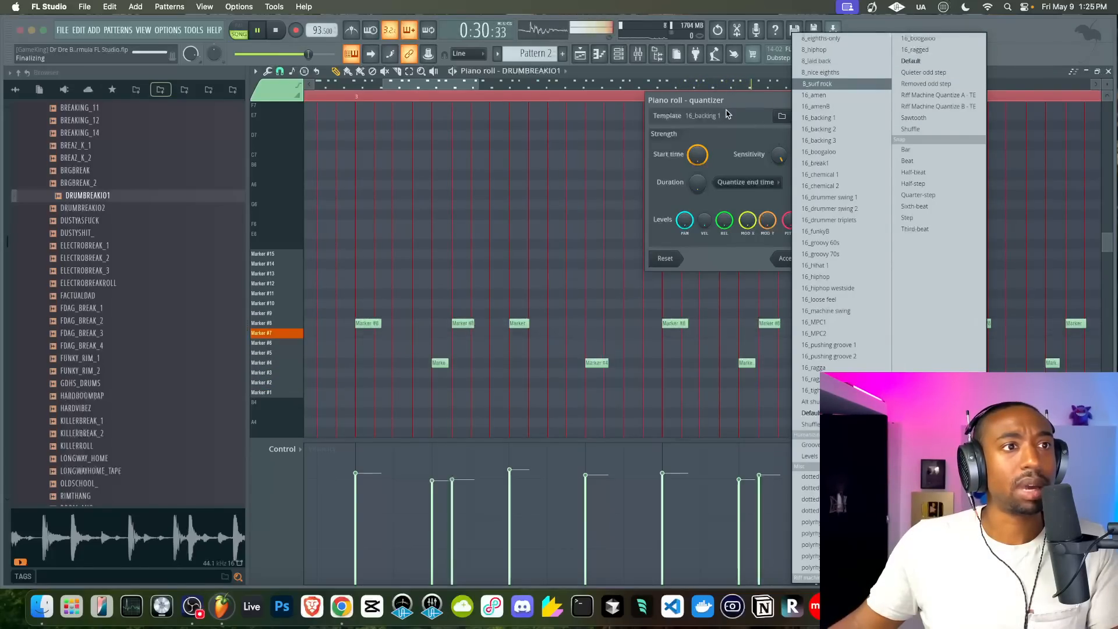
{"action": "left_click", "coordinate": [911, 61]}
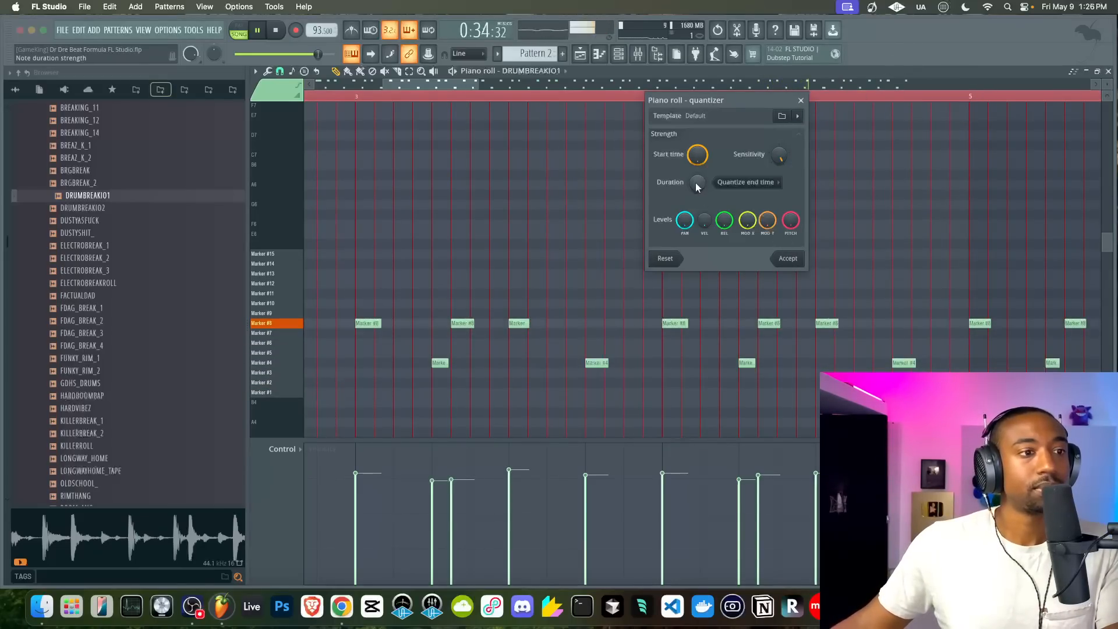
Try the quantizer's note duration strength at 100% and return it to 0%
{"action": "left_click_drag", "start_coordinate": [695, 187], "coordinate": [695, 163]}
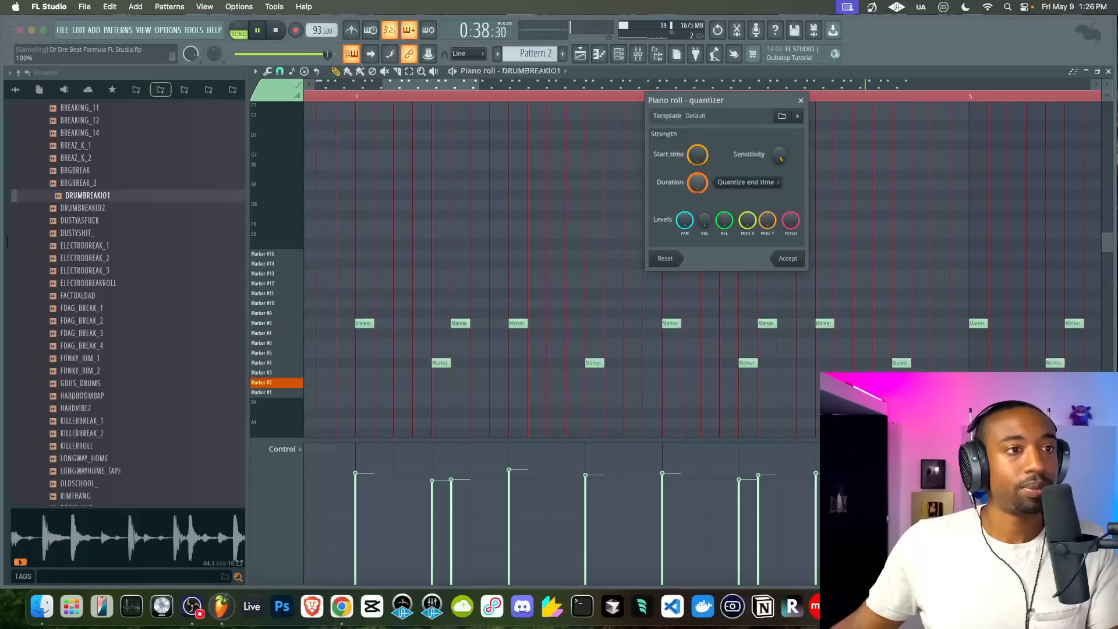
{"action": "left_click_drag", "start_coordinate": [697, 182], "coordinate": [697, 191]}
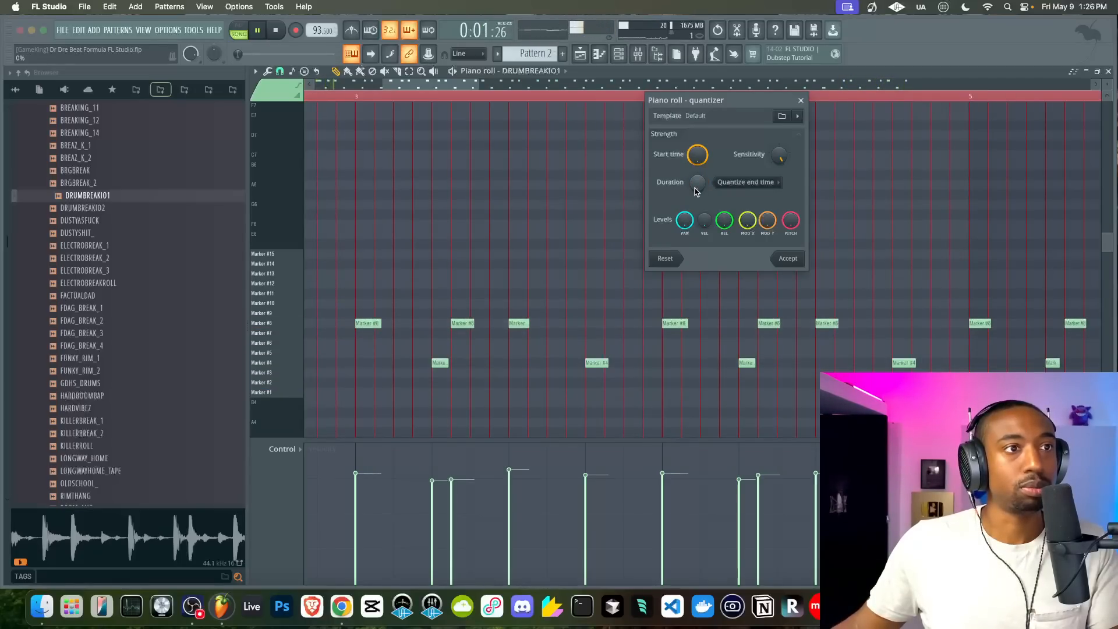
Quantize Pattern 2's drum notes with the mpc 50%.fsc template from the MPC60 Quantize folder inside Scores
{"action": "left_click", "coordinate": [782, 116]}
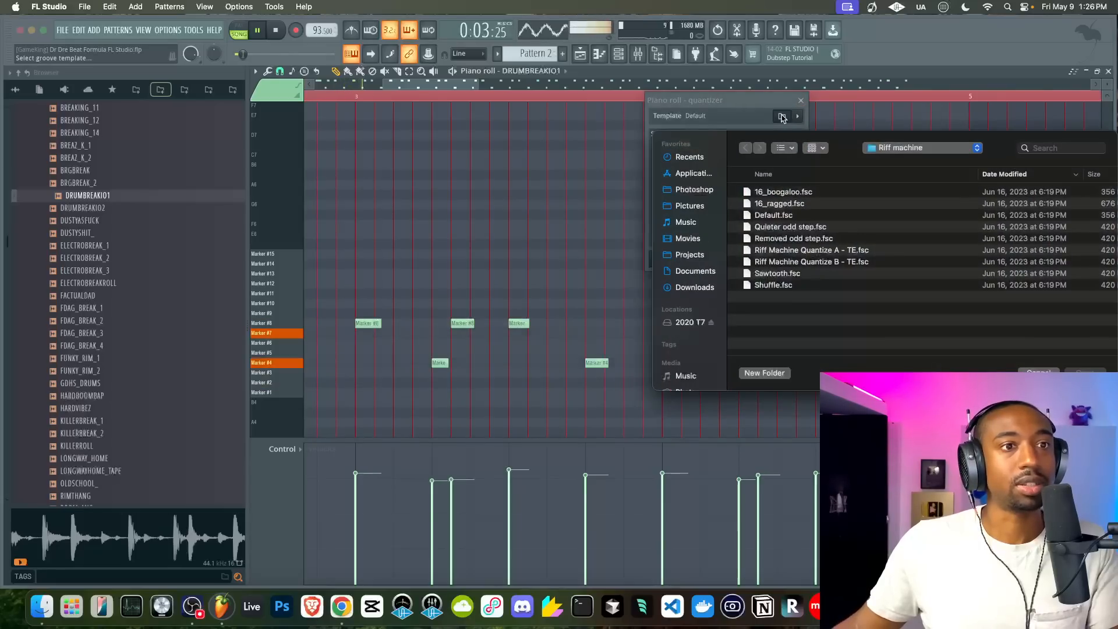
{"action": "left_click", "coordinate": [897, 149]}
{"action": "left_click", "coordinate": [895, 161]}
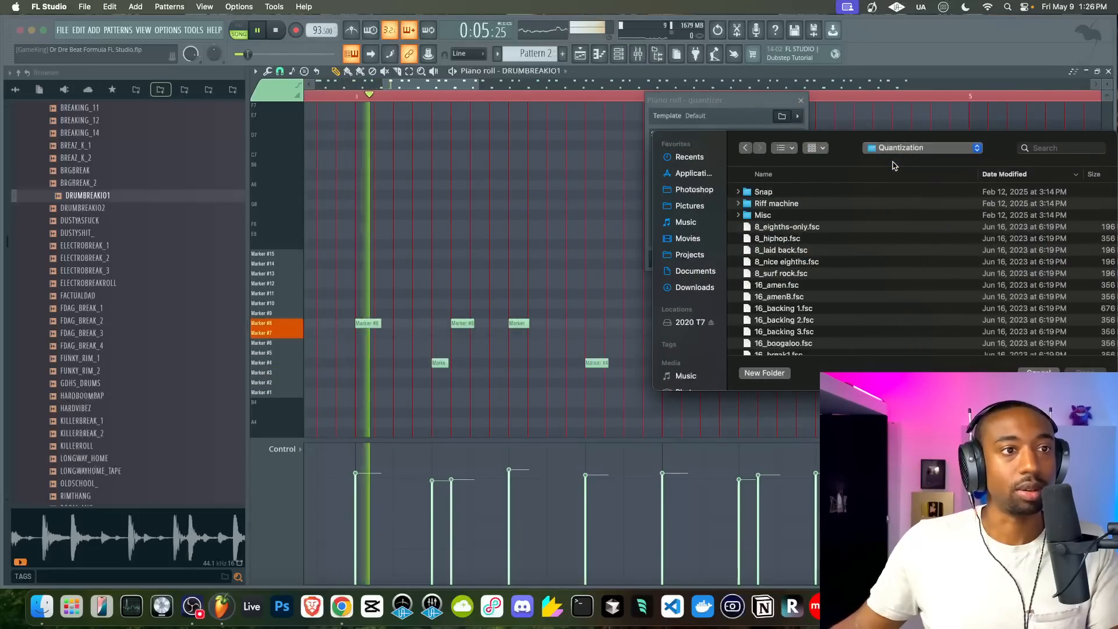
{"action": "left_click", "coordinate": [900, 149]}
{"action": "left_click", "coordinate": [900, 163]}
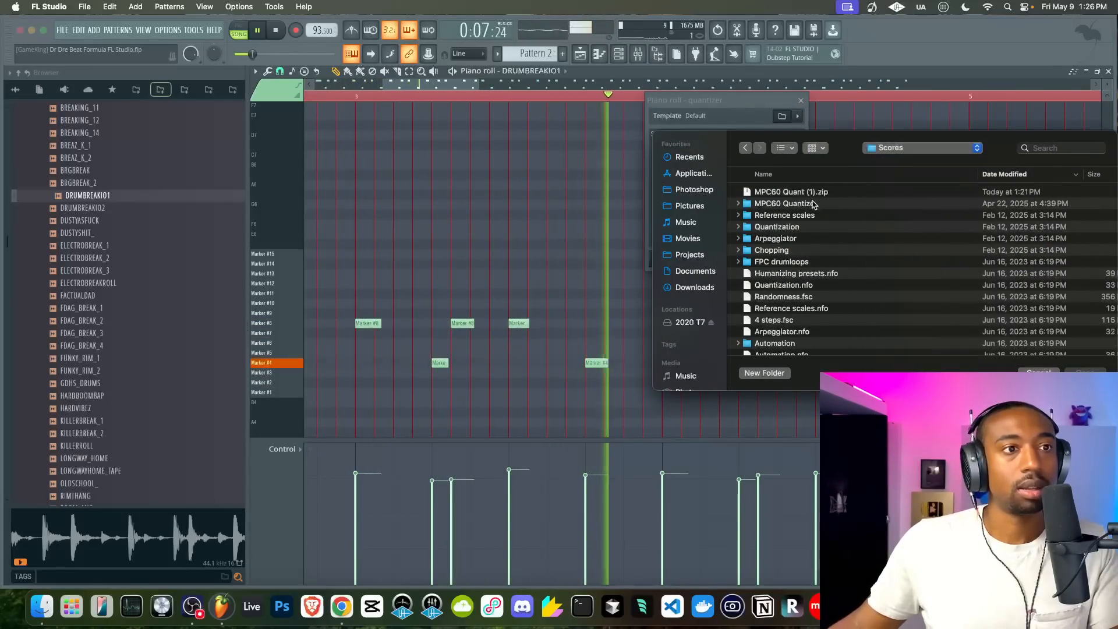
{"action": "double_click", "coordinate": [793, 203]}
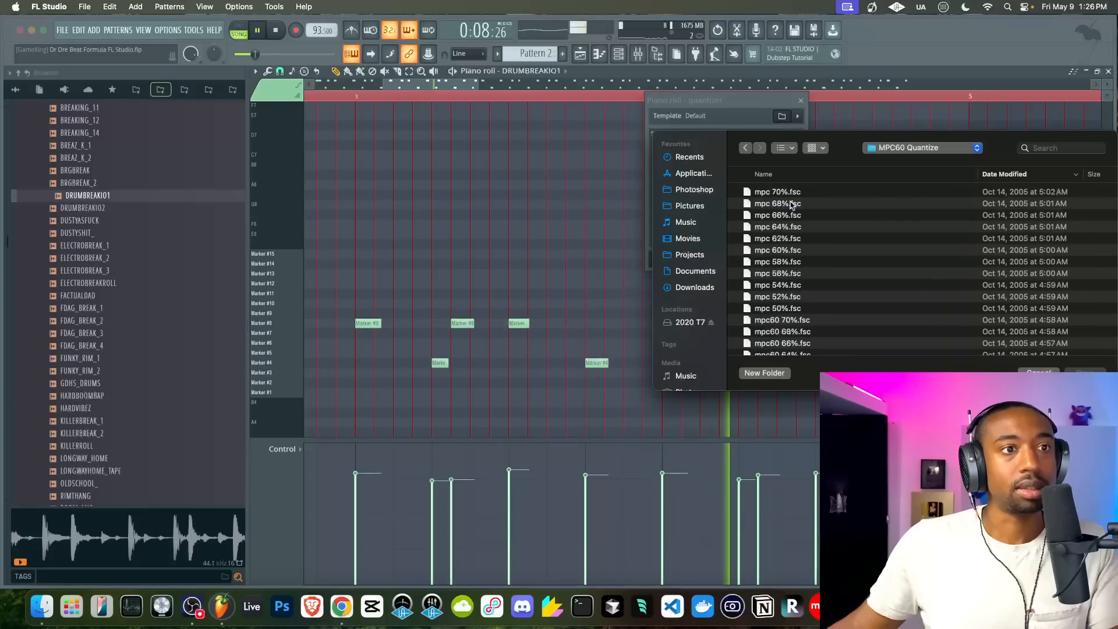
{"action": "left_click", "coordinate": [778, 308]}
{"action": "double_click", "coordinate": [778, 308]}
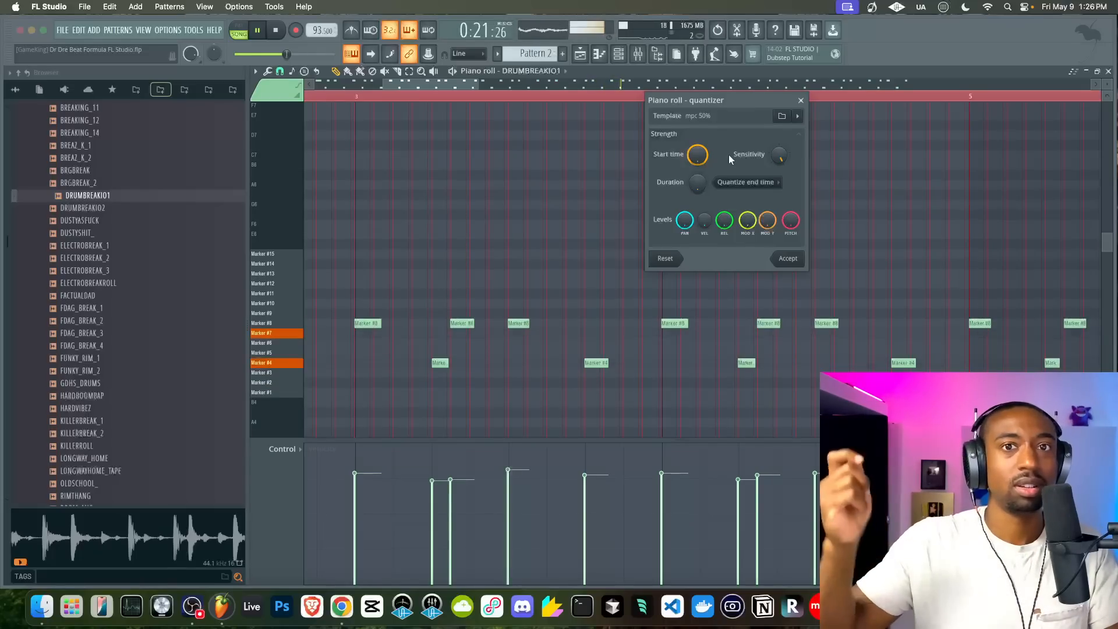
{"action": "left_click", "coordinate": [787, 258]}
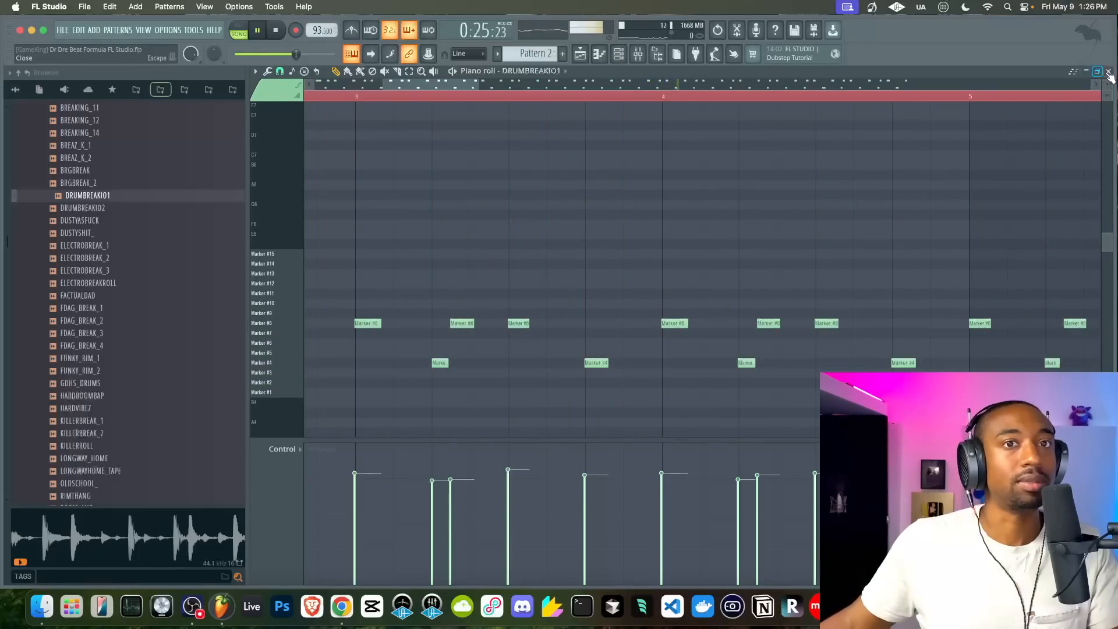
Quantize Pattern 1's drum notes with the mpc 50% template while previewing playback, and return to the playlist
{"action": "key", "text": "F5"}
{"action": "key", "text": "space"}
{"action": "double_click", "coordinate": [467, 116]}
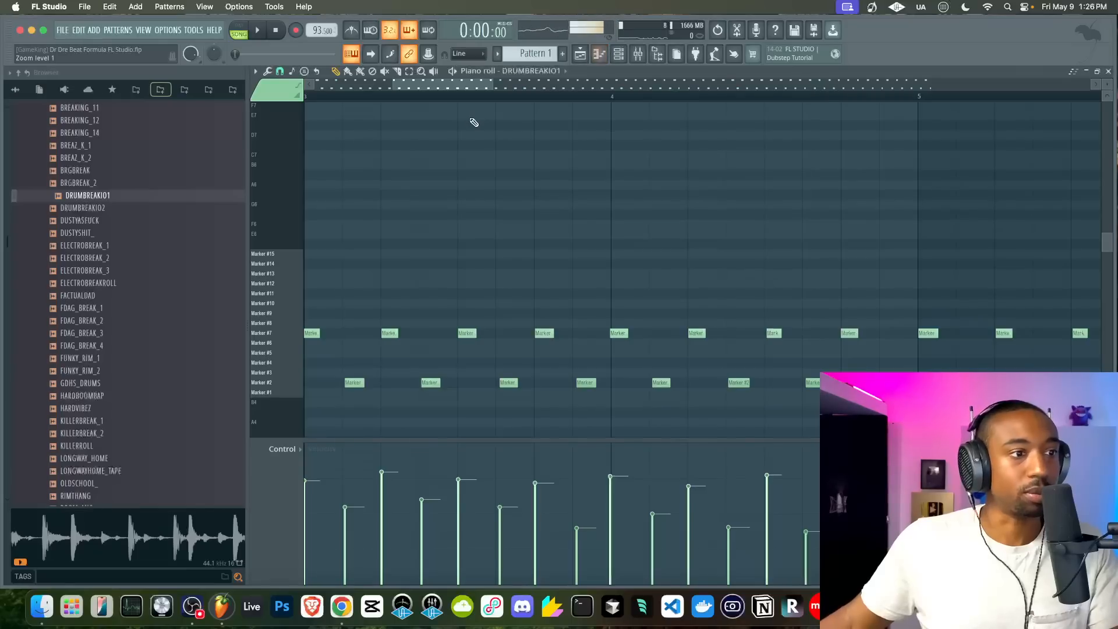
{"action": "key", "text": "alt+q"}
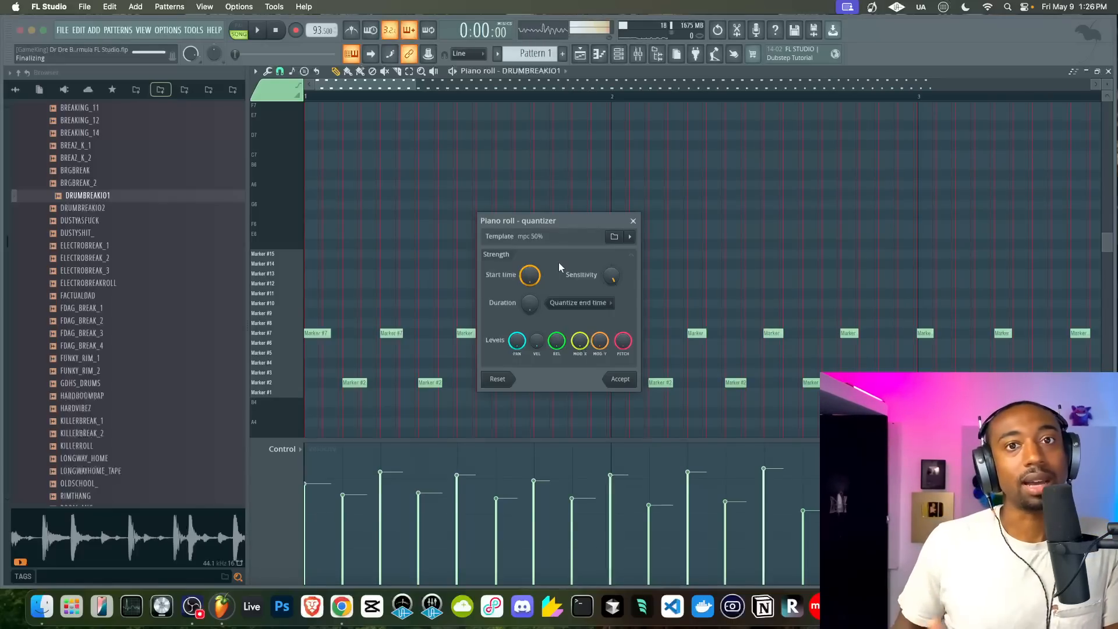
{"action": "key", "text": "space"}
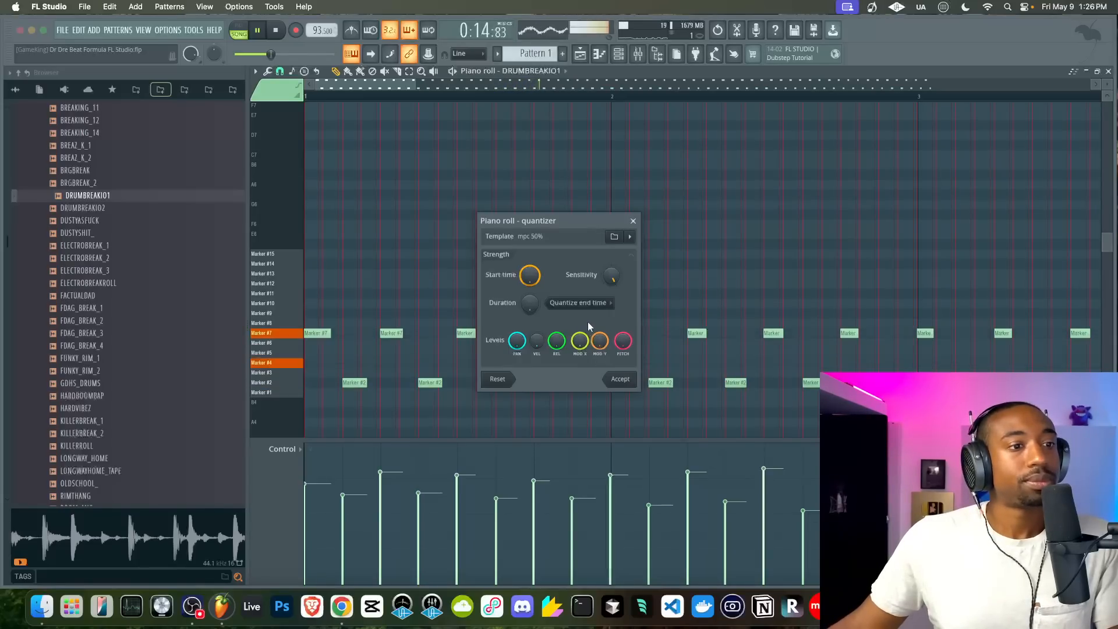
{"action": "left_click", "coordinate": [622, 379]}
{"action": "left_click", "coordinate": [1108, 71]}
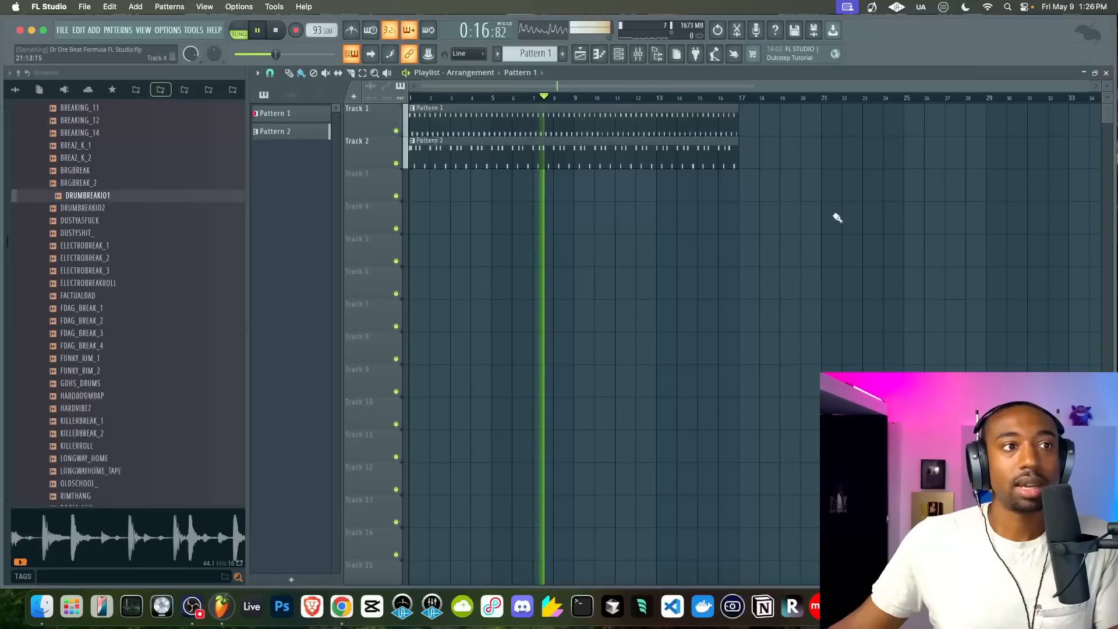
Show Pattern 2 in the channel rack and save the project
{"action": "left_click", "coordinate": [620, 57]}
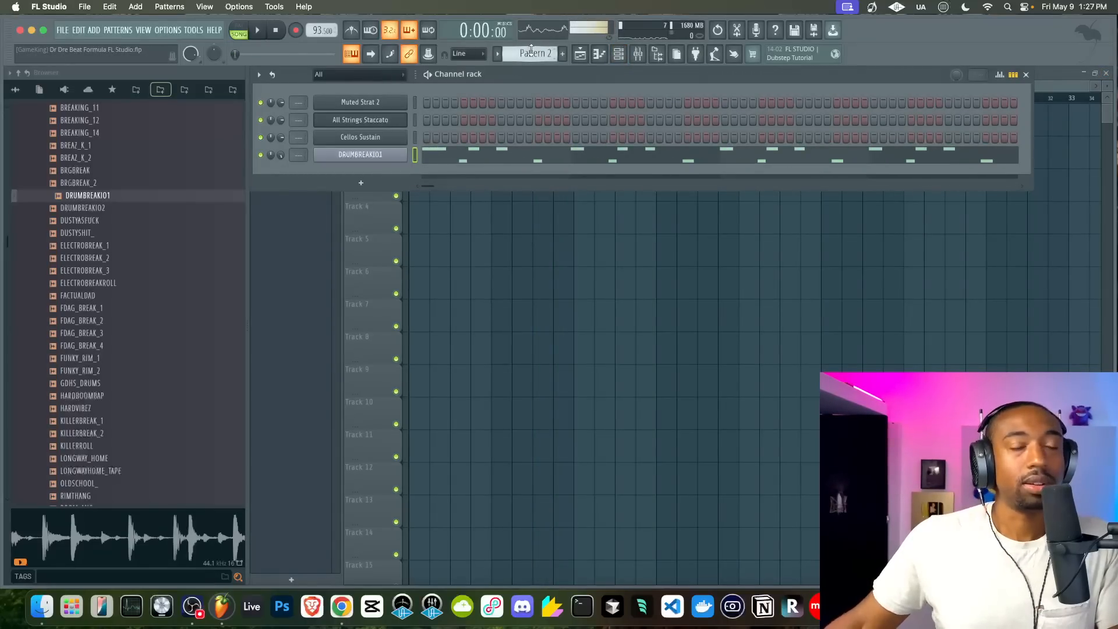
{"action": "key", "text": "super+s"}
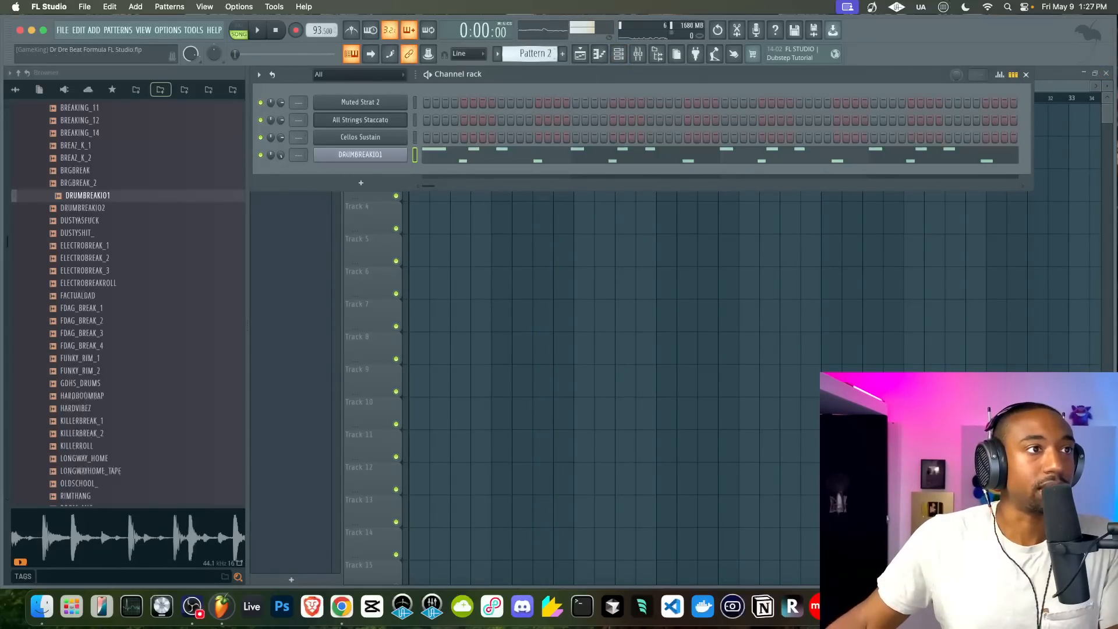
Create an empty Pattern 3 and route the DRUMBREAKIO1 channel to mixer track 1
{"action": "key", "text": "F4"}
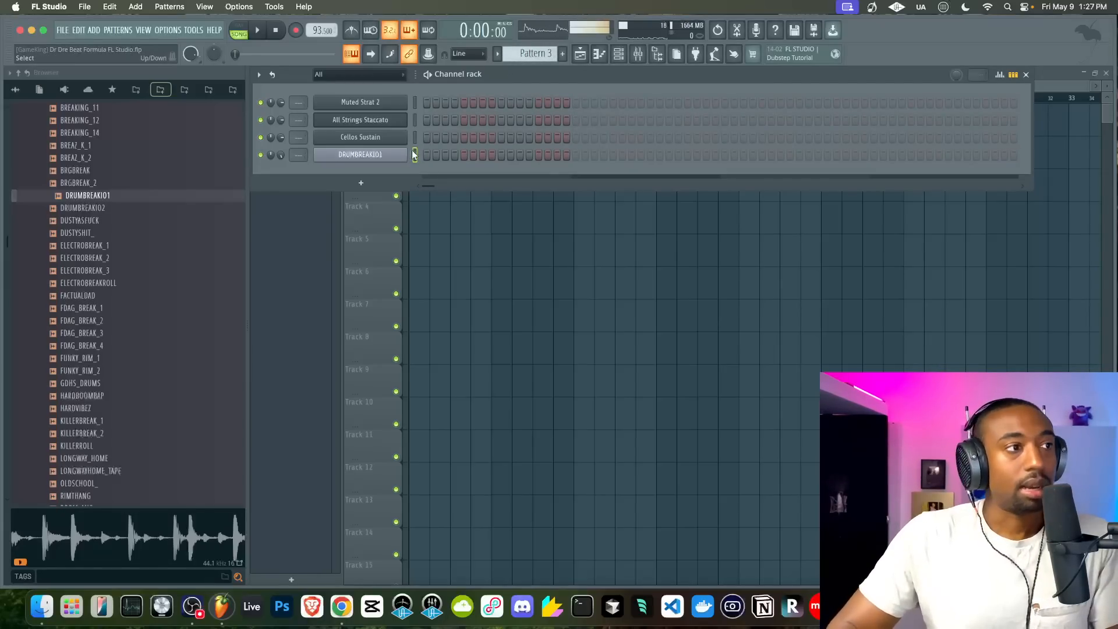
{"action": "key", "text": "super+l"}
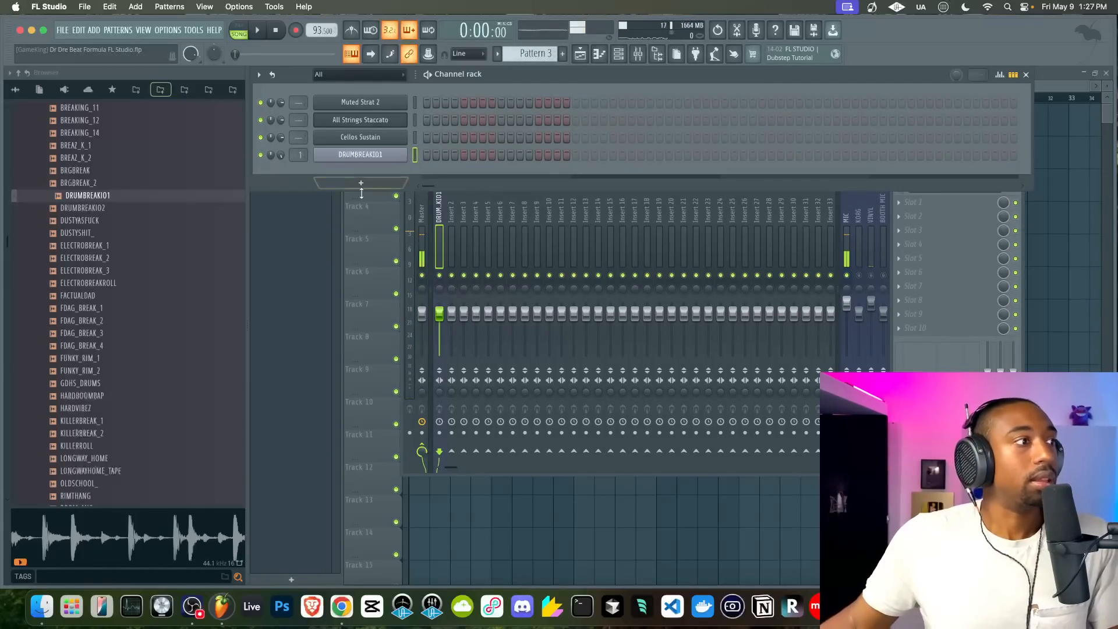
{"action": "left_click", "coordinate": [361, 154]}
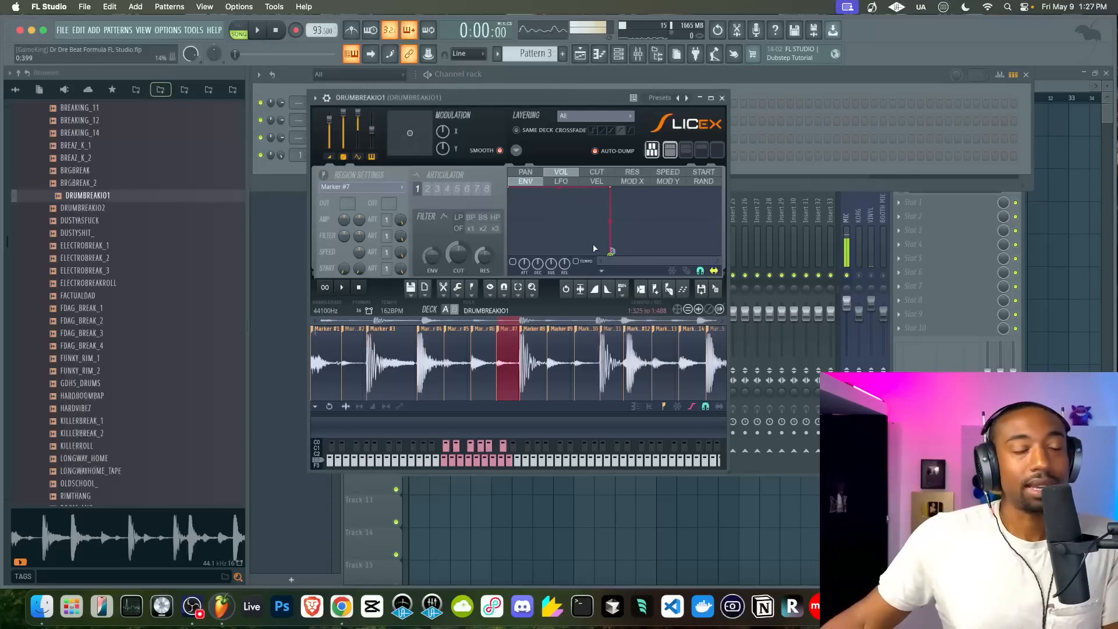
{"action": "left_click", "coordinate": [722, 97]}
Audition drum breaks in the BREAKS folder from DRUMBREAKIO2 back through BREAZ_K_2, BREAZ_K_1 and BREAKING_14 to BREAKING_11
{"action": "left_click", "coordinate": [110, 210]}
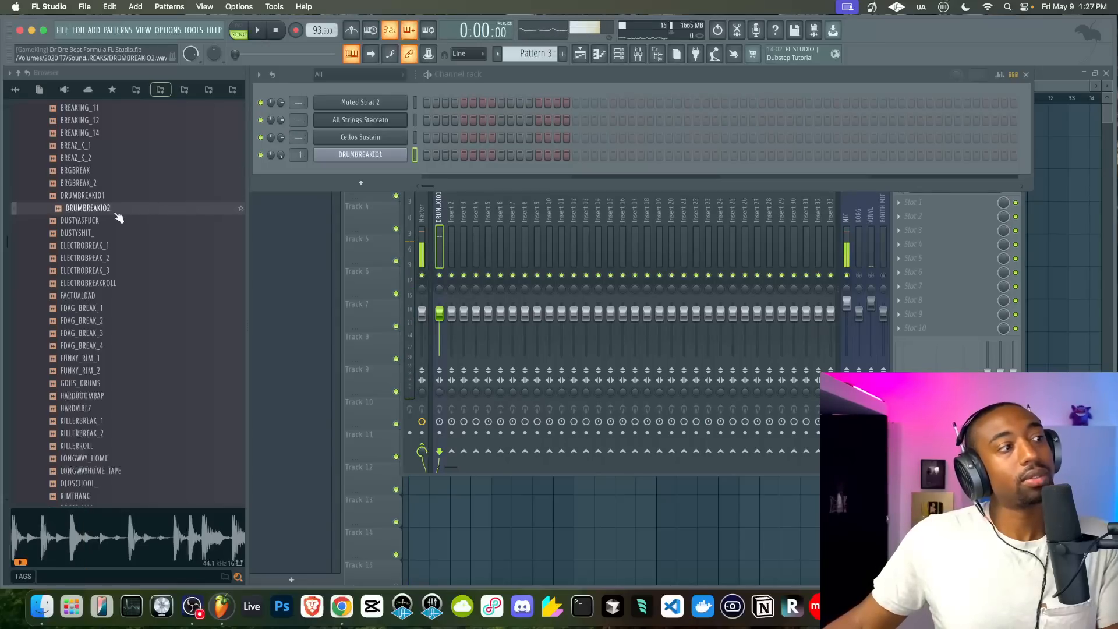
{"action": "scroll", "coordinate": [118, 217], "scroll_direction": "up", "scroll_amount": 2}
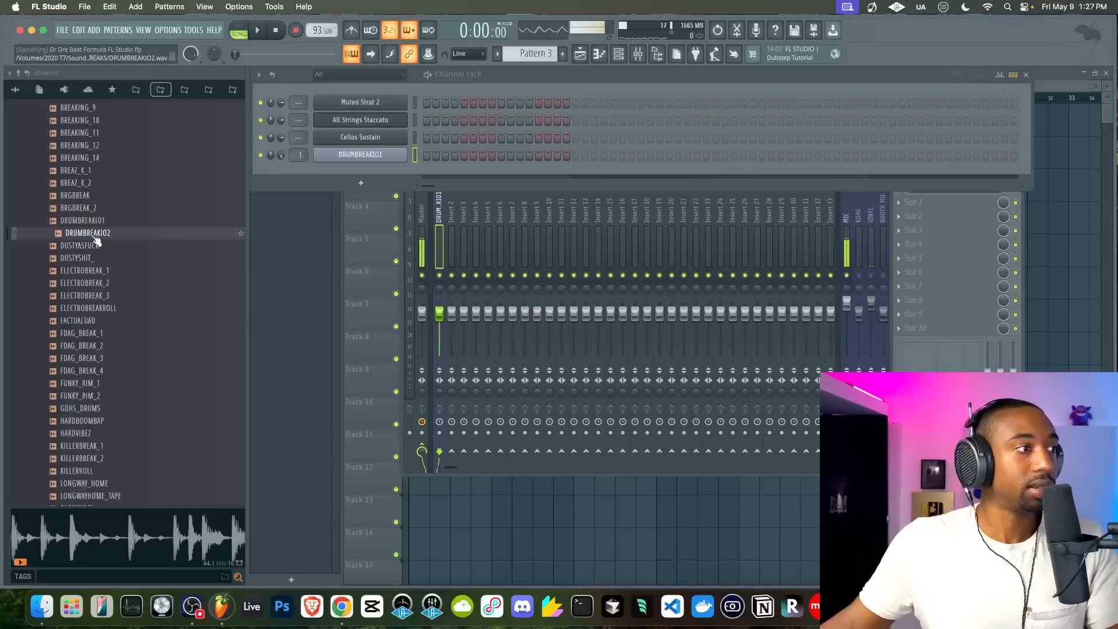
{"action": "scroll", "coordinate": [102, 251], "scroll_direction": "up", "scroll_amount": 2}
{"action": "left_click", "coordinate": [100, 208]}
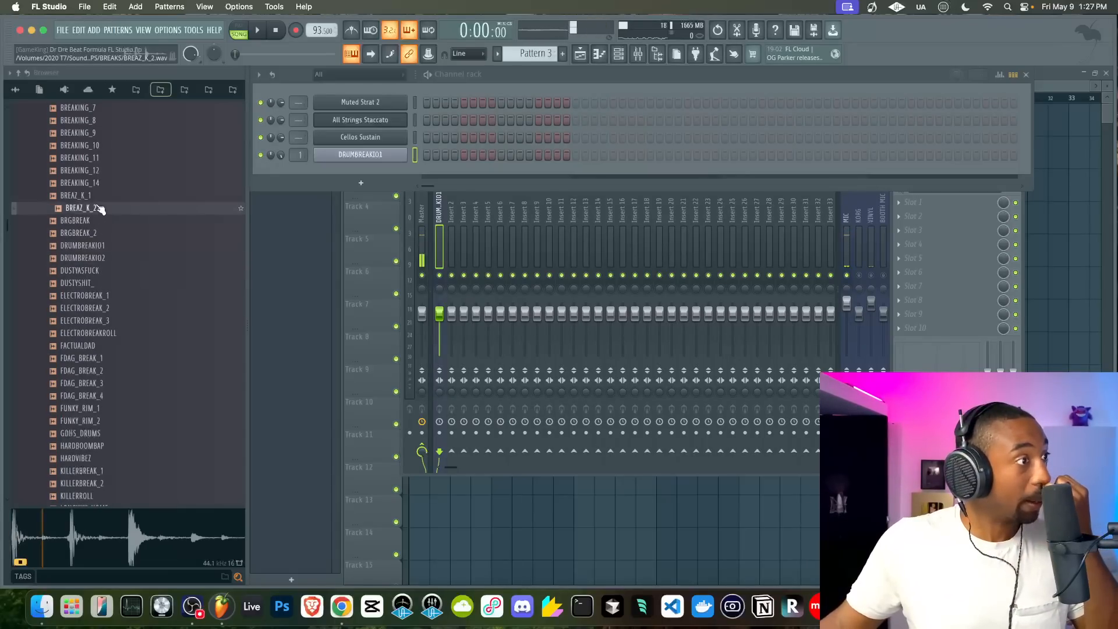
{"action": "left_click", "coordinate": [70, 196]}
{"action": "left_click", "coordinate": [93, 183]}
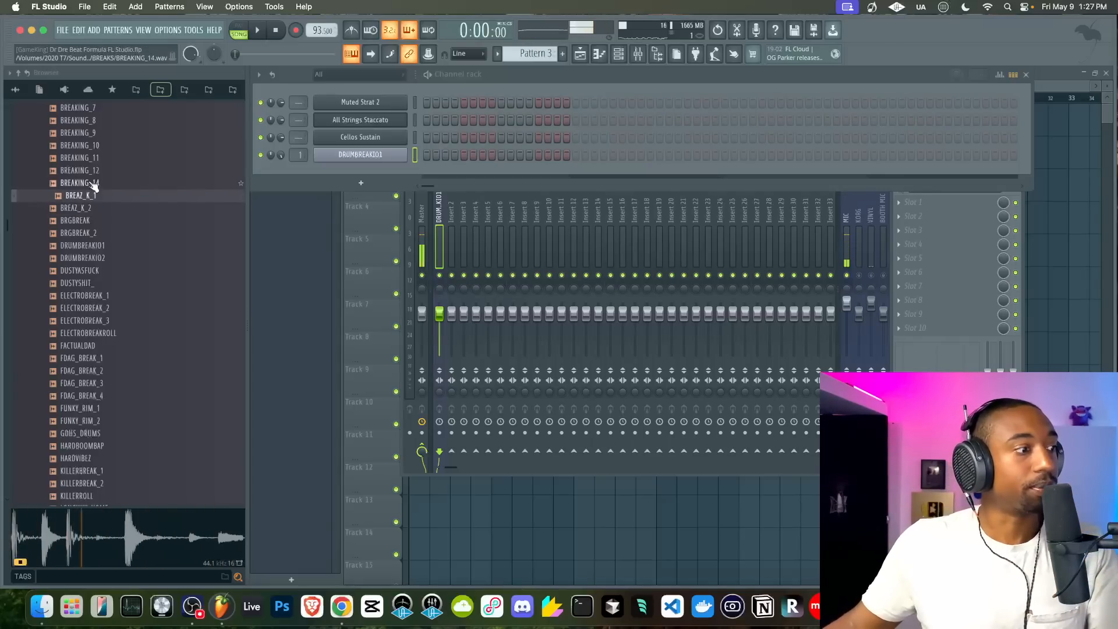
{"action": "scroll", "coordinate": [94, 185], "scroll_direction": "up", "scroll_amount": 4}
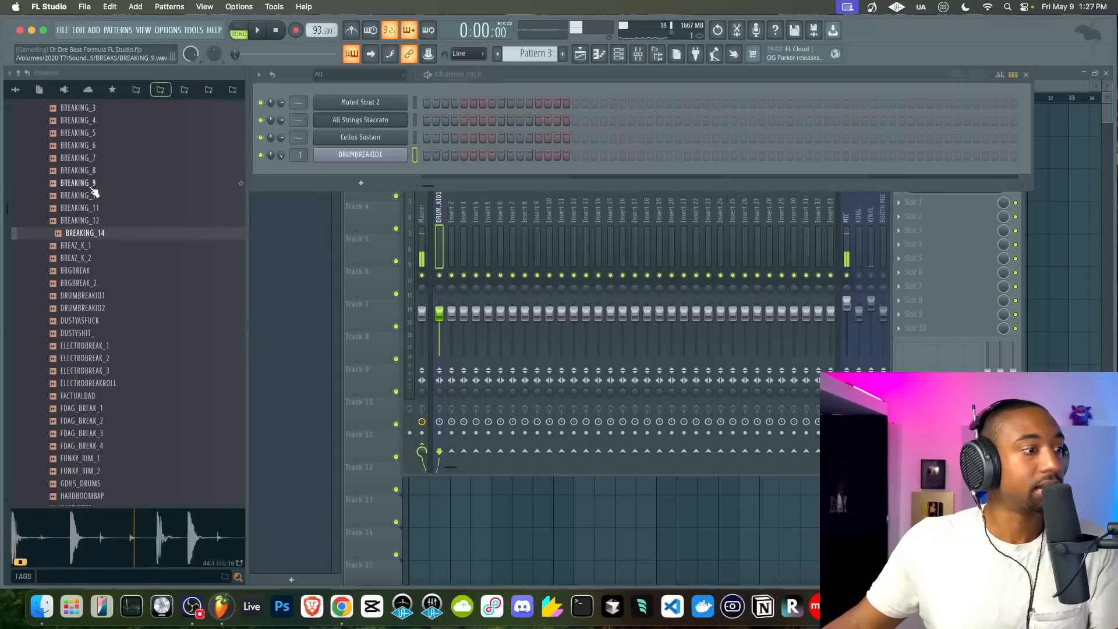
{"action": "left_click", "coordinate": [91, 208]}
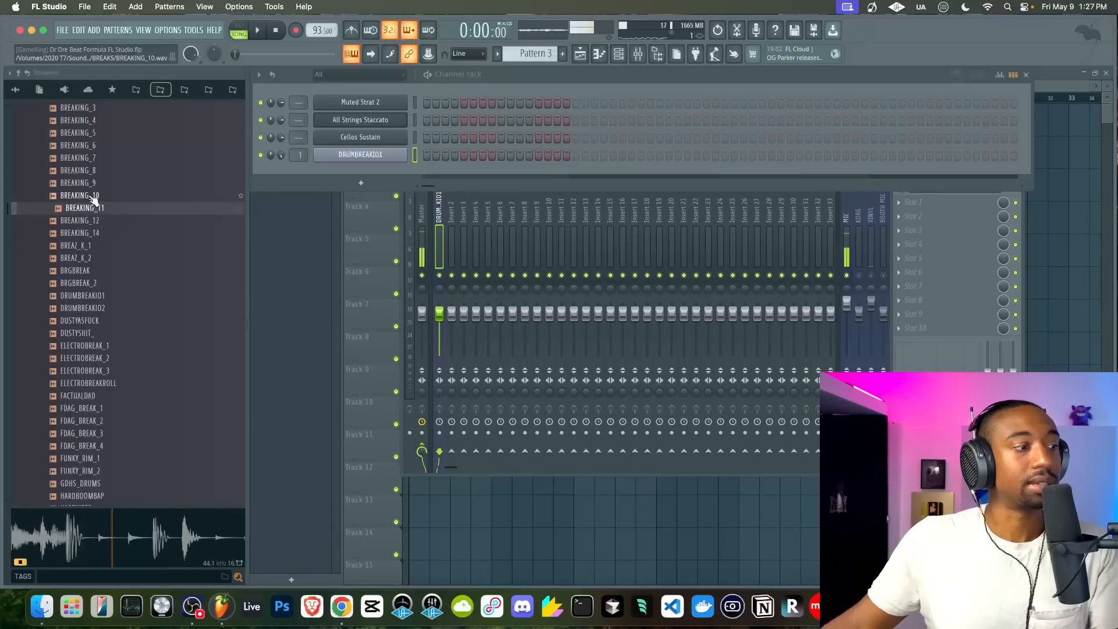
{"action": "scroll", "coordinate": [96, 198], "scroll_direction": "up", "scroll_amount": 4}
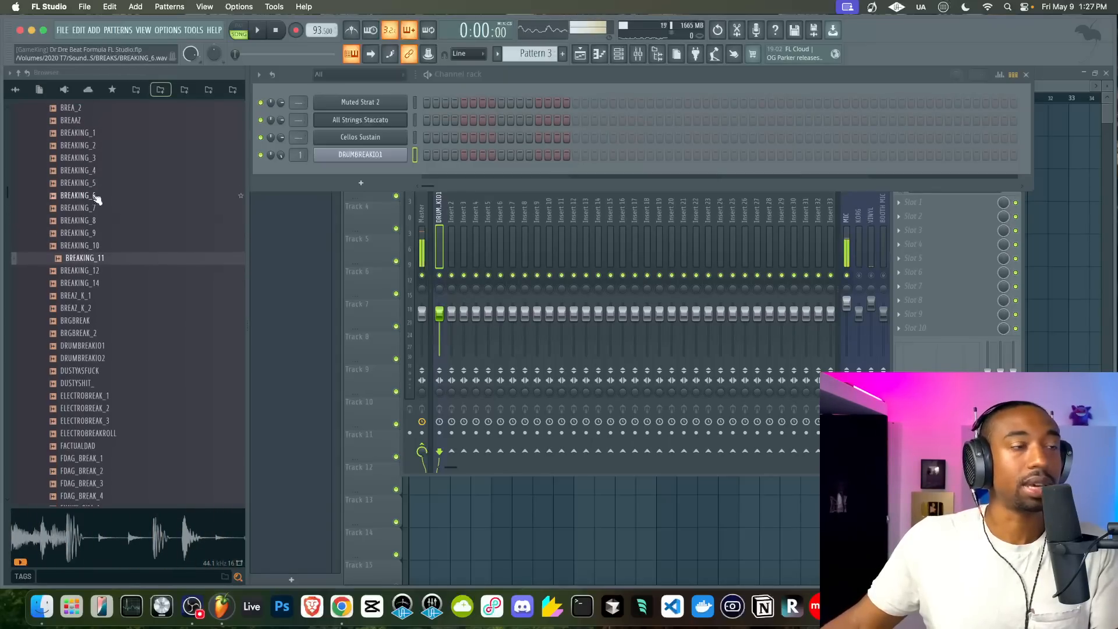
Audition the drum breaks in order from BREA_2 through the BREAKING and BREAZ samples and past DRUMBREAKIO2
{"action": "left_click", "coordinate": [94, 109]}
{"action": "left_click", "coordinate": [97, 120]}
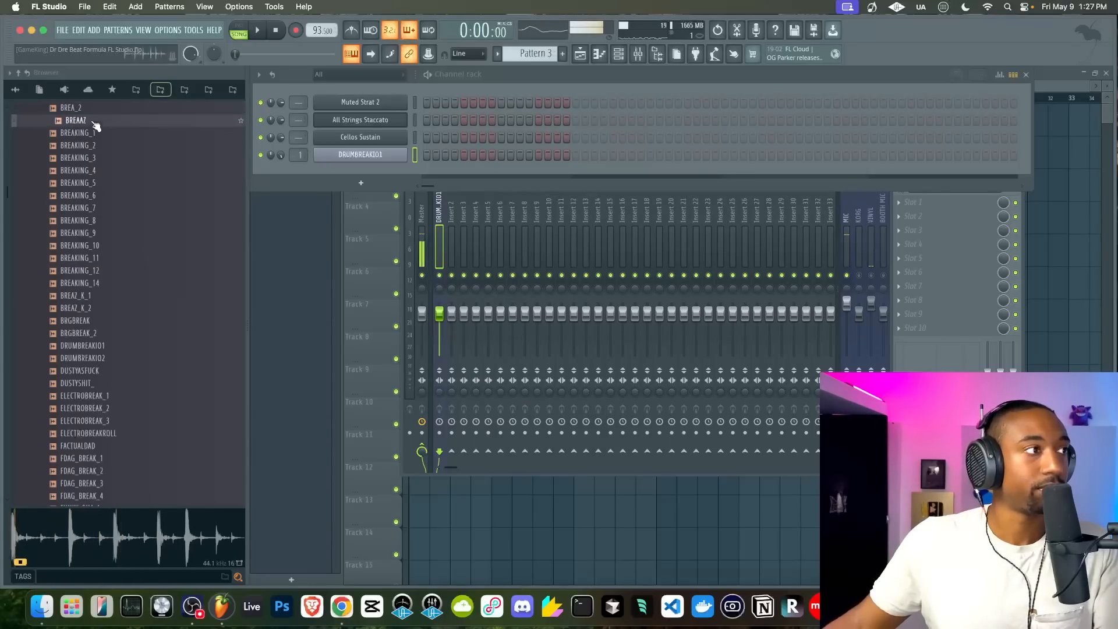
{"action": "left_click", "coordinate": [95, 134]}
{"action": "left_click", "coordinate": [95, 145]}
{"action": "key", "text": "Down"}
{"action": "key", "text": "Down"}
{"action": "key", "text": "Down"}
{"action": "key", "text": "Down"}
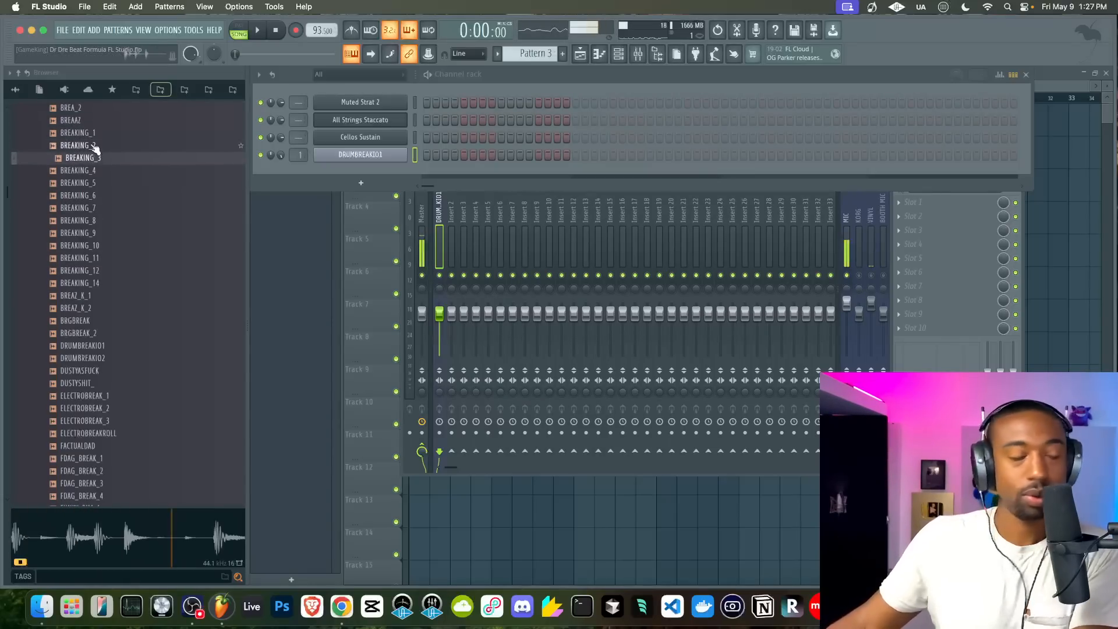
{"action": "key", "text": "Down"}
{"action": "key", "text": "Down"}
{"action": "key", "text": "Down"}
{"action": "key", "text": "Down"}
{"action": "key", "text": "Down"}
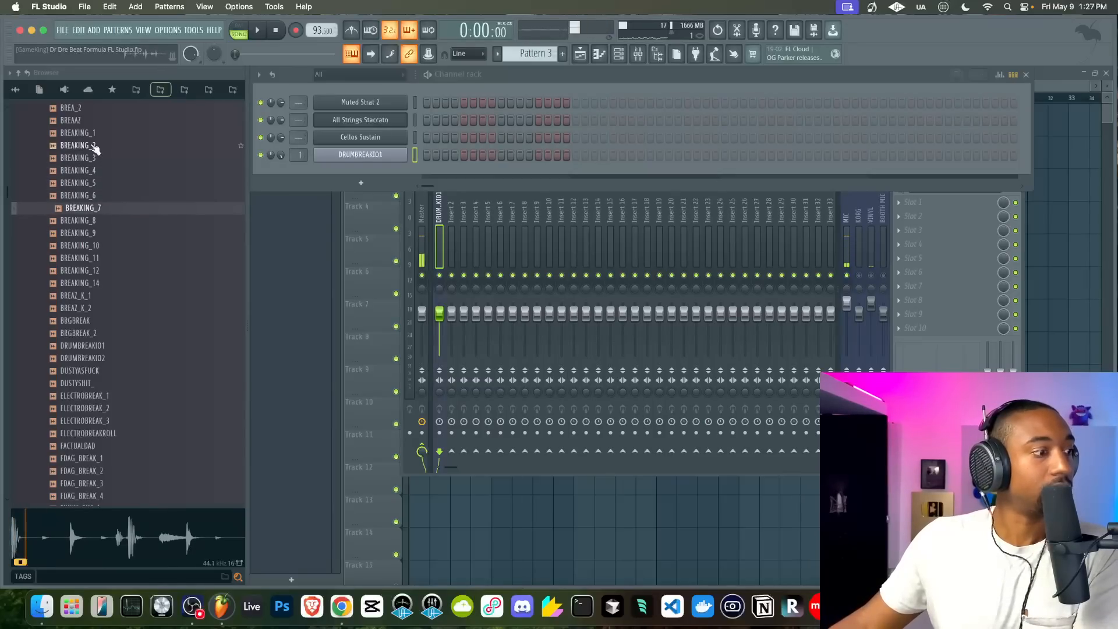
{"action": "key", "text": "Down"}
{"action": "key", "text": "Down"}
{"action": "key", "text": "Down"}
{"action": "key", "text": "Down"}
{"action": "key", "text": "Down"}
{"action": "key", "text": "Down"}
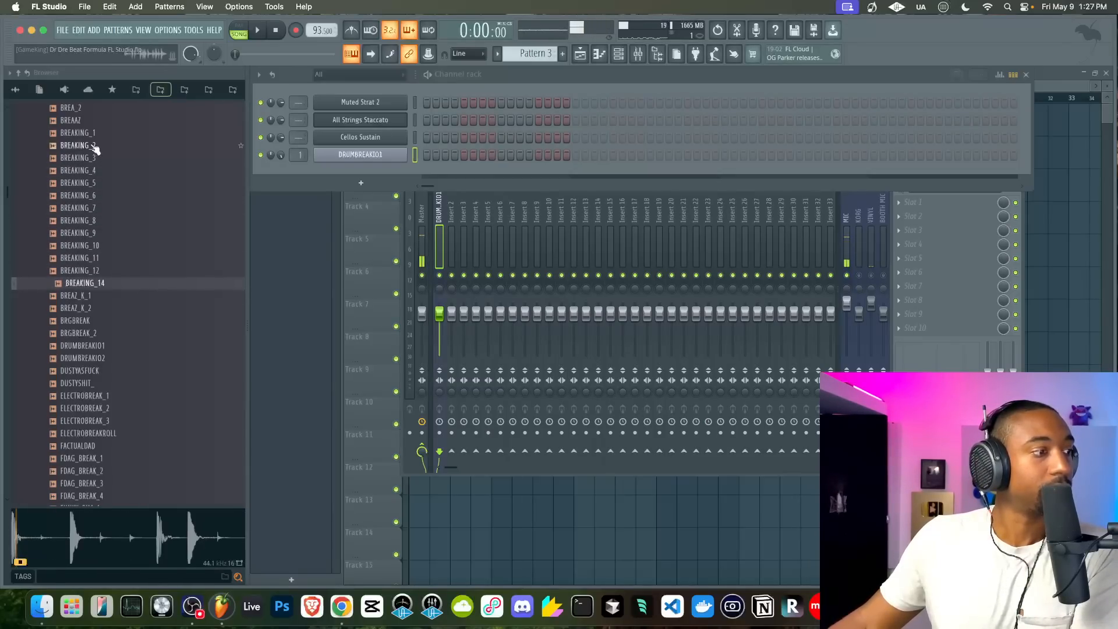
{"action": "key", "text": "Down"}
{"action": "key", "text": "Down"}
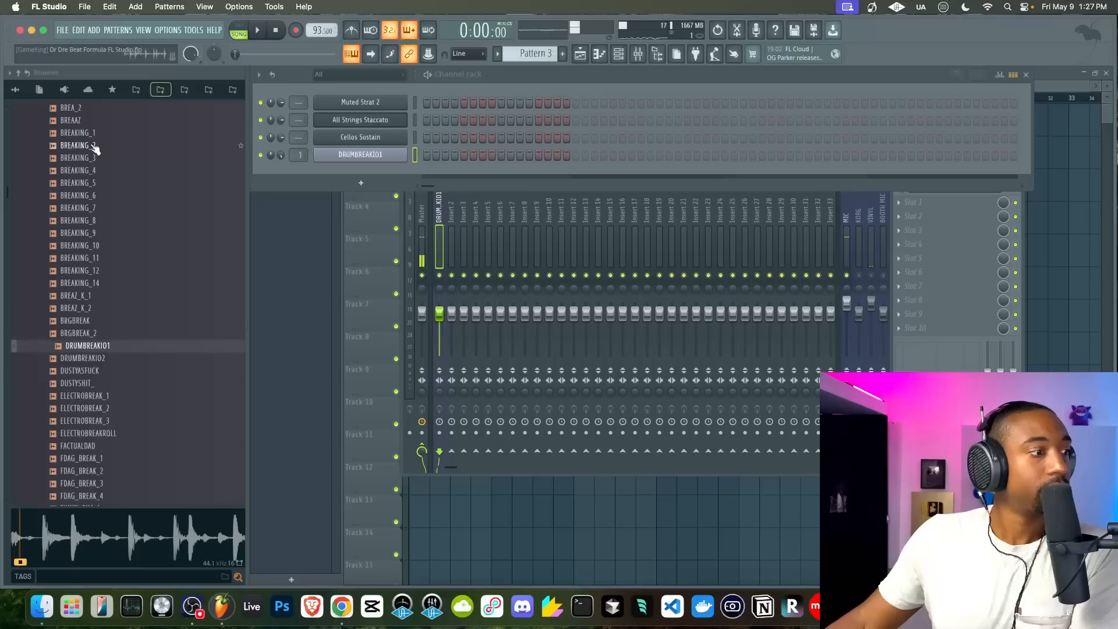
{"action": "key", "text": "Down"}
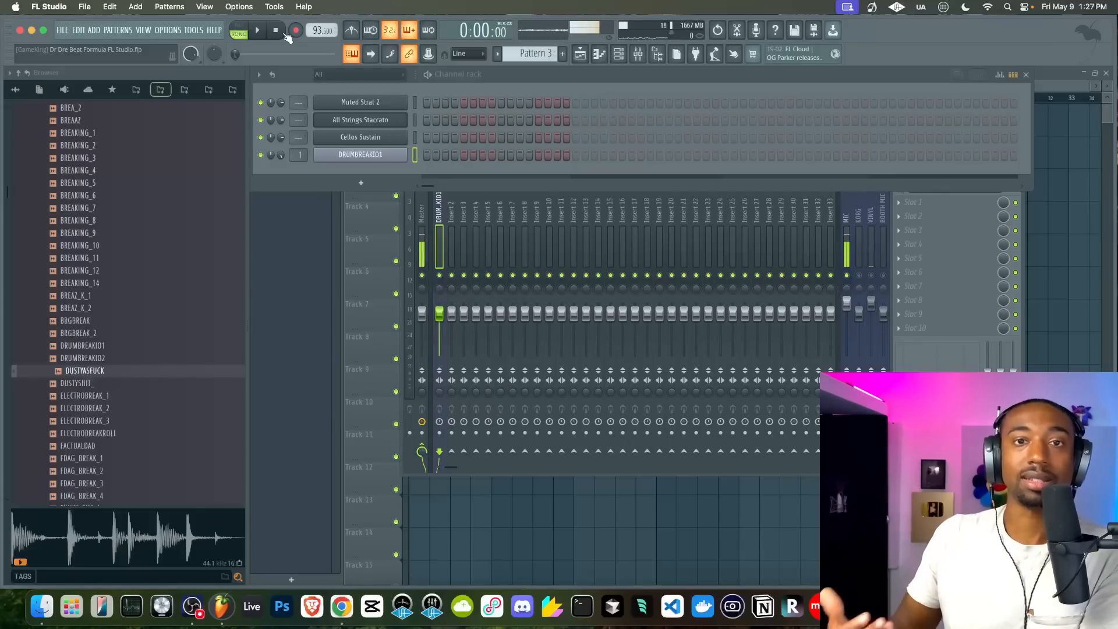
Audition the remaining drum breaks from the ELECTROBREAK samples to the folder's end and settle on WAR_DRUMS
{"action": "key", "text": "Down"}
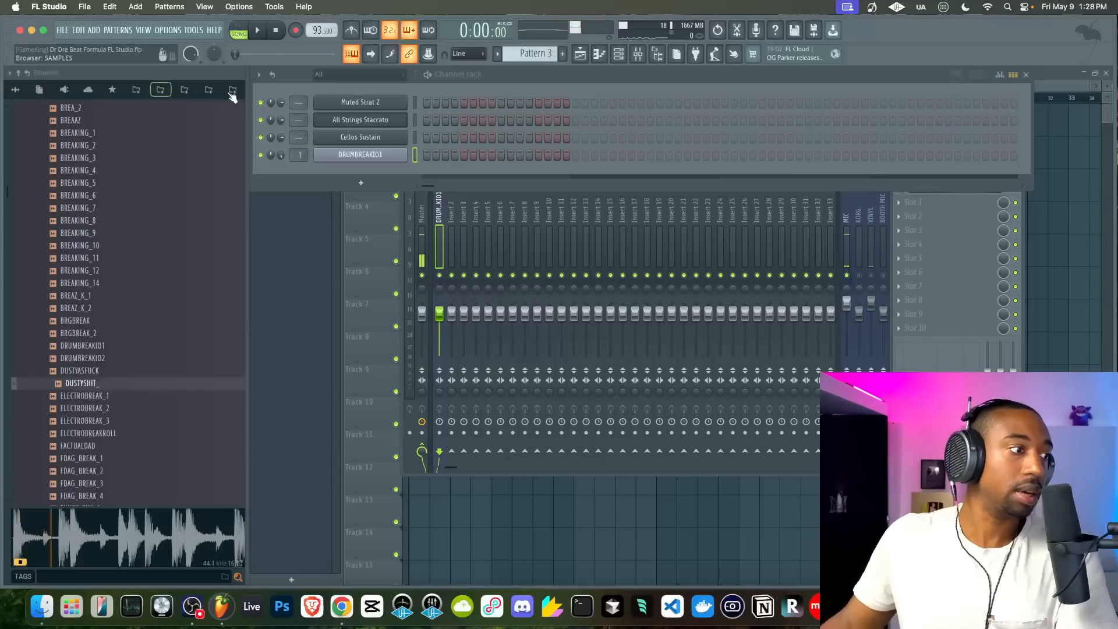
{"action": "key", "text": "Down"}
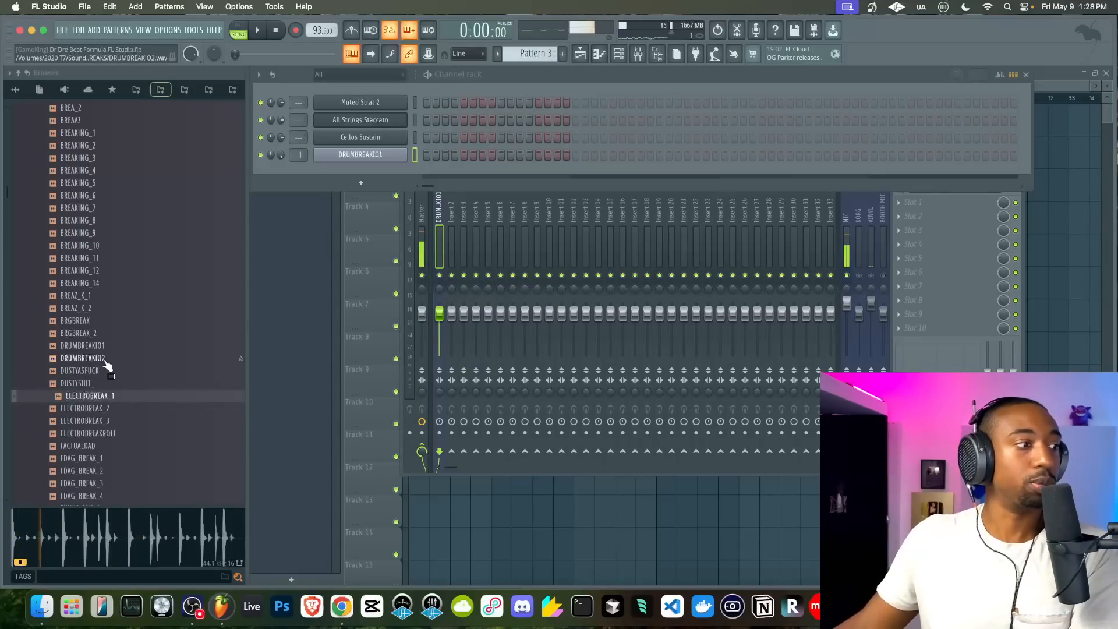
{"action": "key", "text": "Down"}
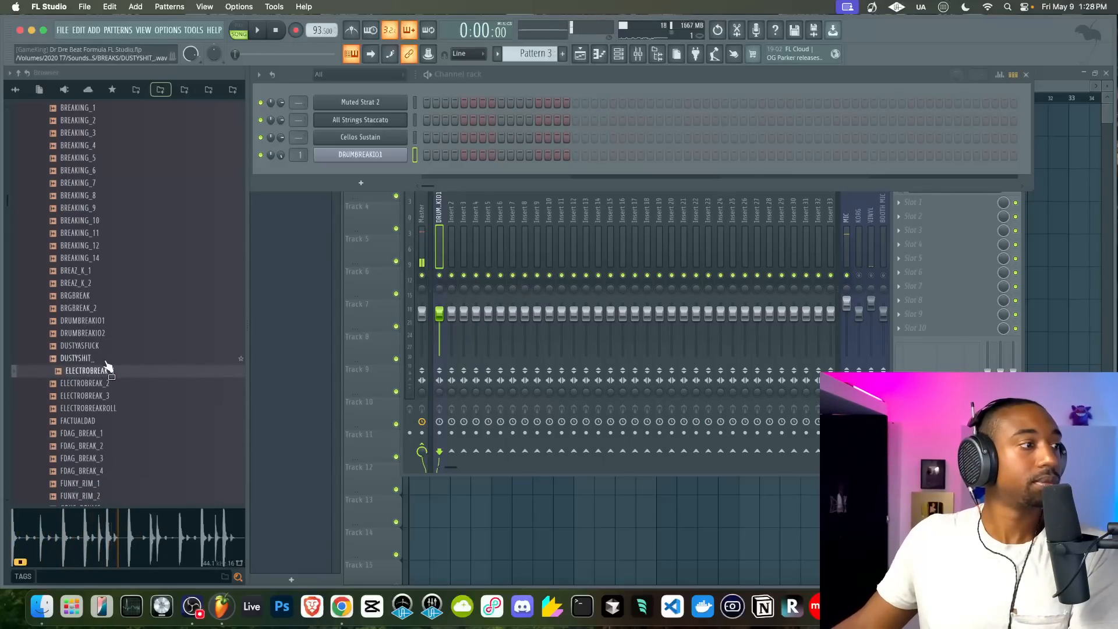
{"action": "key", "text": "Down"}
{"action": "key", "text": "Down"}
{"action": "key", "text": "Down"}
{"action": "key", "text": "Down"}
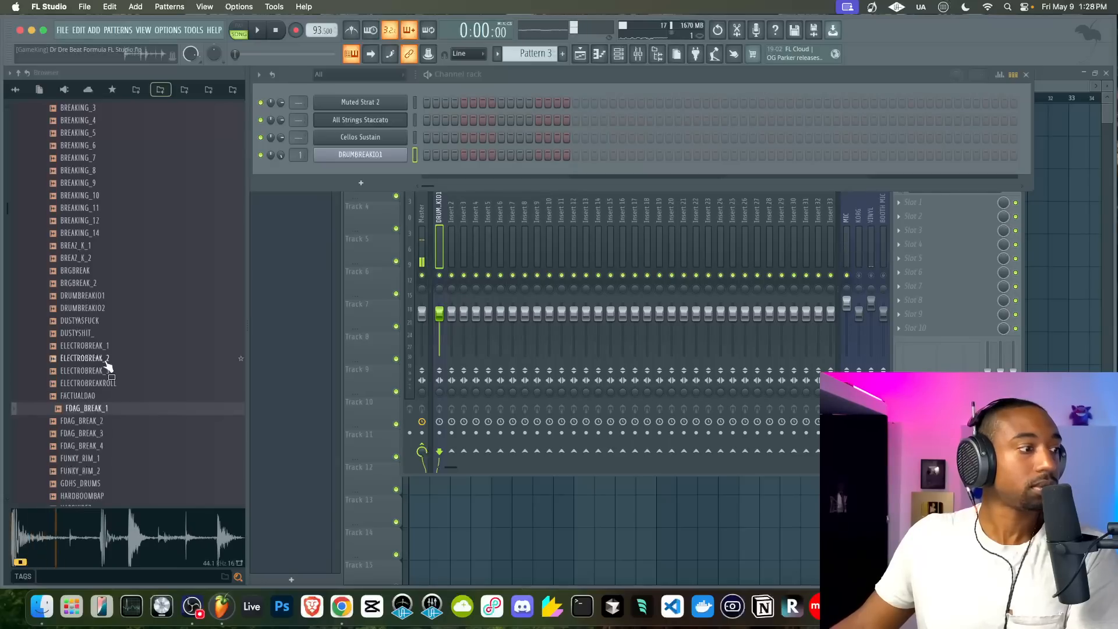
{"action": "key", "text": "Down"}
{"action": "key", "text": "Down"}
{"action": "key", "text": "Down"}
{"action": "key", "text": "Down"}
{"action": "key", "text": "Down"}
{"action": "key", "text": "Down"}
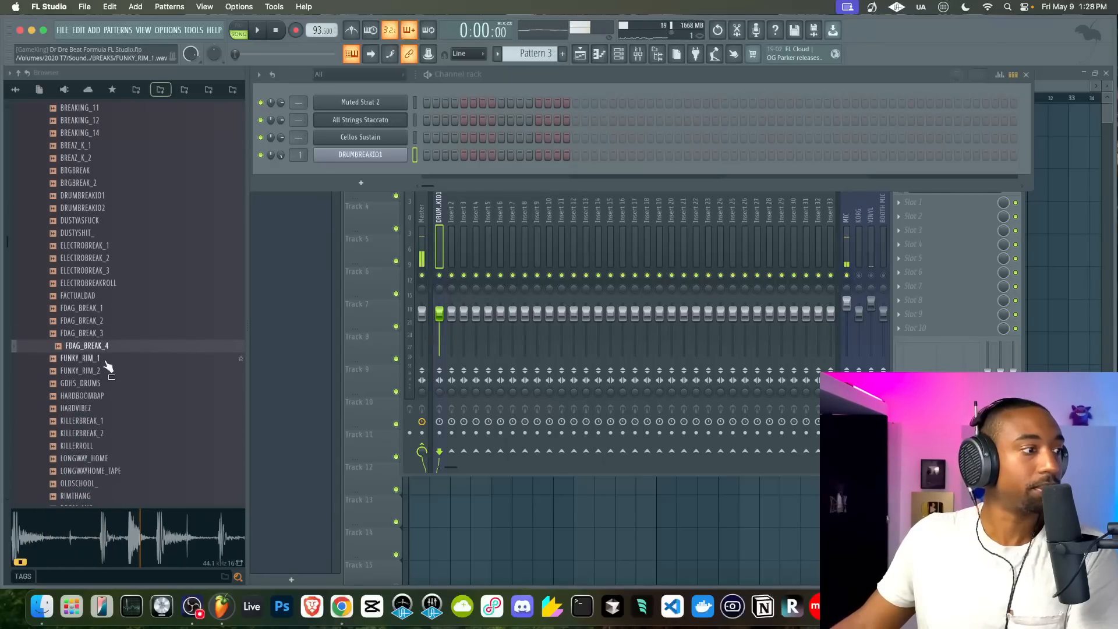
{"action": "key", "text": "Down"}
{"action": "key", "text": "Down"}
{"action": "key", "text": "Down"}
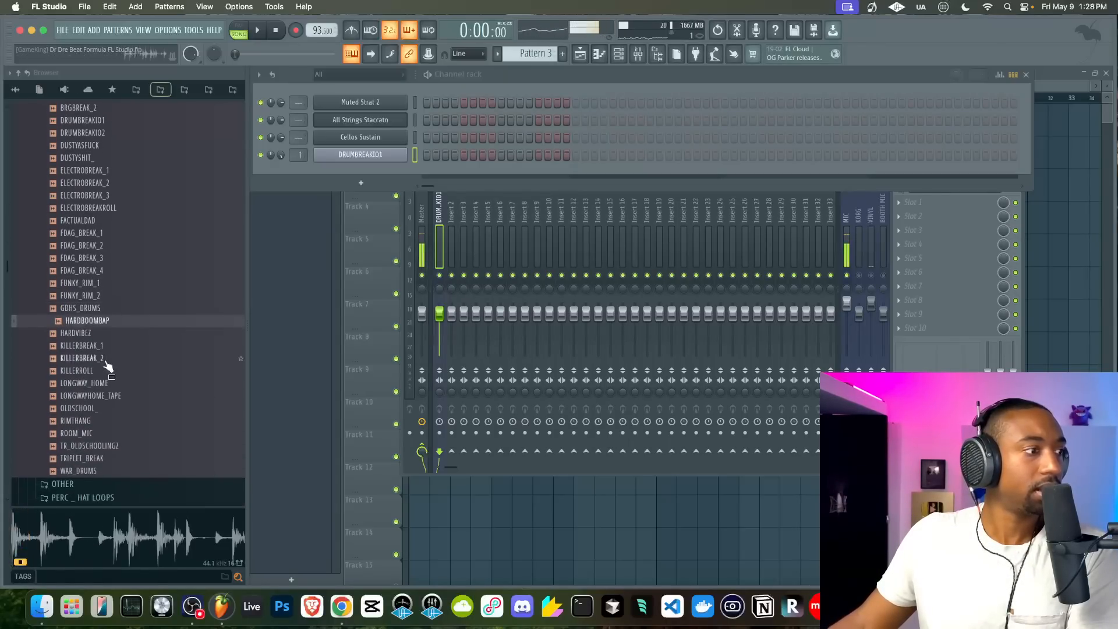
{"action": "key", "text": "Up"}
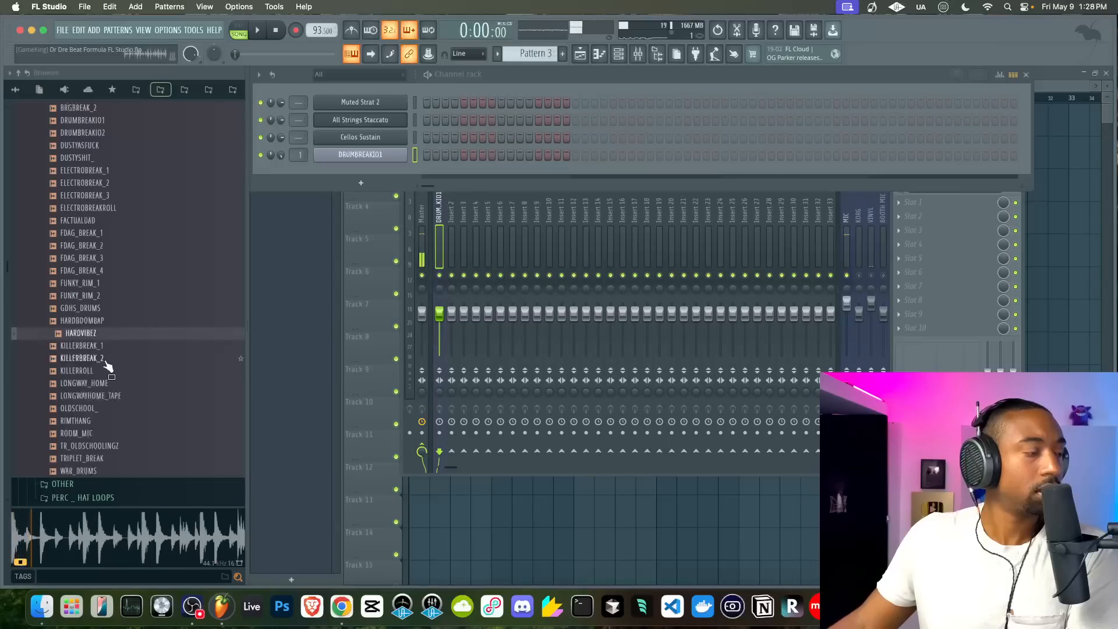
{"action": "key", "text": "Down"}
{"action": "key", "text": "Down"}
{"action": "key", "text": "Down"}
{"action": "key", "text": "Down"}
{"action": "key", "text": "Down"}
{"action": "key", "text": "Down"}
{"action": "key", "text": "Down"}
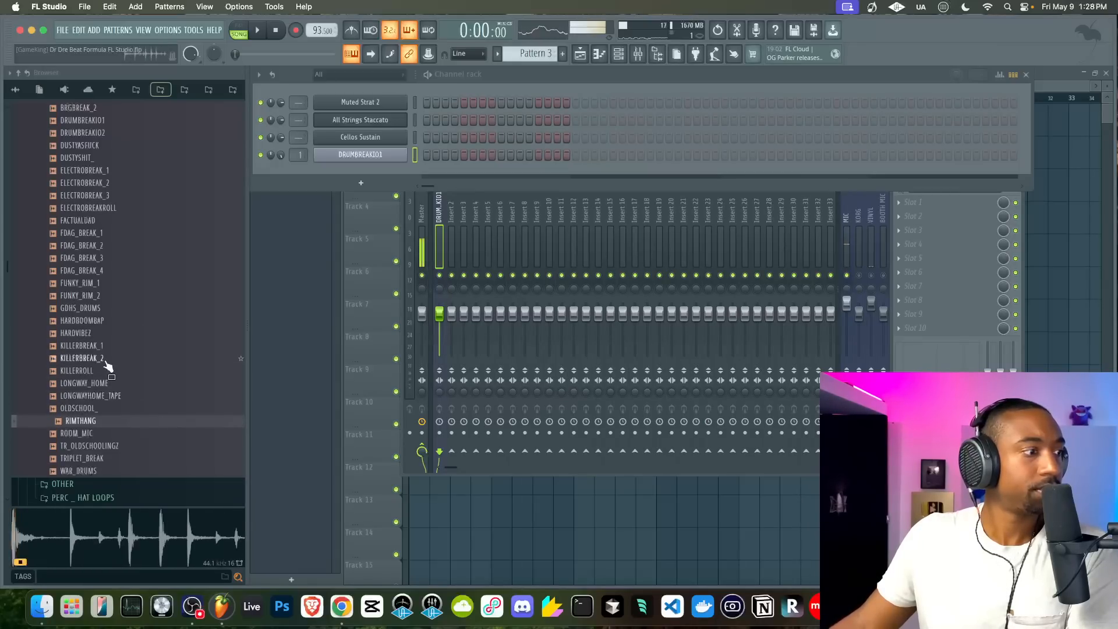
{"action": "key", "text": "Down"}
{"action": "key", "text": "Down"}
{"action": "key", "text": "Down"}
{"action": "key", "text": "Down"}
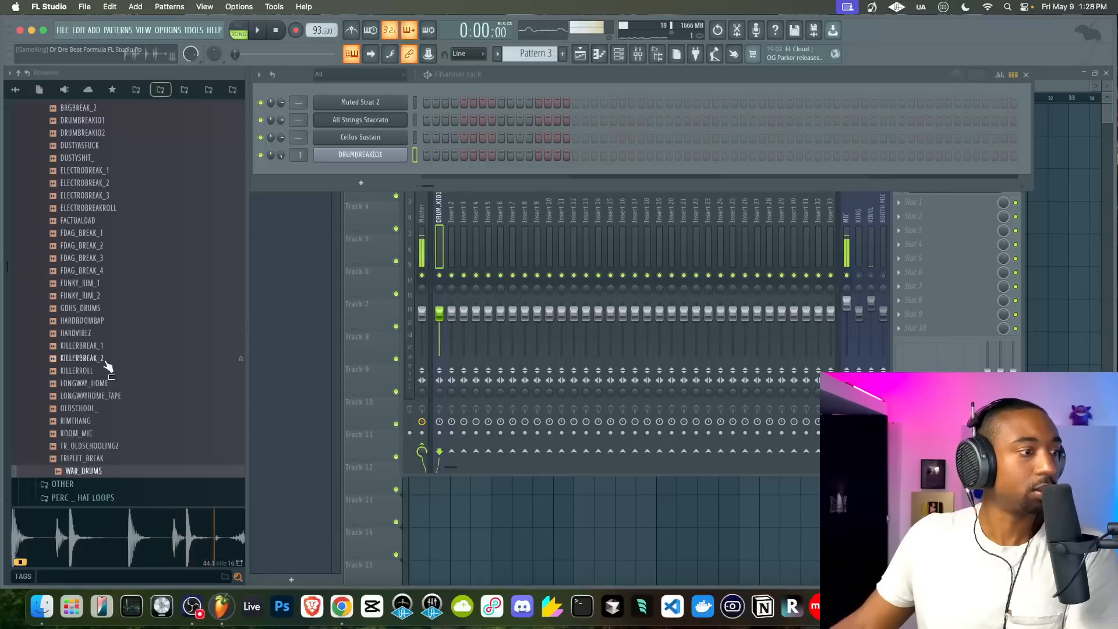
{"action": "key", "text": "Down"}
{"action": "key", "text": "Up"}
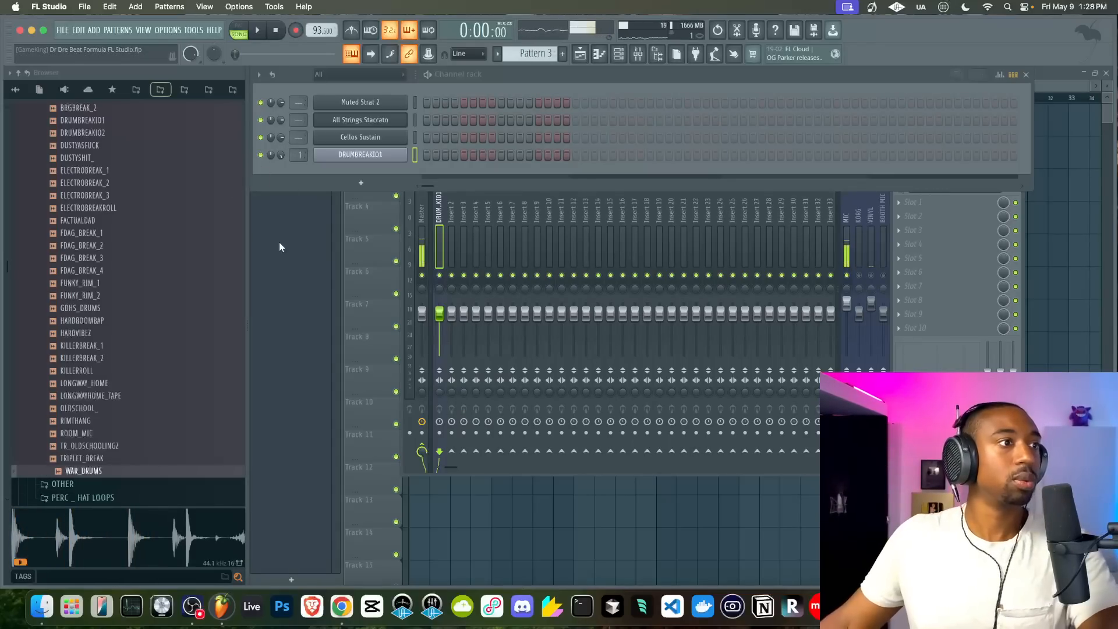
Load WAR_DRUMS into a new Slicex channel and slice it with medium auto-slicing
{"action": "right_click", "coordinate": [87, 470]}
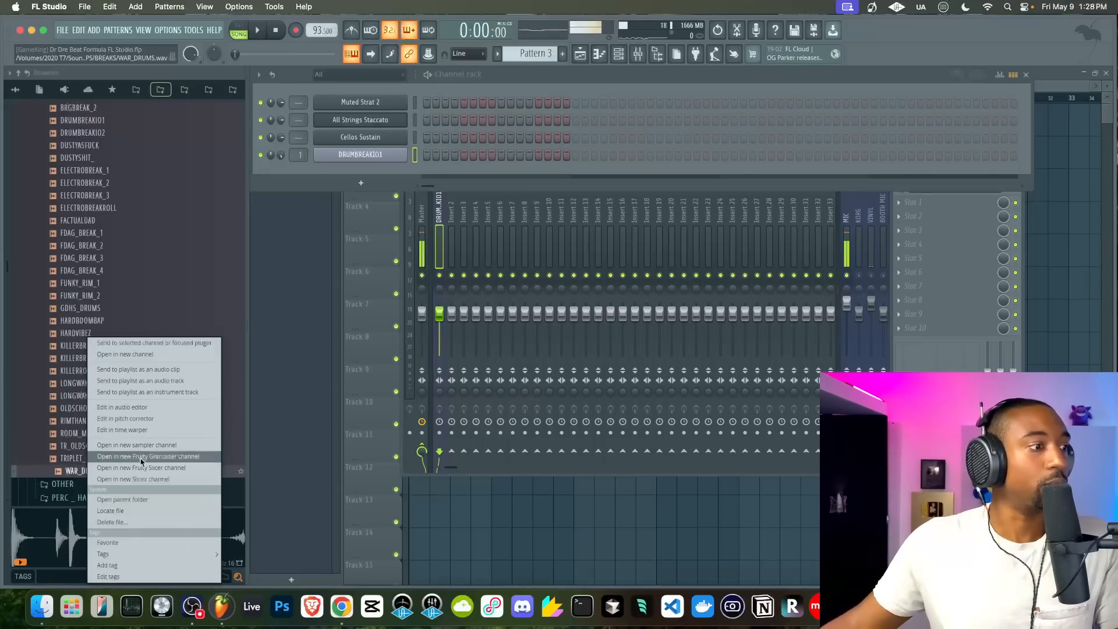
{"action": "left_click", "coordinate": [143, 479]}
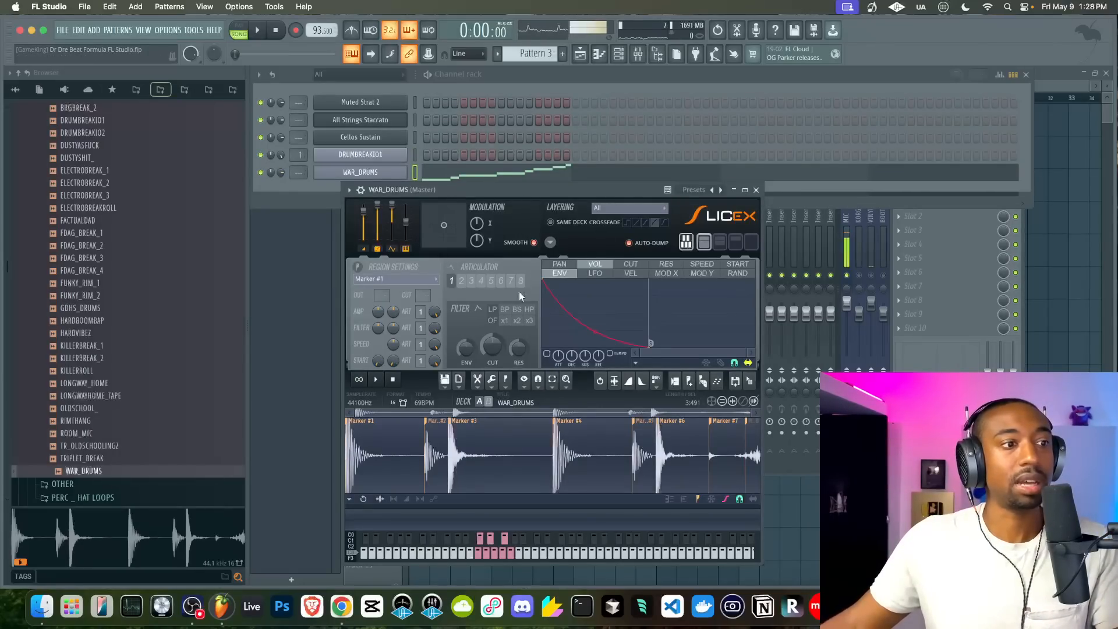
{"action": "left_click", "coordinate": [714, 383]}
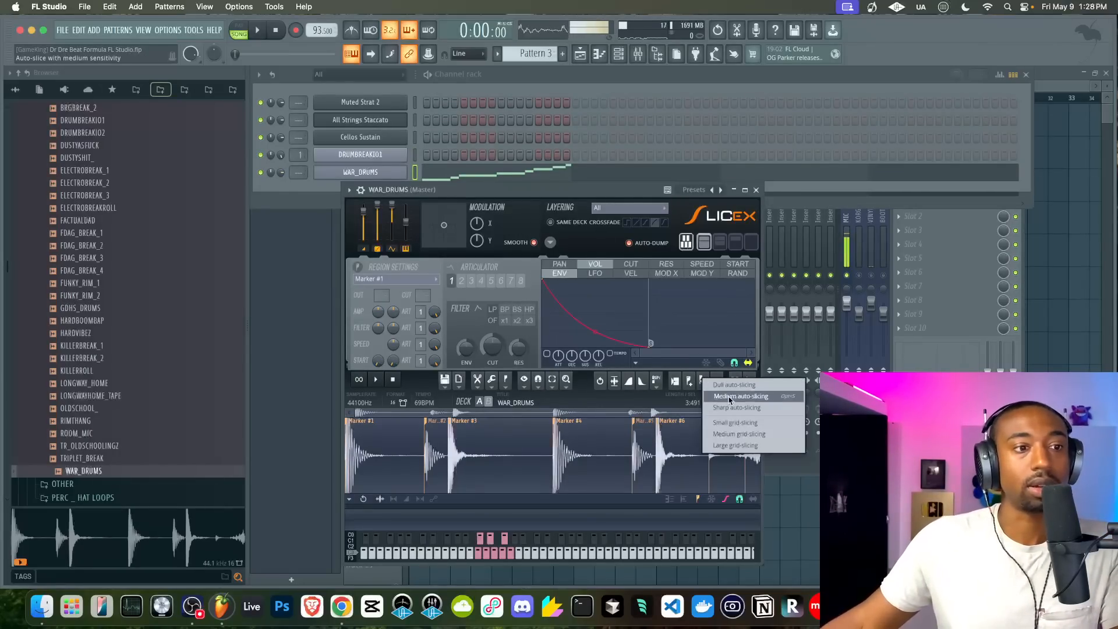
{"action": "left_click", "coordinate": [756, 190]}
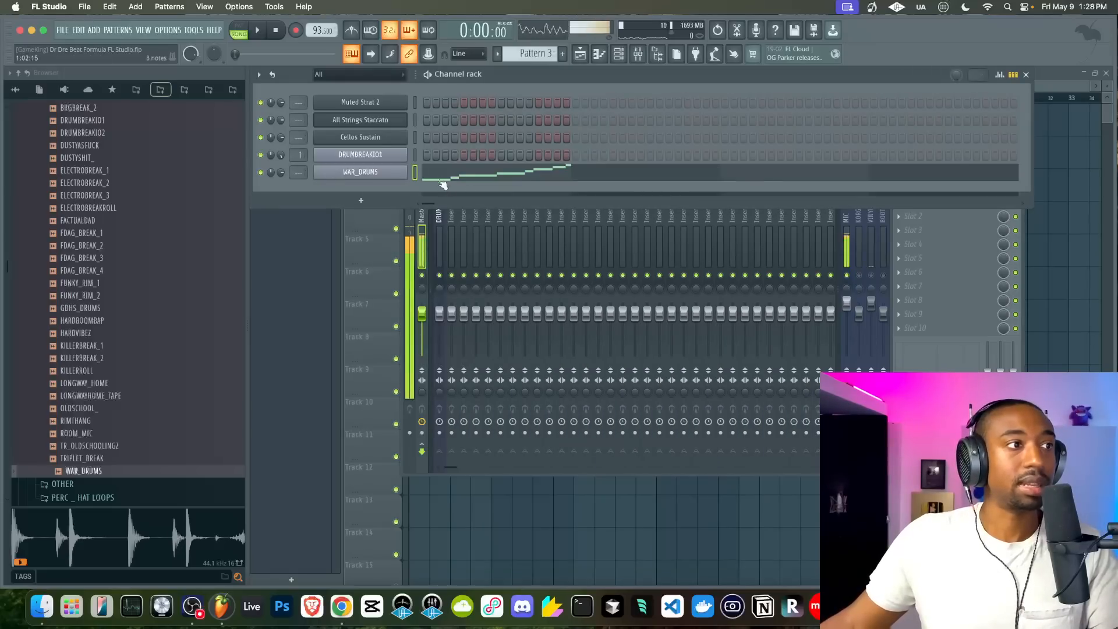
Route the WAR_DRUMS channel to mixer track 2 and cut its automatically dumped notes from Pattern 3
{"action": "key", "text": "ctrl+l"}
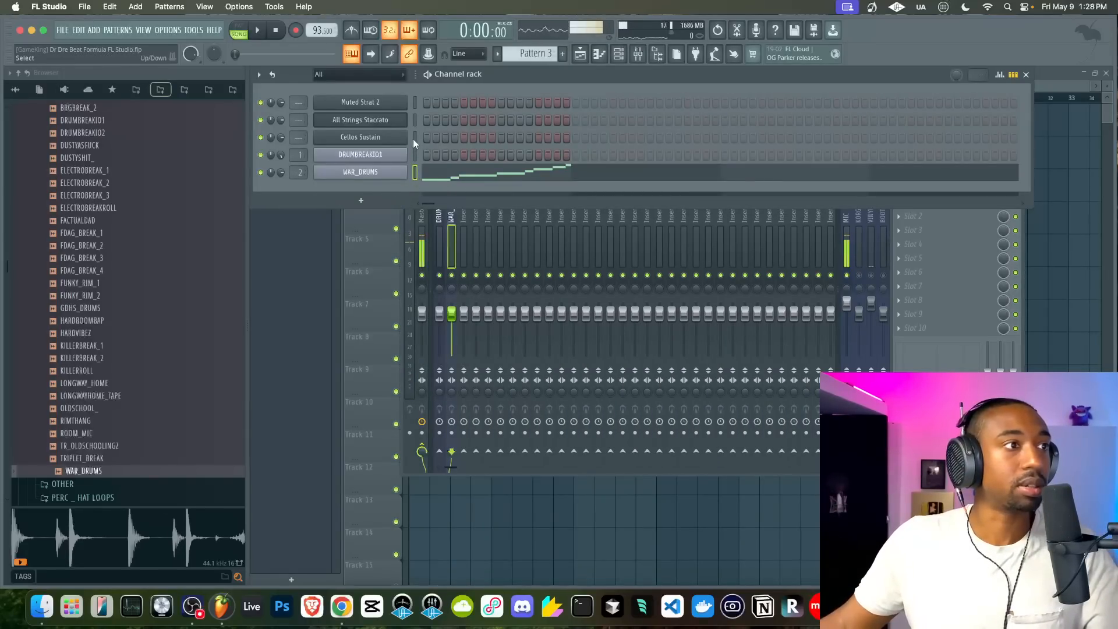
{"action": "key", "text": "super+x"}
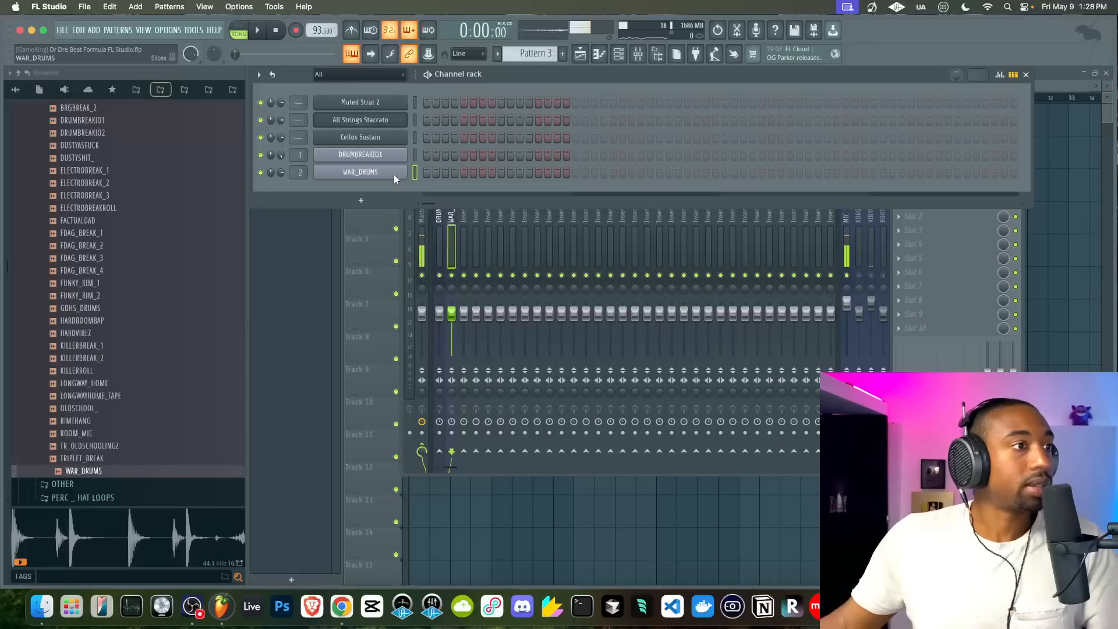
Check Pattern 1's drum notes, switch to the empty Pattern 4 and select the WAR_DRUMS channel
{"action": "left_click_drag", "start_coordinate": [529, 54], "coordinate": [529, 65]}
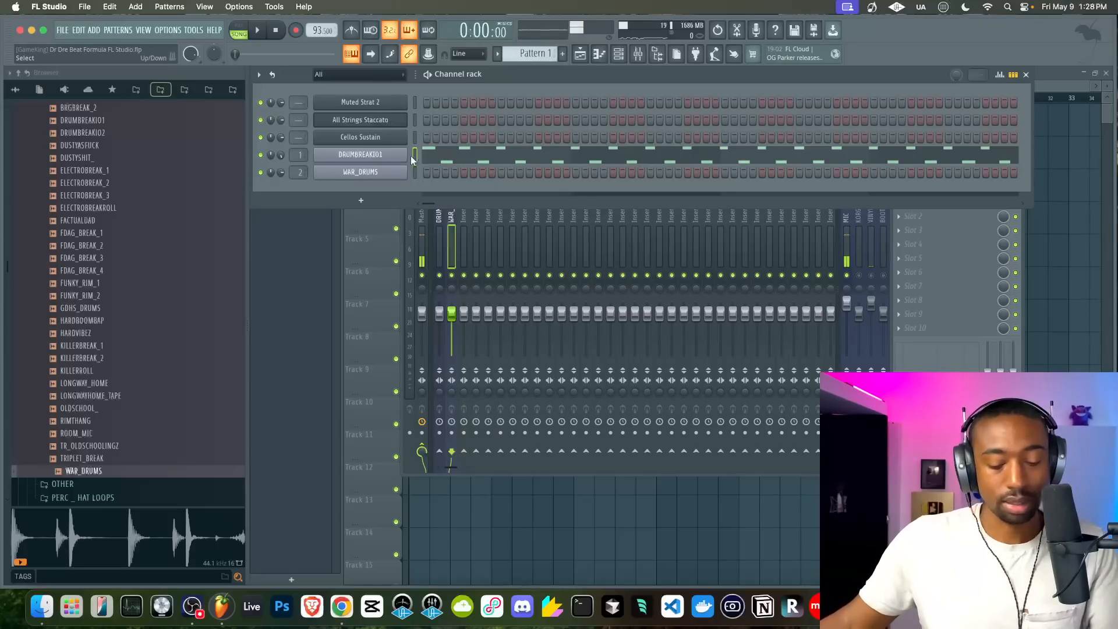
{"action": "left_click_drag", "start_coordinate": [529, 54], "coordinate": [529, 43]}
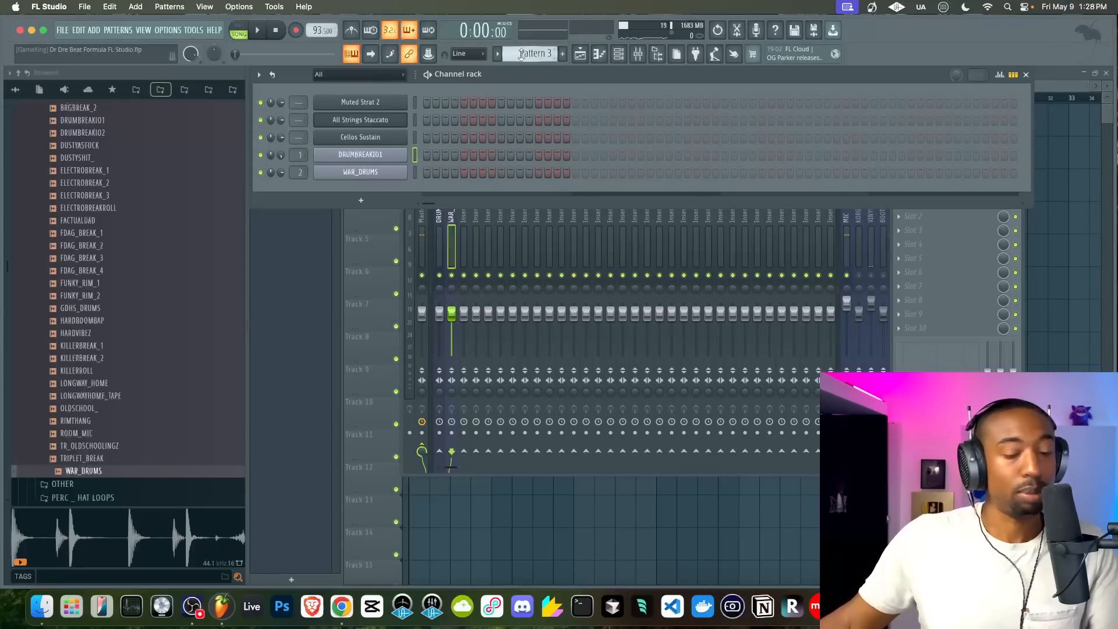
{"action": "left_click_drag", "start_coordinate": [544, 50], "coordinate": [533, 44]}
{"action": "left_click", "coordinate": [415, 173]}
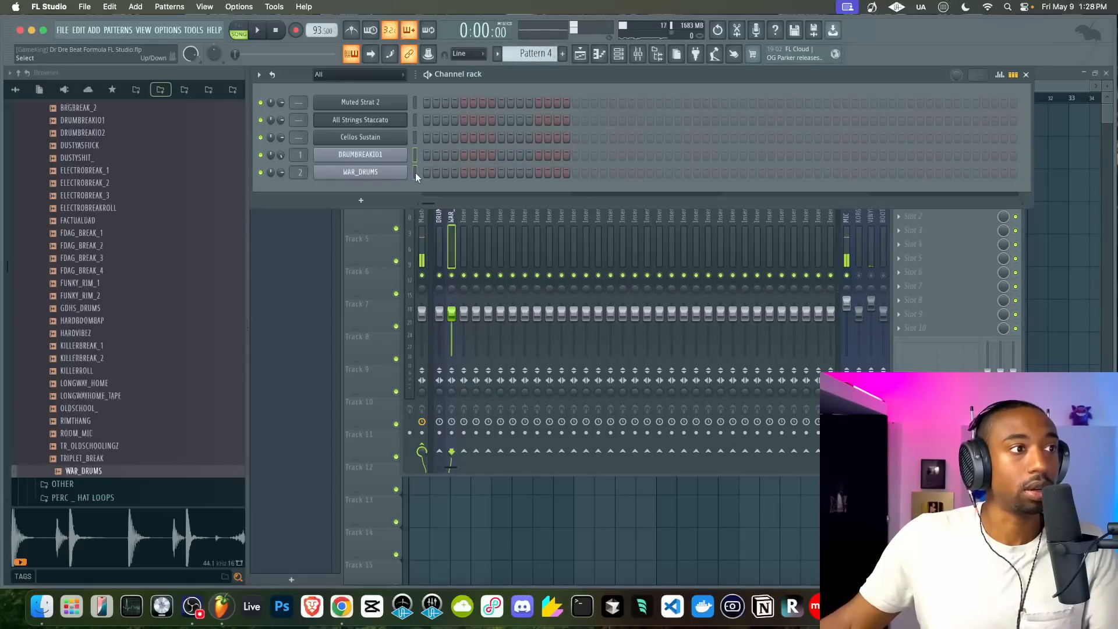
Paste the copied kick and snare notes into WAR_DRUMS in Pattern 4 and audition its slices in the piano roll
{"action": "key", "text": "ctrl+v"}
{"action": "left_click", "coordinate": [439, 184]}
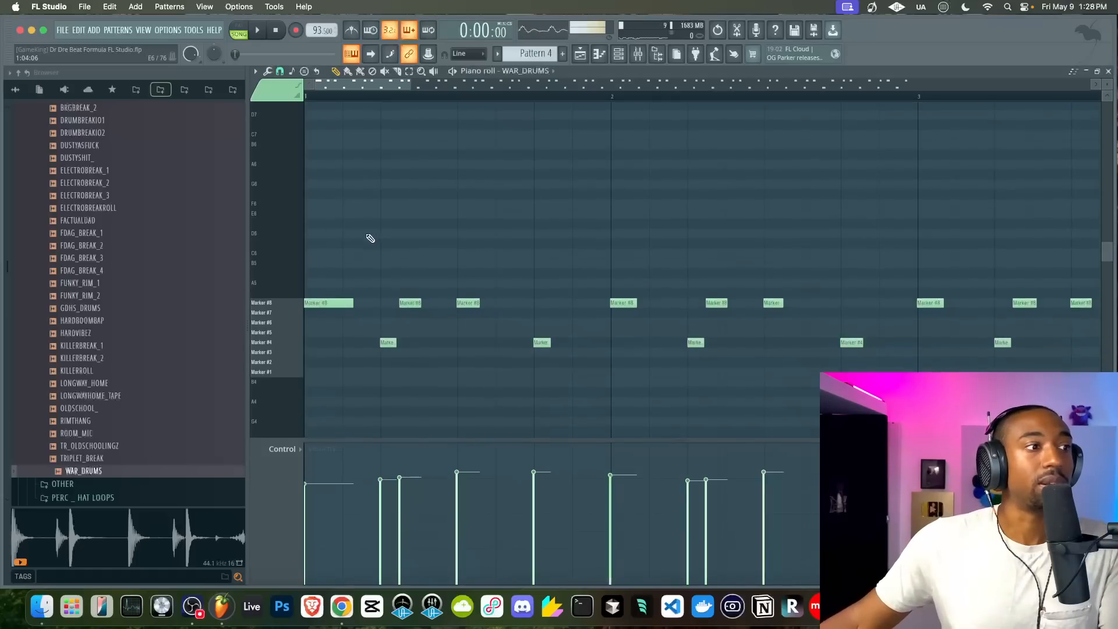
{"action": "left_click", "coordinate": [283, 312]}
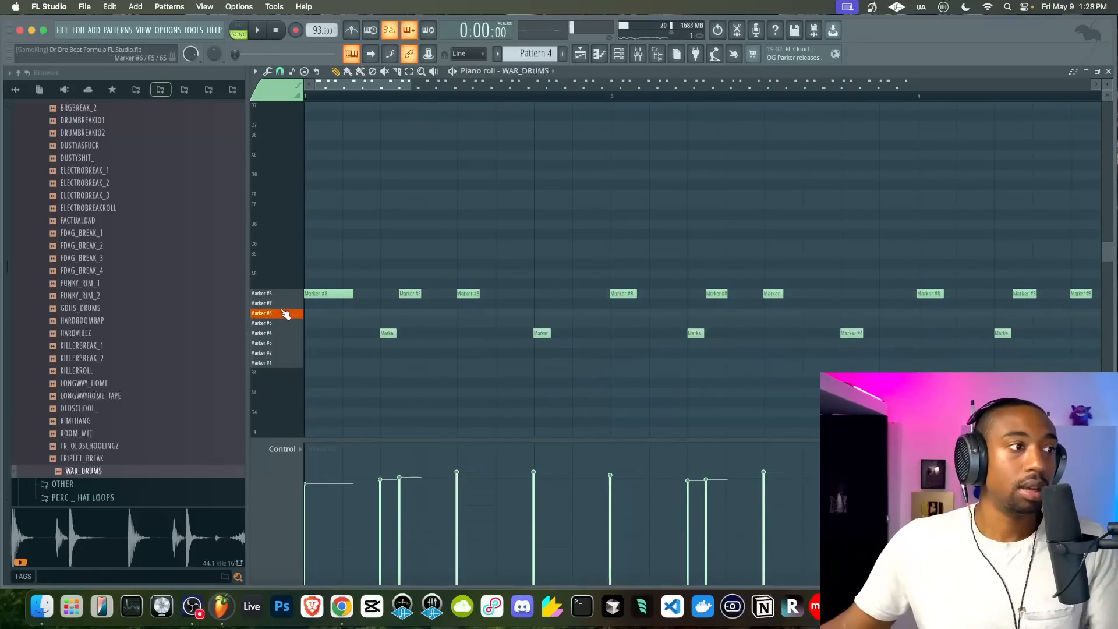
{"action": "left_click", "coordinate": [283, 335]}
Move all the Marker #8 notes in Pattern 4 down to the Marker #5 slice
{"action": "left_click", "coordinate": [281, 294], "text": "ctrl"}
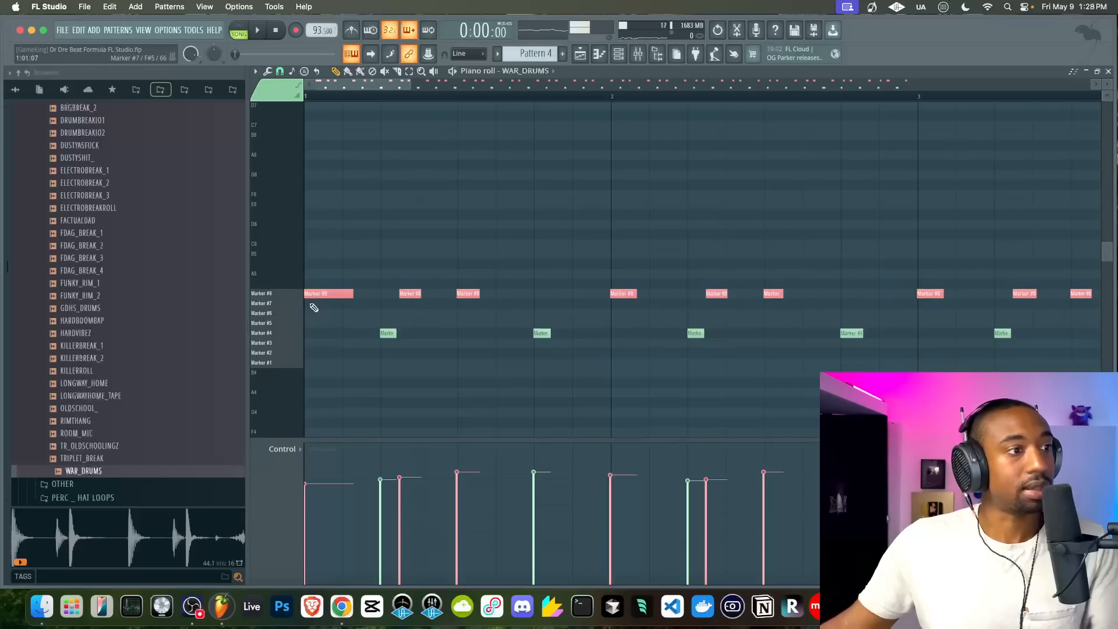
{"action": "mouse_move", "coordinate": [292, 343]}
{"action": "left_mouse_down"}
{"action": "mouse_move", "coordinate": [291, 307]}
{"action": "mouse_move", "coordinate": [291, 334]}
{"action": "mouse_move", "coordinate": [284, 325]}
{"action": "left_mouse_up"}
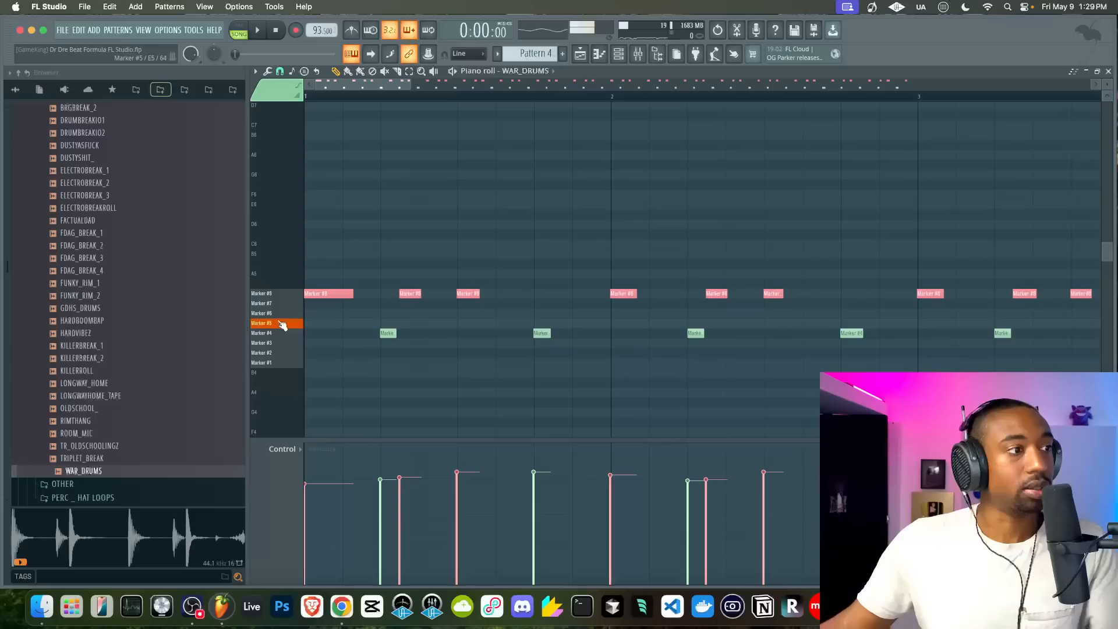
{"action": "key", "text": "shift+Down"}
{"action": "key", "text": "shift+Down"}
{"action": "key", "text": "shift+Down"}
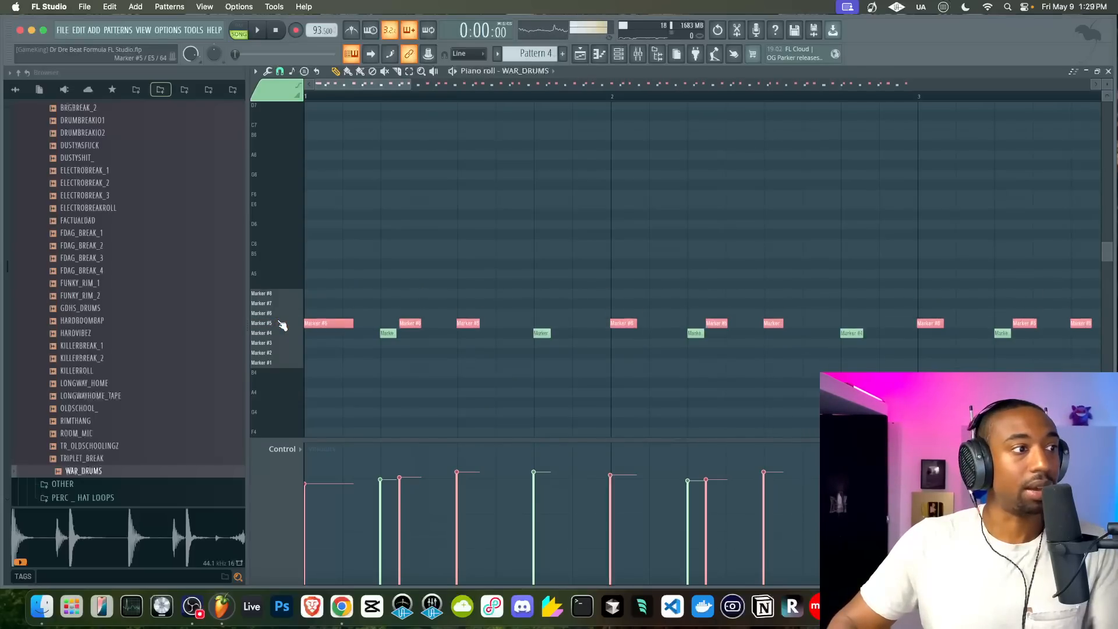
Move all the Marker #4 notes in Pattern 4 up to the Marker #6 slice
{"action": "left_click", "coordinate": [284, 336]}
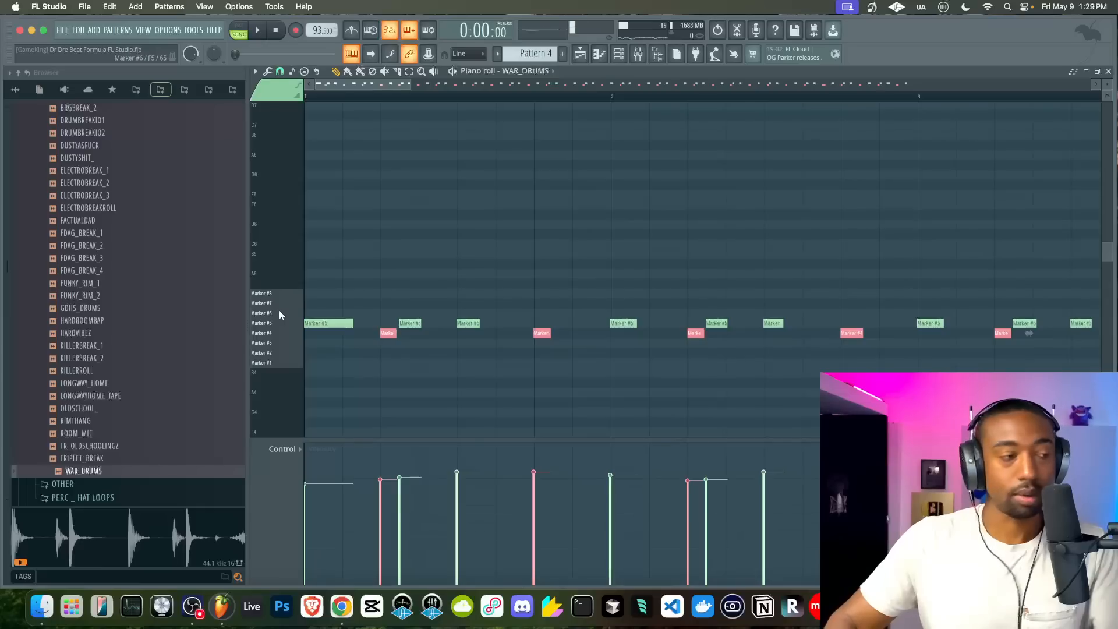
{"action": "key", "text": "shift+Up"}
{"action": "key", "text": "shift+Up"}
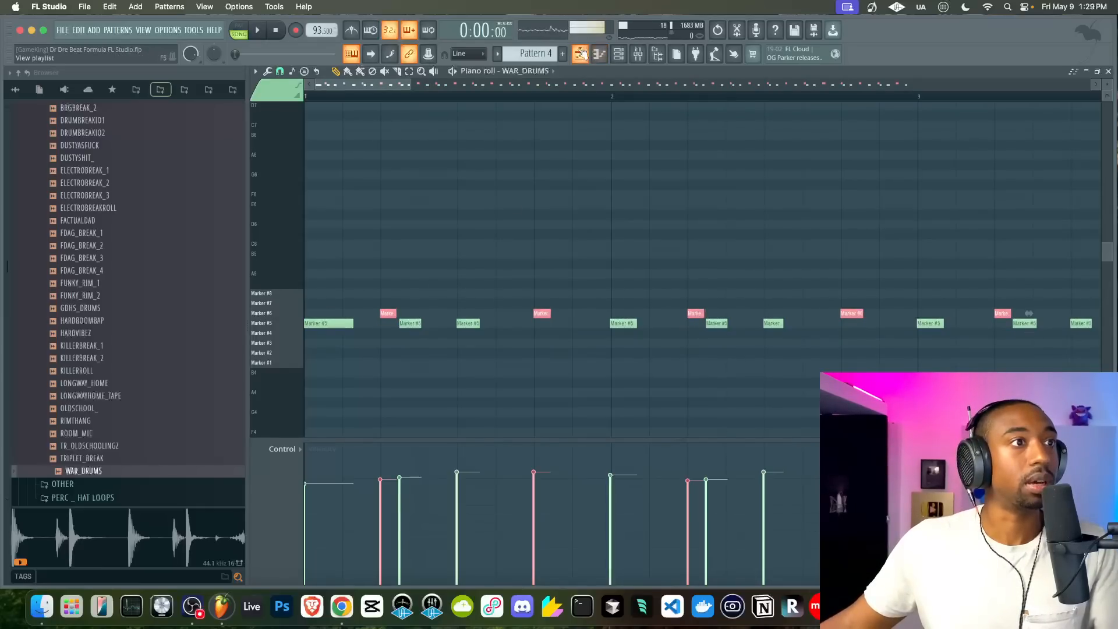
In Pattern 3, audition the WAR_DRUMS slices and move all the Marker #2 notes up to Marker #7
{"action": "scroll", "coordinate": [535, 54], "scroll_direction": "up", "scroll_amount": 1}
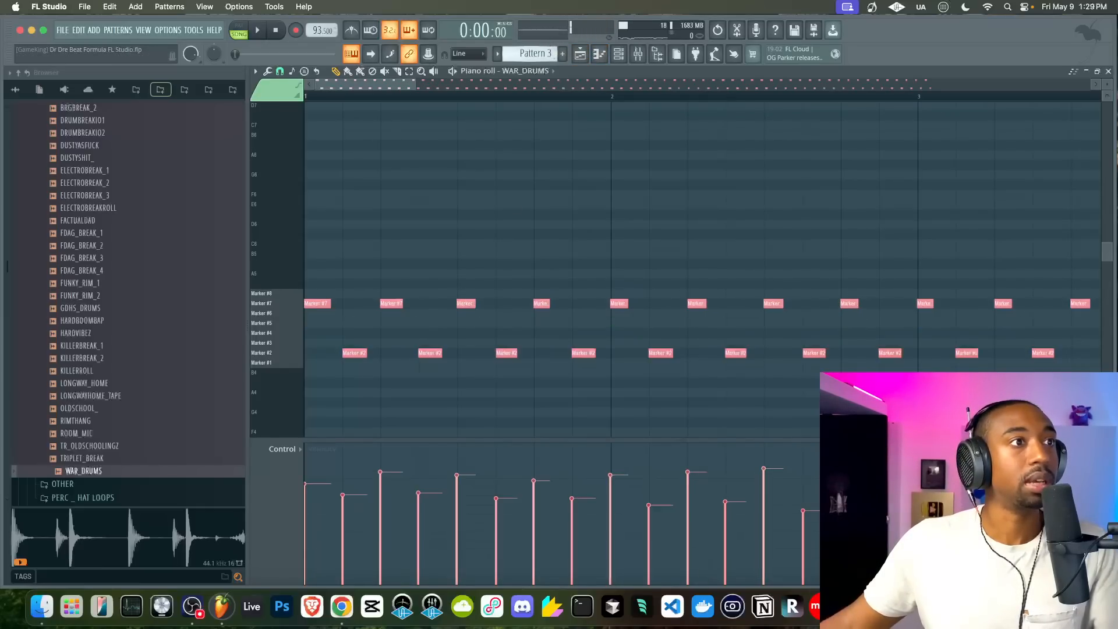
{"action": "left_click", "coordinate": [280, 295]}
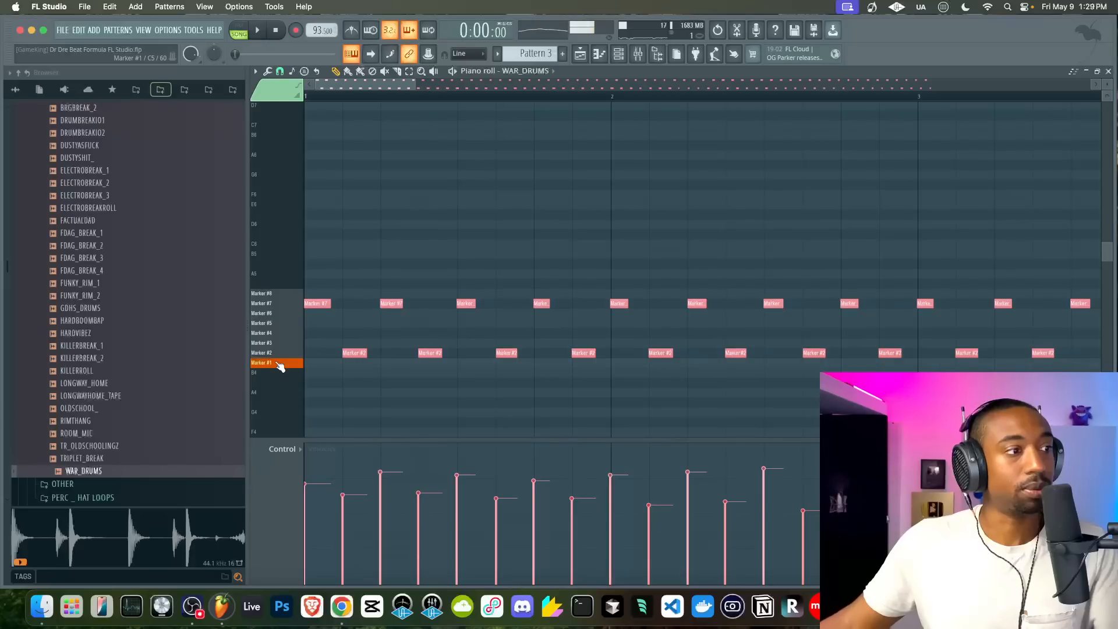
{"action": "left_click", "coordinate": [282, 314]}
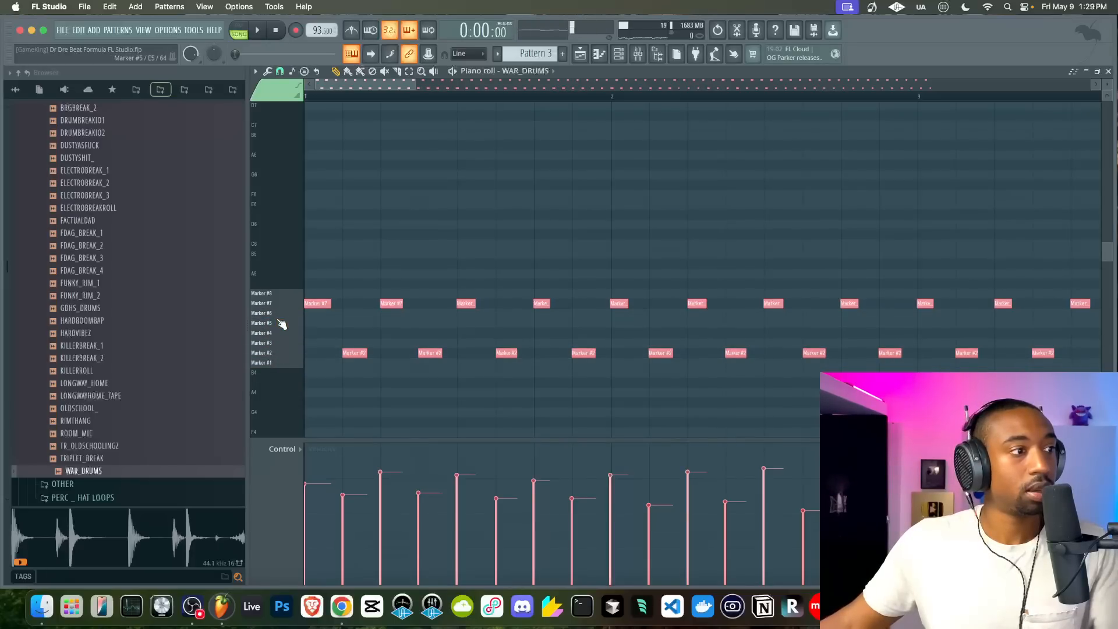
{"action": "left_click", "coordinate": [281, 295]}
{"action": "left_click", "coordinate": [284, 303]}
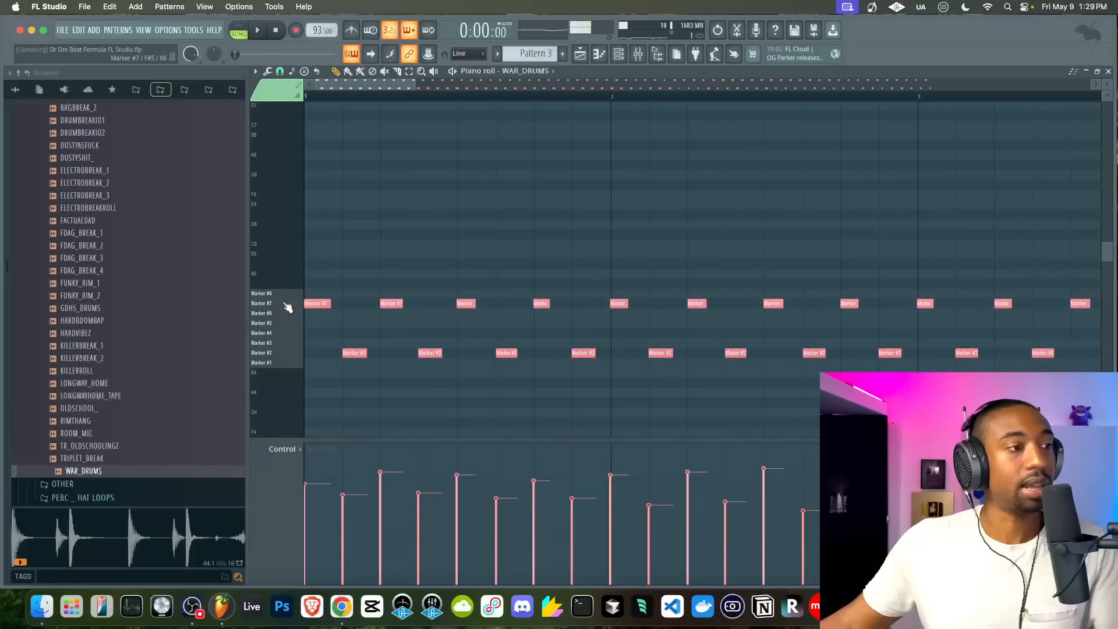
{"action": "left_click", "coordinate": [282, 346], "text": "super"}
{"action": "left_click", "coordinate": [277, 350], "text": "super"}
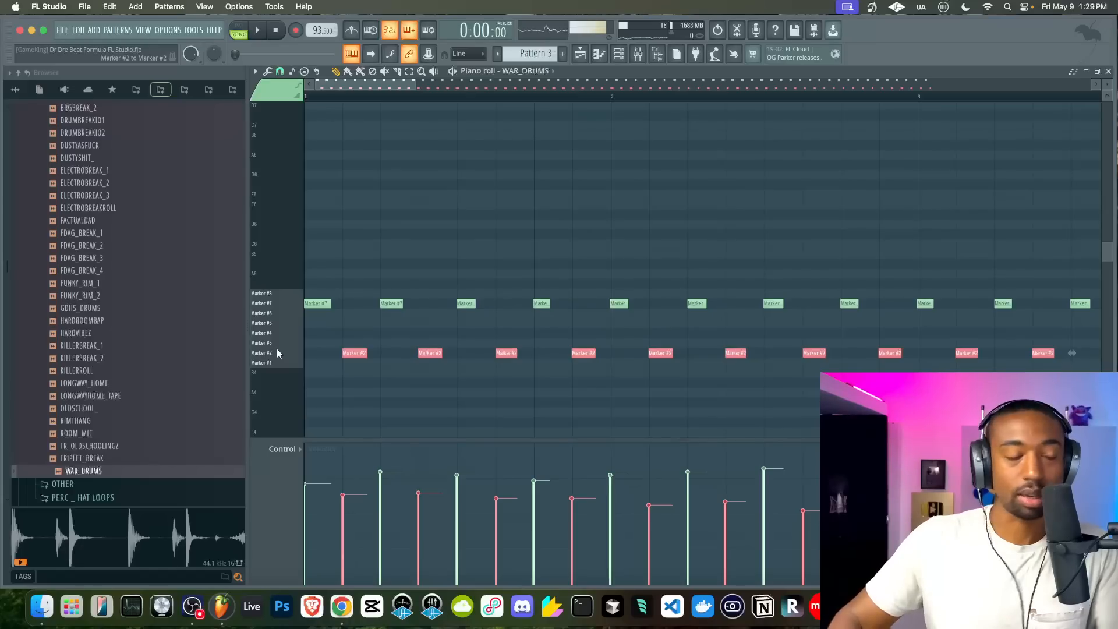
{"action": "key", "text": "shift+Up"}
{"action": "key", "text": "shift+Up"}
{"action": "key", "text": "shift+Up"}
{"action": "key", "text": "shift+Up"}
{"action": "key", "text": "shift+Up"}
{"action": "key", "text": "space"}
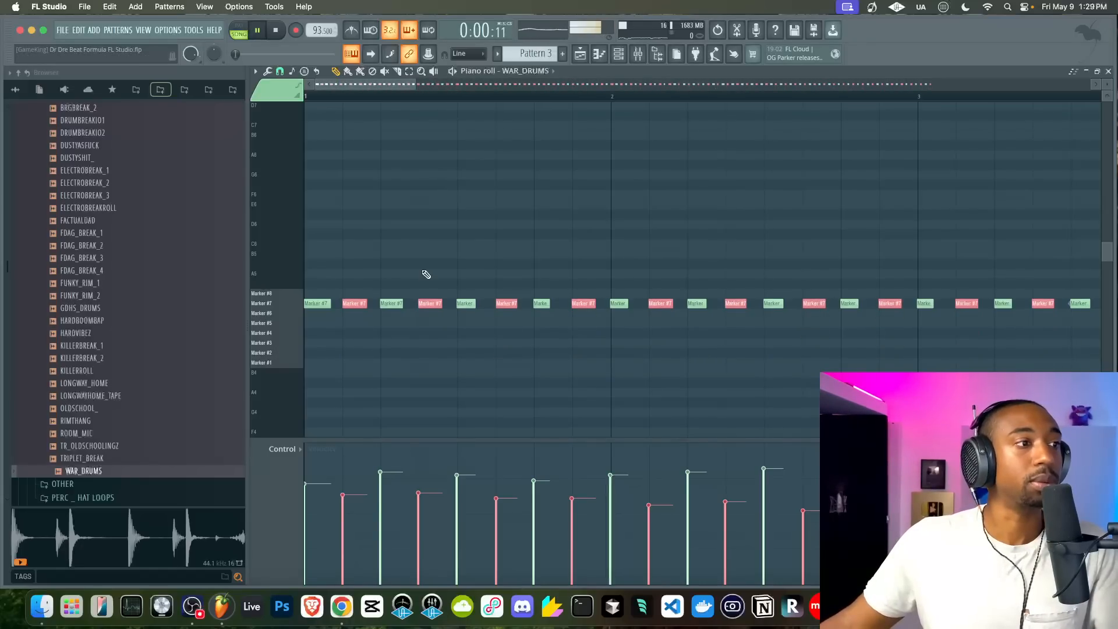
{"action": "key", "text": "space"}
Place Pattern 3 on Track 3 and Pattern 4 on Track 4 of the playlist, both starting at bar 17
{"action": "left_click", "coordinate": [580, 54]}
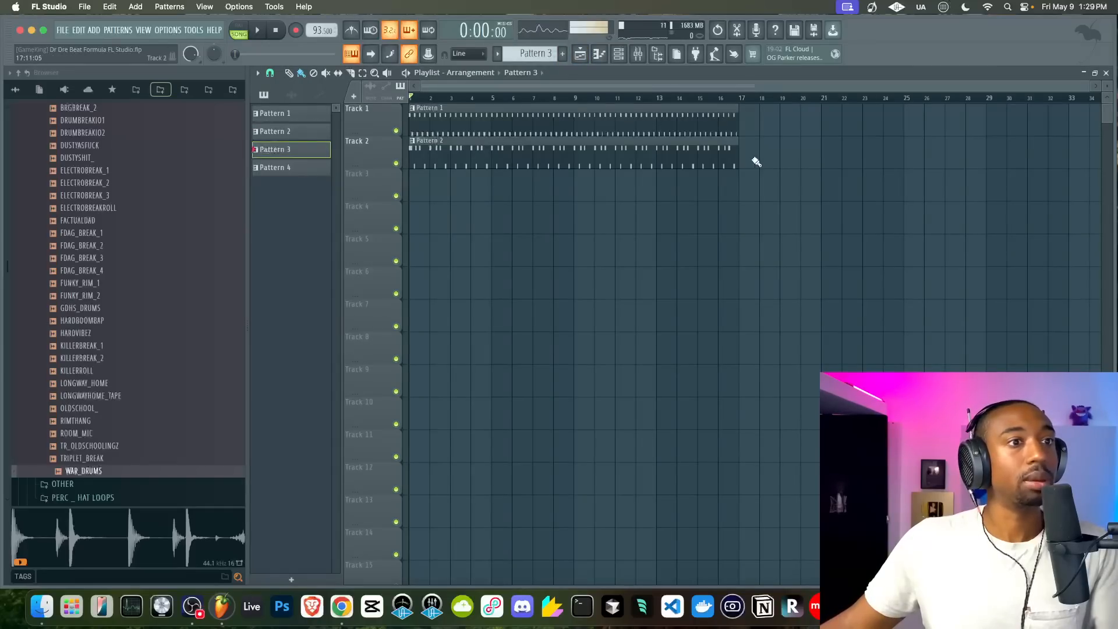
{"action": "left_click", "coordinate": [744, 187]}
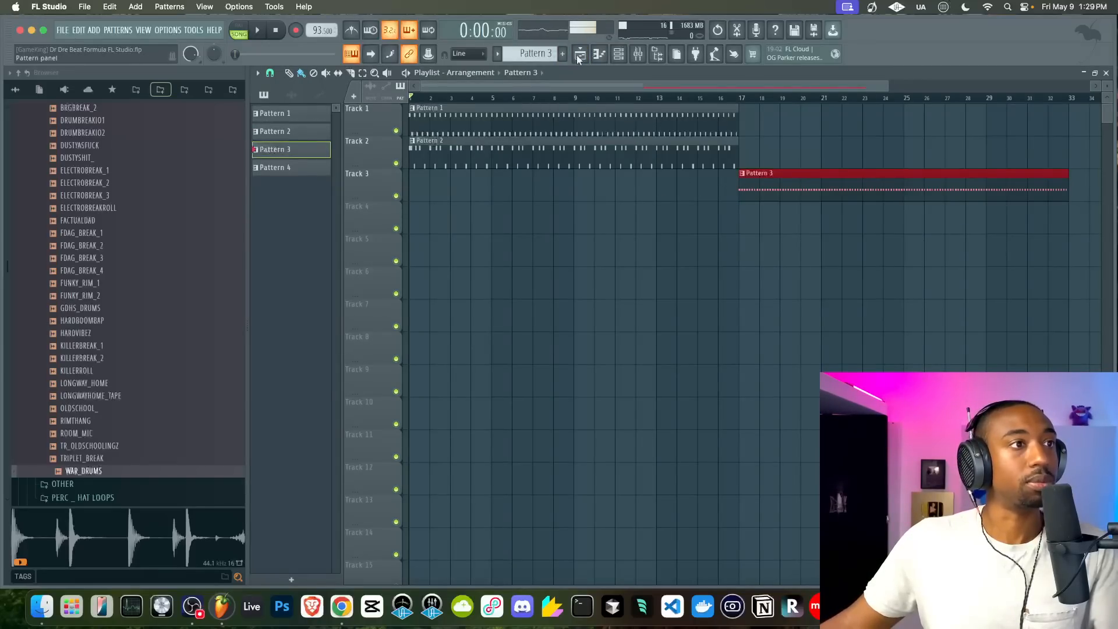
{"action": "scroll", "coordinate": [531, 55], "scroll_direction": "down", "scroll_amount": 1}
{"action": "left_click", "coordinate": [748, 214]}
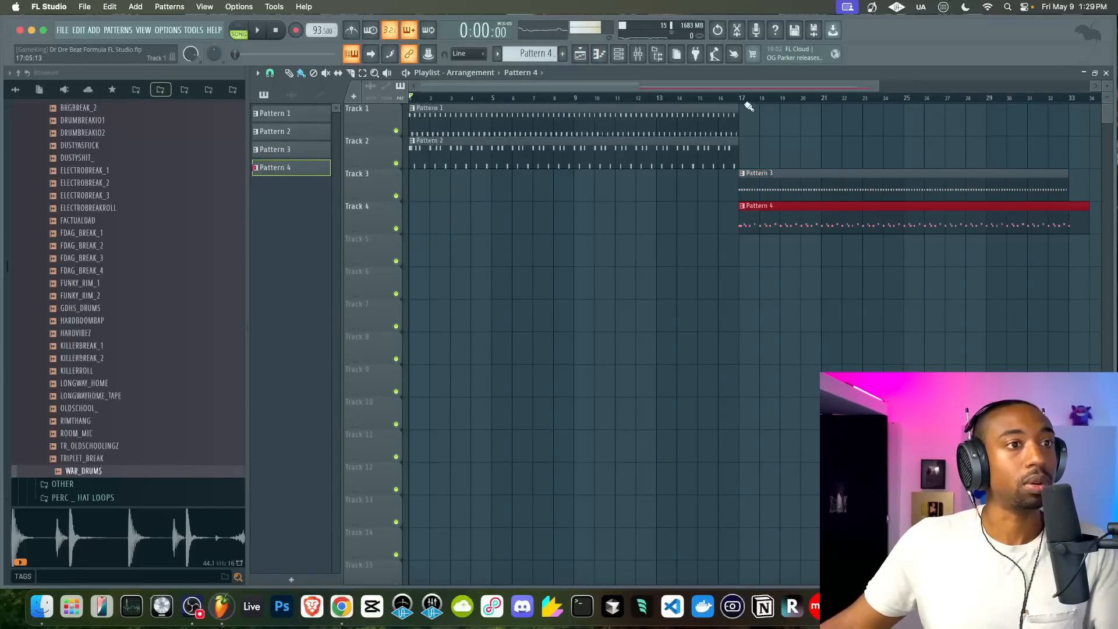
Play the arrangement from the start and hide the browser to widen the playlist
{"action": "key", "text": "space"}
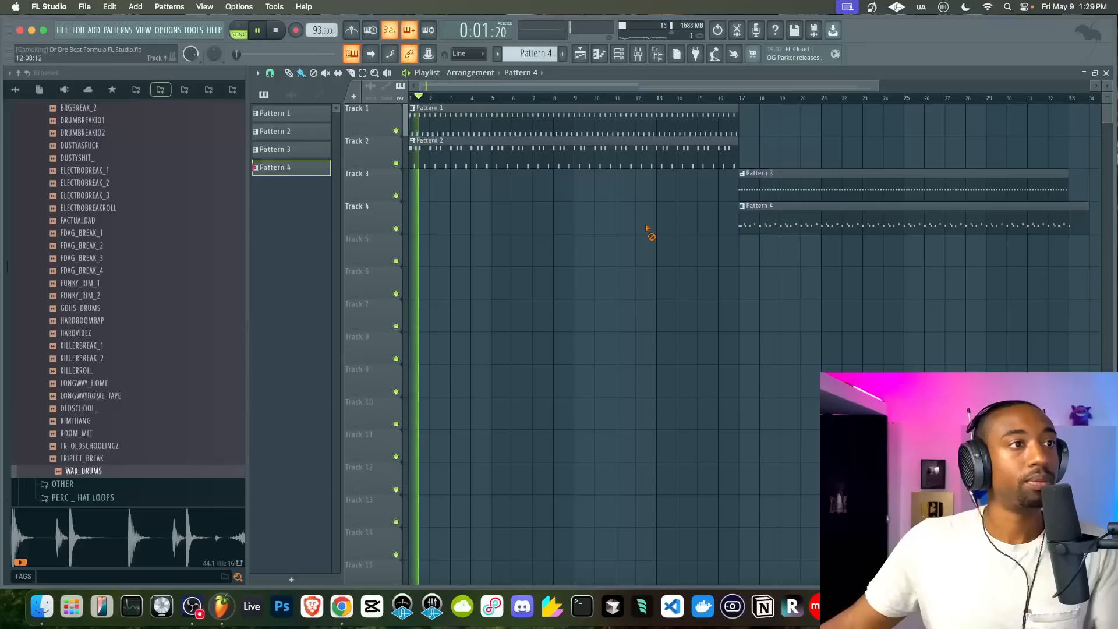
{"action": "scroll", "coordinate": [524, 145], "scroll_direction": "right", "scroll_amount": 3}
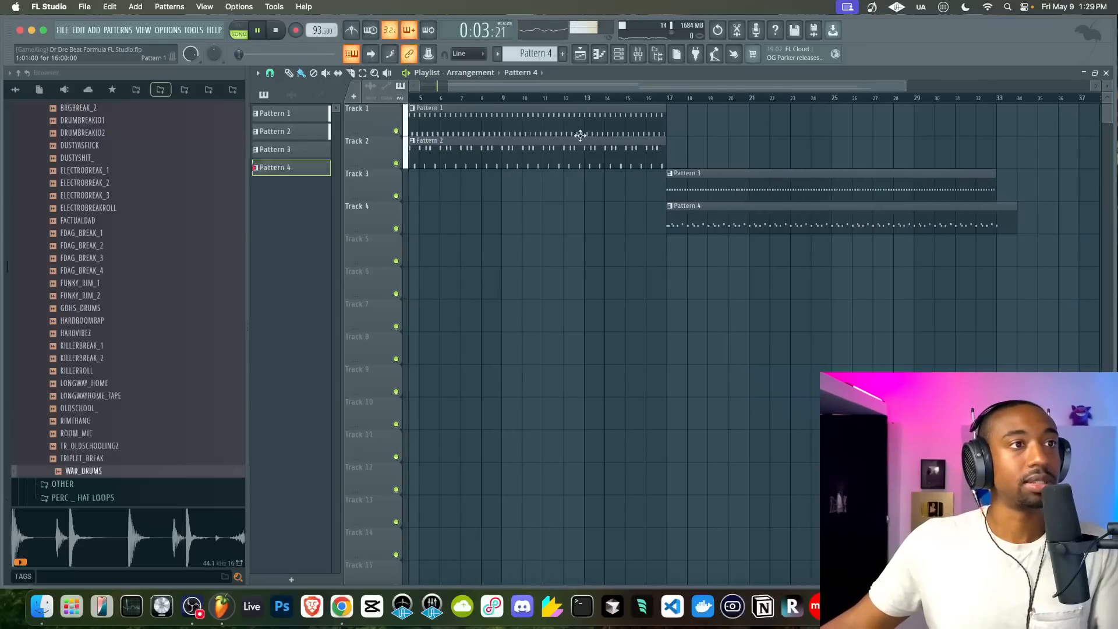
{"action": "scroll", "coordinate": [580, 135], "scroll_direction": "left", "scroll_amount": 3}
{"action": "scroll", "coordinate": [582, 131], "scroll_direction": "down", "scroll_amount": 1}
{"action": "left_click", "coordinate": [658, 53]}
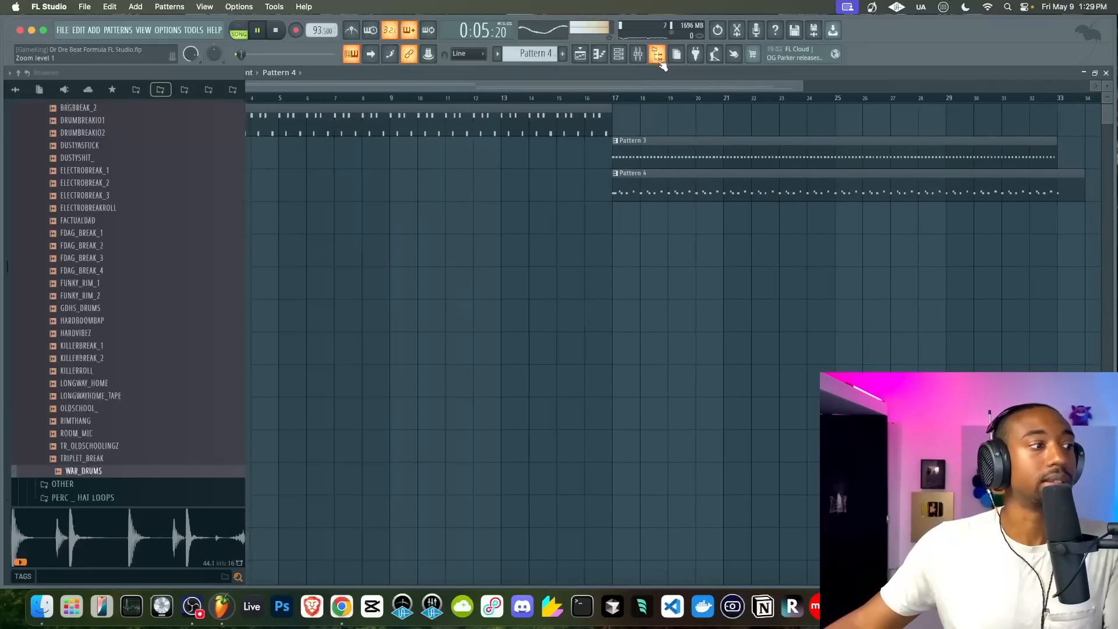
{"action": "scroll", "coordinate": [580, 237], "scroll_direction": "up", "scroll_amount": 1}
Save the project and replay the arrangement from bar 1
{"action": "key", "text": "super+s"}
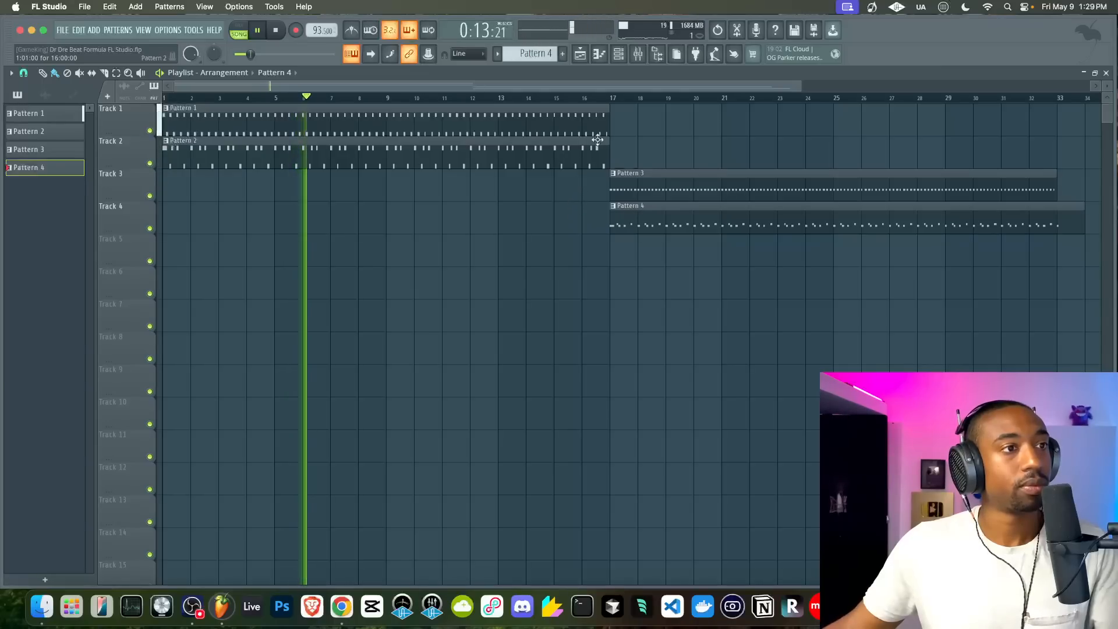
{"action": "key", "text": "space"}
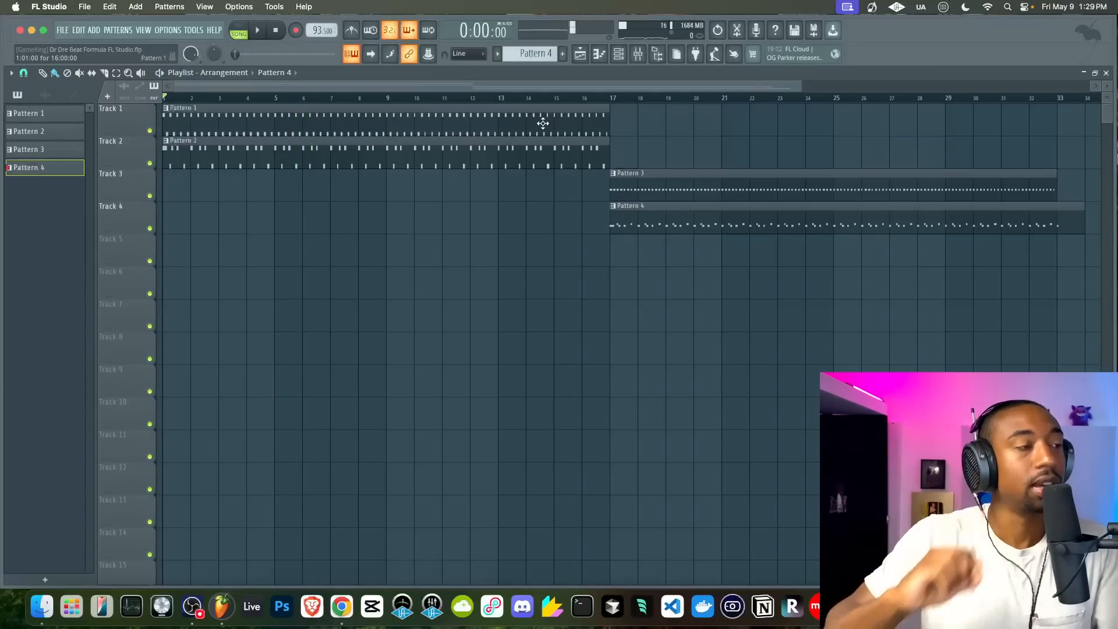
{"action": "key", "text": "space"}
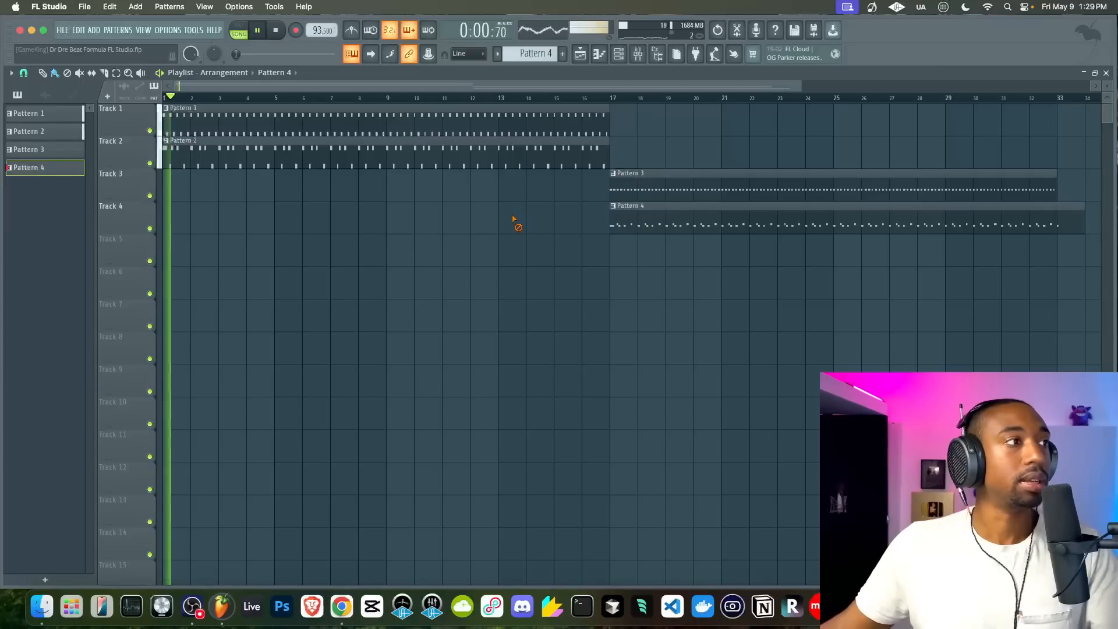
{"action": "key", "text": "super+s"}
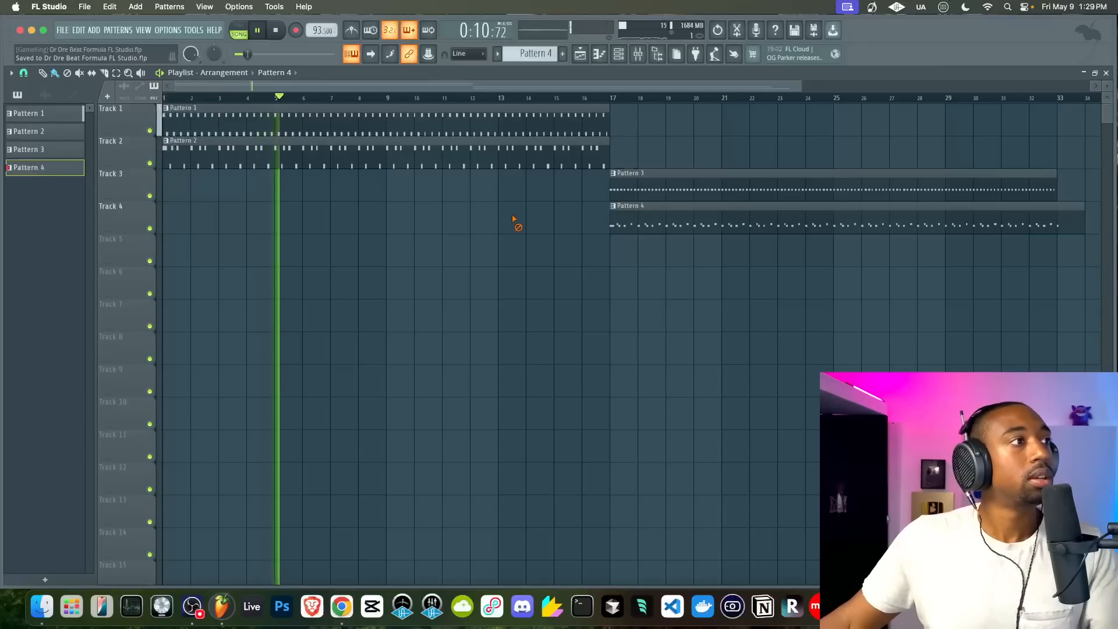
Play the arrangement from bar 17 and trim the Pattern 4 clip to end at bar 33, level with Pattern 3
{"action": "left_click", "coordinate": [613, 98]}
{"action": "left_click_drag", "start_coordinate": [466, 86], "coordinate": [588, 90]}
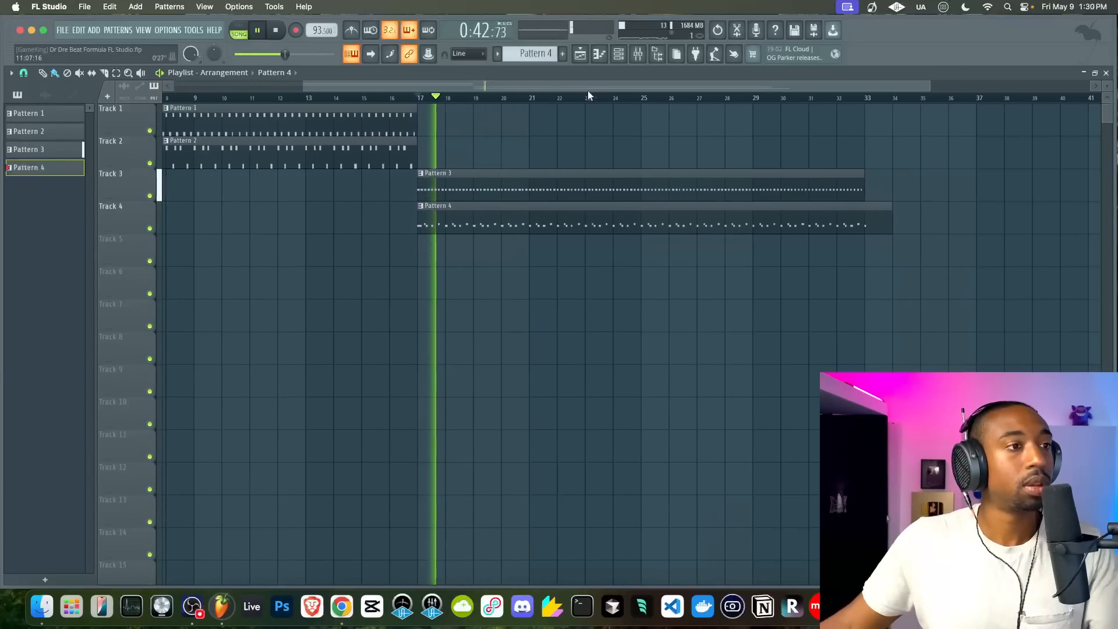
{"action": "left_click", "coordinate": [617, 58]}
{"action": "left_click", "coordinate": [795, 308]}
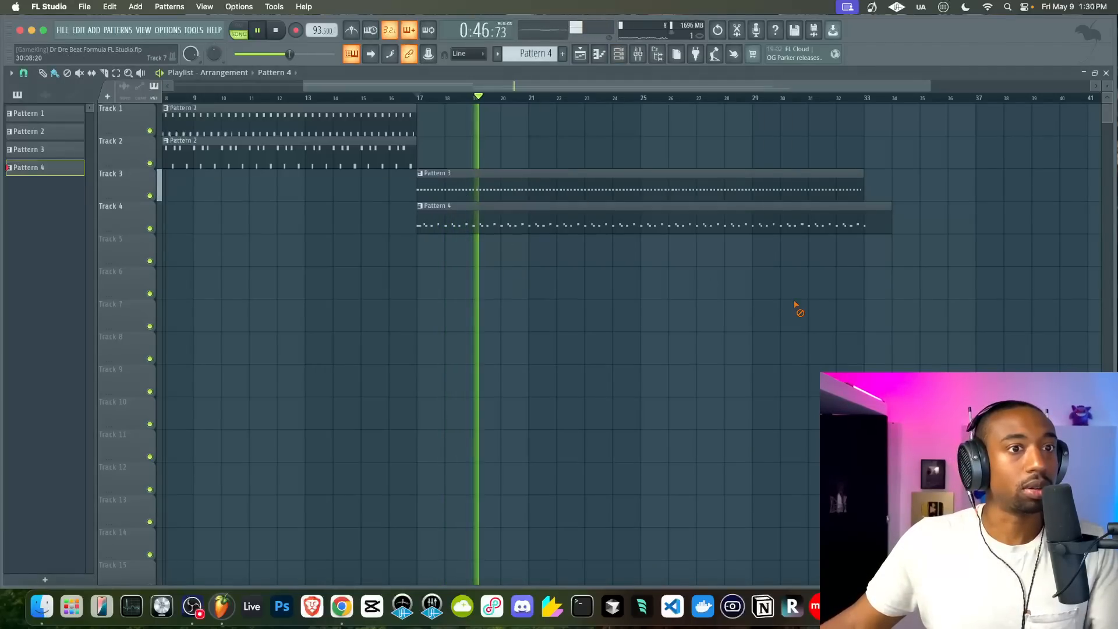
{"action": "left_click_drag", "start_coordinate": [892, 205], "coordinate": [872, 211]}
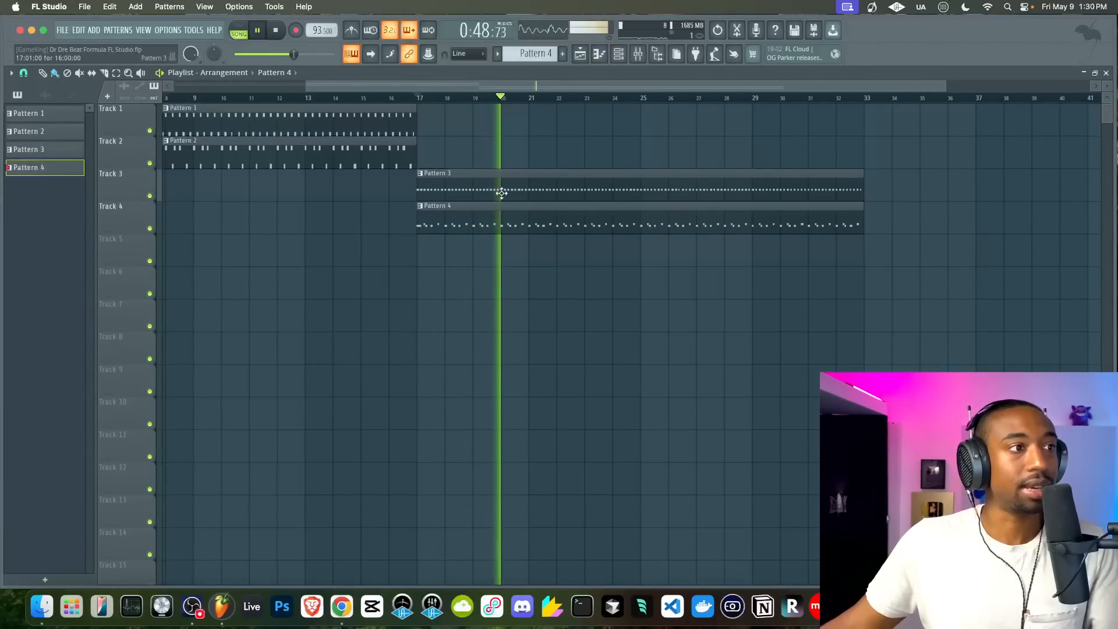
Move the Pattern 3 and Pattern 4 clips up to Tracks 1 and 2 and briefly play the arrangement from about bar 11
{"action": "left_click_drag", "start_coordinate": [484, 256], "coordinate": [463, 164]}
{"action": "key", "text": "shift+Up"}
{"action": "key", "text": "shift+Up"}
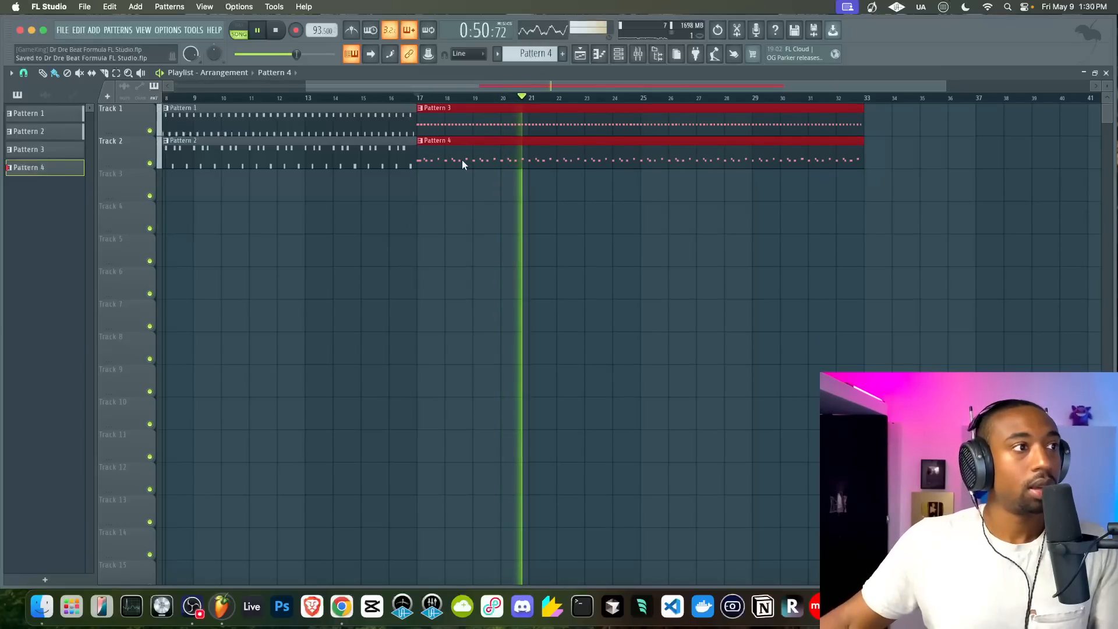
{"action": "scroll", "coordinate": [412, 136], "scroll_direction": "down", "scroll_amount": 3}
{"action": "left_click", "coordinate": [315, 95]}
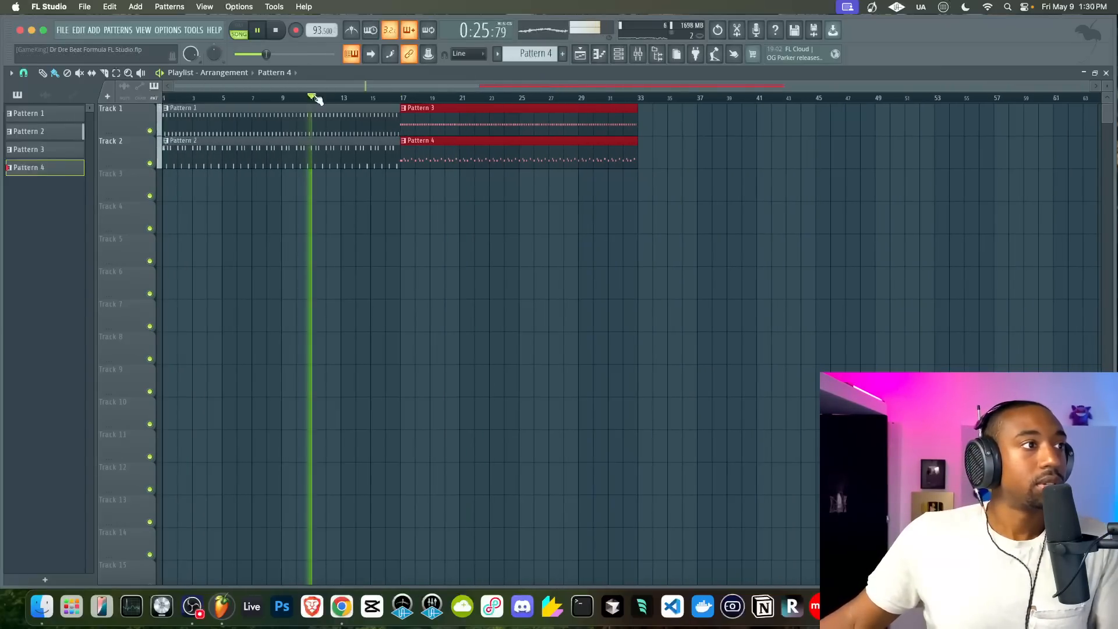
{"action": "key", "text": "space"}
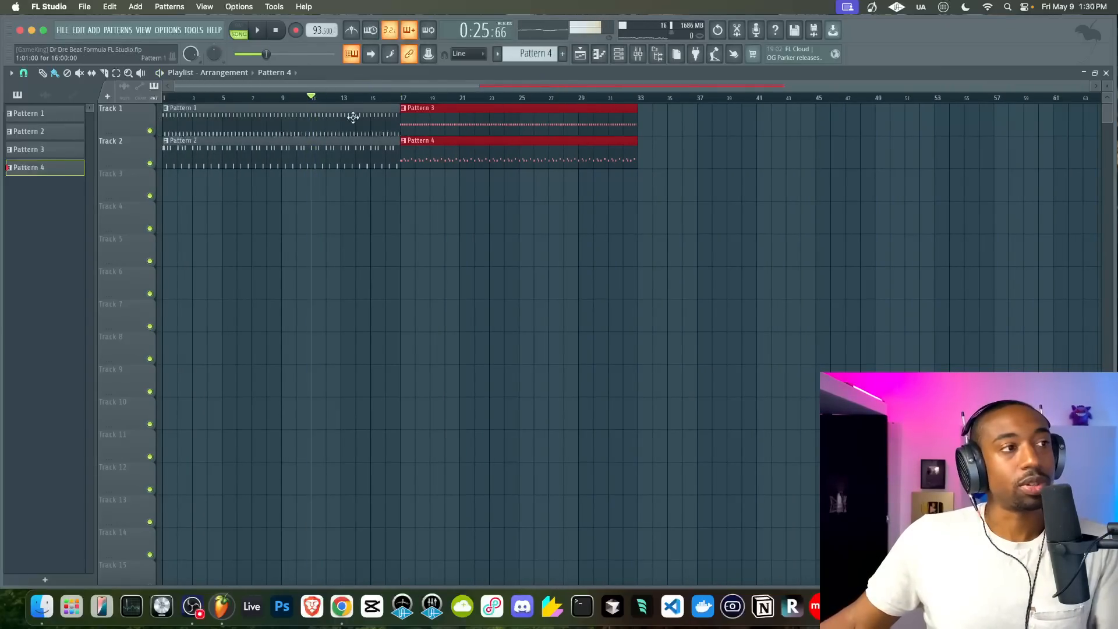
Rename Pattern 1 to "Drums 1 Hi Hat"
{"action": "left_click", "coordinate": [168, 111]}
{"action": "left_click", "coordinate": [167, 111]}
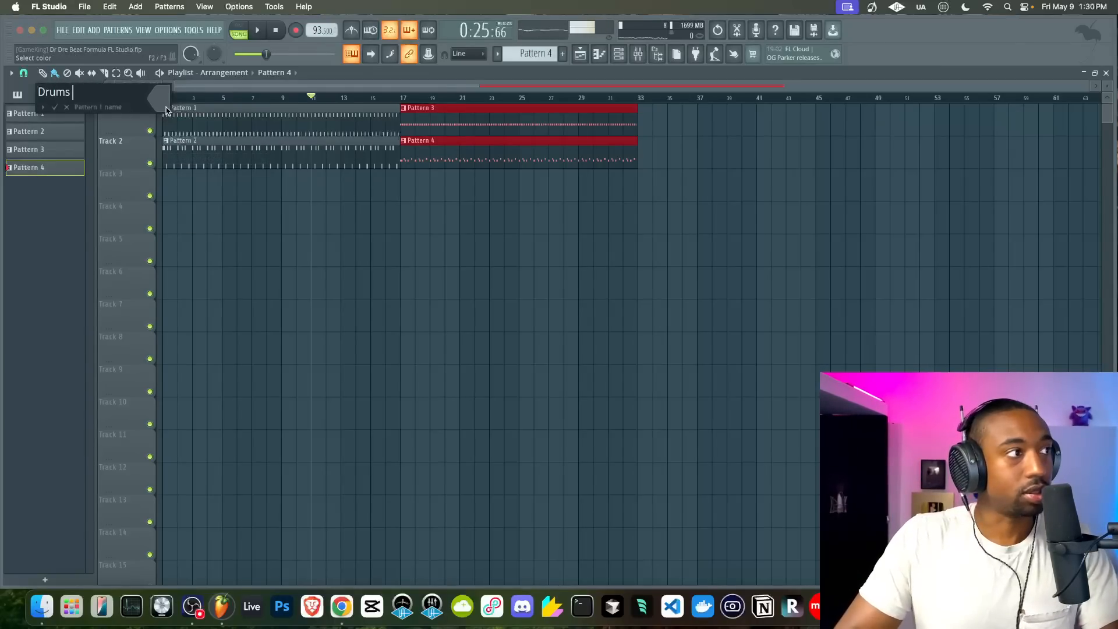
{"action": "type", "text": "Drums 1 Hi H"}
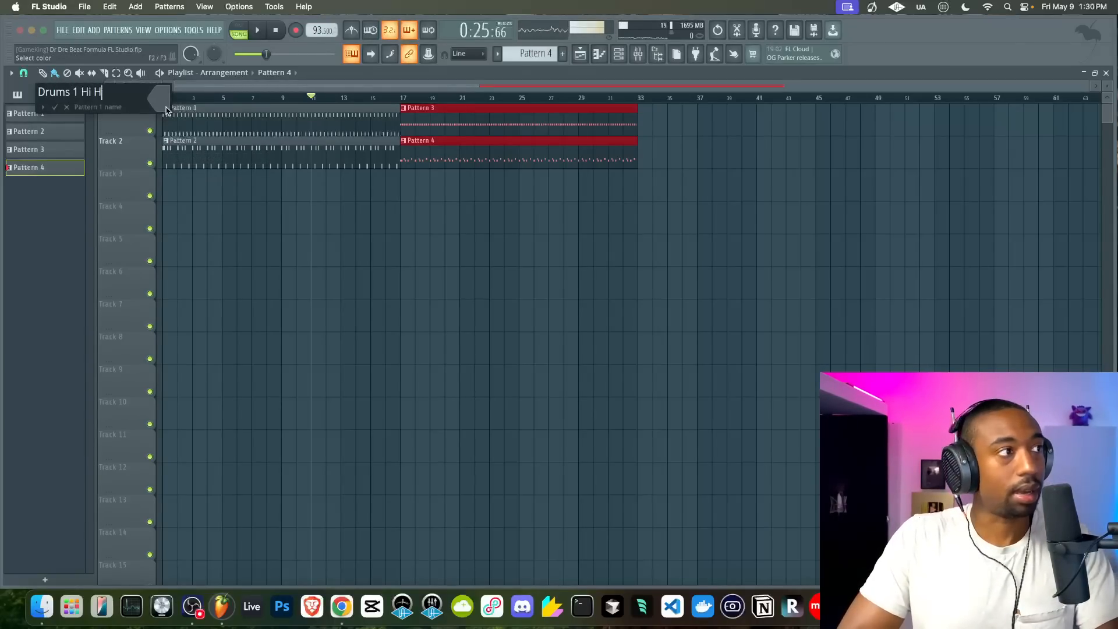
{"action": "type", "text": "at"}
{"action": "key", "text": "Return"}
Rename Pattern 2 to "Drums 1 Kick Snare"
{"action": "left_click", "coordinate": [168, 146]}
{"action": "left_click", "coordinate": [167, 145]}
{"action": "type", "text": "Drums 1 Kick"}
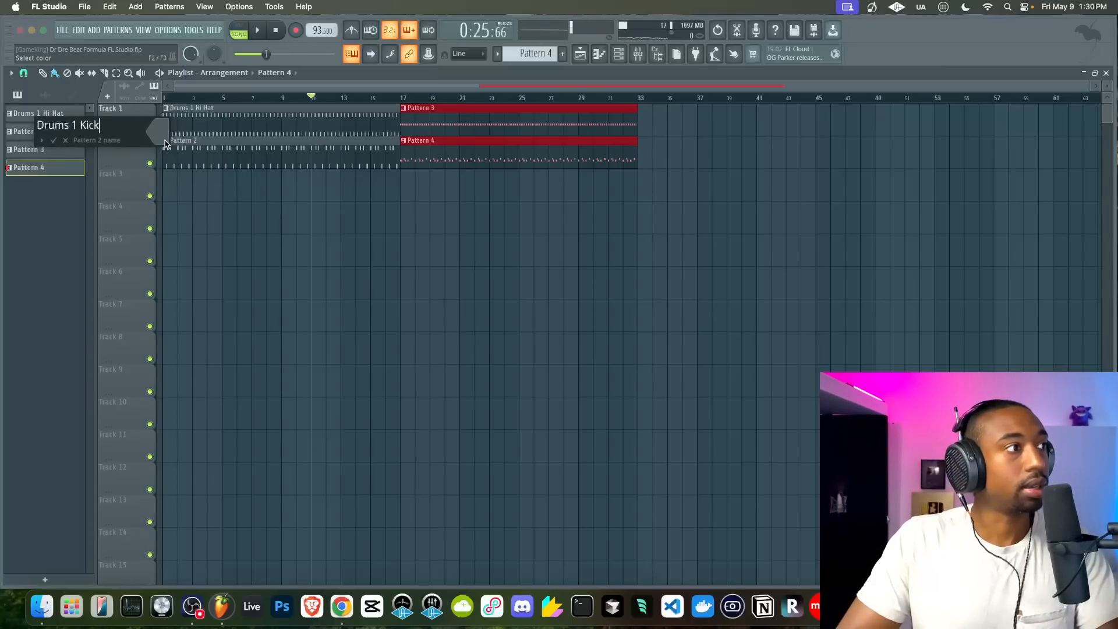
{"action": "type", "text": " Snare"}
{"action": "key", "text": "Return"}
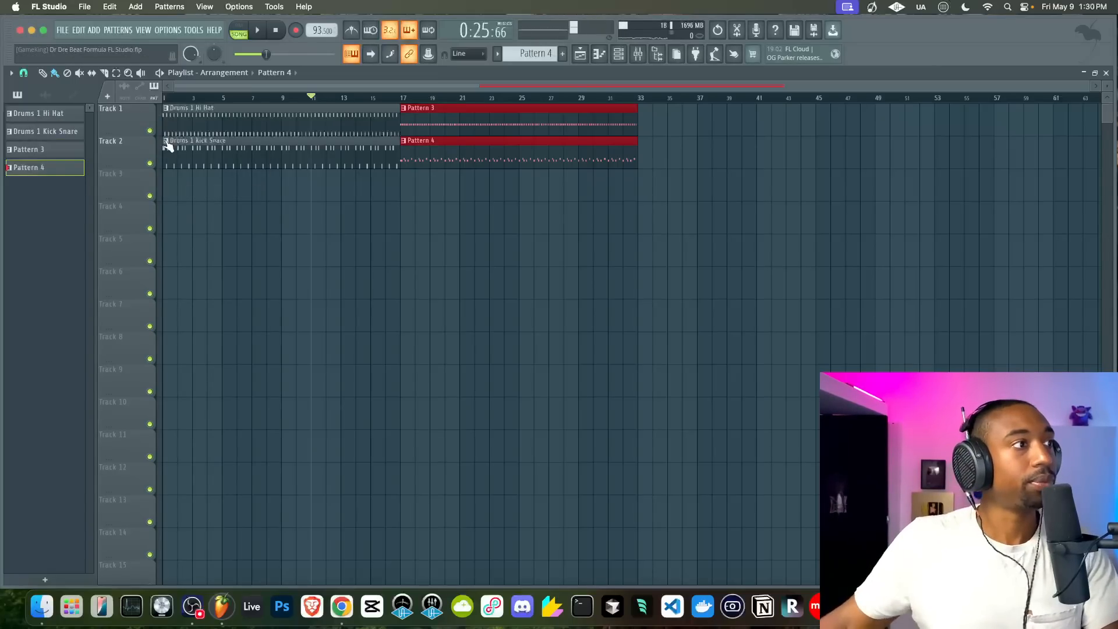
Rename Pattern 3 to "Drums 2 Hi Hat"
{"action": "left_click", "coordinate": [405, 109]}
{"action": "left_click", "coordinate": [404, 109]}
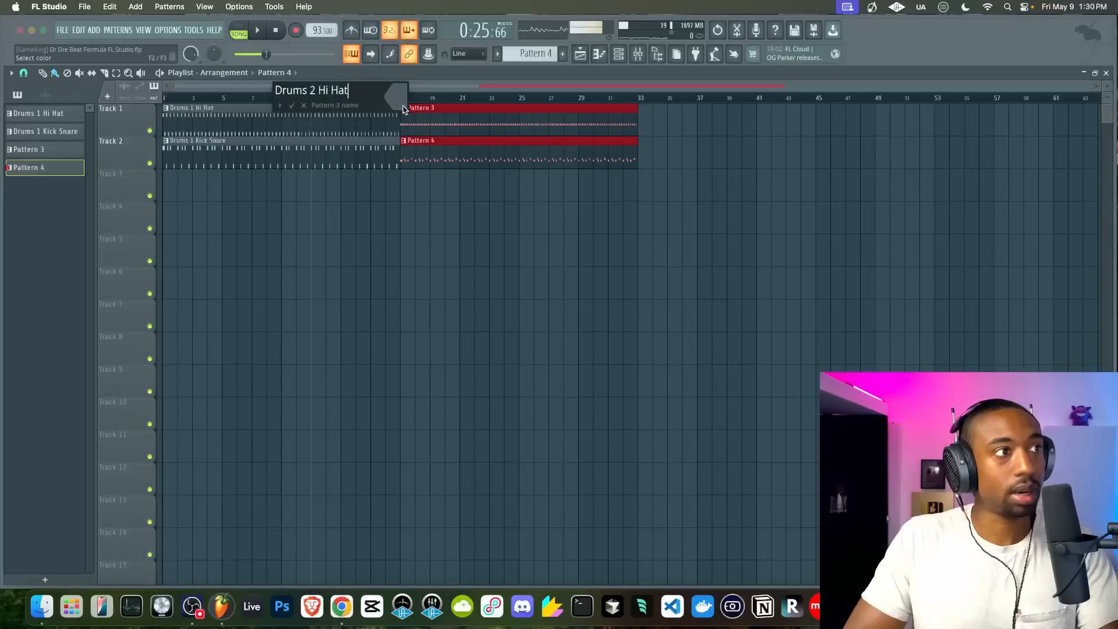
{"action": "key", "text": "Return"}
Rename Pattern 4 to "Drums 2 Kick Snare"
{"action": "left_click", "coordinate": [403, 141]}
{"action": "left_click", "coordinate": [405, 147]}
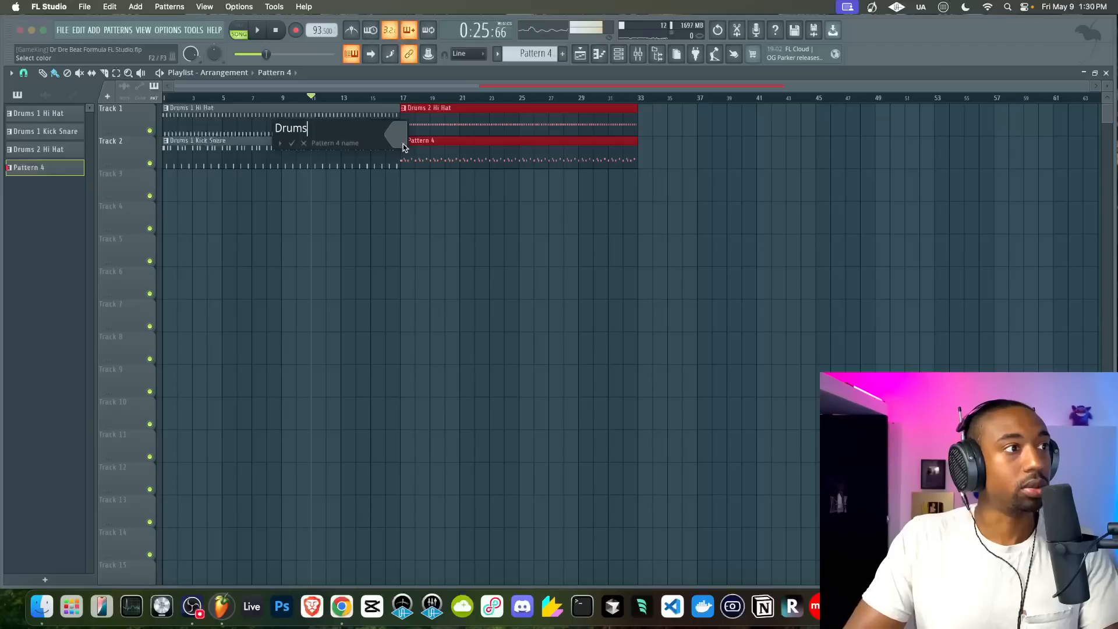
{"action": "type", "text": "Drums 2 Kick Snare"}
{"action": "key", "text": "Return"}
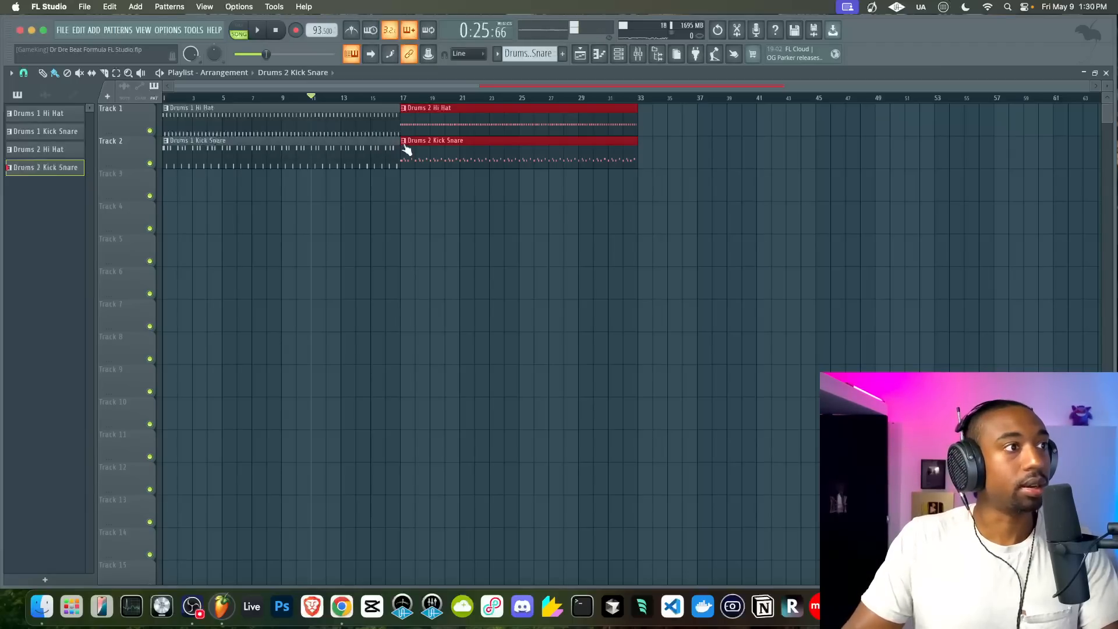
Play the arrangement from bar 17 and from bar 13 to compare the two drum sections
{"action": "left_click", "coordinate": [402, 98]}
{"action": "key", "text": "space"}
{"action": "left_click", "coordinate": [408, 213], "text": "super"}
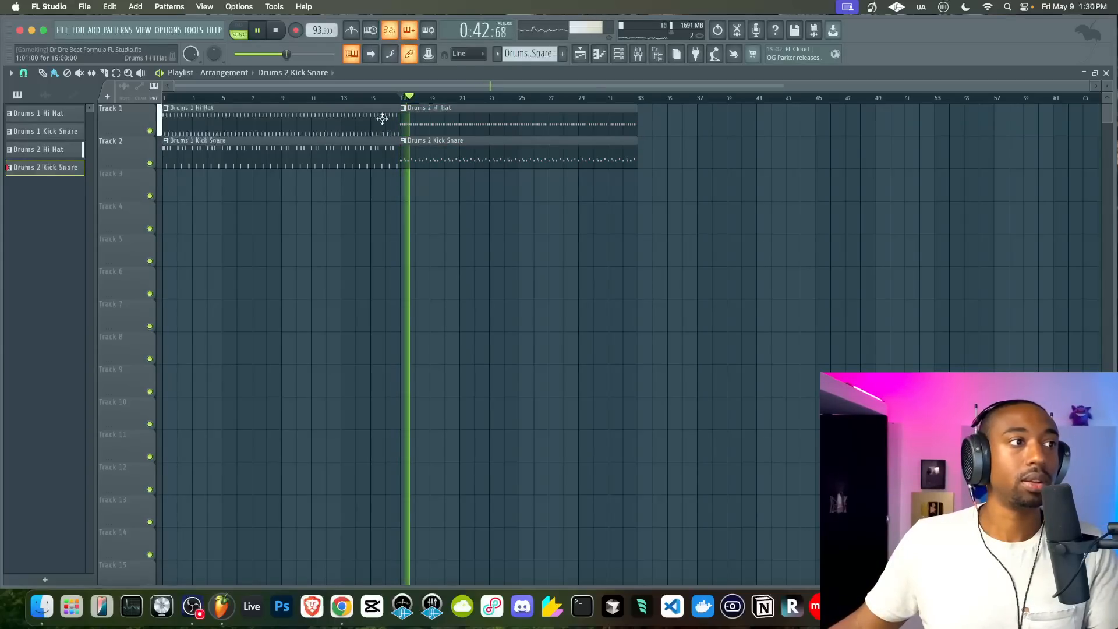
{"action": "left_click", "coordinate": [343, 99]}
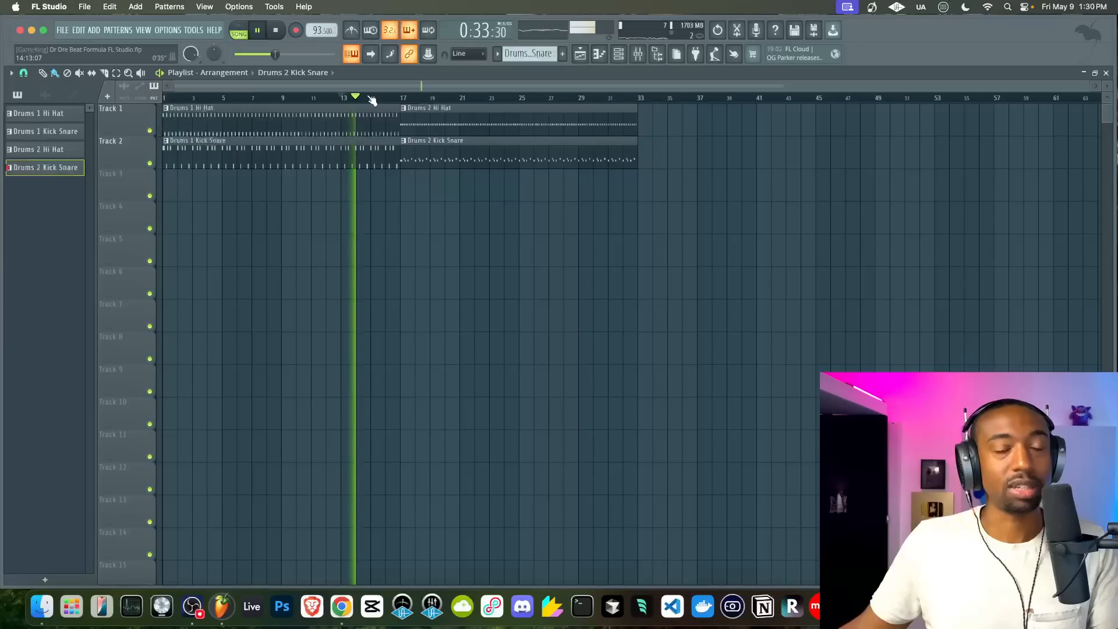
{"action": "left_click", "coordinate": [404, 98]}
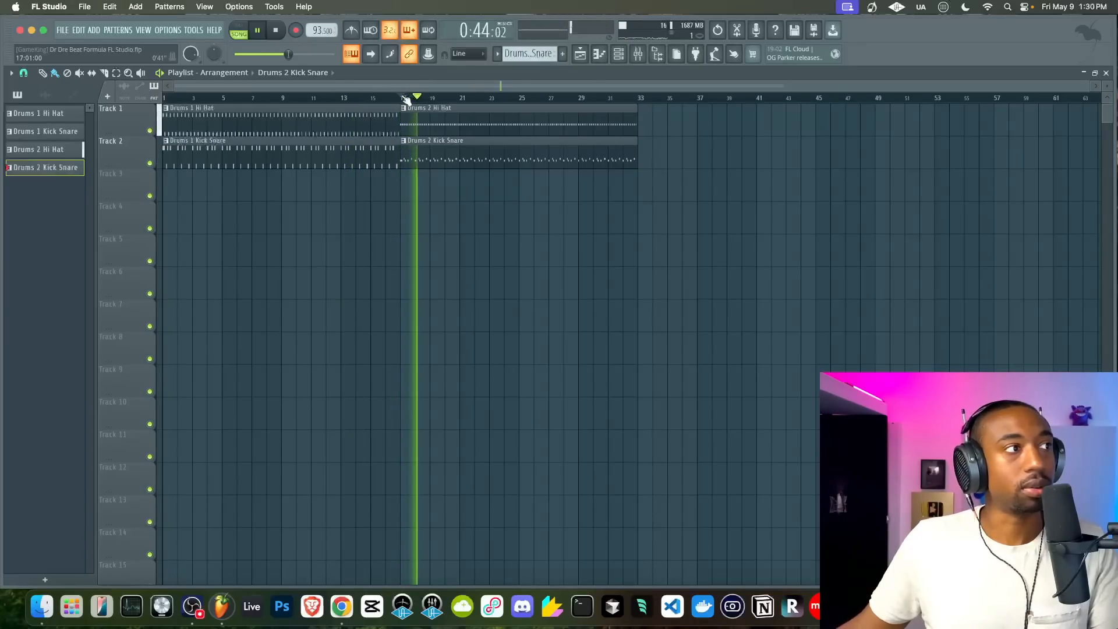
{"action": "key", "text": "space"}
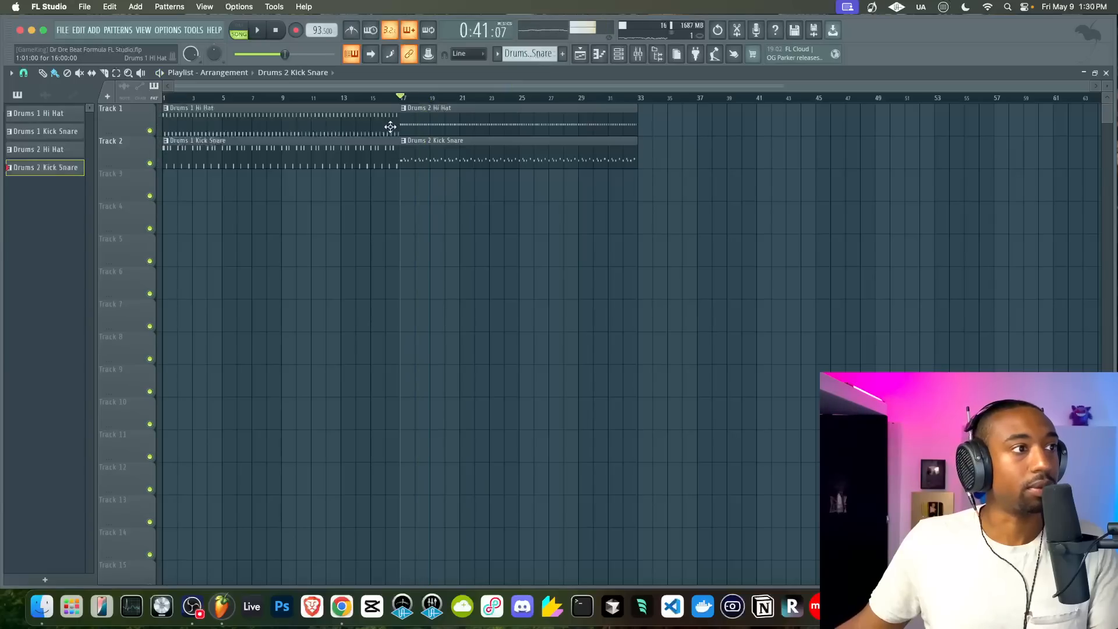
Move the two Drums 2 clips to the start of Tracks 3 and 4, and mute the two Drums 1 clips
{"action": "left_click_drag", "start_coordinate": [379, 156], "coordinate": [337, 107]}
{"action": "left_click_drag", "start_coordinate": [421, 202], "coordinate": [168, 181]}
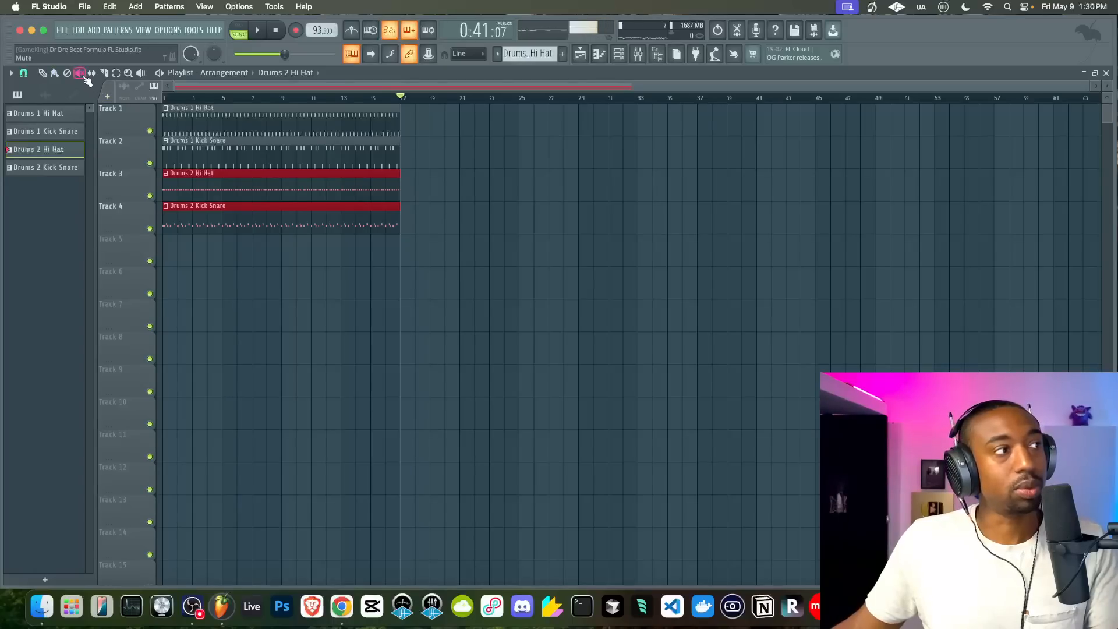
{"action": "left_click_drag", "start_coordinate": [200, 132], "coordinate": [198, 143]}
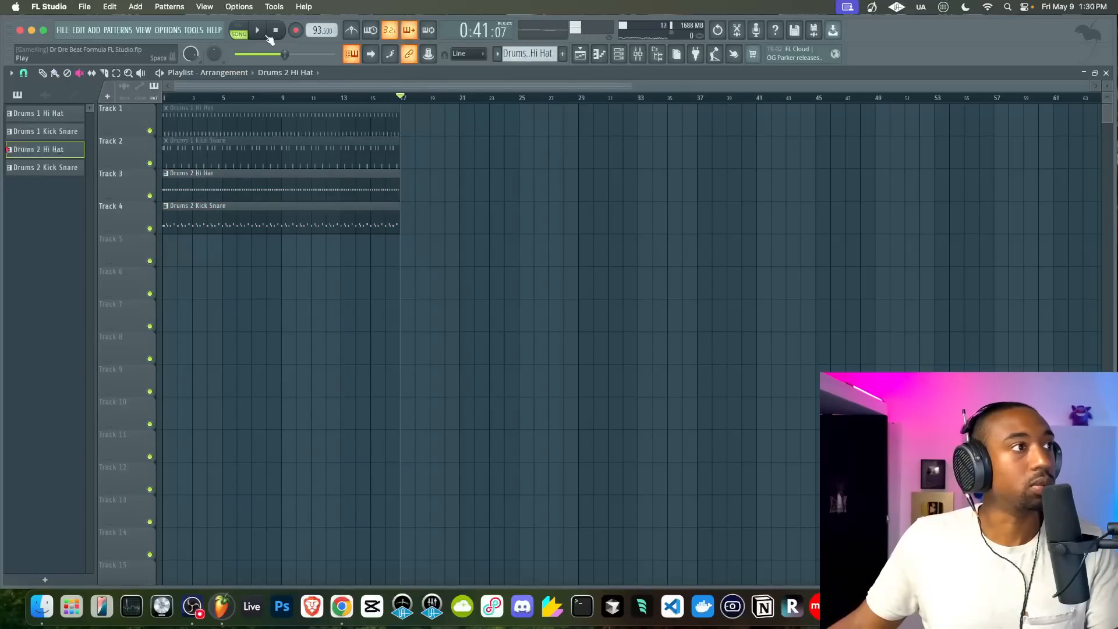
{"action": "left_click", "coordinate": [276, 32]}
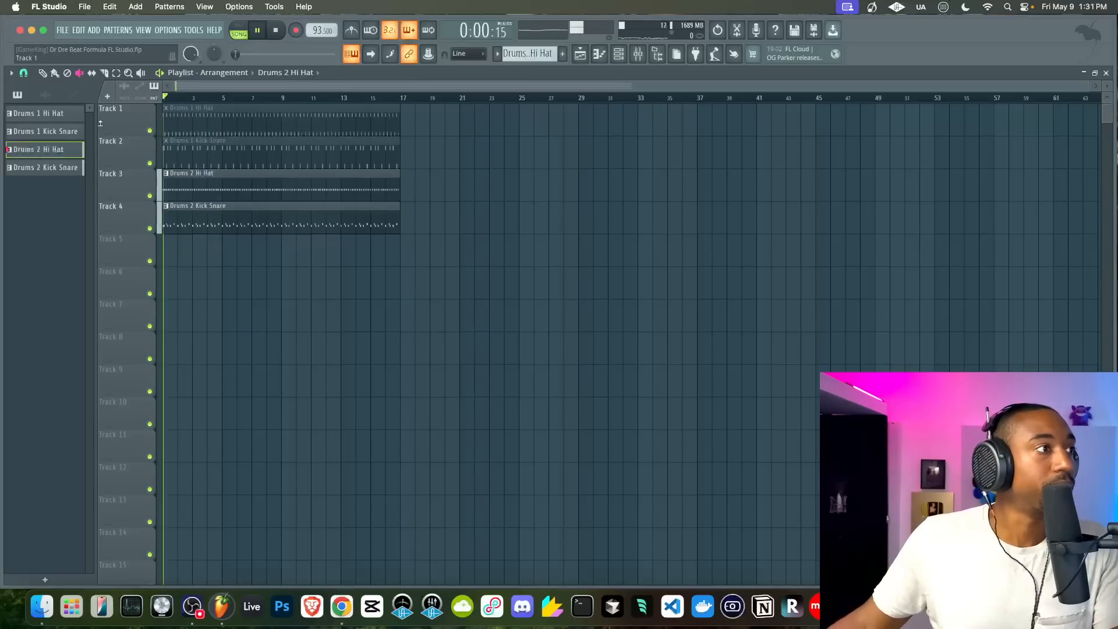
Rename Track 2 to "Drums 1" and group it with the track above
{"action": "double_click", "coordinate": [124, 142]}
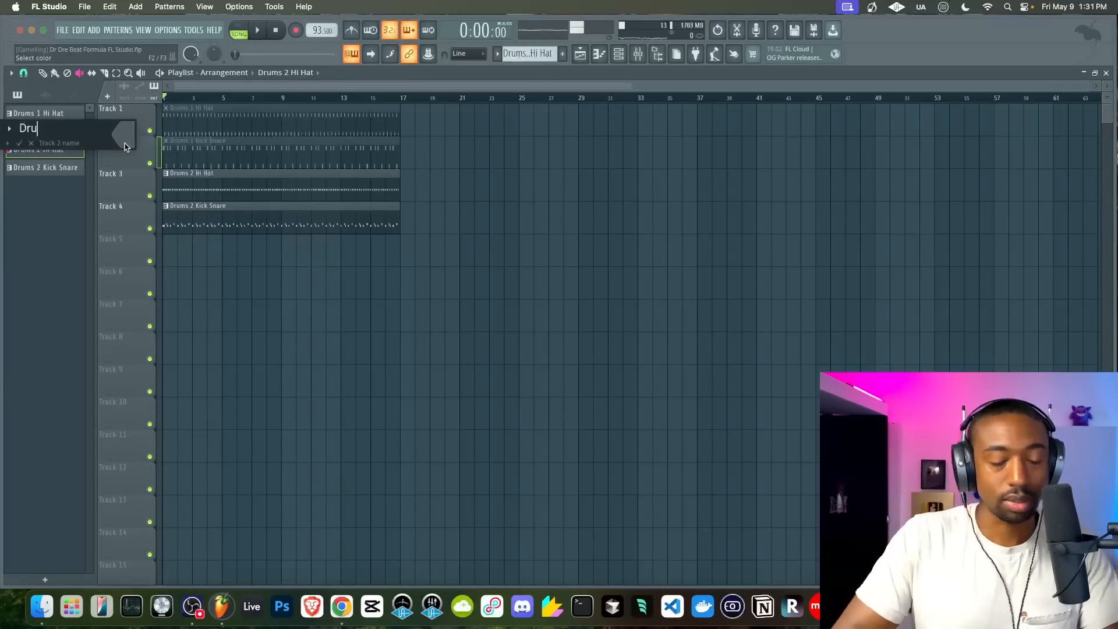
{"action": "type", "text": "Drums 1"}
{"action": "key", "text": "Return"}
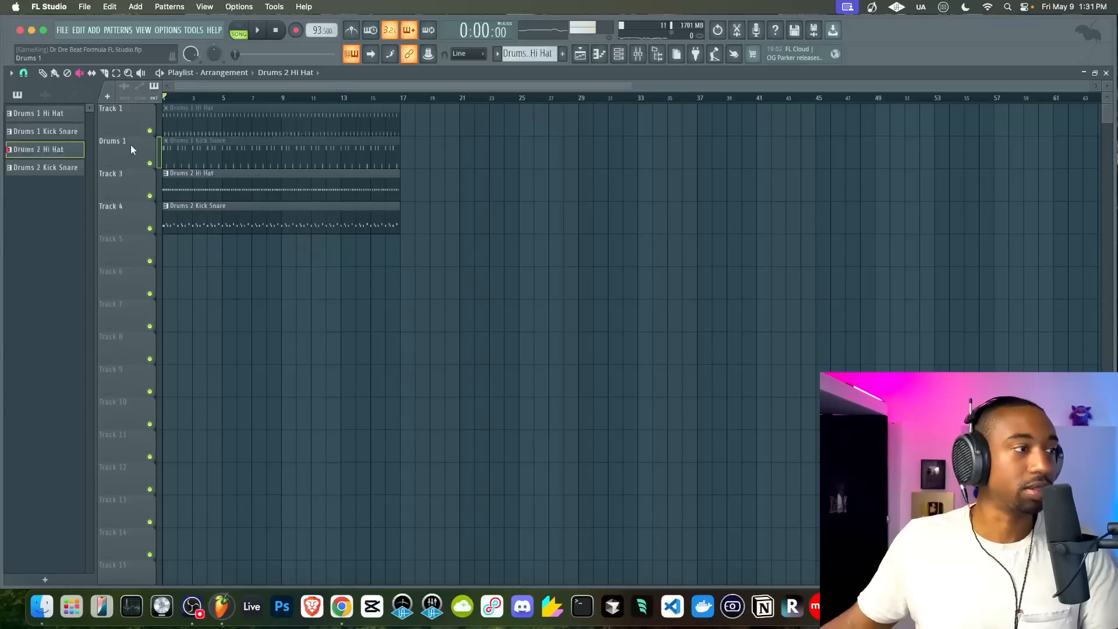
{"action": "right_click", "coordinate": [131, 146]}
{"action": "left_click", "coordinate": [159, 277]}
Rename Track 1 to "Drums 1"
{"action": "right_click", "coordinate": [121, 112]}
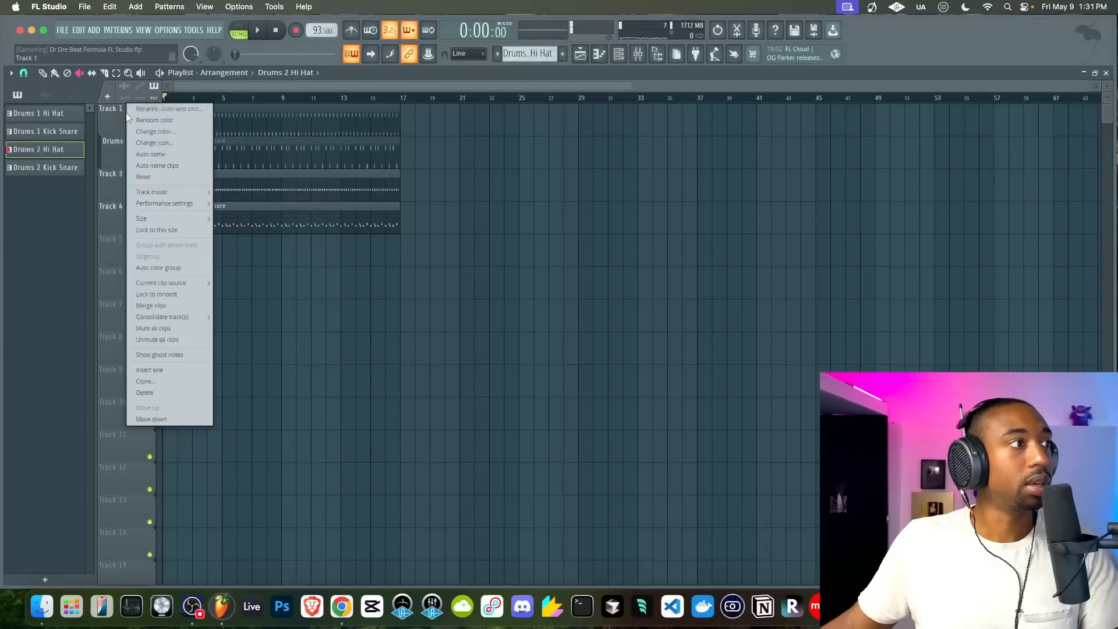
{"action": "left_click", "coordinate": [126, 112]}
{"action": "type", "text": "Drums"}
{"action": "key", "text": "Return"}
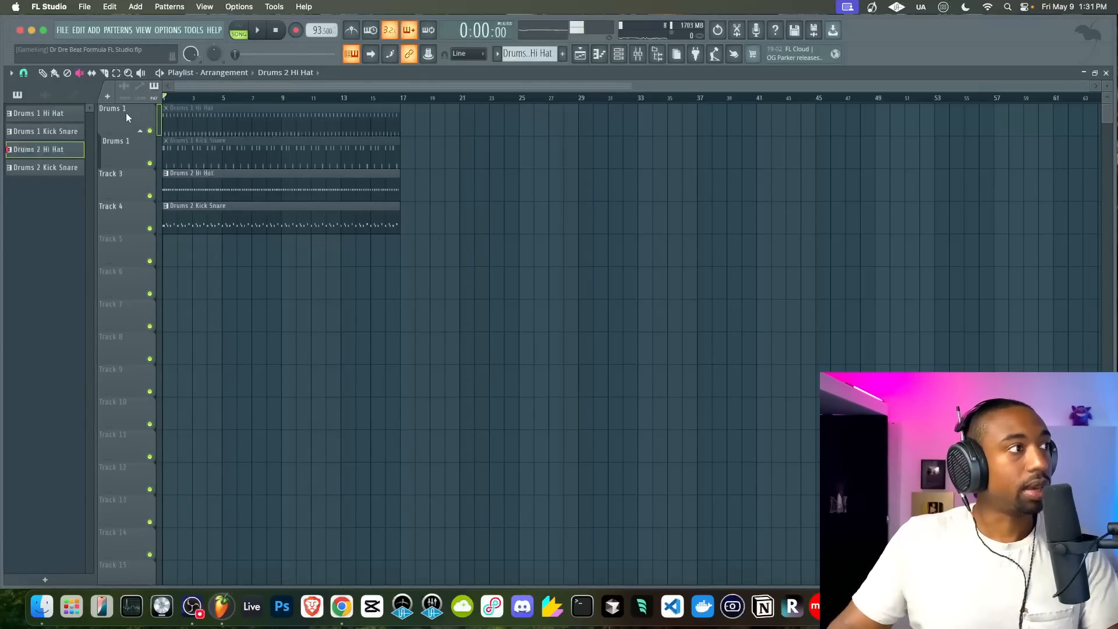
Collapse the Drums 1 track group and shrink its parent track to minimal height while the arrangement plays
{"action": "left_click", "coordinate": [140, 130]}
{"action": "key", "text": "space"}
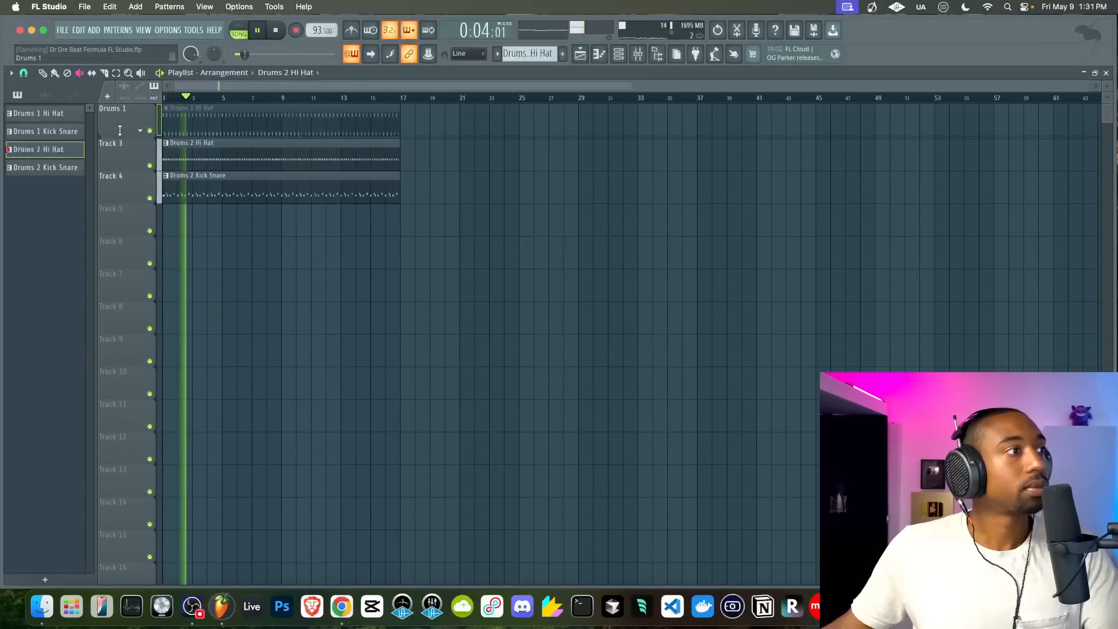
{"action": "left_click_drag", "start_coordinate": [114, 136], "coordinate": [117, 100]}
Switch the playlist back to the Draw tool, save the project and stop playback
{"action": "left_click", "coordinate": [43, 72]}
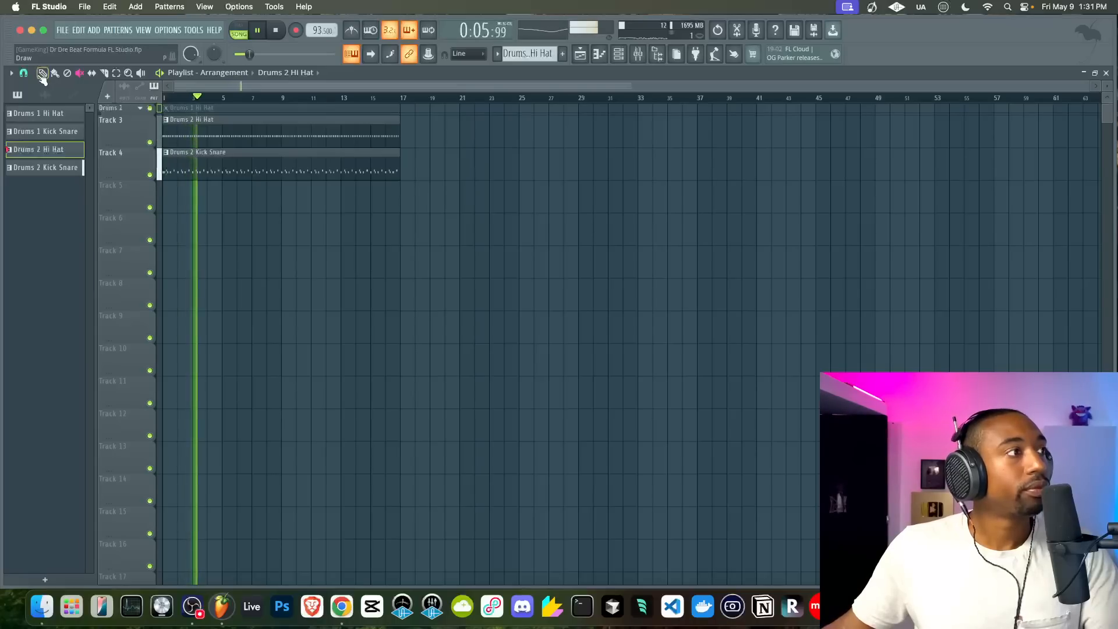
{"action": "key", "text": "super+s"}
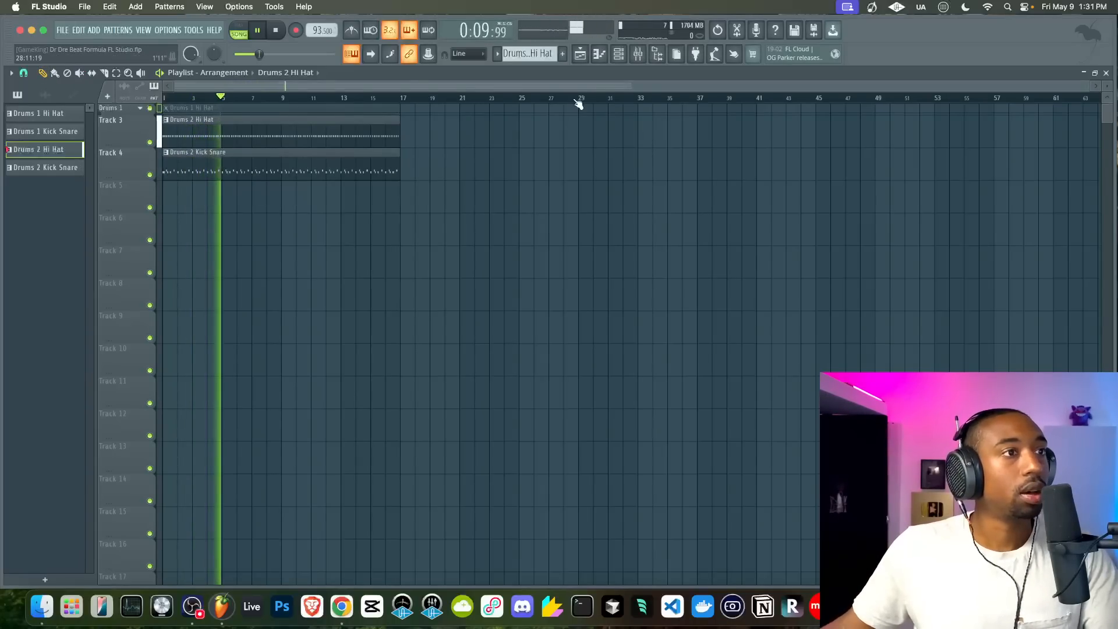
{"action": "key", "text": "space"}
Show the channel rack and the mixer, select the DRUMBREAKIO1 channel and briefly play the drums
{"action": "left_click", "coordinate": [619, 54]}
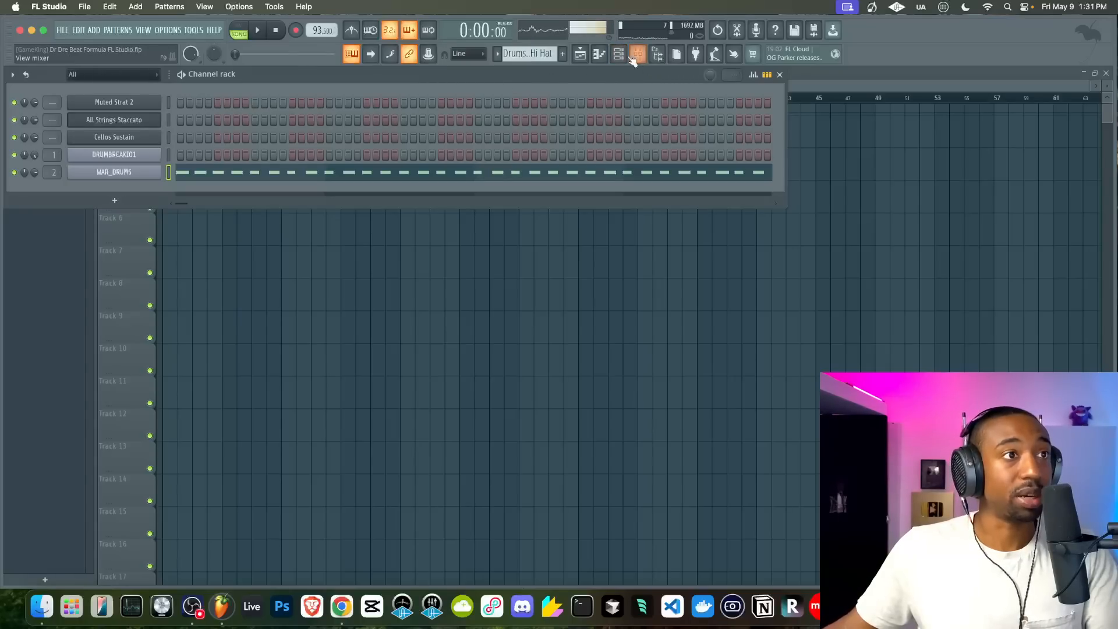
{"action": "left_click", "coordinate": [621, 56]}
{"action": "left_click", "coordinate": [621, 55]}
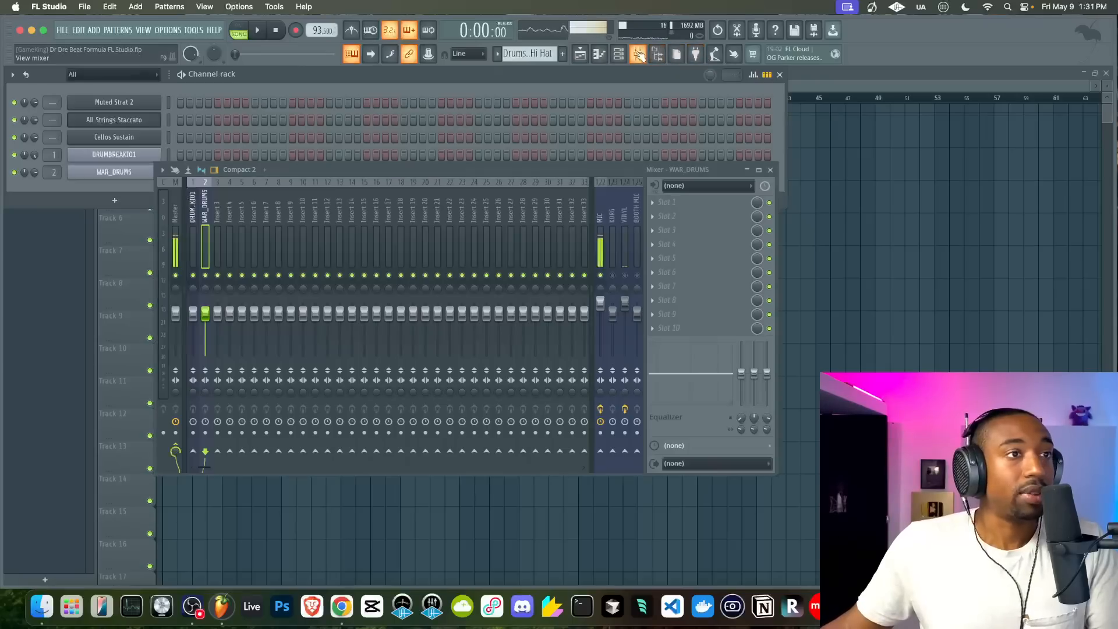
{"action": "key", "text": "F9"}
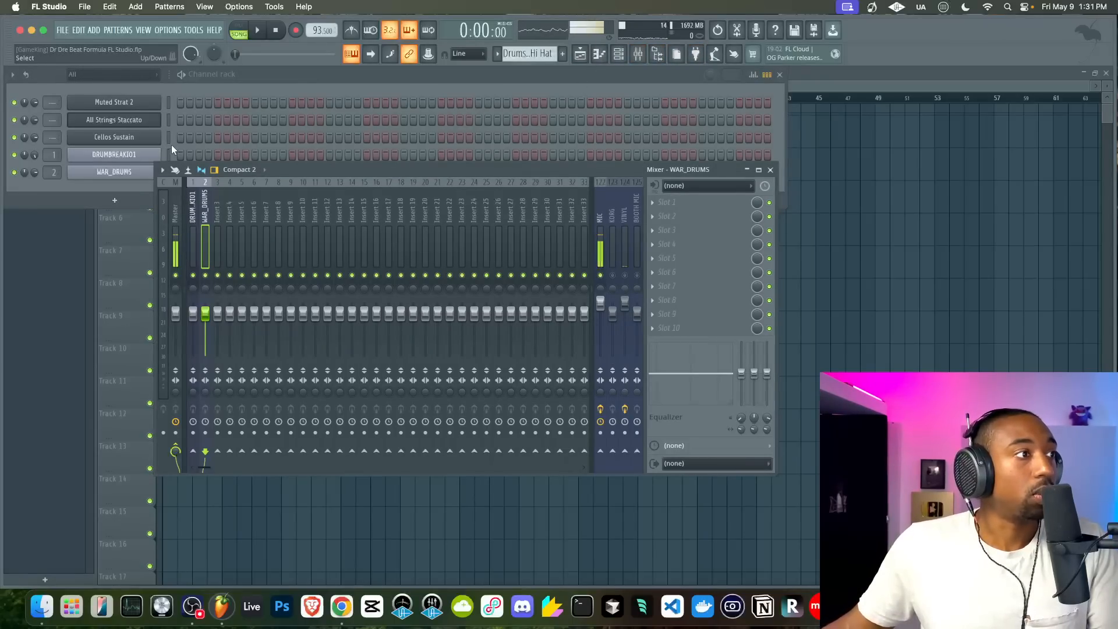
{"action": "left_click", "coordinate": [170, 148]}
{"action": "left_click", "coordinate": [663, 411]}
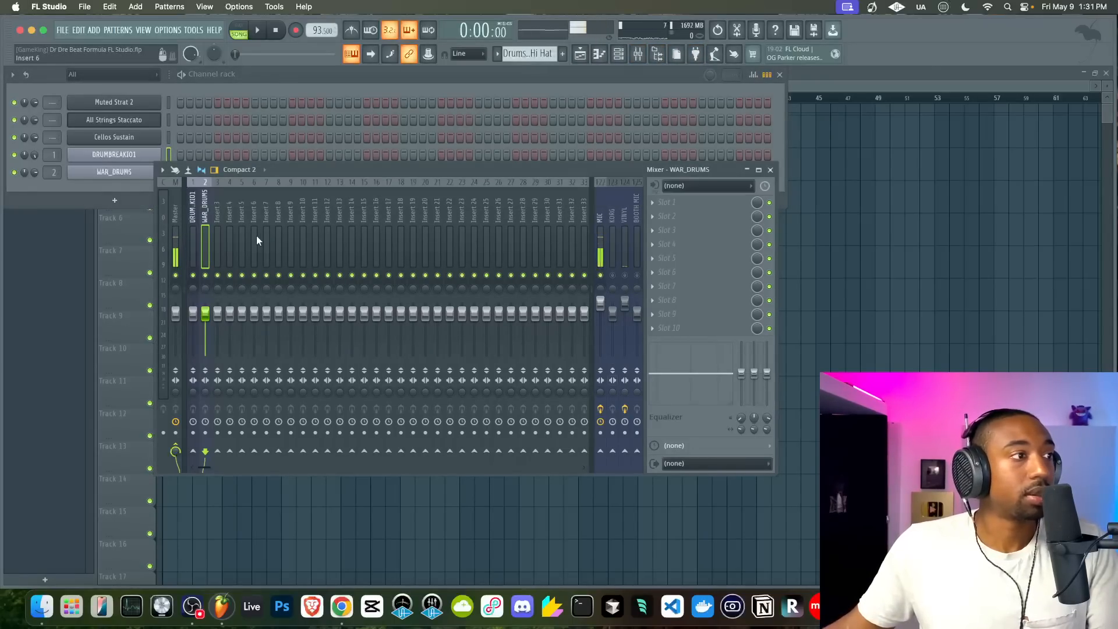
{"action": "key", "text": "space"}
{"action": "key", "text": "space"}
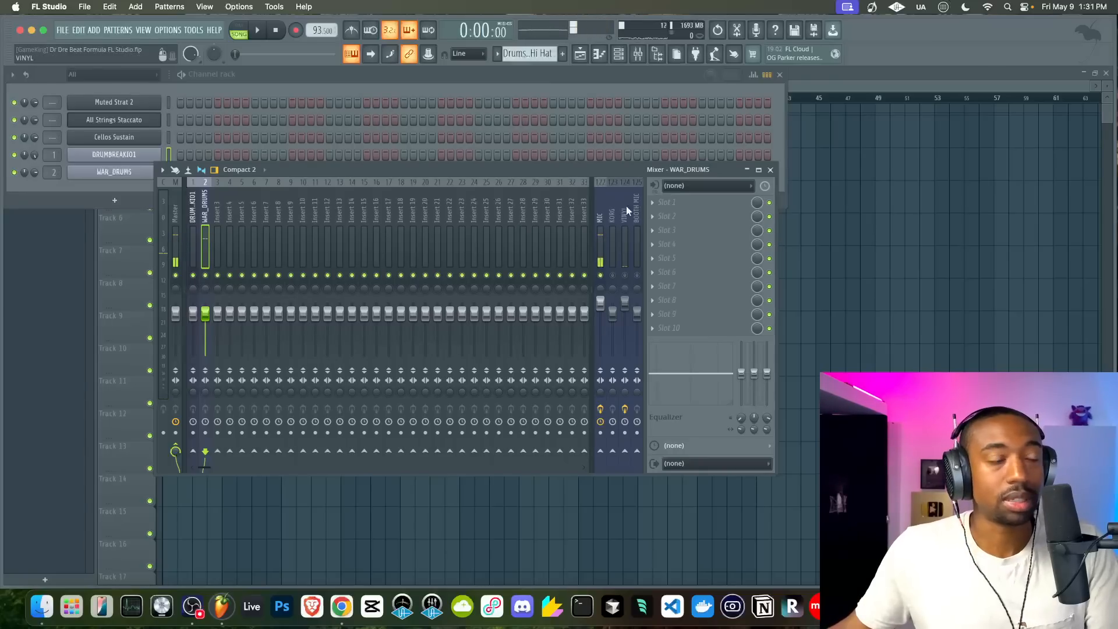
Load Genome as an effect on the WAR_DRUMS mixer track and remove every module from its default chain
{"action": "left_click", "coordinate": [662, 208]}
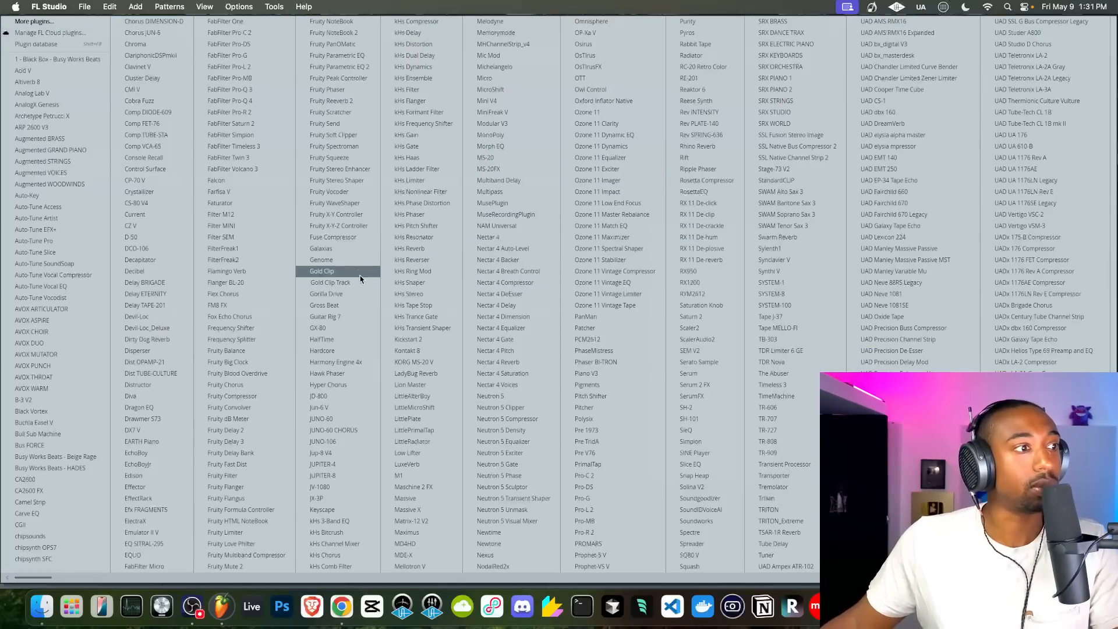
{"action": "left_click", "coordinate": [354, 256]}
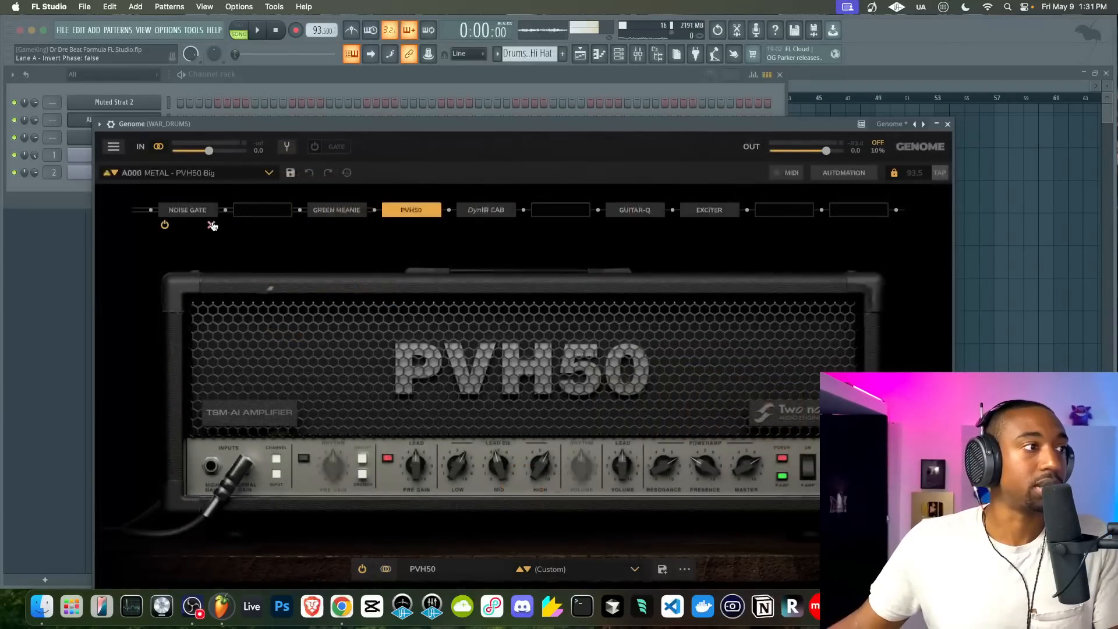
{"action": "left_click", "coordinate": [212, 226]}
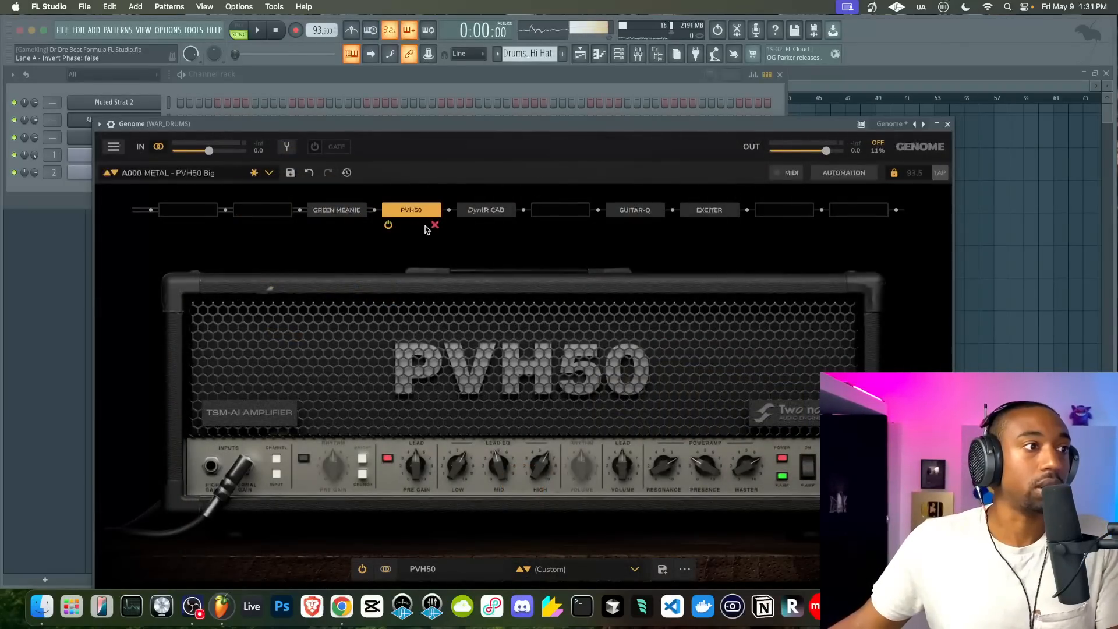
{"action": "left_click", "coordinate": [436, 226]}
{"action": "left_click", "coordinate": [363, 226]}
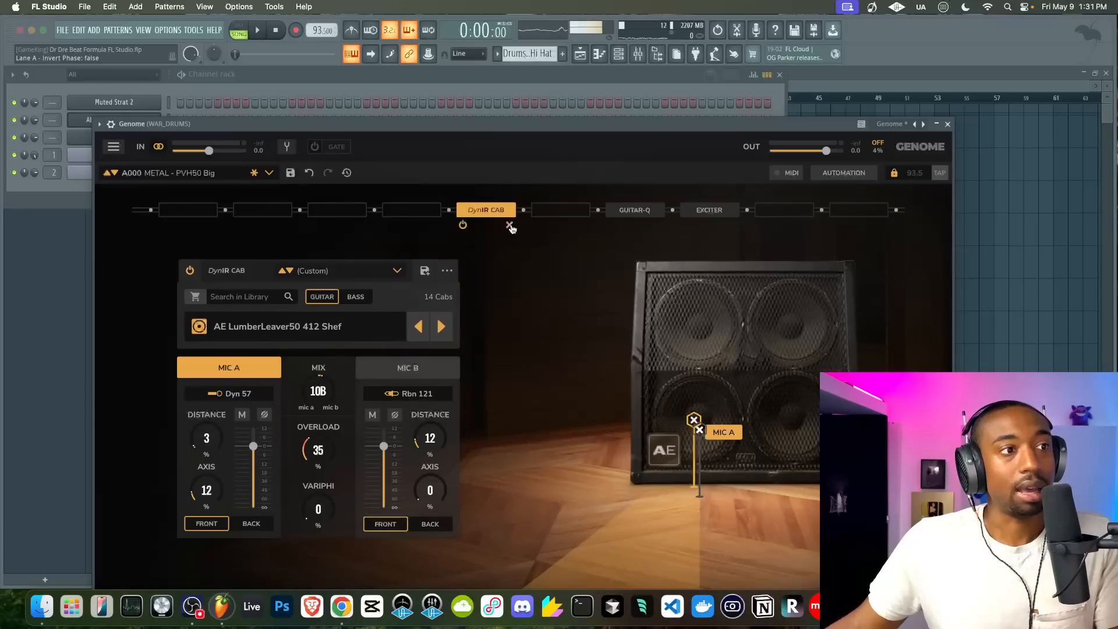
{"action": "left_click", "coordinate": [510, 225]}
{"action": "left_click", "coordinate": [660, 226]}
{"action": "left_click", "coordinate": [734, 225]}
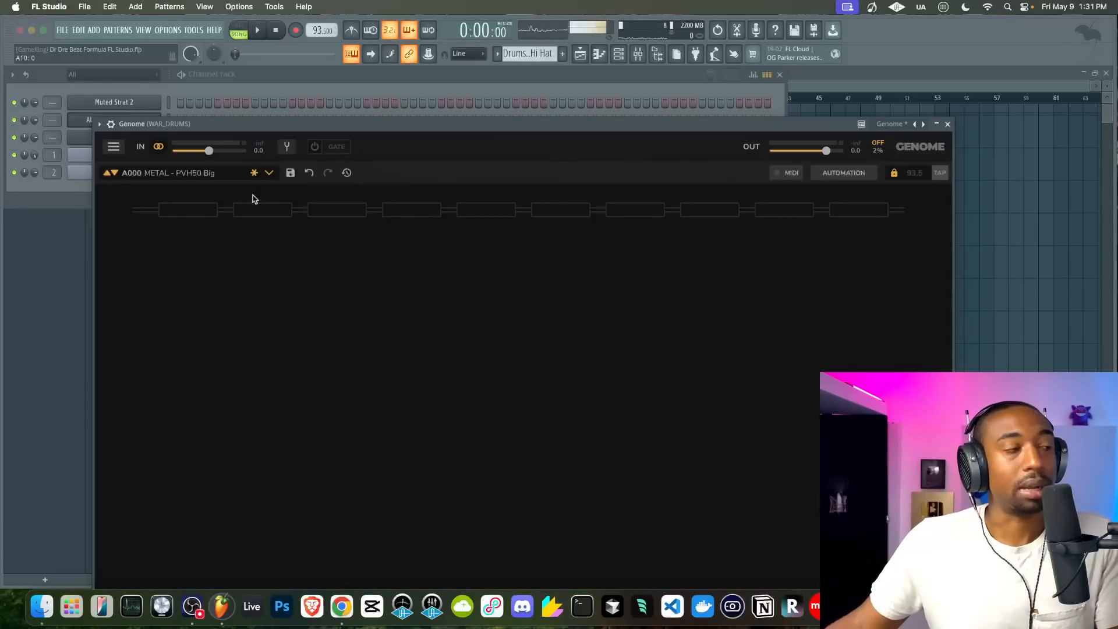
Add the CODEX amplifier to Genome's first chain slot and switch it to stereo
{"action": "left_click", "coordinate": [188, 209]}
{"action": "mouse_move", "coordinate": [202, 295]}
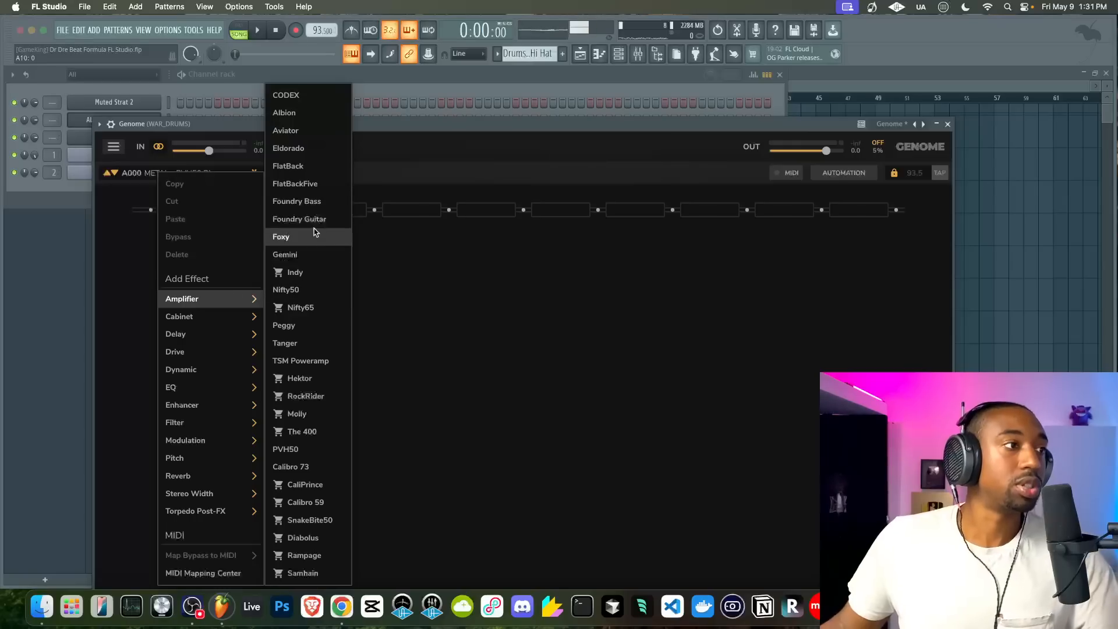
{"action": "left_click", "coordinate": [287, 95]}
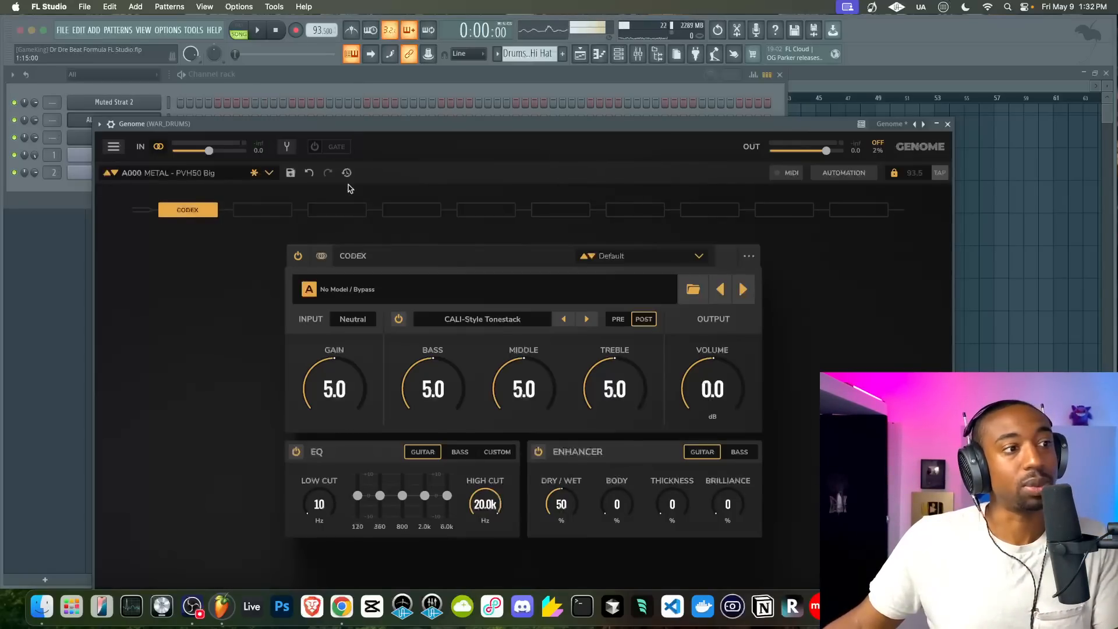
{"action": "left_click", "coordinate": [321, 255]}
{"action": "left_click", "coordinate": [348, 285]}
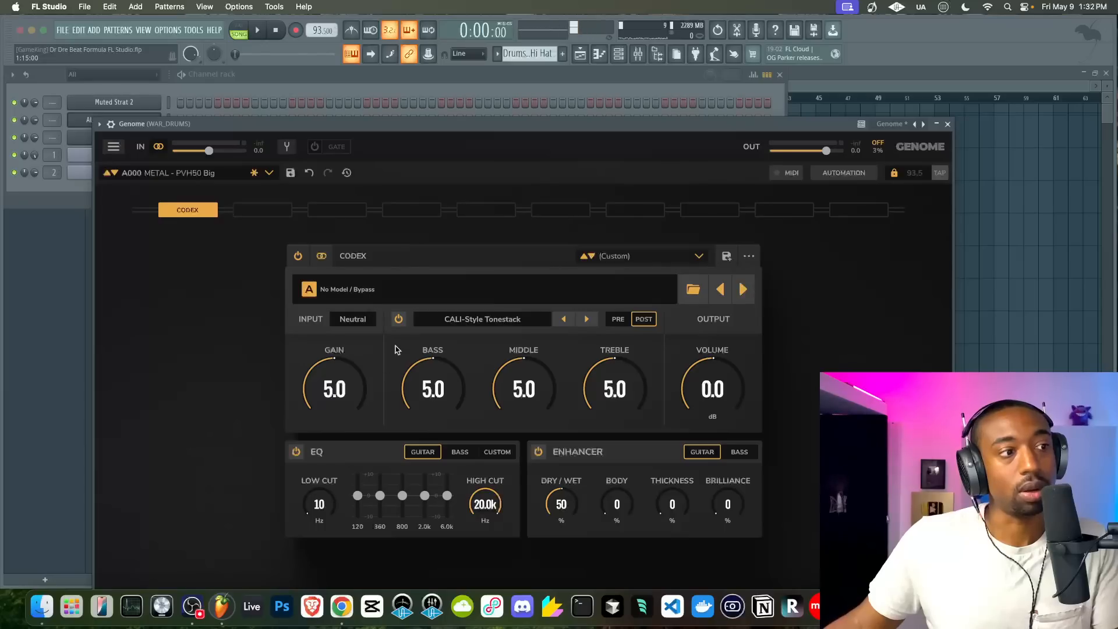
Turn off the tonestack, EQ and Enhancer sections of CODEX
{"action": "left_click", "coordinate": [398, 319]}
{"action": "left_click", "coordinate": [296, 452]}
{"action": "left_click", "coordinate": [540, 453]}
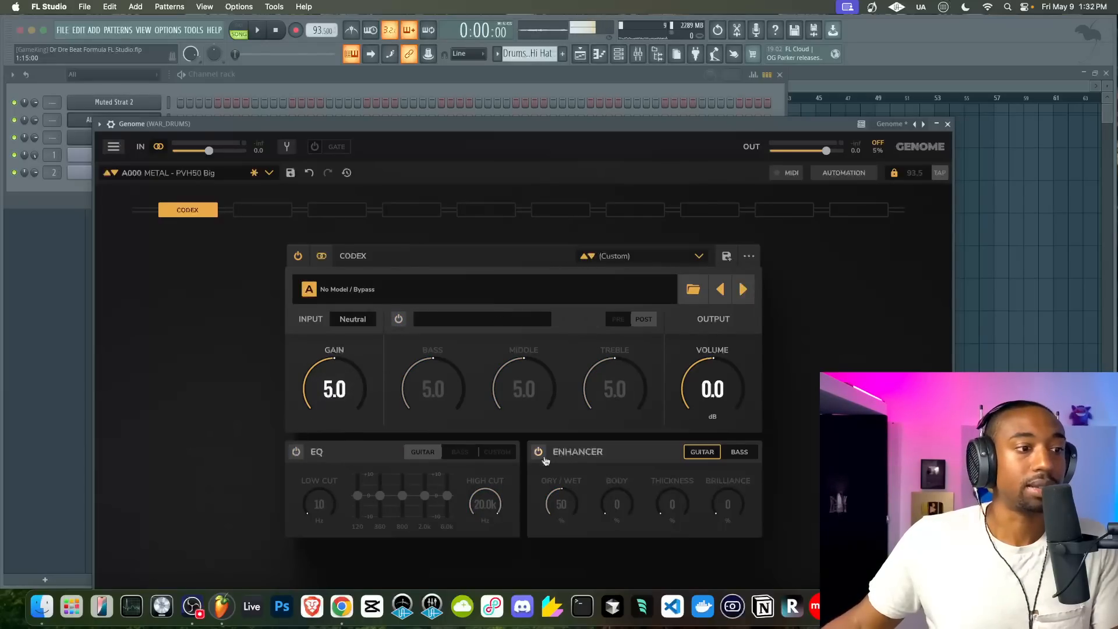
Load the model A4L 4k CONSOLE_LINE_UNITY.nam from the NAM sounds' AnalogX folder on the 2020 T7 drive into CODEX
{"action": "left_click", "coordinate": [693, 289]}
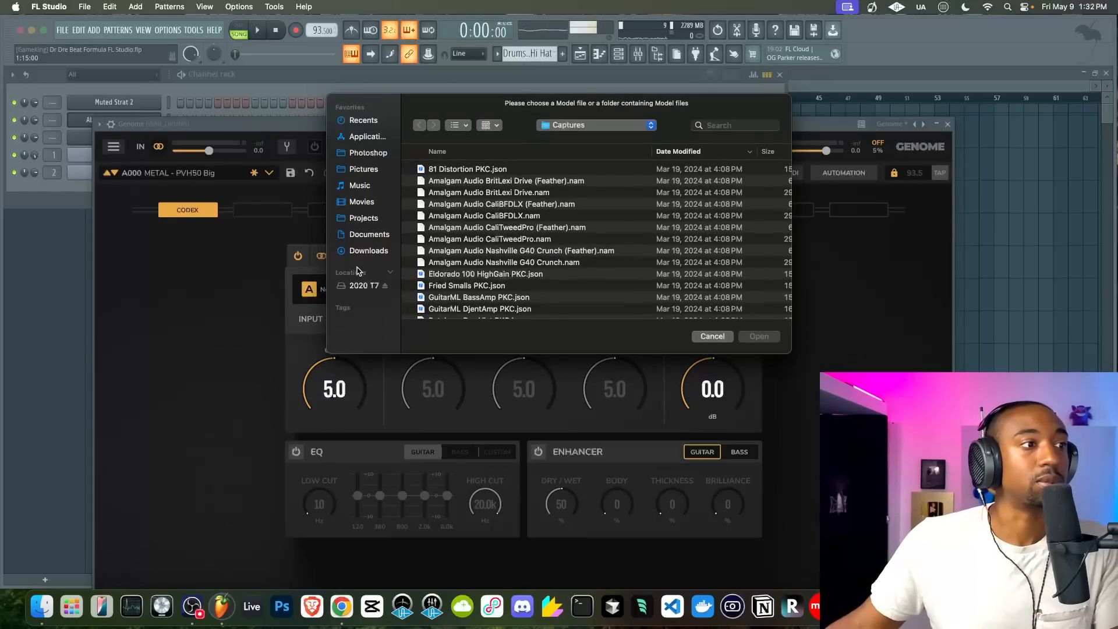
{"action": "left_click", "coordinate": [359, 286]}
{"action": "double_click", "coordinate": [454, 170]}
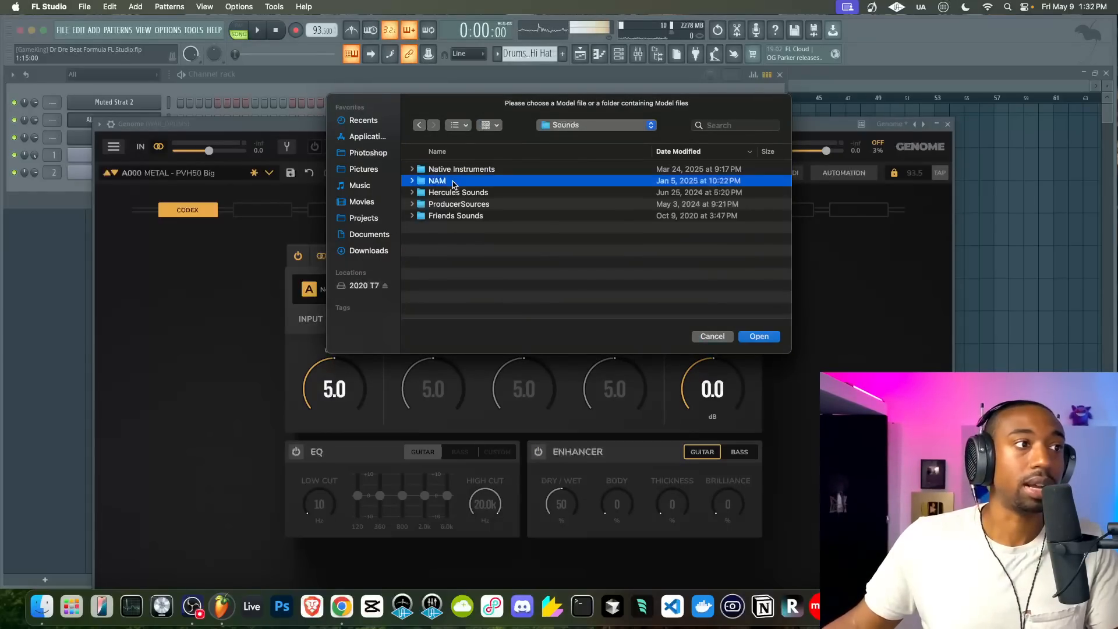
{"action": "double_click", "coordinate": [452, 180]}
{"action": "double_click", "coordinate": [453, 181]}
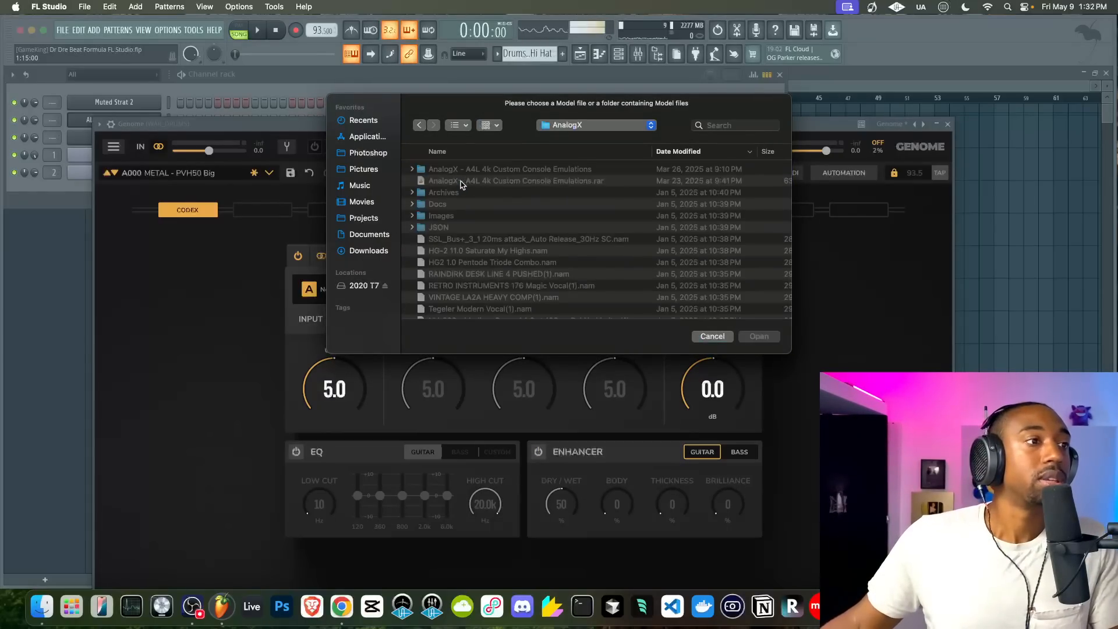
{"action": "left_click", "coordinate": [579, 151]}
{"action": "left_click", "coordinate": [494, 181]}
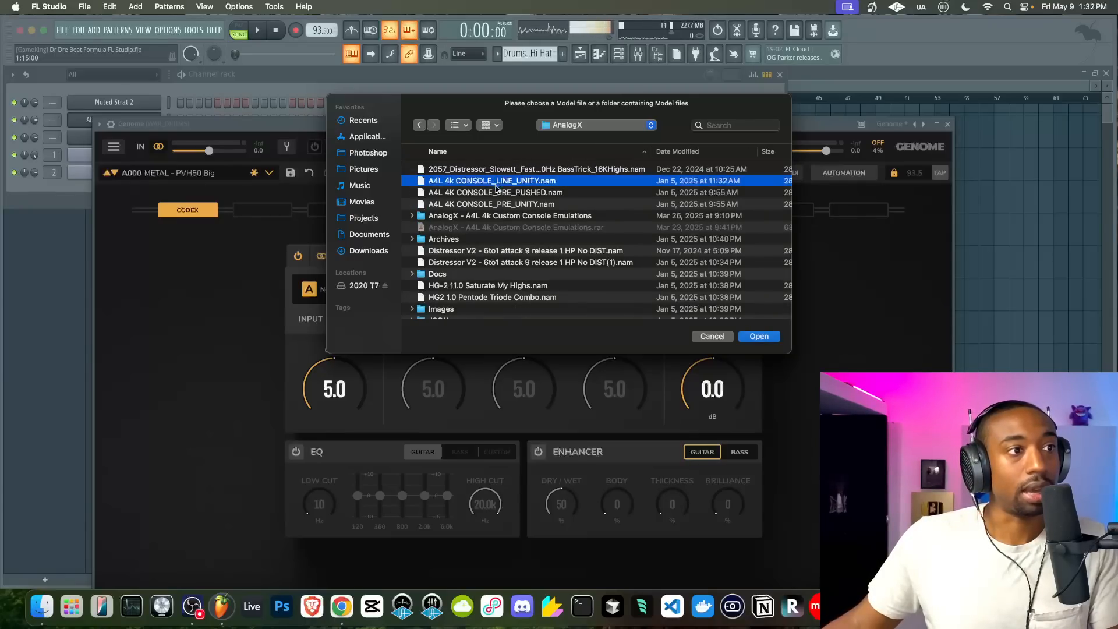
{"action": "left_click", "coordinate": [759, 337]}
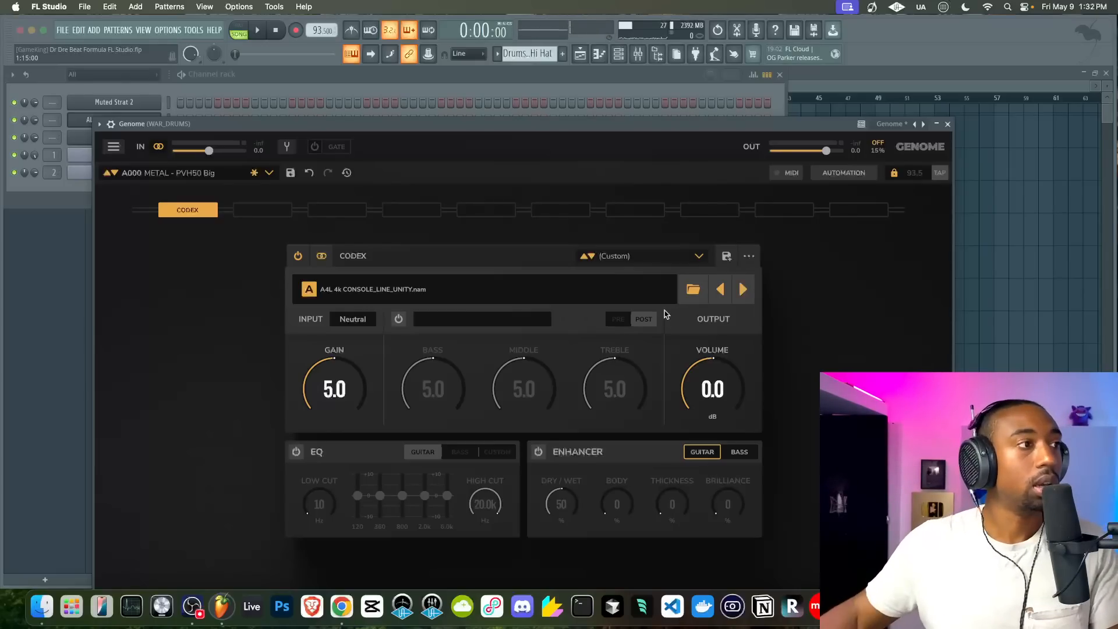
During playback, raise the CODEX gain to 9.1 and lower its output volume to -8.5 dB
{"action": "mouse_move", "coordinate": [426, 124]}
{"action": "left_mouse_down"}
{"action": "mouse_move", "coordinate": [424, 187]}
{"action": "mouse_move", "coordinate": [417, 109]}
{"action": "left_mouse_up"}
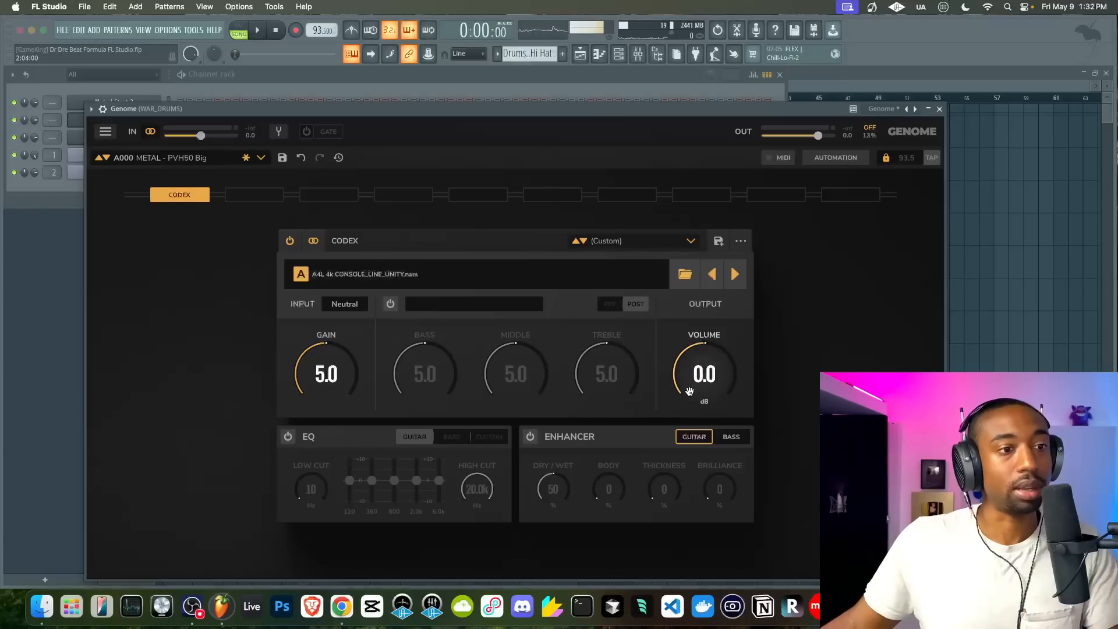
{"action": "left_click_drag", "start_coordinate": [702, 371], "coordinate": [703, 407]}
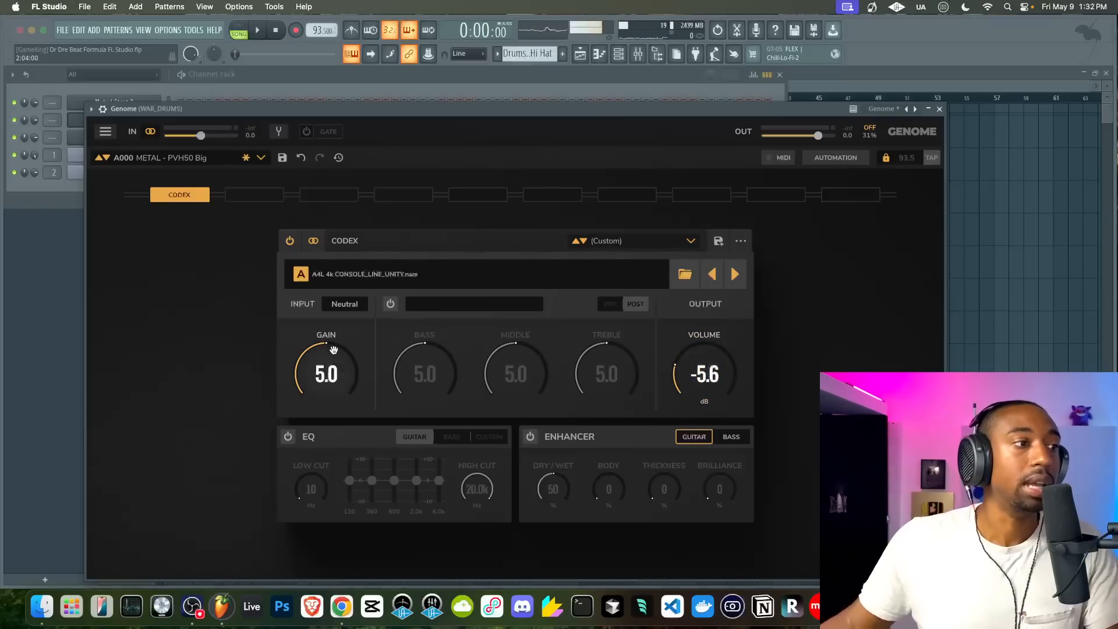
{"action": "key", "text": "space"}
{"action": "left_click_drag", "start_coordinate": [327, 367], "coordinate": [326, 338]}
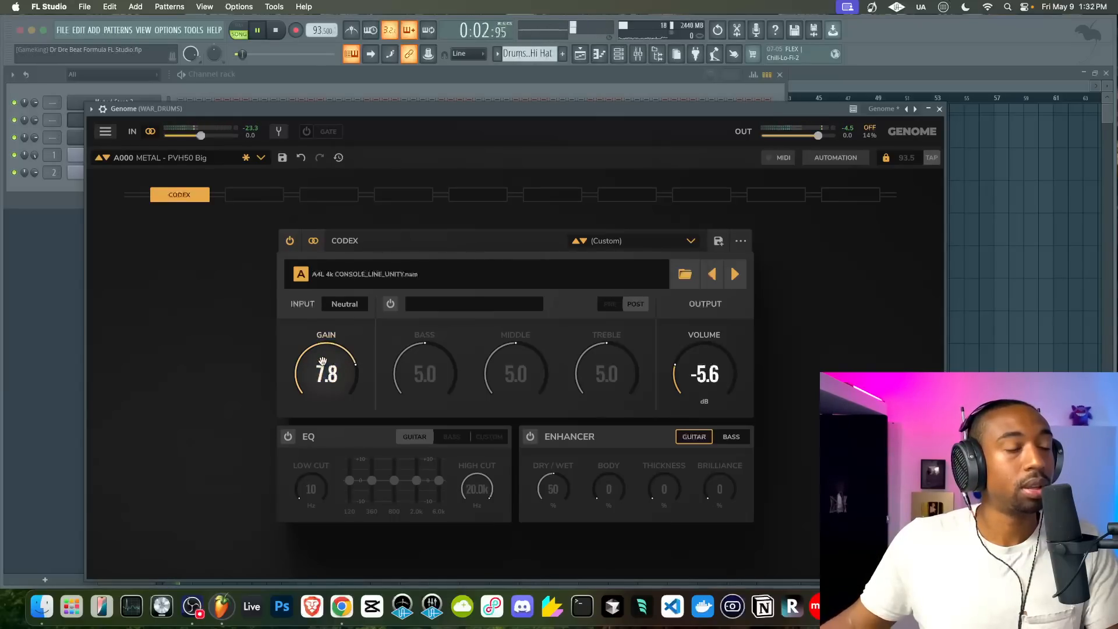
{"action": "left_click_drag", "start_coordinate": [704, 362], "coordinate": [702, 361]}
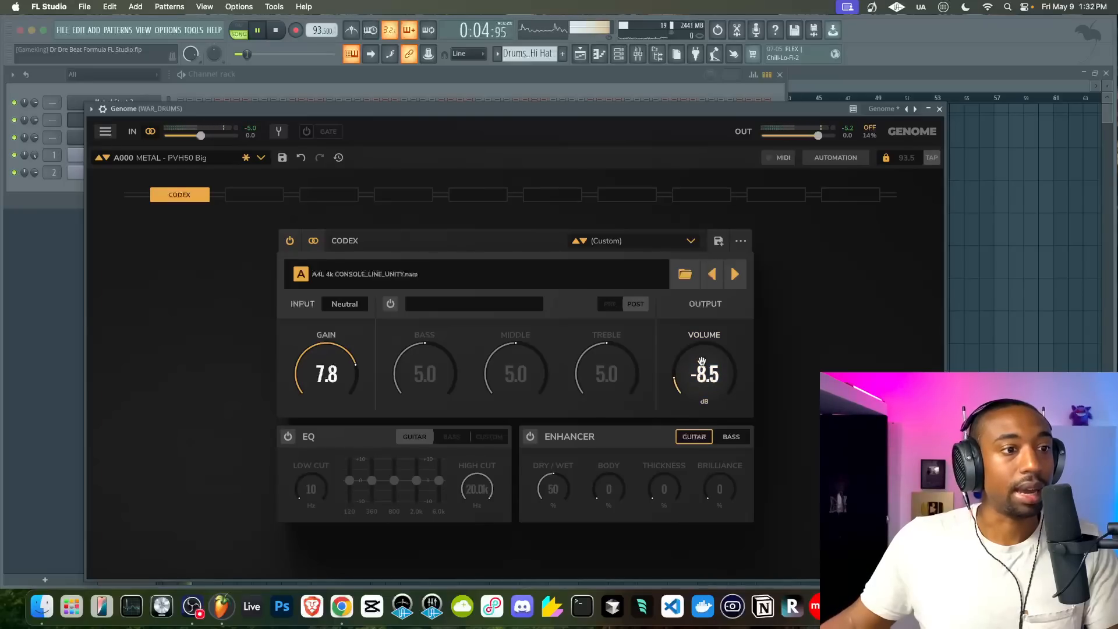
{"action": "left_click_drag", "start_coordinate": [326, 370], "coordinate": [326, 356]}
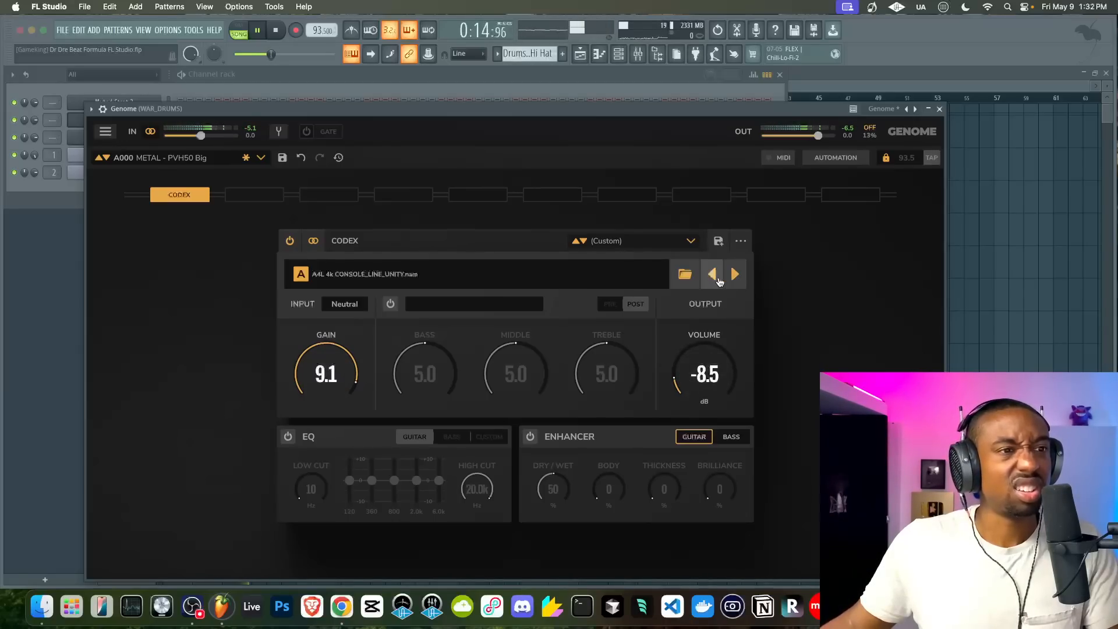
Switch CODEX to the model A4L 4K CONSOLE_PRE_PUSHED.nam, set its volume to -5.2 dB, and compare it against bypass before closing Genome
{"action": "left_click", "coordinate": [720, 282]}
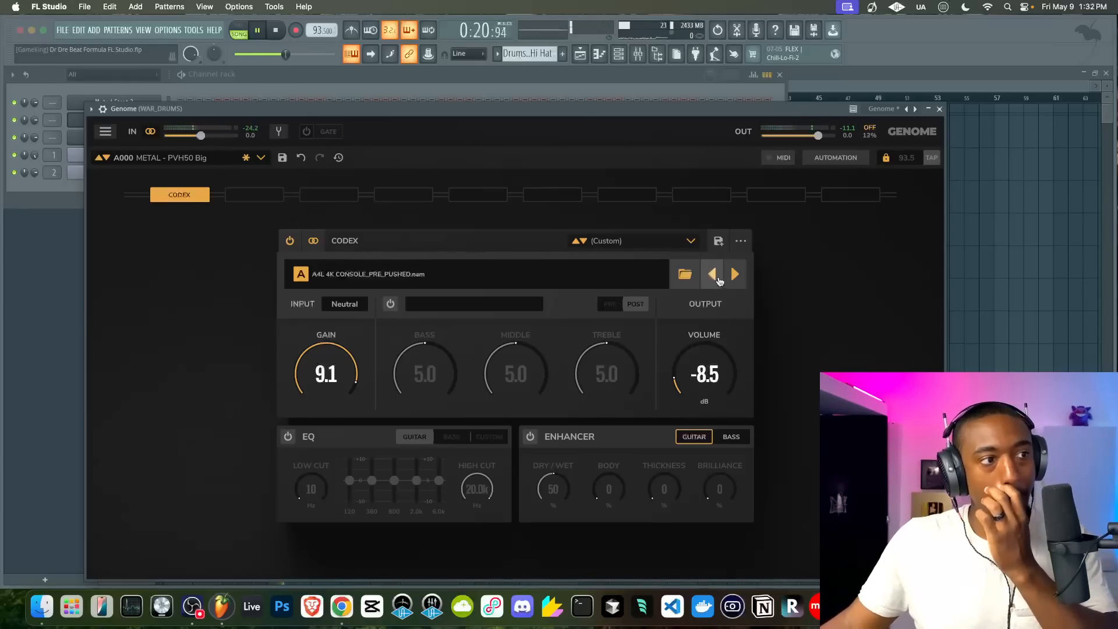
{"action": "left_click_drag", "start_coordinate": [694, 382], "coordinate": [692, 378]}
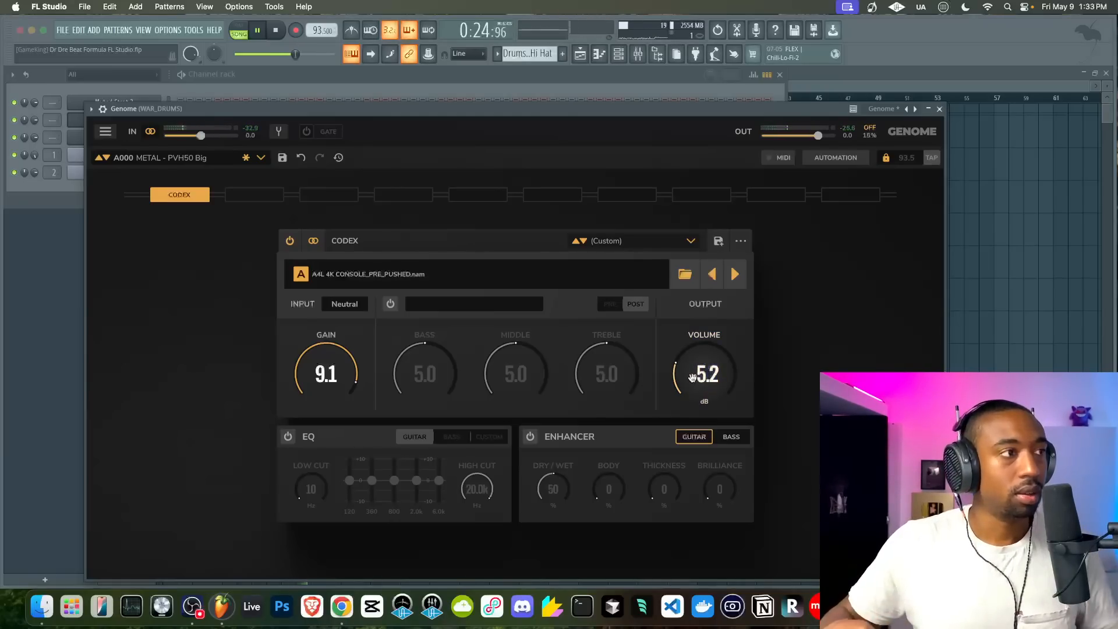
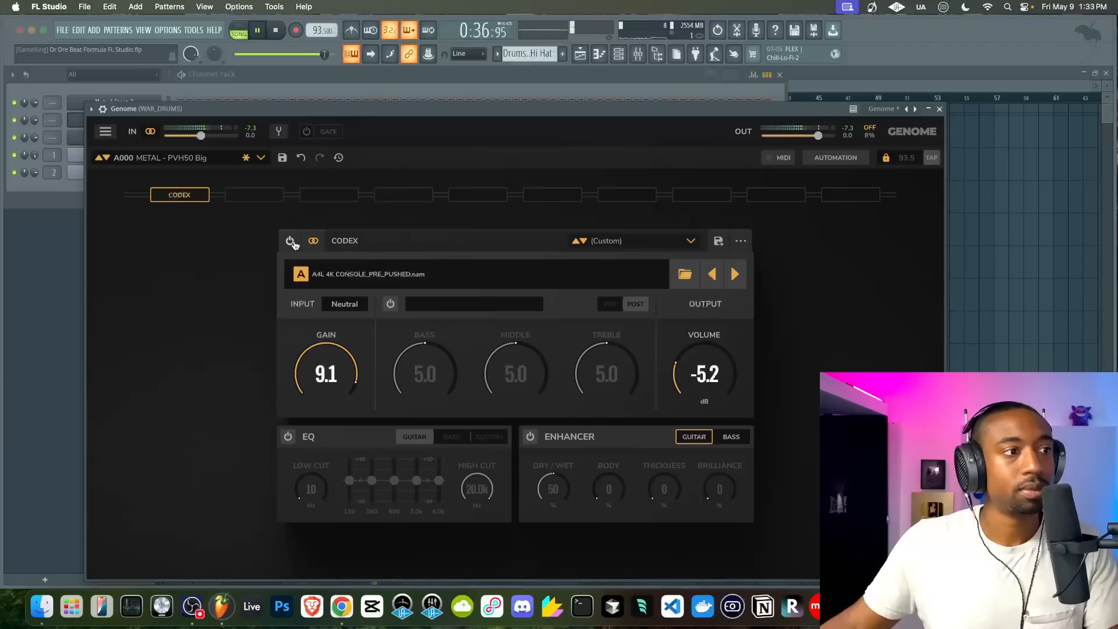
{"action": "left_click", "coordinate": [293, 241]}
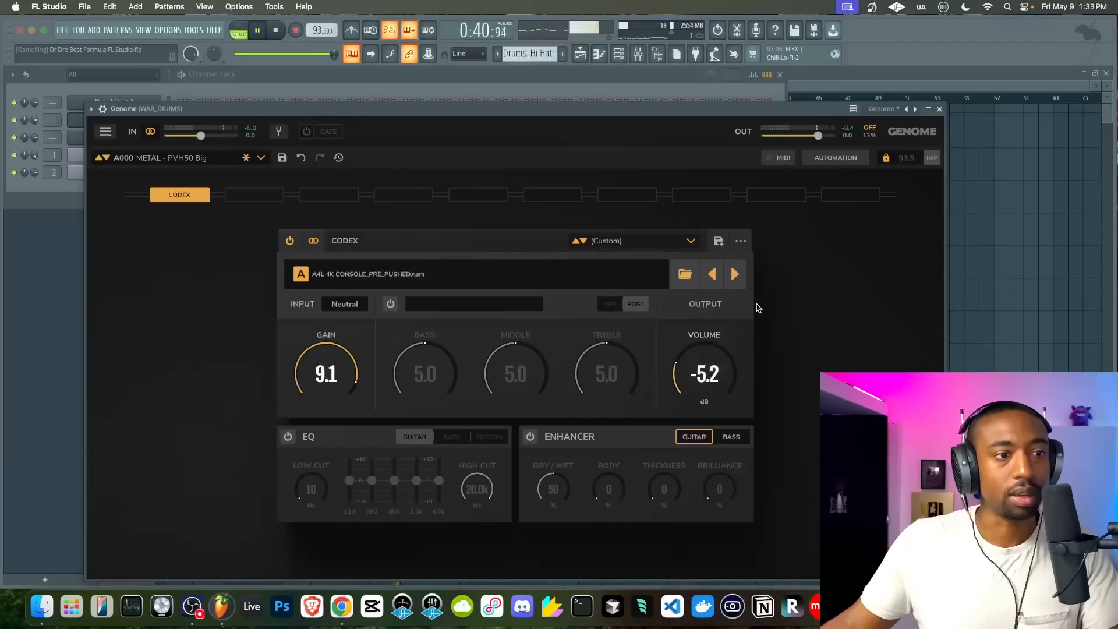
{"action": "key", "text": "space"}
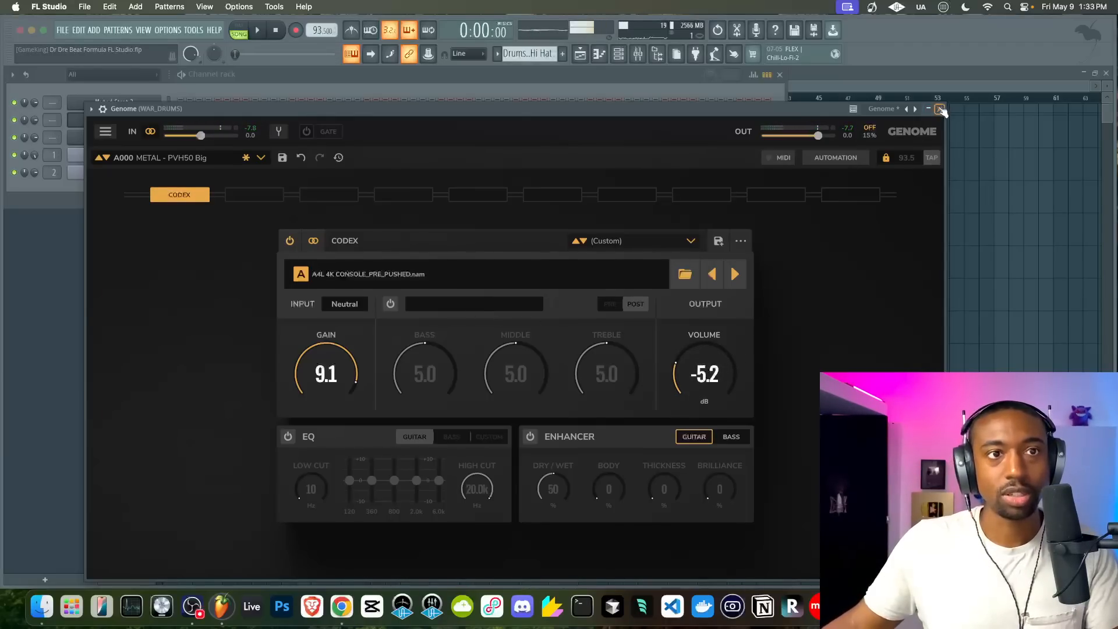
{"action": "left_click", "coordinate": [940, 108]}
Compare the drums with Genome on and off on the WAR_DRUMS mixer track, leaving Genome bypassed
{"action": "left_click", "coordinate": [770, 203]}
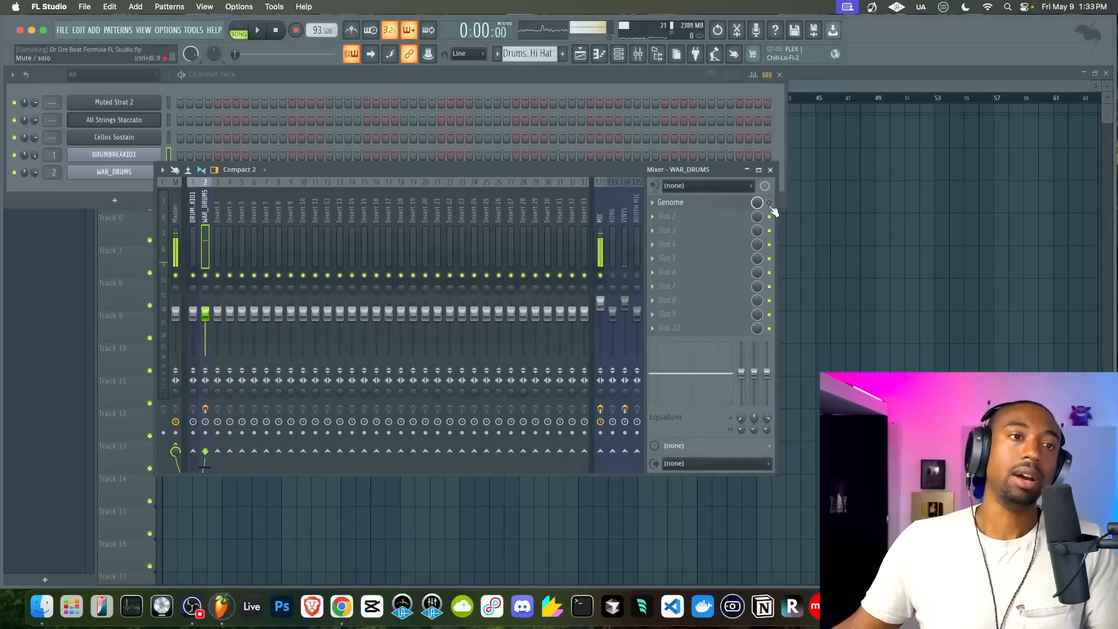
{"action": "left_click", "coordinate": [662, 85]}
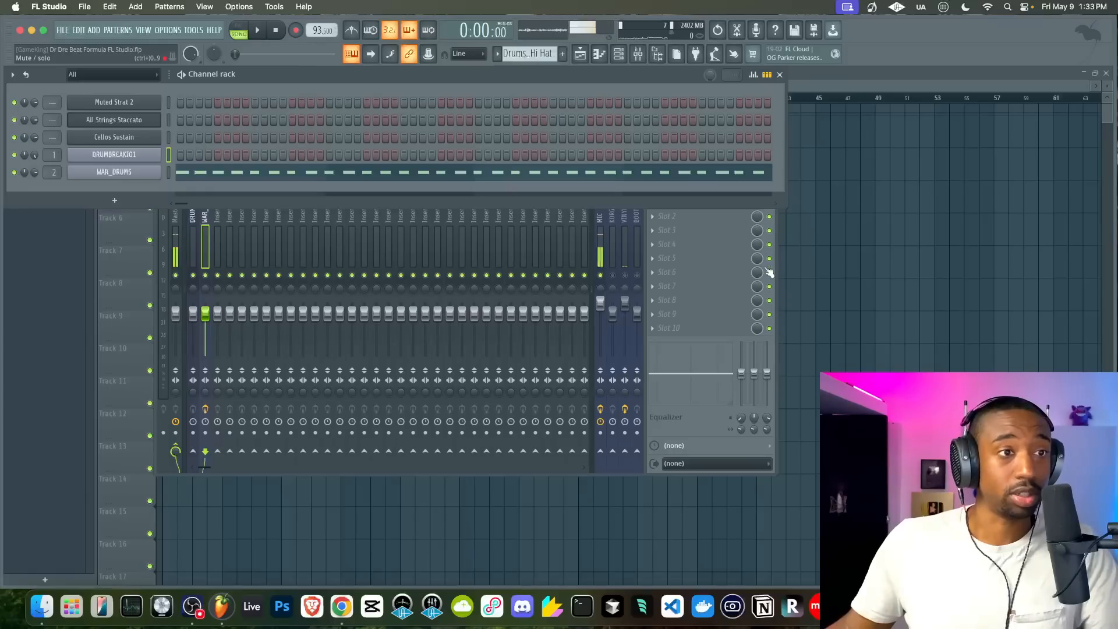
{"action": "left_click", "coordinate": [775, 253]}
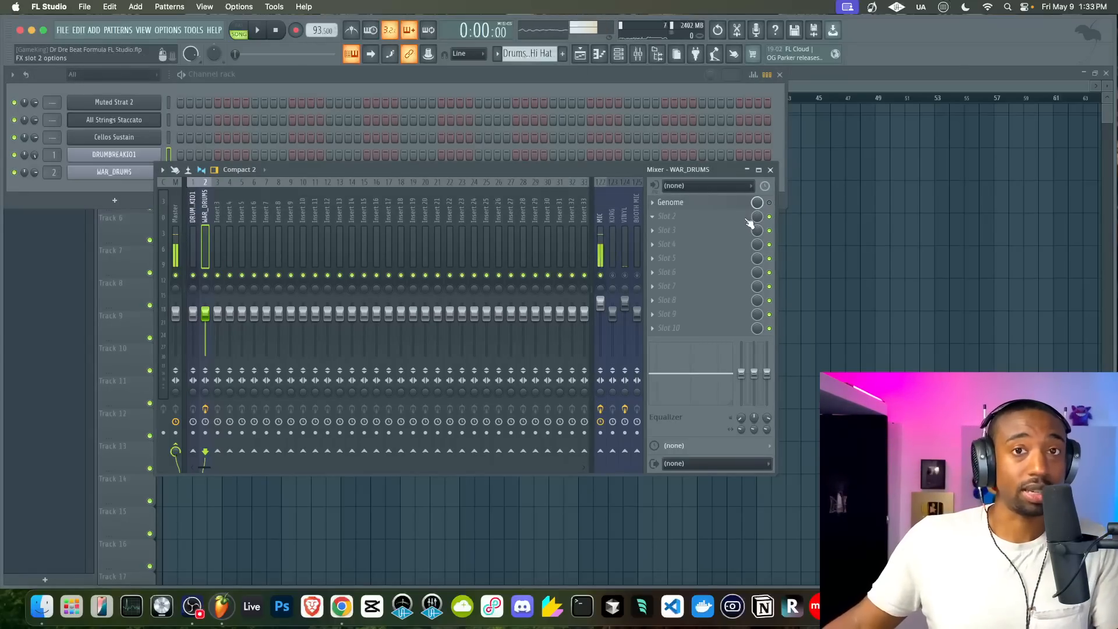
{"action": "key", "text": "space"}
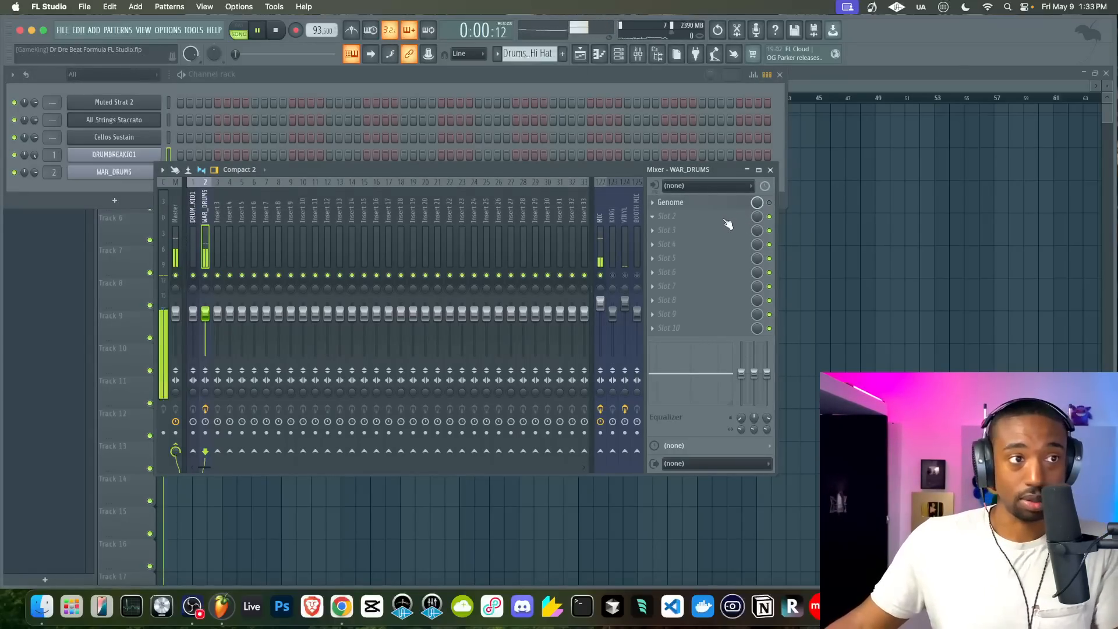
{"action": "left_click", "coordinate": [770, 203]}
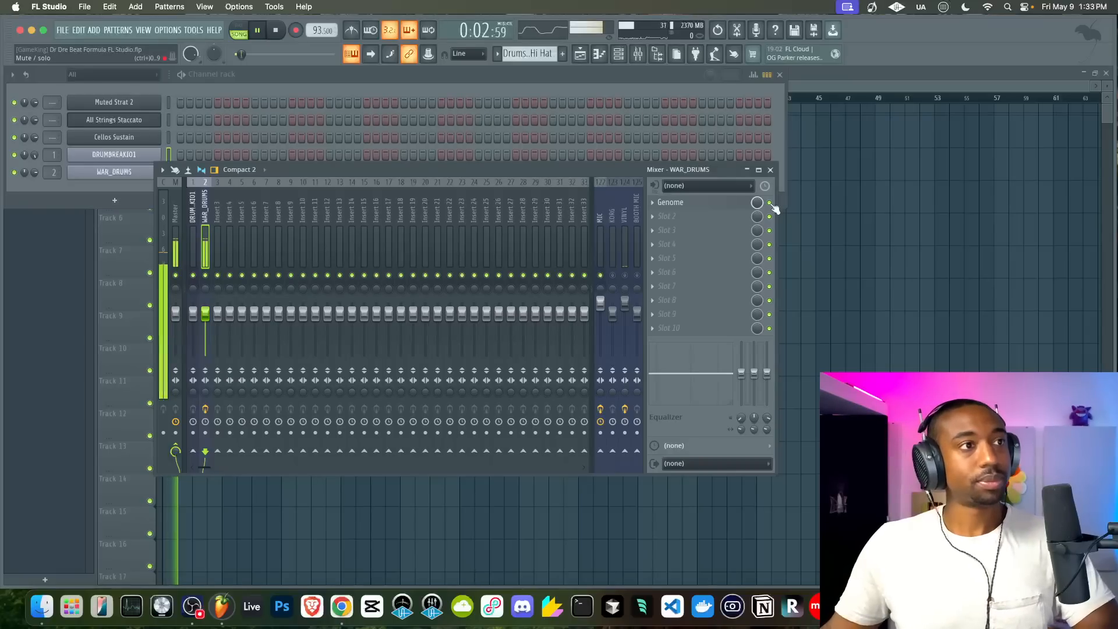
{"action": "key", "text": "space"}
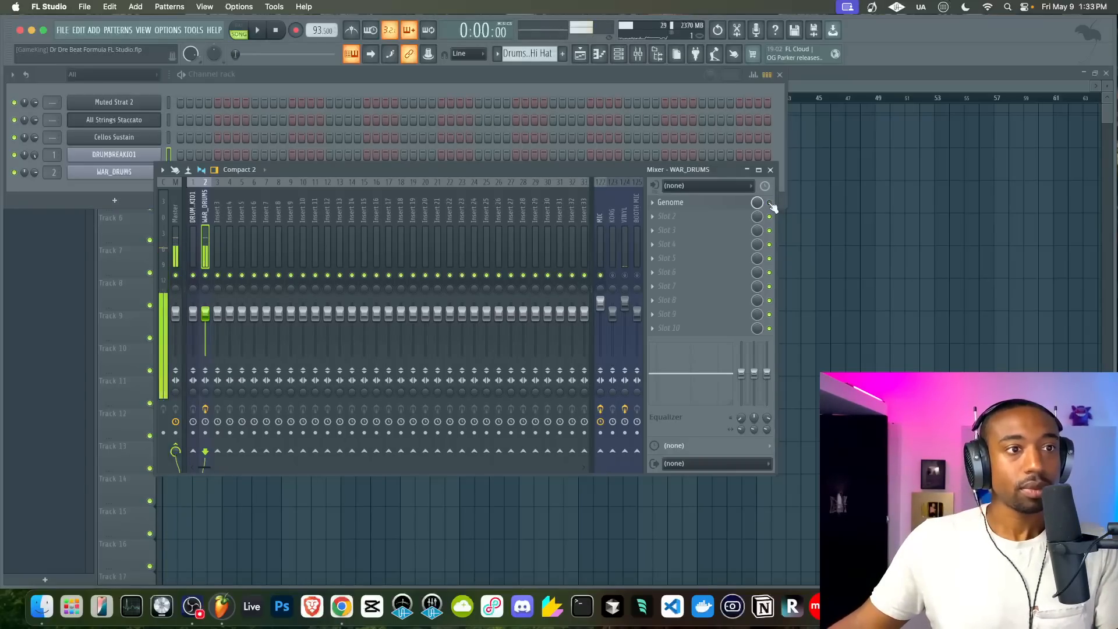
{"action": "left_click", "coordinate": [770, 203]}
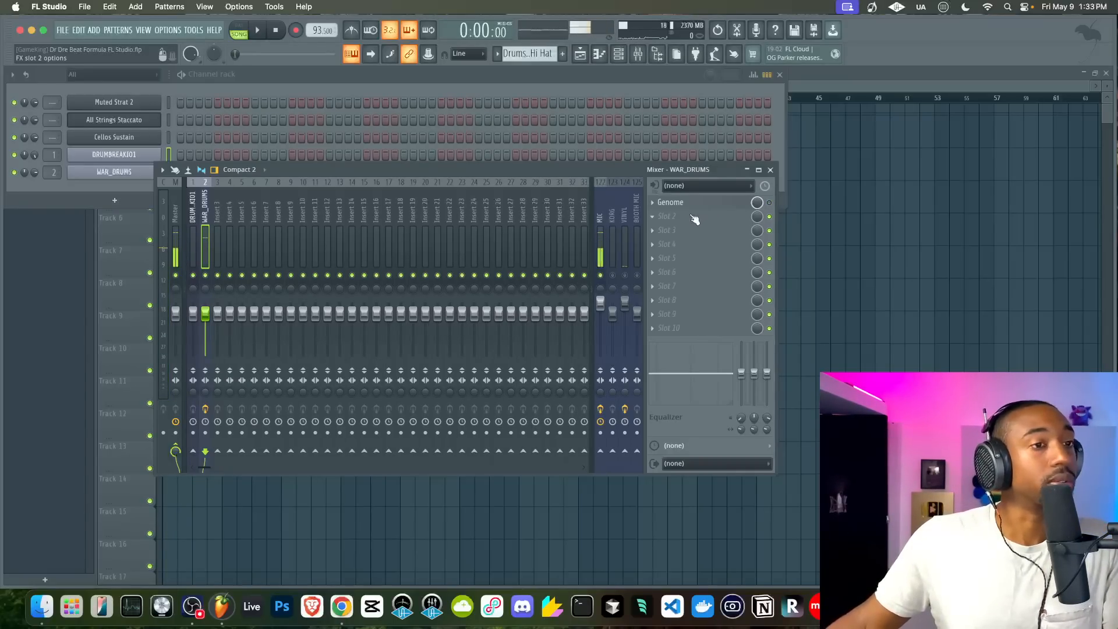
Add Fruity WaveShaper and Fruity Soft Clipper in slots 2 and 3 of WAR_DRUMS, lowering the clipper's threshold to about -51.8 dB
{"action": "left_click", "coordinate": [695, 219]}
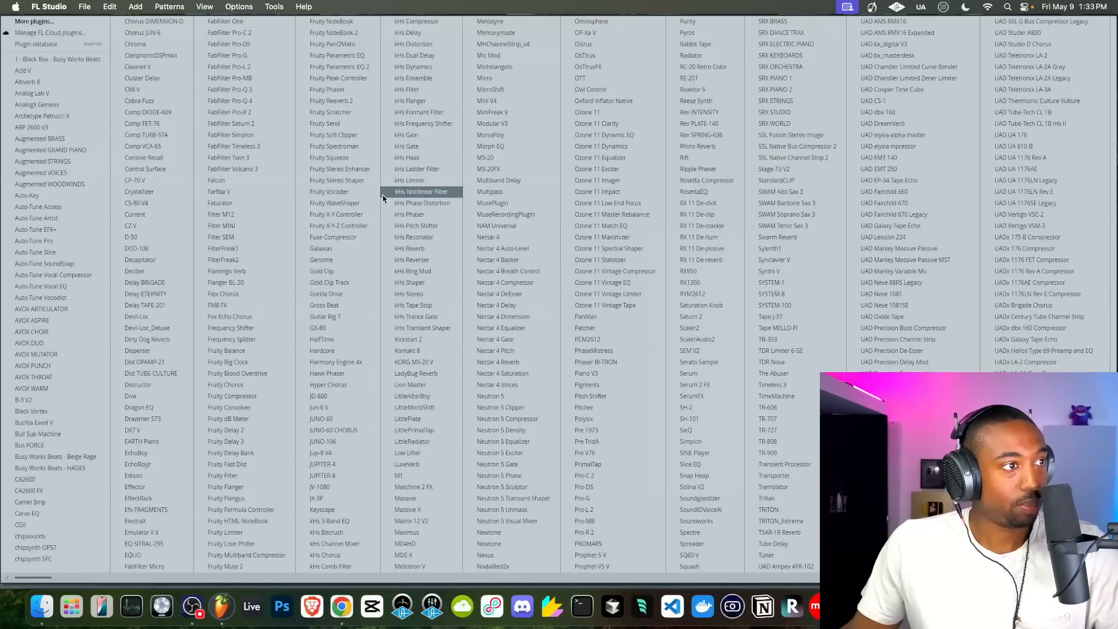
{"action": "left_click", "coordinate": [359, 204]}
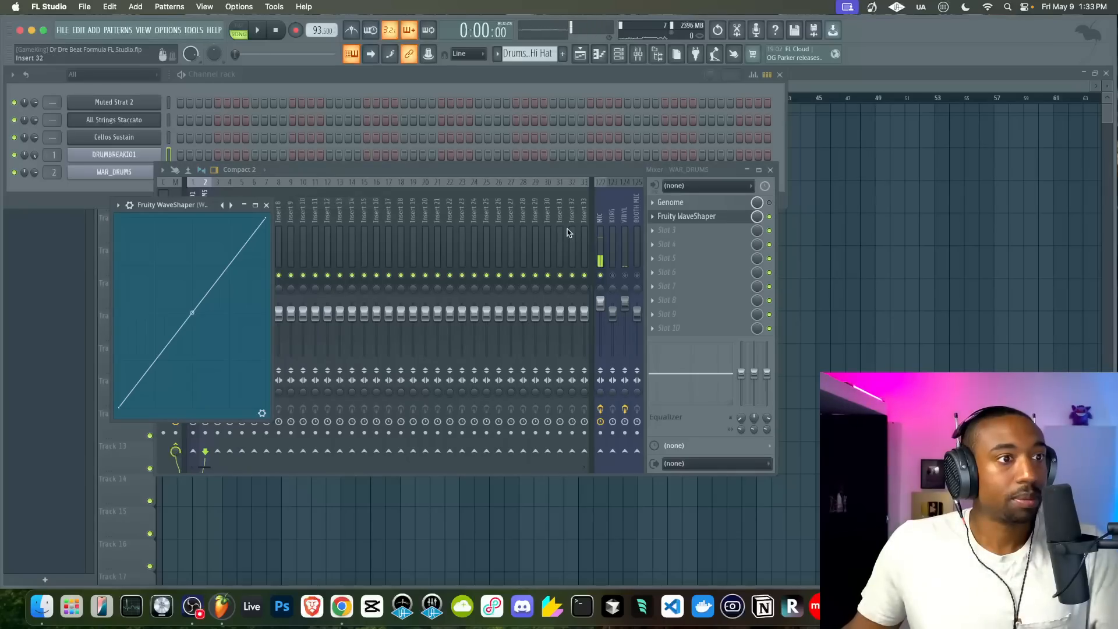
{"action": "left_click", "coordinate": [670, 232]}
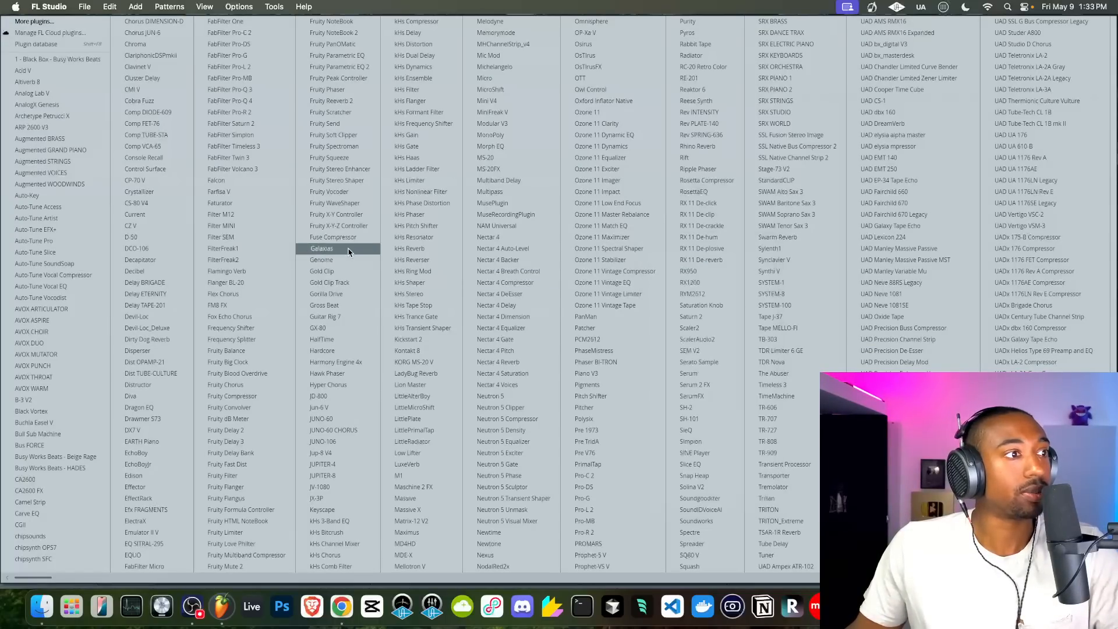
{"action": "left_click", "coordinate": [346, 137]}
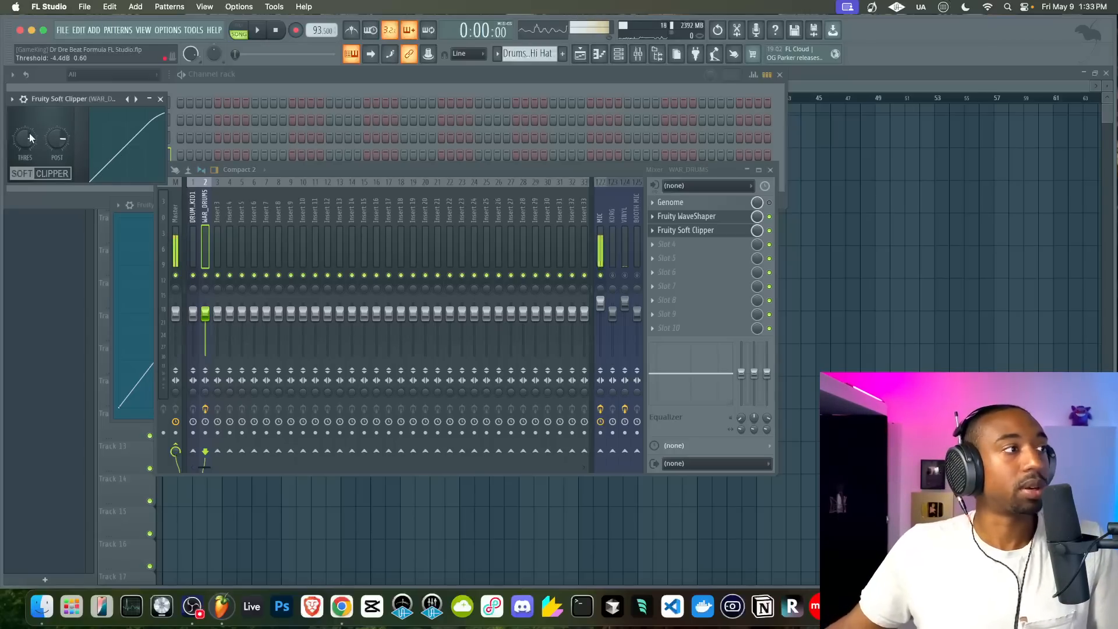
{"action": "left_click_drag", "start_coordinate": [29, 132], "coordinate": [26, 186]}
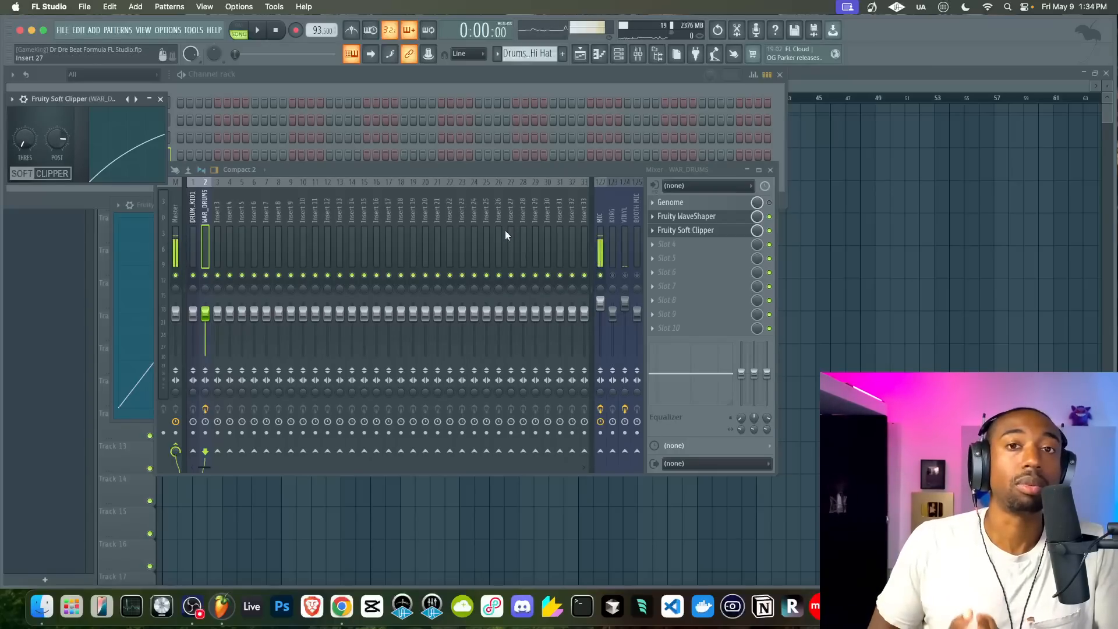
Show the WaveShaper's controls, bow its curve slightly upward, and raise the pre amp while reducing the post gain
{"action": "left_click", "coordinate": [711, 219]}
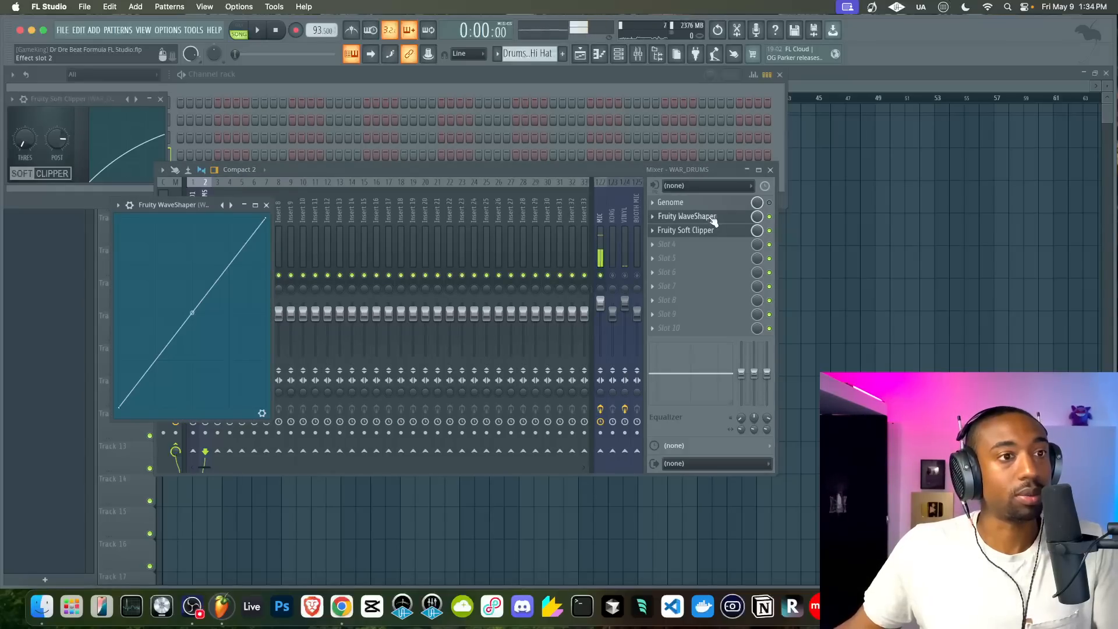
{"action": "left_click", "coordinate": [262, 413]}
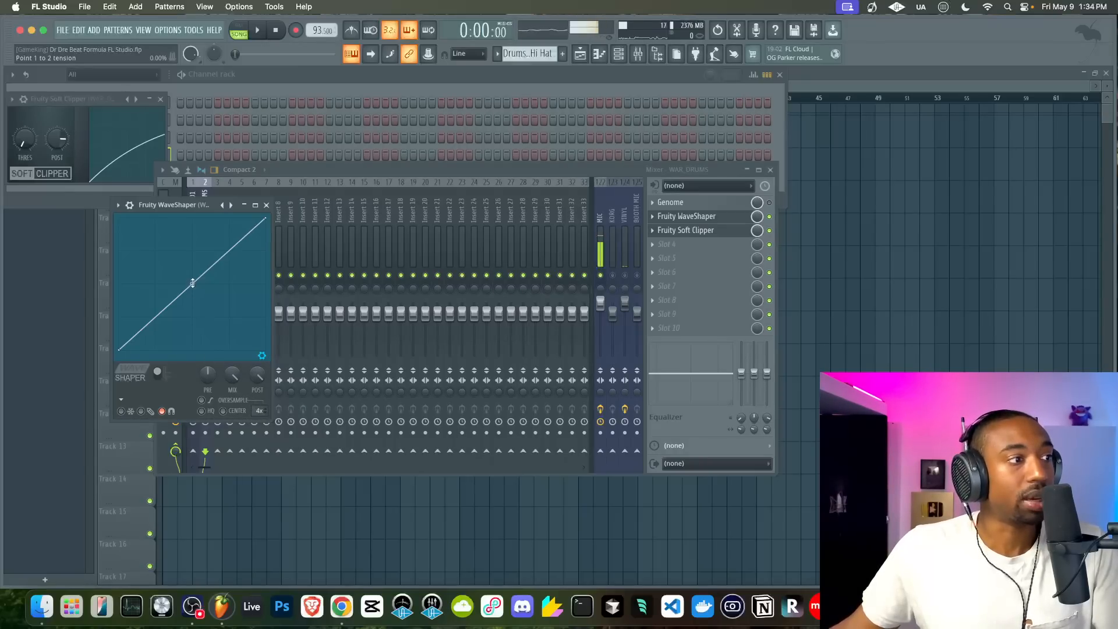
{"action": "mouse_move", "coordinate": [192, 283]}
{"action": "left_mouse_down"}
{"action": "mouse_move", "coordinate": [192, 228]}
{"action": "mouse_move", "coordinate": [192, 277]}
{"action": "left_mouse_up"}
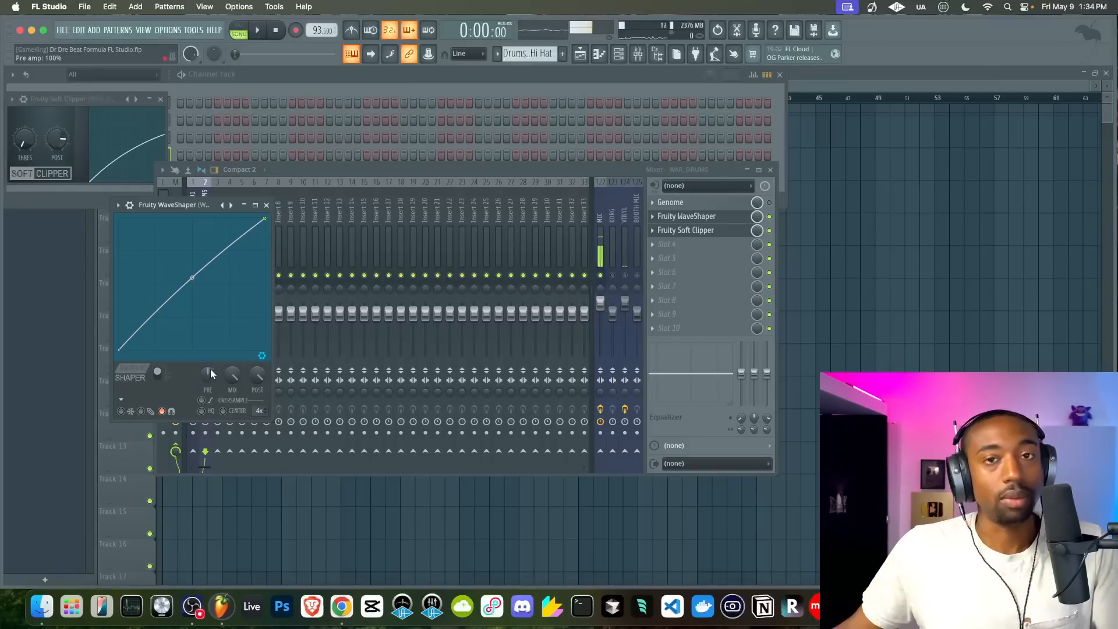
{"action": "key", "text": "space"}
{"action": "mouse_move", "coordinate": [208, 371]}
{"action": "left_mouse_down"}
{"action": "mouse_move", "coordinate": [208, 339]}
{"action": "mouse_move", "coordinate": [210, 376]}
{"action": "mouse_move", "coordinate": [210, 362]}
{"action": "left_mouse_up"}
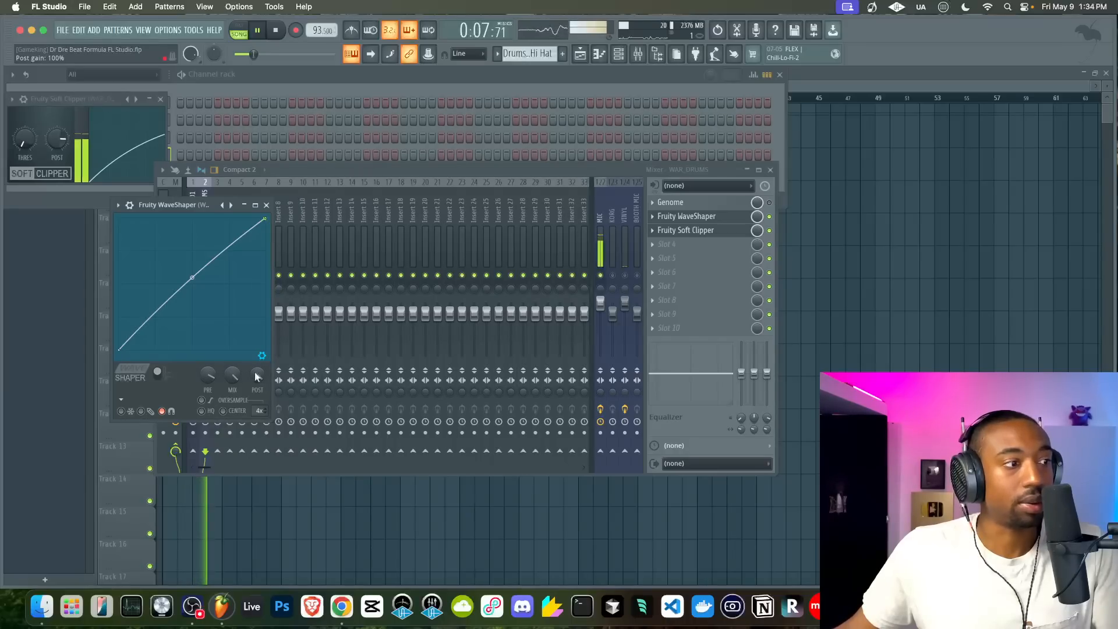
{"action": "left_click_drag", "start_coordinate": [256, 377], "coordinate": [257, 387]}
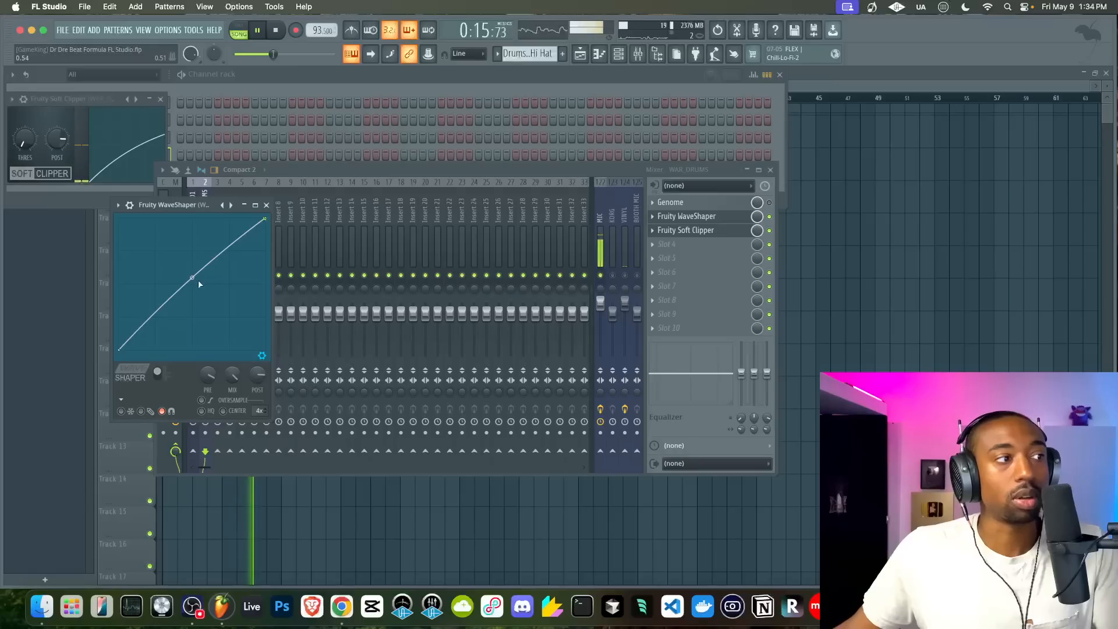
Bend the WaveShaper curve into a stronger upward bow and balance its mix level while auditioning the drums
{"action": "left_click_drag", "start_coordinate": [193, 277], "coordinate": [193, 248]}
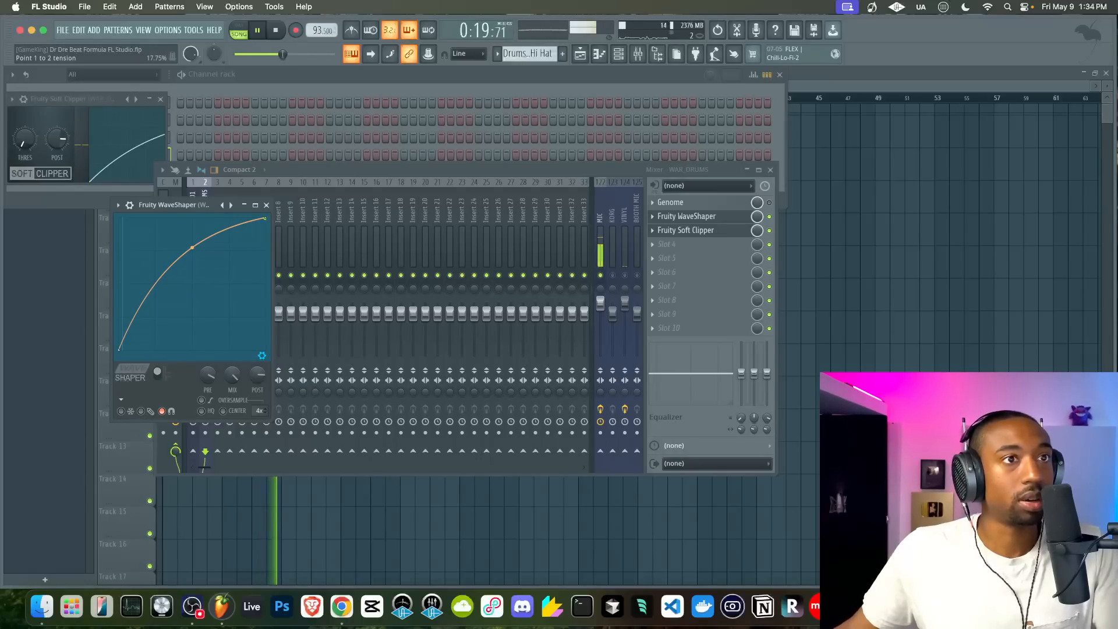
{"action": "key", "text": "space"}
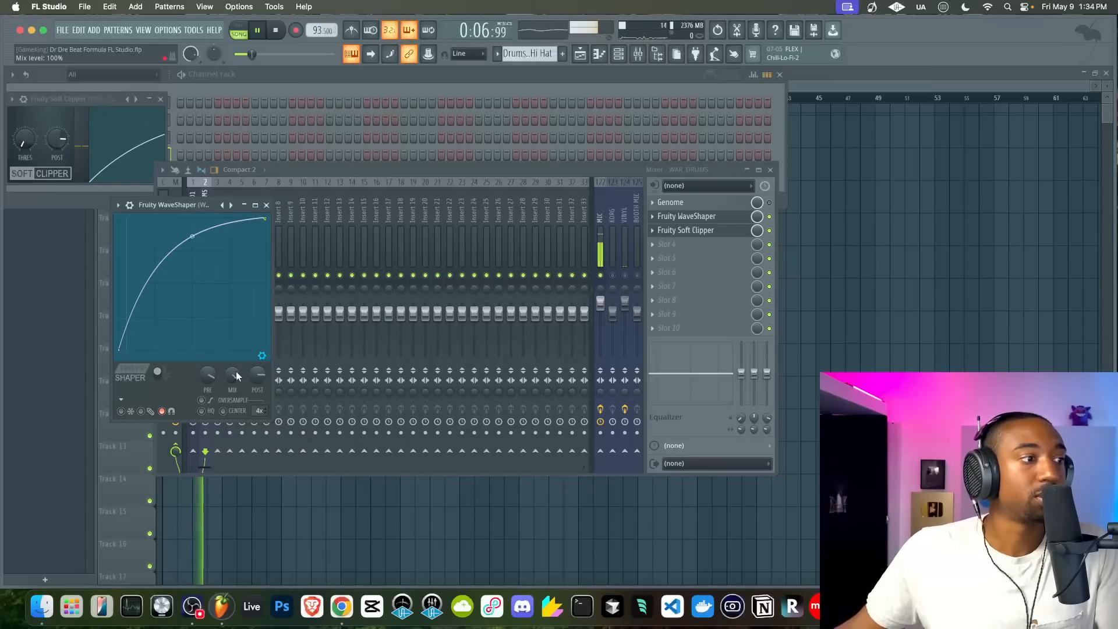
{"action": "left_click_drag", "start_coordinate": [237, 377], "coordinate": [236, 385]}
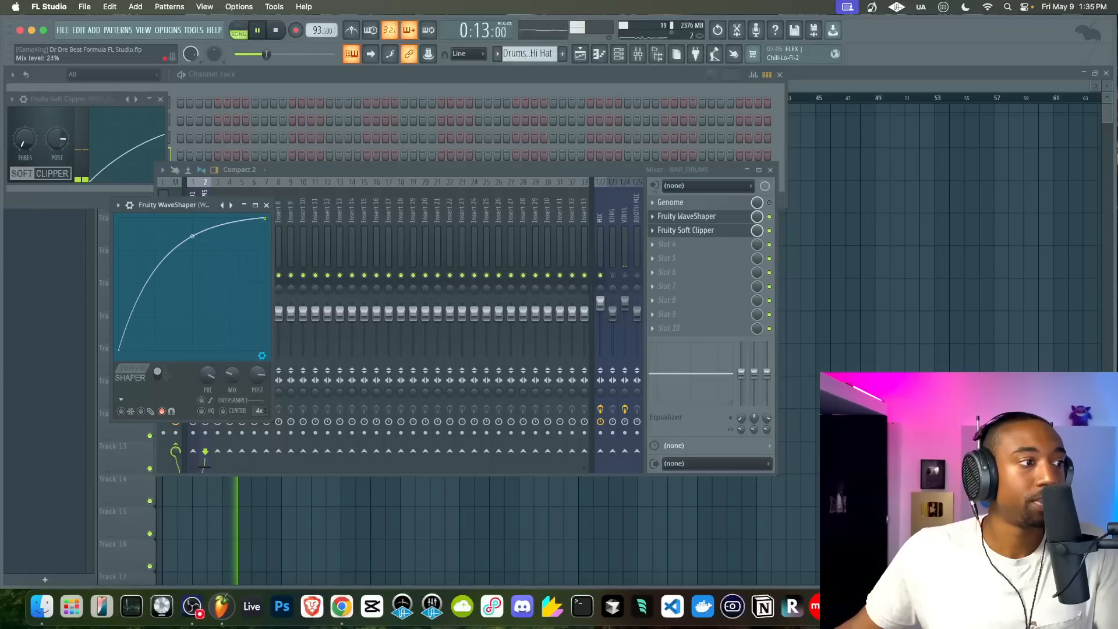
{"action": "key", "text": "space"}
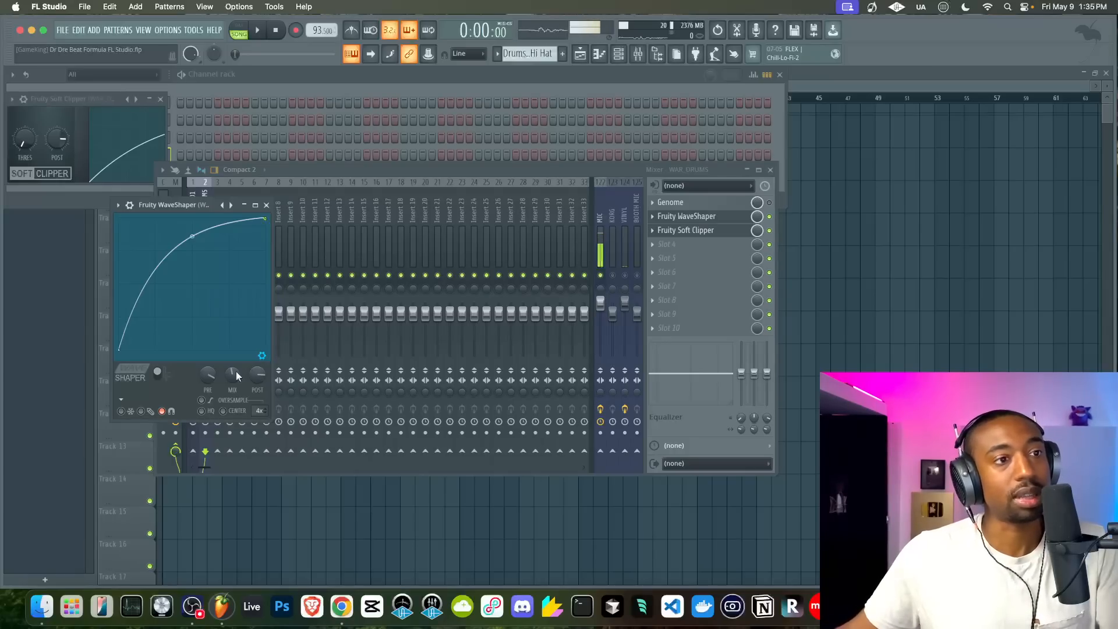
{"action": "key", "text": "space"}
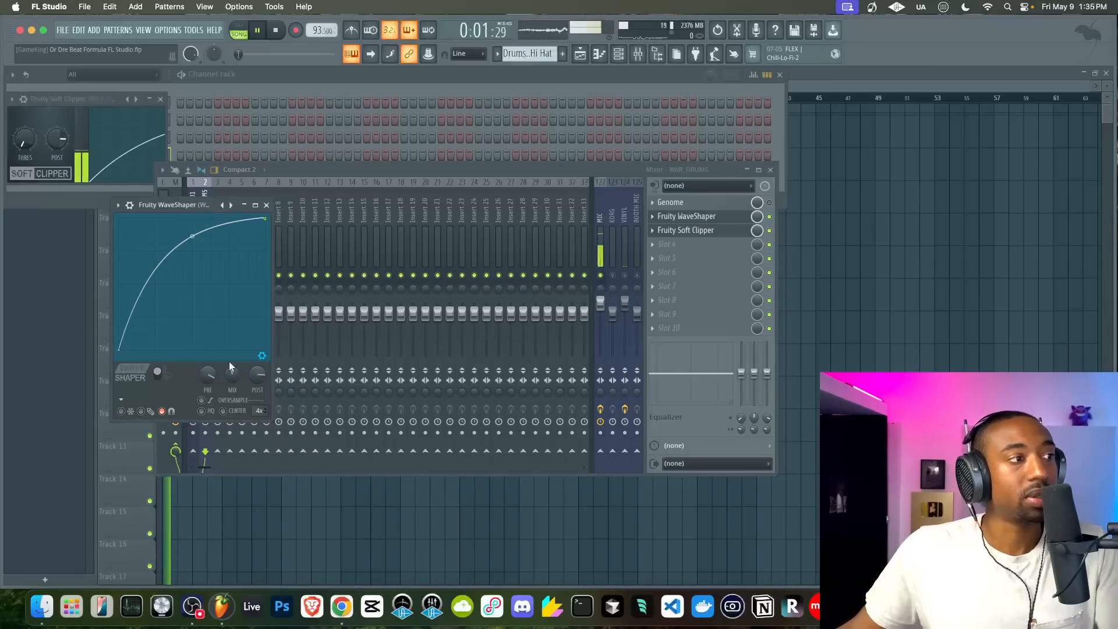
{"action": "left_click_drag", "start_coordinate": [192, 236], "coordinate": [192, 251]}
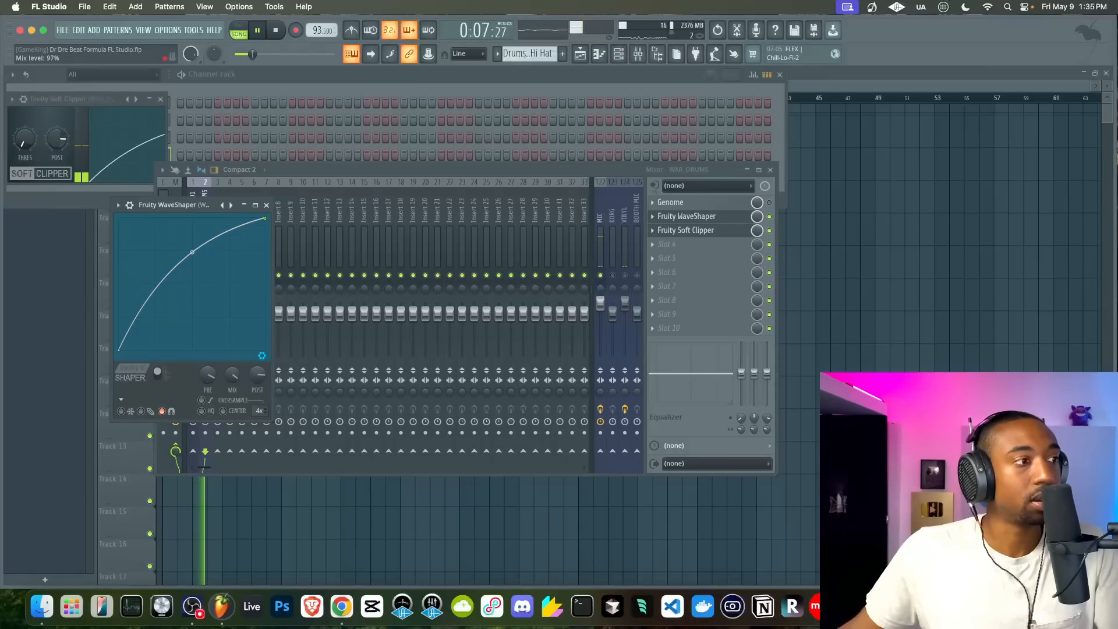
{"action": "left_click_drag", "start_coordinate": [233, 374], "coordinate": [232, 376]}
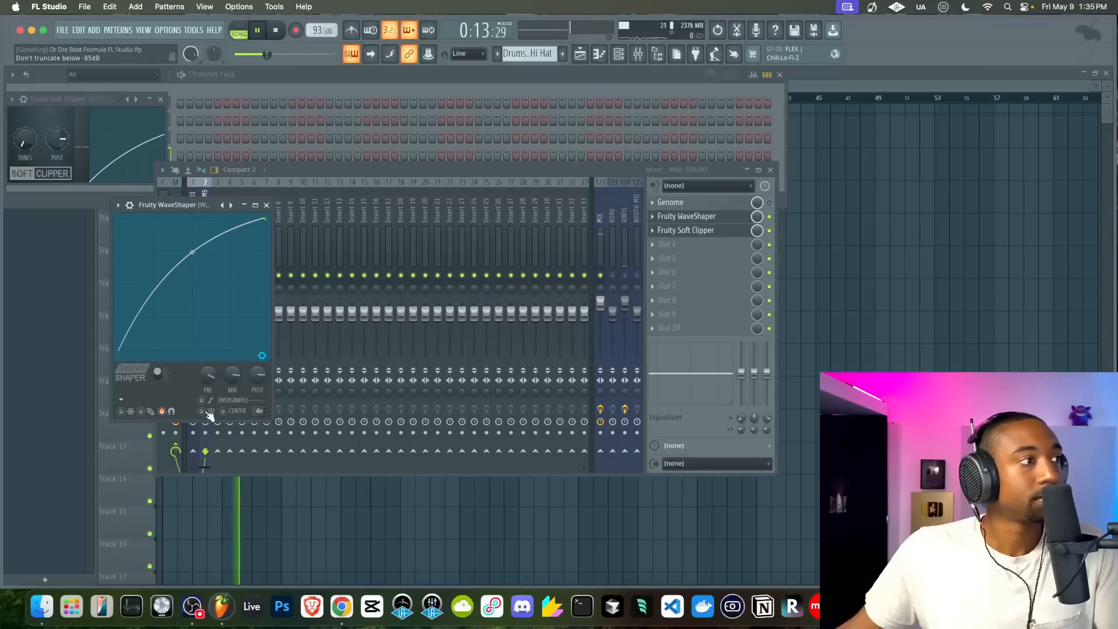
Audition the Soft Clipper by sweeping its threshold repeatedly between 0.0 dB and about -51.8 dB while the drums play
{"action": "left_click", "coordinate": [64, 100]}
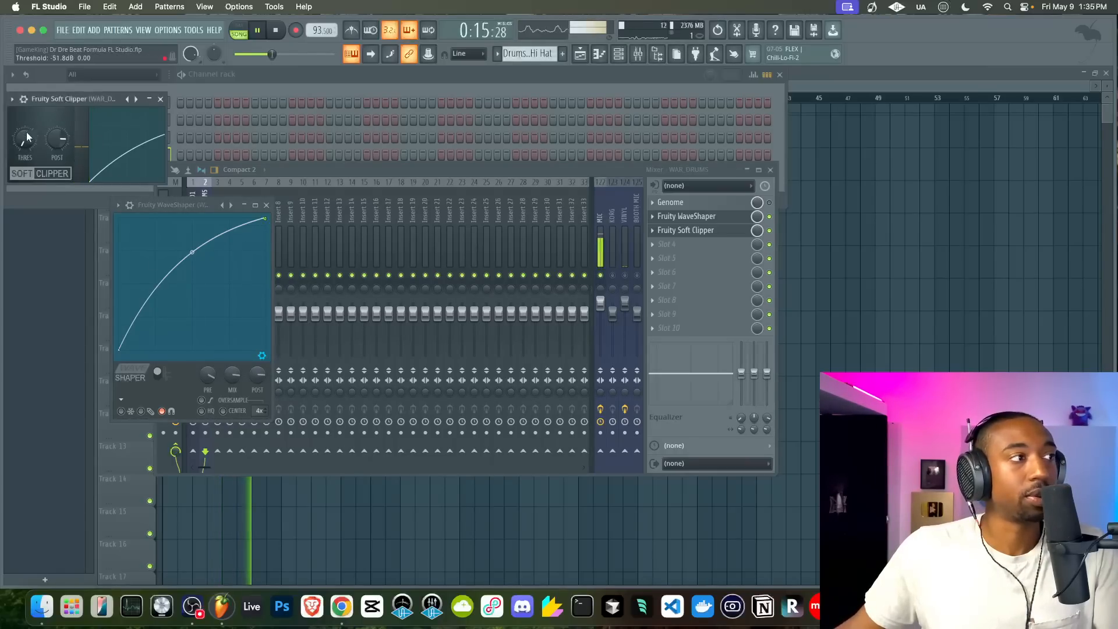
{"action": "left_click_drag", "start_coordinate": [23, 136], "coordinate": [23, 64]}
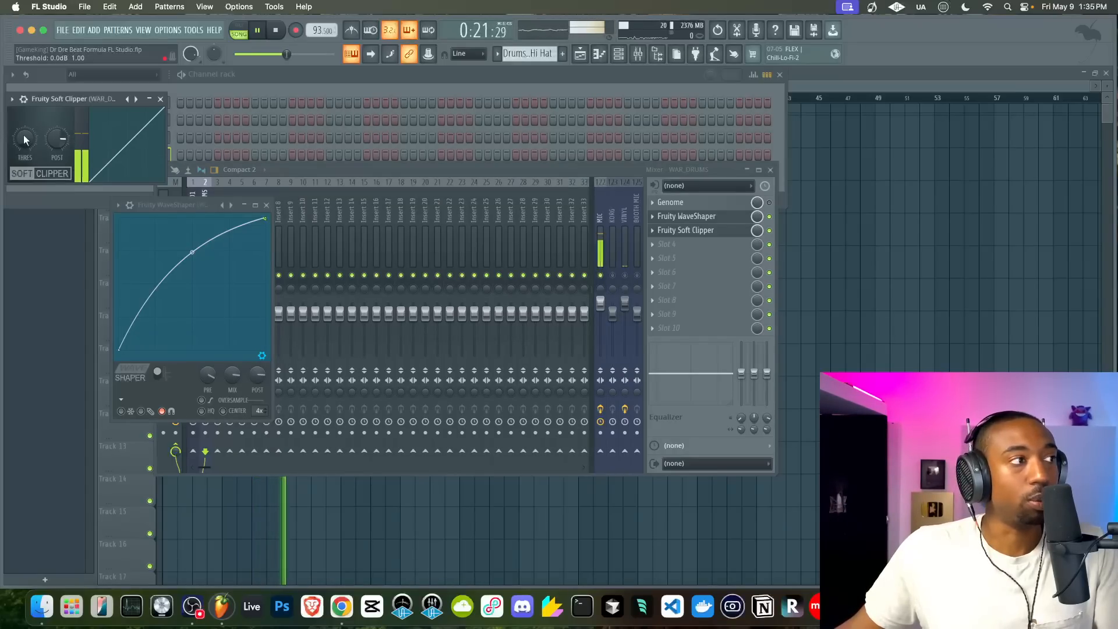
{"action": "left_click_drag", "start_coordinate": [23, 135], "coordinate": [23, 204]}
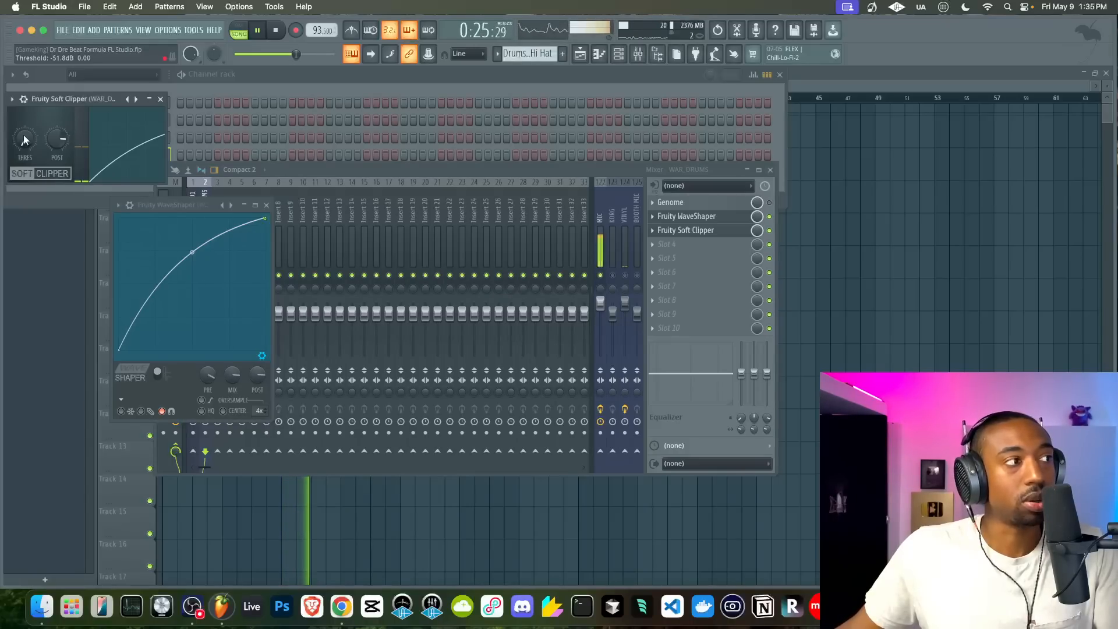
{"action": "left_click_drag", "start_coordinate": [23, 134], "coordinate": [23, 65]}
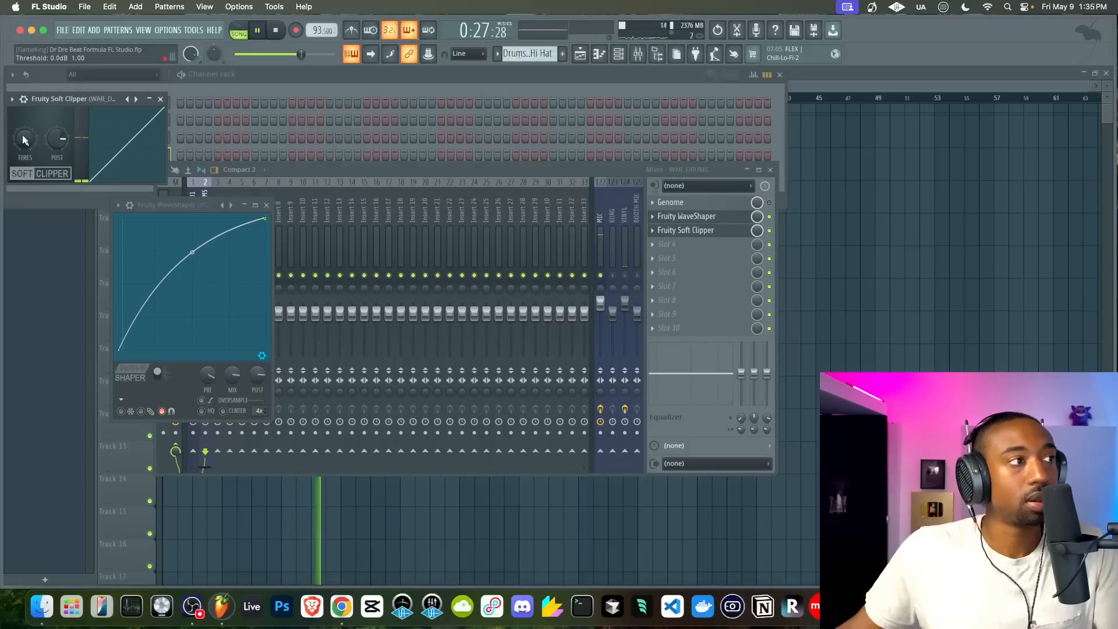
{"action": "left_click_drag", "start_coordinate": [24, 140], "coordinate": [23, 204]}
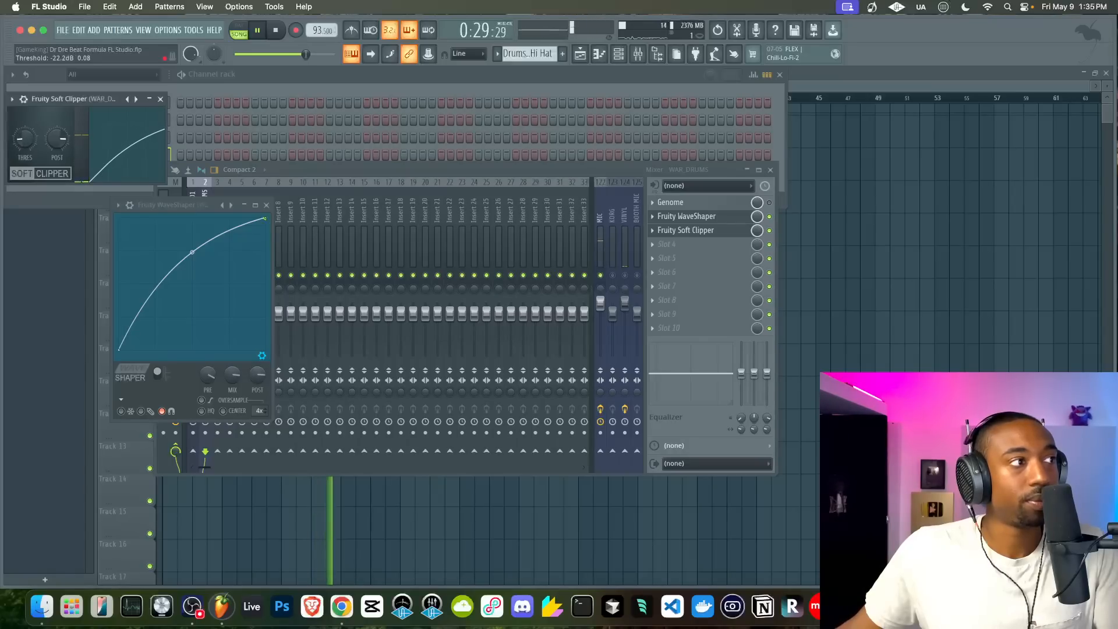
{"action": "left_click_drag", "start_coordinate": [23, 140], "coordinate": [24, 70]}
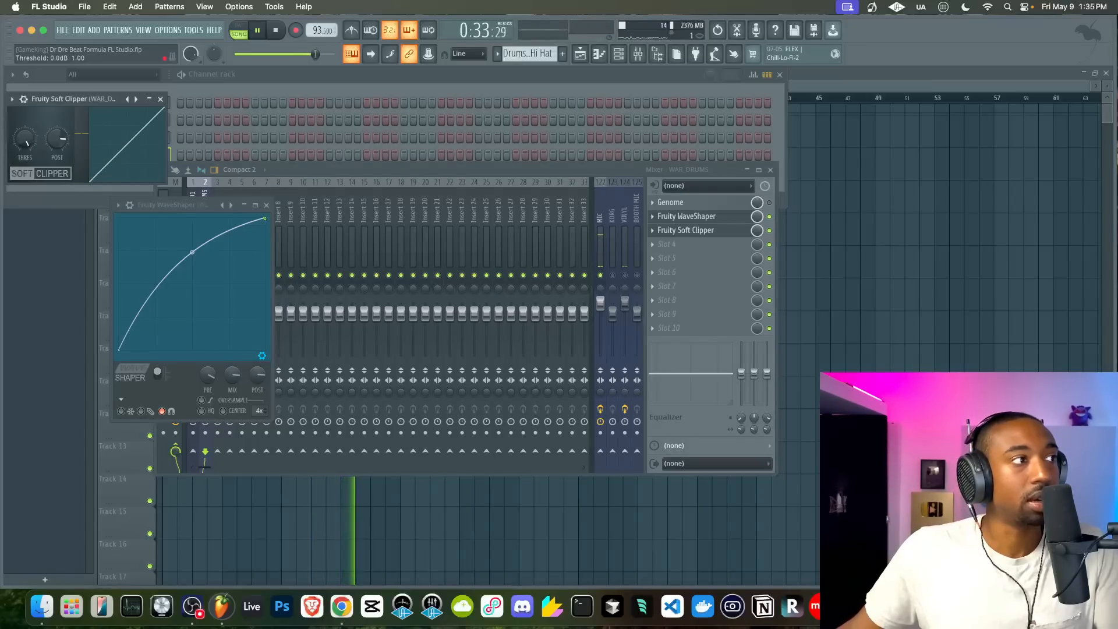
{"action": "left_click_drag", "start_coordinate": [24, 140], "coordinate": [24, 198]}
Raise the WaveShaper's post gain to 100% and reduce the Soft Clipper's post gain to about 68%
{"action": "left_click_drag", "start_coordinate": [257, 376], "coordinate": [257, 349]}
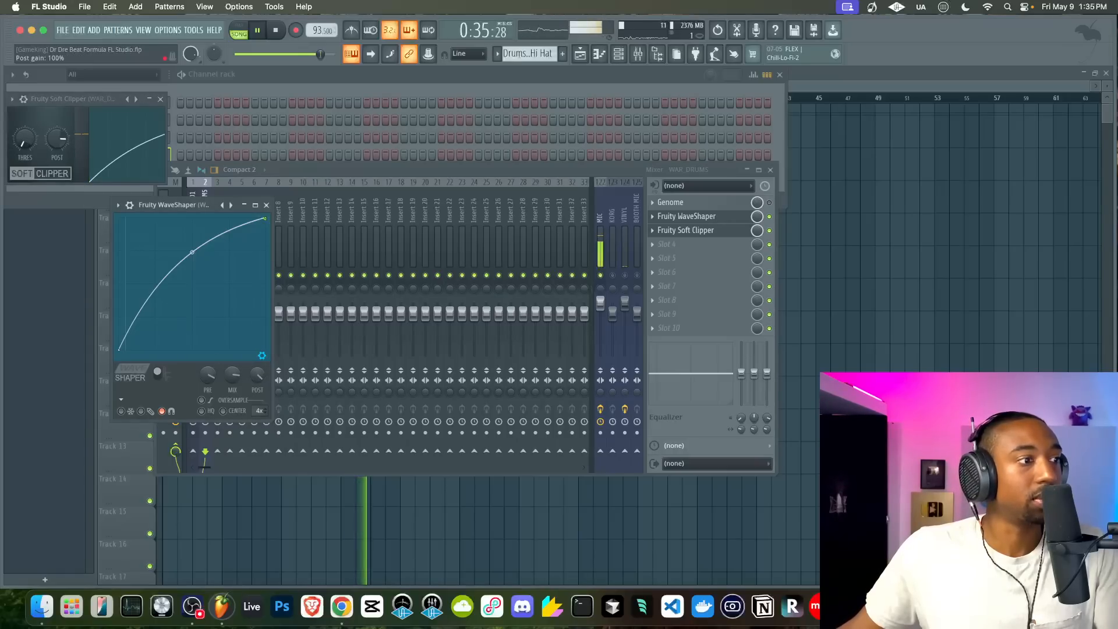
{"action": "left_click_drag", "start_coordinate": [56, 139], "coordinate": [56, 146]}
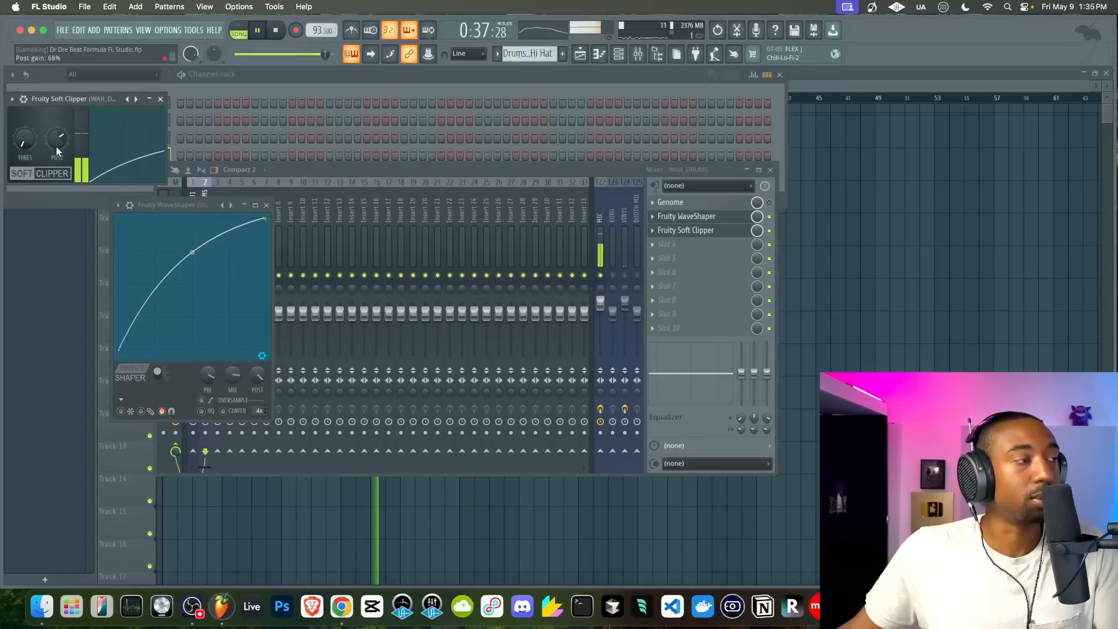
{"action": "left_click", "coordinate": [257, 376]}
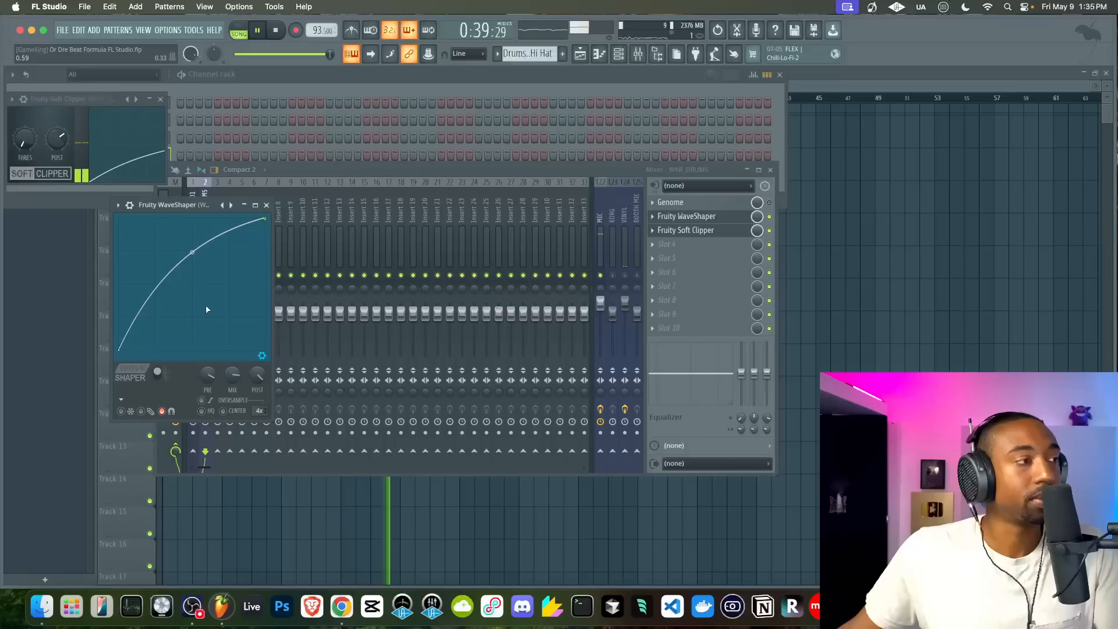
Raise the Soft Clipper's threshold to its maximum and lower its post gain to about 63%
{"action": "left_click_drag", "start_coordinate": [24, 140], "coordinate": [24, 83]}
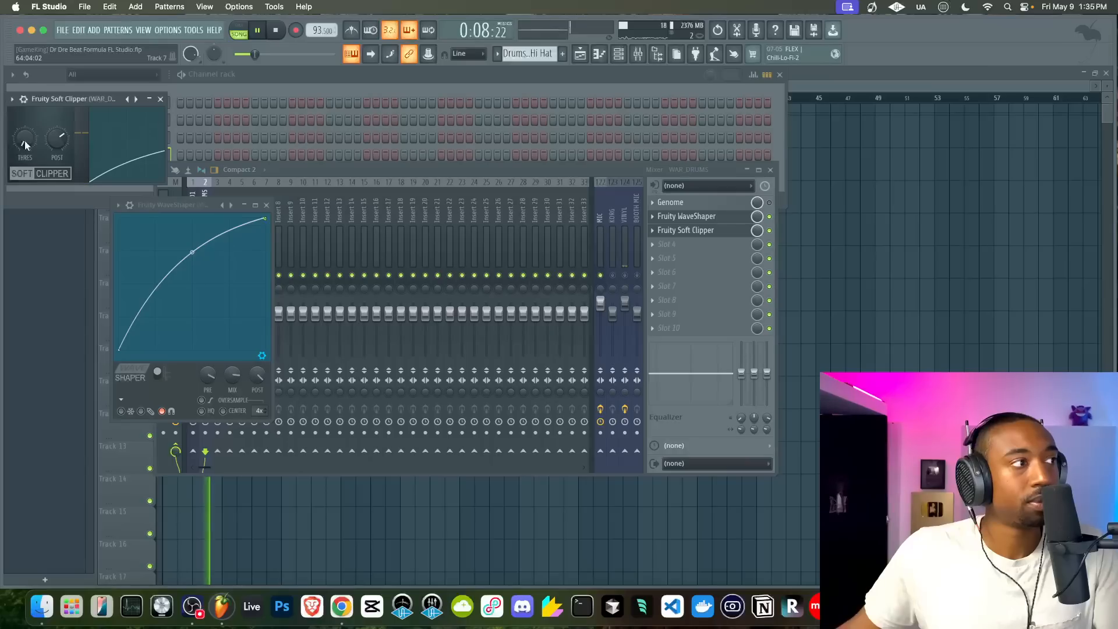
{"action": "left_click_drag", "start_coordinate": [25, 141], "coordinate": [25, 83]}
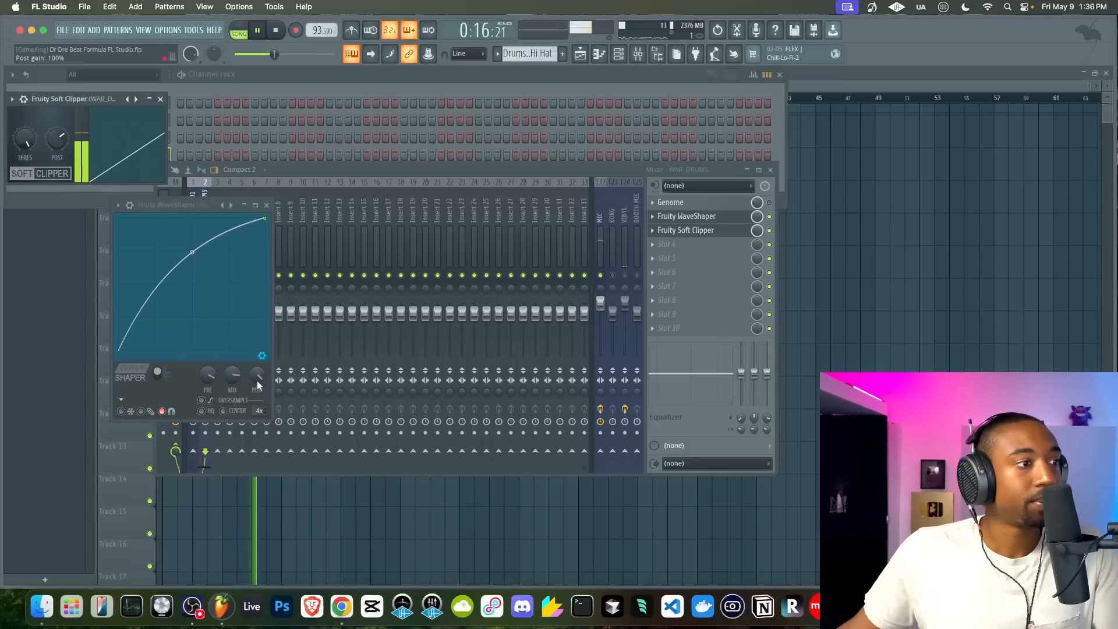
{"action": "mouse_move", "coordinate": [258, 386]}
{"action": "left_mouse_down"}
{"action": "mouse_move", "coordinate": [258, 402]}
{"action": "mouse_move", "coordinate": [258, 385]}
{"action": "left_mouse_up"}
{"action": "left_click_drag", "start_coordinate": [57, 140], "coordinate": [57, 158]}
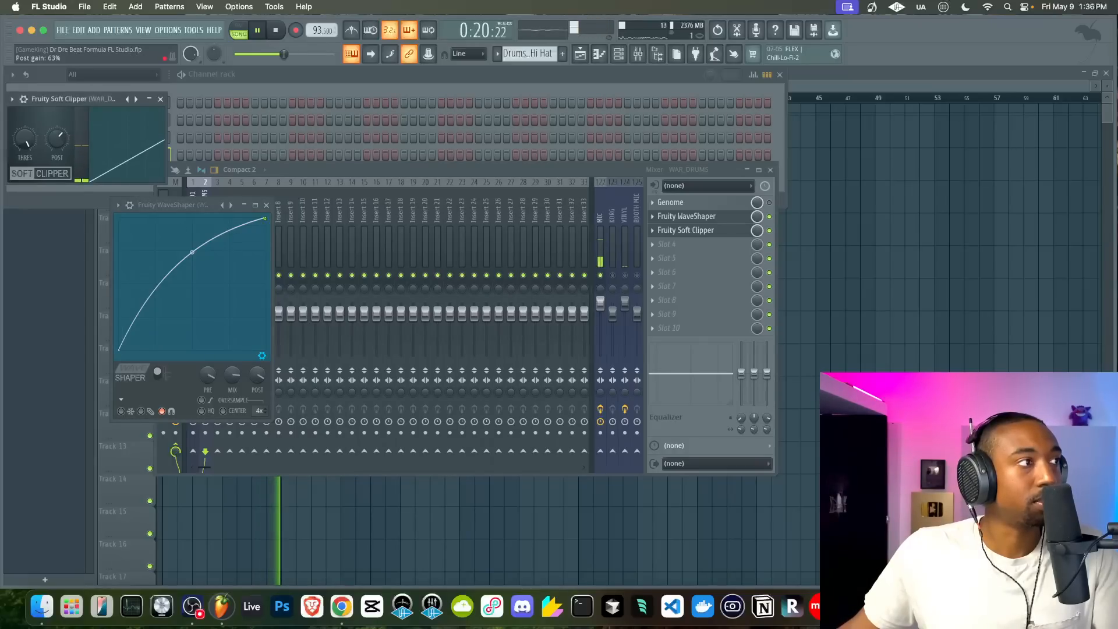
Stop playback with the effect windows put away and save the project
{"action": "left_click", "coordinate": [161, 99]}
{"action": "key", "text": "space"}
{"action": "left_click", "coordinate": [265, 86]}
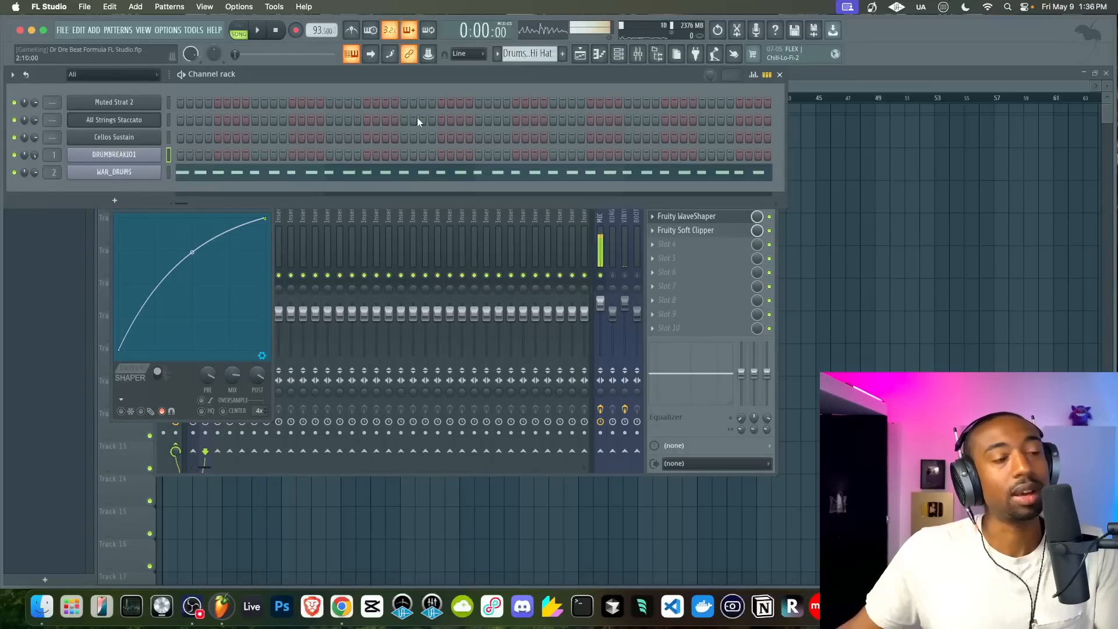
{"action": "right_click", "coordinate": [859, 273]}
{"action": "key", "text": "super+s"}
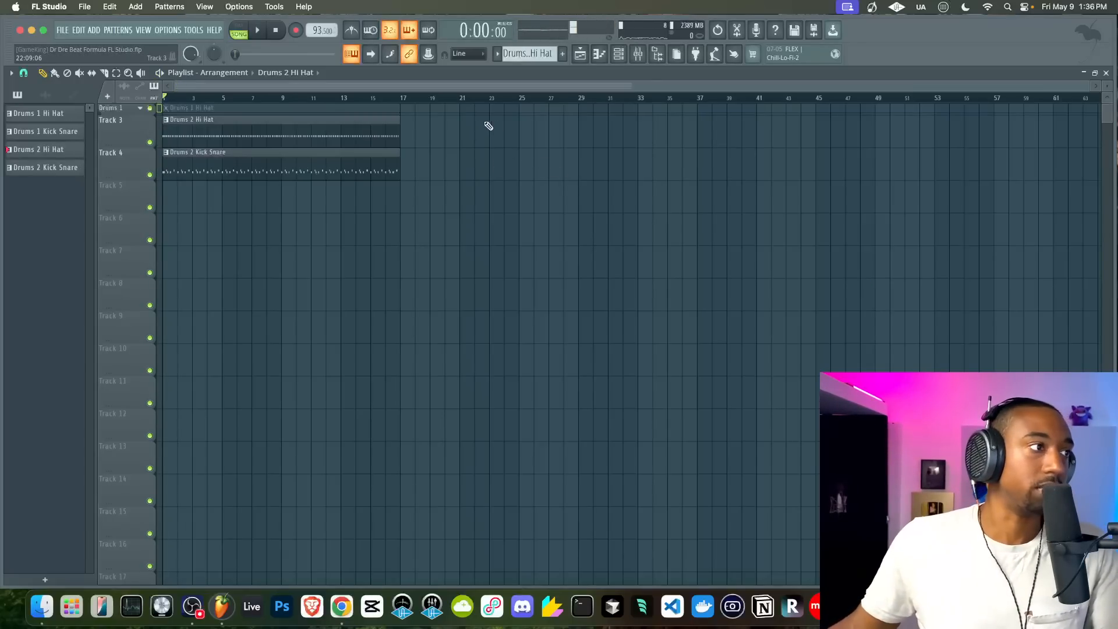
Bring back the channel rack and mixer, and pull the faders of KORG and the two input tracks beside it down to 0% during playback
{"action": "key", "text": "space"}
{"action": "key", "text": "space"}
{"action": "key", "text": "F6"}
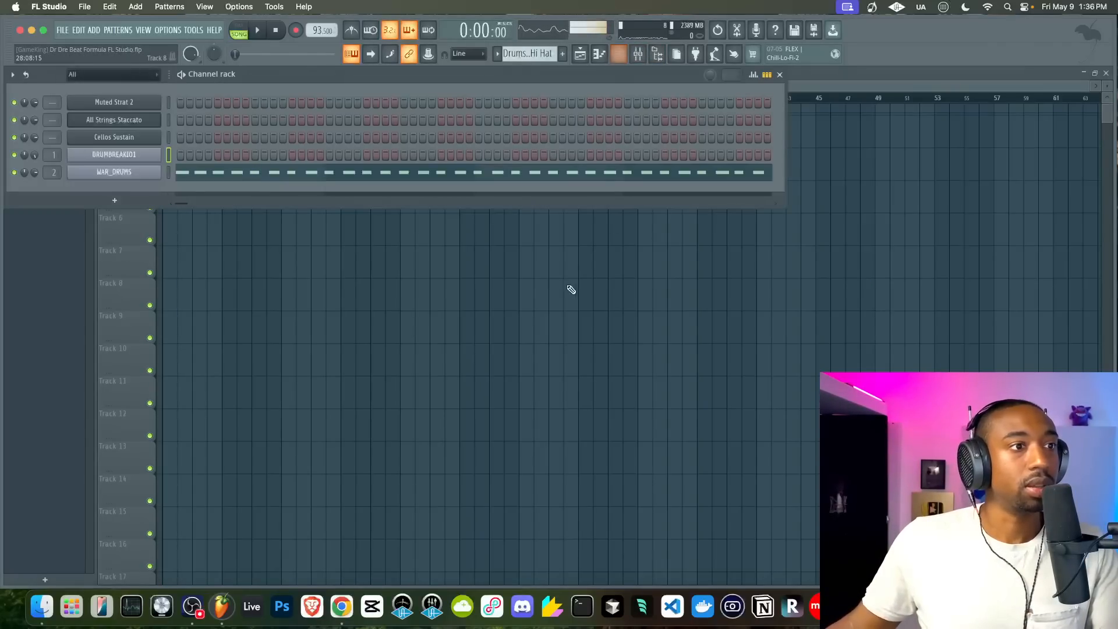
{"action": "key", "text": "F9"}
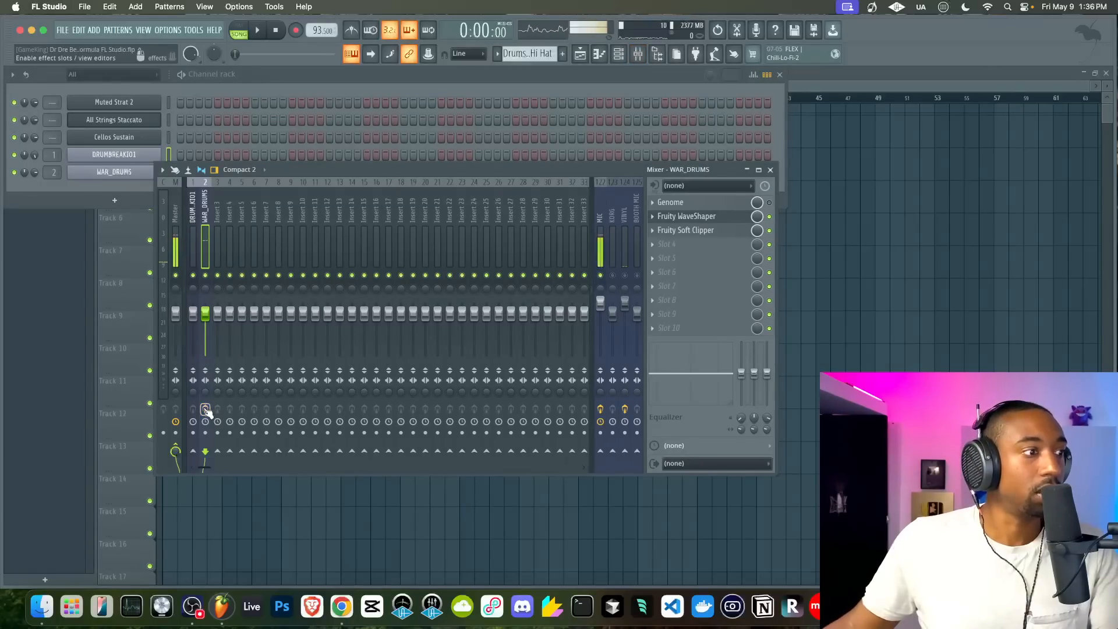
{"action": "key", "text": "space"}
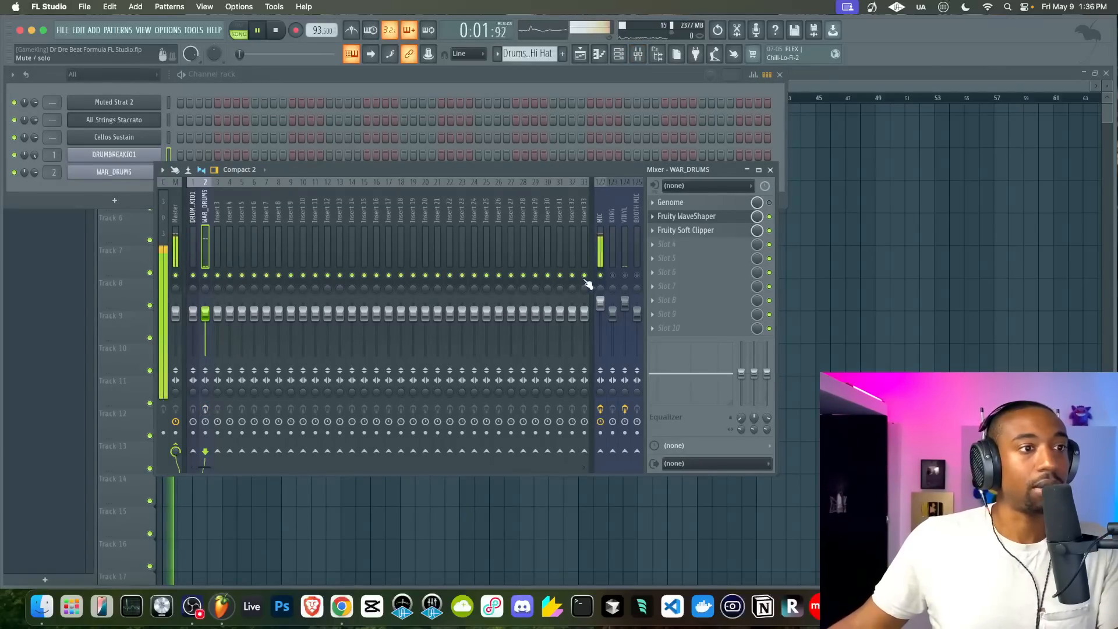
{"action": "left_click_drag", "start_coordinate": [625, 303], "coordinate": [624, 357]}
{"action": "left_click_drag", "start_coordinate": [638, 314], "coordinate": [613, 358]}
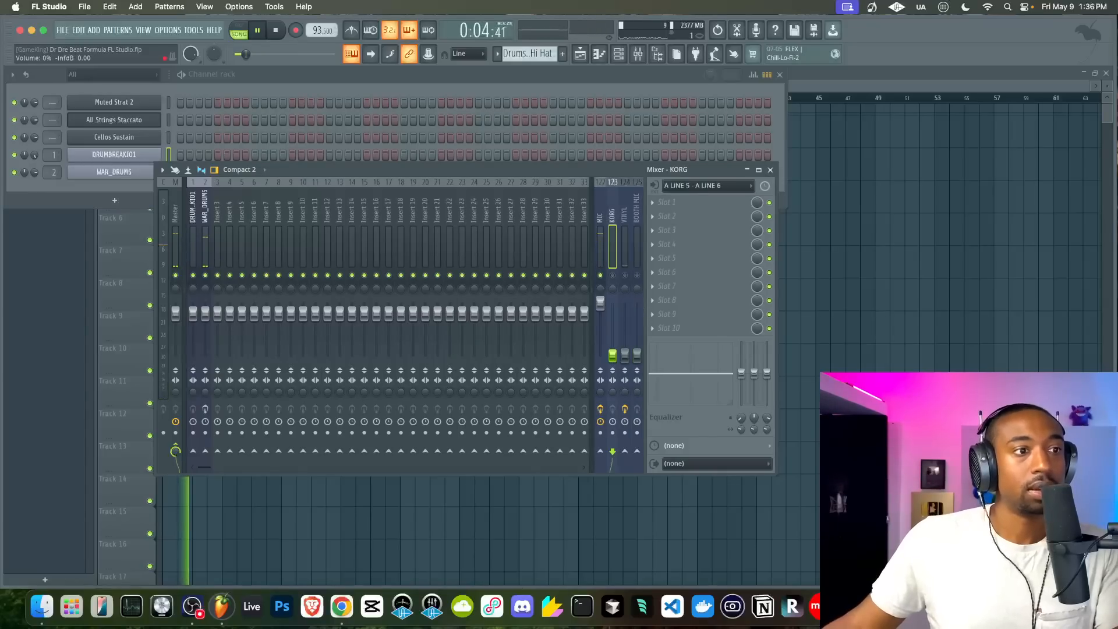
{"action": "left_click", "coordinate": [605, 276]}
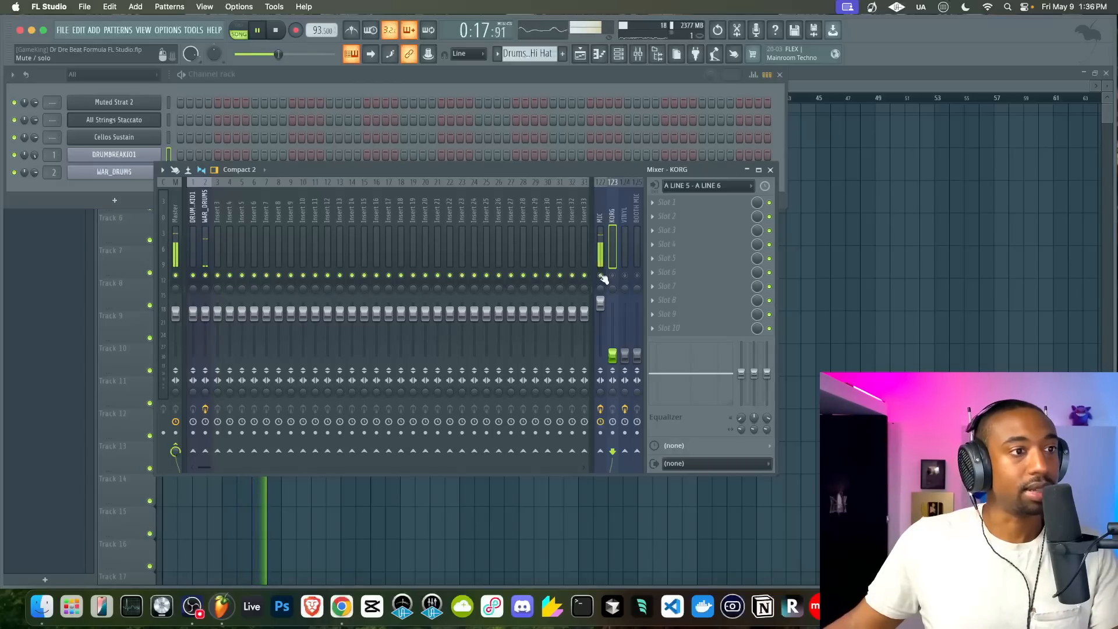
Audition WAR_DRUMS with Genome enabled and both stock effects bypassed, and inspect the console capture loaded in Genome's Codex
{"action": "left_click", "coordinate": [207, 226]}
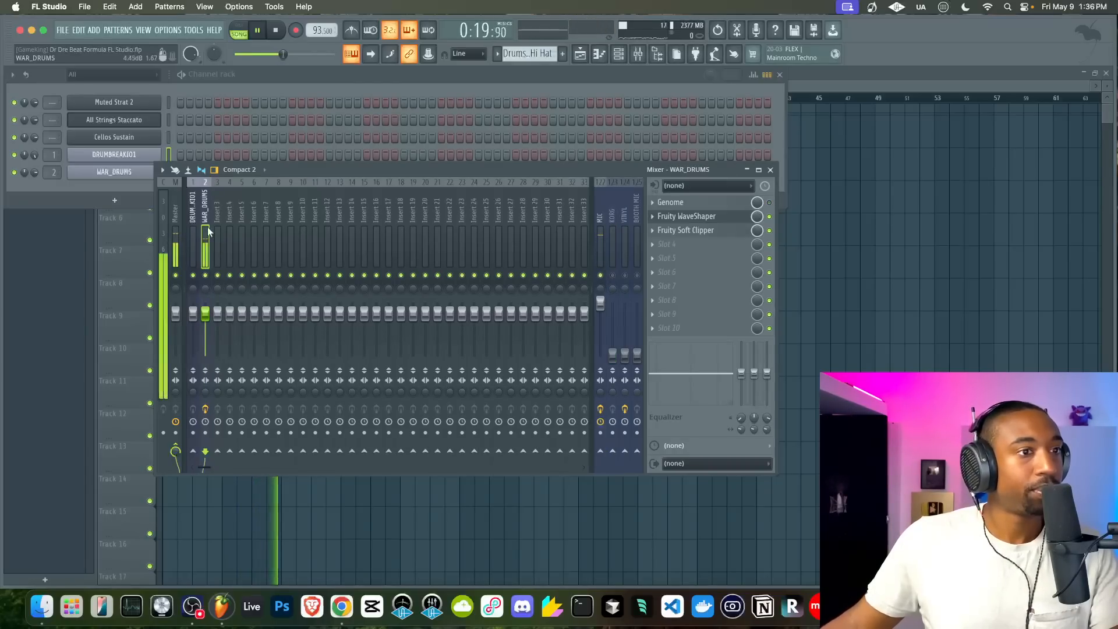
{"action": "key", "text": "space"}
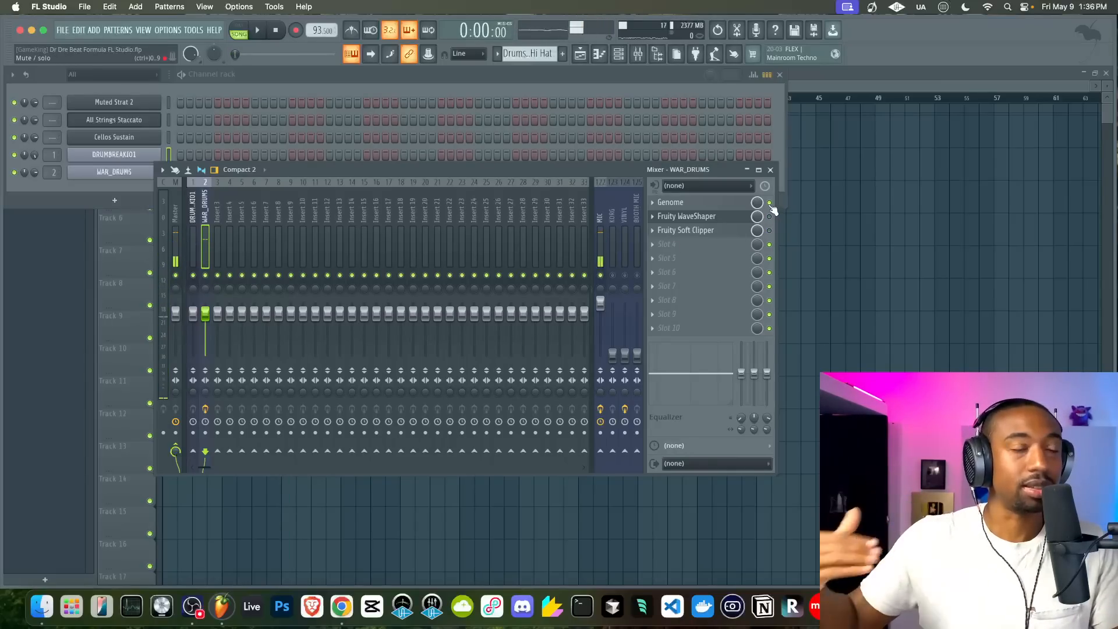
{"action": "key", "text": "space"}
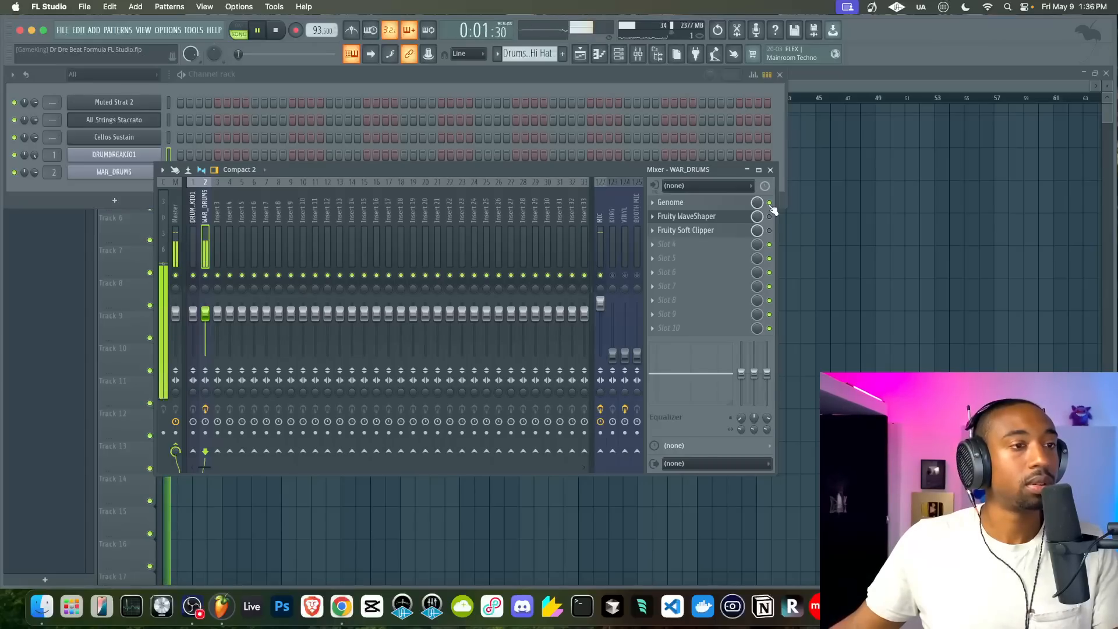
{"action": "left_click", "coordinate": [737, 203]}
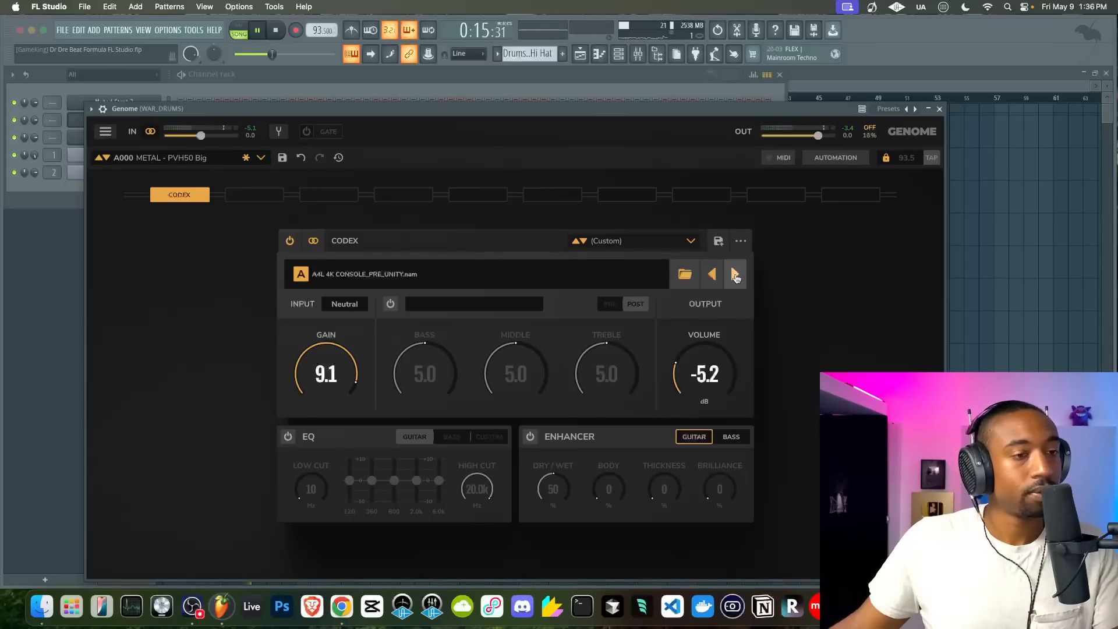
{"action": "left_click", "coordinate": [940, 108]}
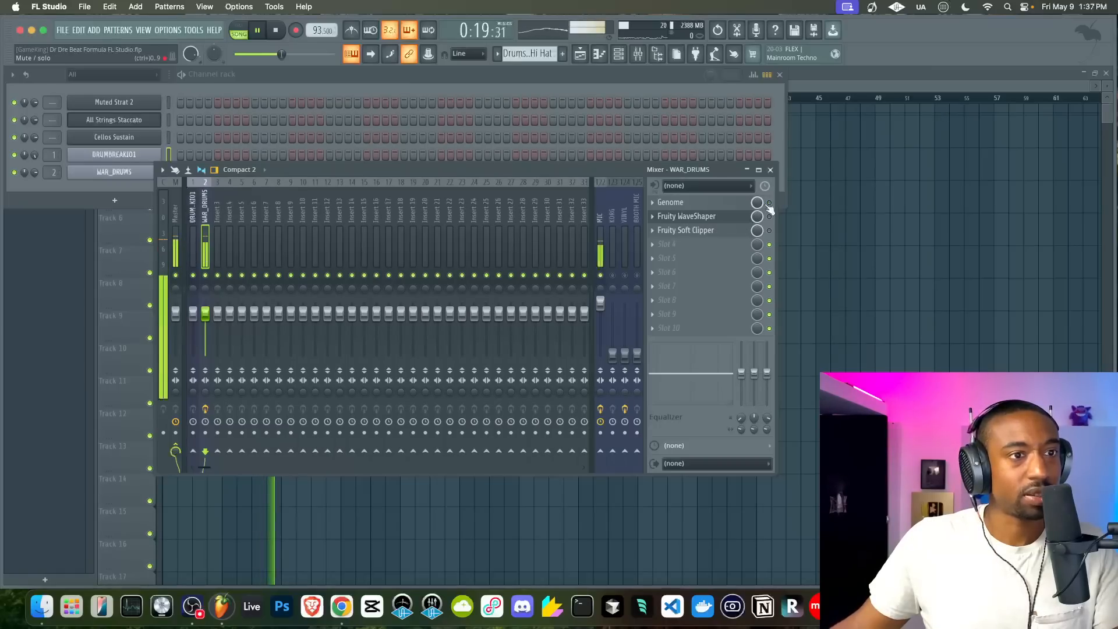
Switch WAR_DRUMS back from Genome to the stock effects and raise the Soft Clipper's post gain to about 79%
{"action": "left_click", "coordinate": [731, 231]}
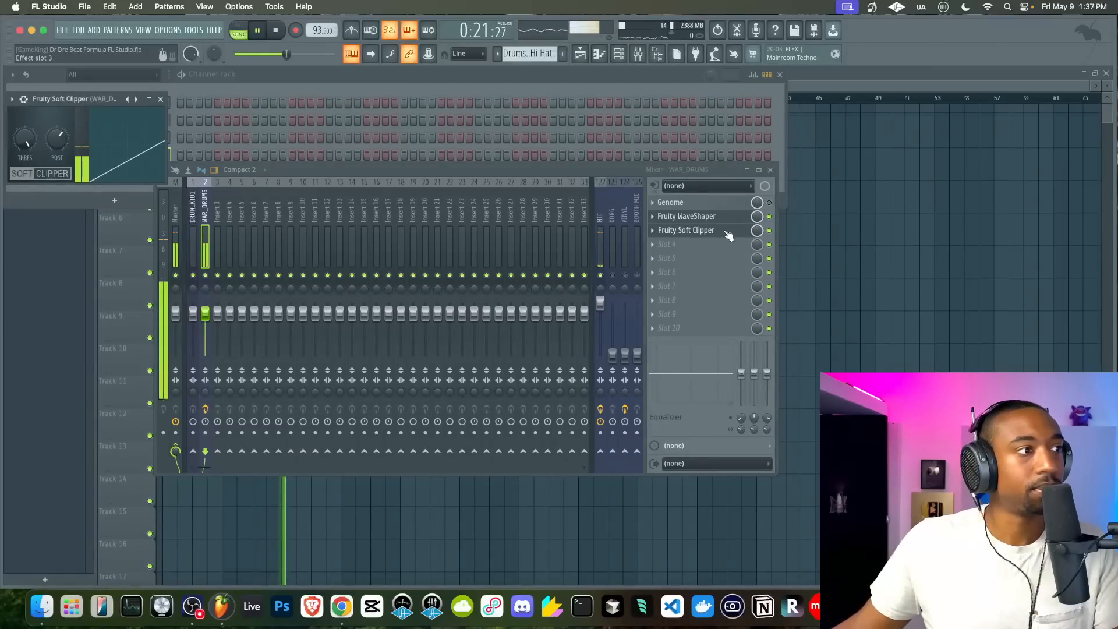
{"action": "left_click_drag", "start_coordinate": [56, 140], "coordinate": [54, 141]}
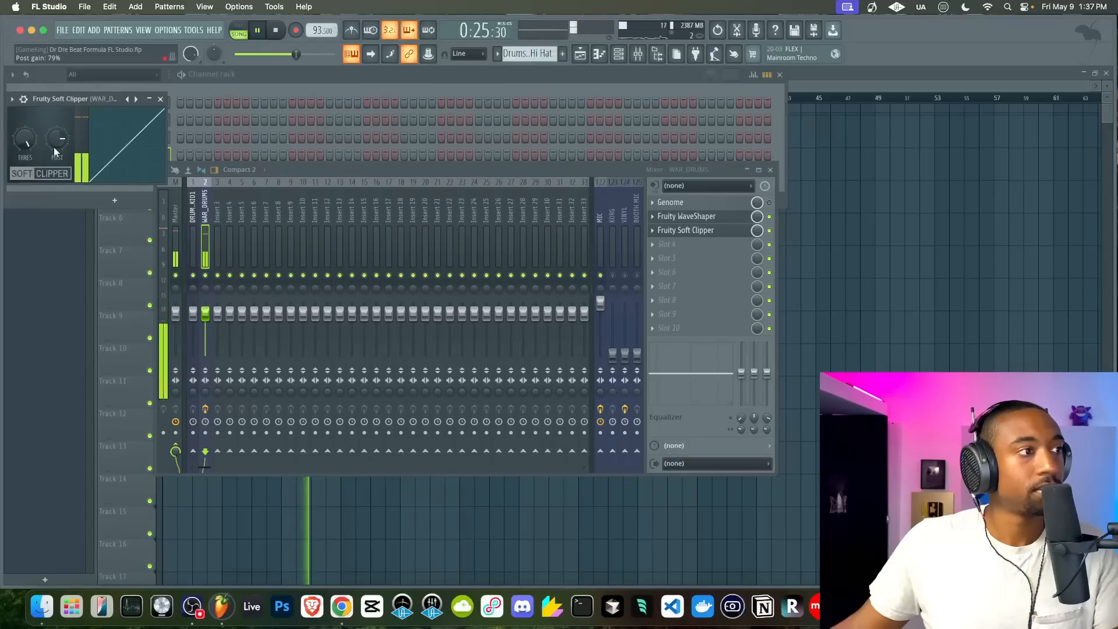
Open the Fruity WaveShaper on the WAR_DRUMS mixer track, play the drums while checking its curve, and close it
{"action": "key", "text": "space"}
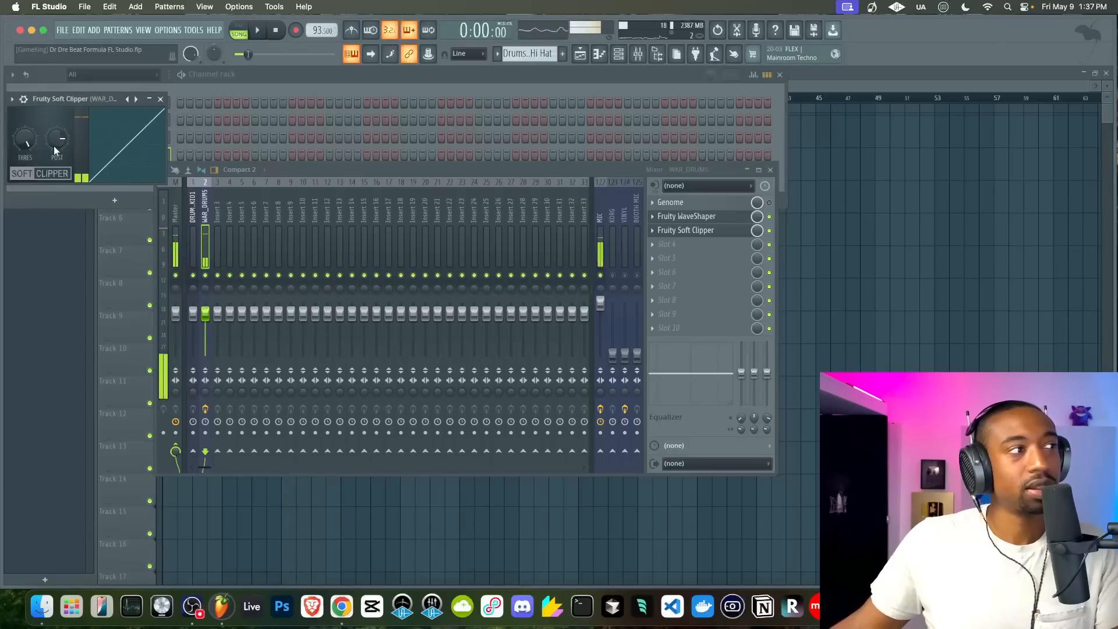
{"action": "left_click", "coordinate": [690, 219]}
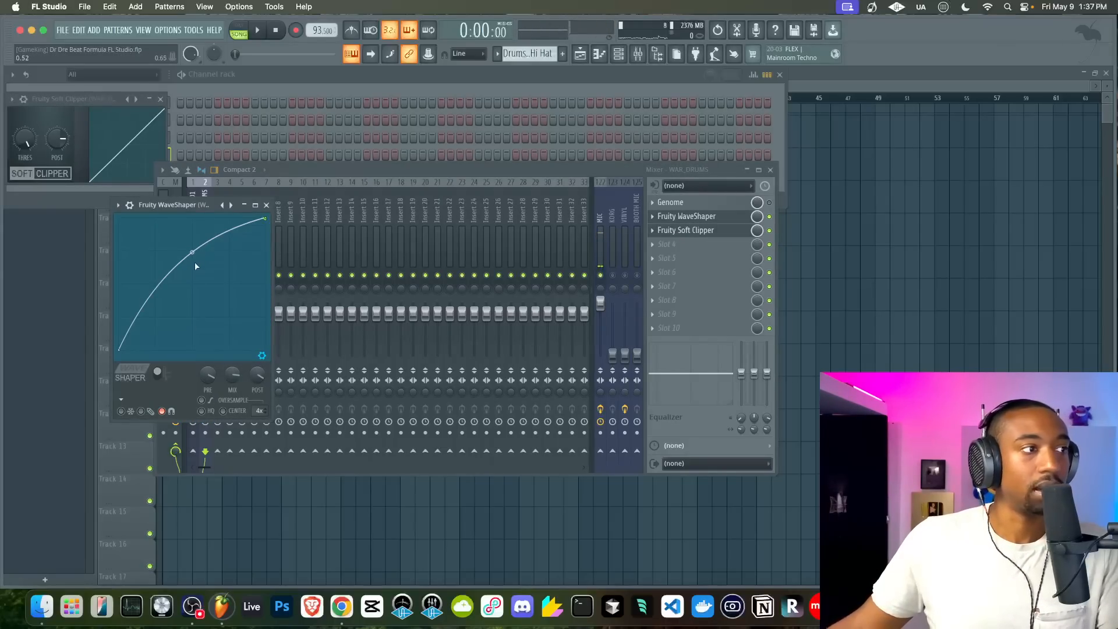
{"action": "key", "text": "space"}
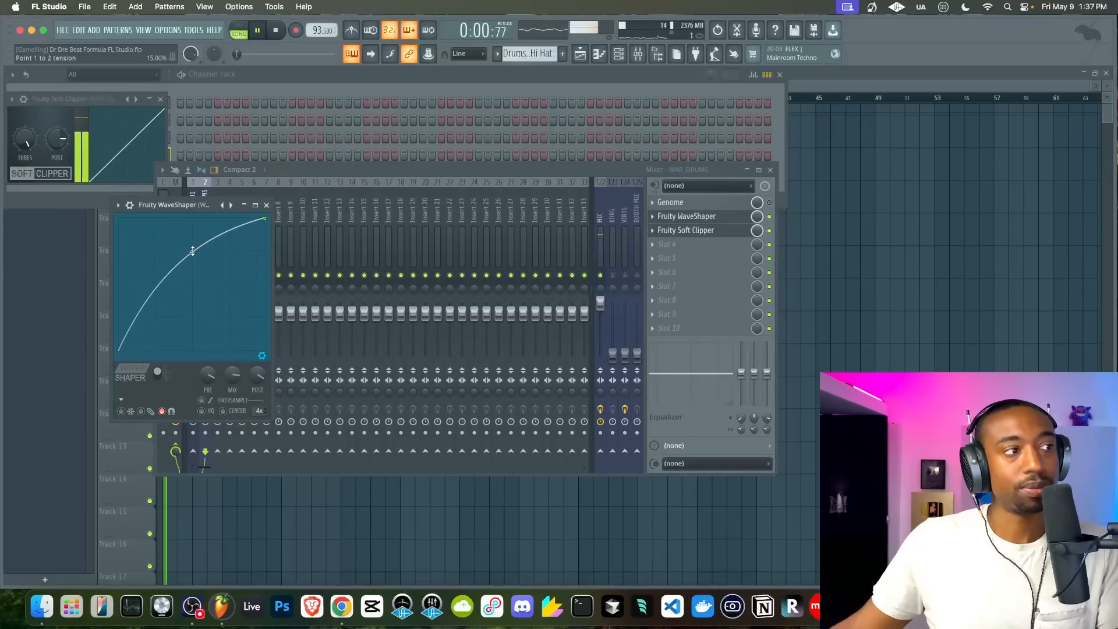
{"action": "key", "text": "space"}
{"action": "left_click", "coordinate": [267, 206]}
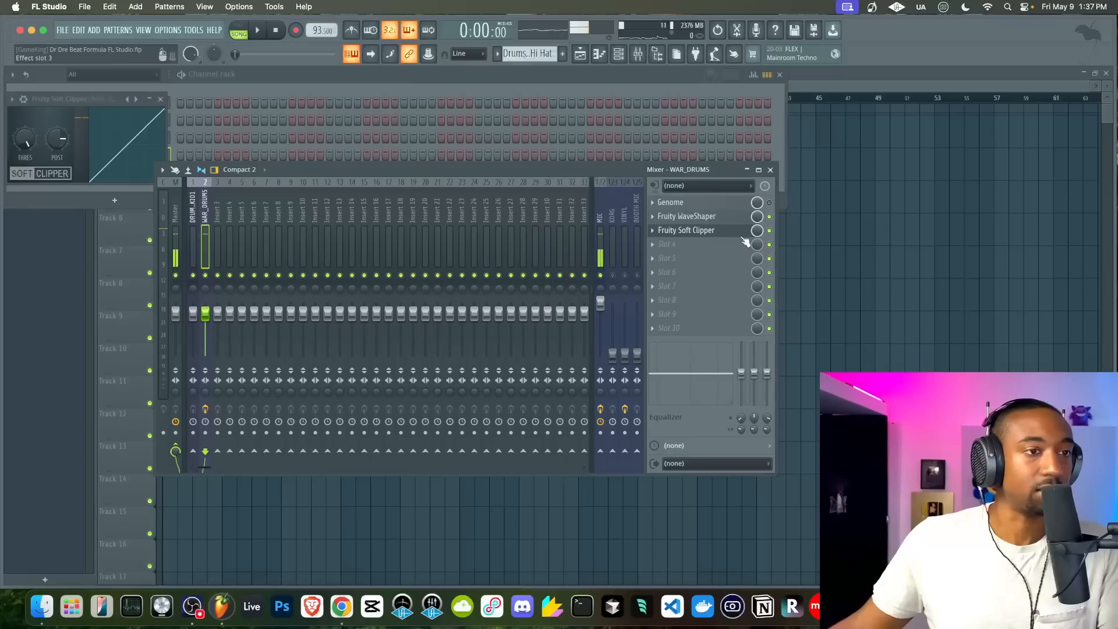
Set the Fruity Soft Clipper's post gain to 73% on the WAR_DRUMS track and close the effect
{"action": "left_click_drag", "start_coordinate": [68, 137], "coordinate": [69, 143]}
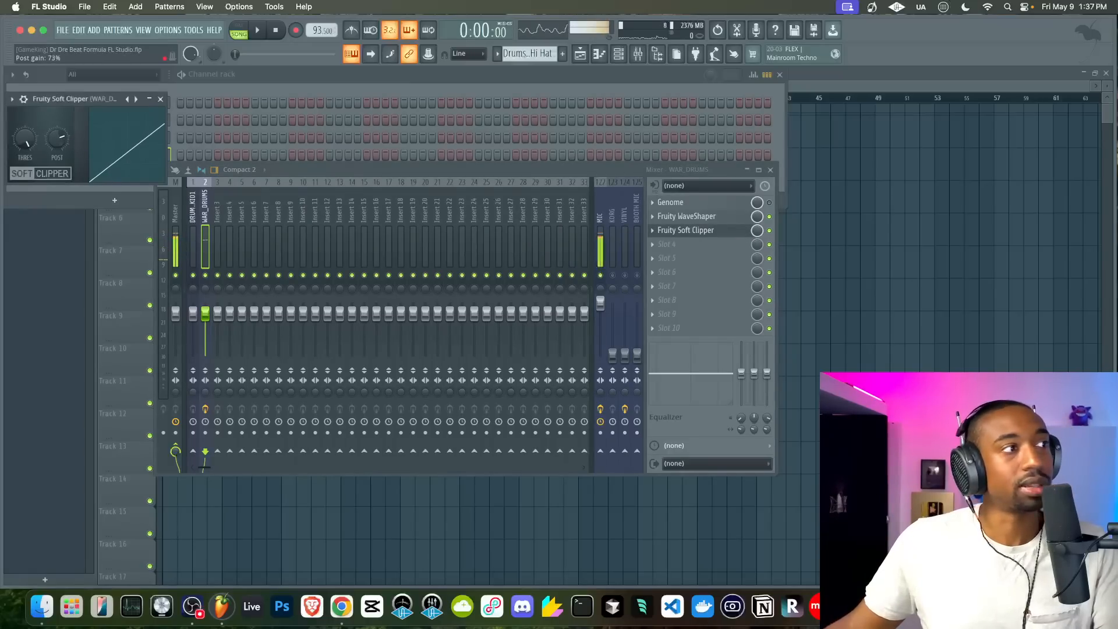
{"action": "left_click", "coordinate": [161, 99]}
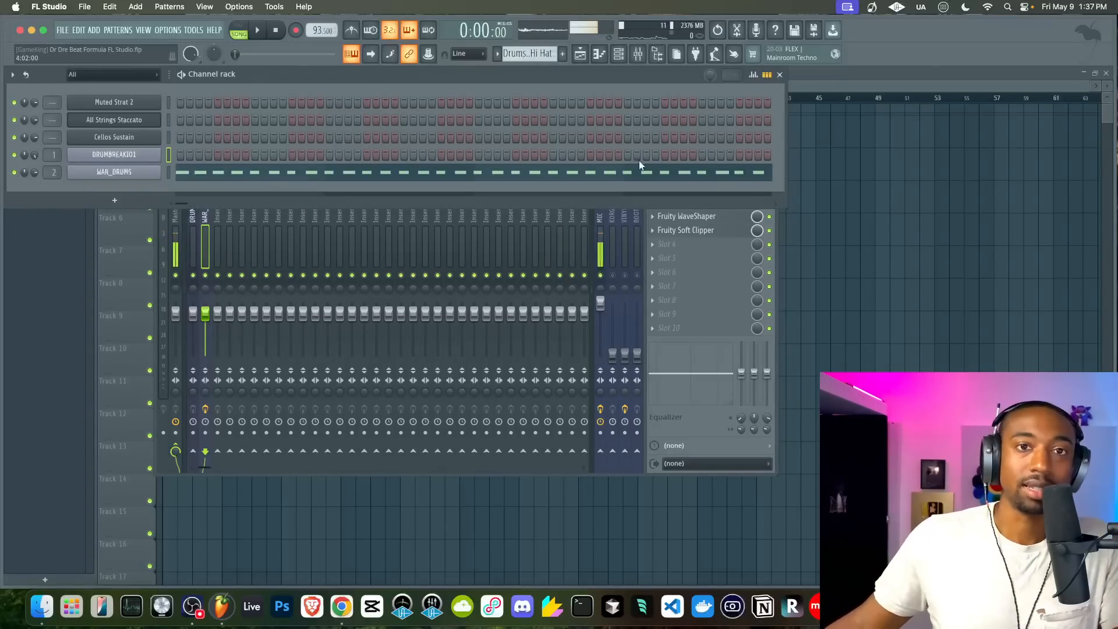
Leave the mixer, show the Channel rack and switch to the empty Pattern 5
{"action": "left_click", "coordinate": [823, 210]}
{"action": "left_click", "coordinate": [619, 56]}
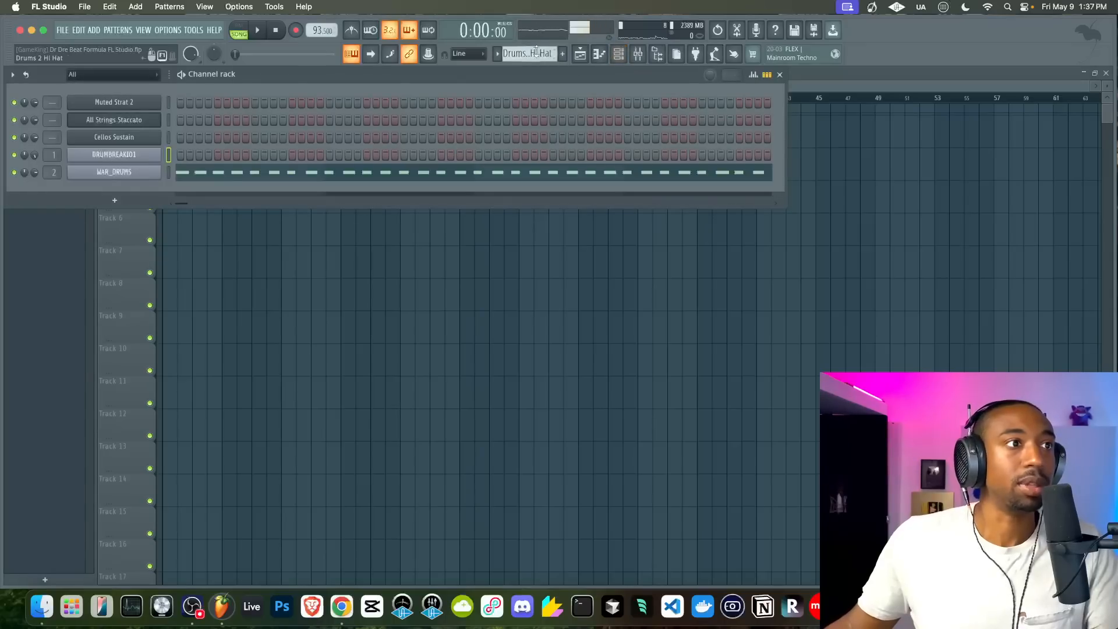
{"action": "left_click_drag", "start_coordinate": [537, 50], "coordinate": [537, 45]}
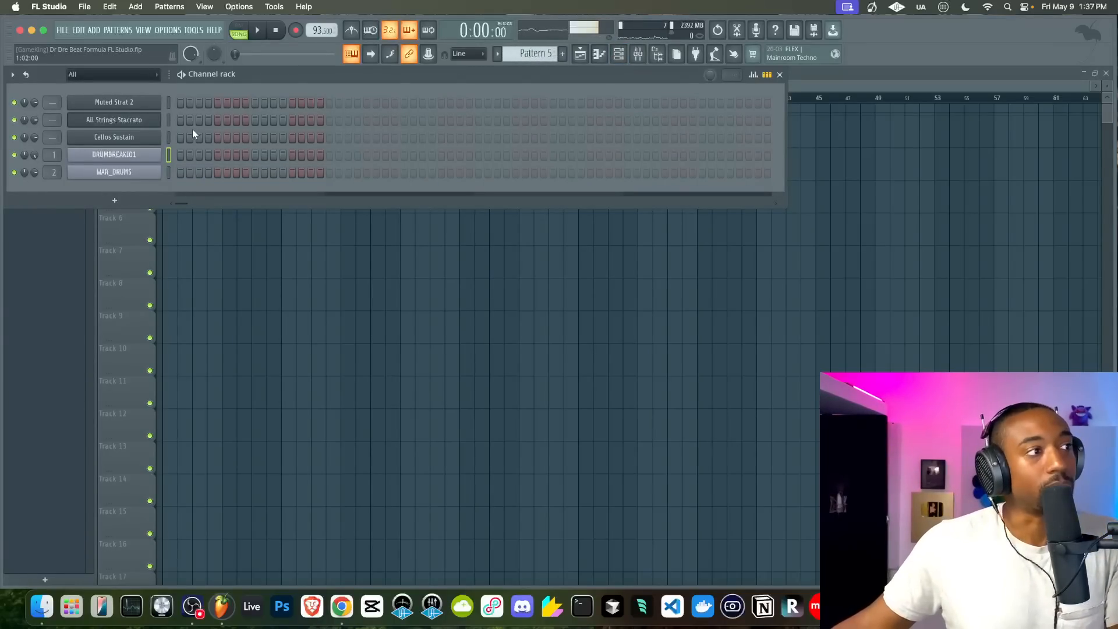
Look over the instrument plugin list without adding one, and browse the store packs in the Muted Strat 2 channel's FLEX
{"action": "left_click", "coordinate": [121, 201]}
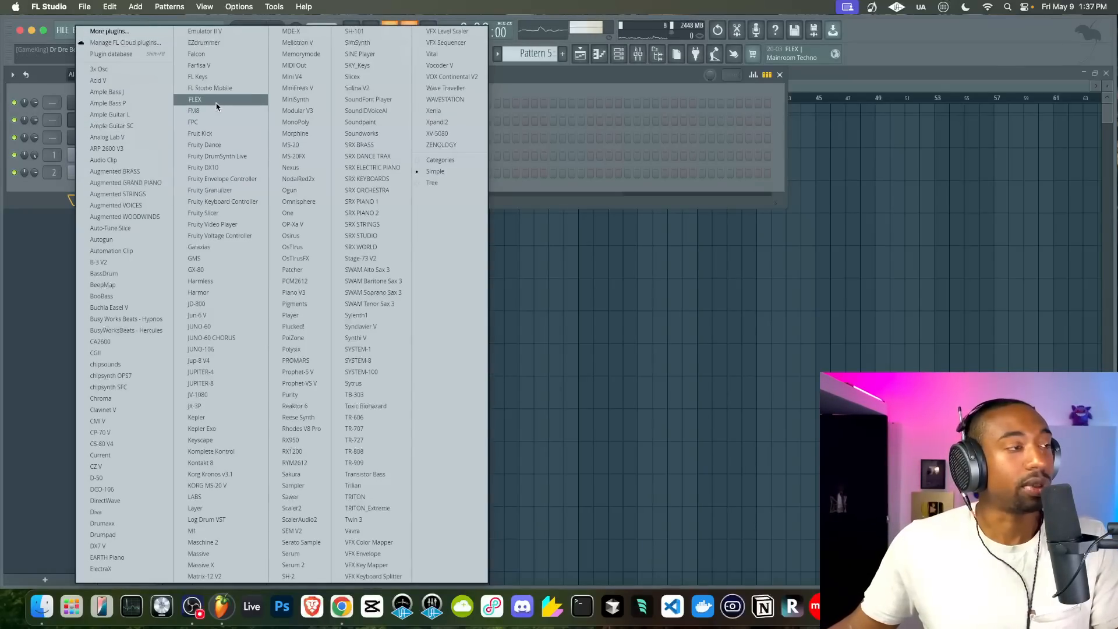
{"action": "left_click", "coordinate": [46, 184]}
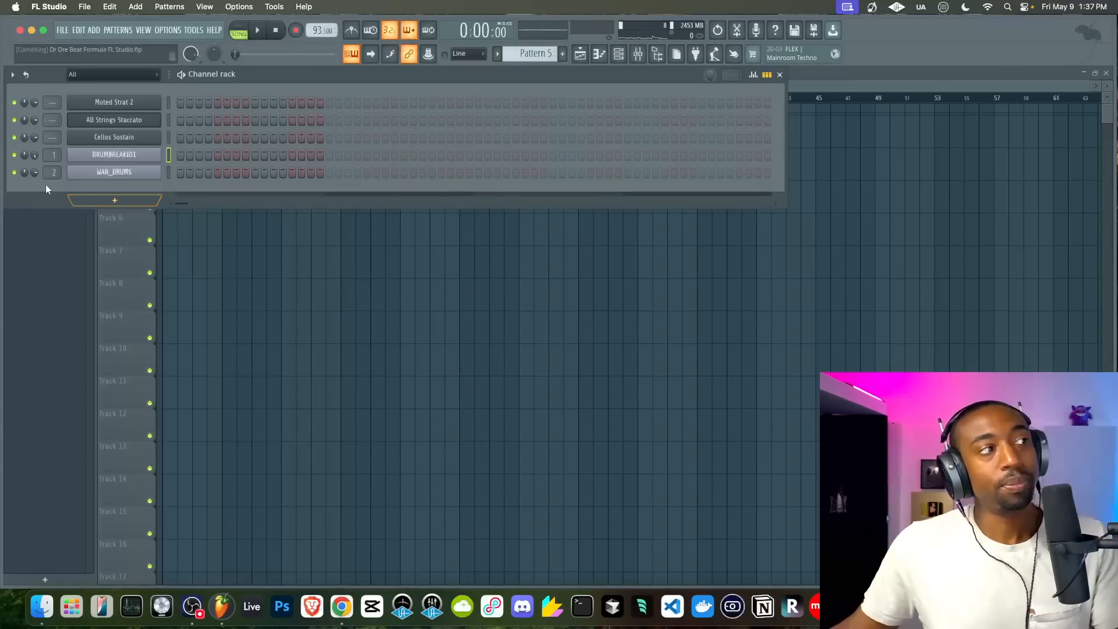
{"action": "left_click", "coordinate": [120, 107]}
{"action": "left_click", "coordinate": [125, 111]}
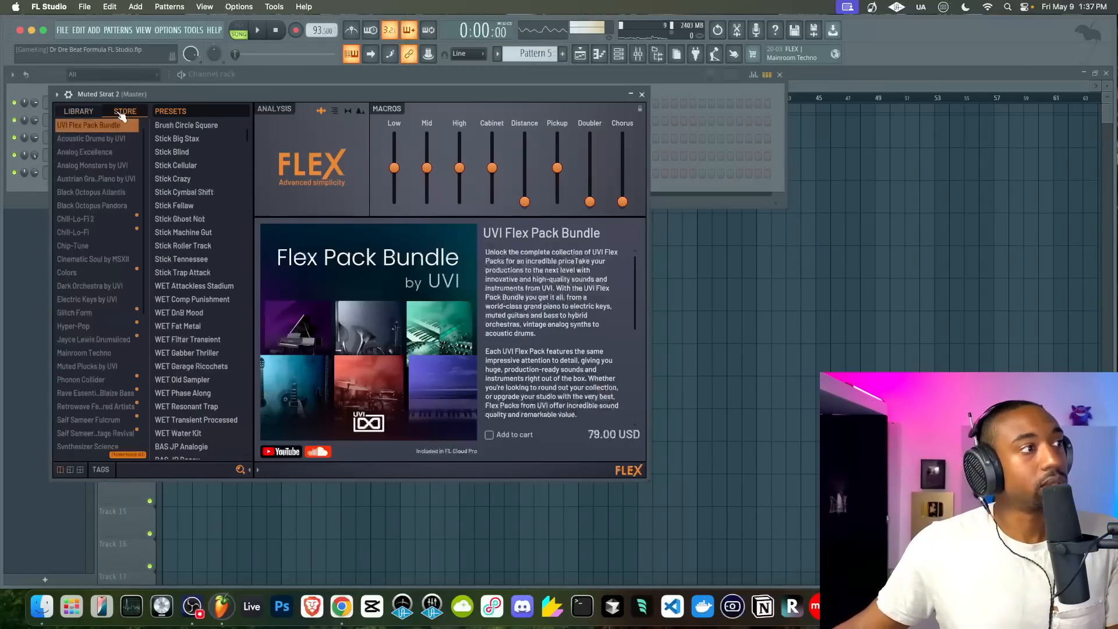
{"action": "scroll", "coordinate": [131, 261], "scroll_direction": "down", "scroll_amount": 1}
{"action": "scroll", "coordinate": [145, 272], "scroll_direction": "down", "scroll_amount": 5}
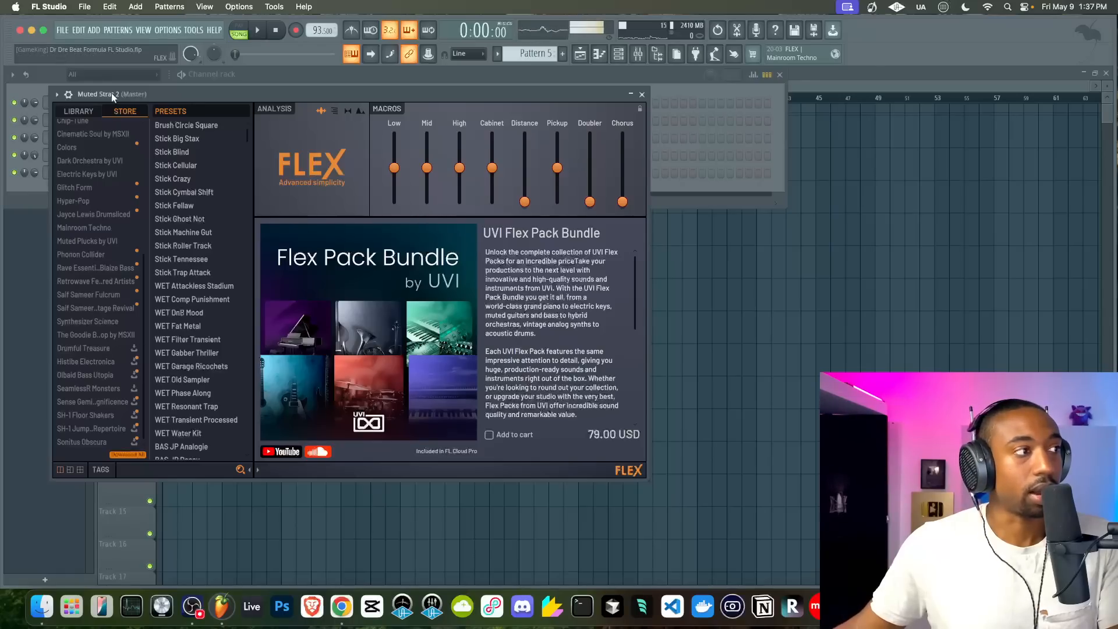
Load the Muted Strat 2 preset from the Essential Guitars pack in the FLEX library and close the instrument
{"action": "left_click", "coordinate": [88, 111]}
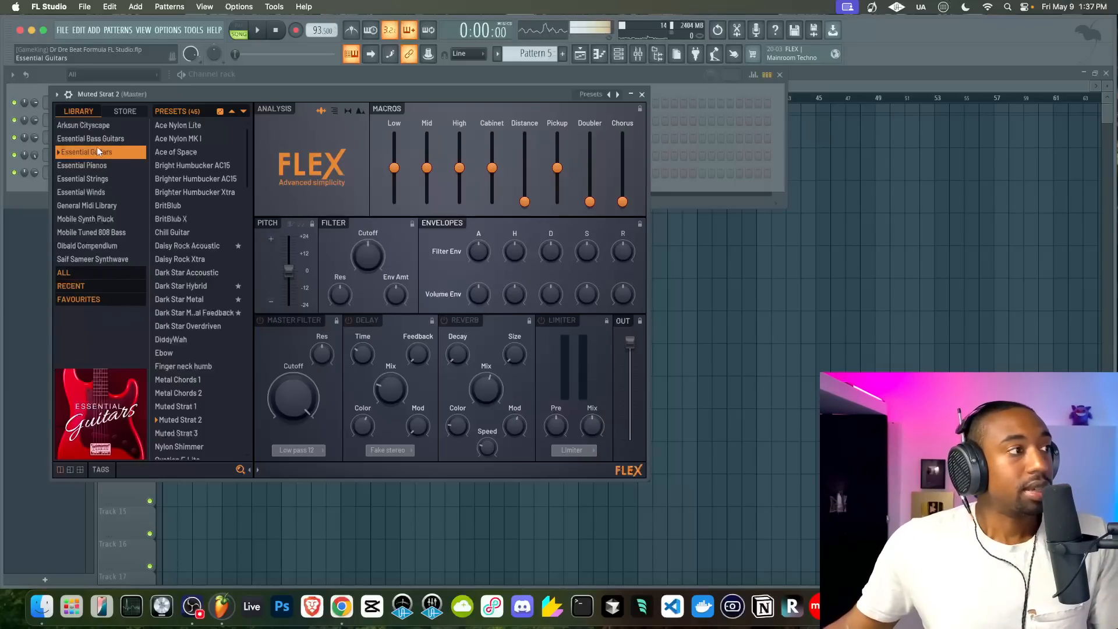
{"action": "scroll", "coordinate": [183, 285], "scroll_direction": "down", "scroll_amount": 3}
{"action": "scroll", "coordinate": [183, 287], "scroll_direction": "down", "scroll_amount": 4}
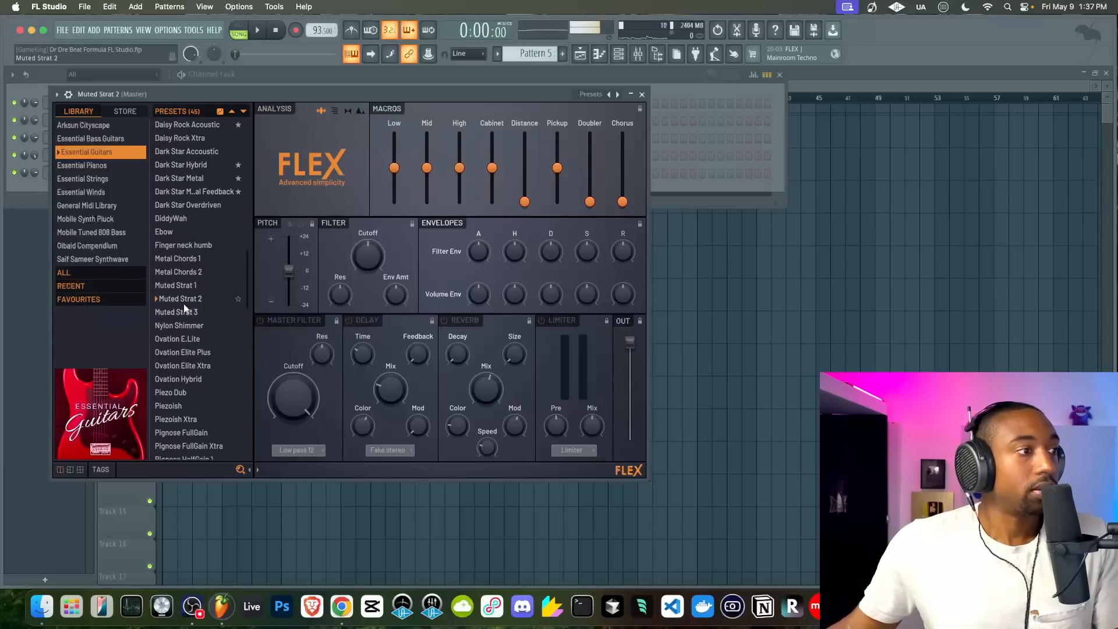
{"action": "left_click", "coordinate": [186, 299]}
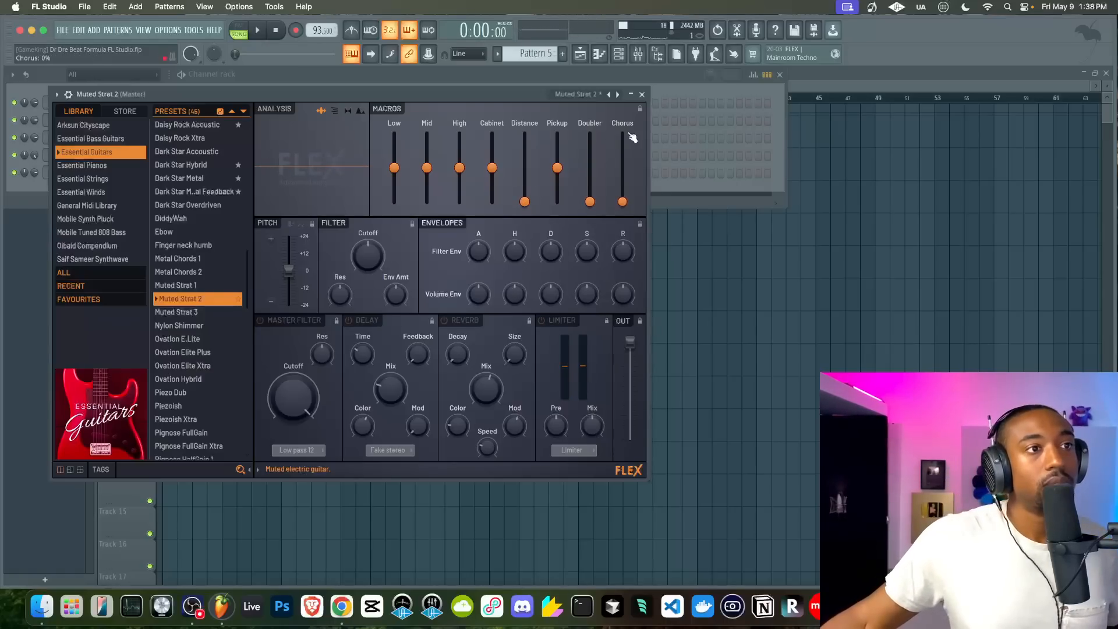
{"action": "left_click", "coordinate": [642, 94]}
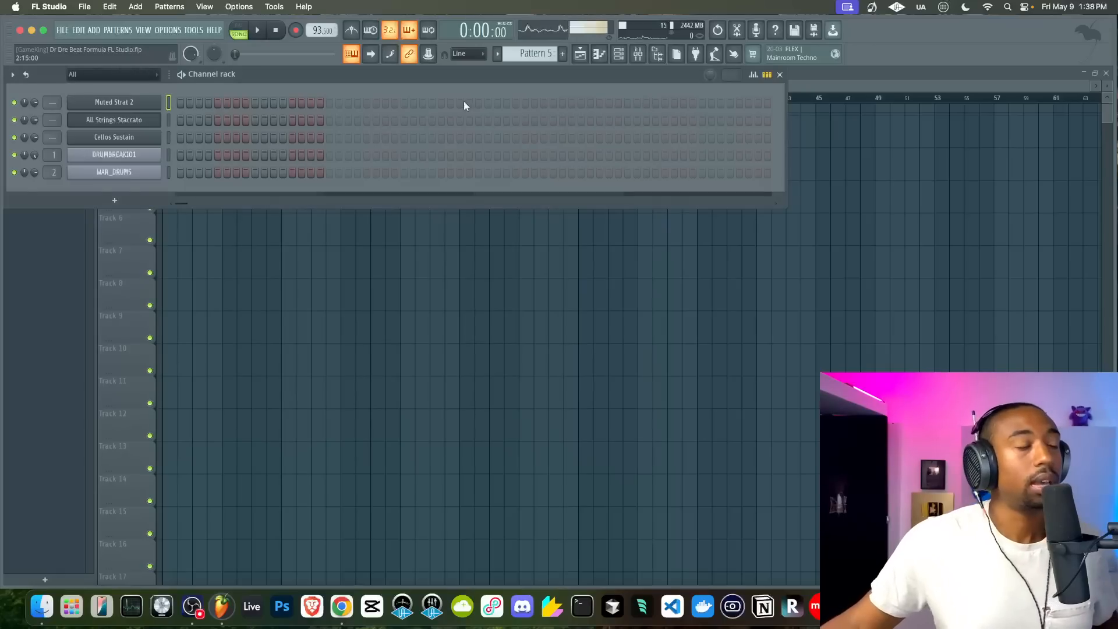
Turn off the limiter in the All Strings Staccato channel's FLEX instrument and close it
{"action": "left_click", "coordinate": [150, 122]}
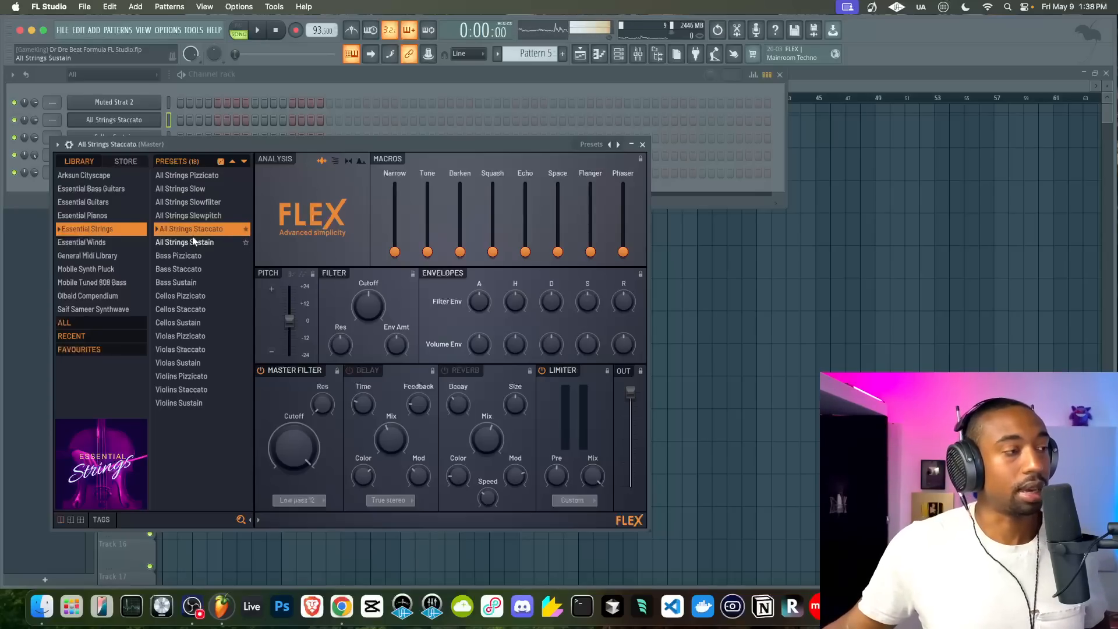
{"action": "left_click", "coordinate": [553, 377]}
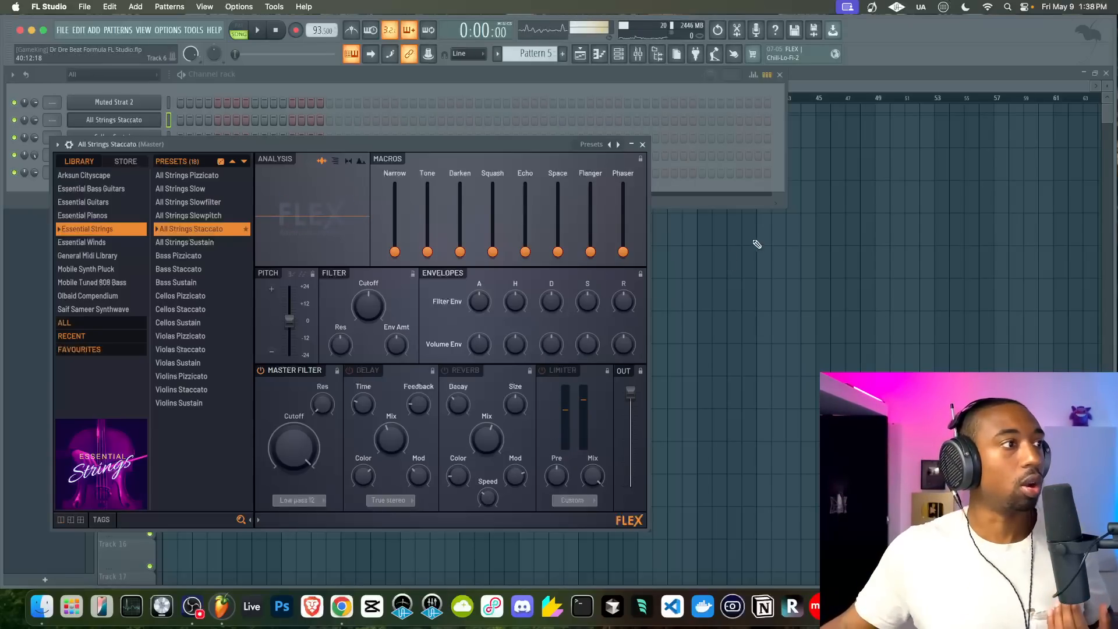
{"action": "left_click", "coordinate": [641, 144]}
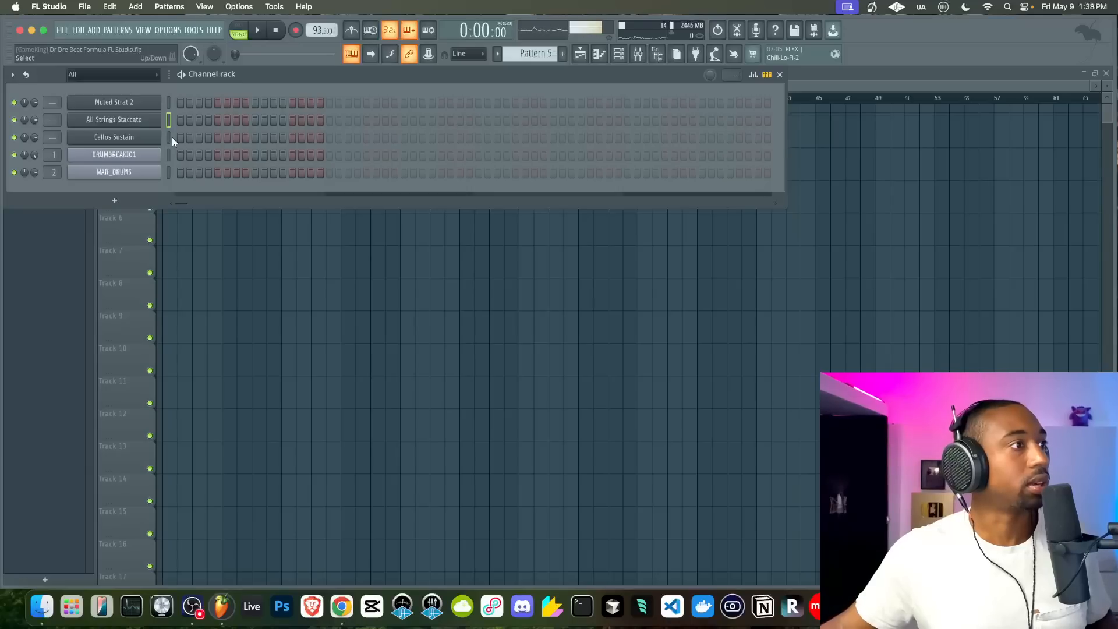
Audition the Cellos Sustain channel's FLEX preset, and close the instrument and the Channel rack
{"action": "left_click", "coordinate": [149, 138]}
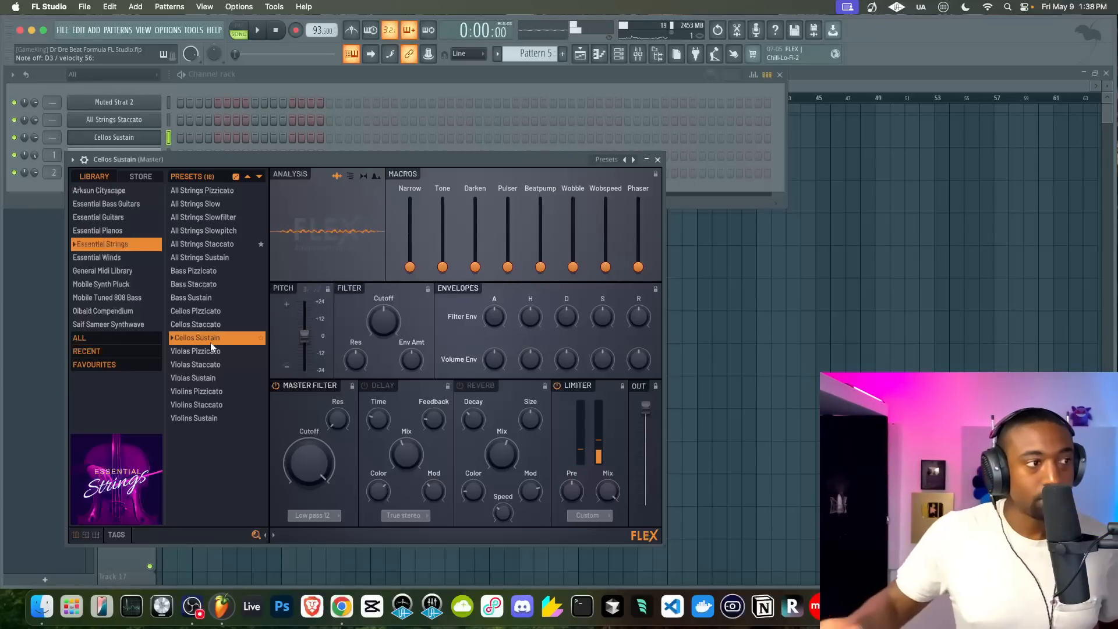
{"action": "left_click", "coordinate": [658, 159]}
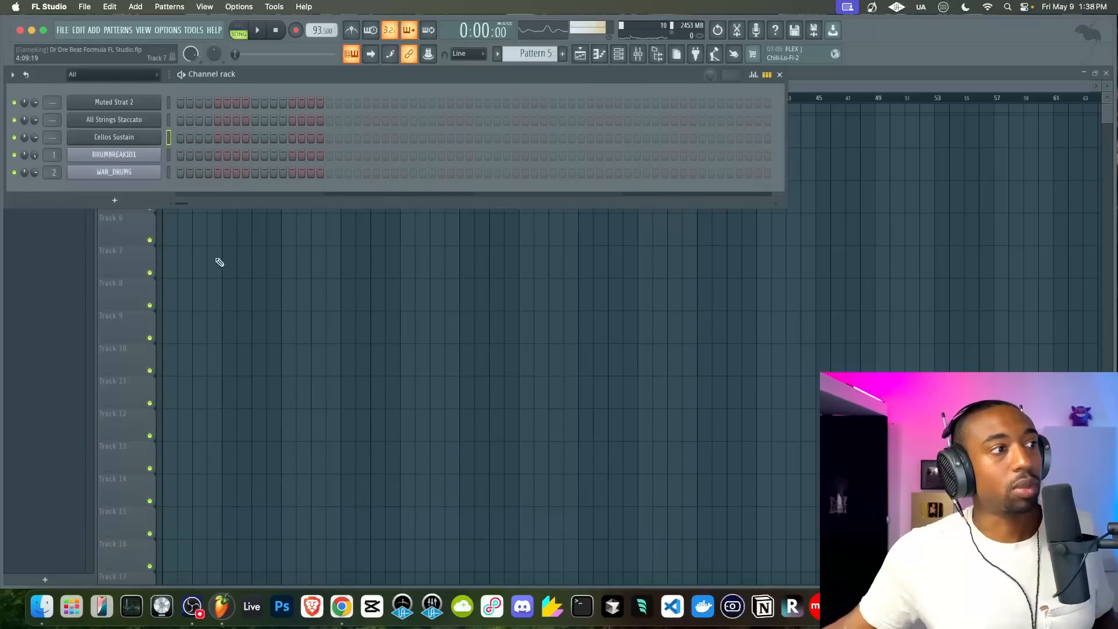
{"action": "key", "text": "F6"}
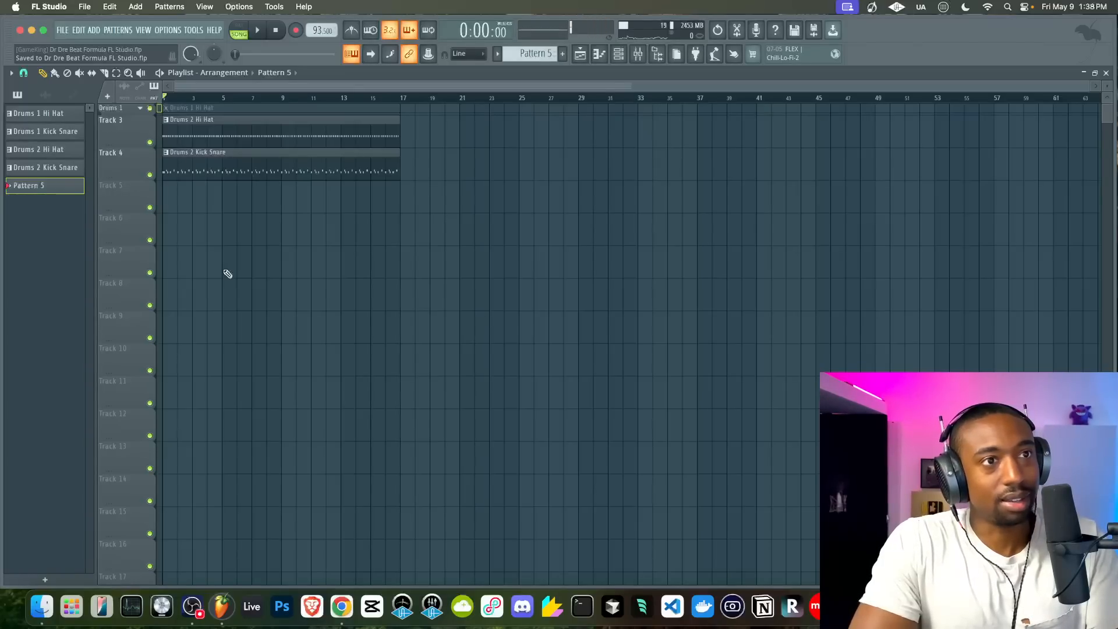
Play the arrangement while opening the WAR_DRUMS mixer track and its Fruity Soft Clipper, and stop playback
{"action": "key", "text": "space"}
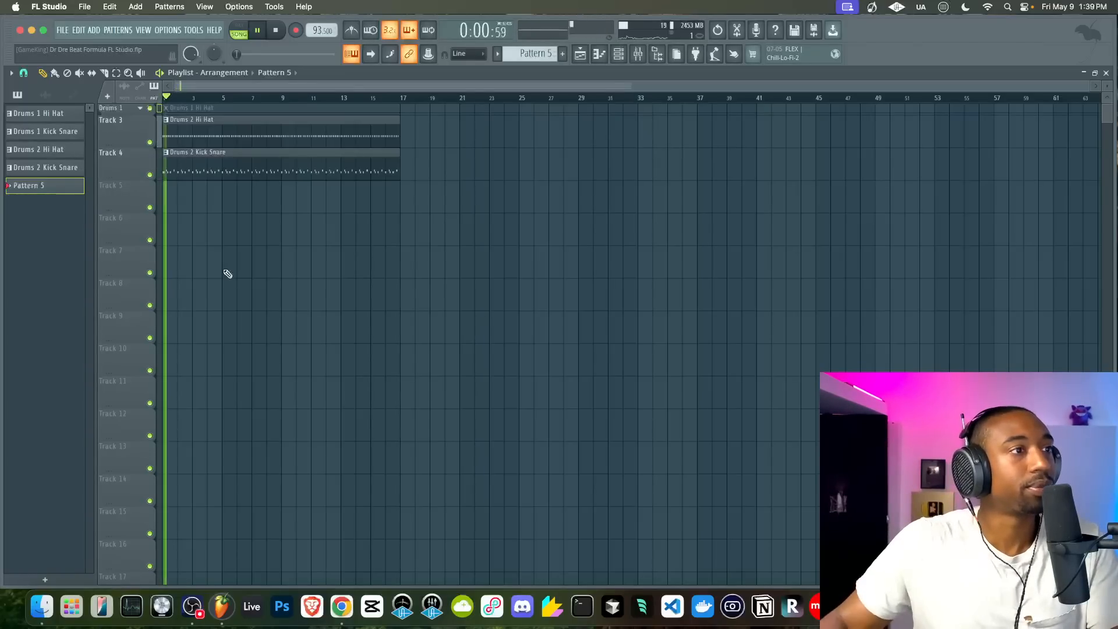
{"action": "left_click", "coordinate": [620, 54]}
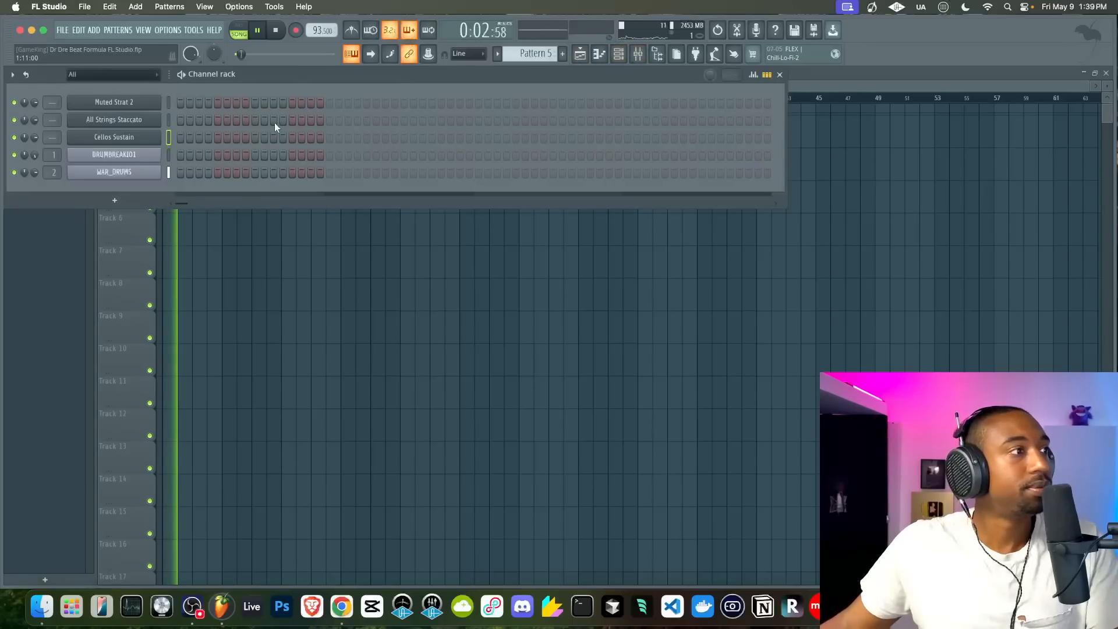
{"action": "left_click", "coordinate": [638, 54]}
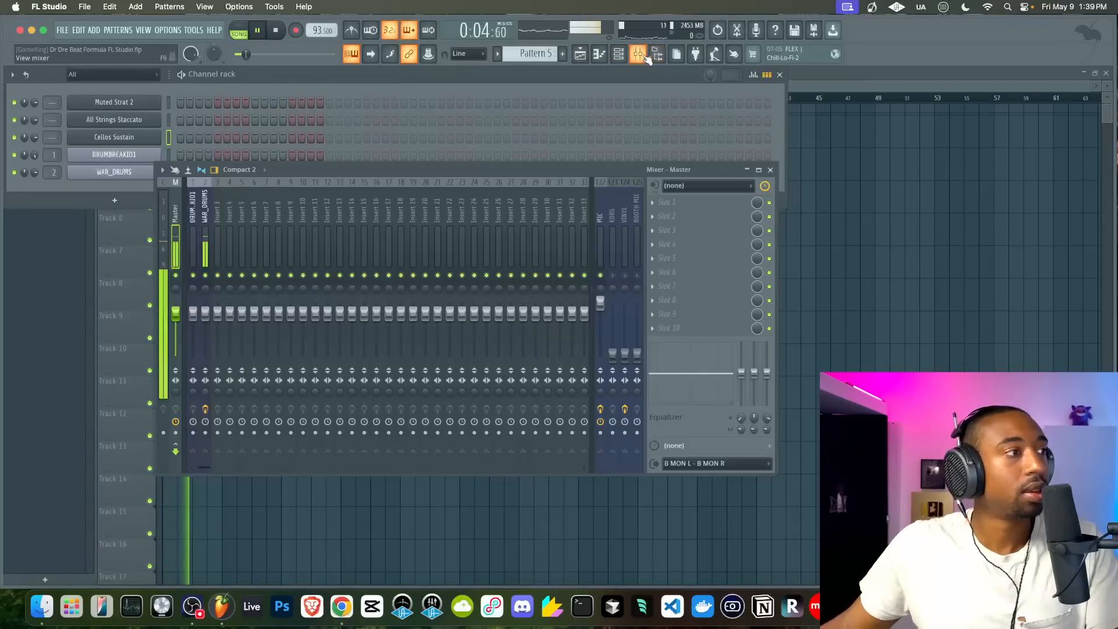
{"action": "left_click", "coordinate": [205, 239]}
{"action": "left_click", "coordinate": [694, 231]}
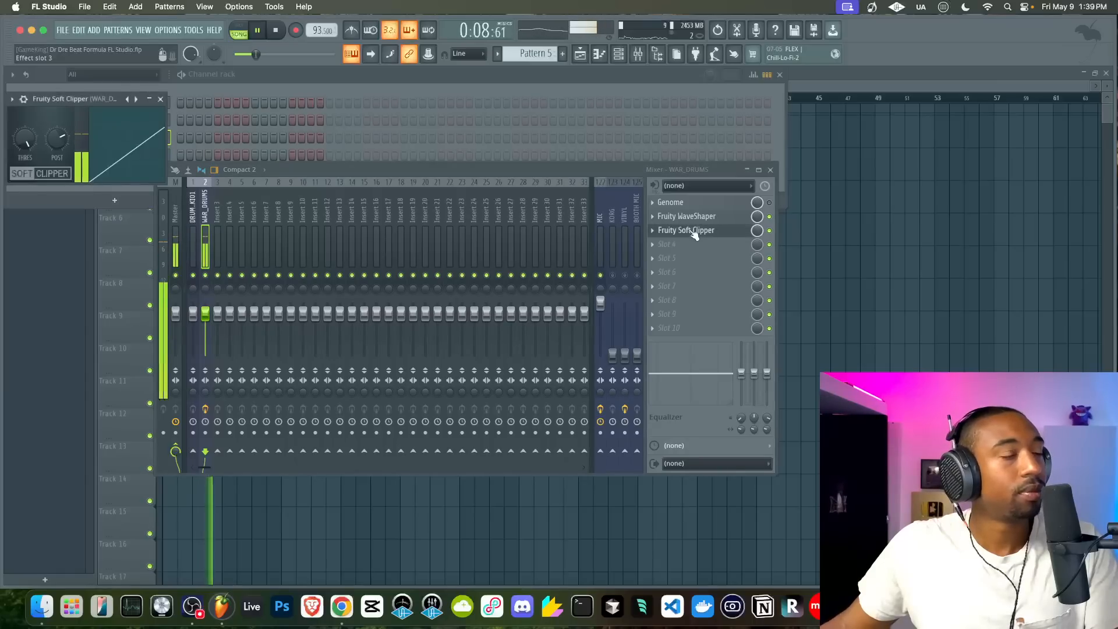
{"action": "key", "text": "space"}
{"action": "mouse_move", "coordinate": [711, 230]}
{"action": "left_mouse_down"}
{"action": "mouse_move", "coordinate": [710, 247]}
{"action": "mouse_move", "coordinate": [711, 234]}
{"action": "left_mouse_up"}
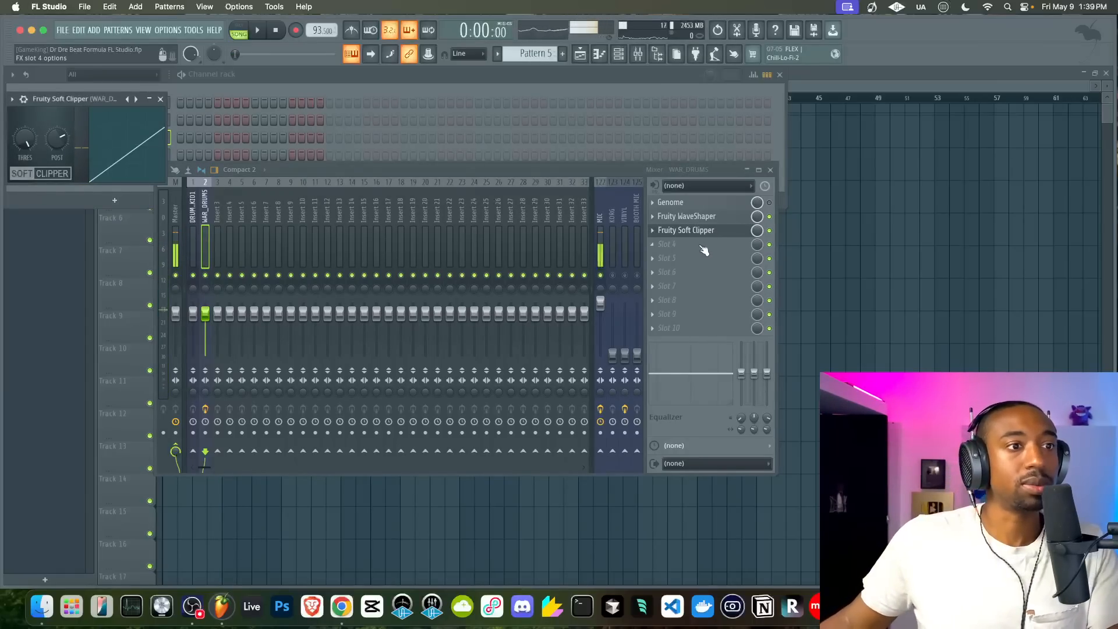
Add the Transient Processor to effect slot 4 of the WAR_DRUMS mixer track
{"action": "left_click", "coordinate": [705, 251]}
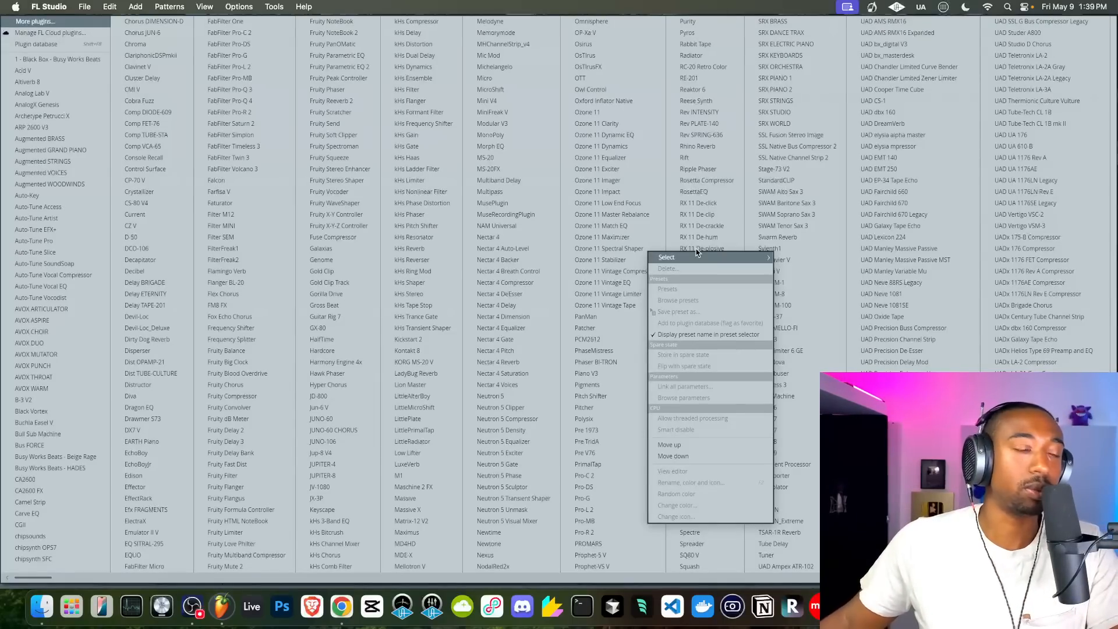
{"action": "left_click", "coordinate": [697, 252]}
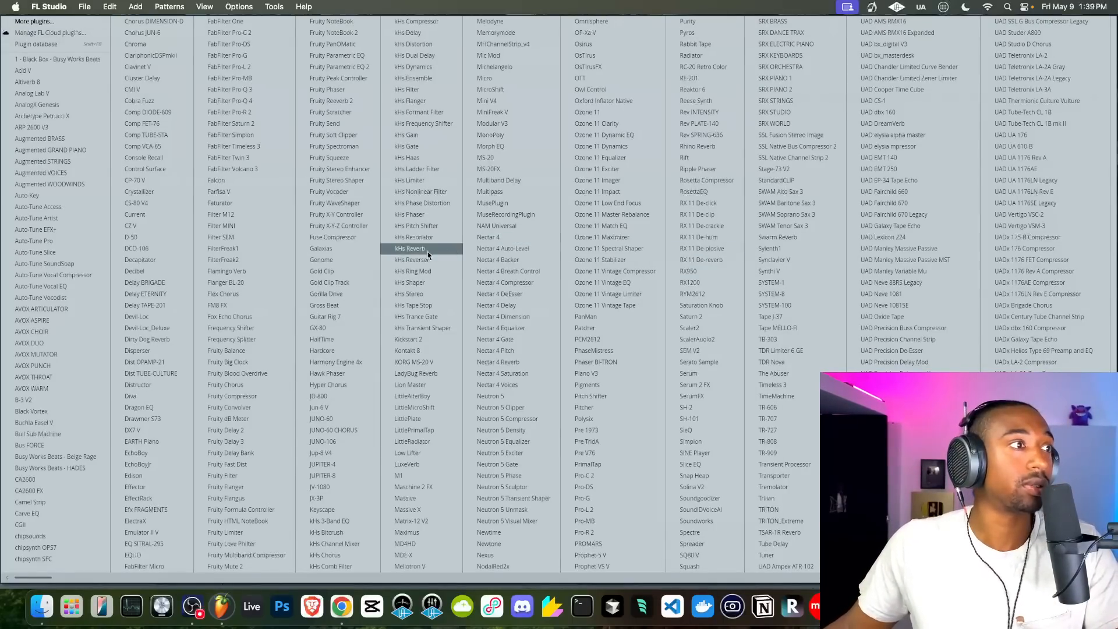
{"action": "scroll", "coordinate": [349, 282], "scroll_direction": "right", "scroll_amount": 3}
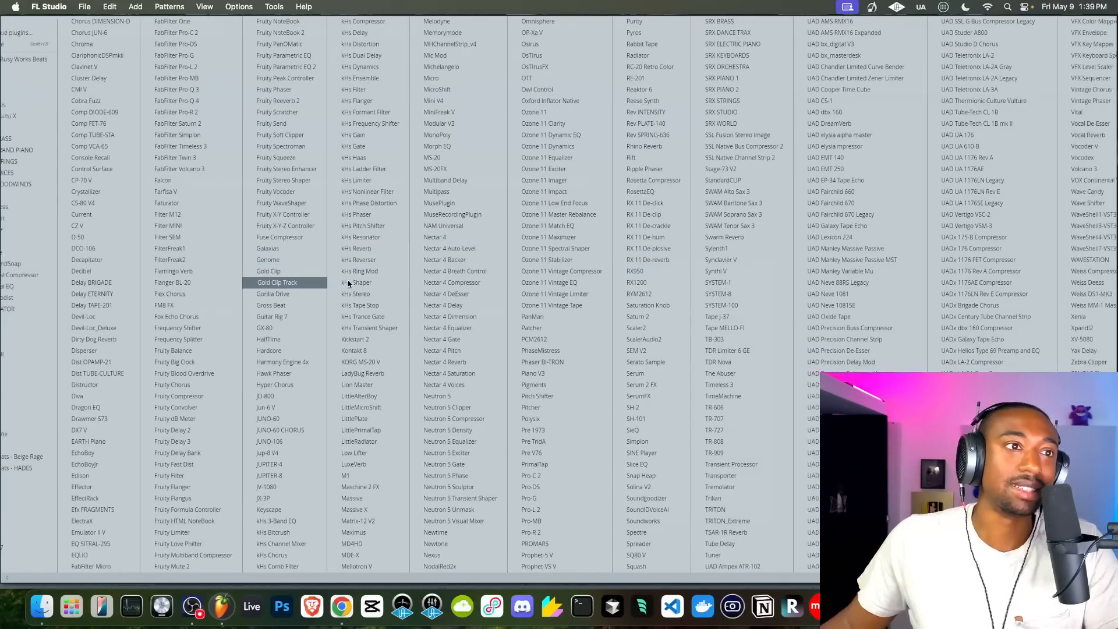
{"action": "scroll", "coordinate": [348, 283], "scroll_direction": "left", "scroll_amount": 1}
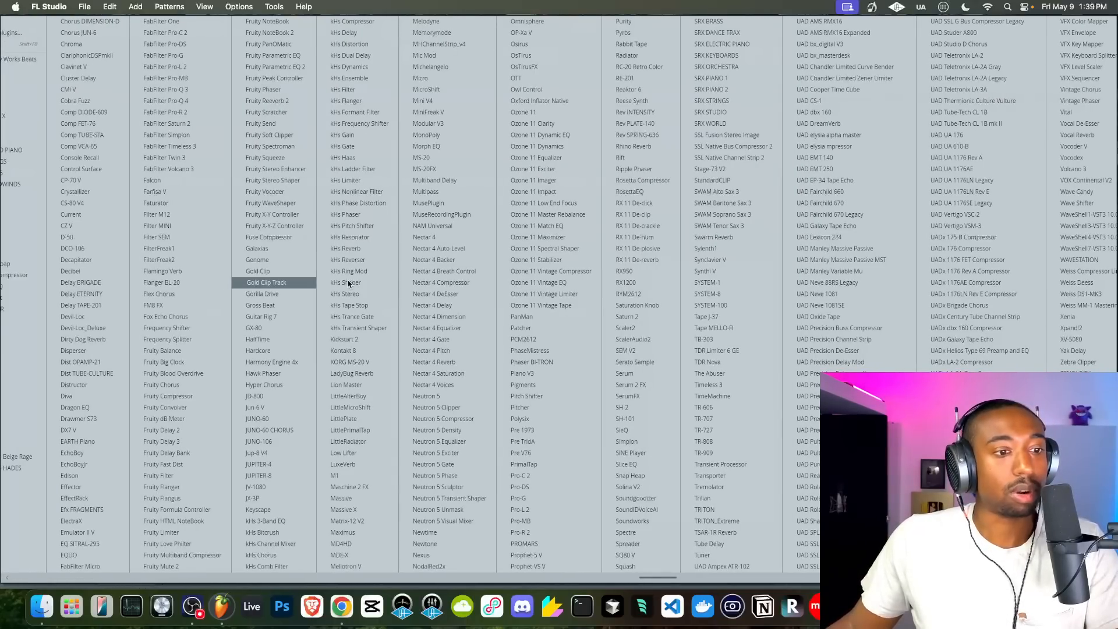
{"action": "left_click", "coordinate": [728, 464]}
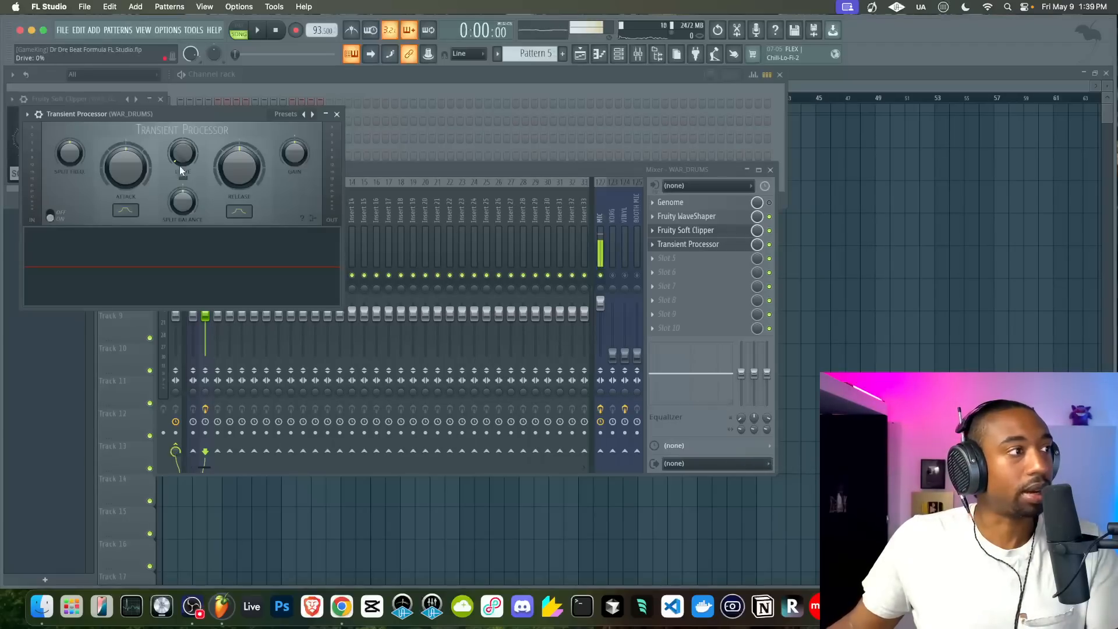
Set the Transient Processor's attack to 34% and play the drums to hear the result
{"action": "left_click_drag", "start_coordinate": [114, 180], "coordinate": [117, 173]}
{"action": "key", "text": "space"}
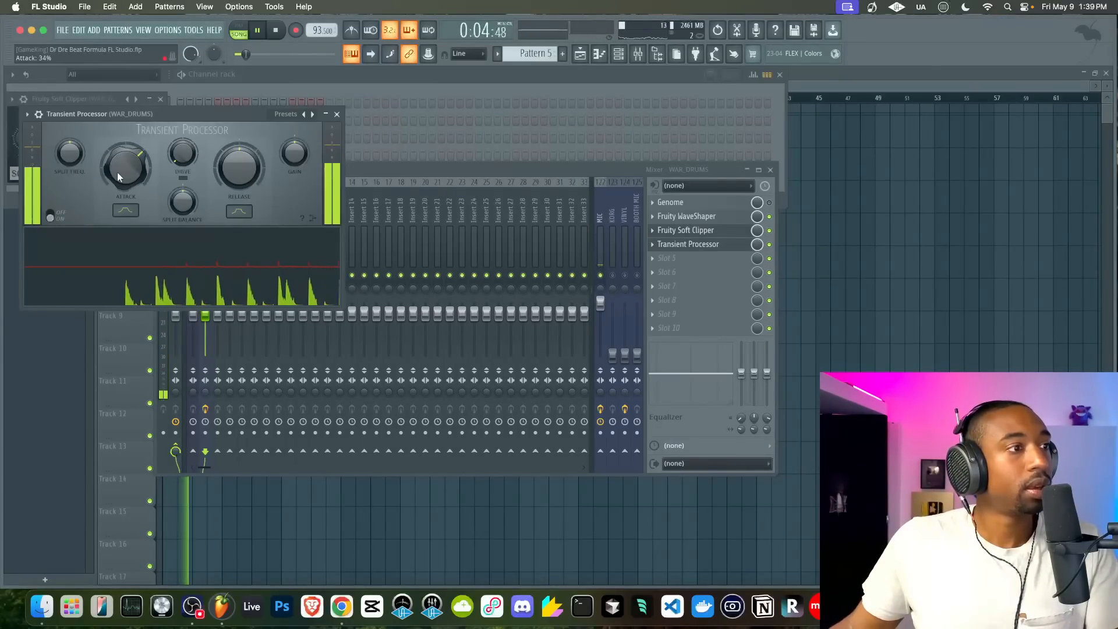
{"action": "key", "text": "space"}
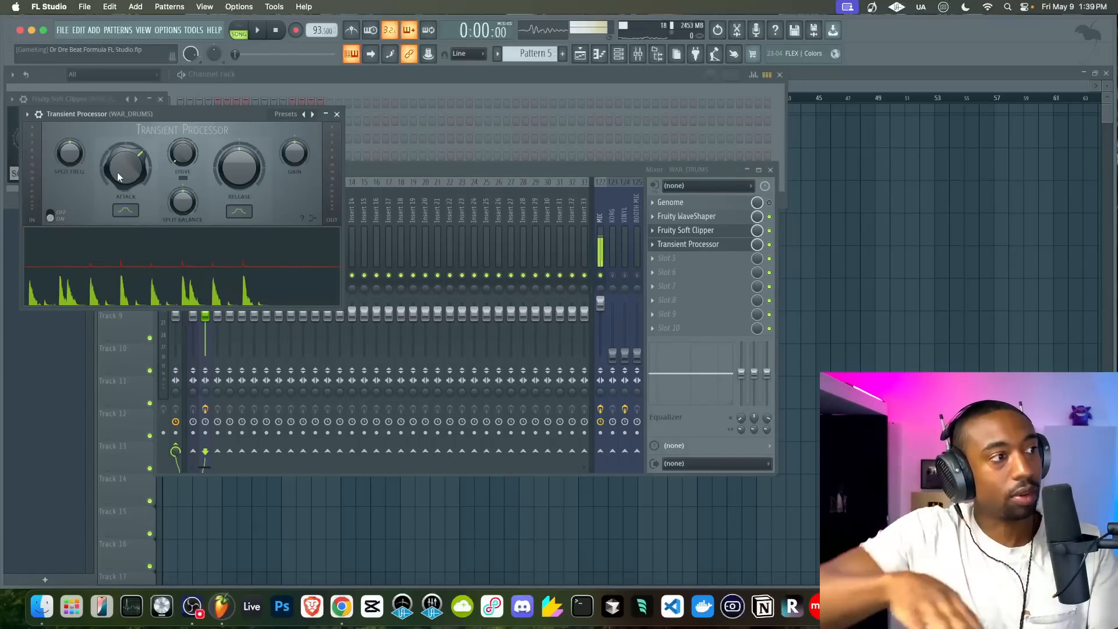
{"action": "key", "text": "space"}
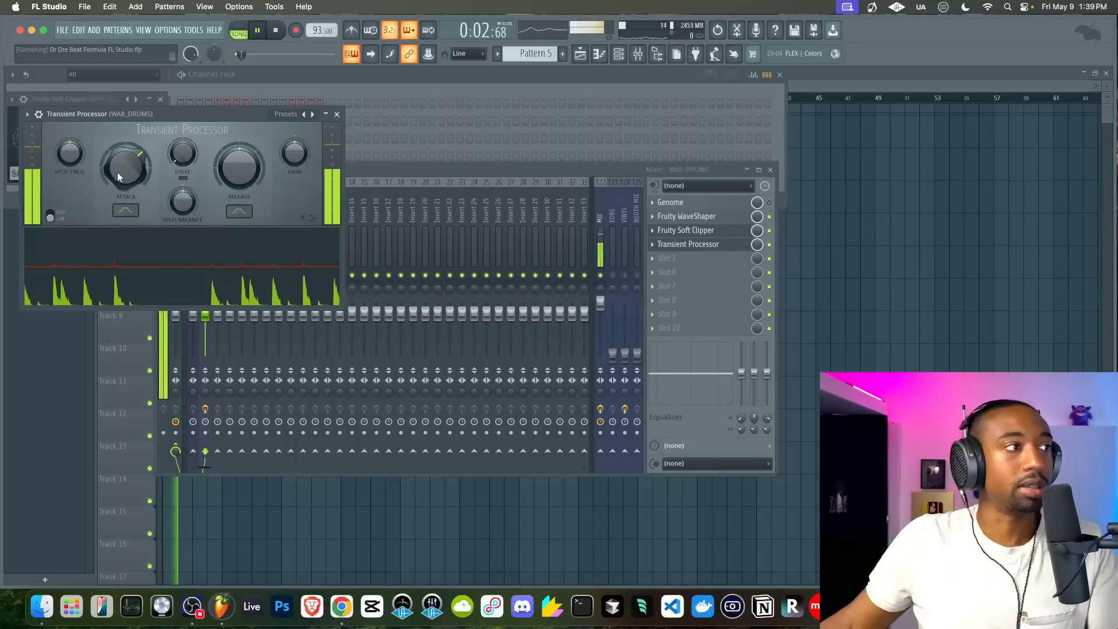
Stop playback, close the Transient Processor, and add Fruity Limiter to effect slot 5 of the WAR_DRUMS mixer track
{"action": "key", "text": "space"}
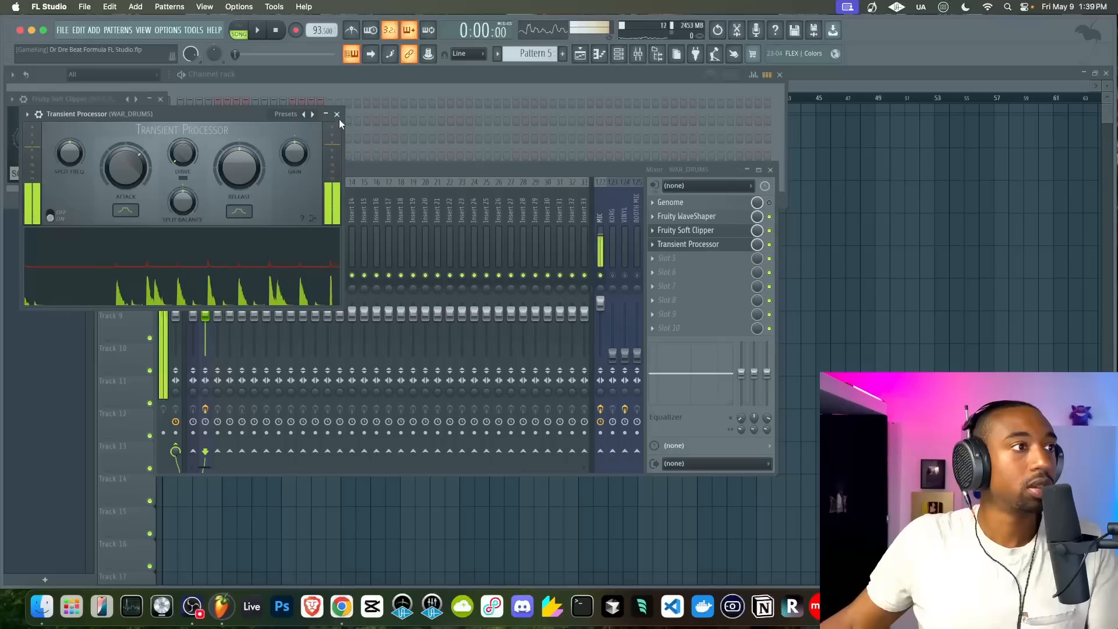
{"action": "left_click", "coordinate": [337, 114]}
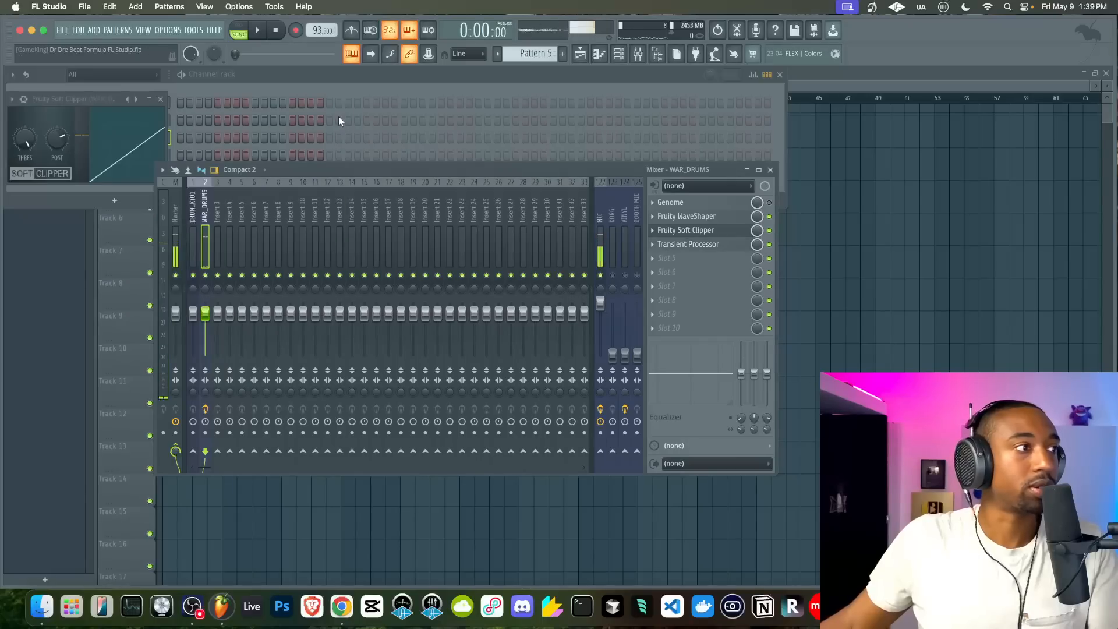
{"action": "left_click", "coordinate": [678, 260]}
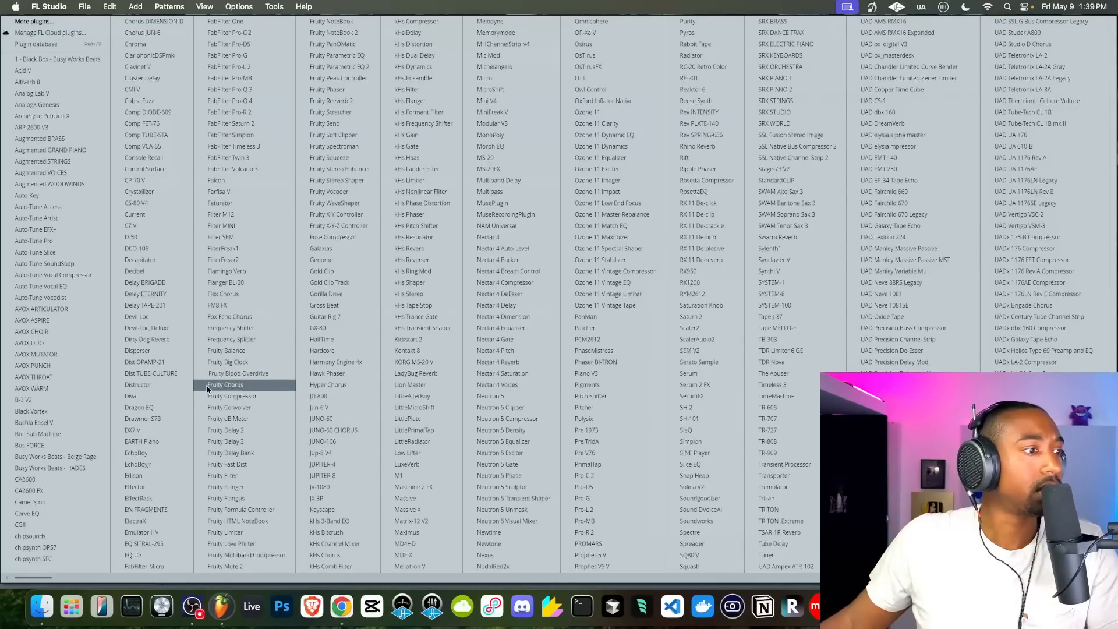
{"action": "left_click", "coordinate": [242, 532]}
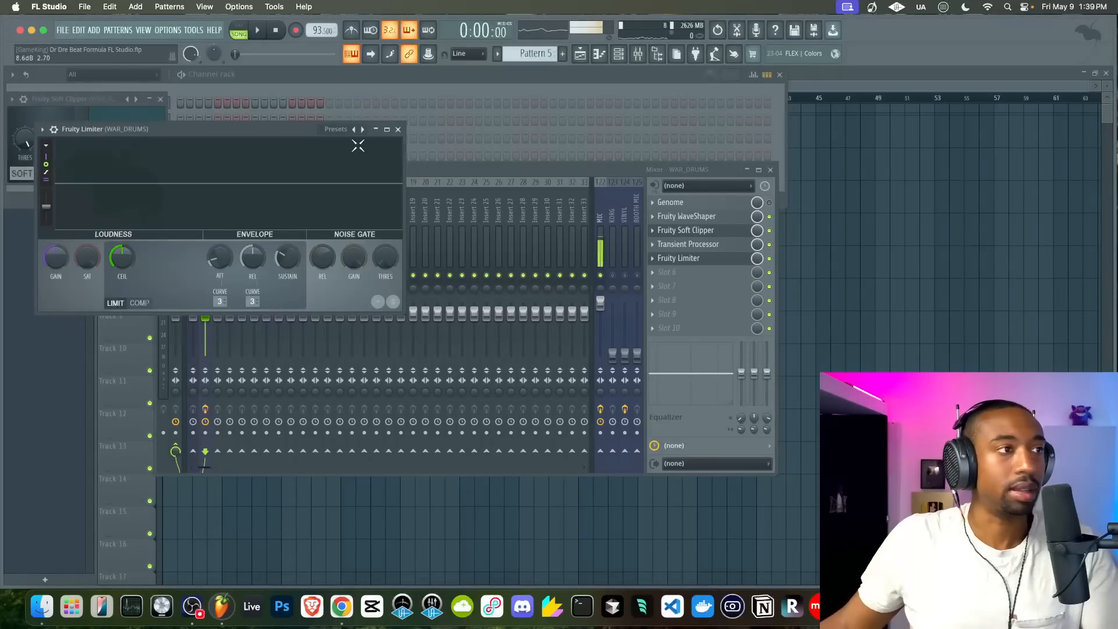
{"action": "left_click", "coordinate": [326, 129]}
{"action": "left_click", "coordinate": [308, 127]}
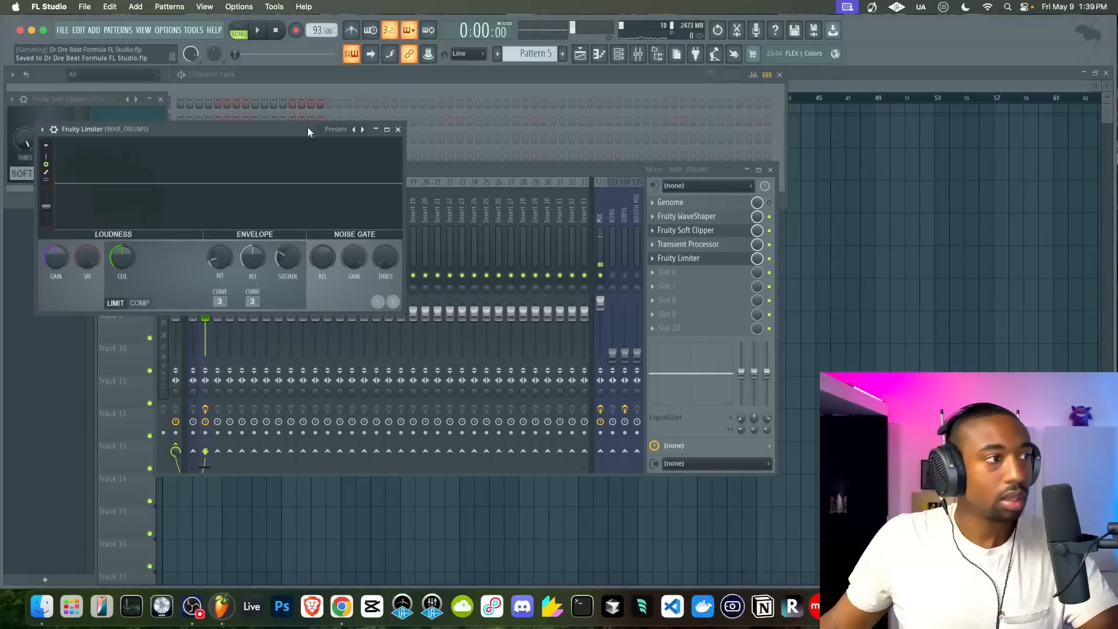
Compare the Fruity Limiter's limiter and compressor controls, and return to limiter mode
{"action": "left_click", "coordinate": [133, 302]}
{"action": "left_click", "coordinate": [120, 302]}
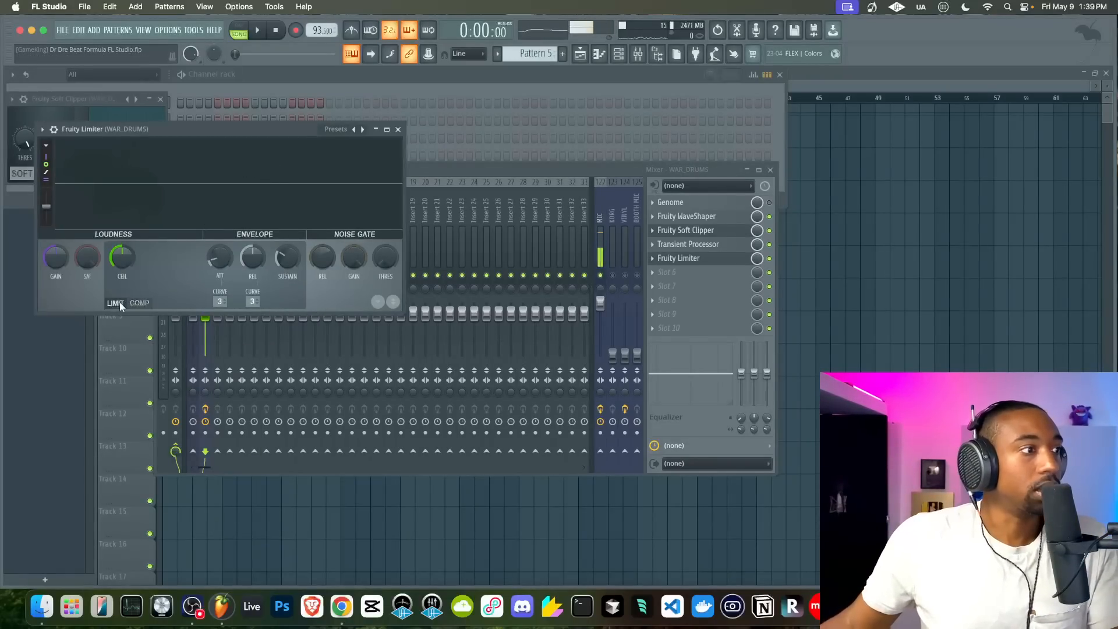
{"action": "left_click", "coordinate": [136, 302]}
{"action": "left_click", "coordinate": [119, 302]}
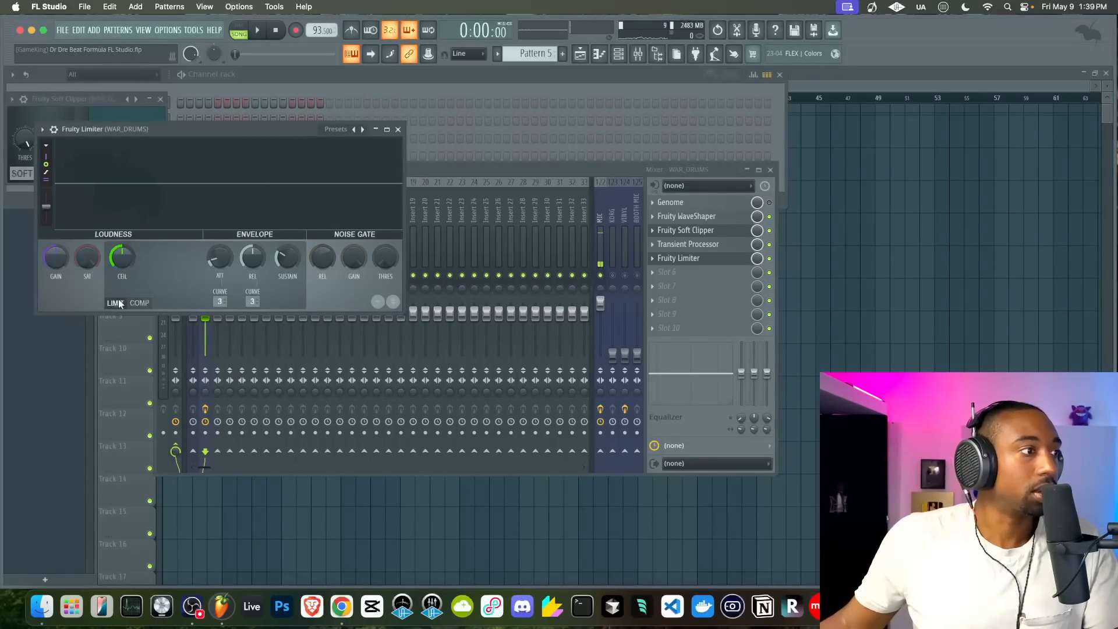
{"action": "left_click", "coordinate": [134, 302]}
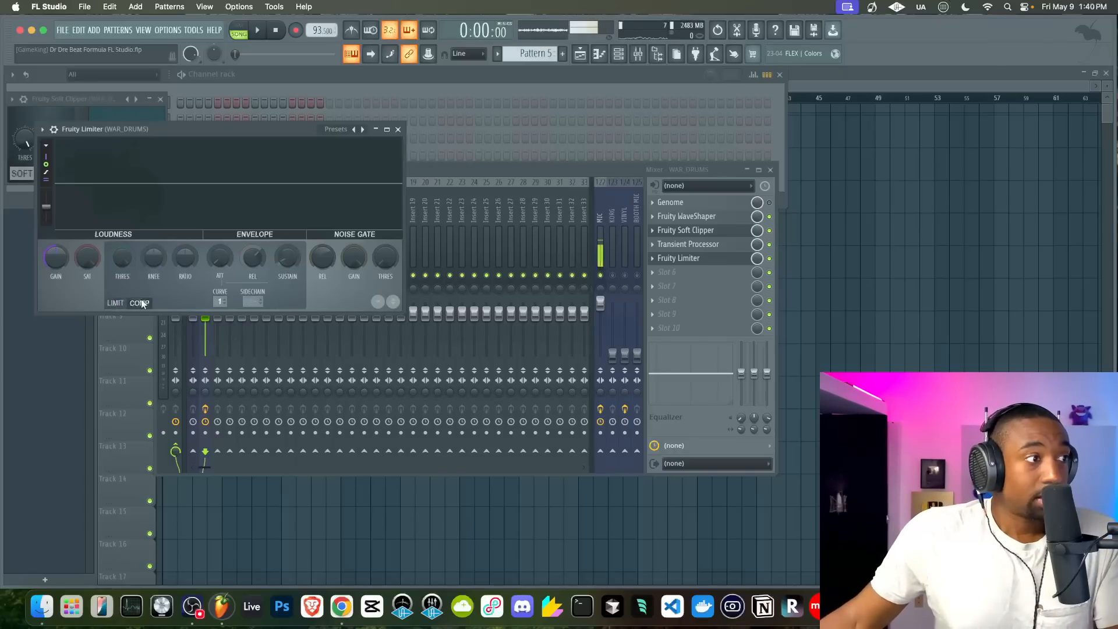
{"action": "left_click", "coordinate": [116, 303]}
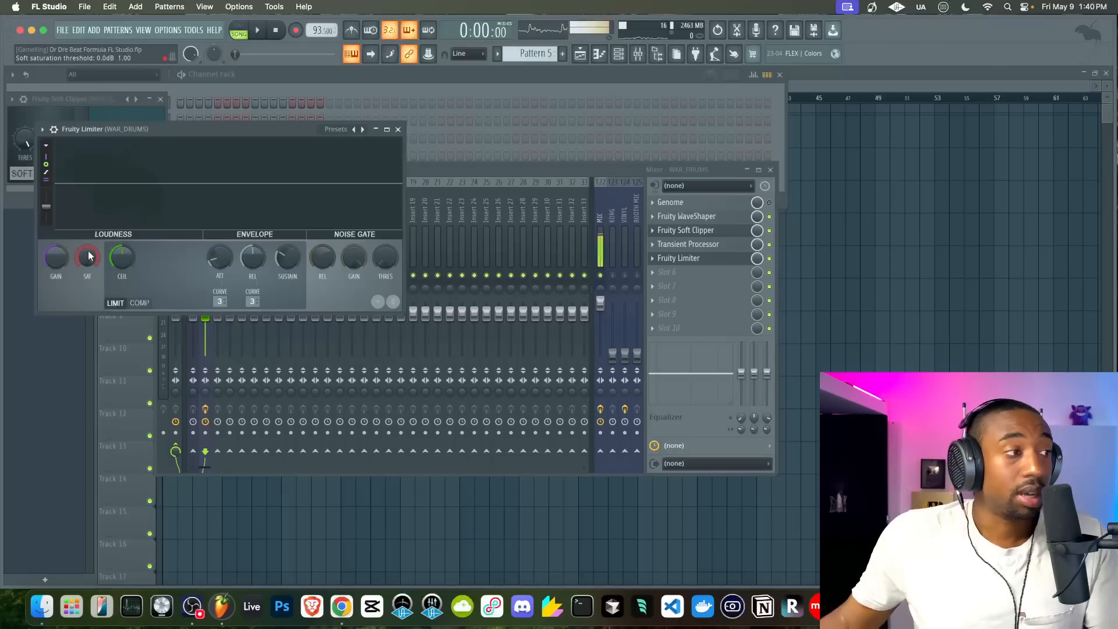
Adjust the Fruity Limiter's saturation threshold and raise its gain to about 2.8 dB while playing the drums
{"action": "key", "text": "space"}
{"action": "left_click_drag", "start_coordinate": [89, 255], "coordinate": [51, 237]}
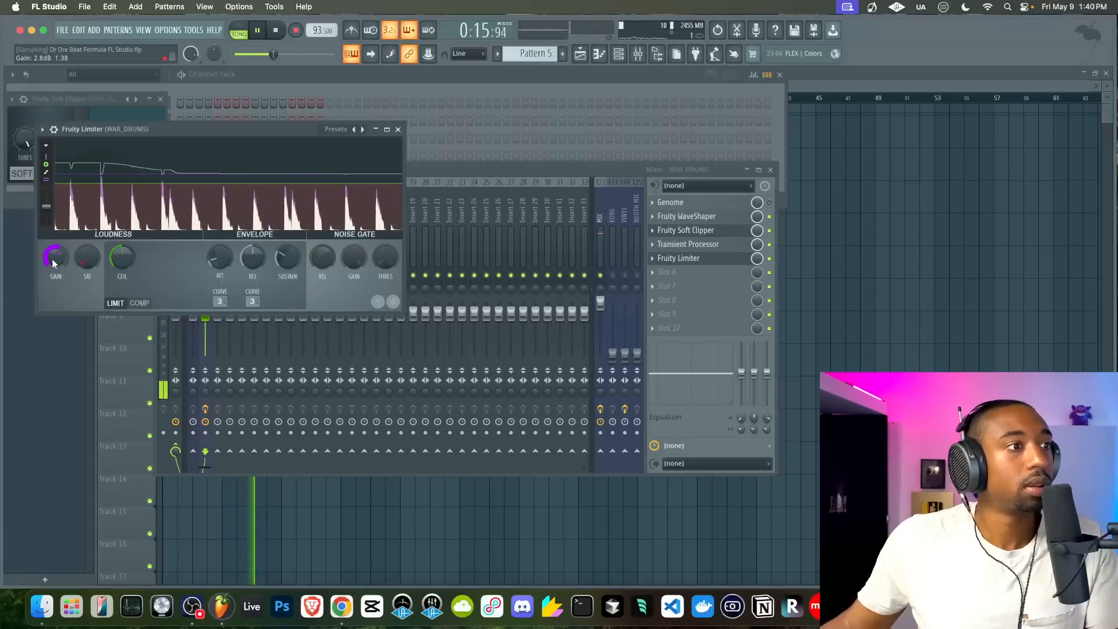
{"action": "key", "text": "space"}
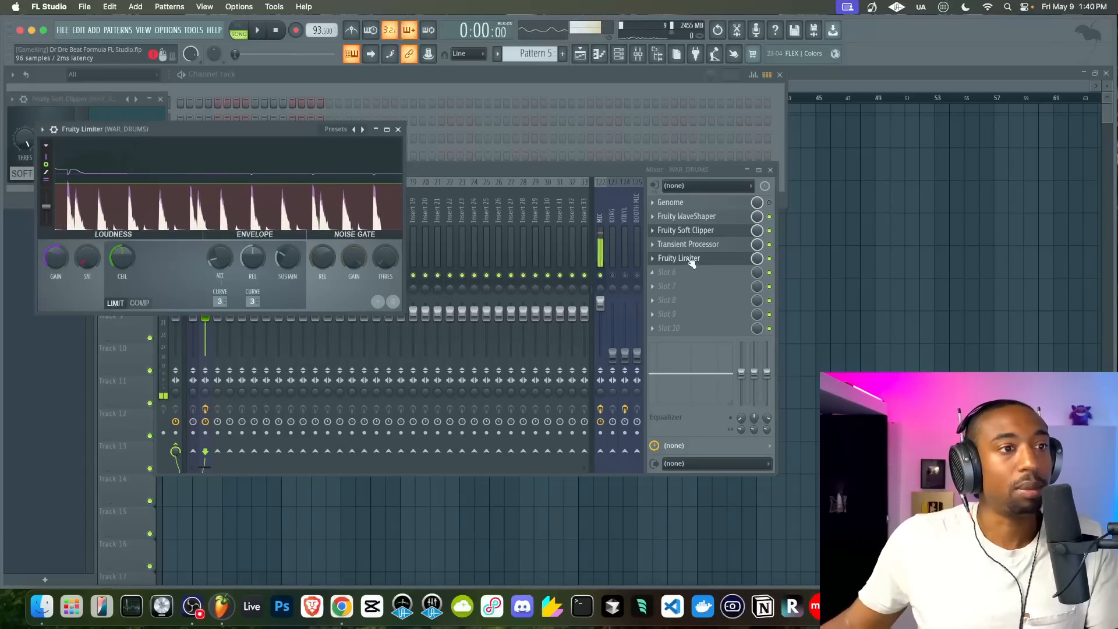
Move Fruity Limiter ahead of the Transient Processor in the WAR_DRUMS effect chain and play the drums
{"action": "left_click_drag", "start_coordinate": [690, 258], "coordinate": [691, 247]}
{"action": "key", "text": "space"}
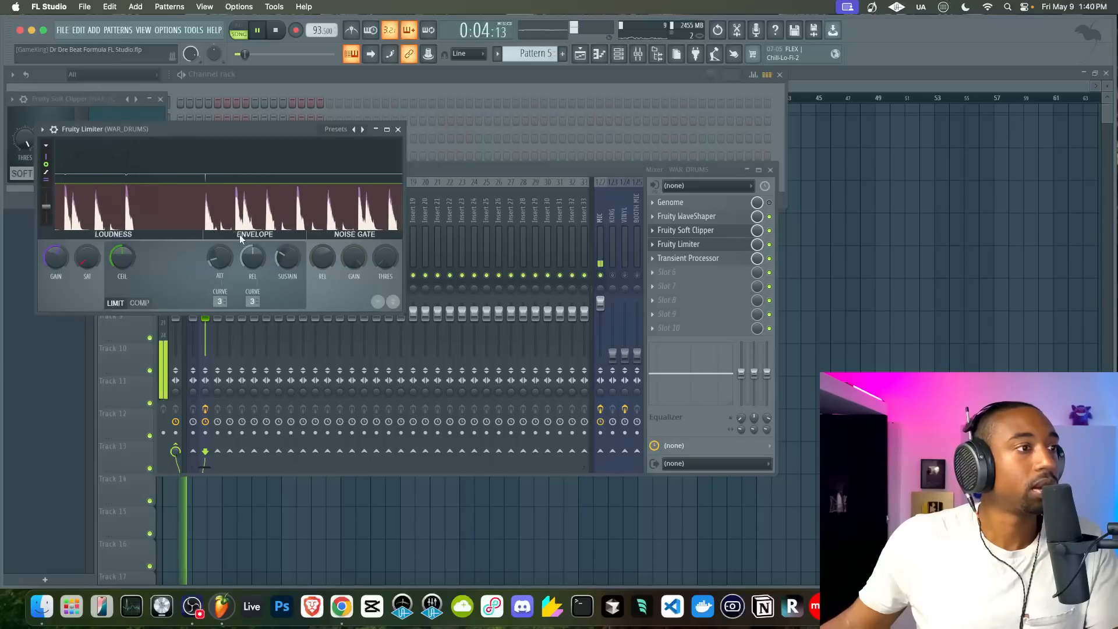
{"action": "key", "text": "space"}
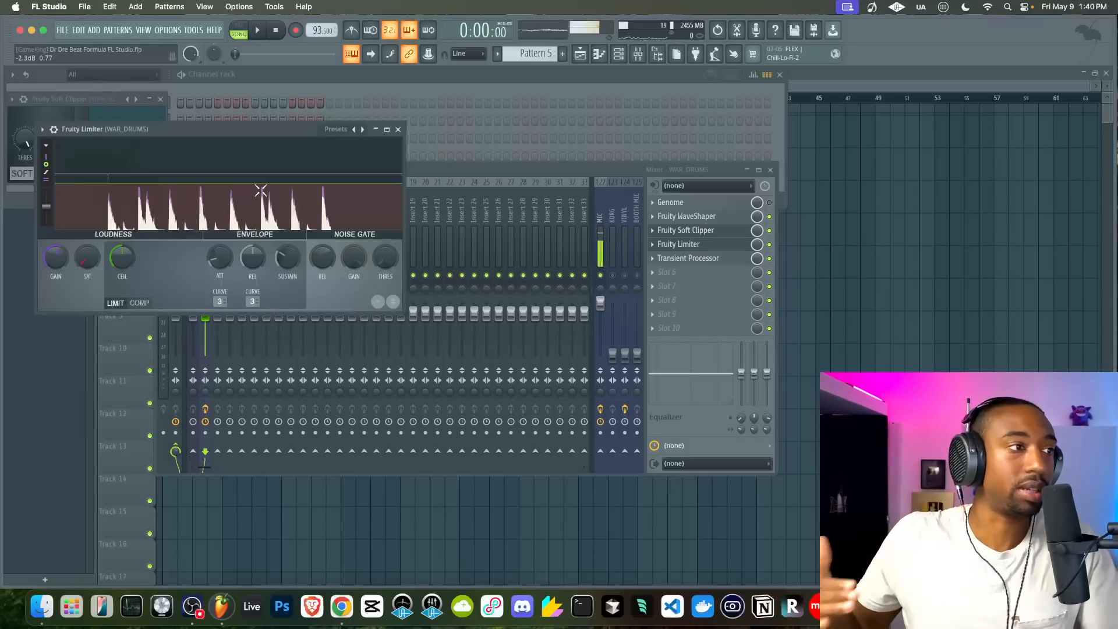
{"action": "key", "text": "space"}
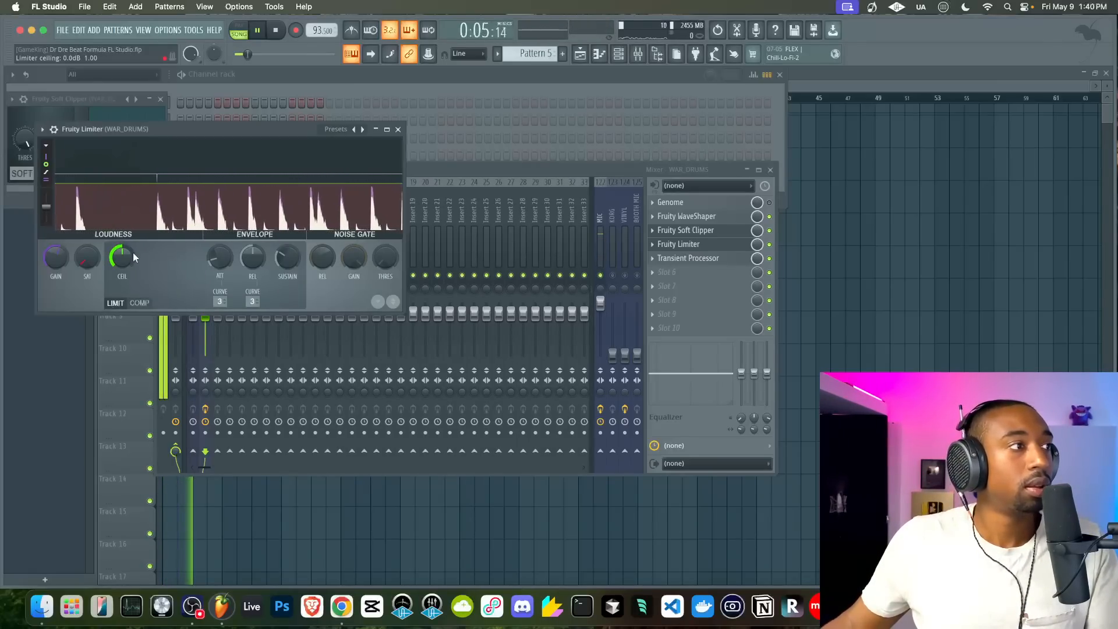
Close the Fruity Limiter, bypass the WAR_DRUMS effects, and play the drums to compare the sound
{"action": "left_click", "coordinate": [398, 129]}
{"action": "key", "text": "space"}
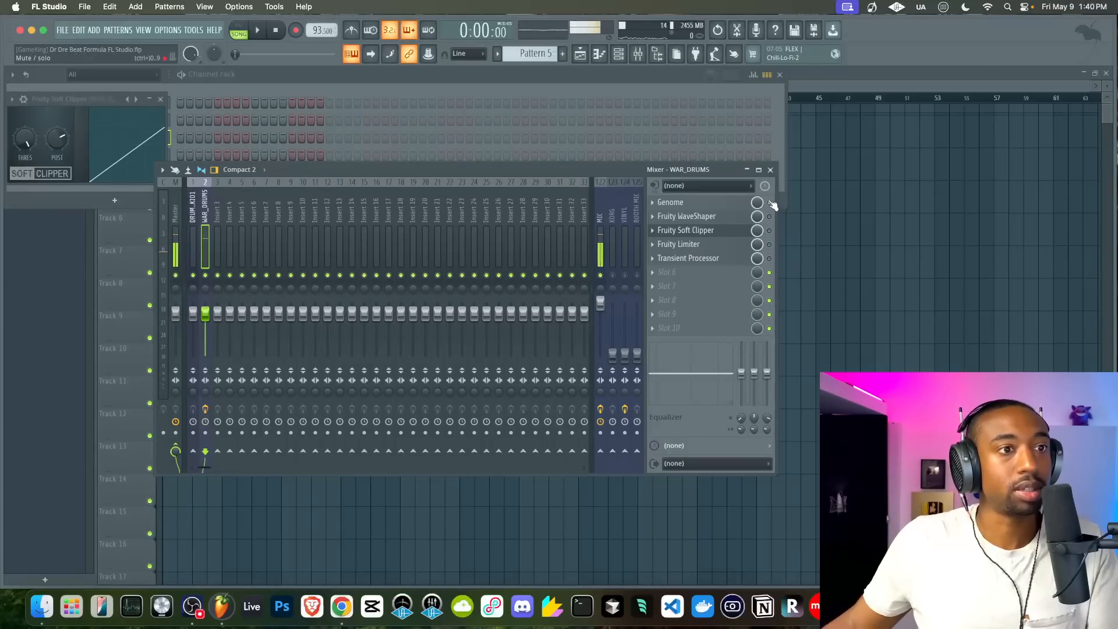
{"action": "key", "text": "space"}
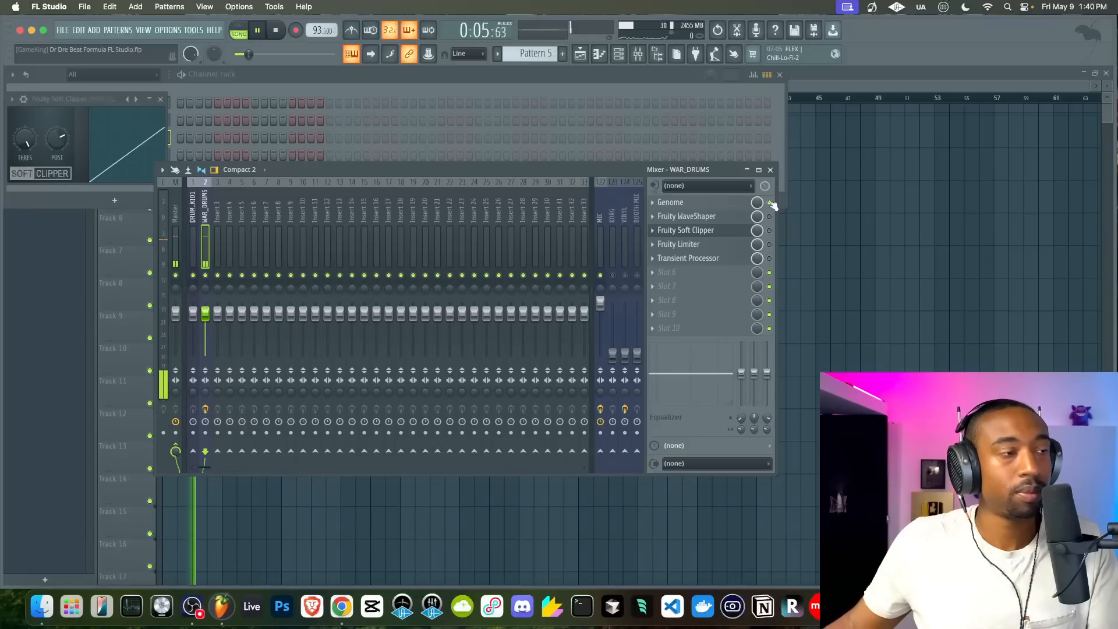
{"action": "key", "text": "space"}
Load the A4L 4K CONSOLE_PRE_PUSHED.nam profile in Genome's CODEX module, play the drums through it, and close Genome
{"action": "left_click", "coordinate": [728, 204]}
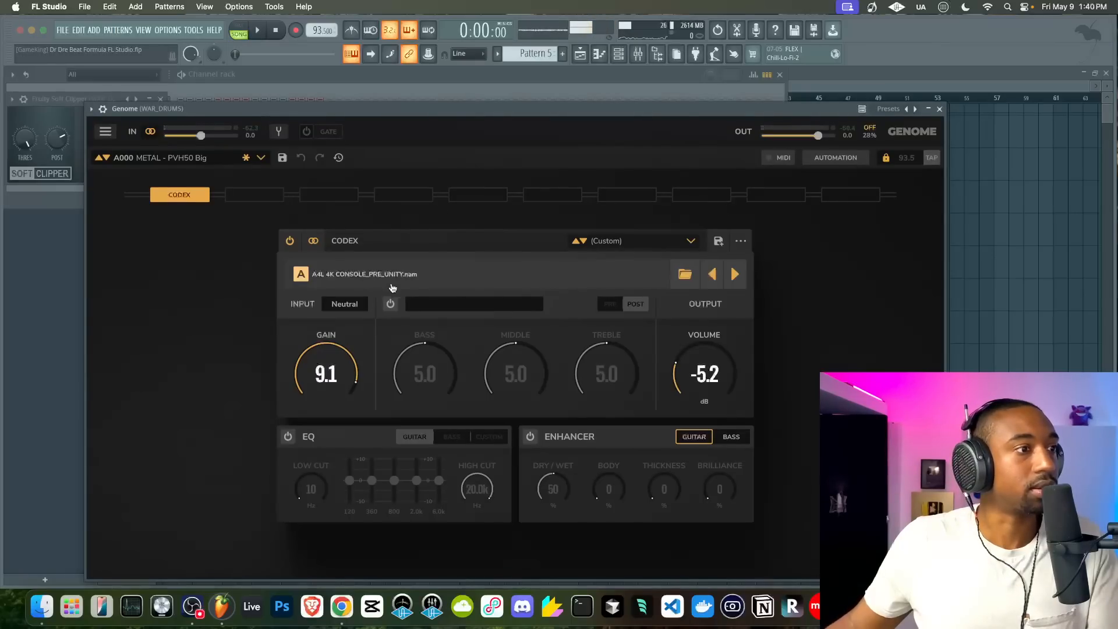
{"action": "left_click", "coordinate": [714, 275]}
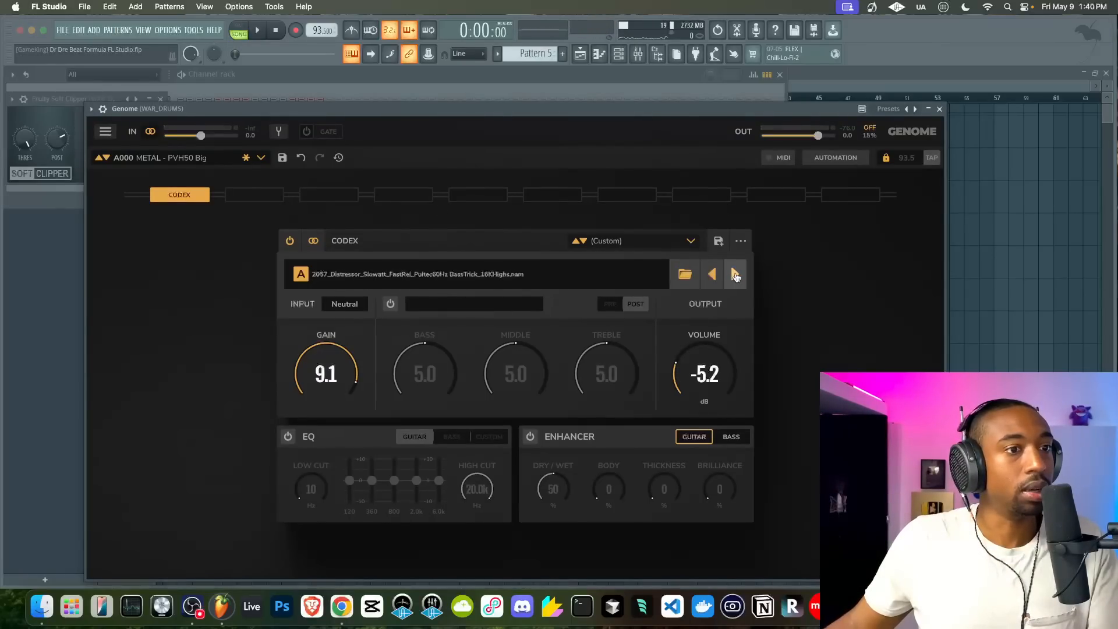
{"action": "left_click", "coordinate": [735, 275]}
{"action": "key", "text": "space"}
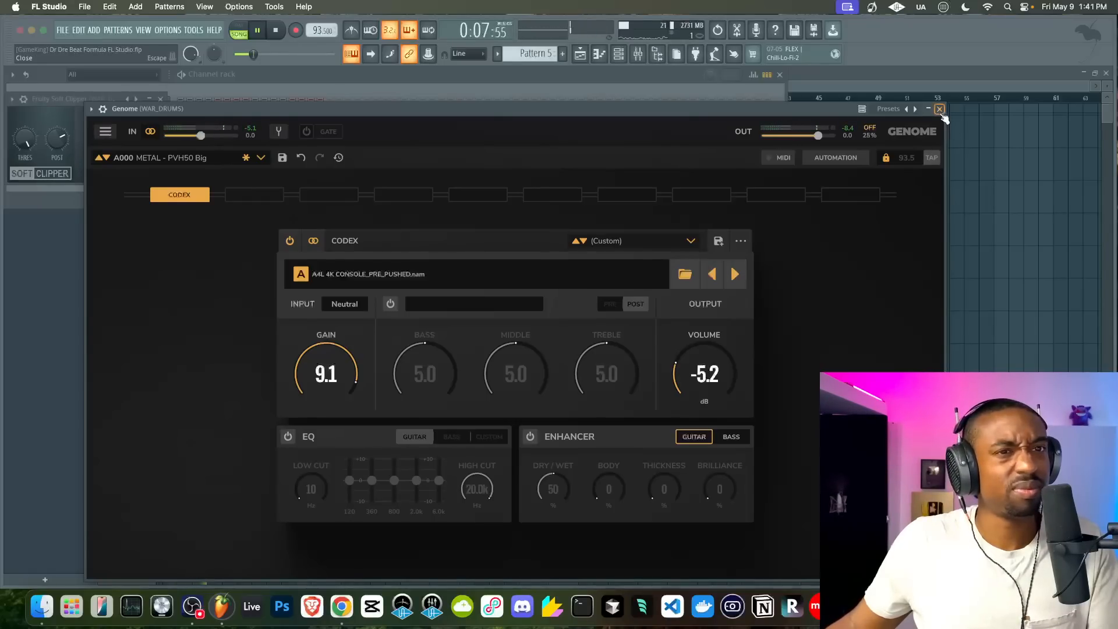
{"action": "left_click", "coordinate": [940, 109]}
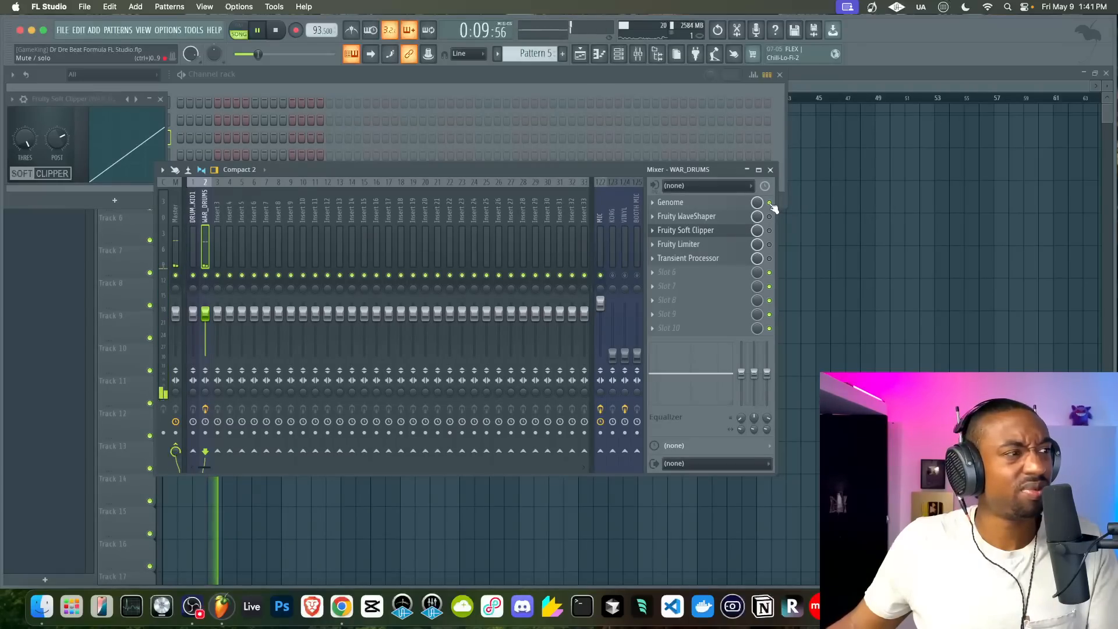
Bypass Genome, re-enable the WaveShaper, Soft Clipper, Limiter and Transient Processor, and play the processed drums
{"action": "key", "text": "space"}
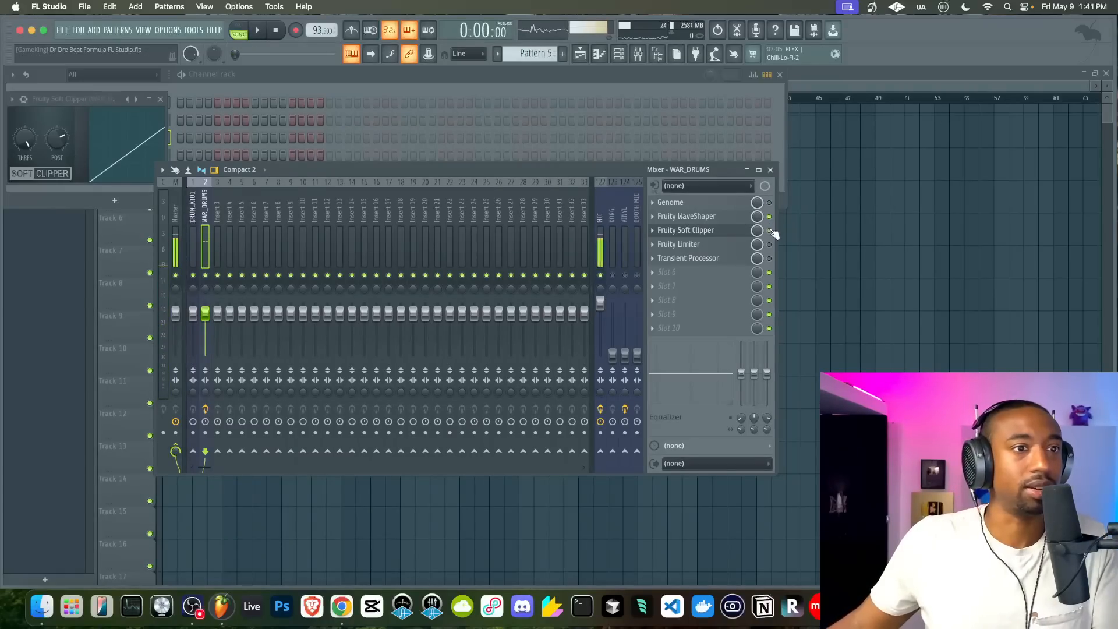
{"action": "key", "text": "space"}
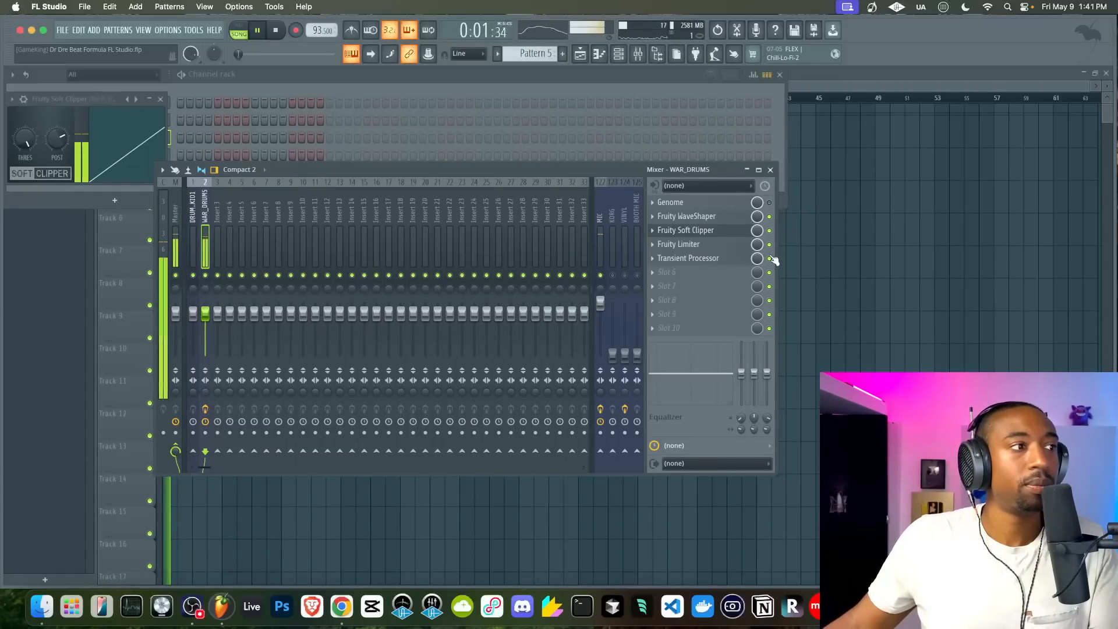
{"action": "key", "text": "space"}
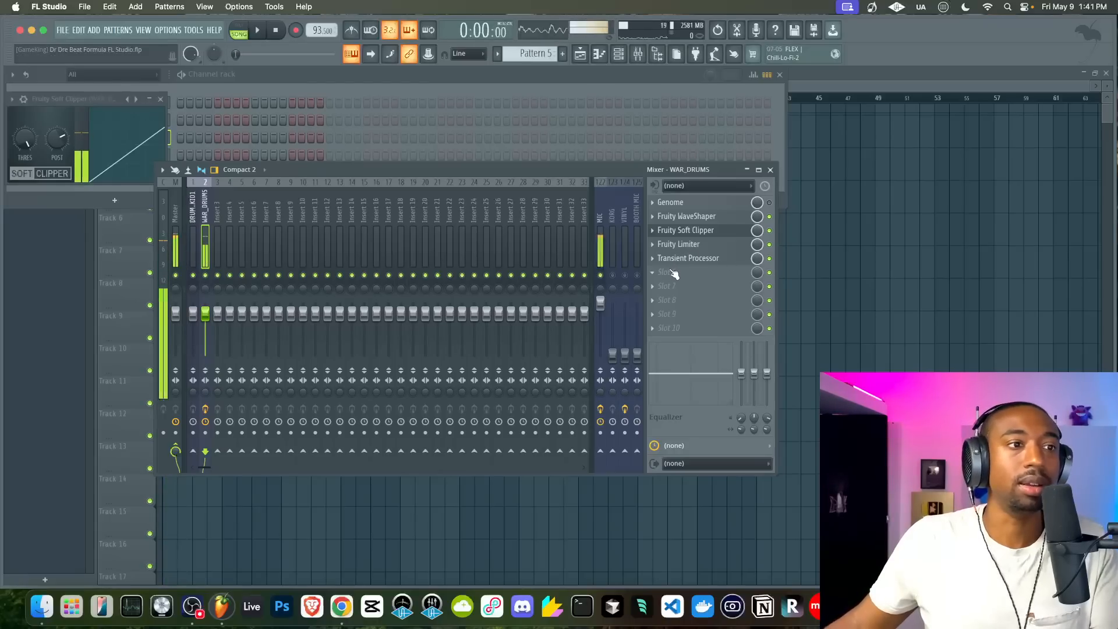
Add Fruity Delay 3 to the WAR_DRUMS mixer track, audition it, and move it to slot 2 above Fruity WaveShaper
{"action": "left_click", "coordinate": [676, 270]}
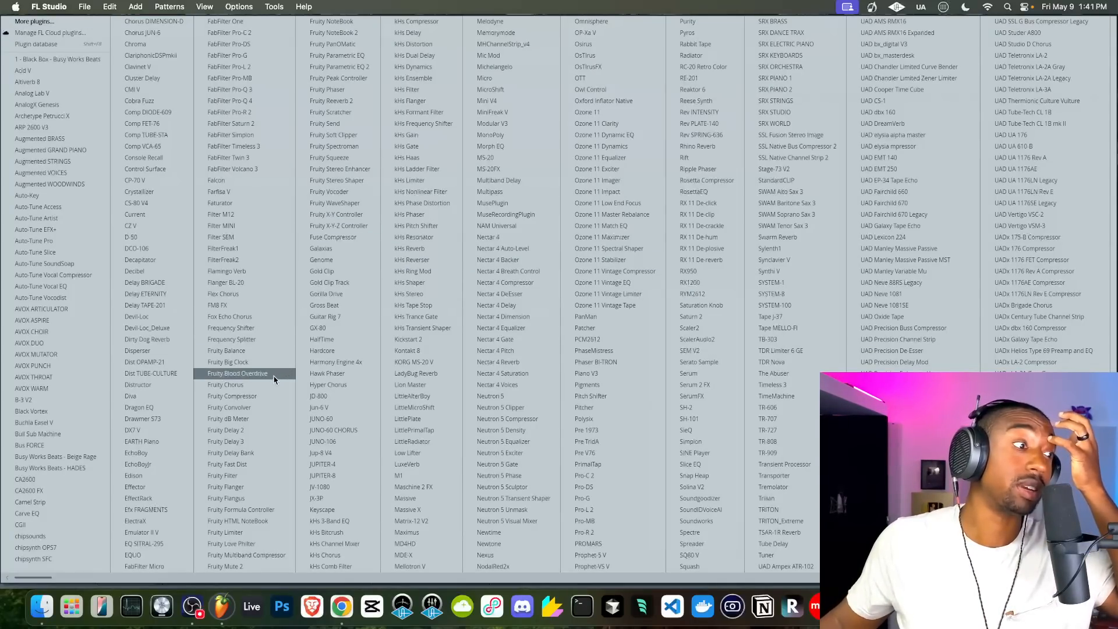
{"action": "left_click", "coordinate": [250, 441]}
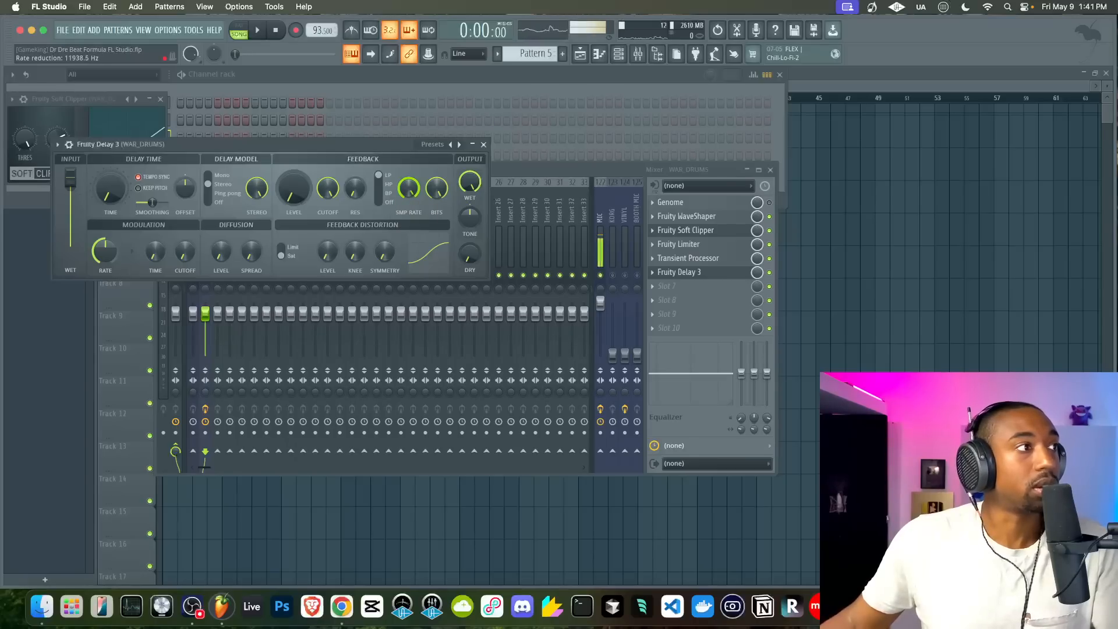
{"action": "key", "text": "space"}
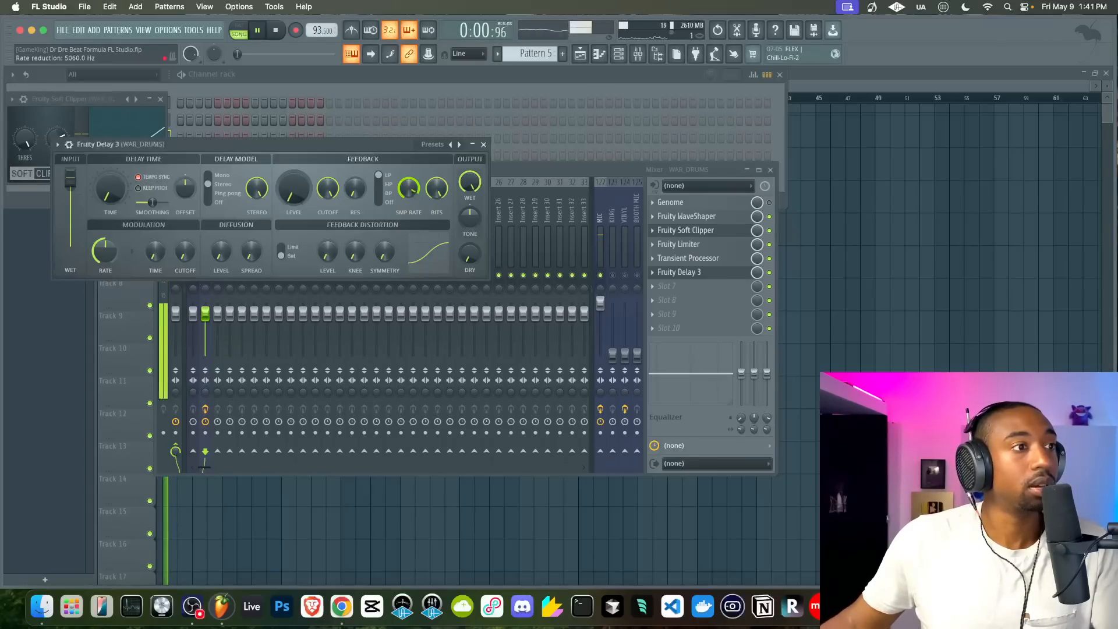
{"action": "key", "text": "space"}
{"action": "left_click_drag", "start_coordinate": [691, 279], "coordinate": [691, 219]}
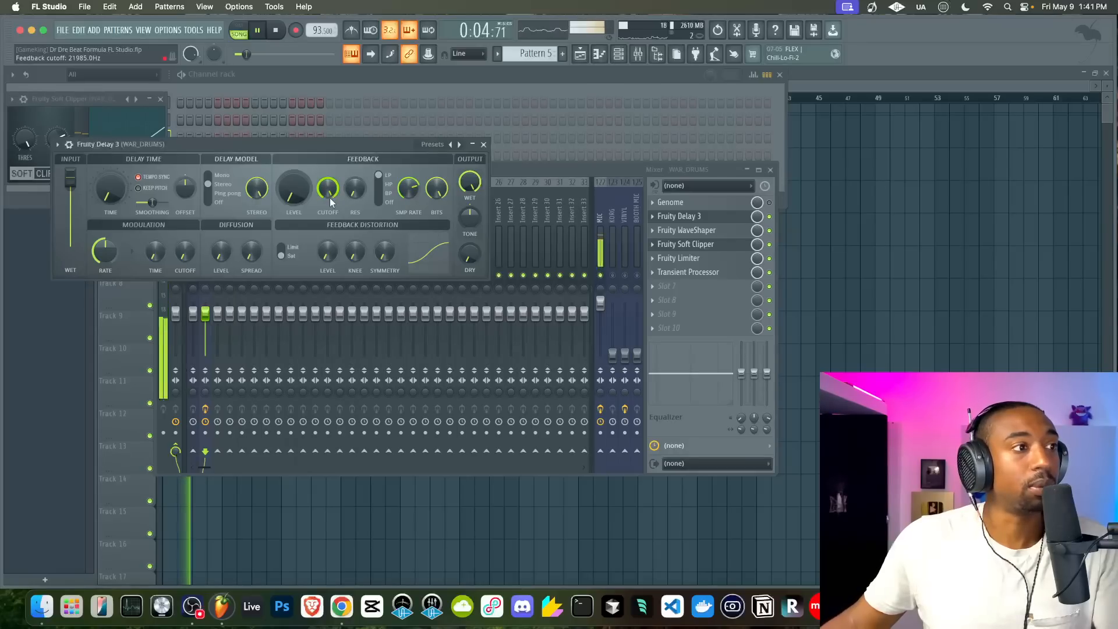
Set Fruity Delay 3's feedback cutoff to about 6103 Hz and rate reduction to about 6402 Hz, and reset its output tone
{"action": "mouse_move", "coordinate": [328, 189]}
{"action": "left_mouse_down"}
{"action": "mouse_move", "coordinate": [327, 212]}
{"action": "mouse_move", "coordinate": [327, 175]}
{"action": "left_mouse_up"}
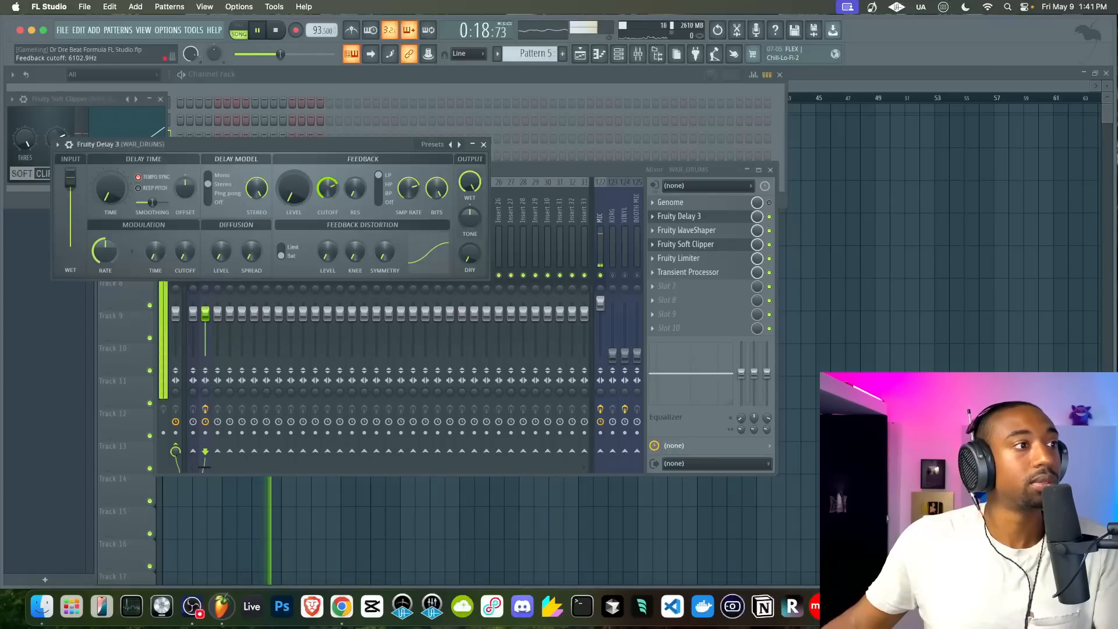
{"action": "left_click_drag", "start_coordinate": [408, 187], "coordinate": [408, 181]}
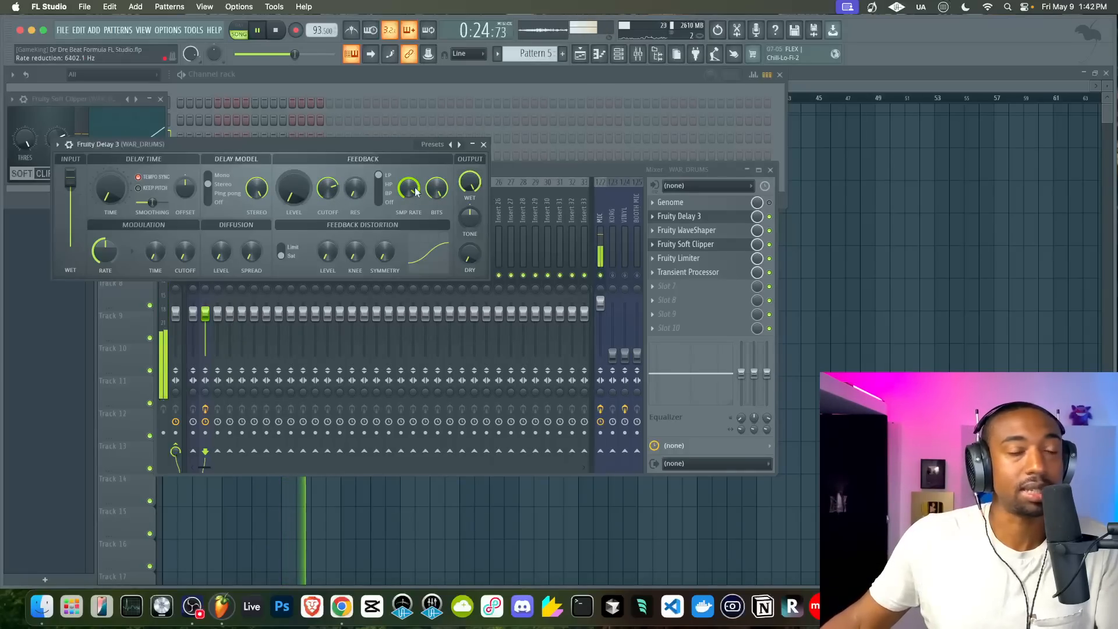
{"action": "left_click_drag", "start_coordinate": [471, 218], "coordinate": [470, 219]}
{"action": "right_click", "coordinate": [471, 219]}
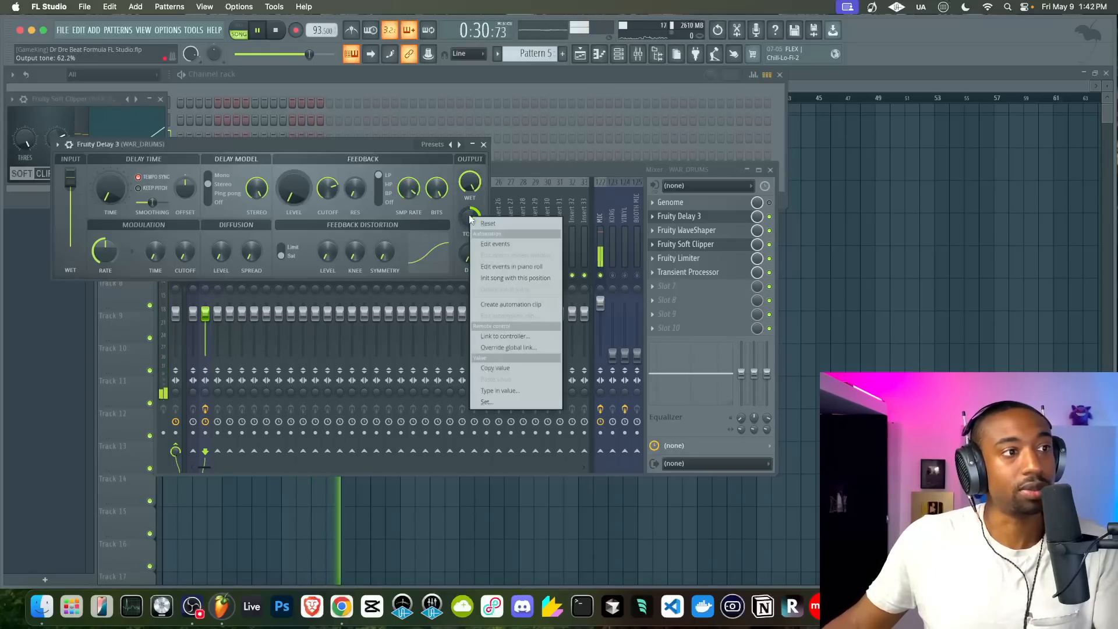
{"action": "left_click", "coordinate": [479, 221]}
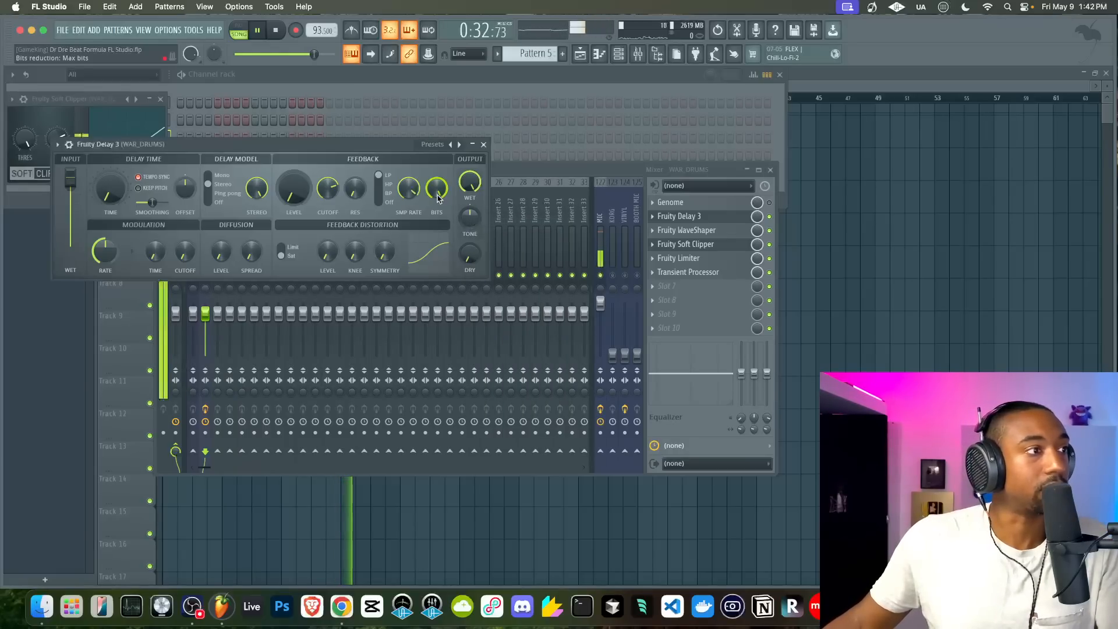
Close Fruity Delay 3, compare the drums with the delay switched on and off, and stop playback
{"action": "left_click", "coordinate": [484, 144]}
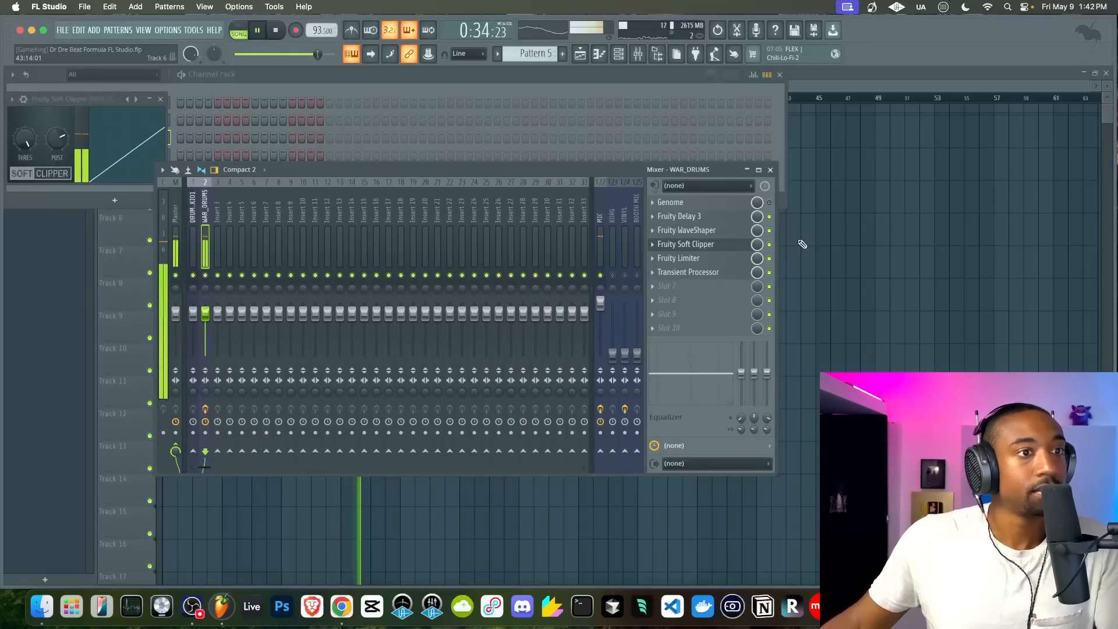
{"action": "left_click", "coordinate": [770, 217]}
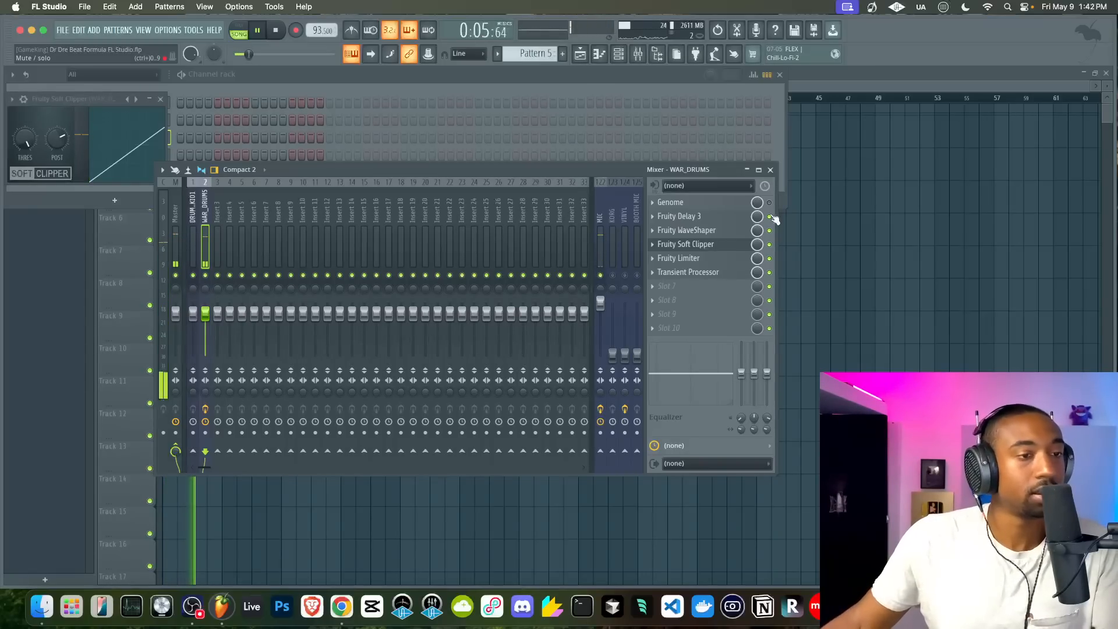
{"action": "key", "text": "space"}
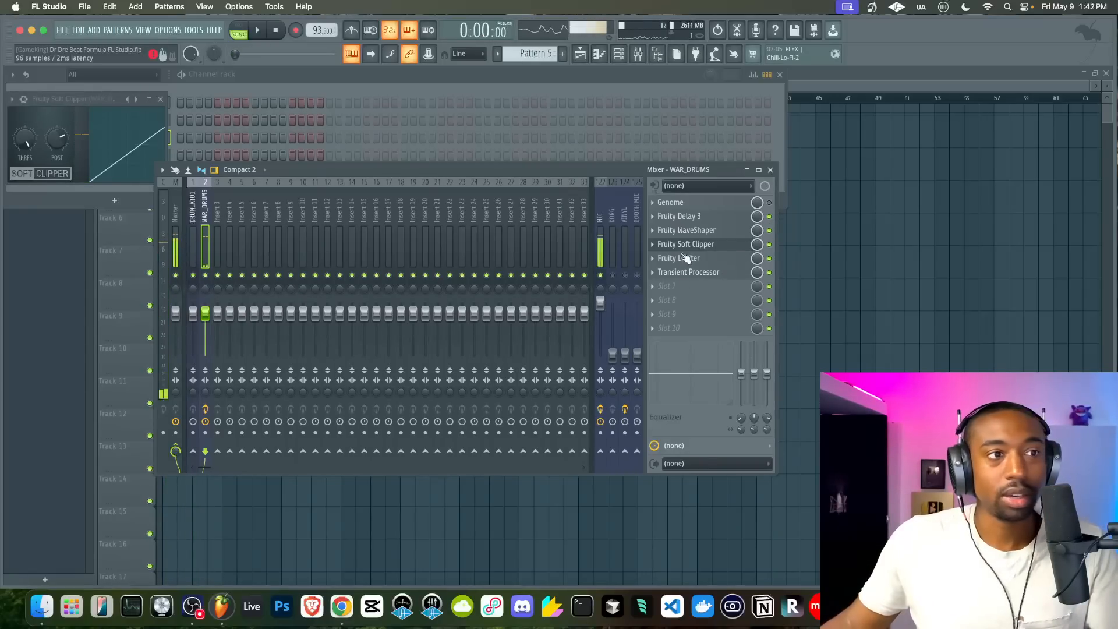
Add Fruity Parametric EQ 2 to WAR_DRUMS in slot 7, boost band 1's low shelf 2.0 dB at 140 Hz, and save the project
{"action": "left_click", "coordinate": [682, 292]}
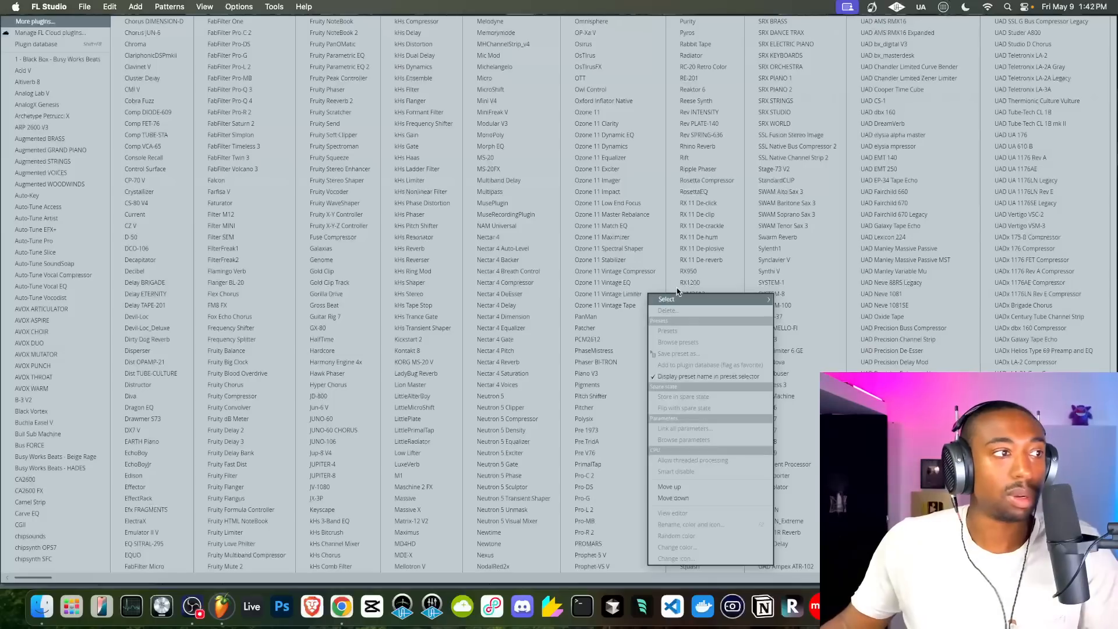
{"action": "left_click", "coordinate": [358, 66]}
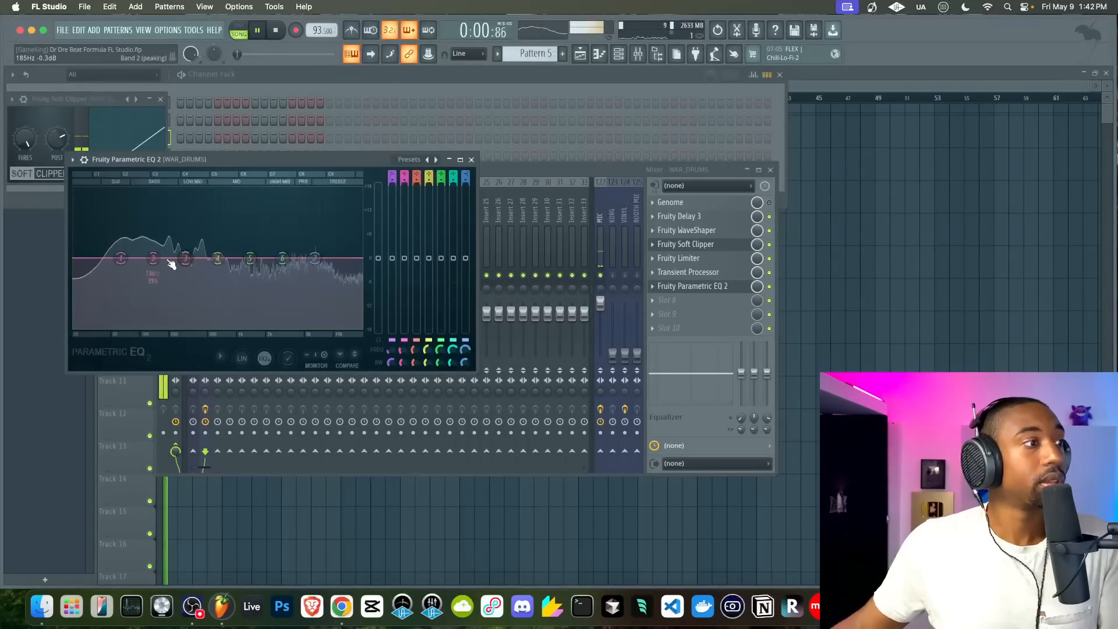
{"action": "left_click_drag", "start_coordinate": [121, 258], "coordinate": [155, 248]}
{"action": "key", "text": "space"}
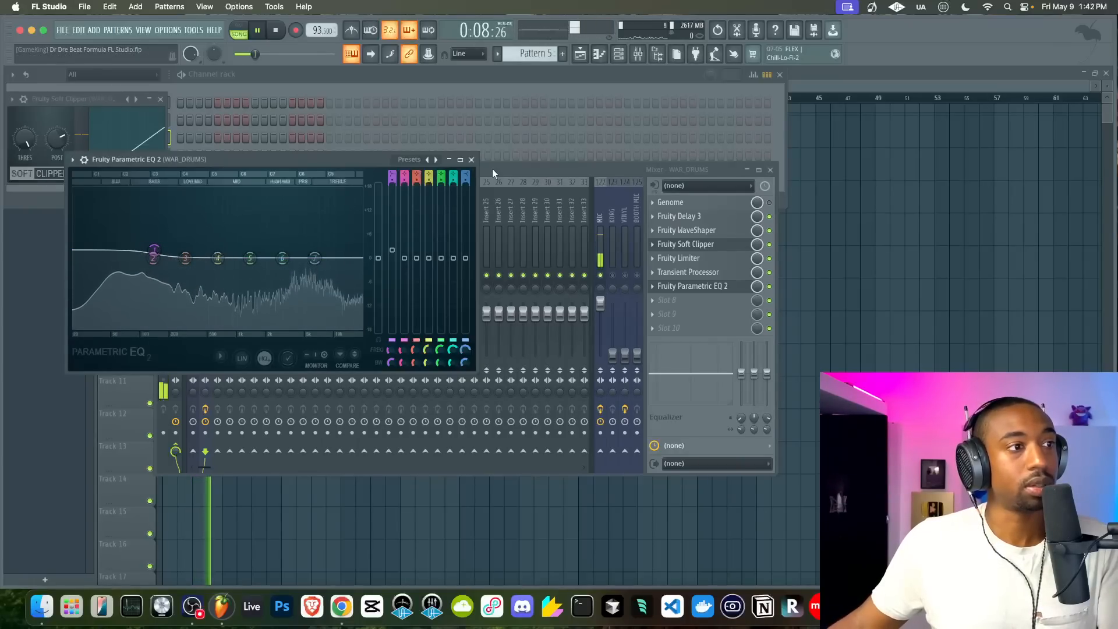
{"action": "left_click", "coordinate": [473, 160]}
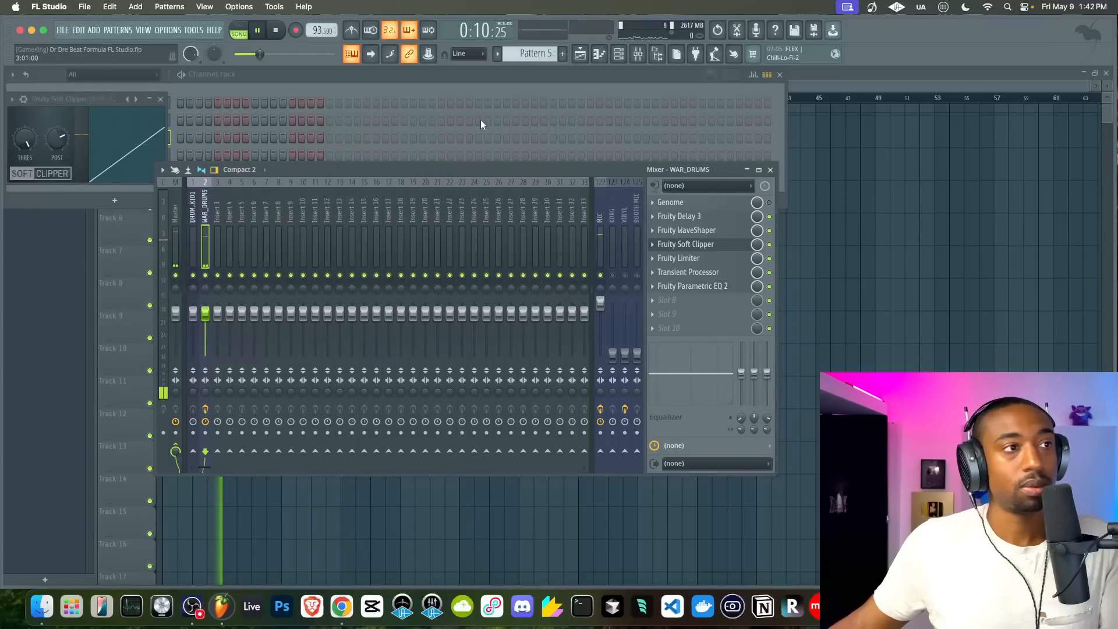
{"action": "left_click", "coordinate": [467, 74]}
{"action": "key", "text": "space"}
{"action": "key", "text": "super+s"}
Play the drums and compare them with the WAR_DRUMS effects chain bypassed and enabled
{"action": "key", "text": "space"}
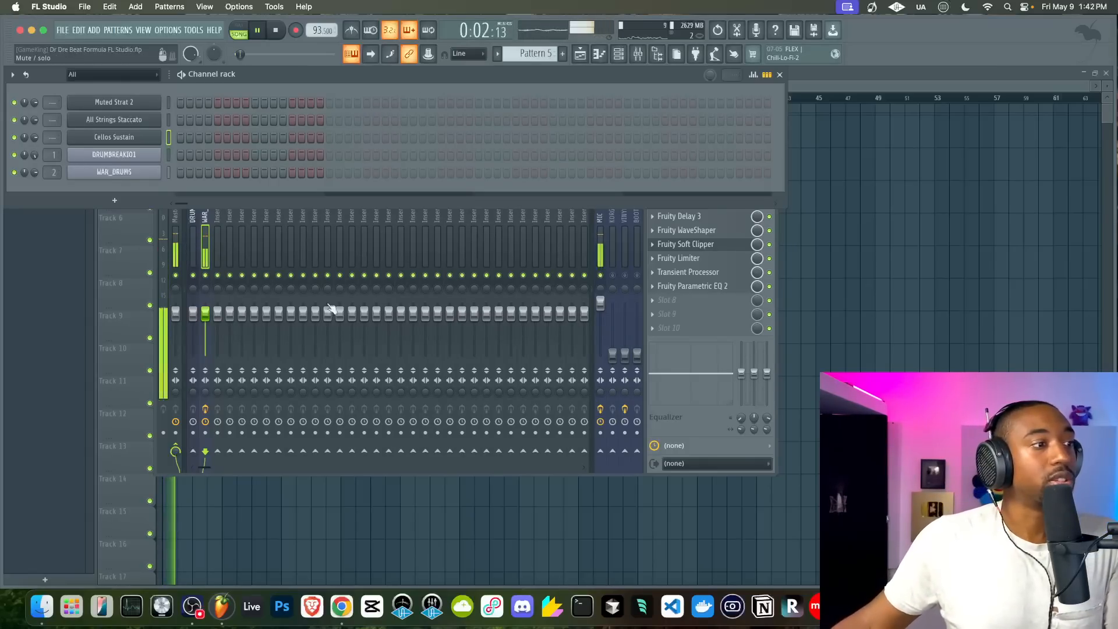
{"action": "key", "text": "space"}
{"action": "left_click", "coordinate": [206, 409]}
{"action": "key", "text": "space"}
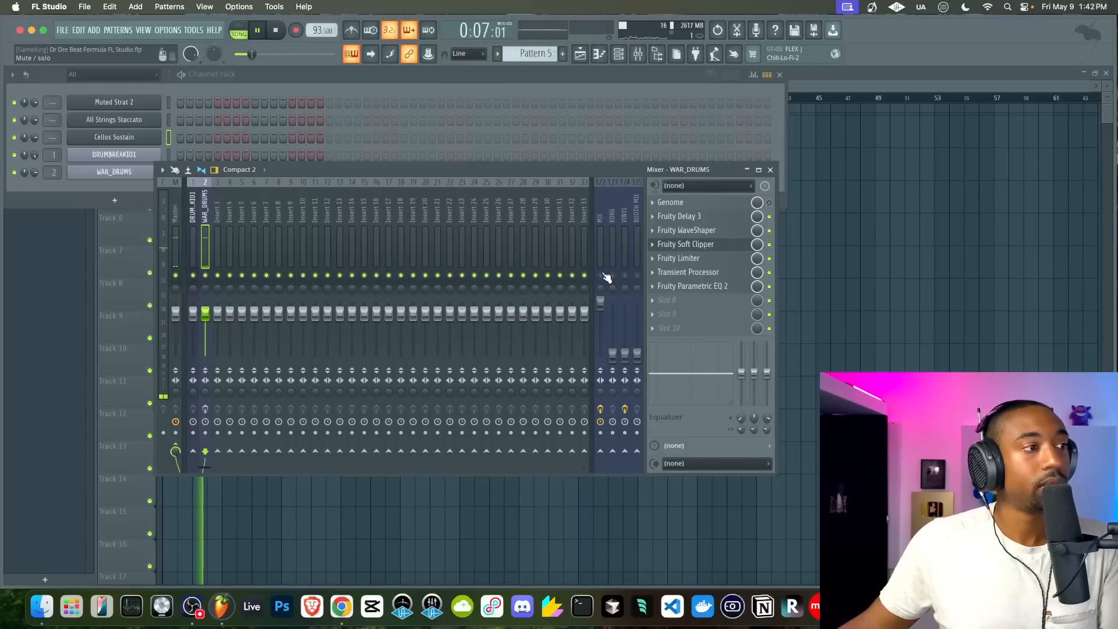
{"action": "left_click", "coordinate": [205, 410]}
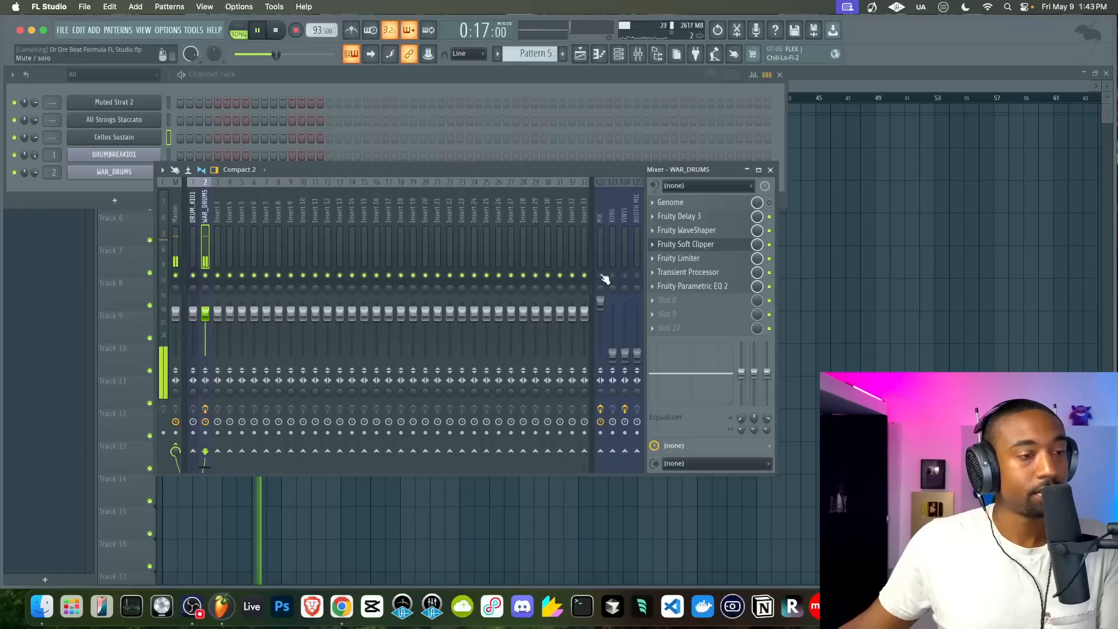
Reduce the Parametric EQ 2 low shelf gain on WAR_DRUMS to 0.8 dB, close the EQ, and stop playback
{"action": "left_click", "coordinate": [691, 286]}
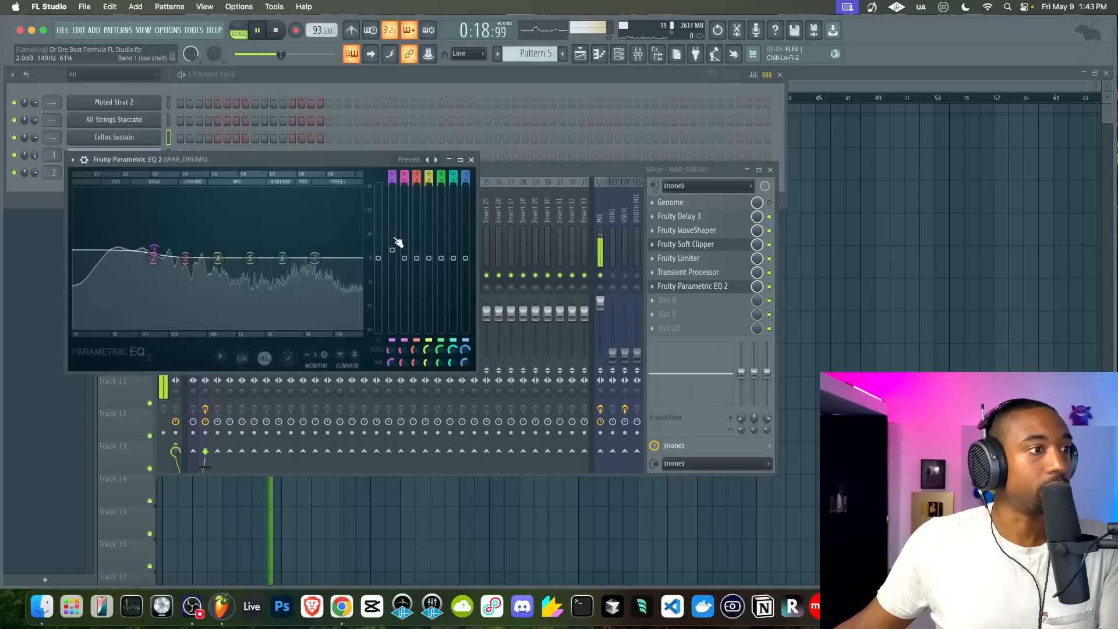
{"action": "left_click_drag", "start_coordinate": [395, 240], "coordinate": [395, 246]}
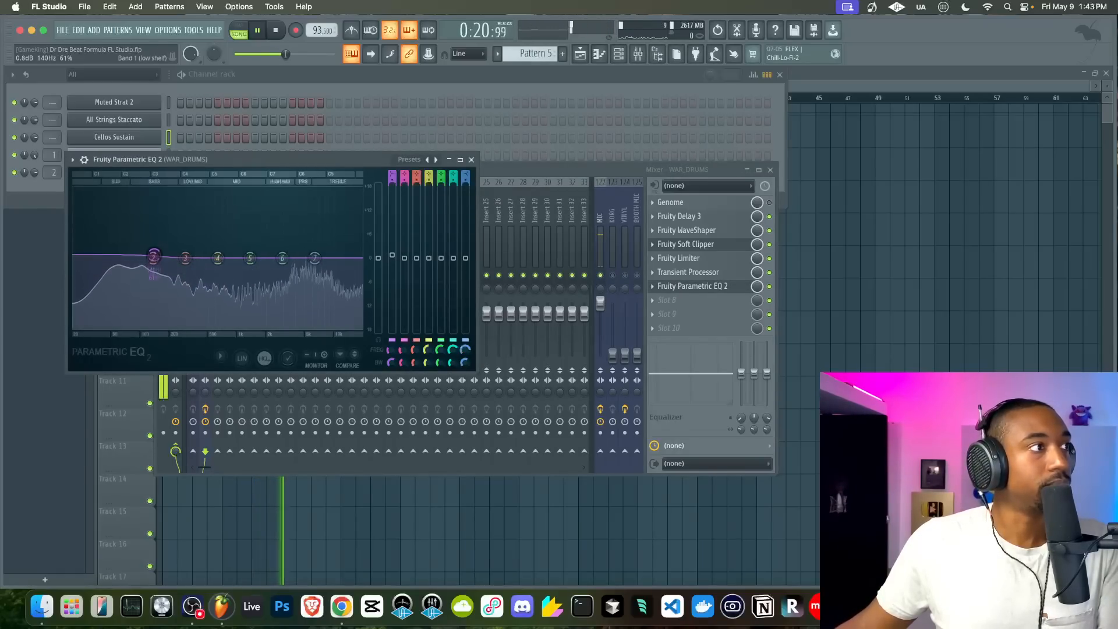
{"action": "left_click", "coordinate": [471, 159]}
{"action": "left_click", "coordinate": [452, 70]}
{"action": "key", "text": "space"}
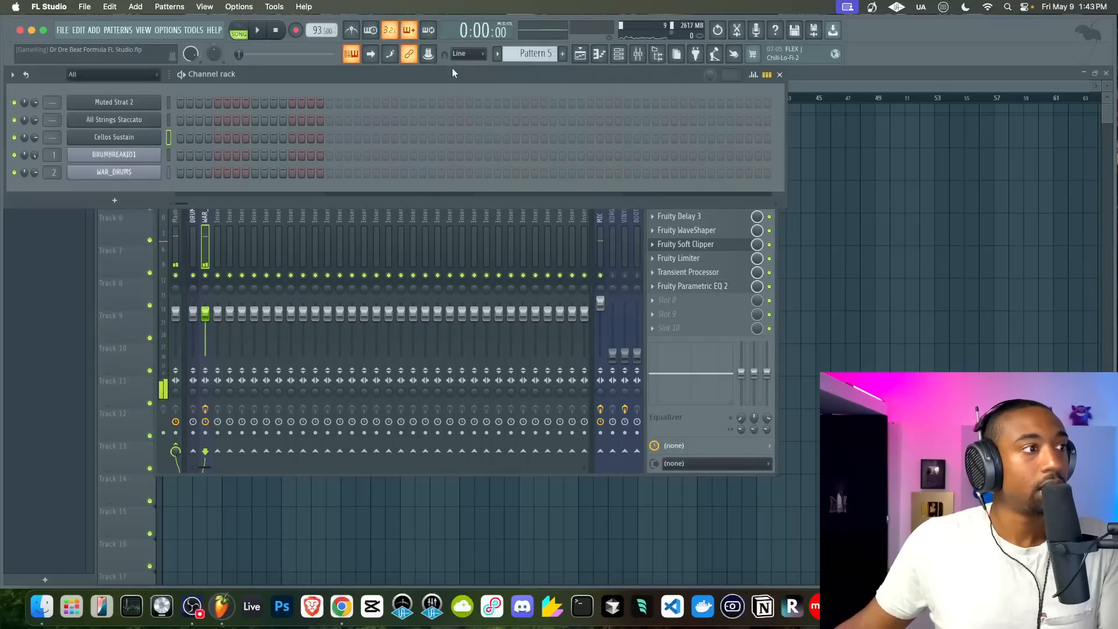
Route the Muted Strat 2, All Strings Staccato and Cellos Sustain channels to mixer tracks 3 to 5, leaving only Muted Strat 2 selected
{"action": "key", "text": "F12"}
{"action": "left_click", "coordinate": [619, 57]}
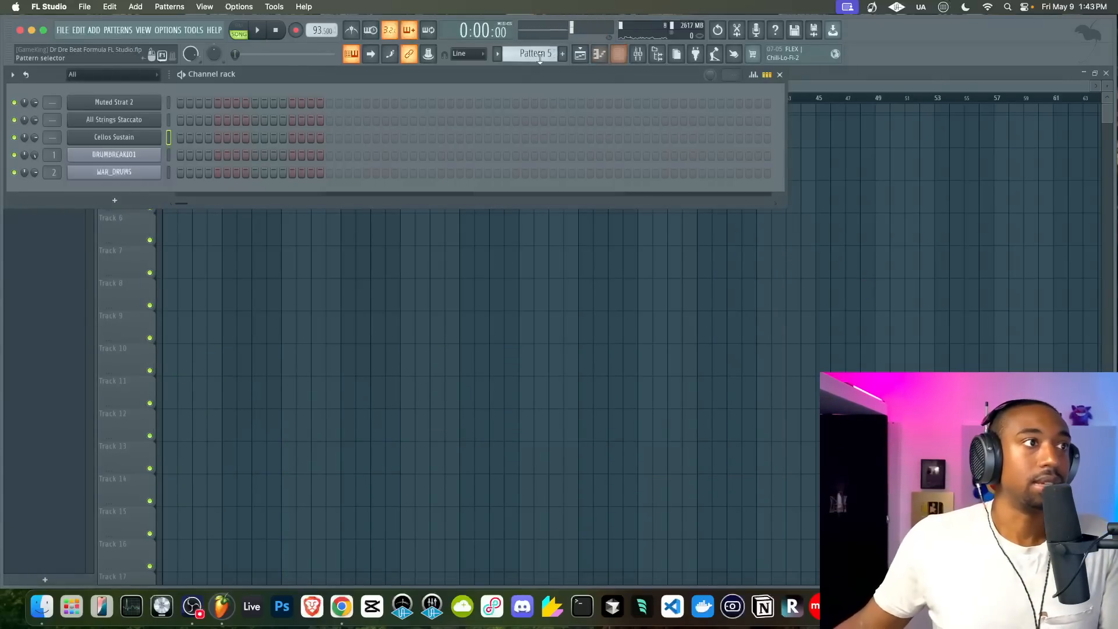
{"action": "left_click_drag", "start_coordinate": [536, 54], "coordinate": [532, 56]}
{"action": "left_click", "coordinate": [626, 58]}
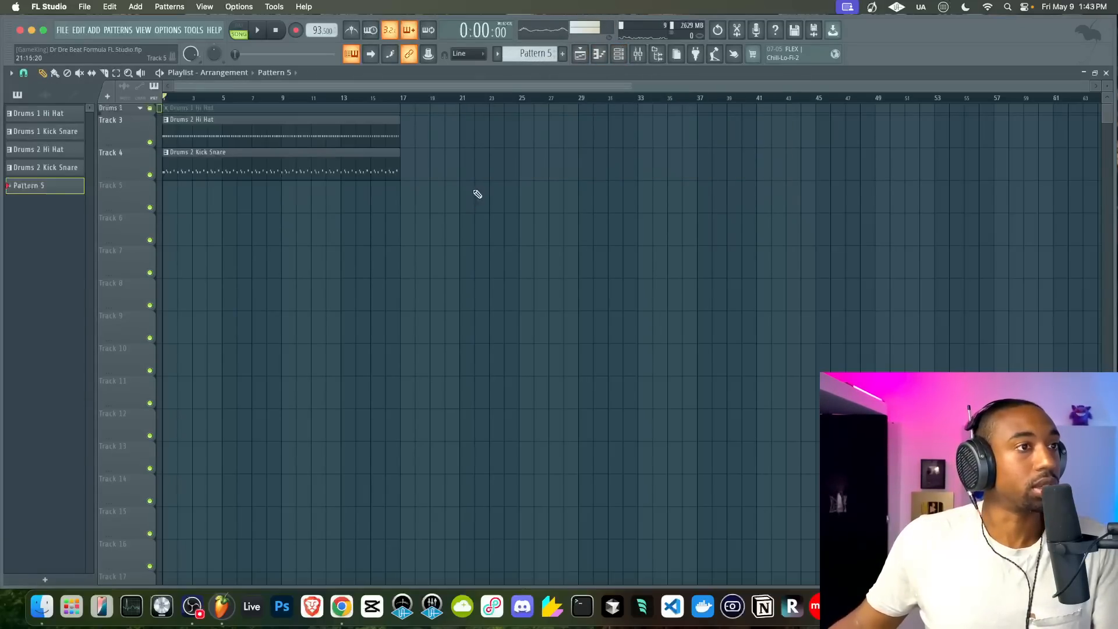
{"action": "left_click", "coordinate": [619, 57]}
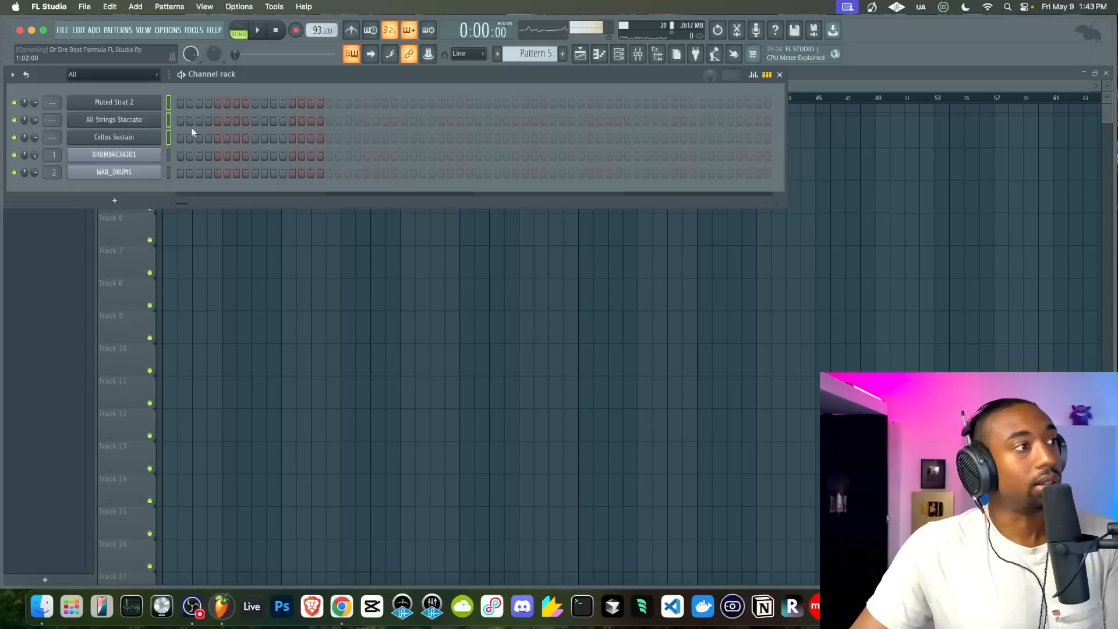
{"action": "key", "text": "super+l"}
{"action": "left_click", "coordinate": [170, 107]}
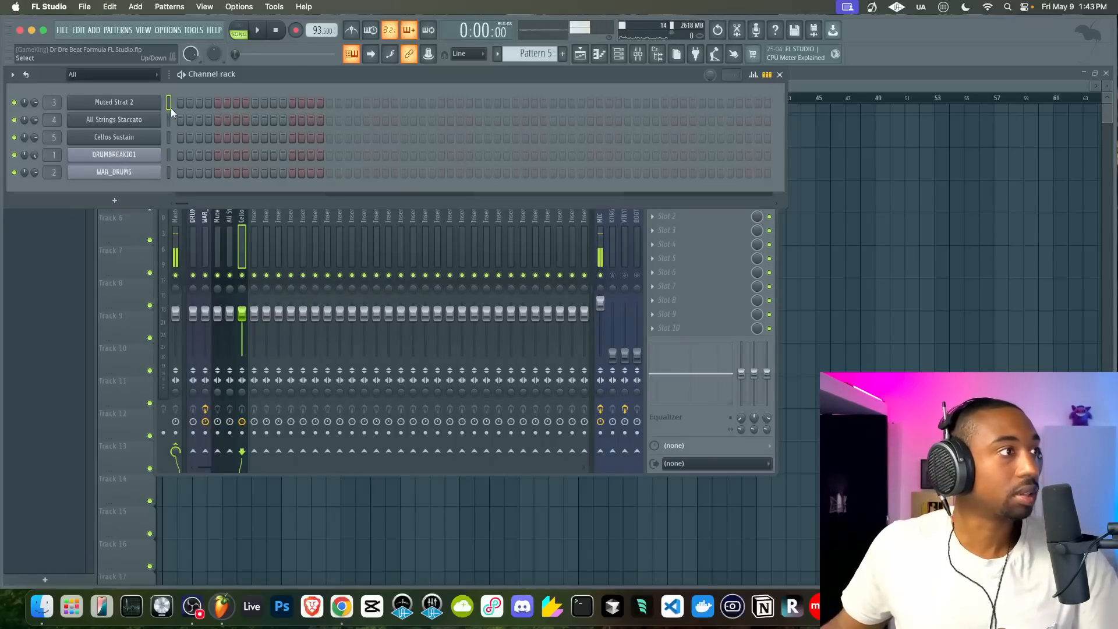
Move the Drums 2 Kick Snare and Drums 2 Hi Hat playlist tracks down one position to free Track 3
{"action": "left_click", "coordinate": [845, 256]}
{"action": "left_click", "coordinate": [624, 60]}
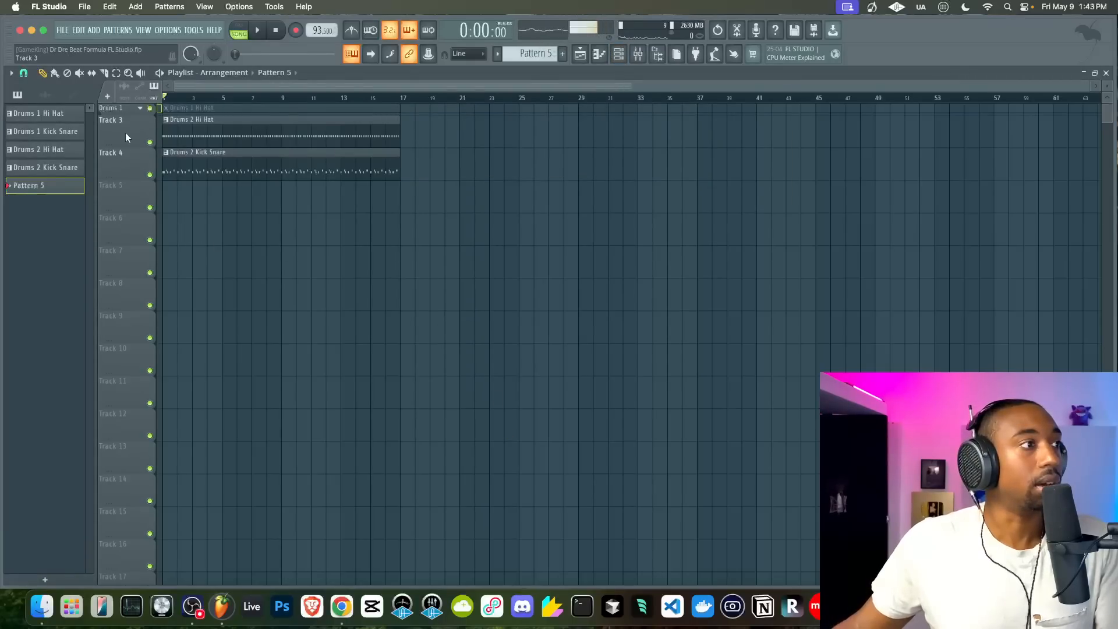
{"action": "right_click", "coordinate": [127, 162]}
{"action": "key", "text": "w"}
{"action": "right_click", "coordinate": [124, 139]}
{"action": "key", "text": "w"}
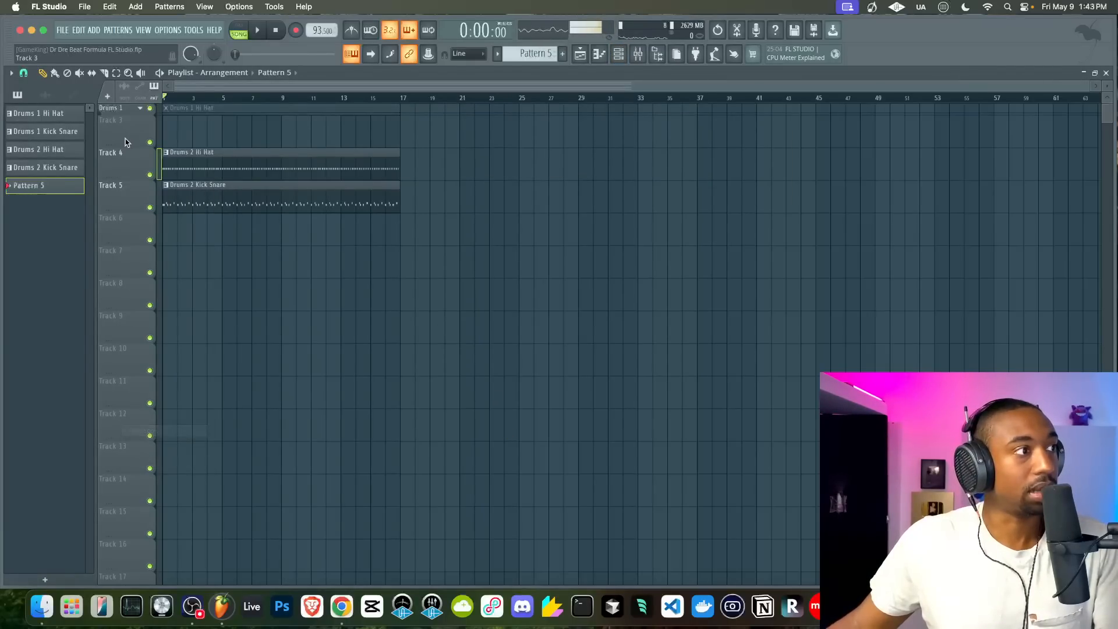
Rename the empty playlist Track 3 as Topline
{"action": "right_click", "coordinate": [140, 144]}
{"action": "key", "text": "r"}
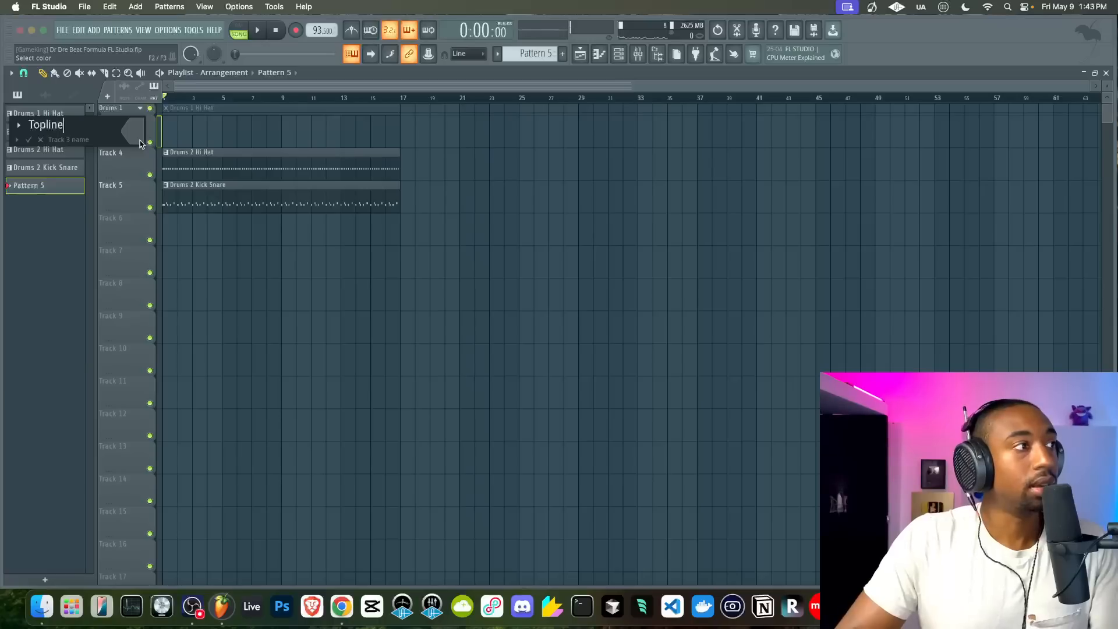
{"action": "type", "text": "Topline"}
{"action": "key", "text": "Return"}
Rename the playlist tracks holding Drums 2 Hi Hat and Drums 2 Kick Snare as Rhythm
{"action": "right_click", "coordinate": [134, 160]}
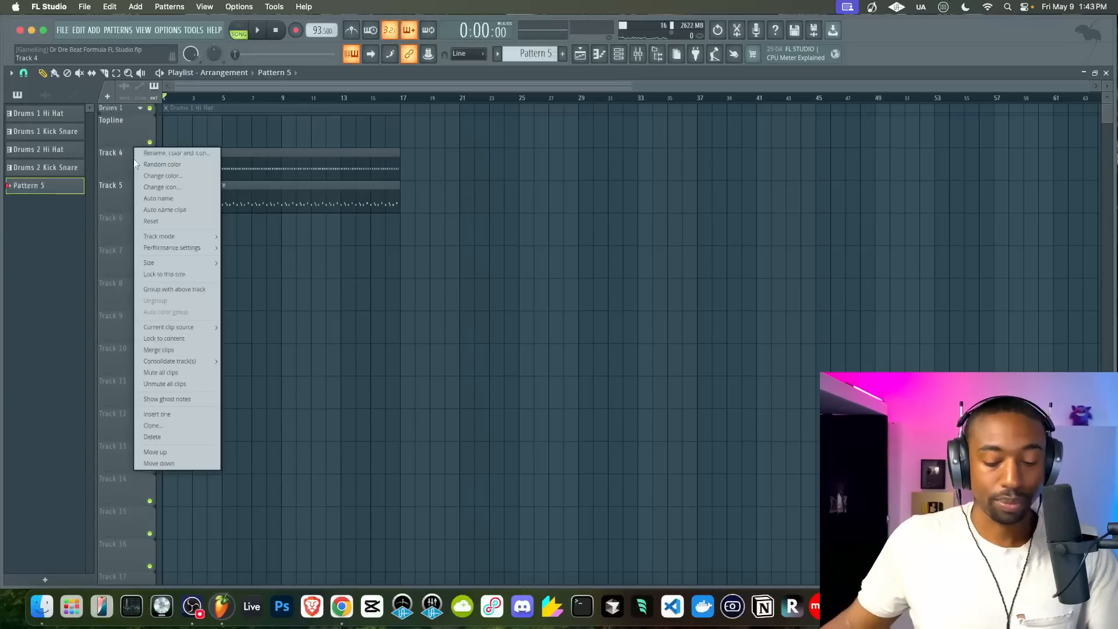
{"action": "type", "text": "rRhythm"}
{"action": "key", "text": "Return"}
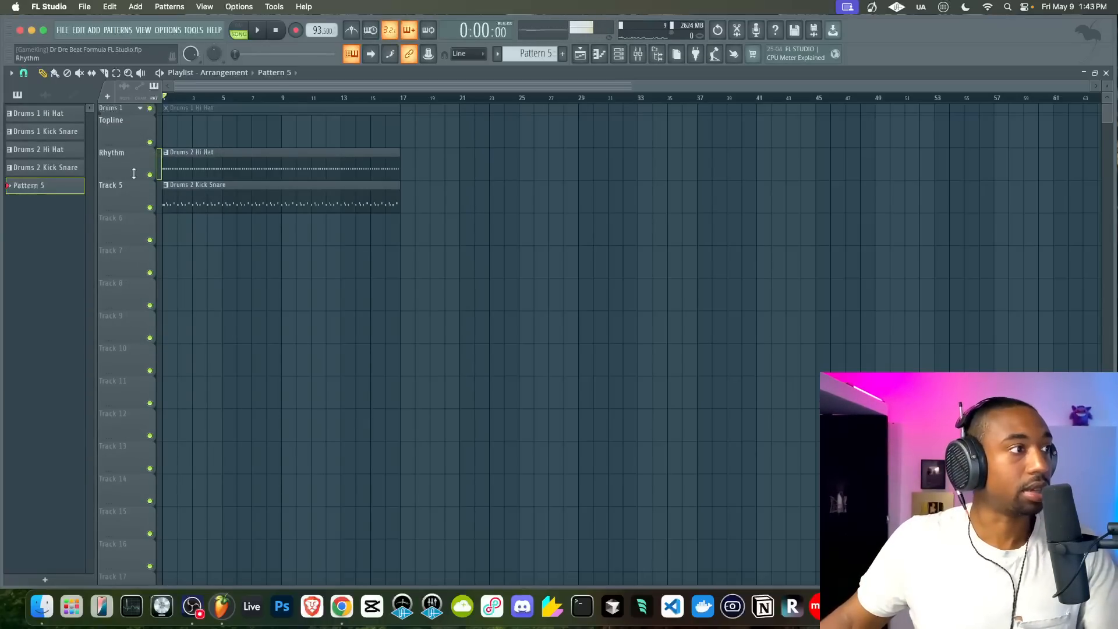
{"action": "right_click", "coordinate": [133, 188]}
{"action": "type", "text": "rRhythm"}
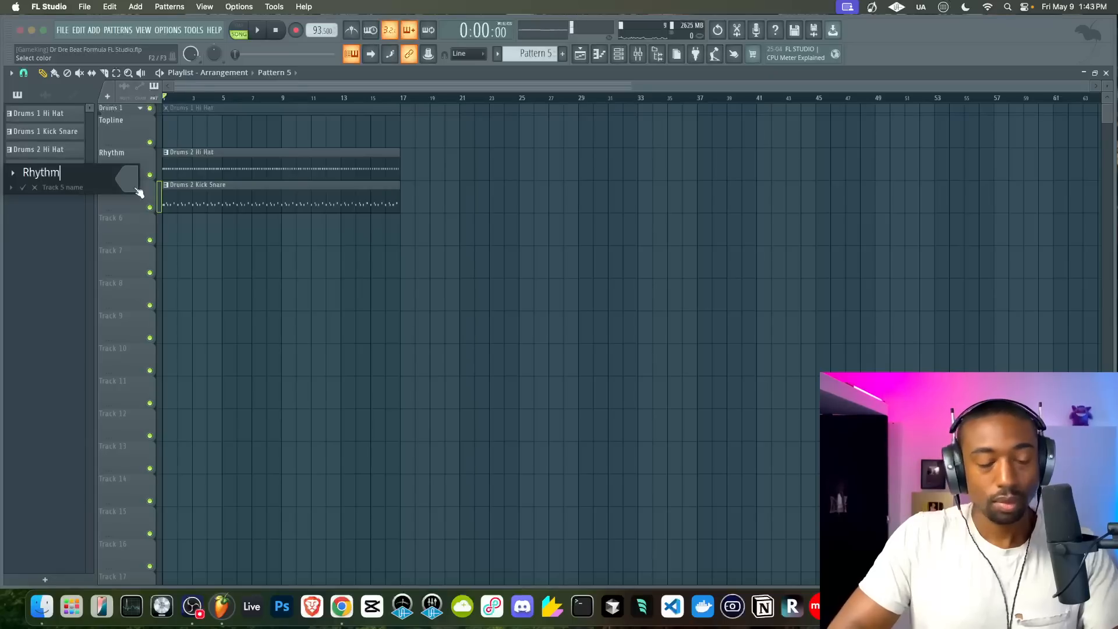
{"action": "key", "text": "Return"}
Move both Rhythm tracks down one position and rename the freed Track 4 as Harmony
{"action": "right_click", "coordinate": [125, 182]}
{"action": "key", "text": "d"}
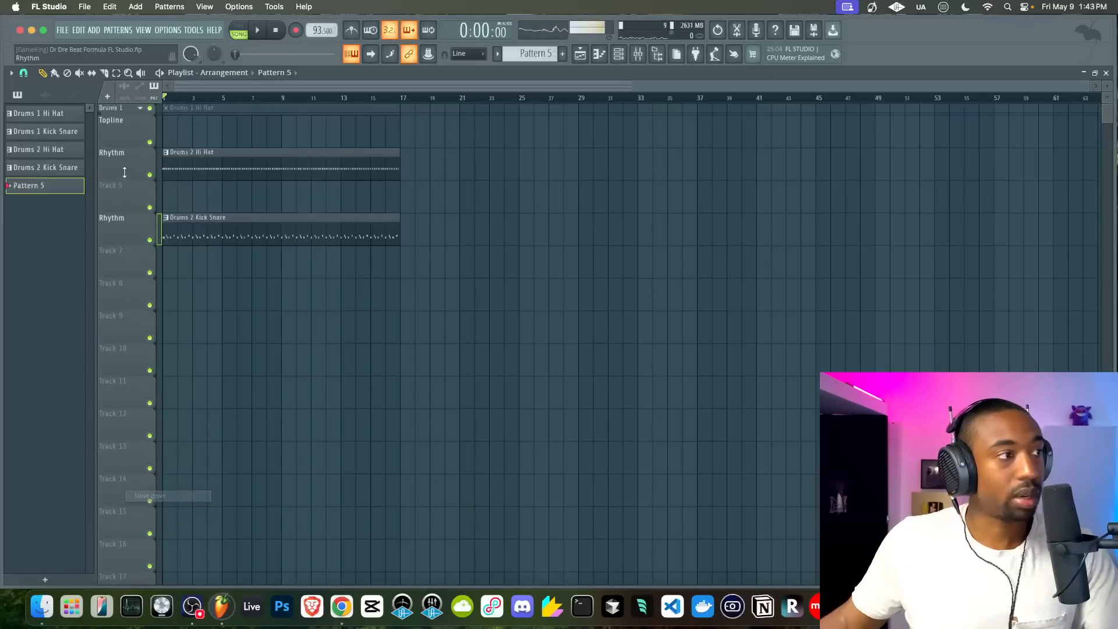
{"action": "right_click", "coordinate": [124, 172]}
{"action": "key", "text": "d"}
{"action": "right_click", "coordinate": [121, 156]}
{"action": "key", "text": "r"}
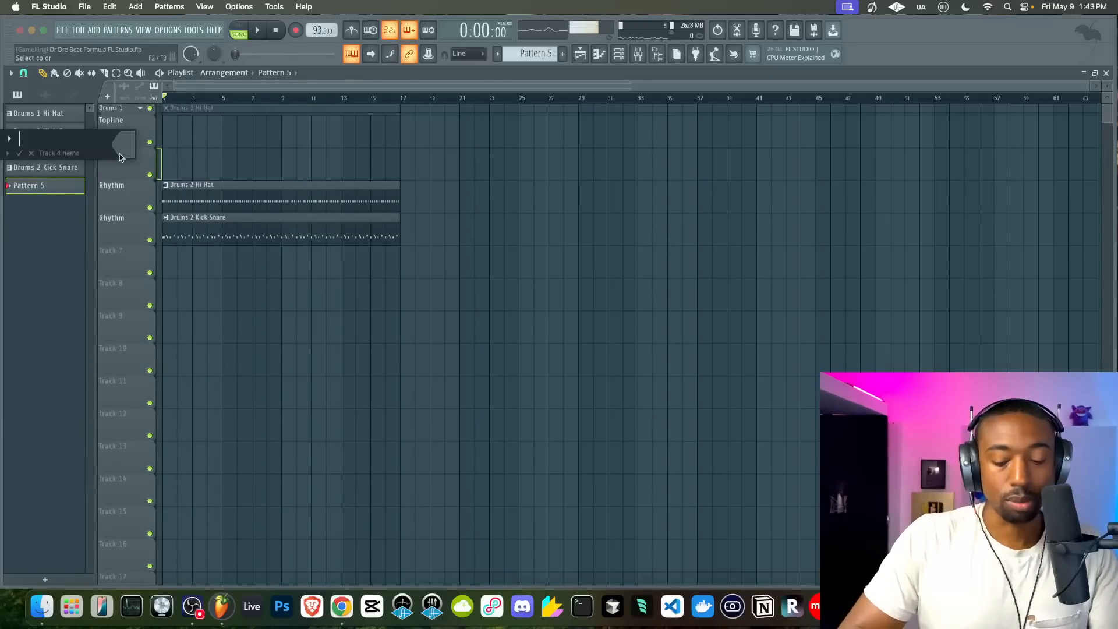
{"action": "type", "text": "Harmony"}
{"action": "key", "text": "Return"}
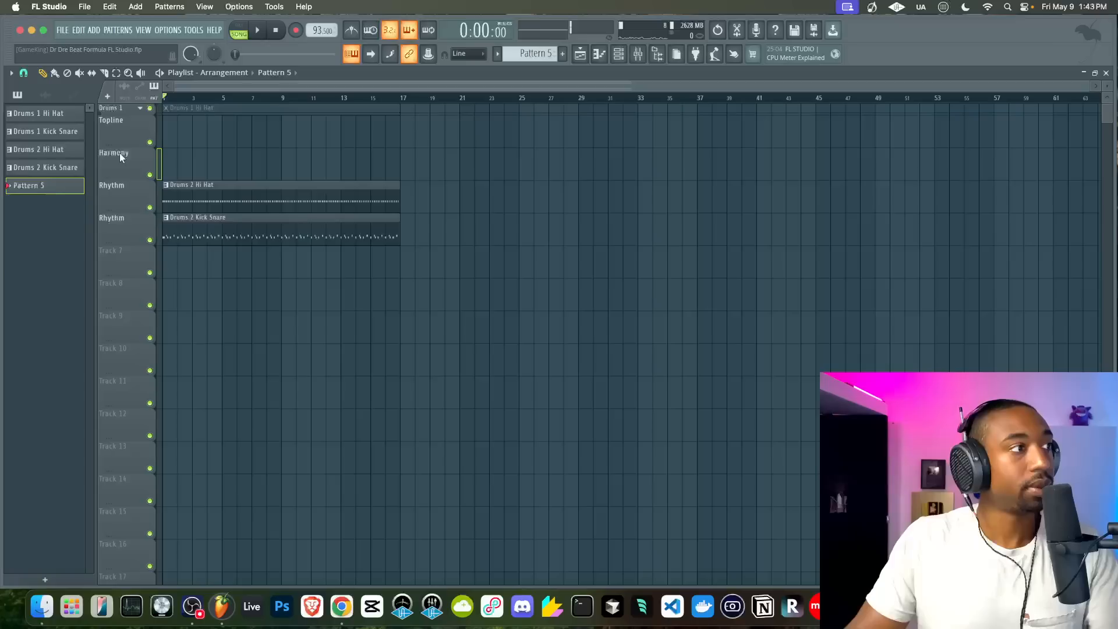
Insert a playlist track between Harmony and the first Rhythm track, name it Contrast, and save the project
{"action": "right_click", "coordinate": [135, 182]}
{"action": "key", "text": "i"}
{"action": "right_click", "coordinate": [128, 185]}
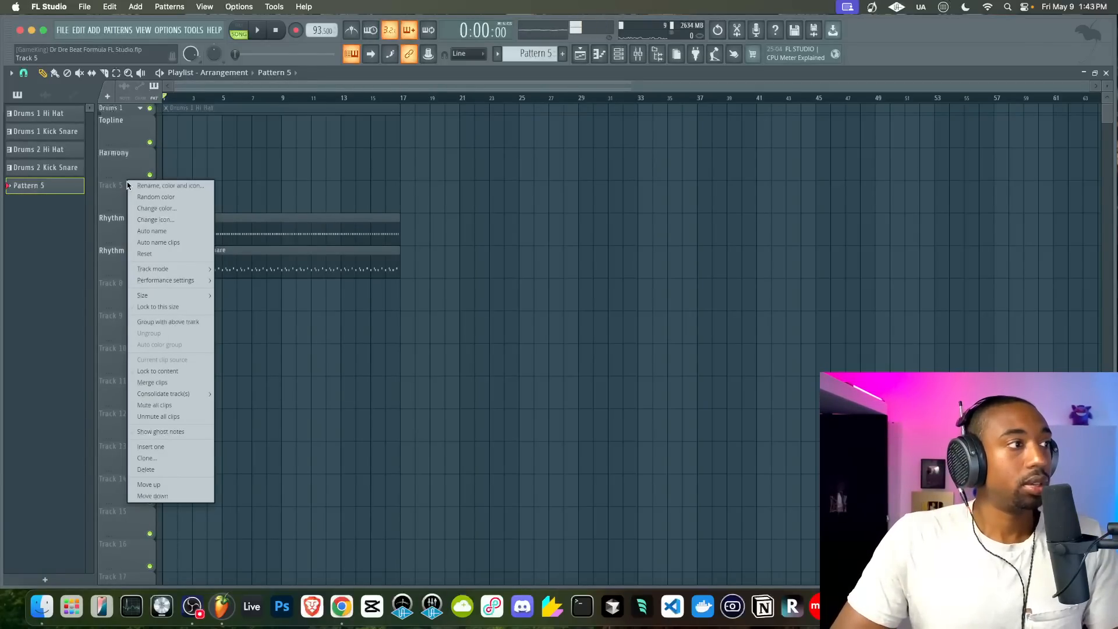
{"action": "key", "text": "r"}
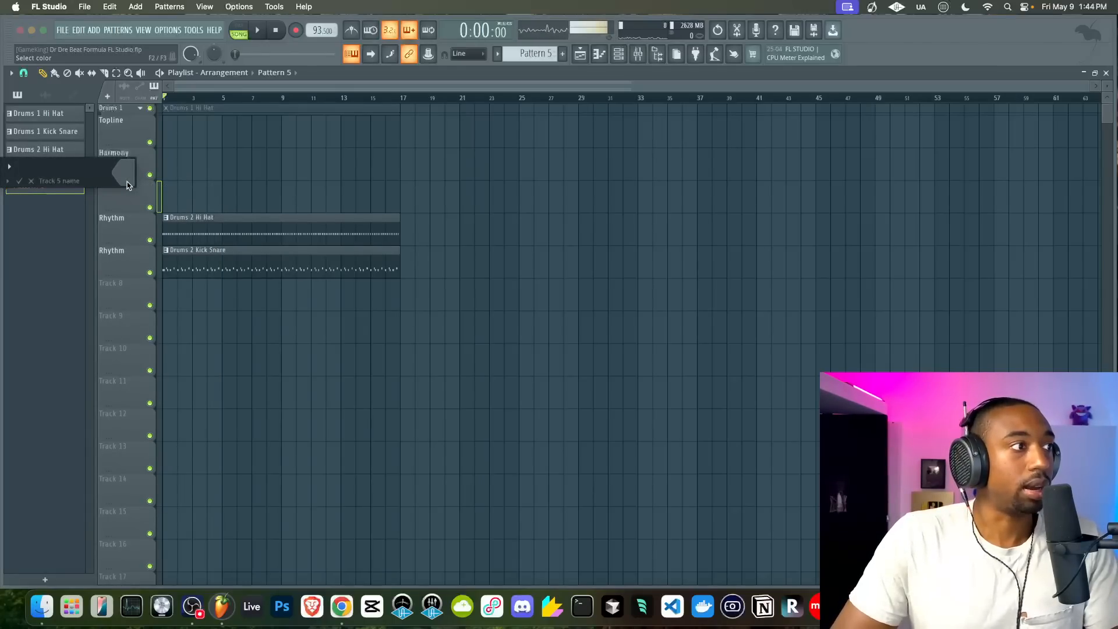
{"action": "type", "text": "Contrast"}
{"action": "key", "text": "Return"}
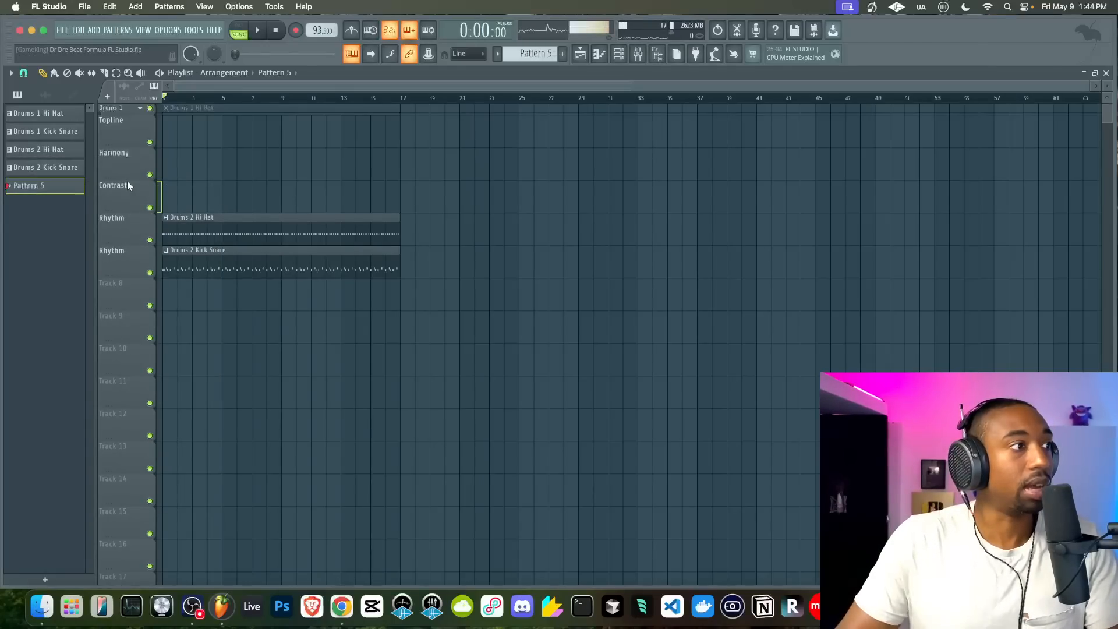
{"action": "key", "text": "super+s"}
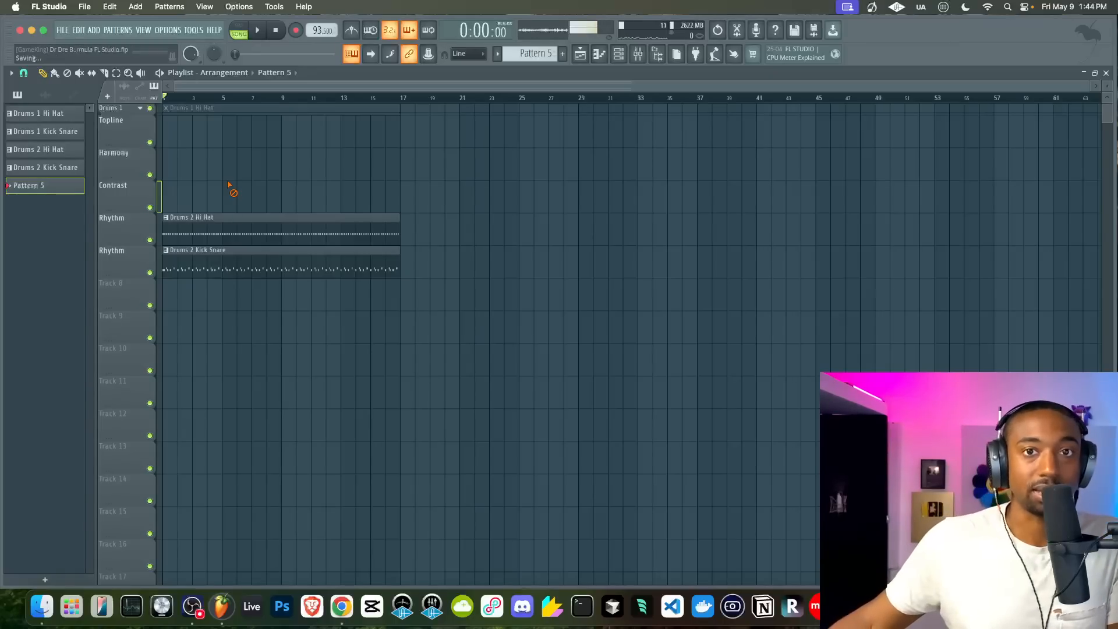
Set the playlist loop range from bar 1 to bar 17 and audition the drums
{"action": "left_click_drag", "start_coordinate": [402, 96], "coordinate": [48, 94]}
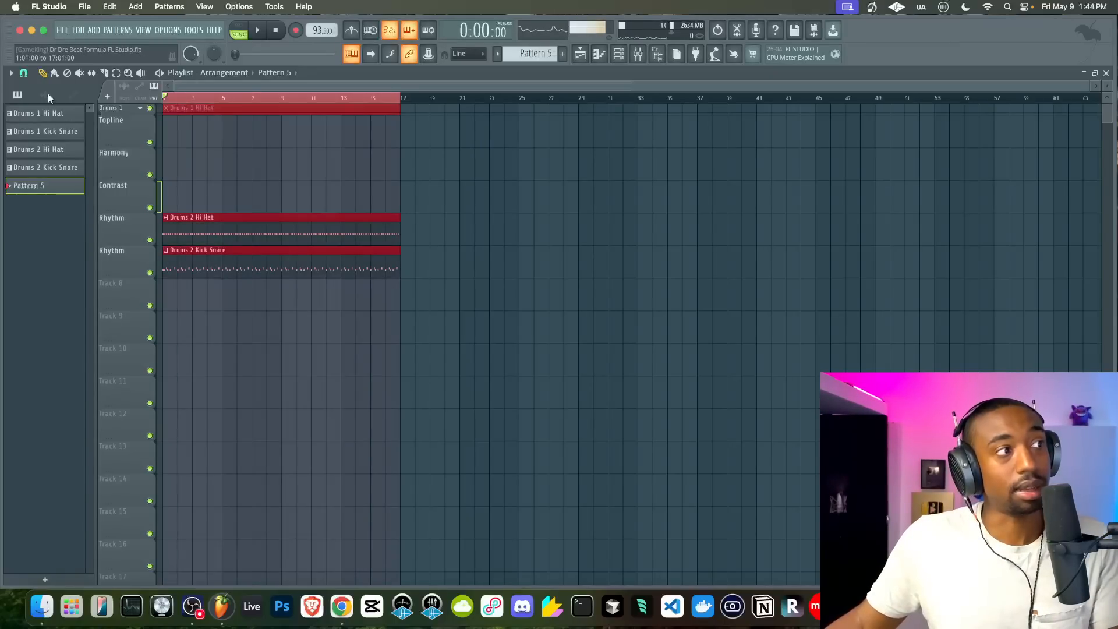
{"action": "right_click", "coordinate": [301, 193]}
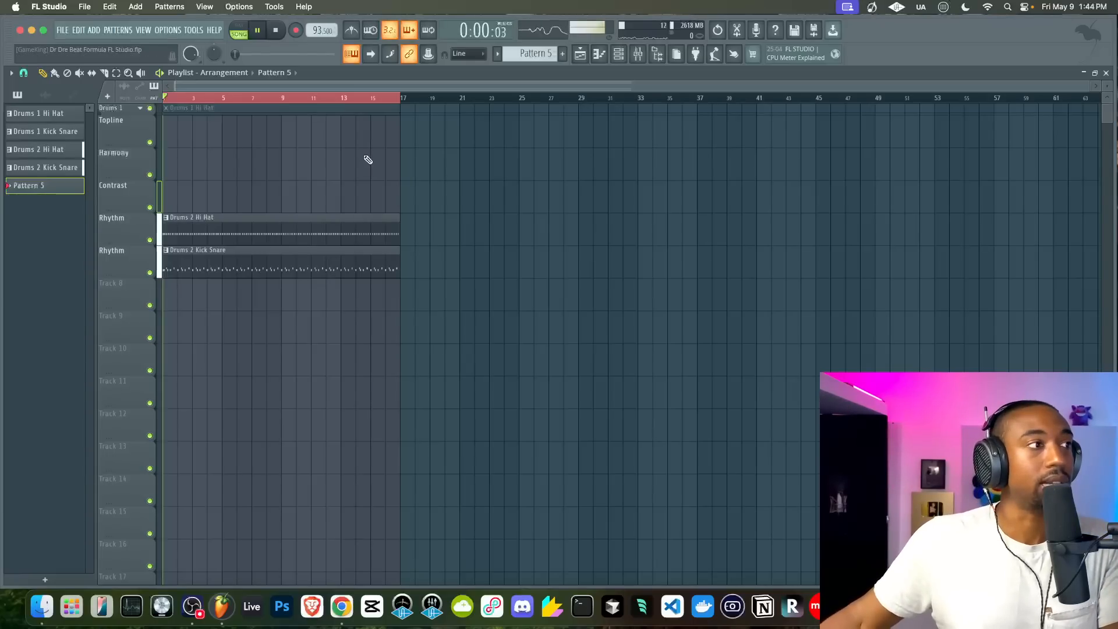
{"action": "left_click", "coordinate": [619, 54]}
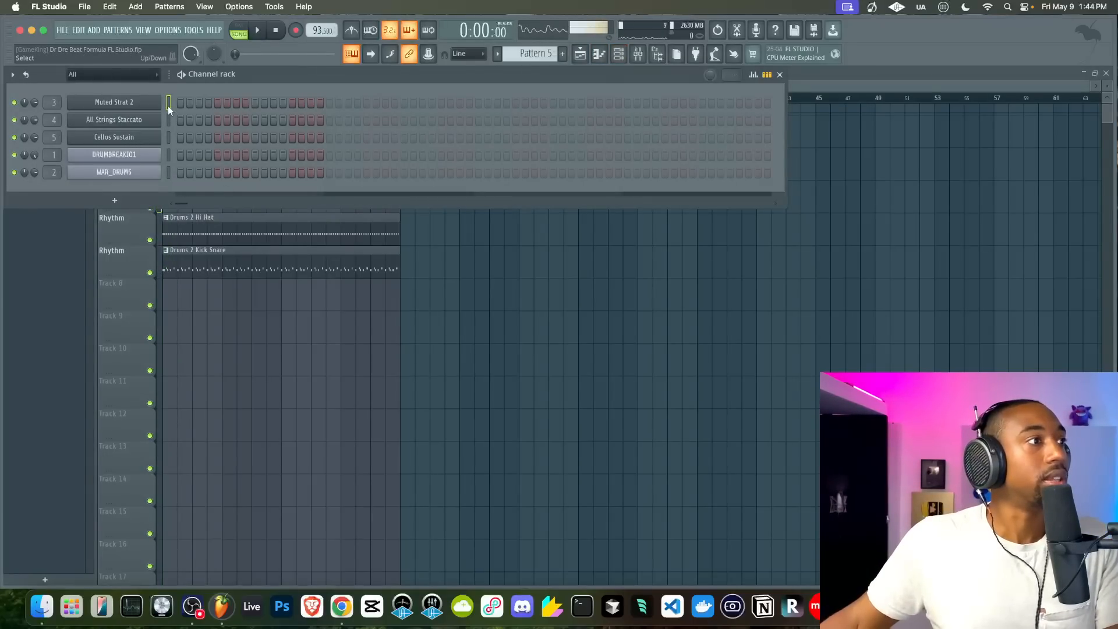
{"action": "key", "text": "F6"}
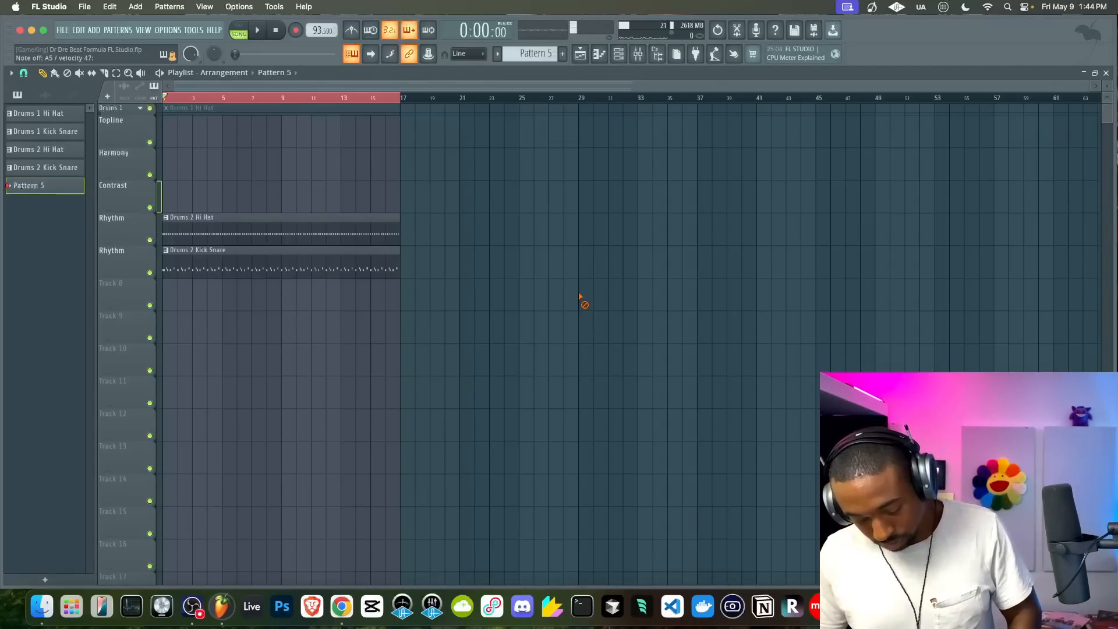
Check the Muted Strat 2 guitar preset in FLEX and record its part into Pattern 5 over the looped drums
{"action": "left_click", "coordinate": [619, 53]}
{"action": "left_click", "coordinate": [150, 104]}
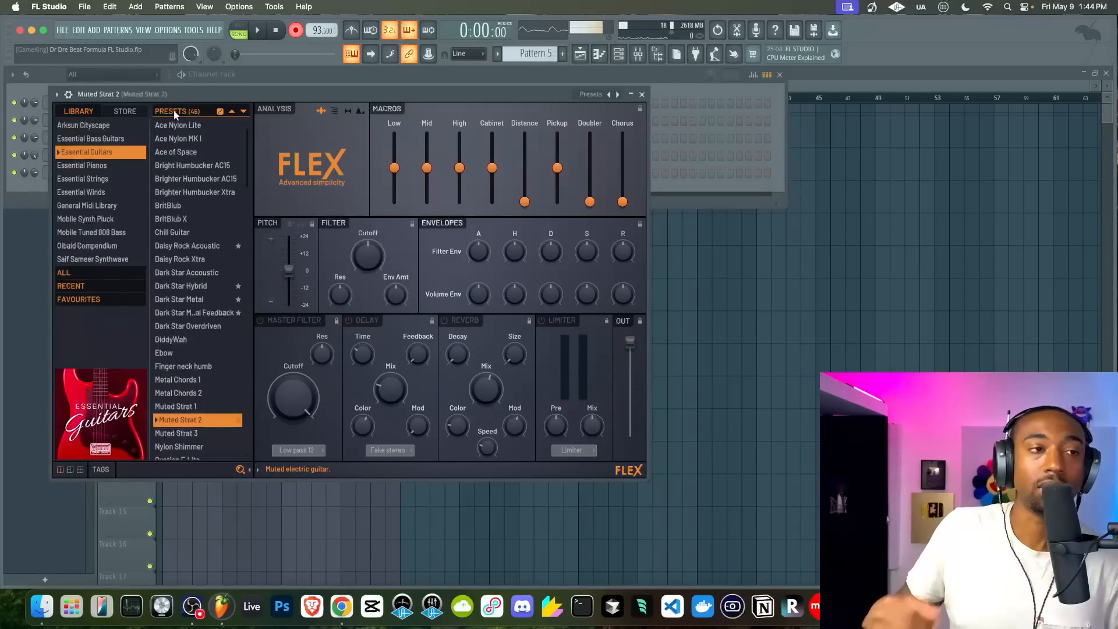
{"action": "left_click", "coordinate": [642, 94]}
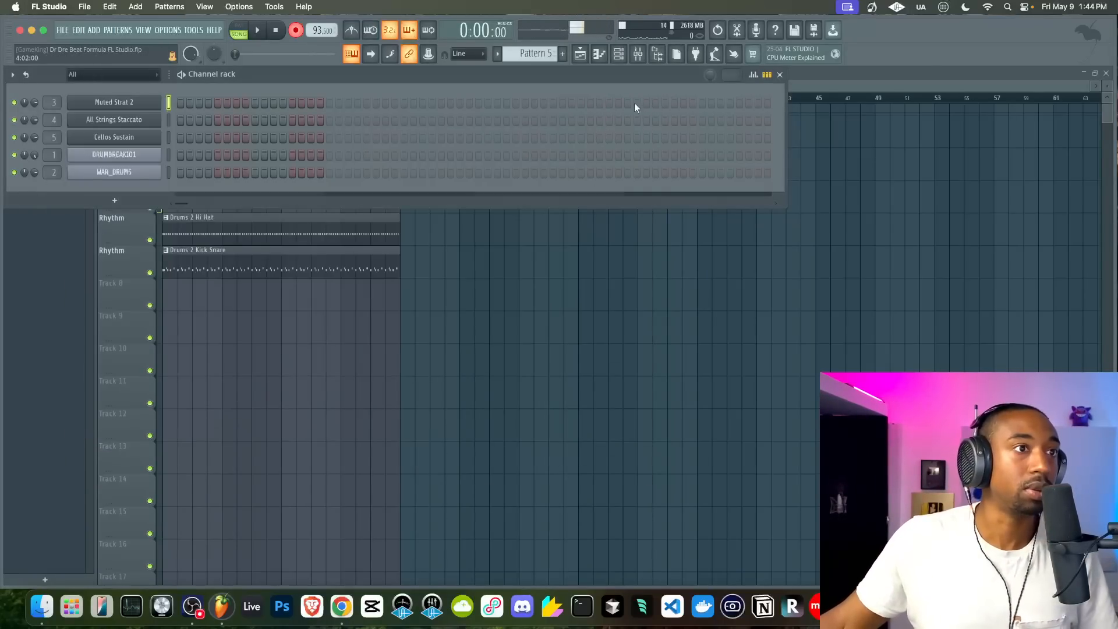
{"action": "left_click", "coordinate": [153, 100]}
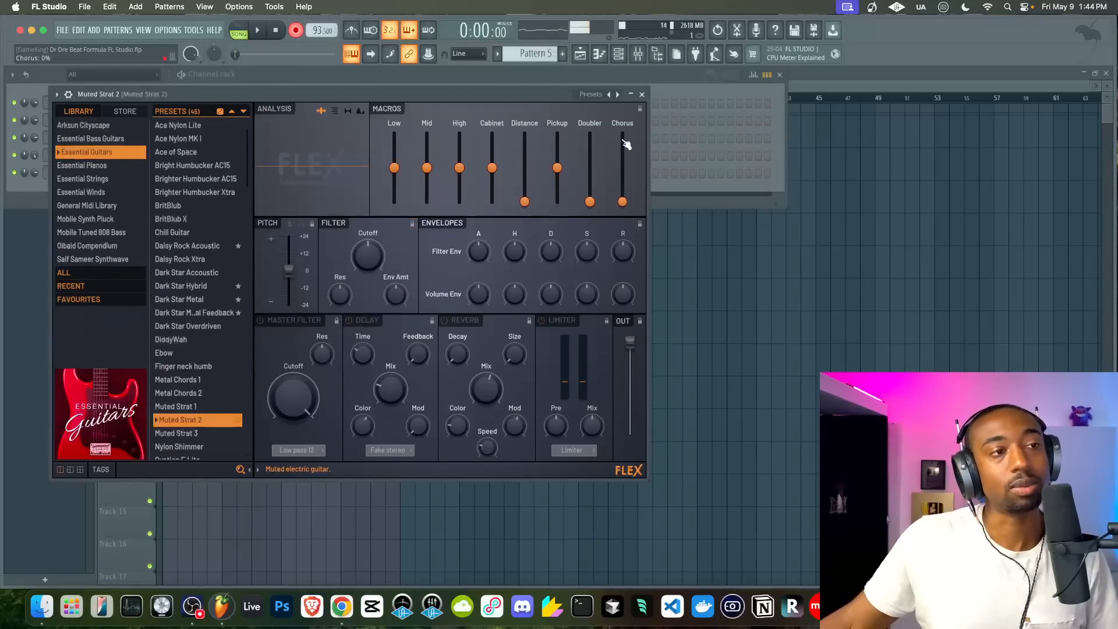
{"action": "left_click", "coordinate": [642, 96]}
{"action": "left_click", "coordinate": [637, 336]}
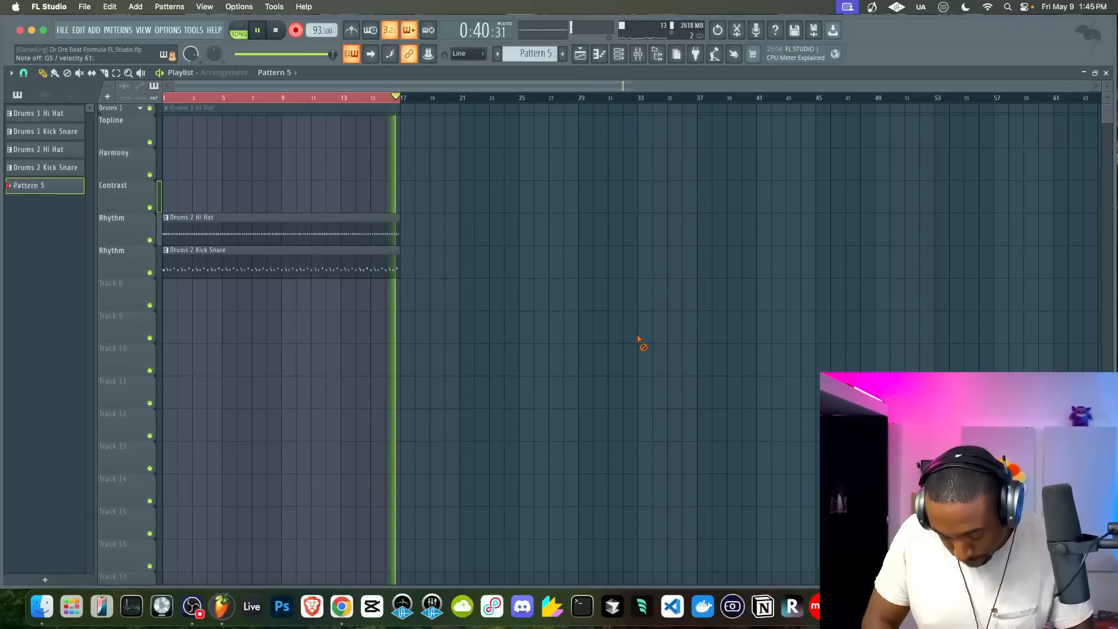
{"action": "key", "text": "space"}
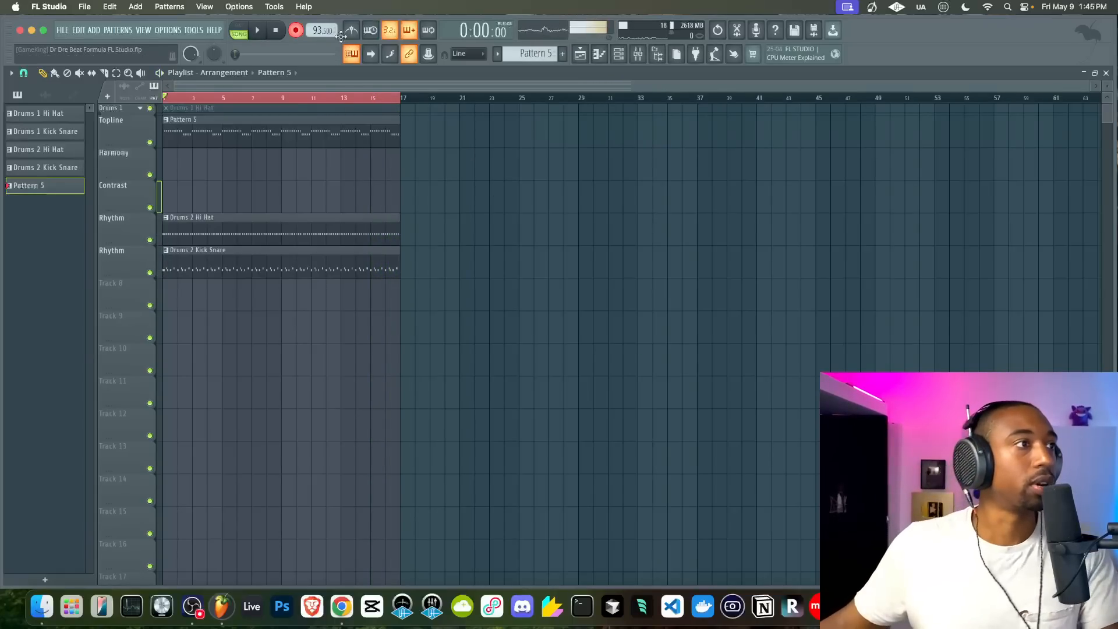
Quantize the recorded Muted Strat 2 notes in the piano roll with the mpc 50% template and audition them
{"action": "double_click", "coordinate": [286, 132]}
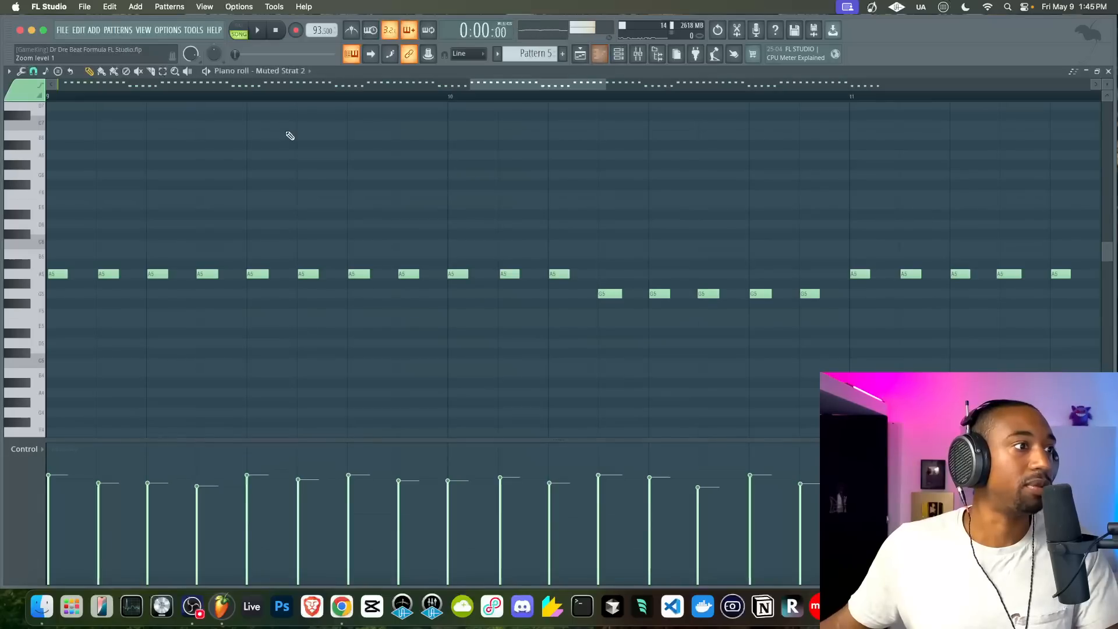
{"action": "scroll", "coordinate": [288, 134], "scroll_direction": "down", "scroll_amount": 5}
{"action": "key", "text": "space"}
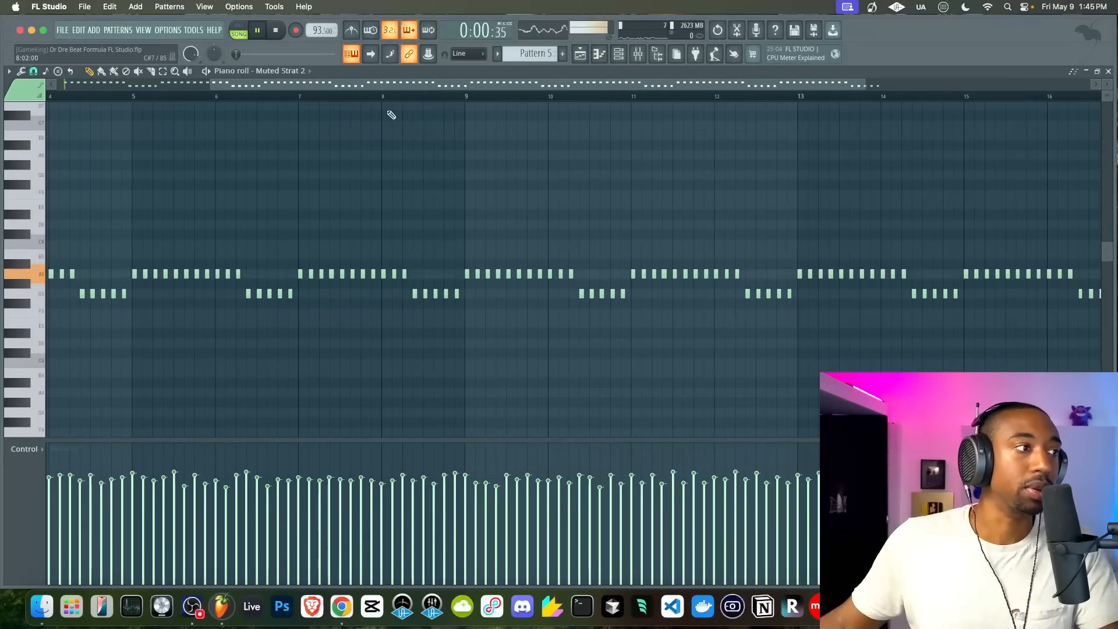
{"action": "key", "text": "space"}
{"action": "scroll", "coordinate": [446, 146], "scroll_direction": "down", "scroll_amount": 3}
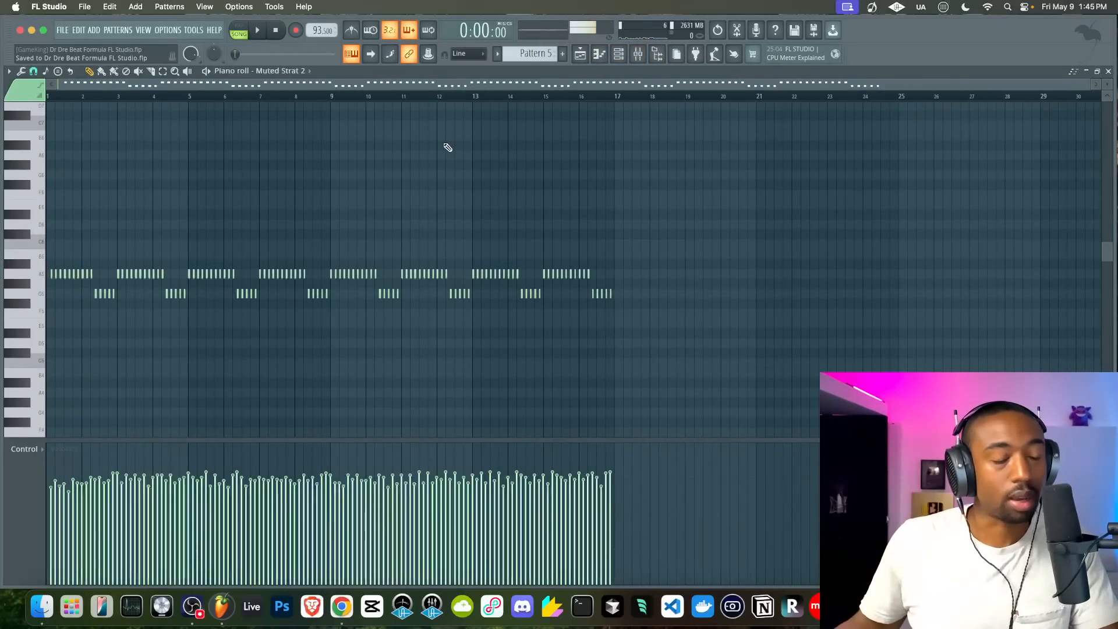
{"action": "key", "text": "alt+q"}
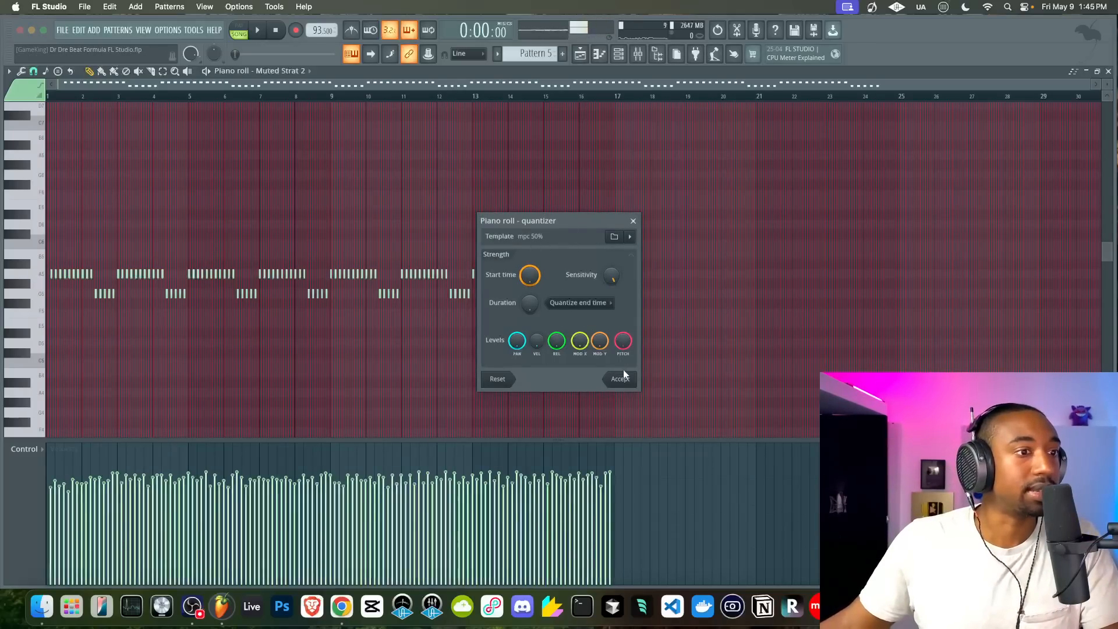
{"action": "left_click", "coordinate": [623, 373]}
{"action": "key", "text": "space"}
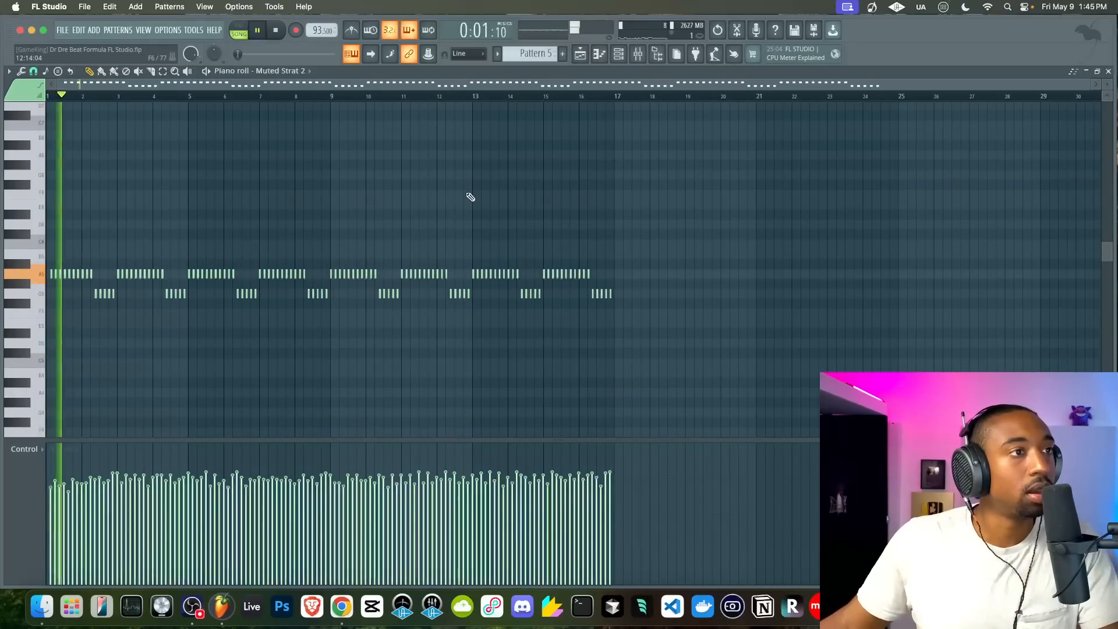
{"action": "key", "text": "space"}
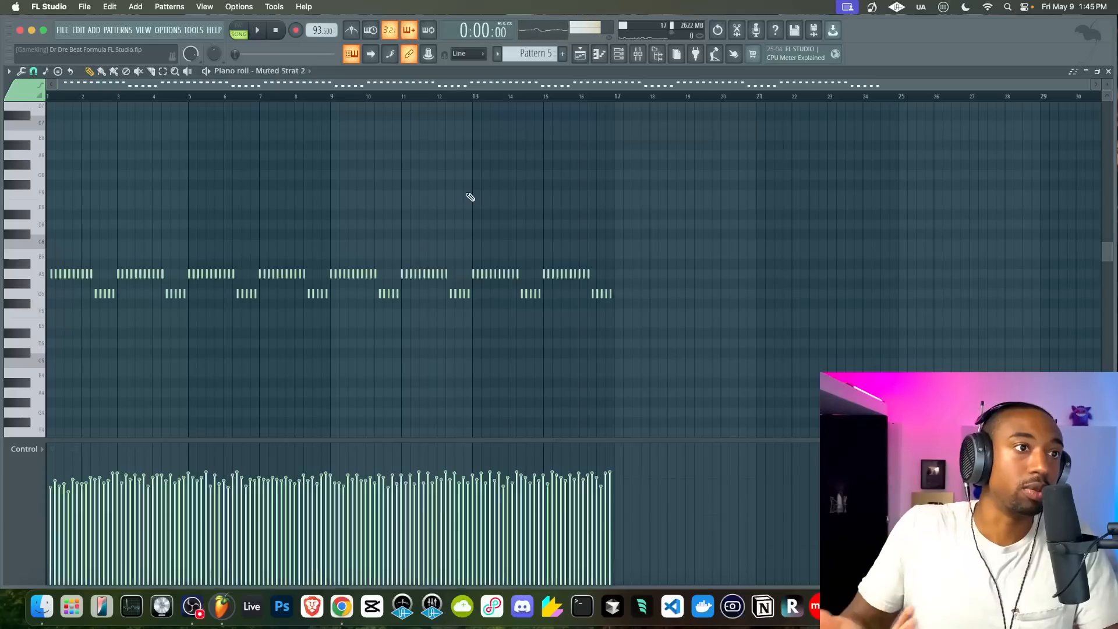
Play back the quantized guitar part with the drums and inspect its notes across the pattern
{"action": "key", "text": "space"}
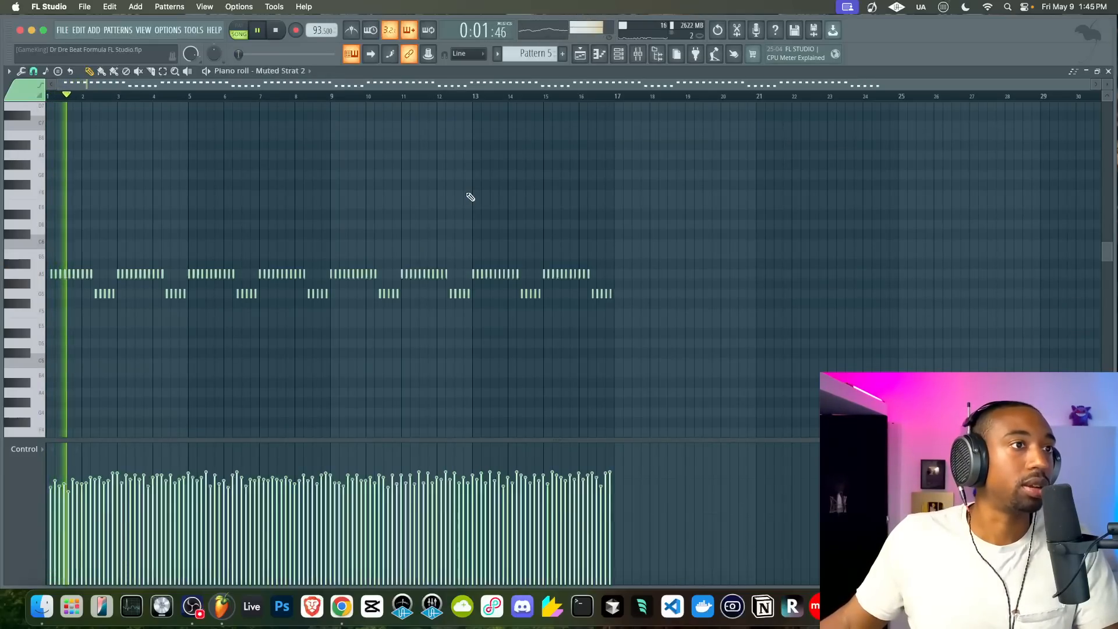
{"action": "left_click", "coordinate": [580, 54]}
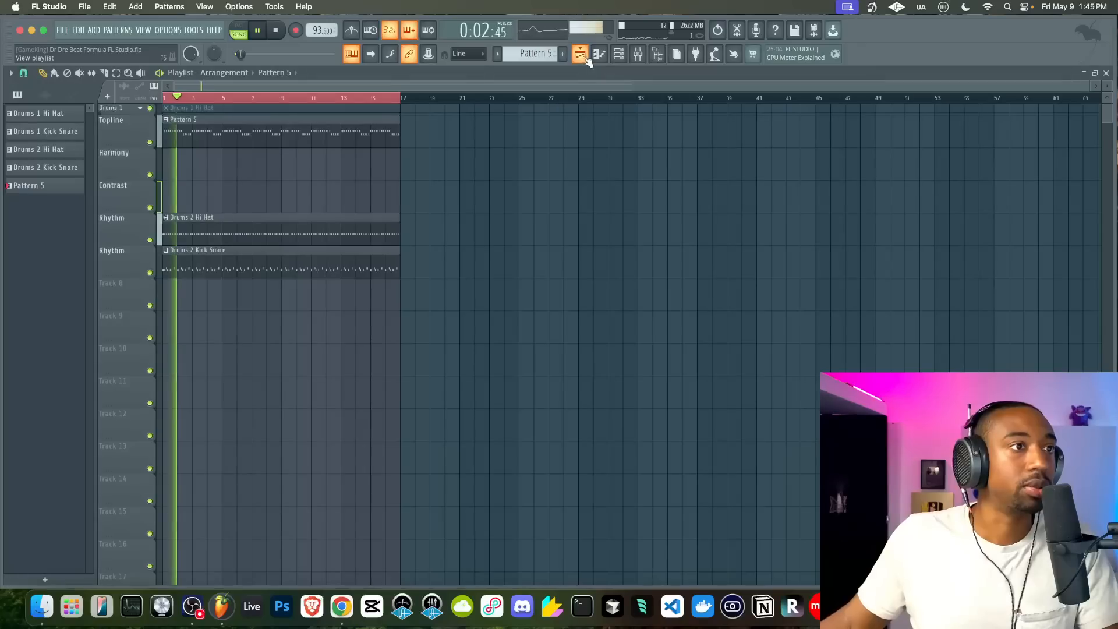
{"action": "double_click", "coordinate": [357, 131]}
{"action": "key", "text": "space"}
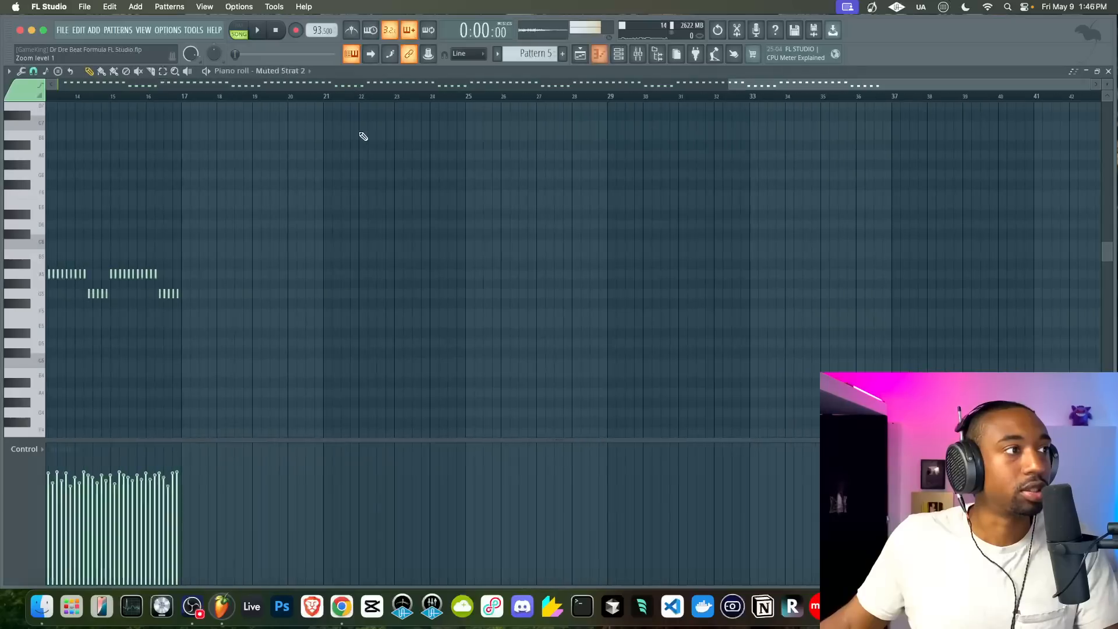
{"action": "scroll", "coordinate": [200, 258], "scroll_direction": "up", "scroll_amount": 5}
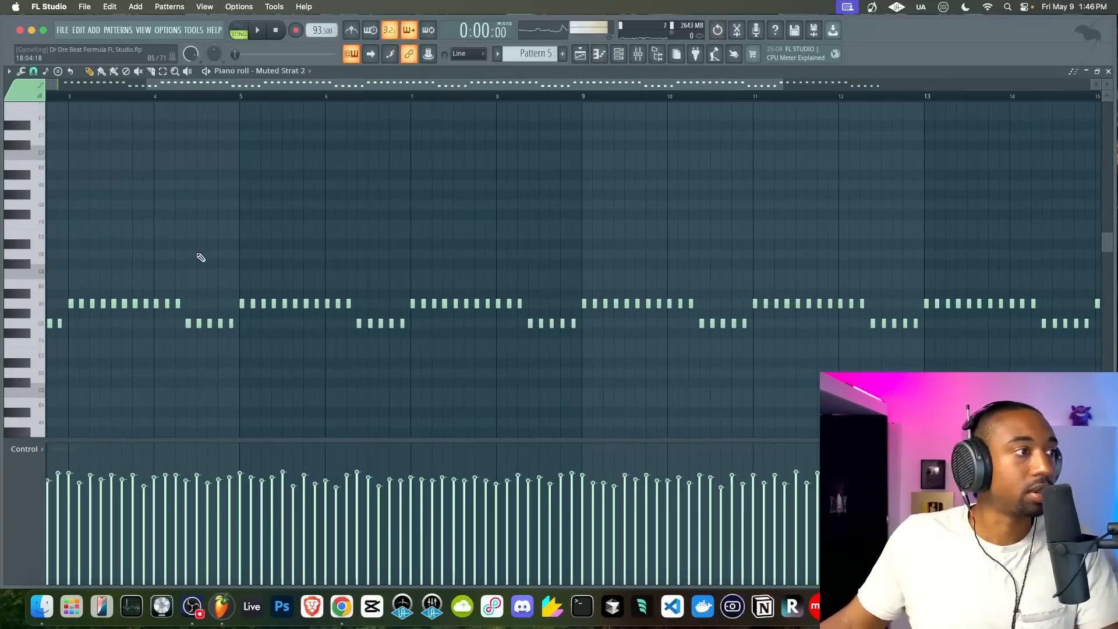
{"action": "scroll", "coordinate": [201, 258], "scroll_direction": "down", "scroll_amount": 1}
{"action": "scroll", "coordinate": [200, 255], "scroll_direction": "up", "scroll_amount": 3}
{"action": "key", "text": "space"}
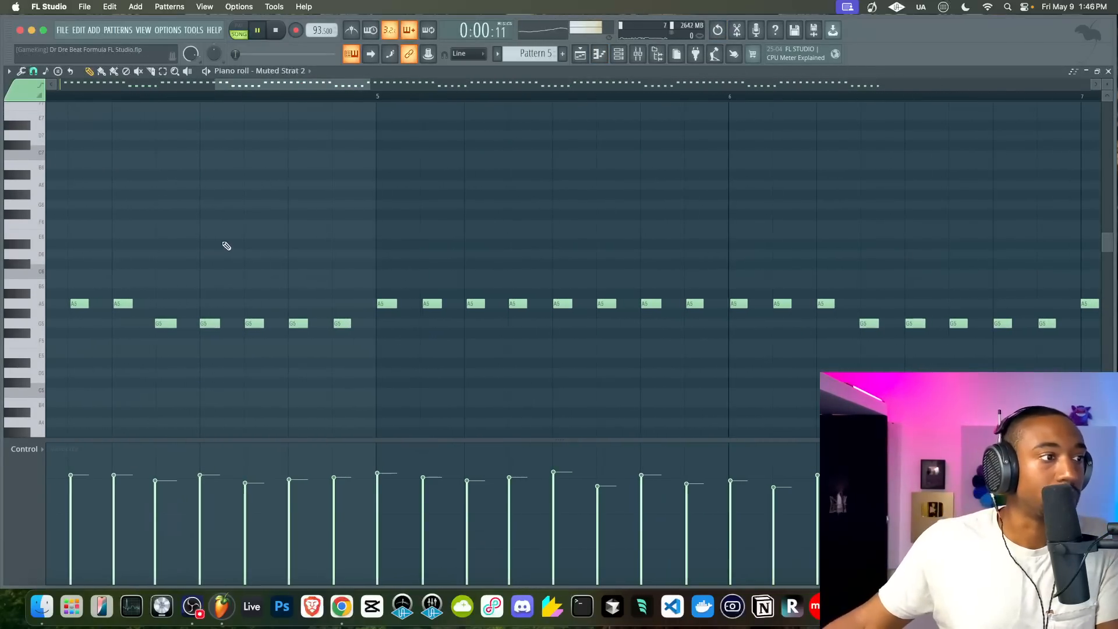
{"action": "left_click", "coordinate": [582, 55]}
{"action": "key", "text": "space"}
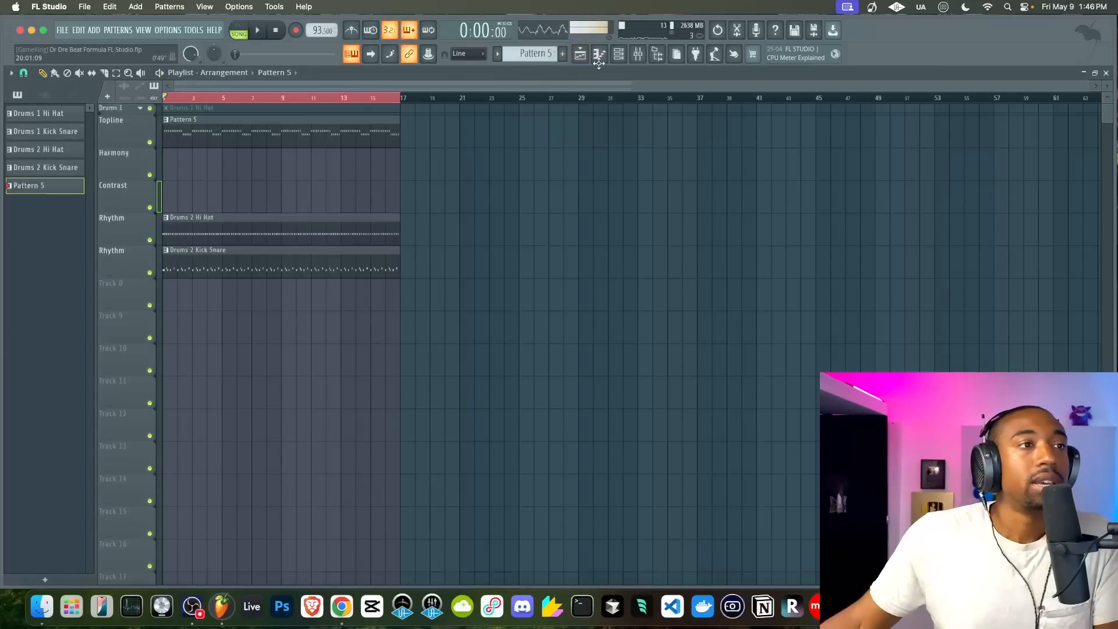
Load Fruity Stereo Enhancer in the first effect slot of the Muted Strat 2 mixer track
{"action": "left_click", "coordinate": [626, 58]}
{"action": "left_click", "coordinate": [143, 103]}
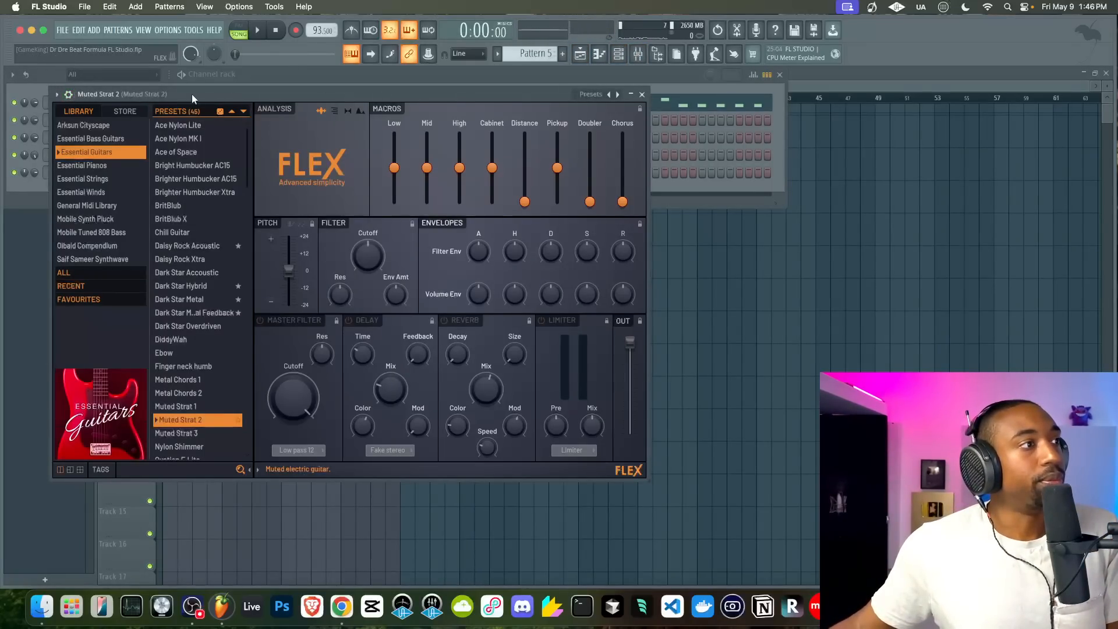
{"action": "left_click", "coordinate": [642, 93]}
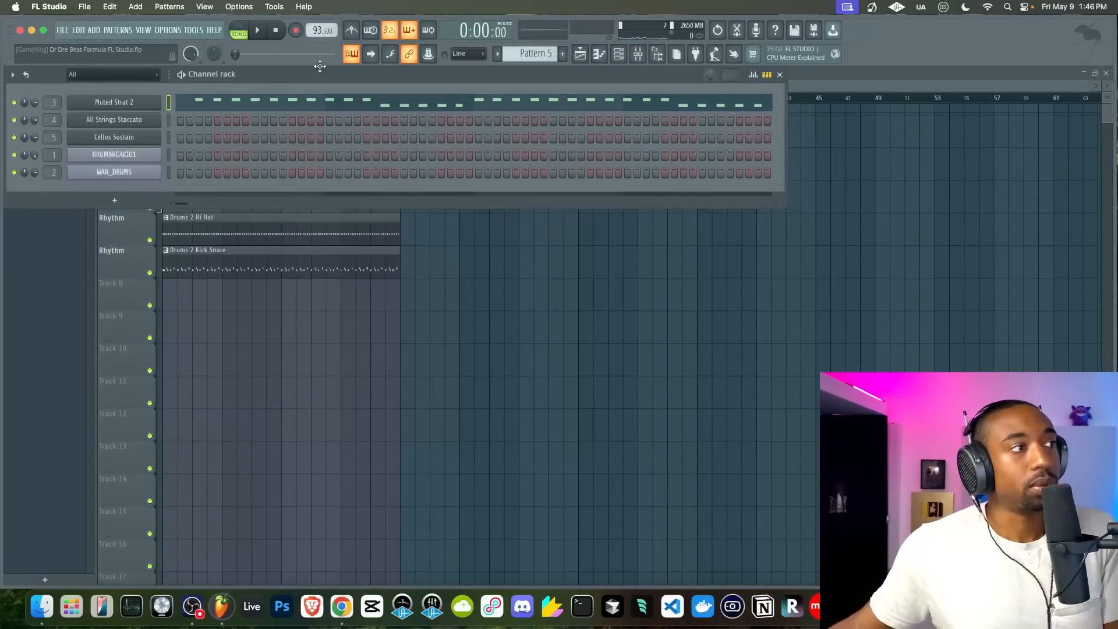
{"action": "key", "text": "F9"}
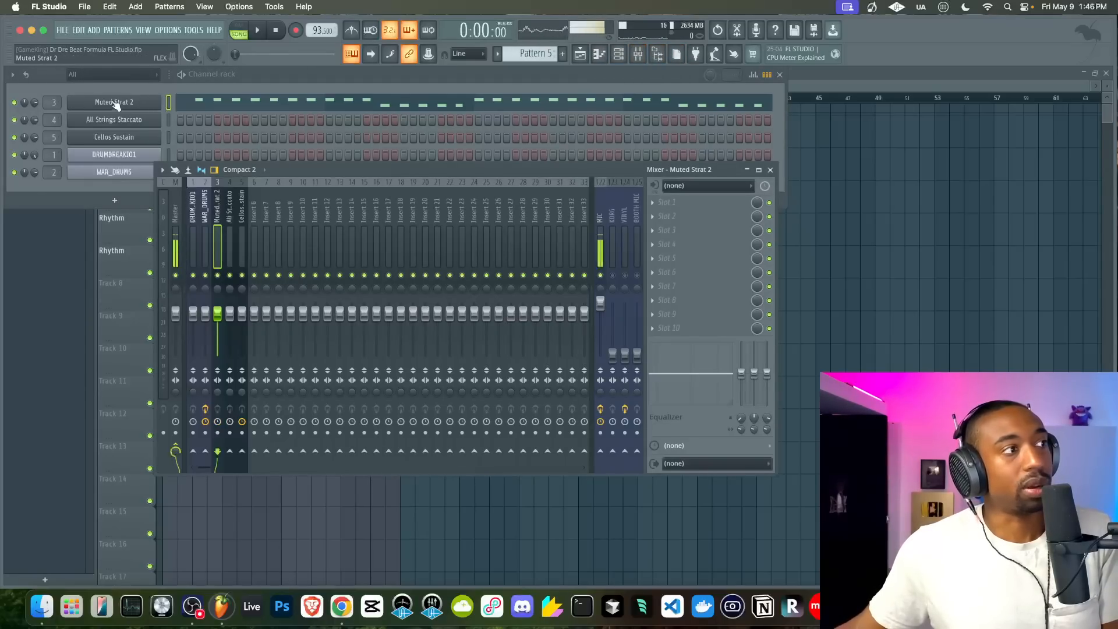
{"action": "left_click", "coordinate": [168, 105]}
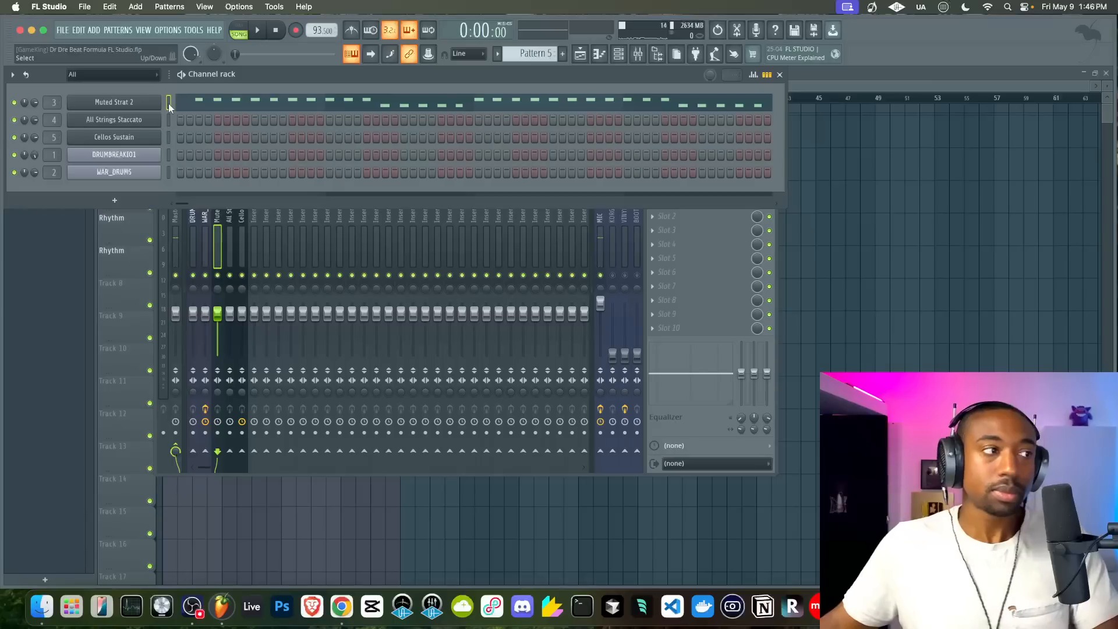
{"action": "left_click", "coordinate": [237, 253]}
{"action": "key", "text": "space"}
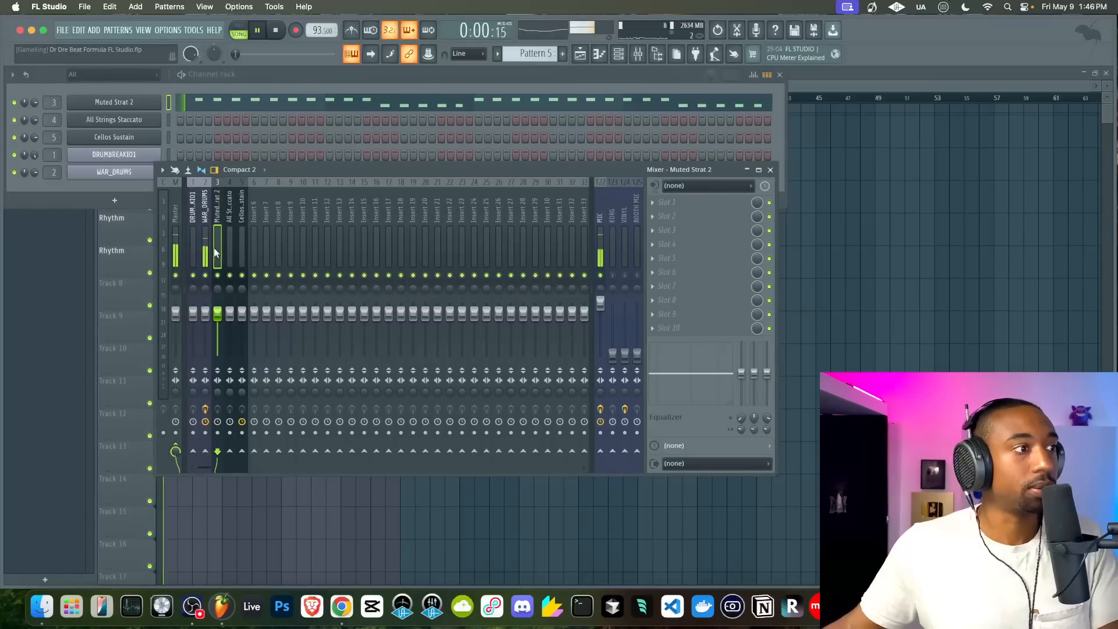
{"action": "key", "text": "space"}
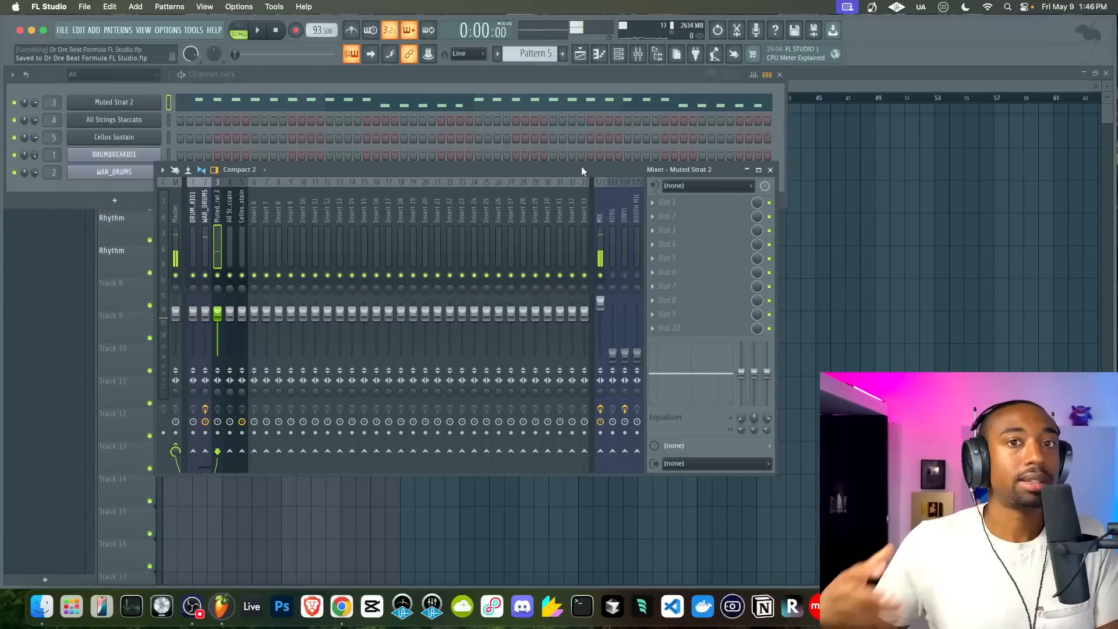
{"action": "left_click", "coordinate": [673, 211]}
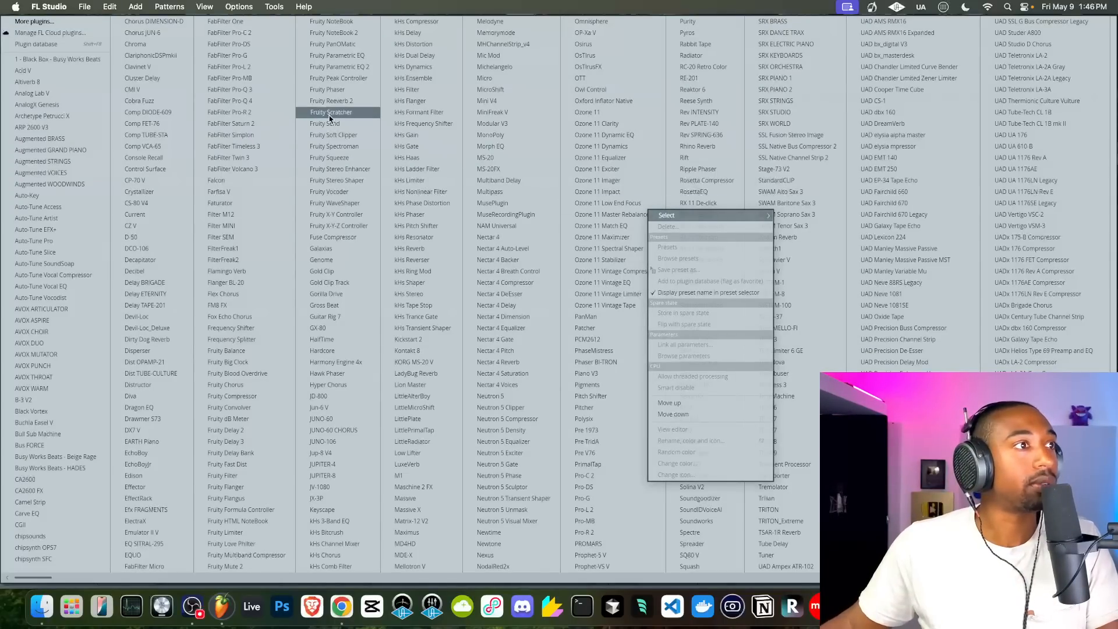
{"action": "left_click", "coordinate": [359, 169]}
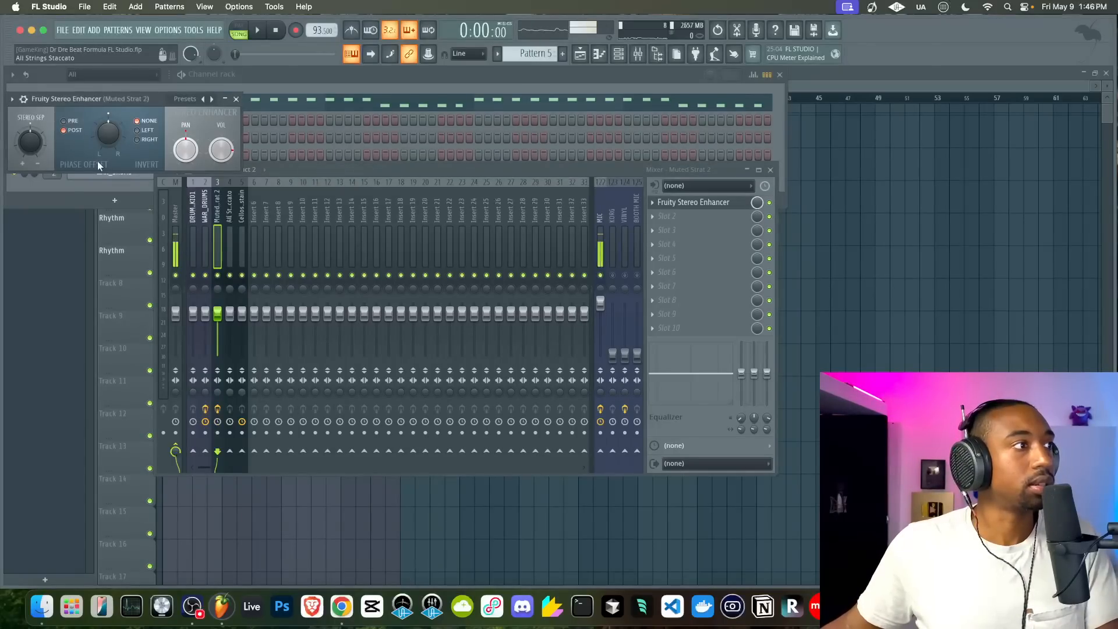
Set the Stereo Enhancer's phase offset to about 44.8 ms right during playback and save the project
{"action": "key", "text": "space"}
{"action": "left_click_drag", "start_coordinate": [106, 132], "coordinate": [103, 137]}
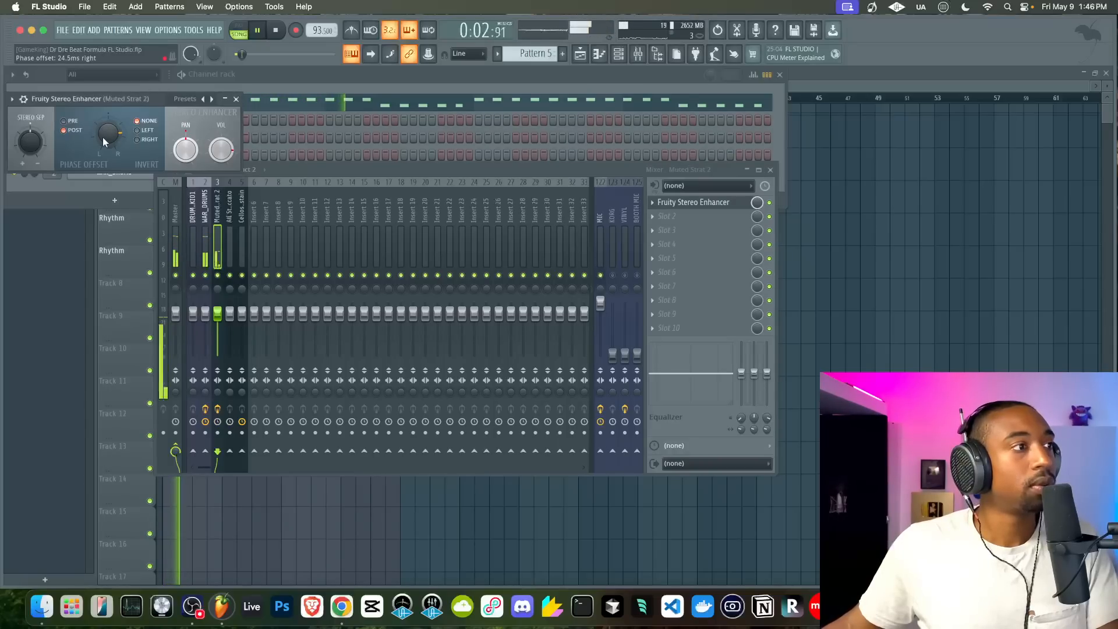
{"action": "scroll", "coordinate": [102, 137], "scroll_direction": "up", "scroll_amount": 4}
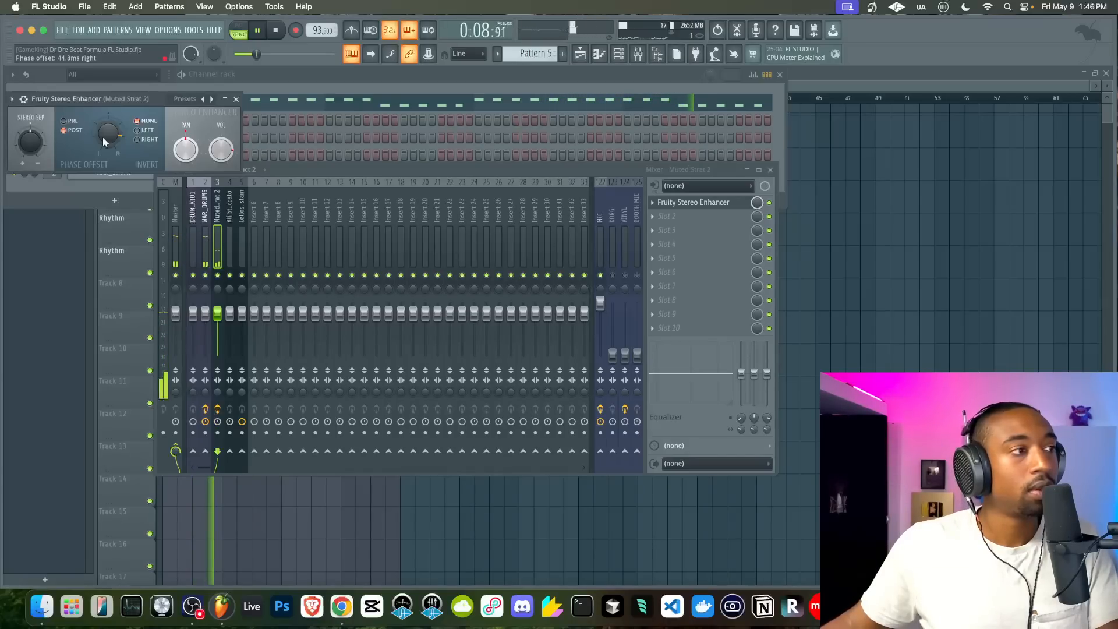
{"action": "key", "text": "space"}
{"action": "left_click", "coordinate": [236, 98]}
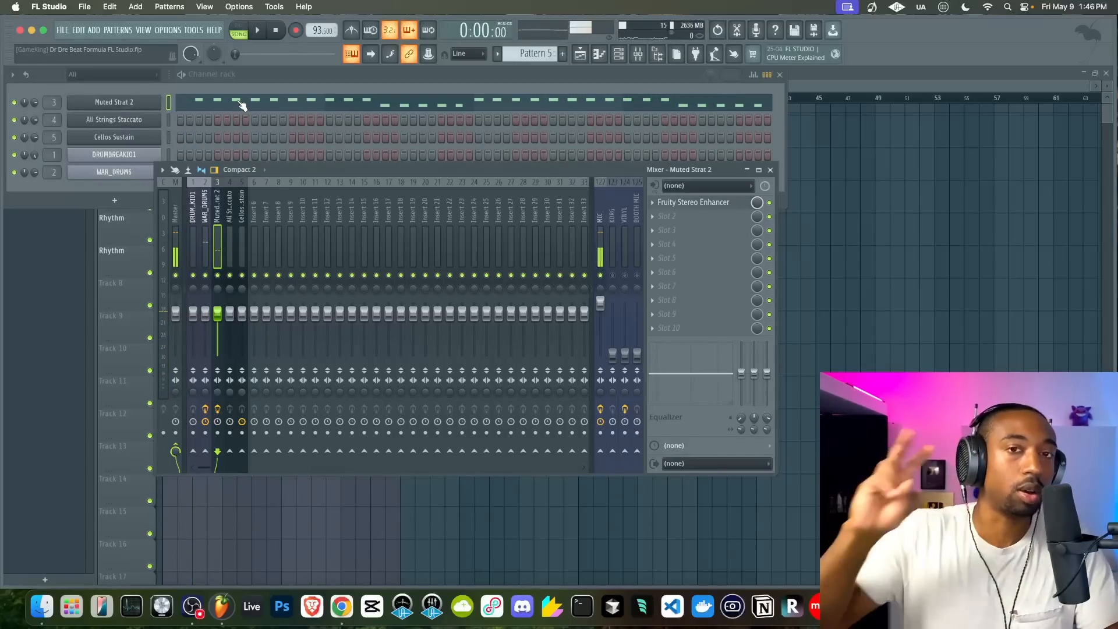
{"action": "left_click", "coordinate": [488, 81]}
{"action": "key", "text": "super+s"}
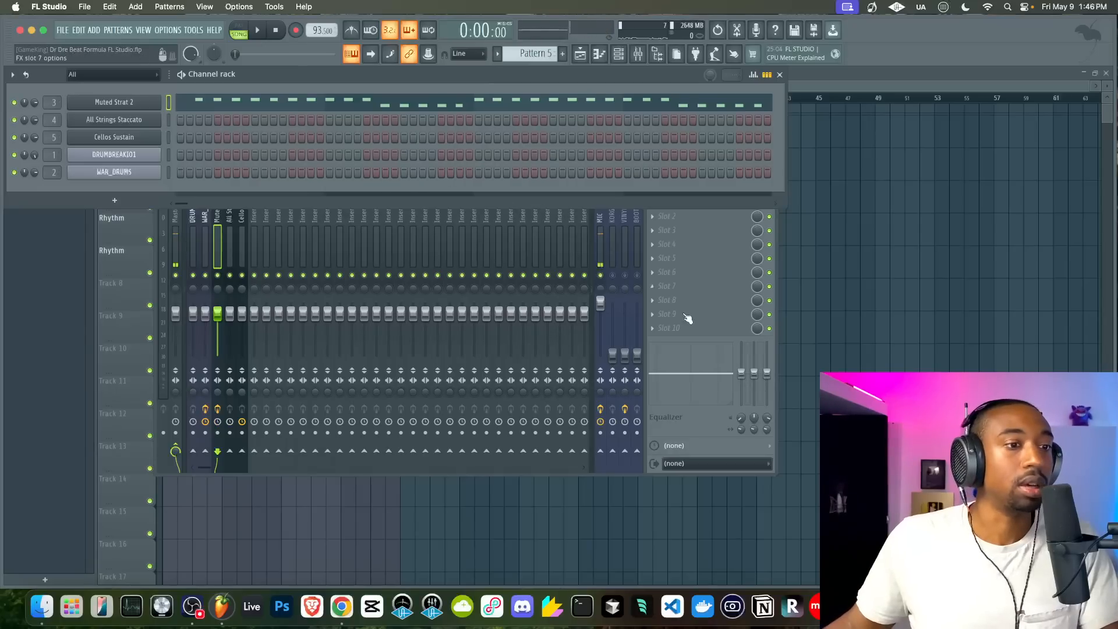
Play the loop with the widened guitar, create a new empty pattern, and select the All Strings Staccato channel
{"action": "left_click", "coordinate": [679, 429]}
{"action": "key", "text": "space"}
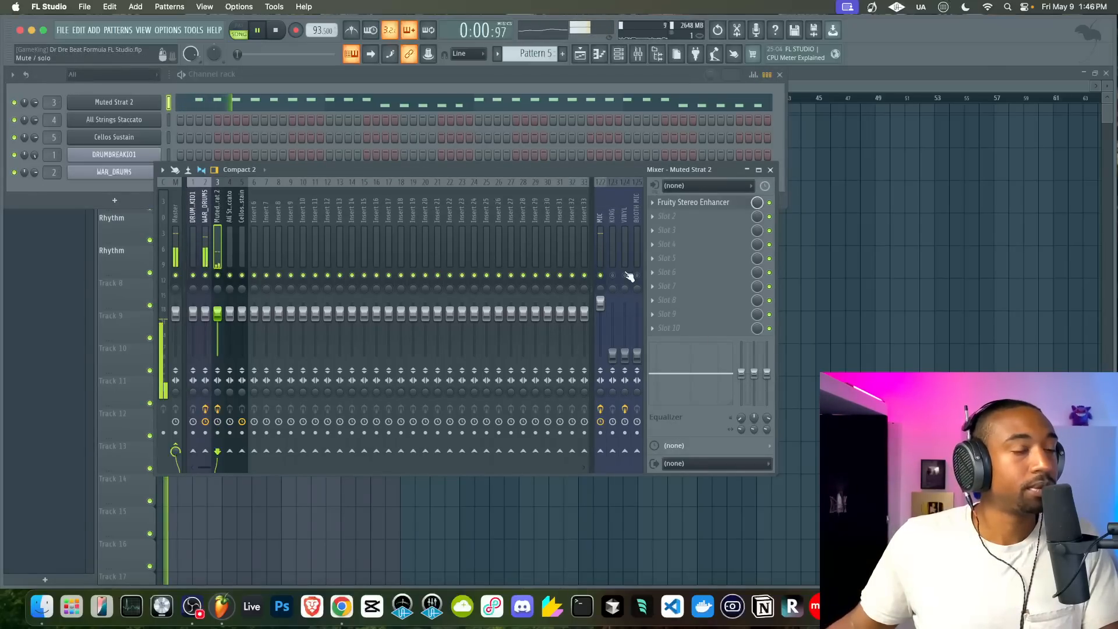
{"action": "left_click", "coordinate": [854, 275]}
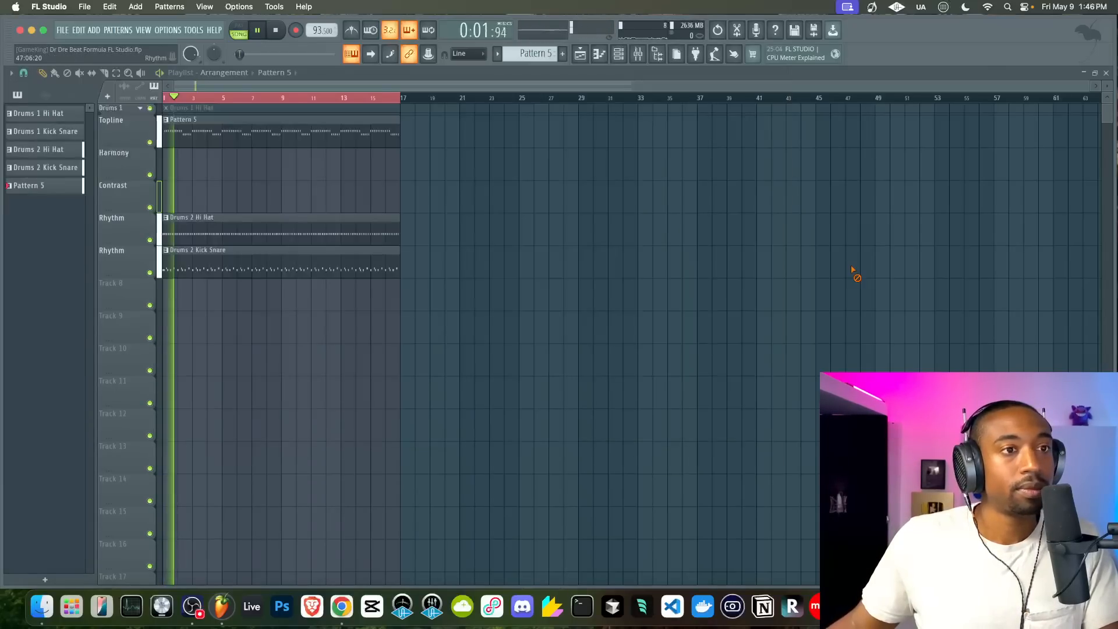
{"action": "left_click", "coordinate": [620, 54]}
{"action": "scroll", "coordinate": [533, 58], "scroll_direction": "down", "scroll_amount": 1}
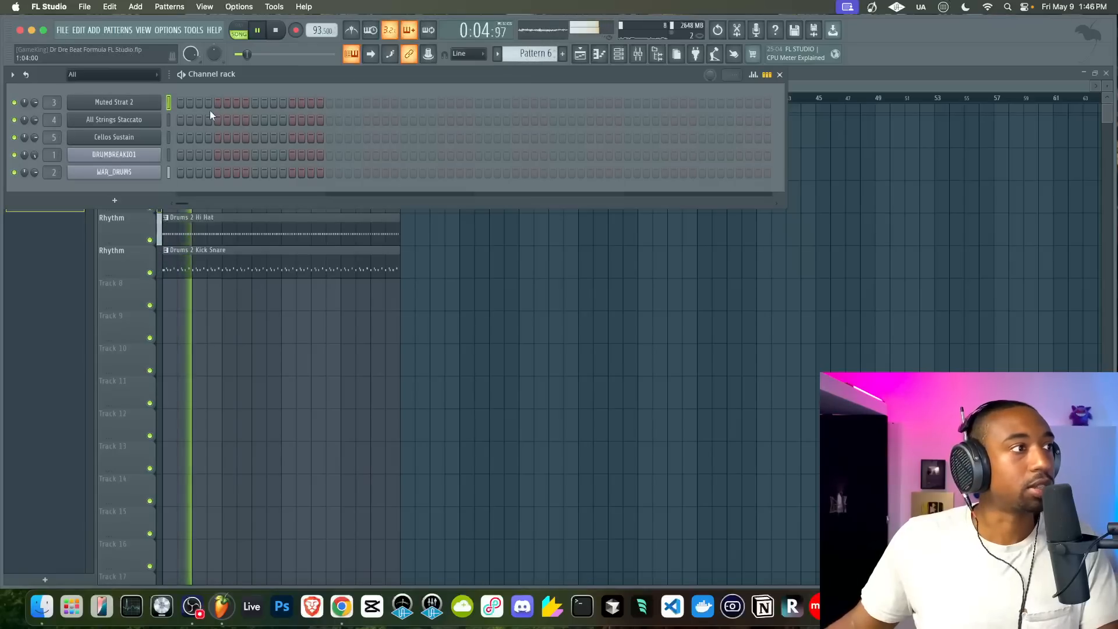
{"action": "left_click", "coordinate": [167, 119]}
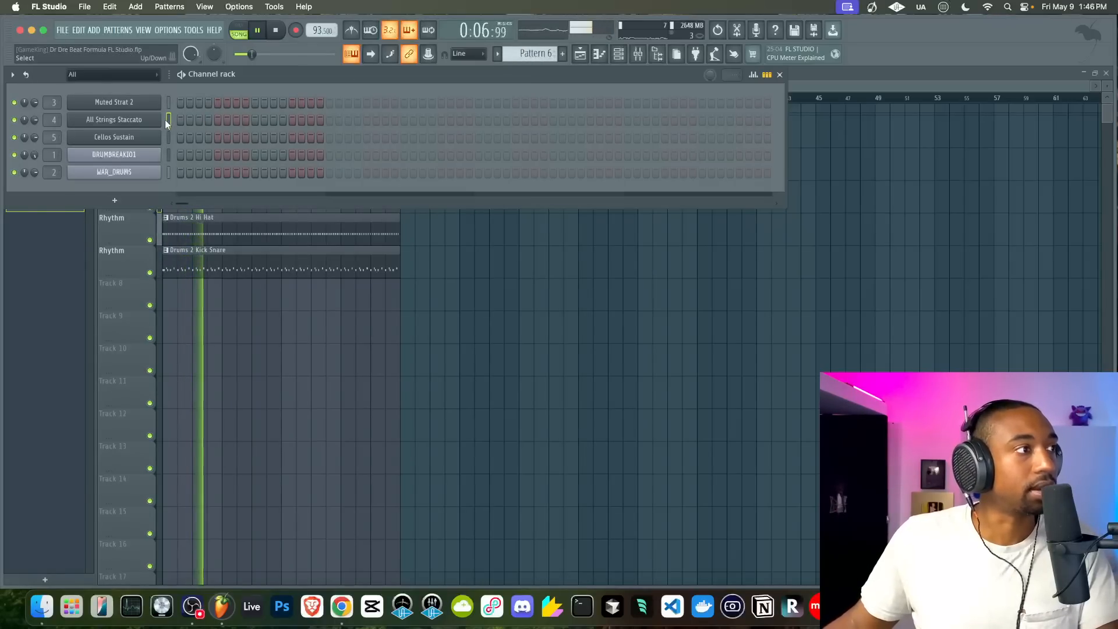
{"action": "key", "text": "space"}
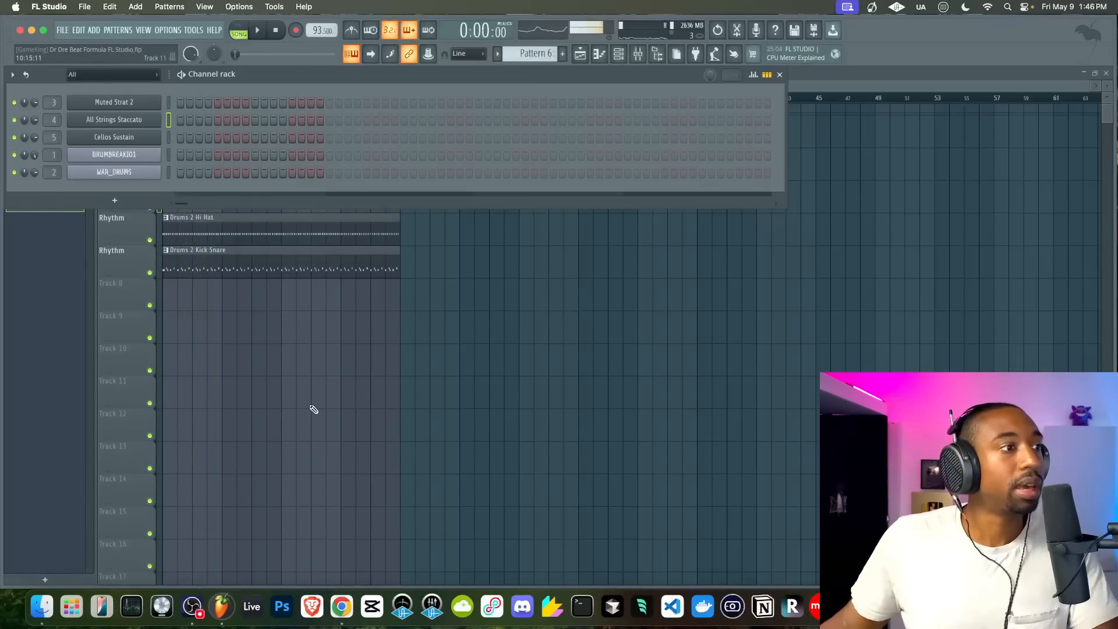
{"action": "left_click", "coordinate": [312, 409]}
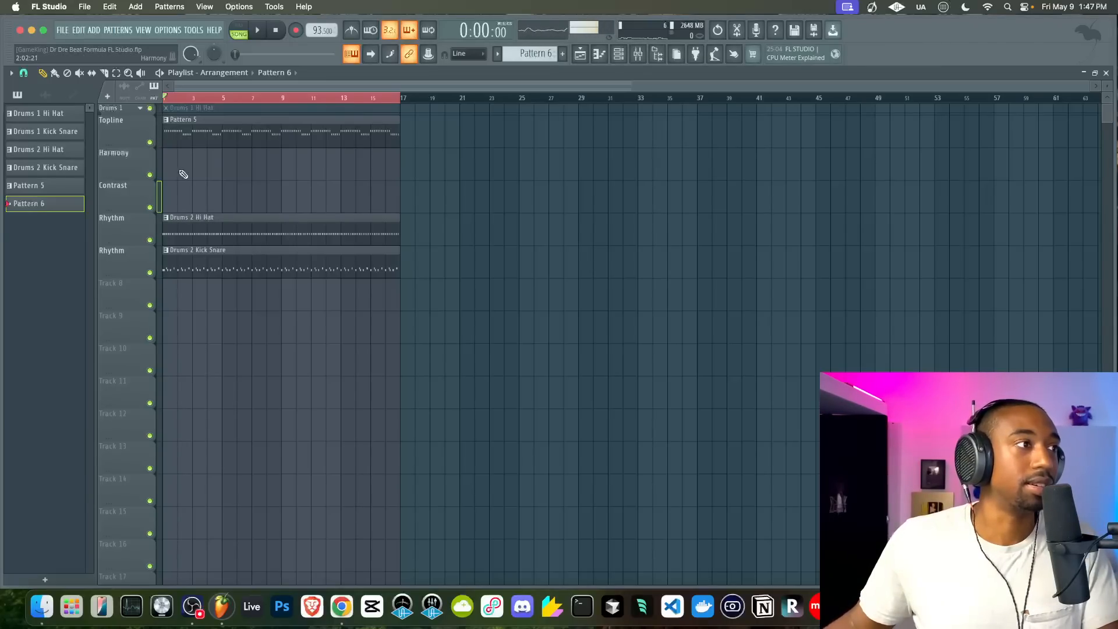
Open the All Strings Staccato piano roll and rehearse the string part over the playing loop
{"action": "left_click", "coordinate": [619, 54]}
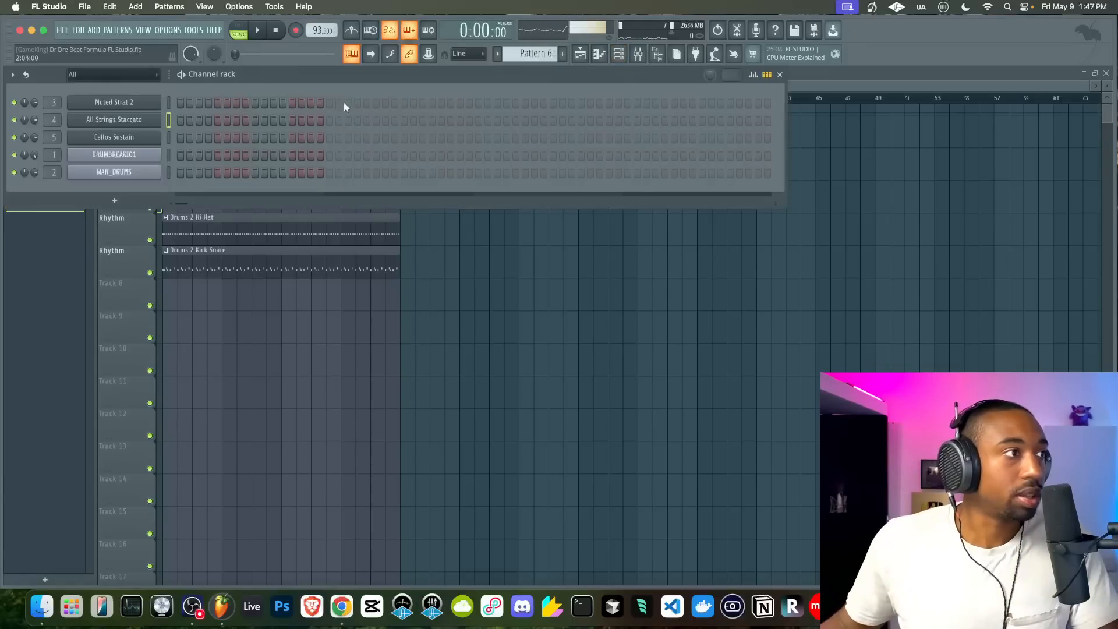
{"action": "right_click", "coordinate": [154, 120]}
{"action": "left_click", "coordinate": [193, 120]}
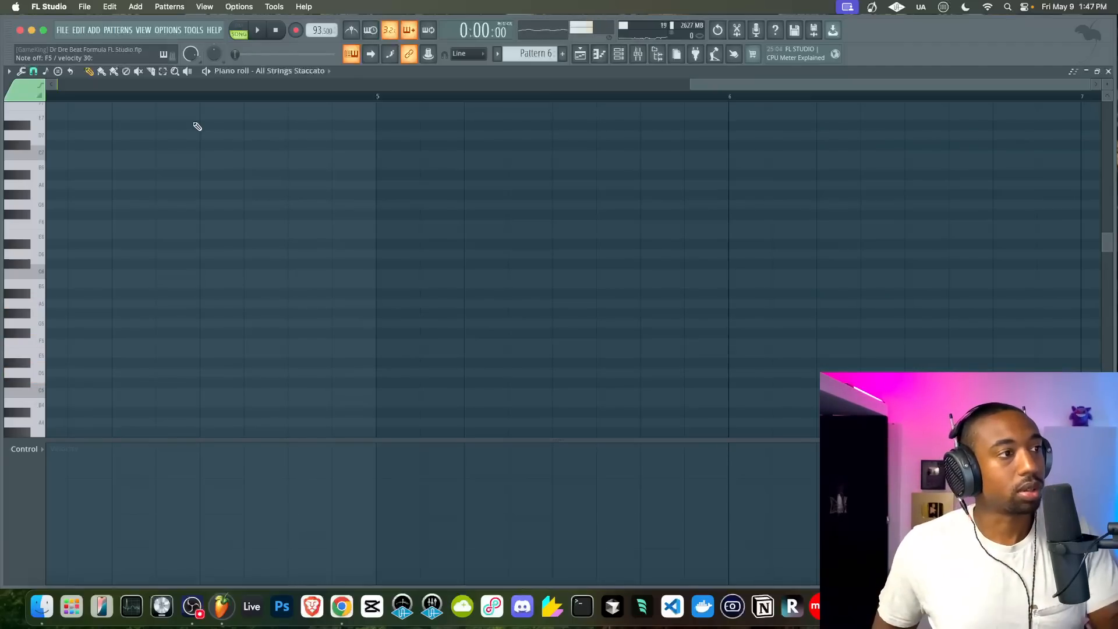
{"action": "key", "text": "space"}
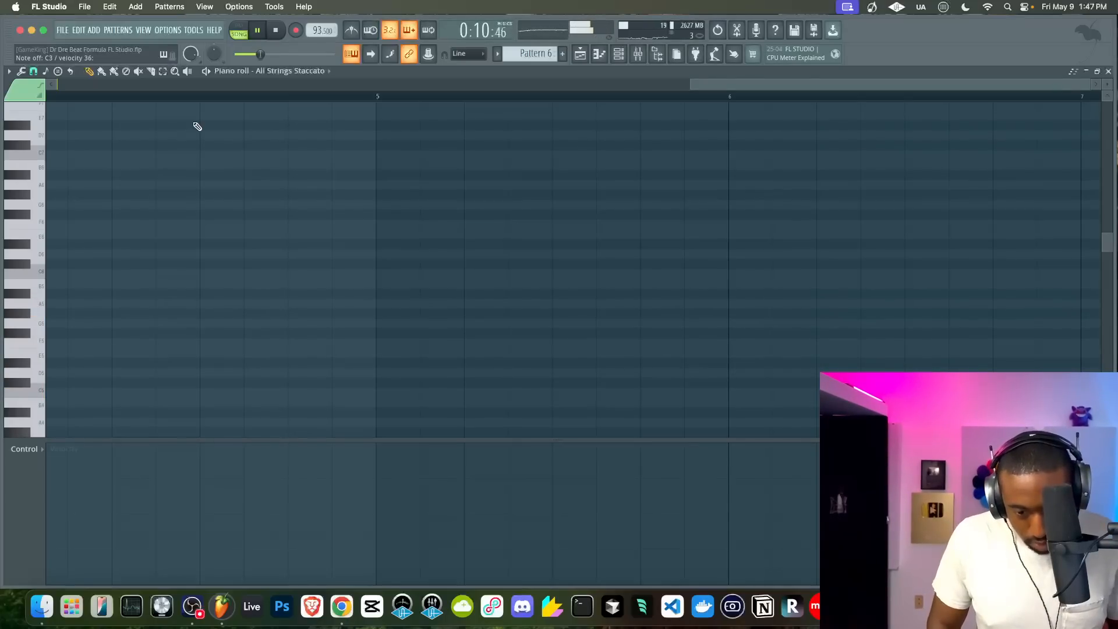
{"action": "key", "text": "space"}
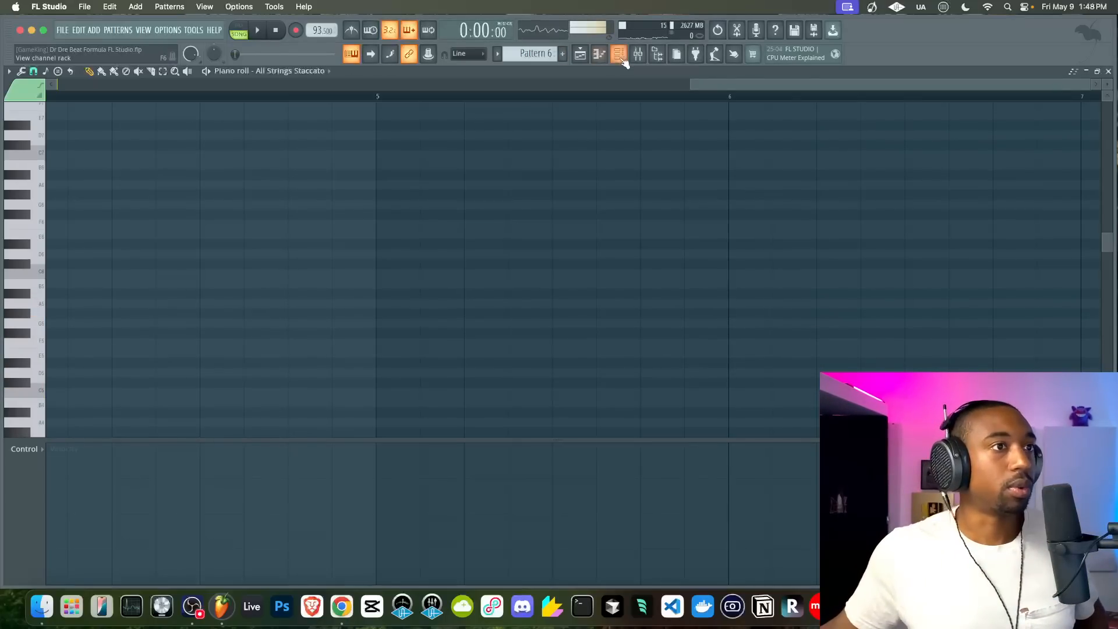
Record a staccato string part into Pattern 6 over the first eight bars of the playlist loop
{"action": "left_click", "coordinate": [580, 54]}
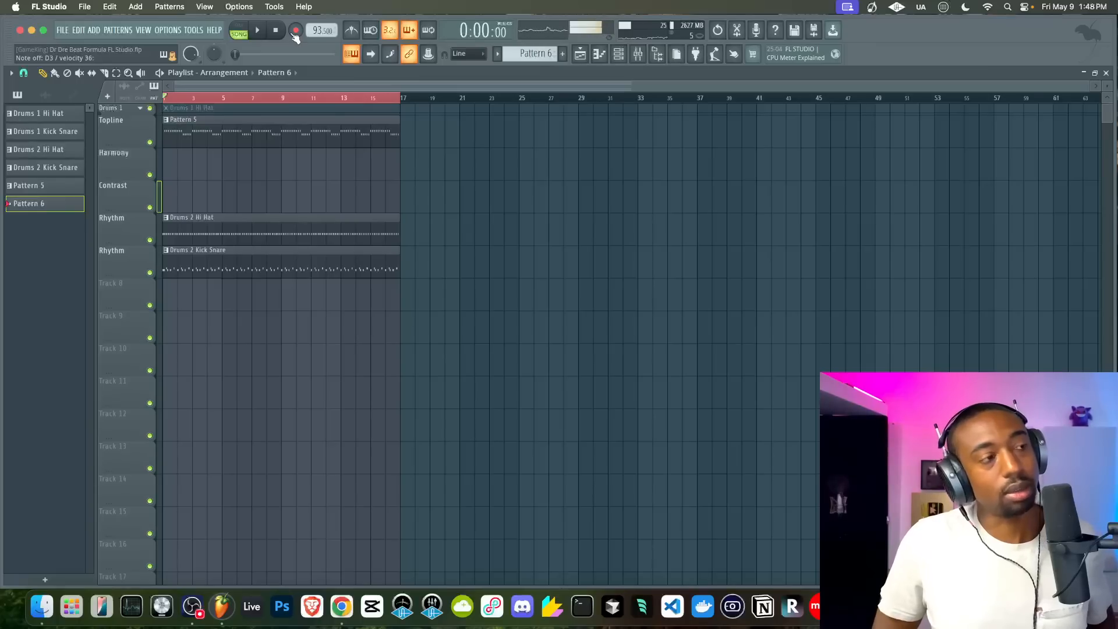
{"action": "left_click", "coordinate": [261, 35]}
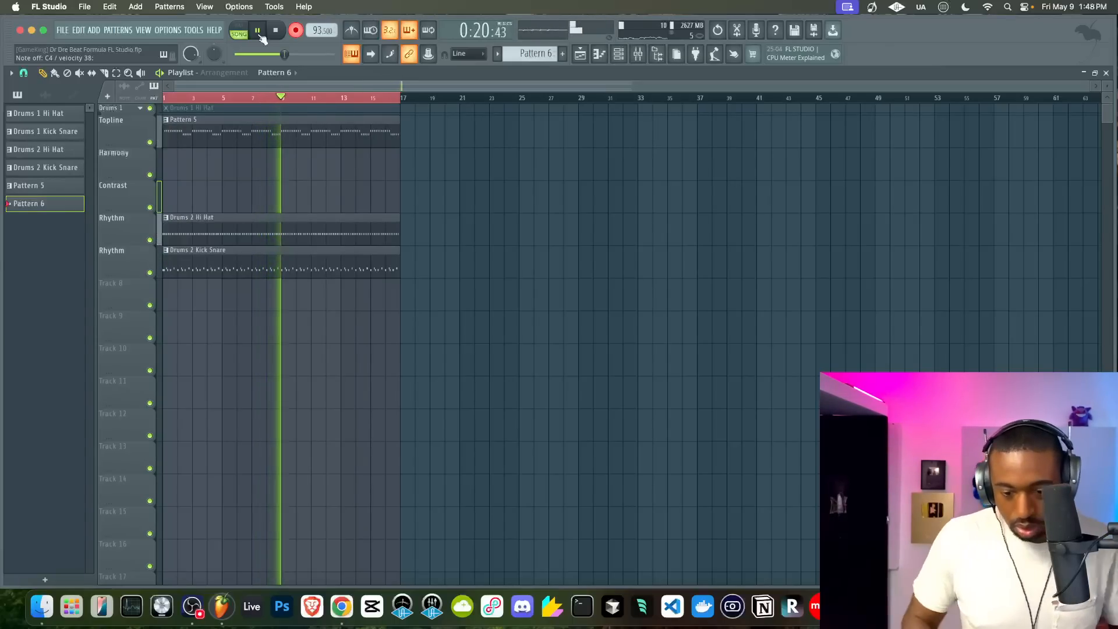
{"action": "key", "text": "space"}
Inspect the recorded All Strings Staccato chords across Pattern 6 in the piano roll
{"action": "double_click", "coordinate": [255, 160]}
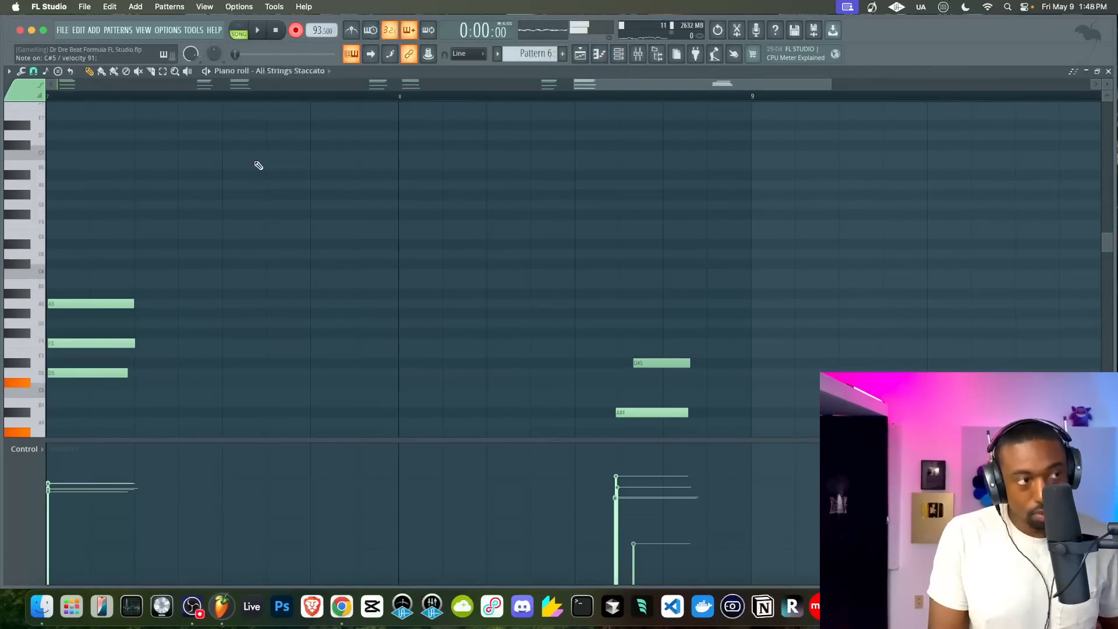
{"action": "scroll", "coordinate": [259, 165], "scroll_direction": "down", "scroll_amount": 5}
{"action": "scroll", "coordinate": [259, 165], "scroll_direction": "down", "scroll_amount": 3, "text": "ctrl"}
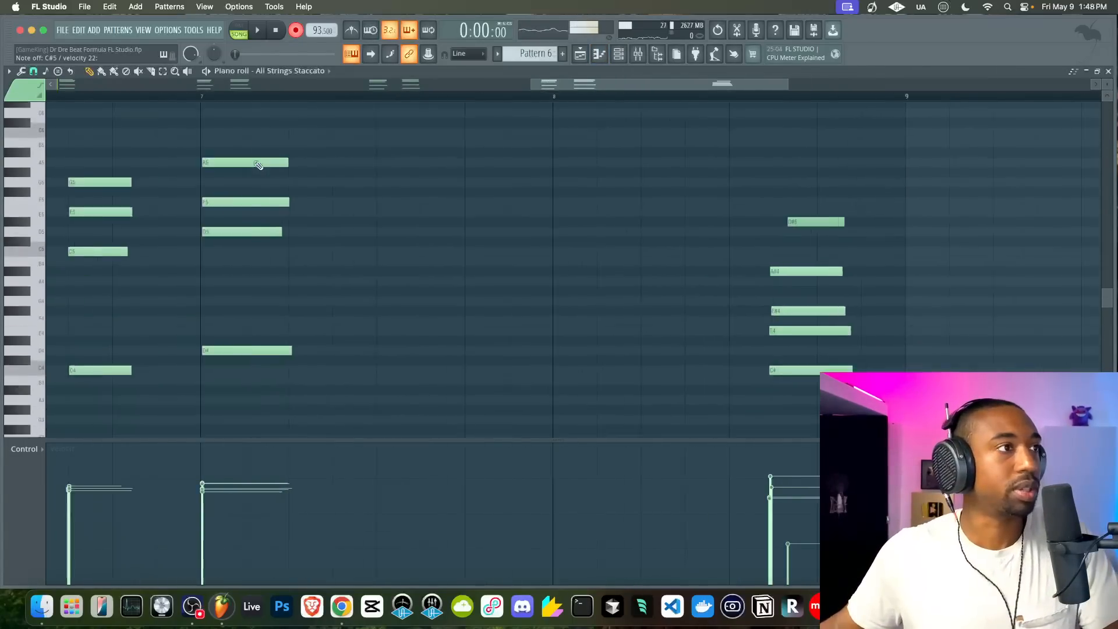
{"action": "key", "text": "space"}
{"action": "scroll", "coordinate": [435, 181], "scroll_direction": "down", "scroll_amount": 3, "text": "ctrl"}
{"action": "key", "text": "space"}
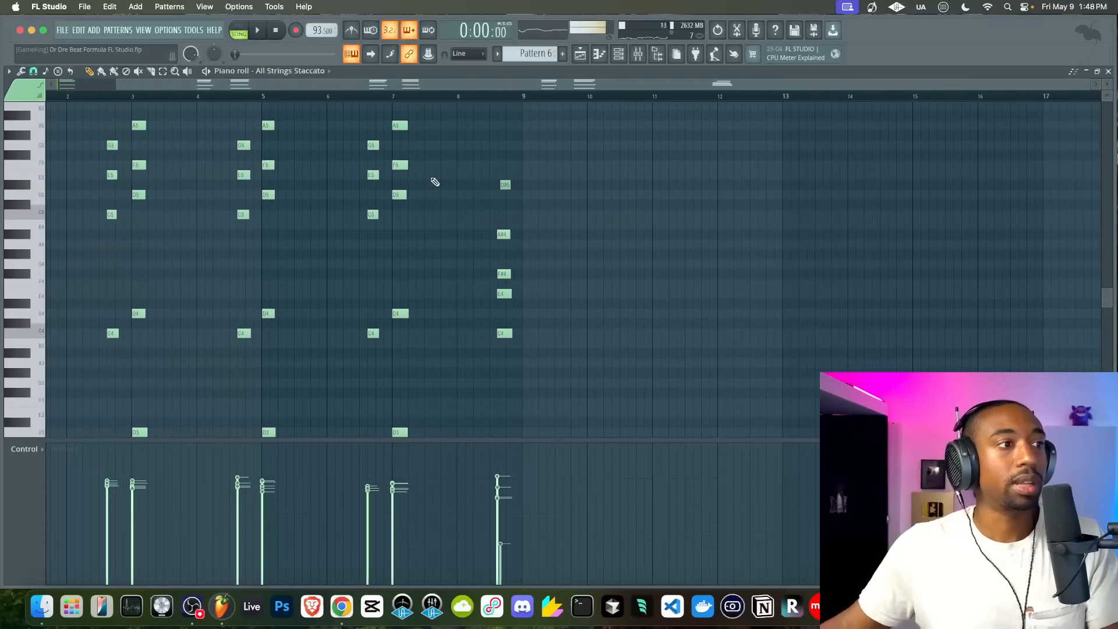
Place Pattern 6 on the Harmony track from bar 1 to bar 9 and select its clip
{"action": "key", "text": "space"}
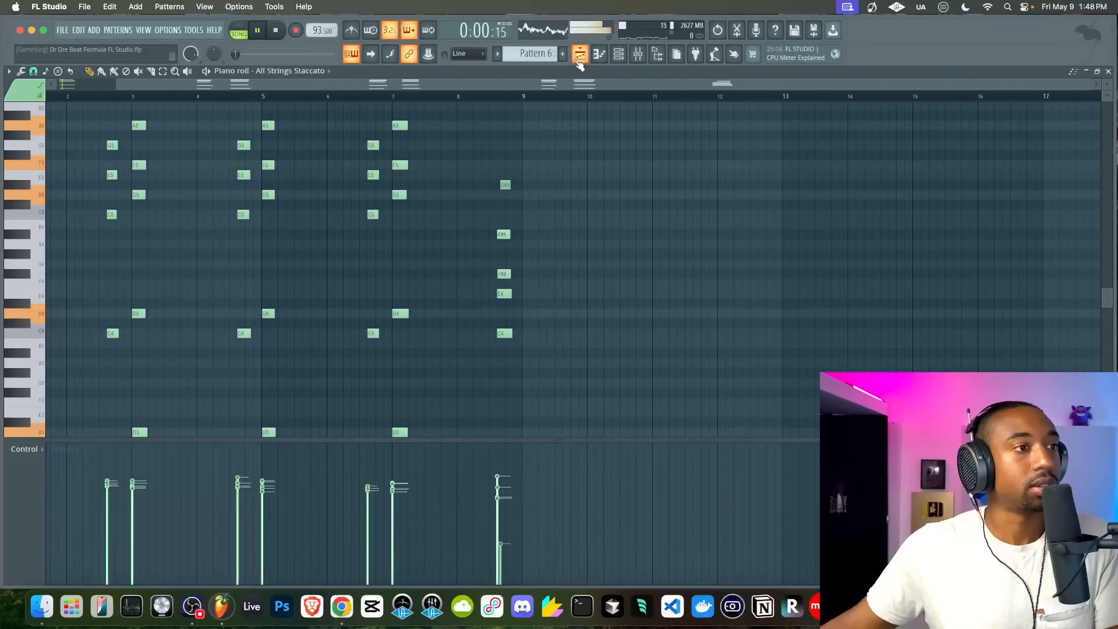
{"action": "key", "text": "F5"}
{"action": "left_click", "coordinate": [278, 174]}
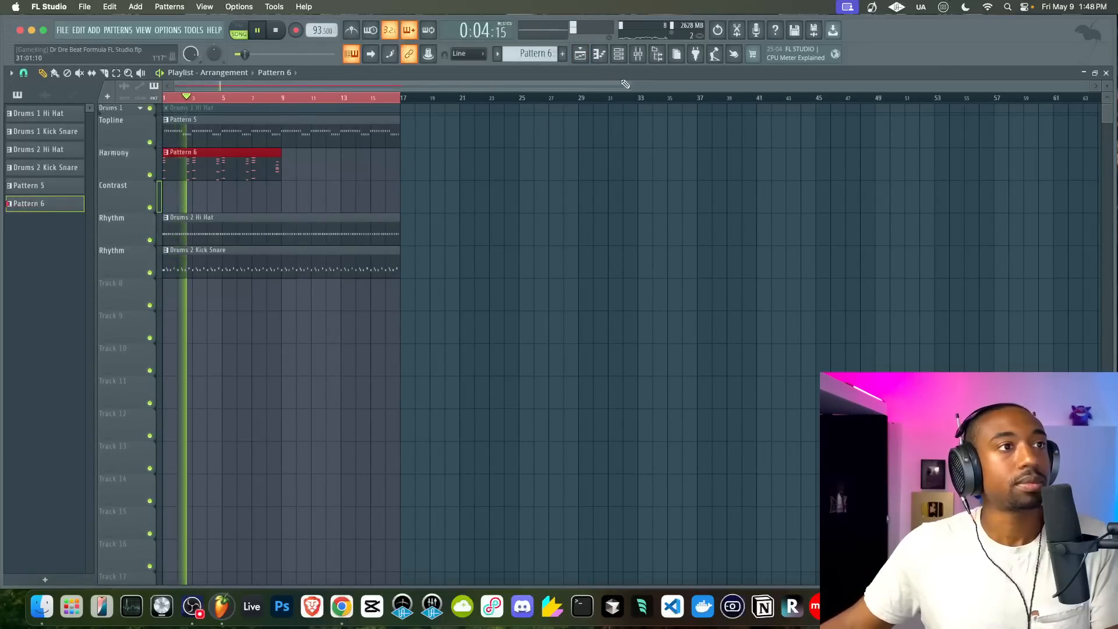
{"action": "left_click", "coordinate": [332, 190], "text": "super"}
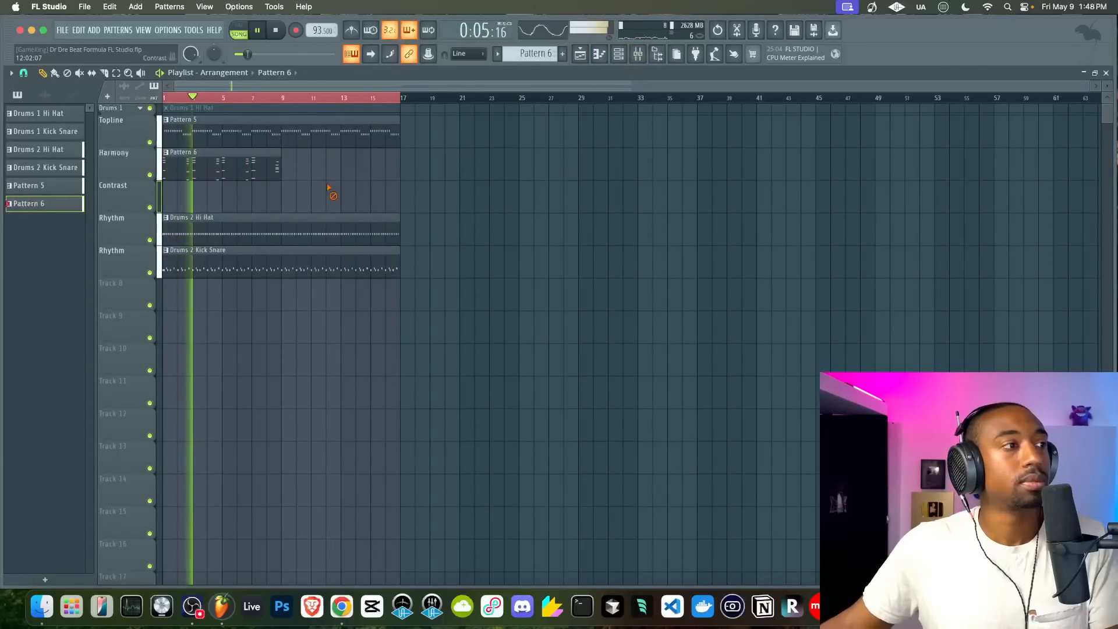
{"action": "left_click", "coordinate": [266, 170]}
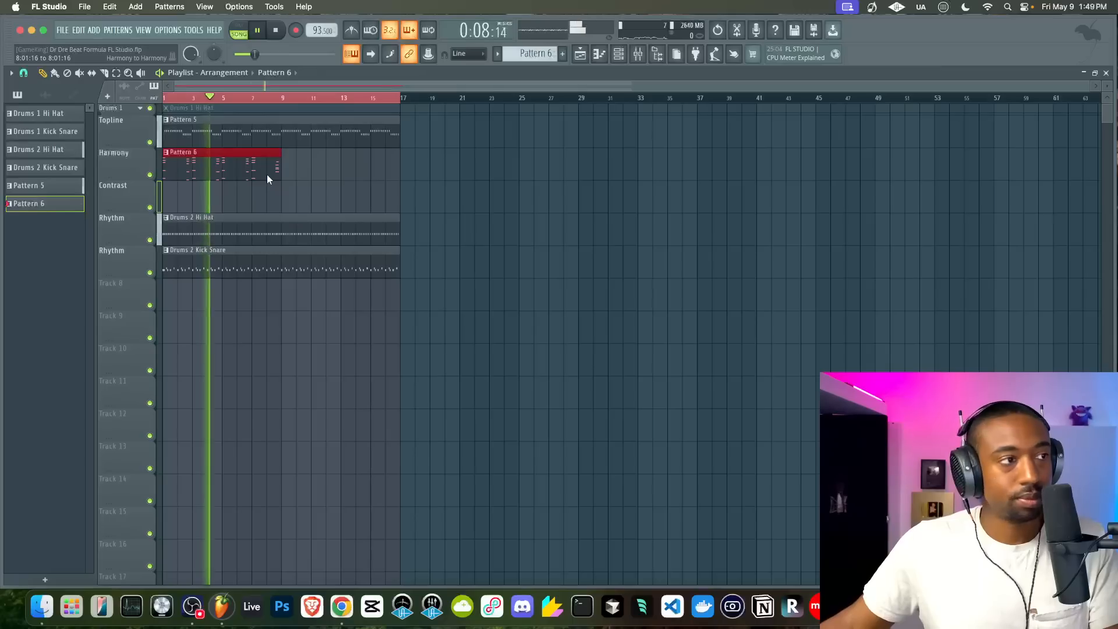
Duplicate the Pattern 6 clip to bar 9 on the Harmony track, clear the time selection, and briefly play the arrangement
{"action": "key", "text": "space"}
{"action": "key", "text": "ctrl+b"}
{"action": "left_click_drag", "start_coordinate": [400, 167], "coordinate": [332, 167]}
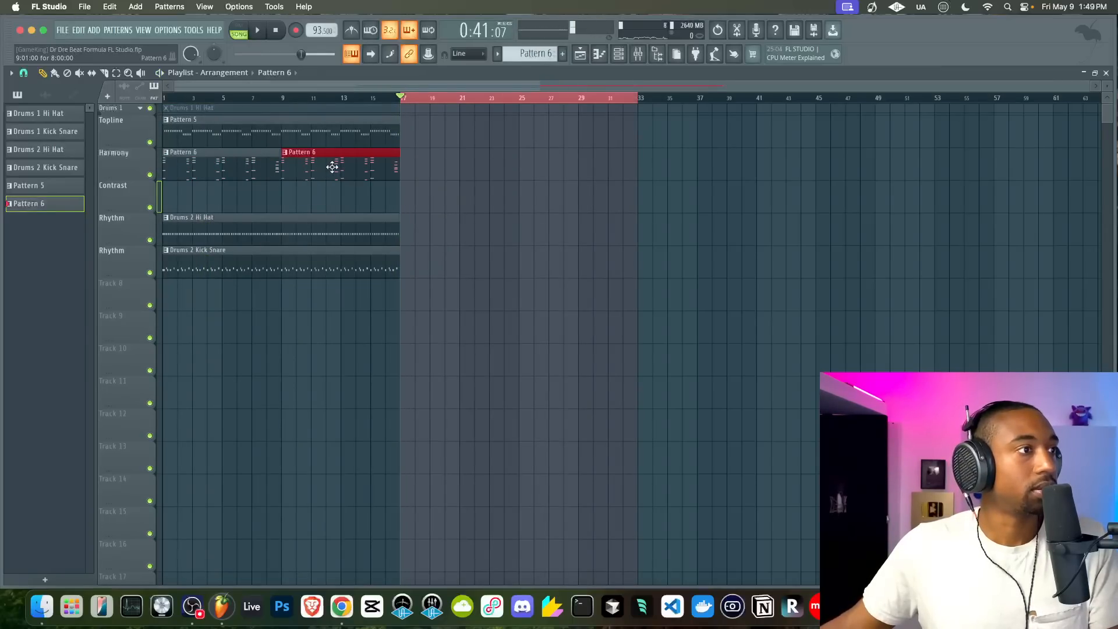
{"action": "left_click", "coordinate": [312, 101], "text": "super"}
{"action": "key", "text": "space"}
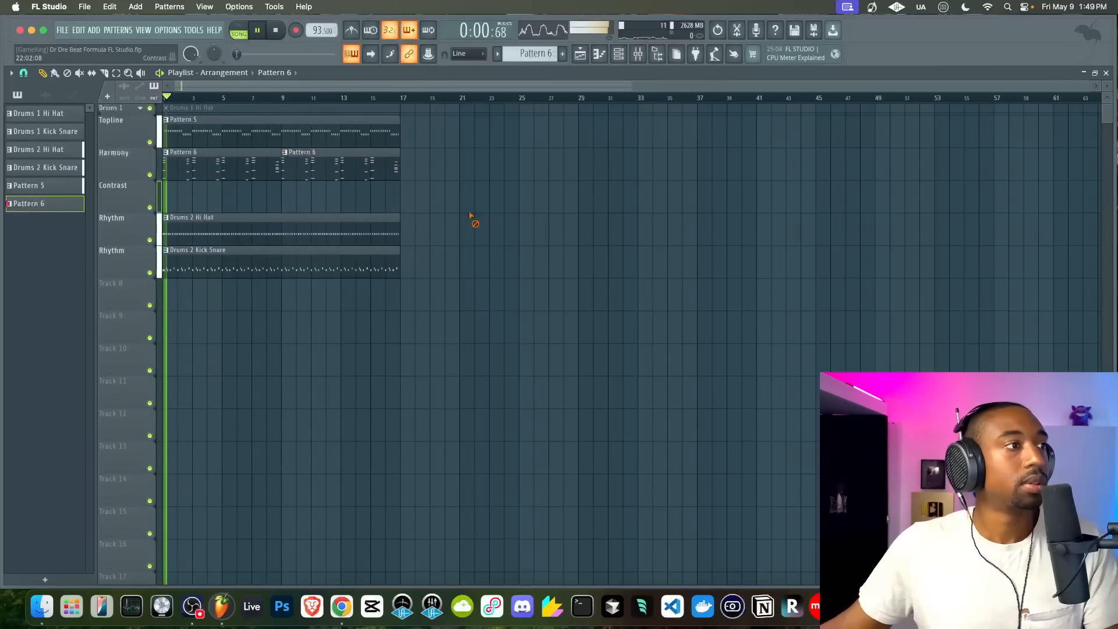
{"action": "key", "text": "space"}
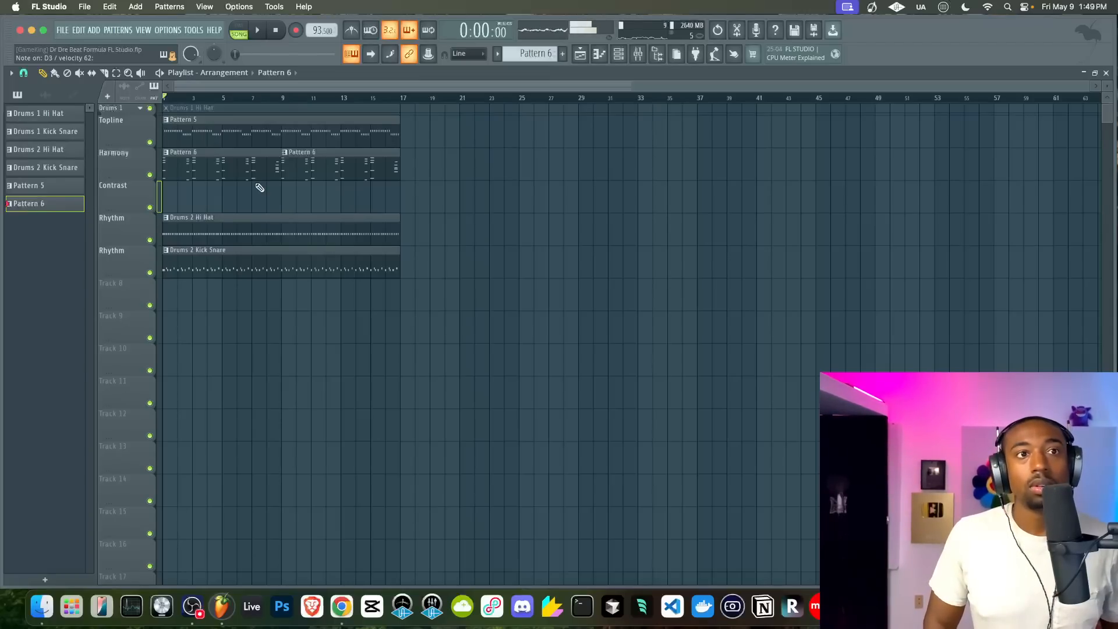
Check the All Strings Staccato preset in FLEX, play the arrangement, and save the project
{"action": "left_click", "coordinate": [619, 57]}
{"action": "left_click", "coordinate": [120, 121]}
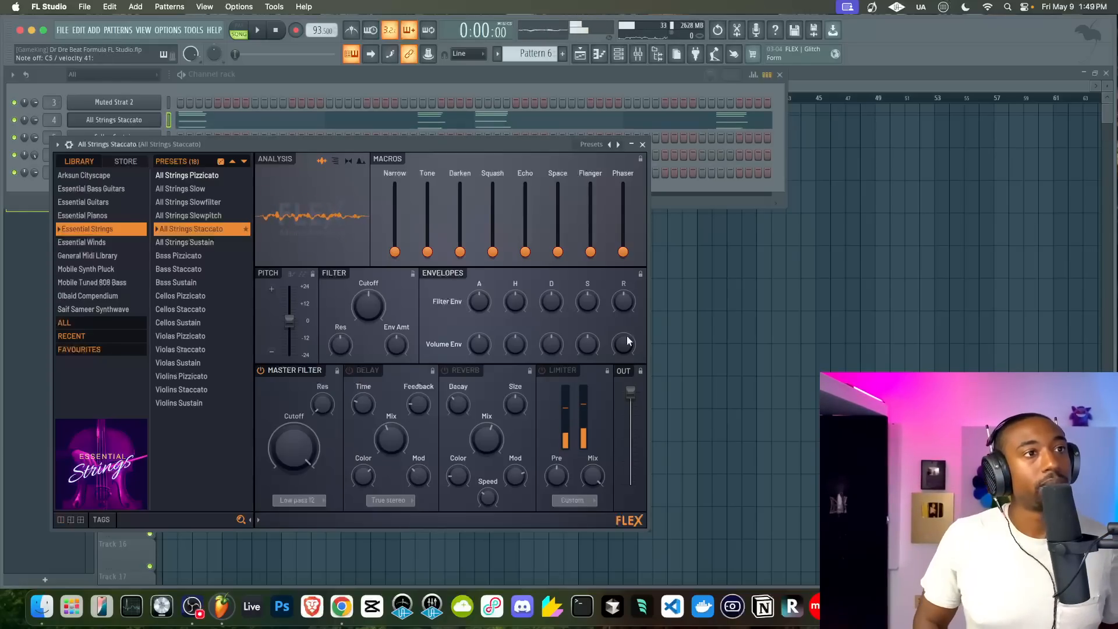
{"action": "left_click", "coordinate": [642, 145]}
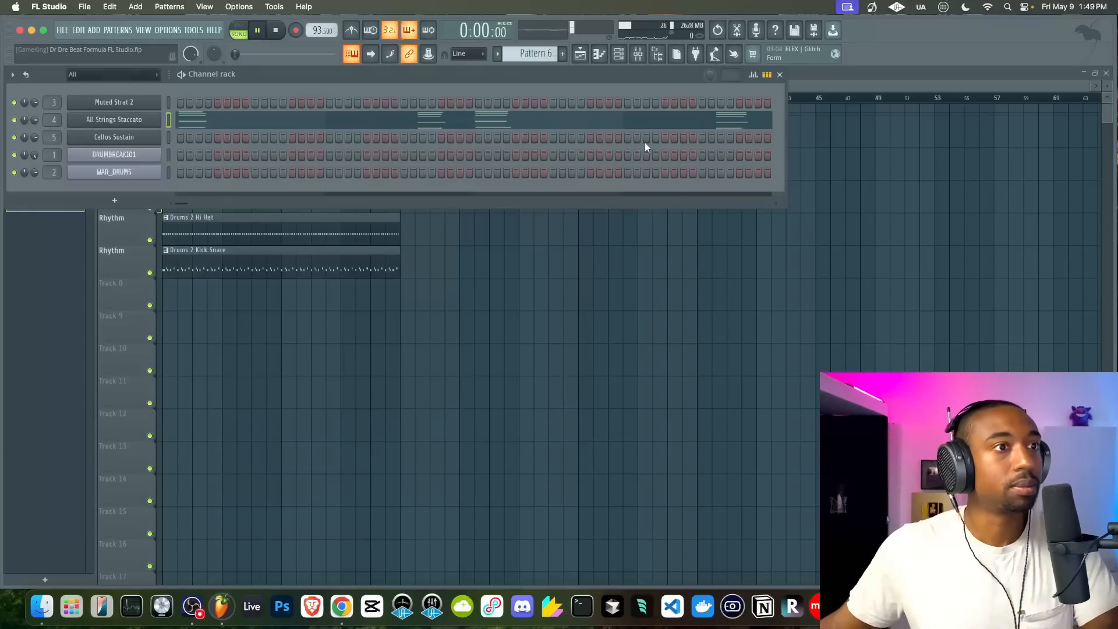
{"action": "key", "text": "space"}
{"action": "key", "text": "F6"}
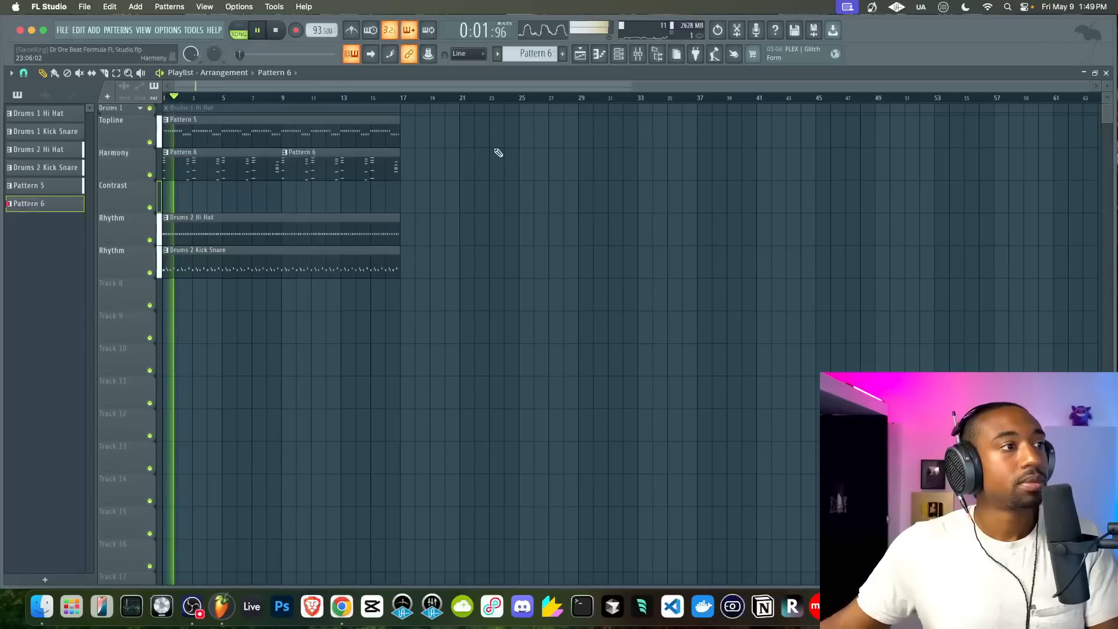
{"action": "key", "text": "super+s"}
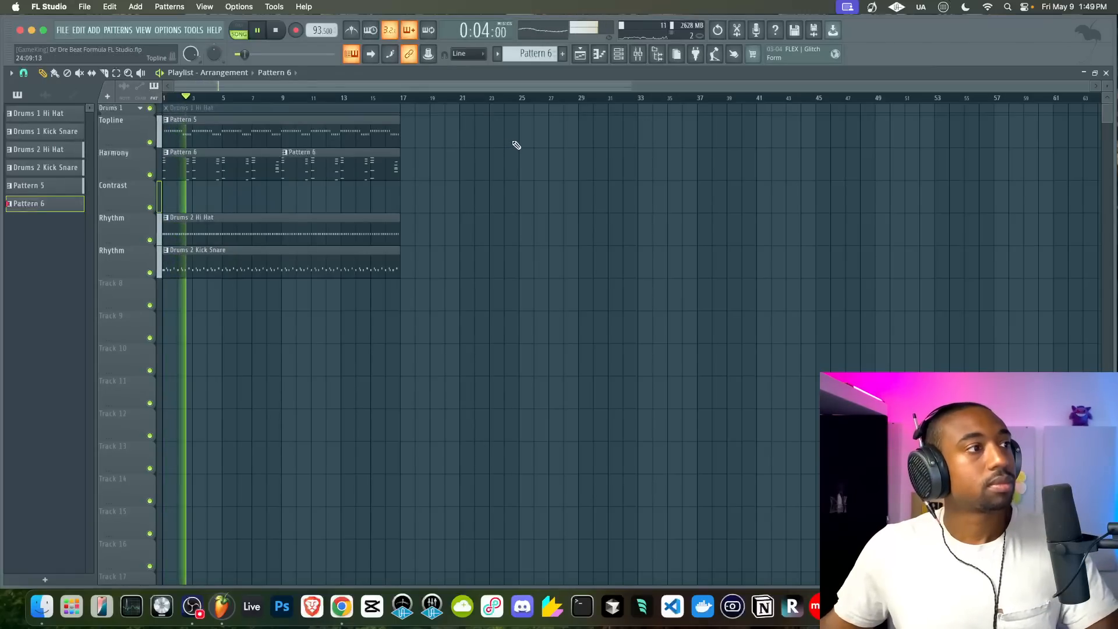
Create a new empty pattern after Pattern 6 and stop the playback
{"action": "left_click", "coordinate": [622, 59]}
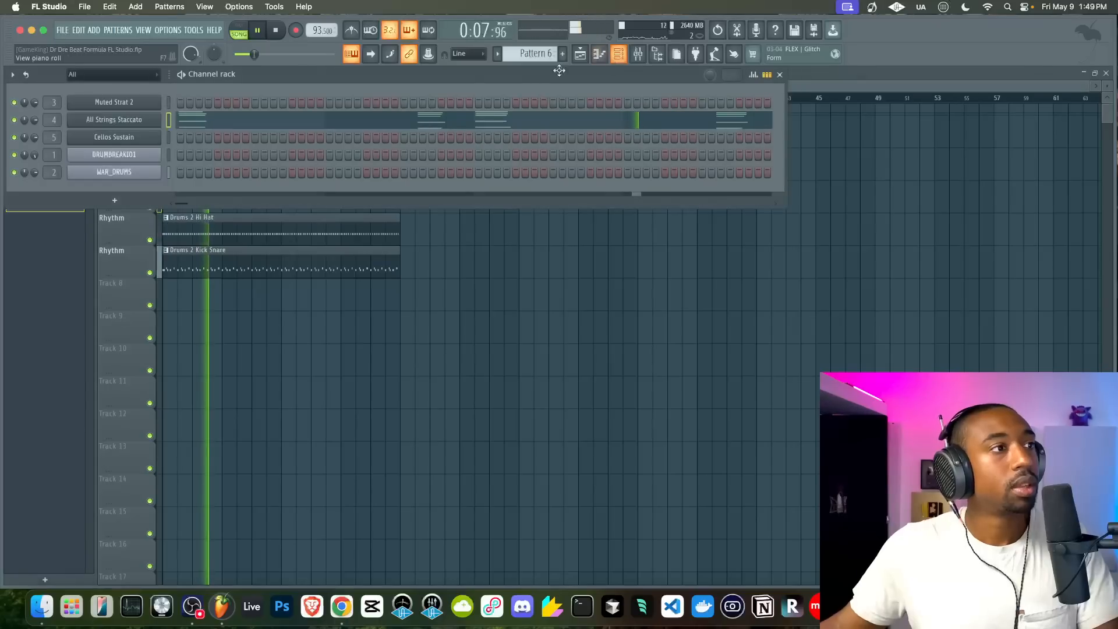
{"action": "left_click_drag", "start_coordinate": [532, 59], "coordinate": [532, 53]}
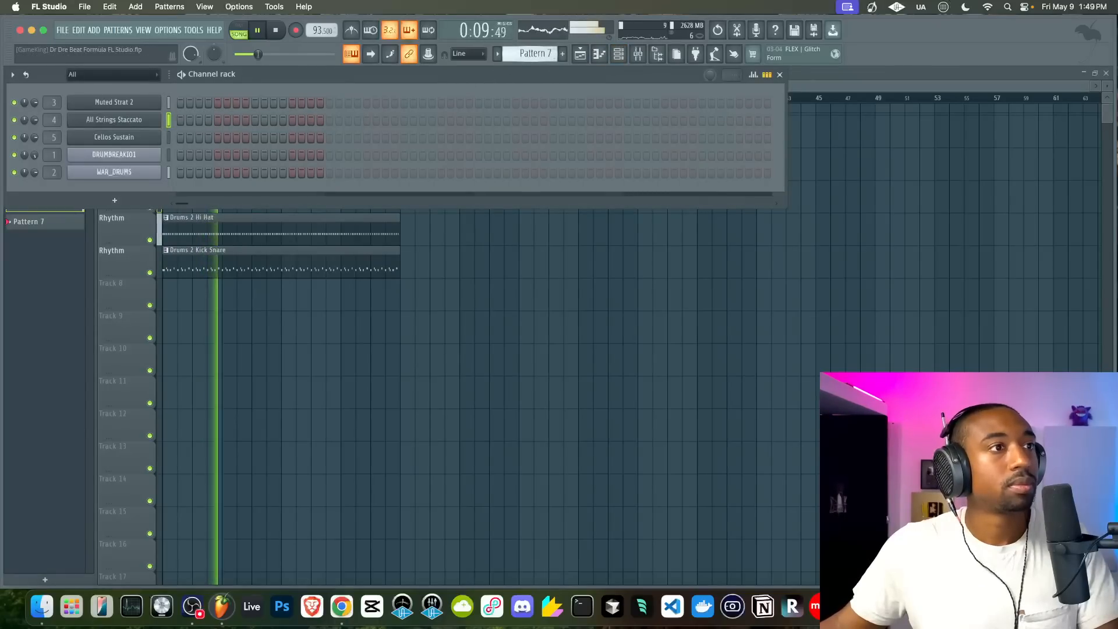
{"action": "right_click", "coordinate": [502, 257]}
{"action": "key", "text": "space"}
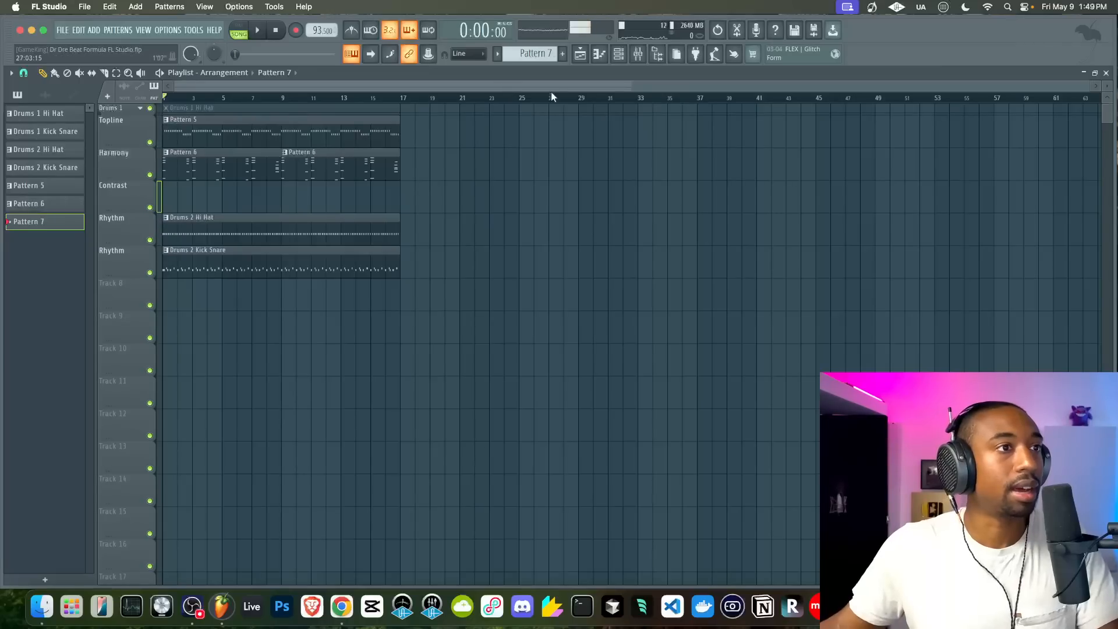
Arm recording, select the Cellos Sustain channel, and open its empty piano roll
{"action": "left_click", "coordinate": [619, 58]}
{"action": "left_click", "coordinate": [296, 30]}
{"action": "left_click", "coordinate": [489, 289]}
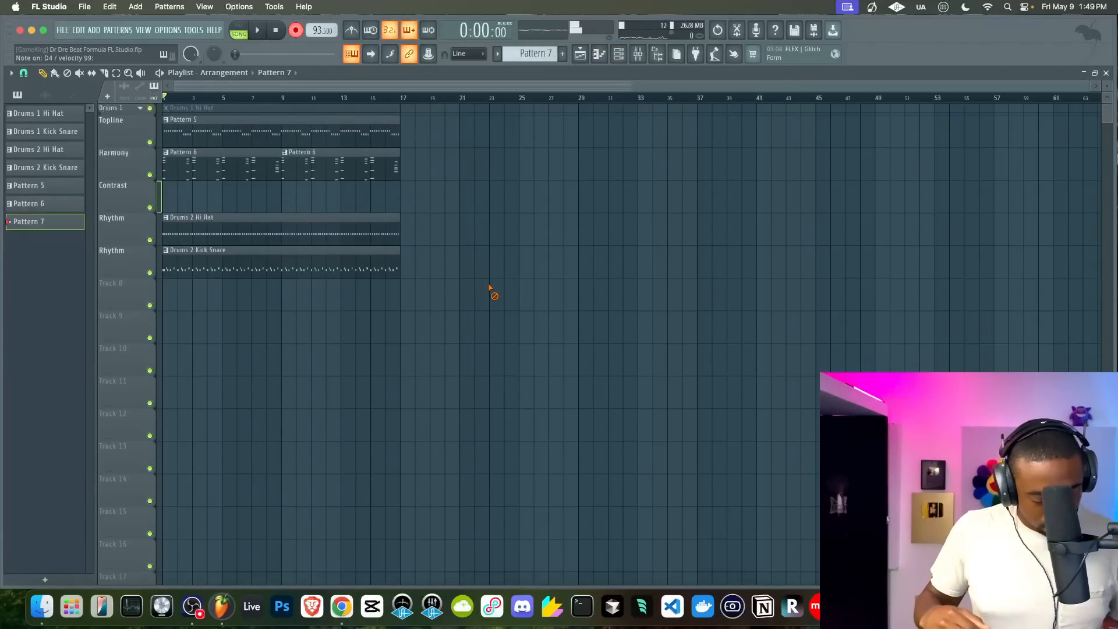
{"action": "left_click", "coordinate": [619, 54]}
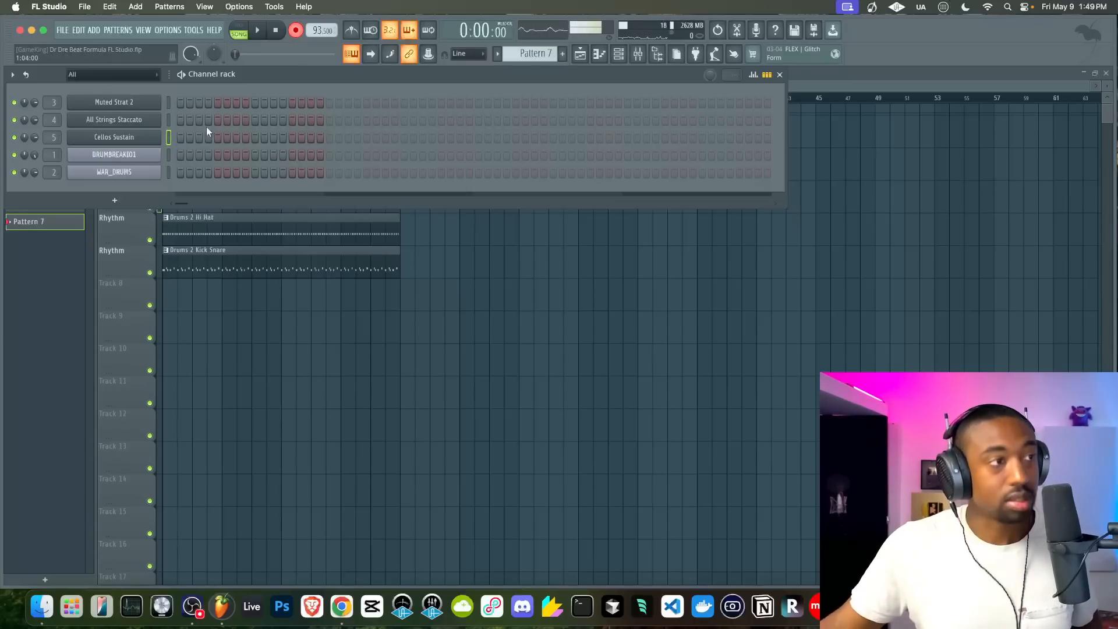
{"action": "right_click", "coordinate": [135, 133]}
{"action": "left_click", "coordinate": [167, 135]}
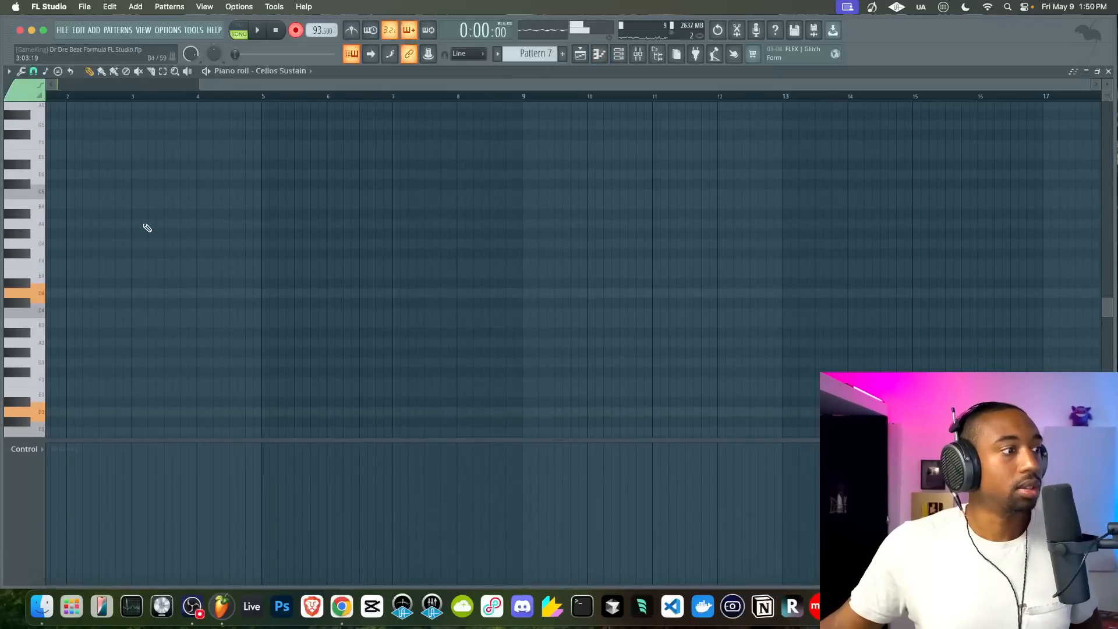
{"action": "scroll", "coordinate": [147, 227], "scroll_direction": "left", "scroll_amount": 1}
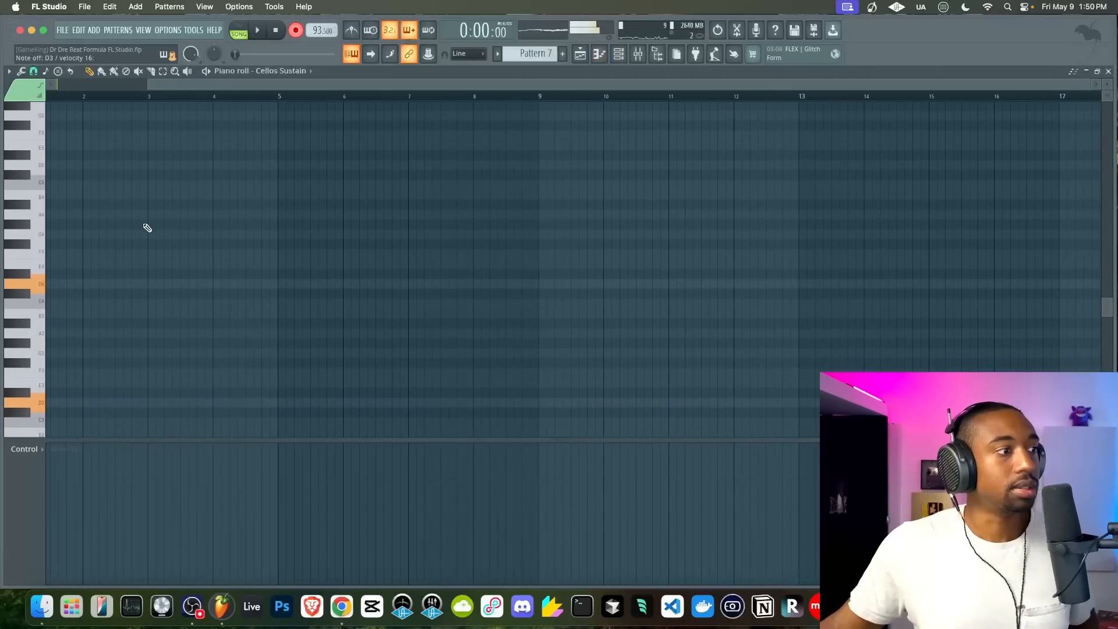
Record a sustained cello part into Pattern 7 over the full arrangement and place its clip on the Contrast track
{"action": "left_click", "coordinate": [582, 56]}
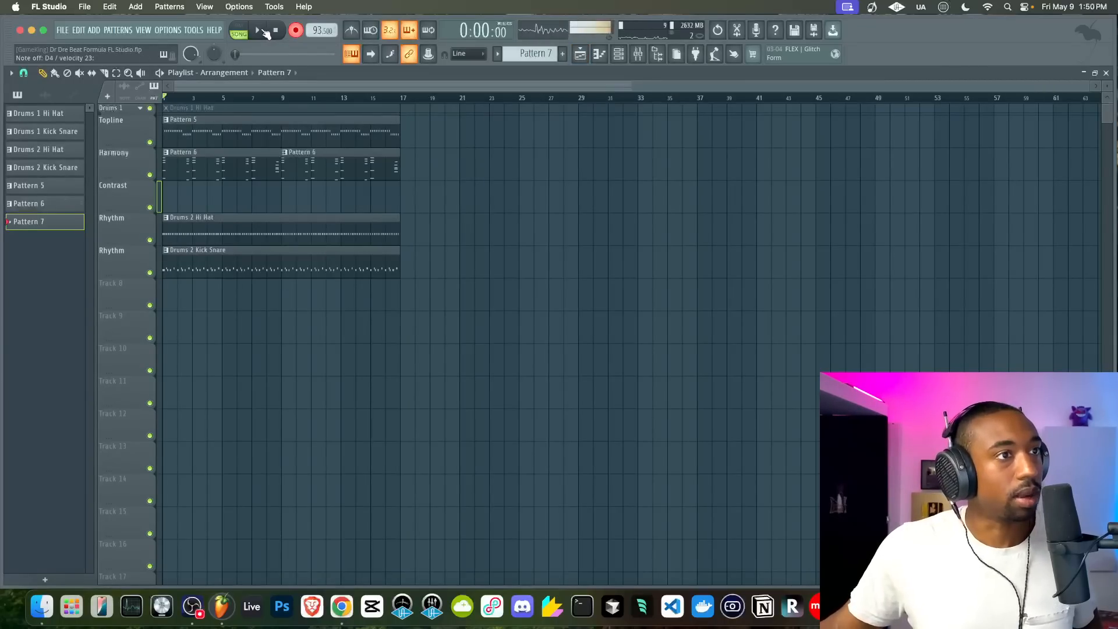
{"action": "left_click", "coordinate": [264, 30]}
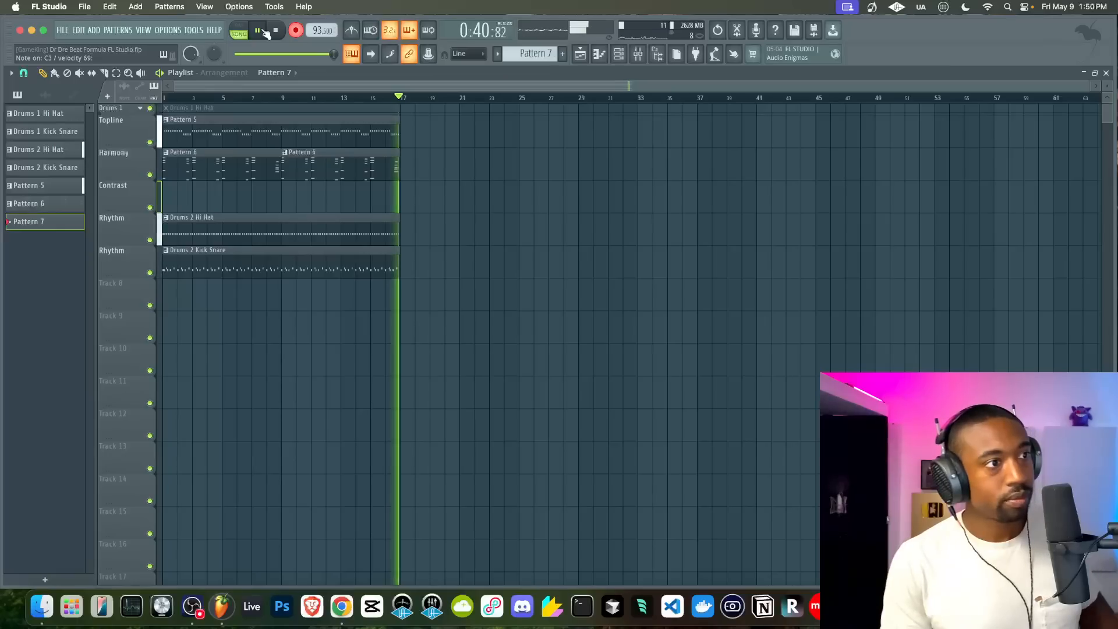
{"action": "key", "text": "space"}
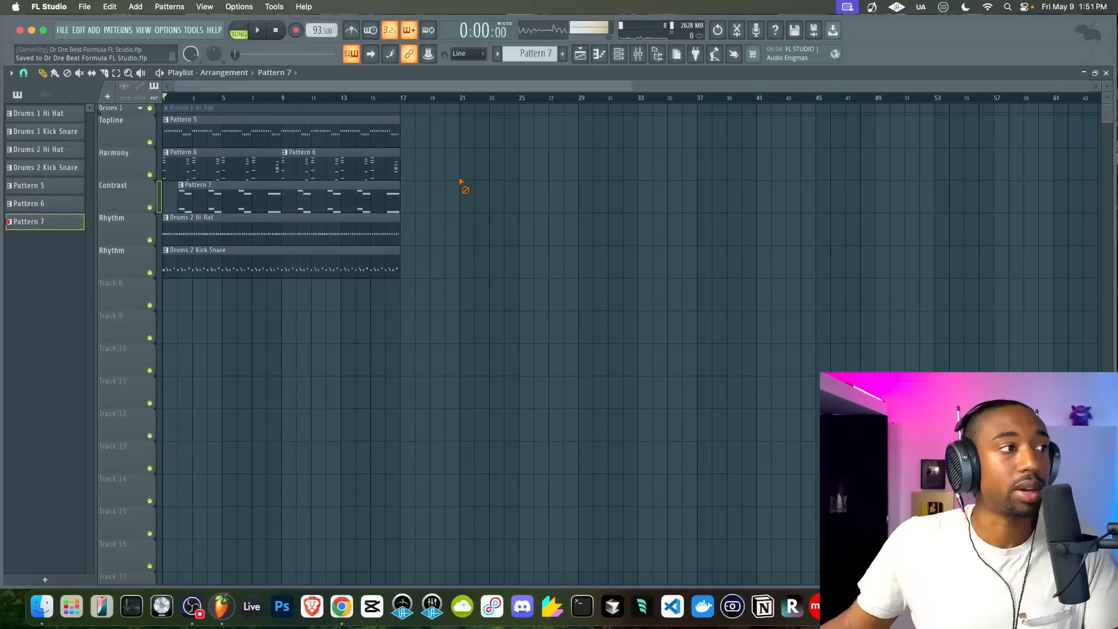
Play the arrangement, step back through the patterns to Drums 2 Kick Snare, and inspect the WAR_DRUMS slices in Slicex
{"action": "left_click", "coordinate": [621, 55]}
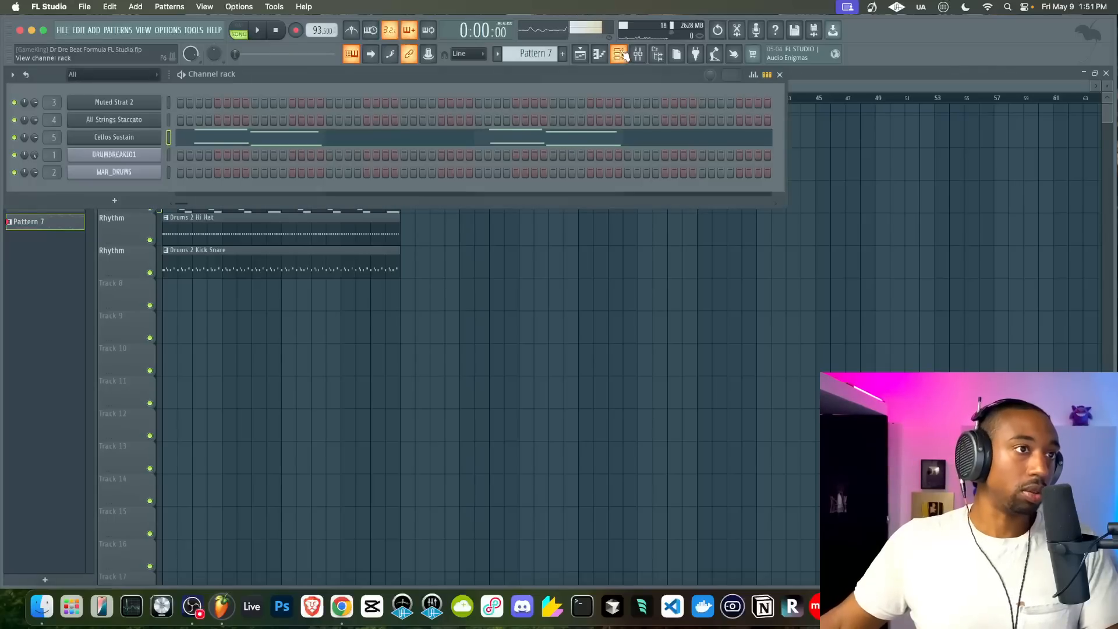
{"action": "key", "text": "space"}
{"action": "scroll", "coordinate": [553, 54], "scroll_direction": "up", "scroll_amount": 1}
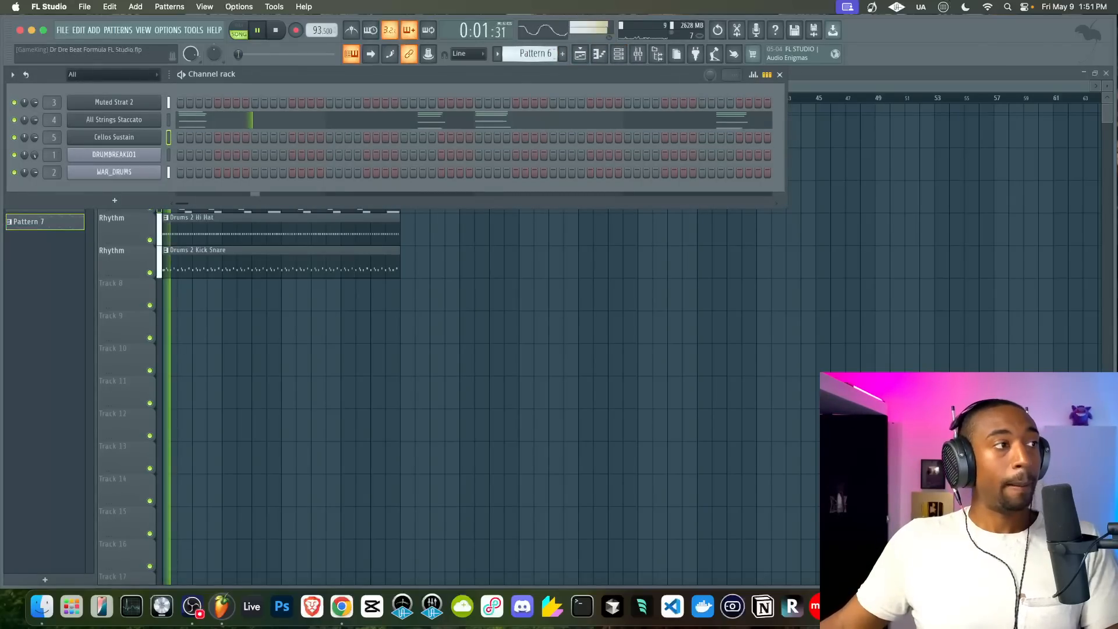
{"action": "scroll", "coordinate": [554, 54], "scroll_direction": "up", "scroll_amount": 1}
{"action": "scroll", "coordinate": [548, 54], "scroll_direction": "up", "scroll_amount": 1}
{"action": "key", "text": "space"}
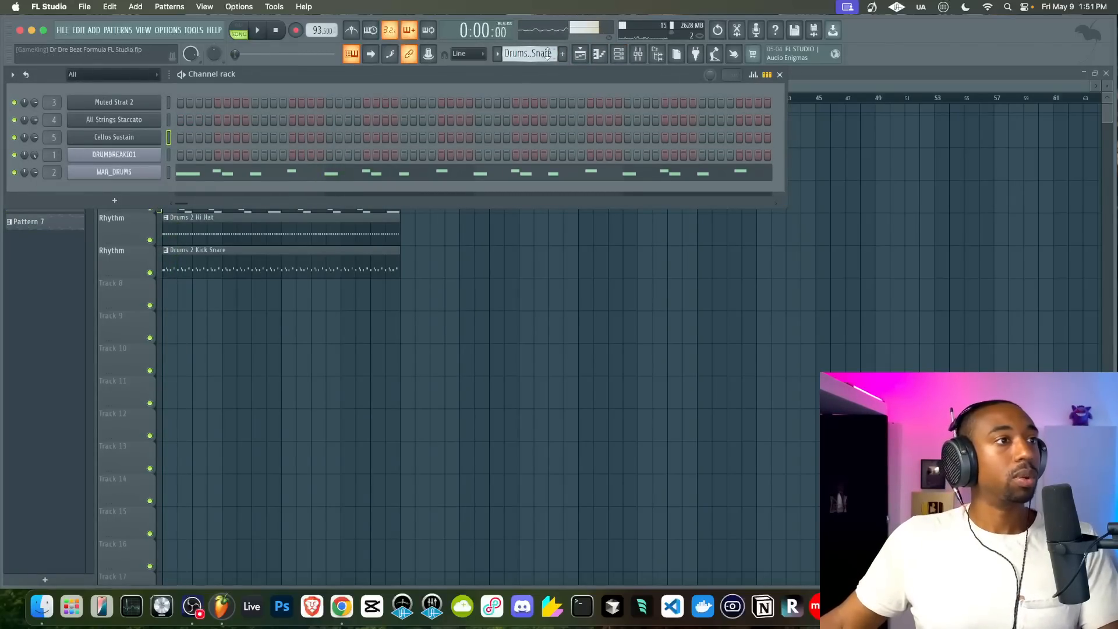
{"action": "left_click", "coordinate": [148, 174]}
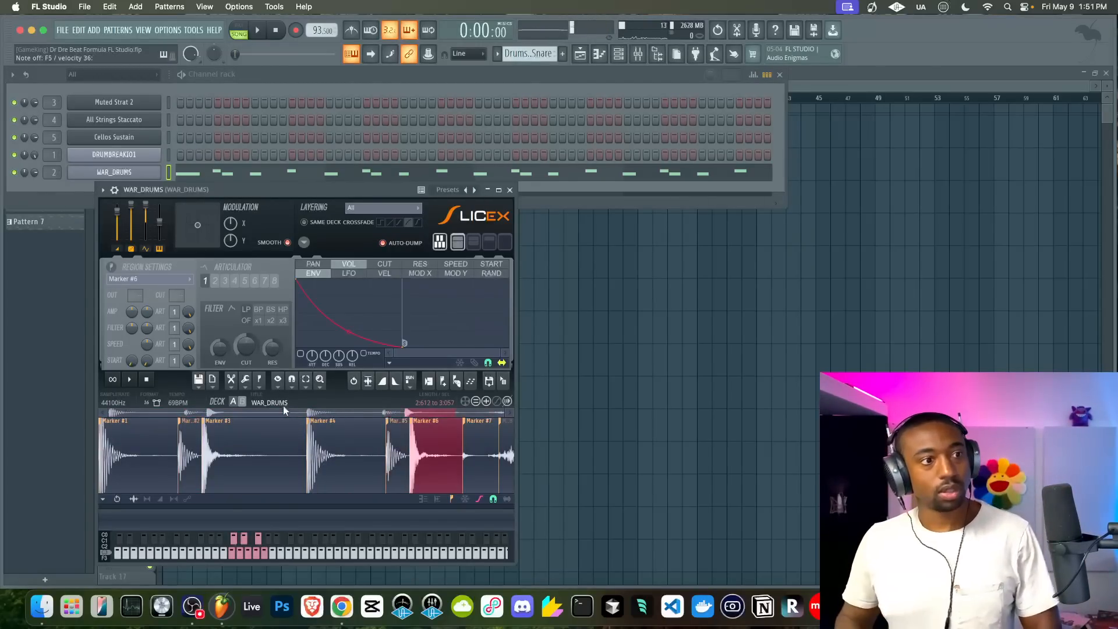
{"action": "left_click", "coordinate": [510, 190]}
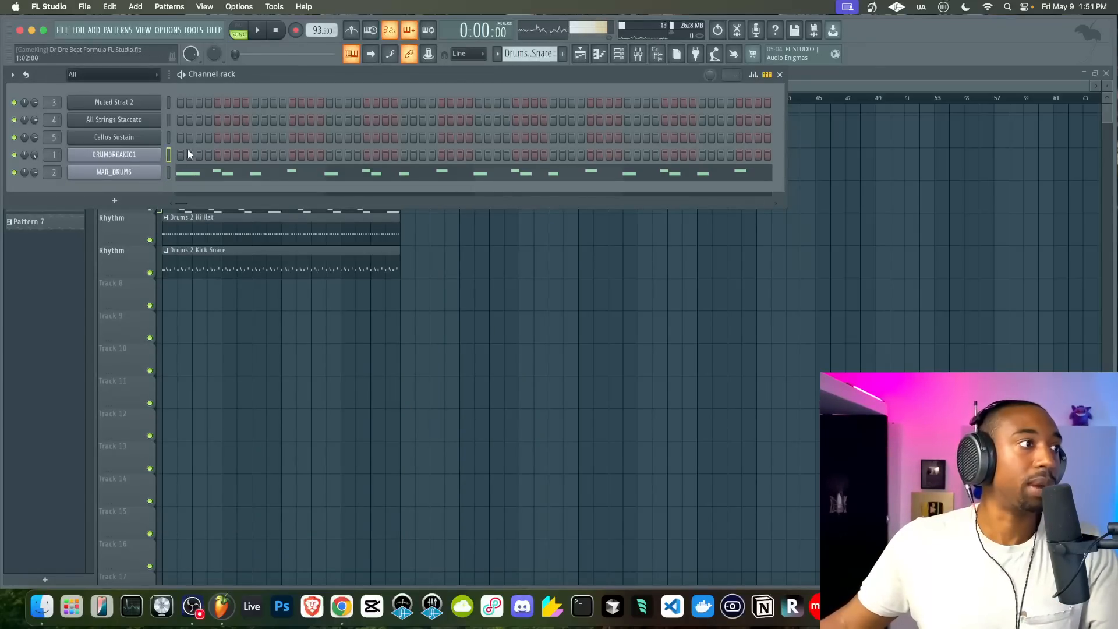
Step through the neighbouring patterns and create a new empty pattern after Pattern 7
{"action": "key", "text": "KP_Add"}
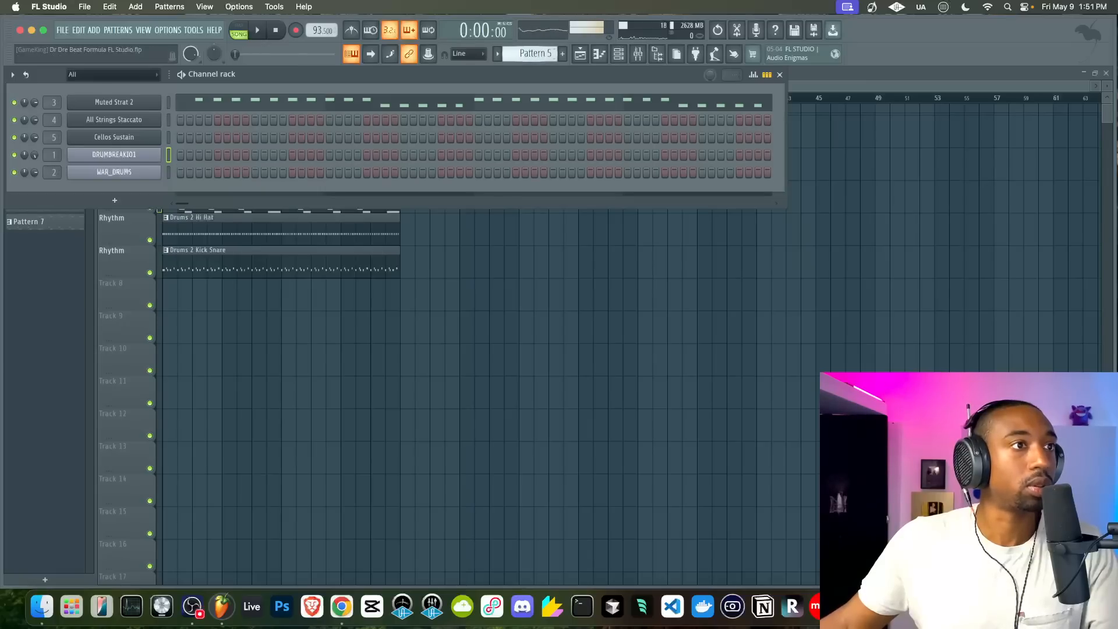
{"action": "key", "text": "KP_Subtract"}
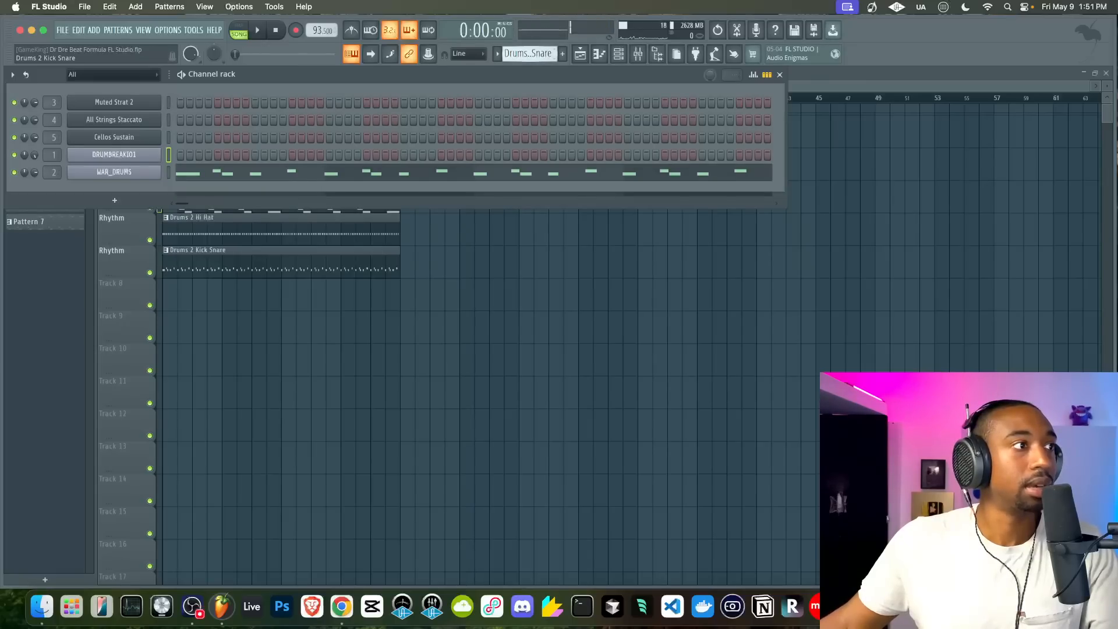
{"action": "left_click", "coordinate": [563, 54]}
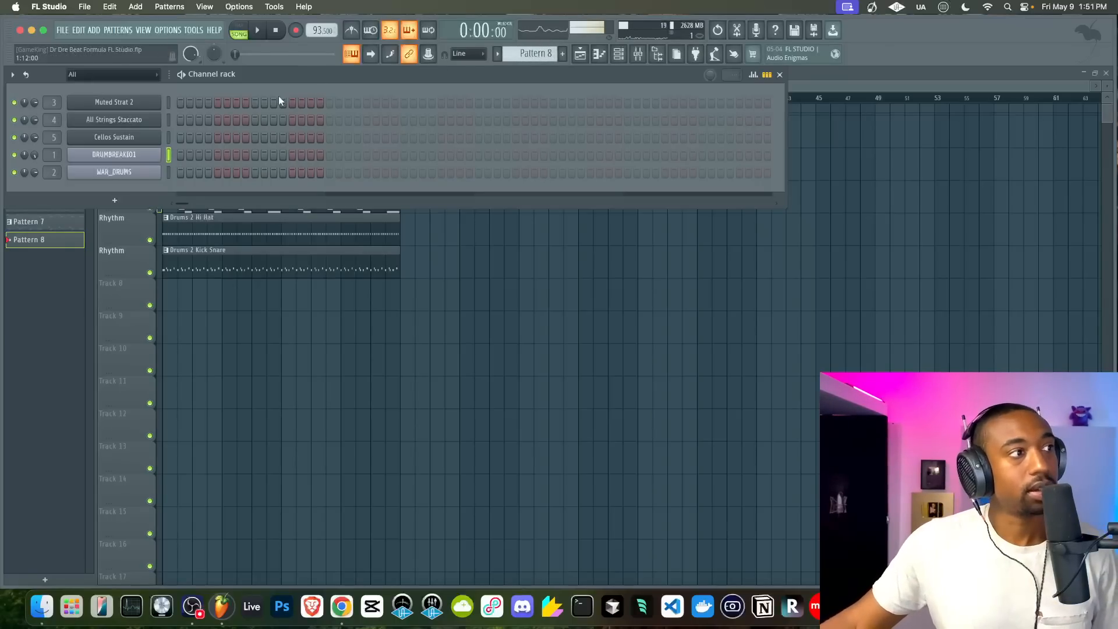
In the DRUMBREAKIO1 Slicex, select the Marker #3 slice, assign its filter to articulator 2, and raise the filter cutoff slightly
{"action": "left_click", "coordinate": [143, 155]}
{"action": "left_click", "coordinate": [148, 337]}
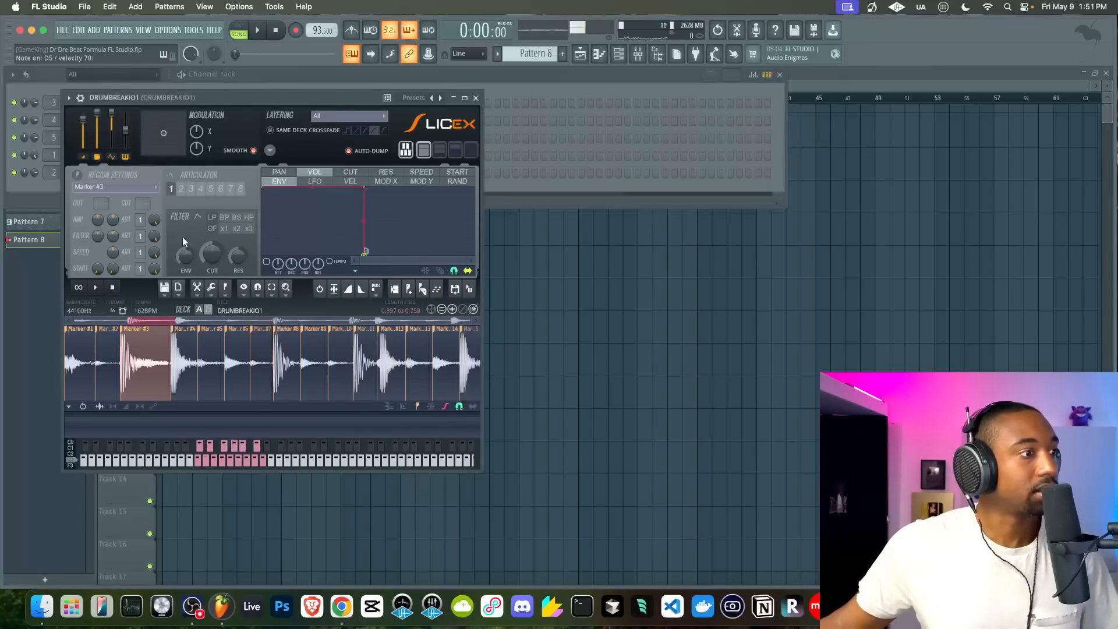
{"action": "left_click", "coordinate": [136, 347]}
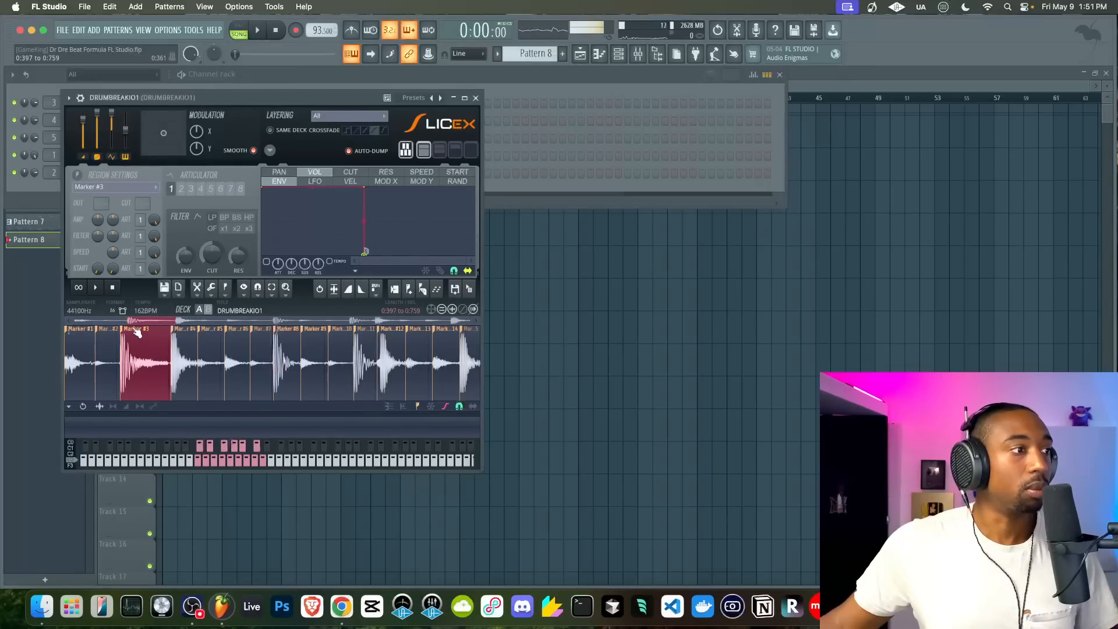
{"action": "left_click", "coordinate": [138, 234]}
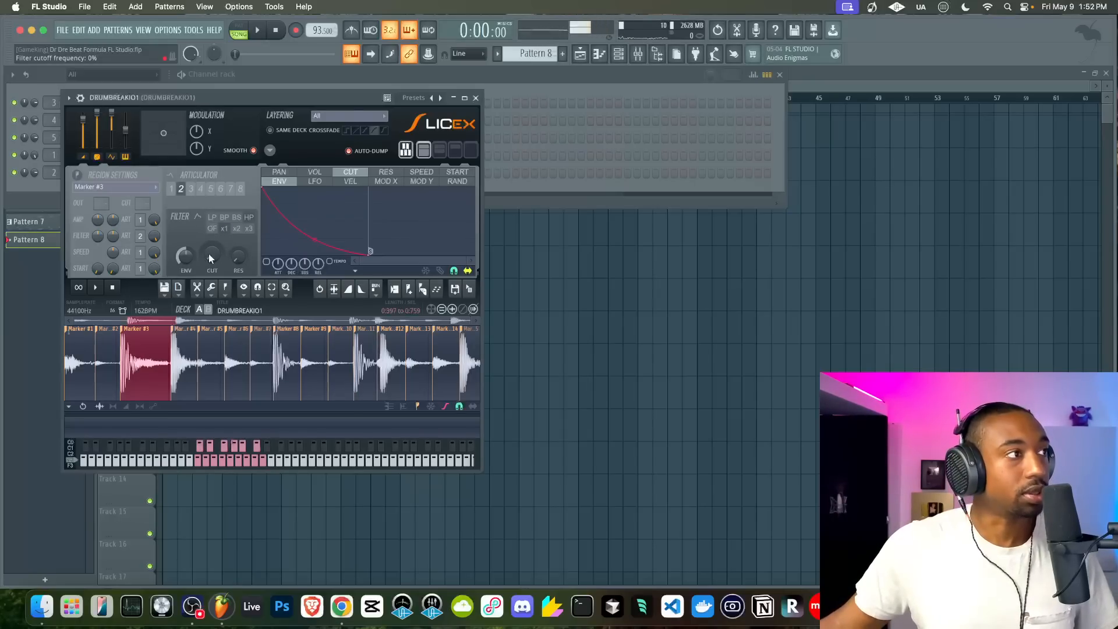
{"action": "mouse_move", "coordinate": [211, 258]}
{"action": "left_mouse_down"}
{"action": "mouse_move", "coordinate": [211, 242]}
{"action": "mouse_move", "coordinate": [210, 252]}
{"action": "left_mouse_up"}
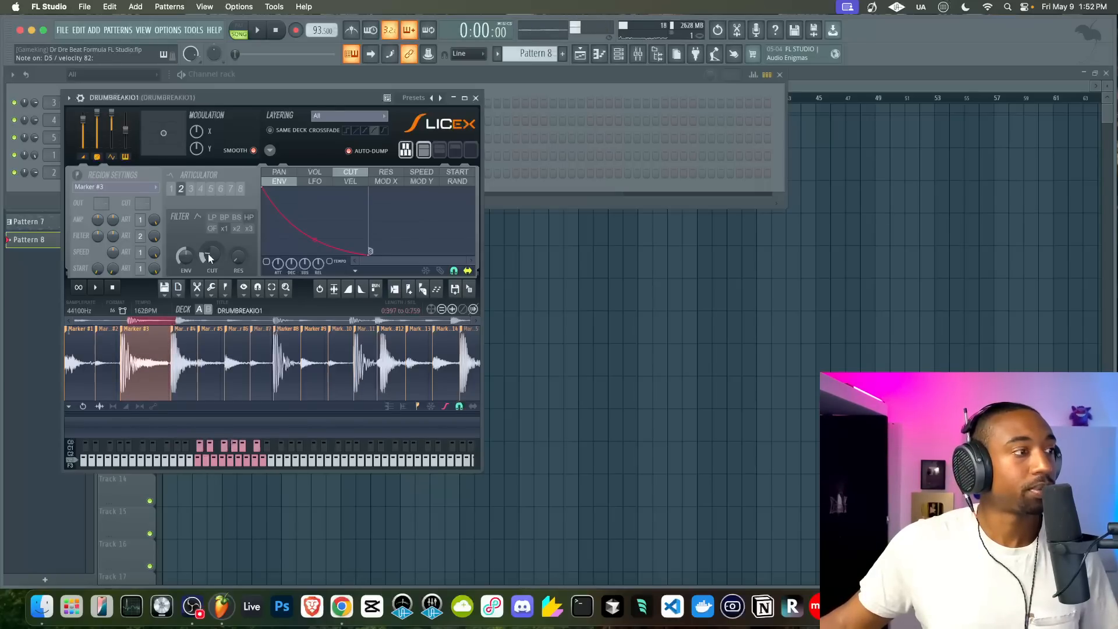
{"action": "left_click", "coordinate": [478, 98]}
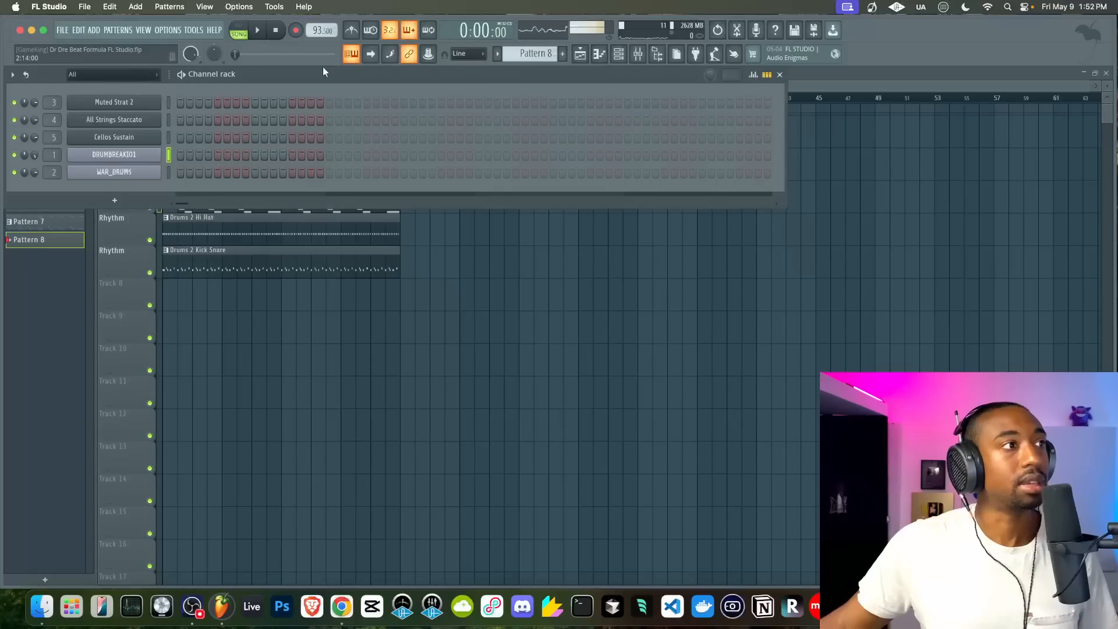
Record a repeating Marker #3 drum hit into Pattern 8 over the full arrangement and place its clip on Track 8
{"action": "left_click", "coordinate": [259, 38]}
{"action": "left_click", "coordinate": [494, 251]}
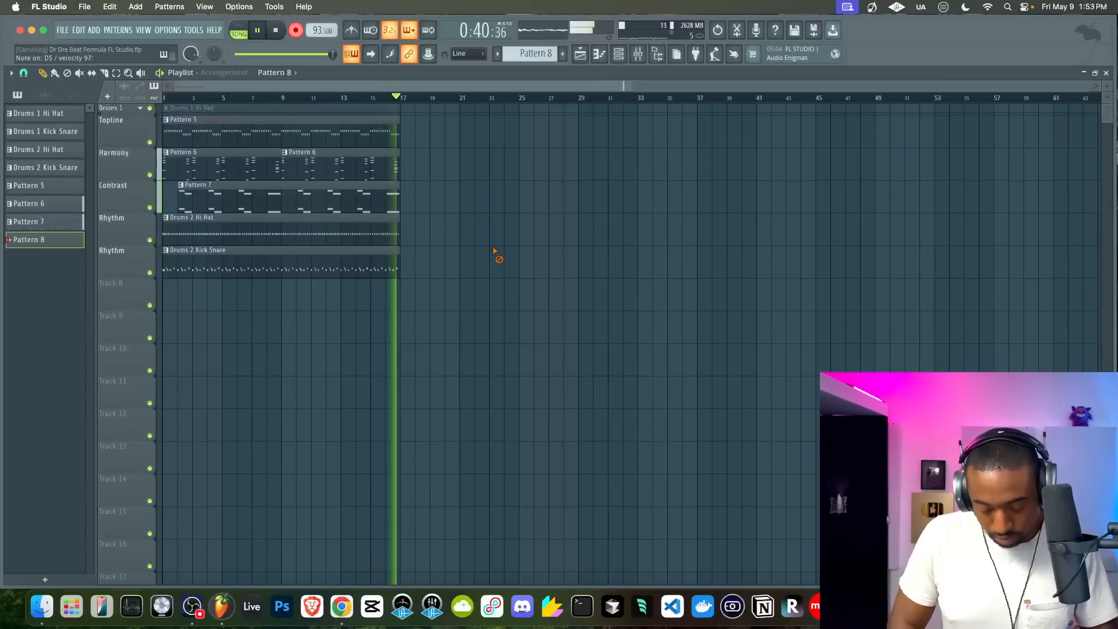
{"action": "key", "text": "space"}
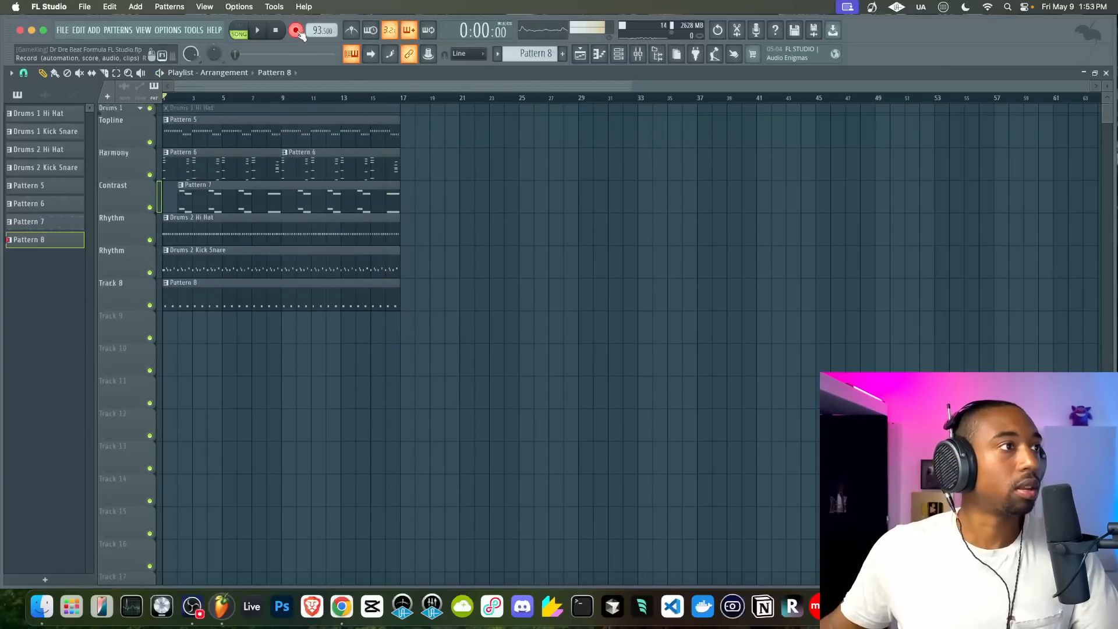
Quantize all notes of the recorded Pattern 8 drum part with the mpc 50% template
{"action": "double_click", "coordinate": [203, 303]}
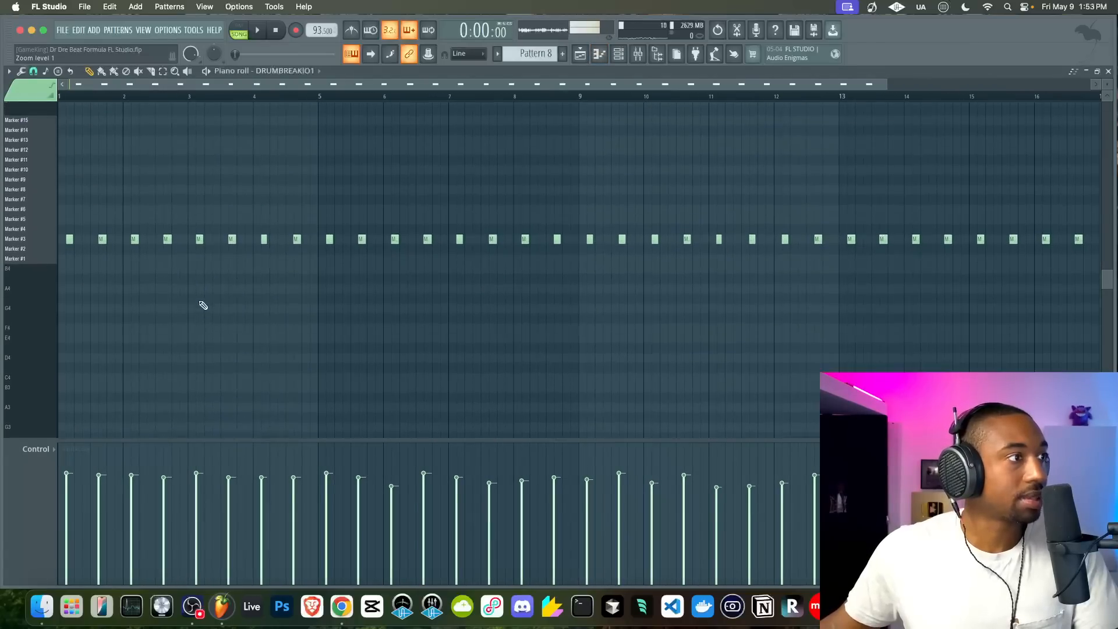
{"action": "key", "text": "ctrl+a"}
{"action": "key", "text": "alt+q"}
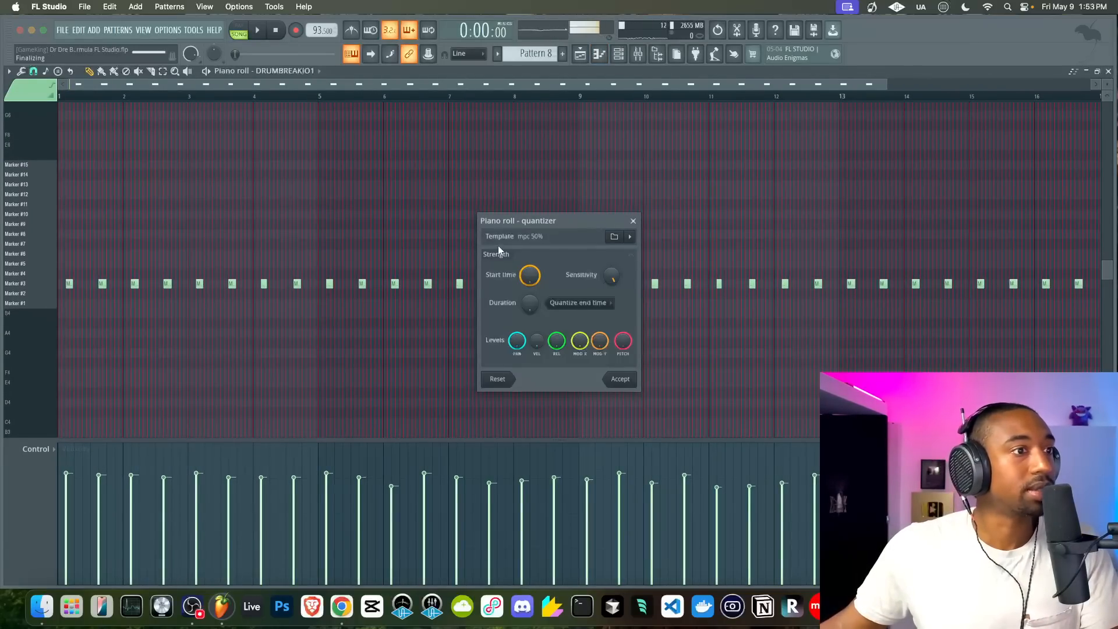
{"action": "left_click", "coordinate": [620, 379]}
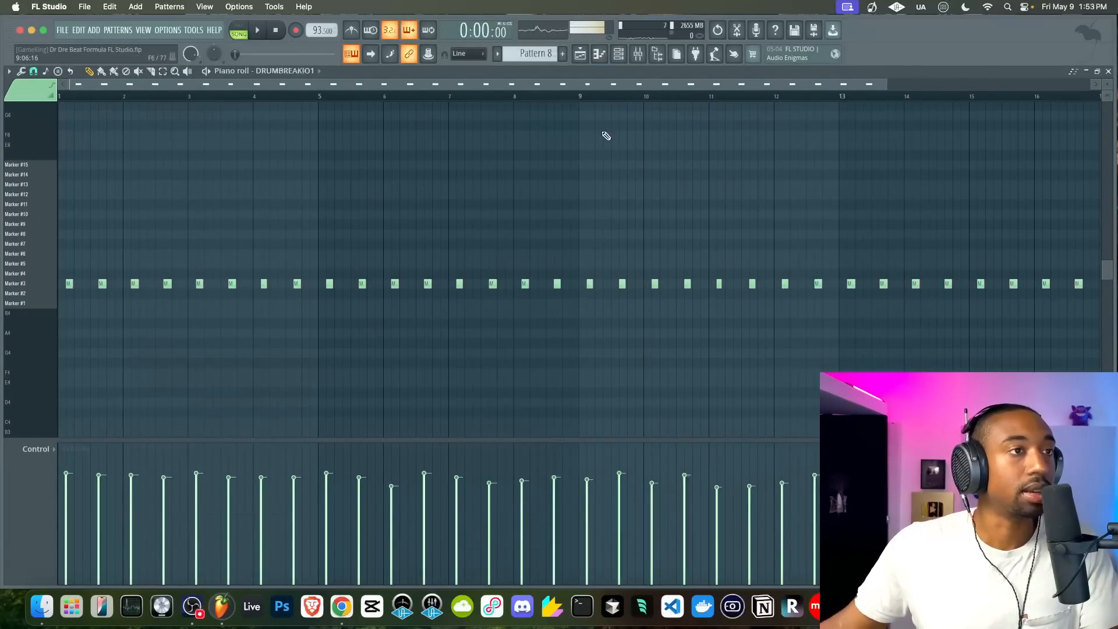
Play the arrangement to check the balance of the quantized DRUMBREAKIO1 part against the other channels
{"action": "key", "text": "space"}
{"action": "left_click", "coordinate": [580, 54]}
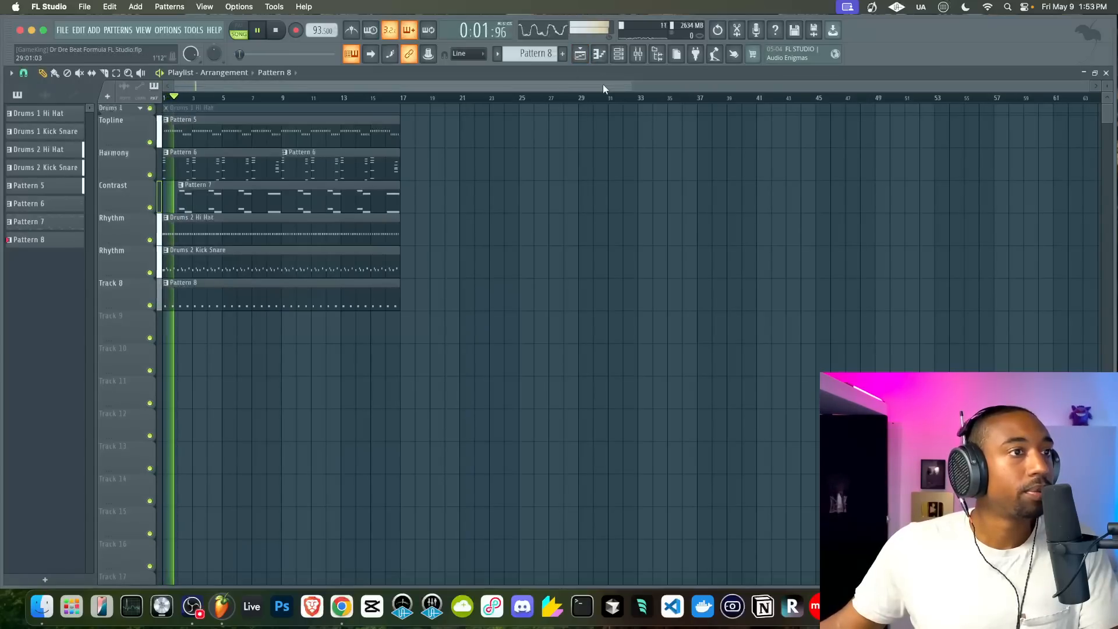
{"action": "left_click", "coordinate": [627, 55]}
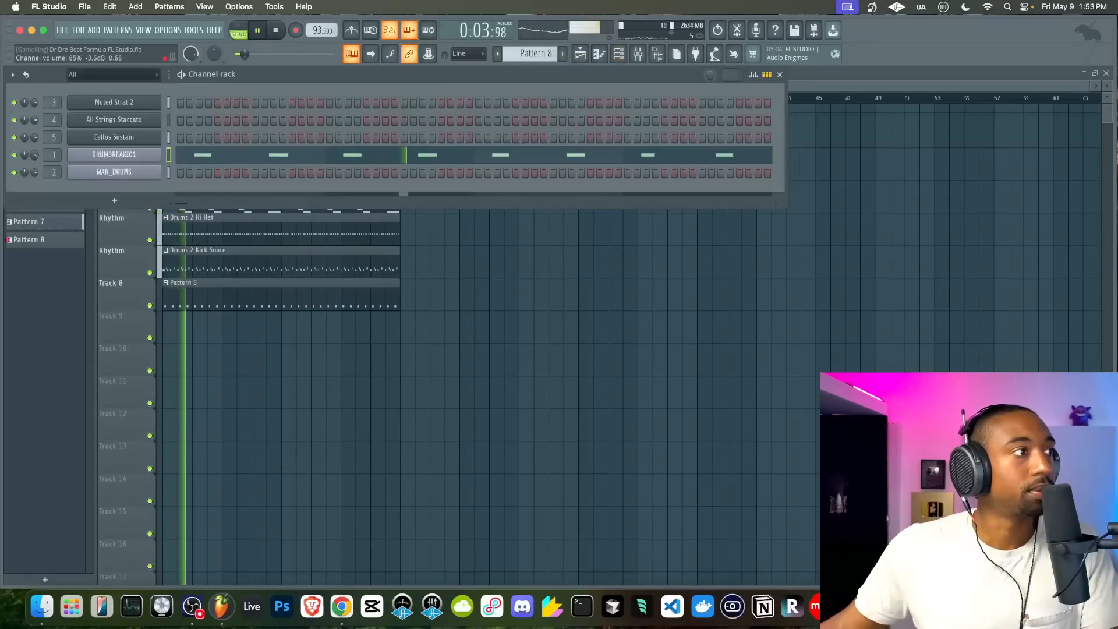
{"action": "key", "text": "F6"}
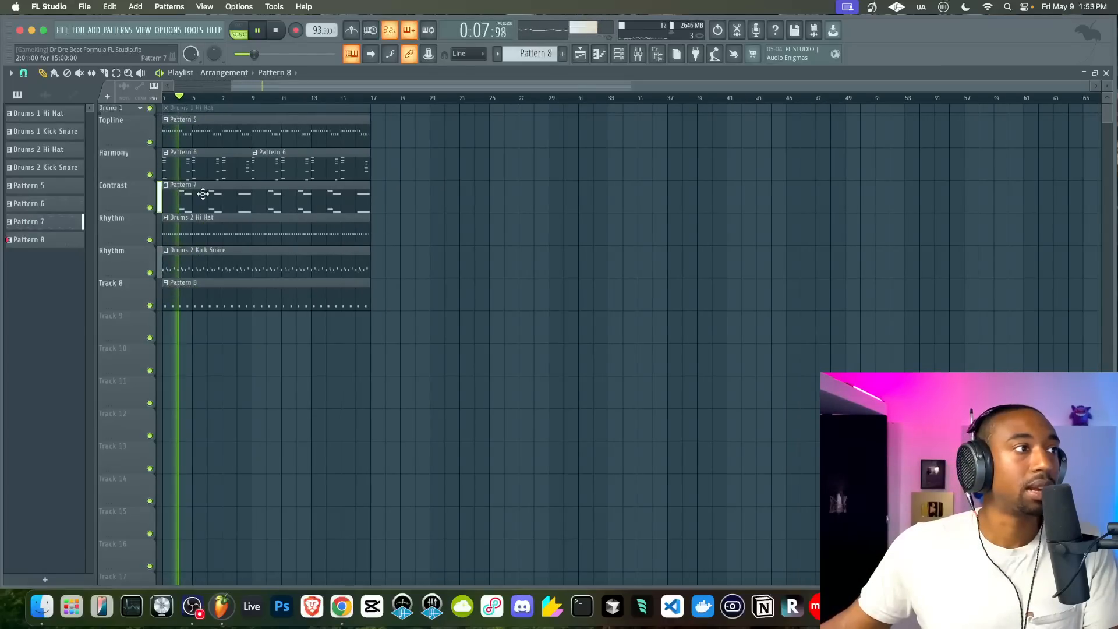
{"action": "key", "text": "space"}
{"action": "key", "text": "F6"}
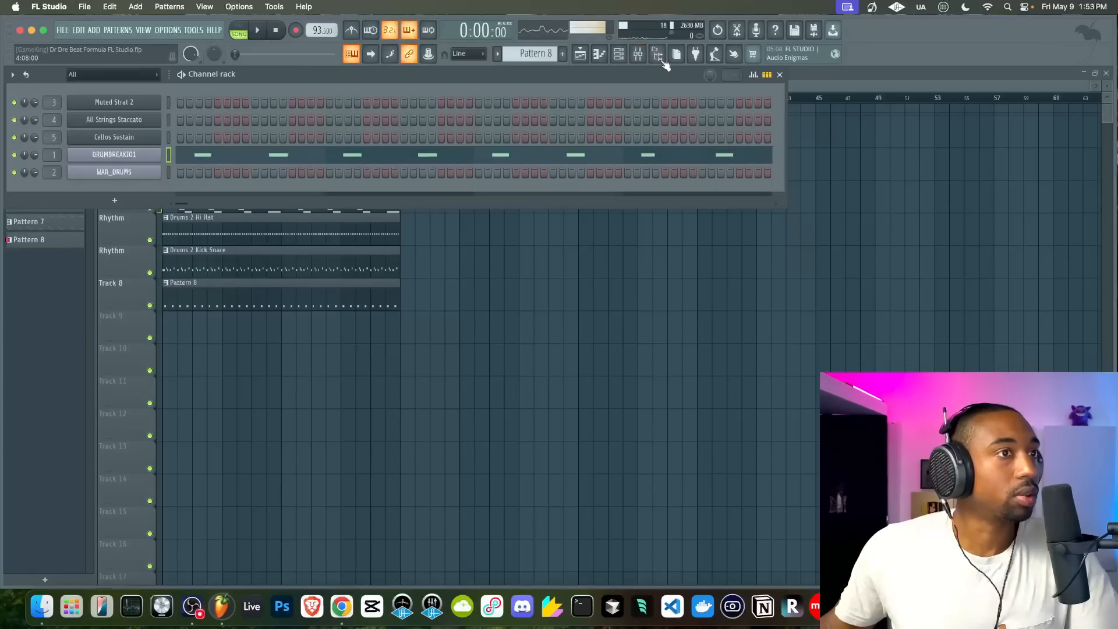
Set the Marker #3 slice's output track offset to 1 and select the WAR_DRUMS mixer track with its effects chain
{"action": "left_click", "coordinate": [638, 53]}
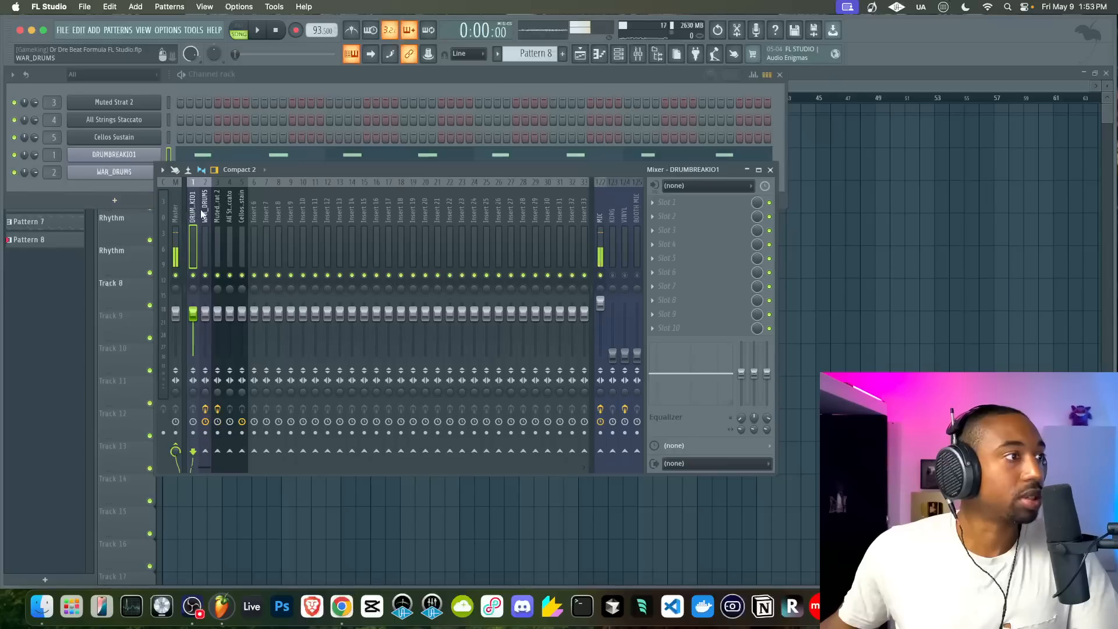
{"action": "left_click", "coordinate": [125, 168]}
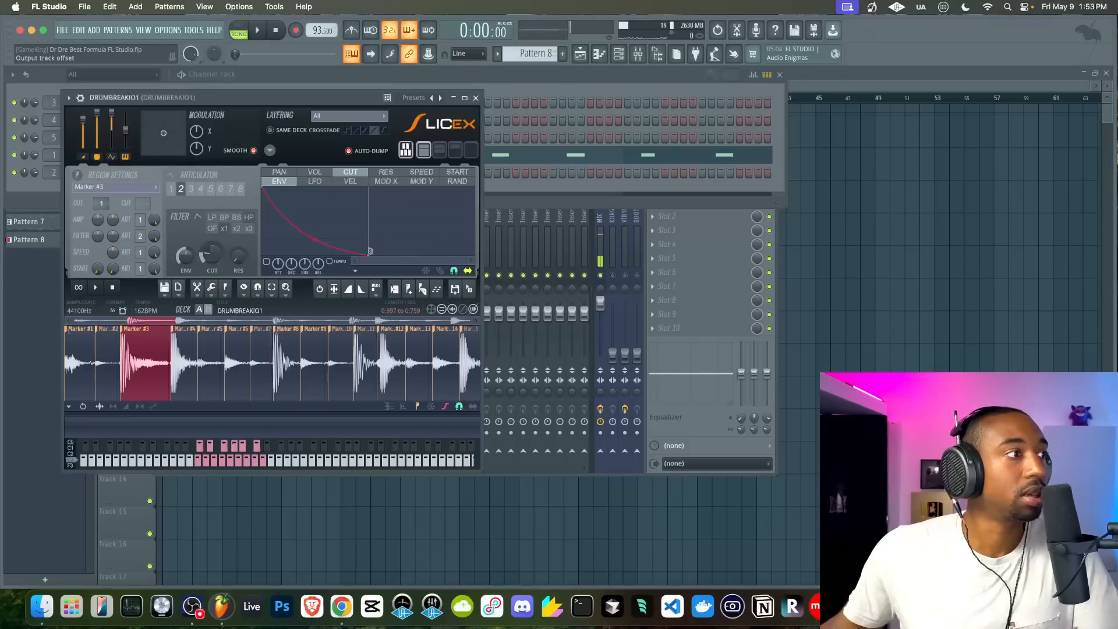
{"action": "left_click", "coordinate": [476, 98]}
{"action": "left_click", "coordinate": [207, 230]}
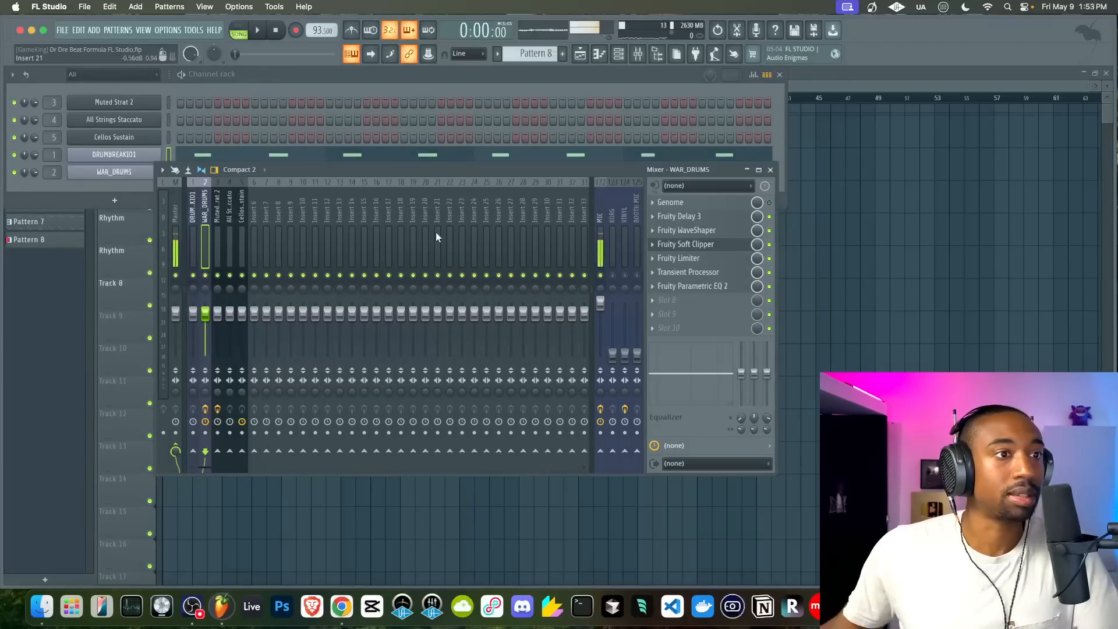
Try lowering the DRUMBREAKIO1 channel volume to 47% during playback, and reset it to the default
{"action": "left_click", "coordinate": [339, 75]}
{"action": "key", "text": "space"}
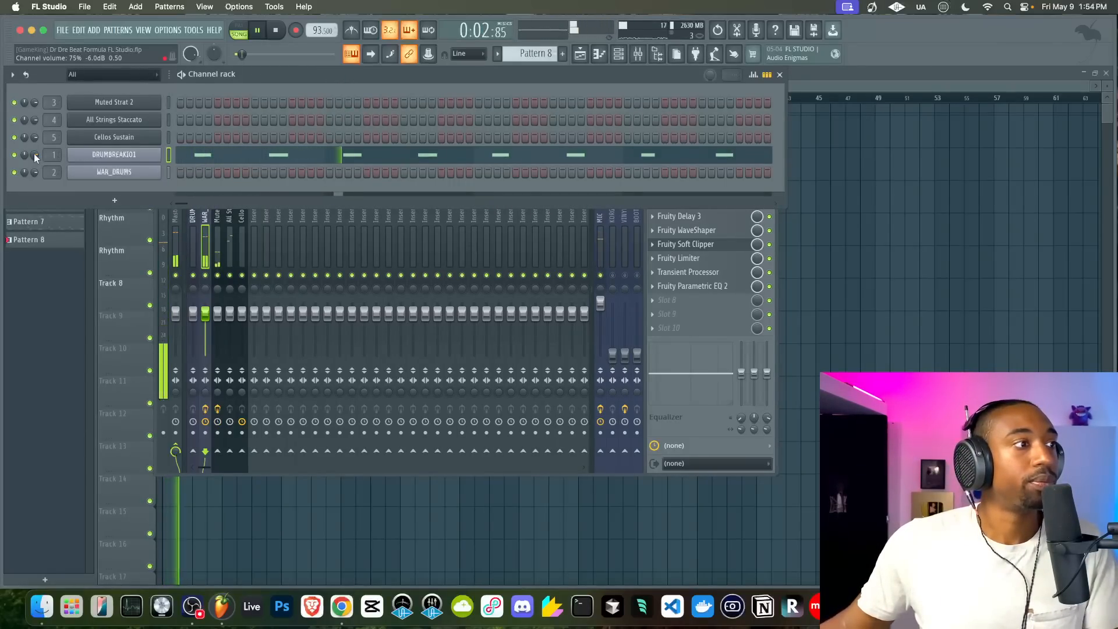
{"action": "mouse_move", "coordinate": [34, 154]}
{"action": "left_mouse_down"}
{"action": "mouse_move", "coordinate": [35, 166]}
{"action": "mouse_move", "coordinate": [34, 155]}
{"action": "left_mouse_up"}
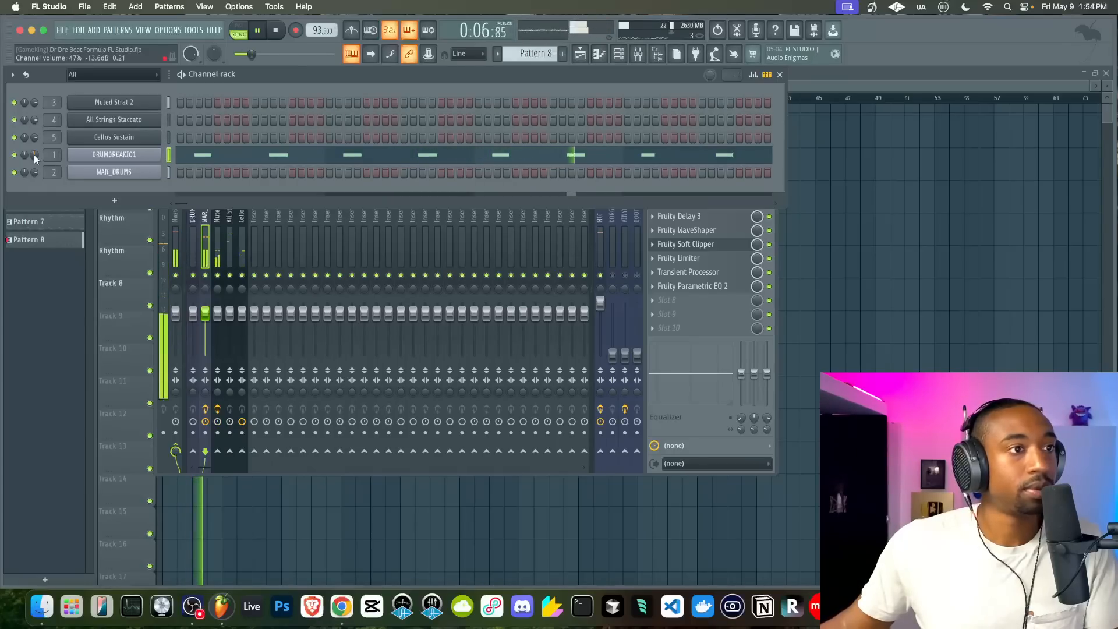
{"action": "key", "text": "space"}
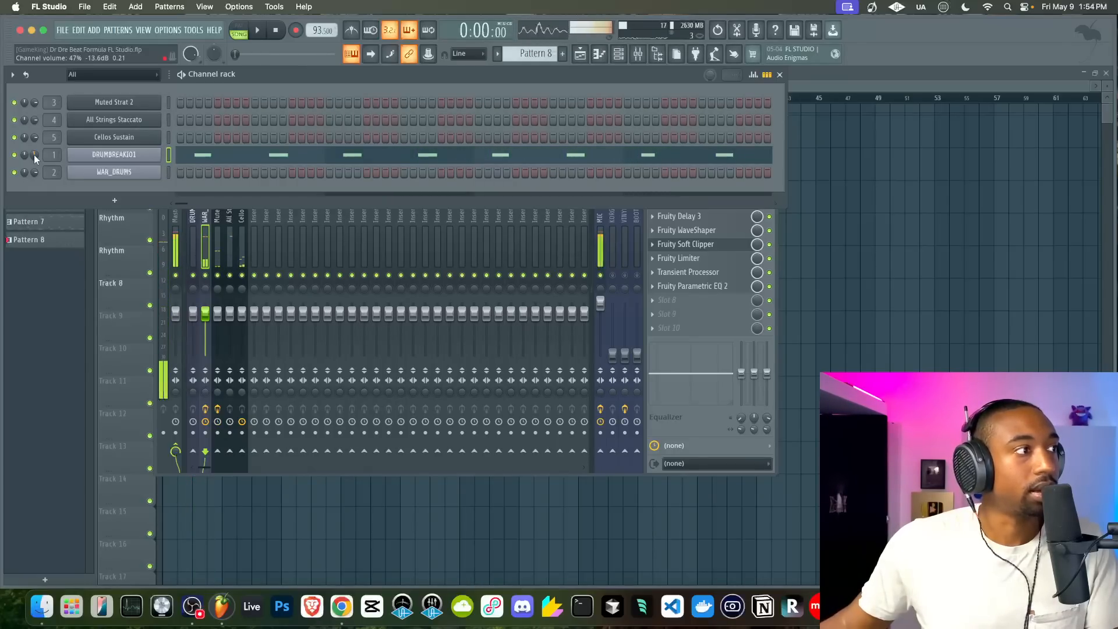
{"action": "right_click", "coordinate": [34, 155]}
{"action": "left_click", "coordinate": [49, 165]}
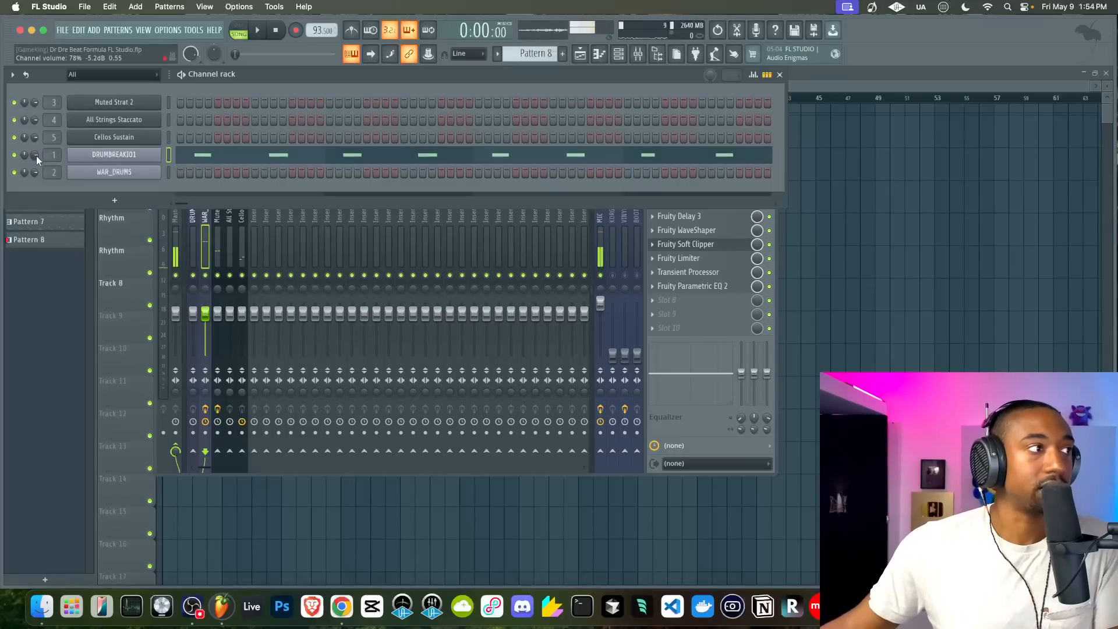
Lower the Marker #3 slice's volume in Slicex to about -11.5 dB while the arrangement plays, and stop the playback
{"action": "left_click", "coordinate": [114, 154]}
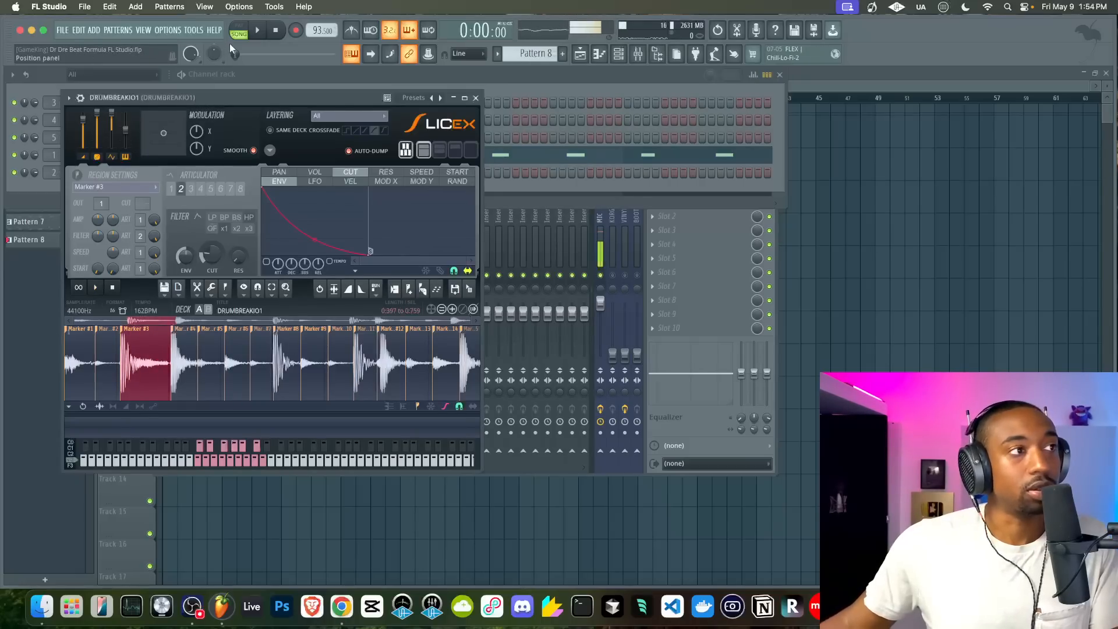
{"action": "left_click", "coordinate": [257, 32]}
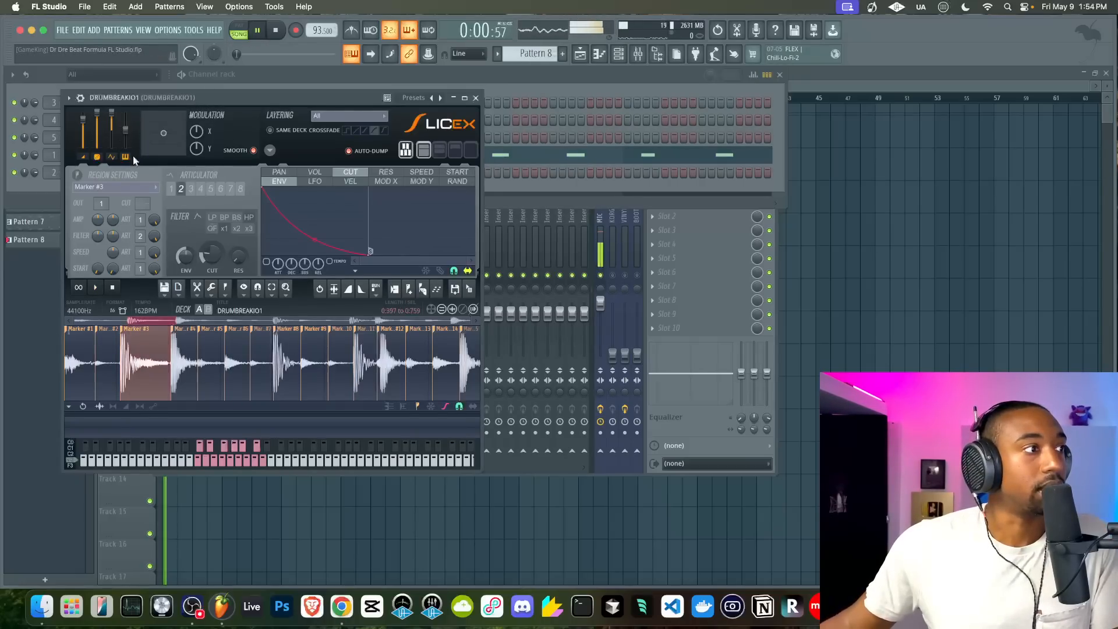
{"action": "mouse_move", "coordinate": [115, 220]}
{"action": "left_mouse_down"}
{"action": "mouse_move", "coordinate": [115, 247]}
{"action": "mouse_move", "coordinate": [113, 230]}
{"action": "left_mouse_up"}
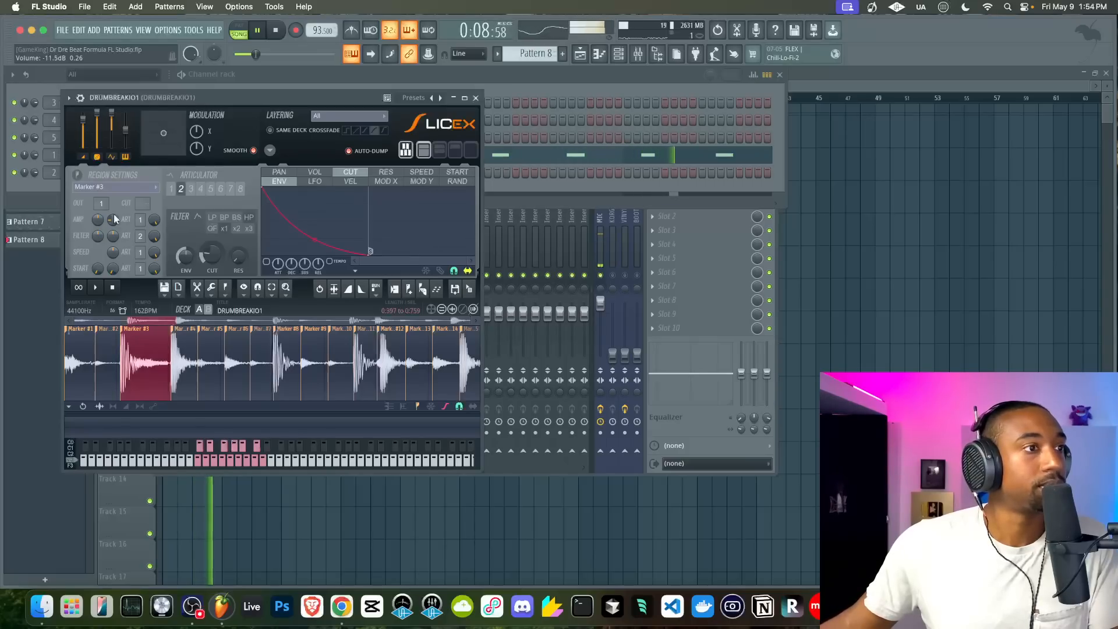
{"action": "left_click", "coordinate": [476, 98]}
{"action": "left_click", "coordinate": [842, 267]}
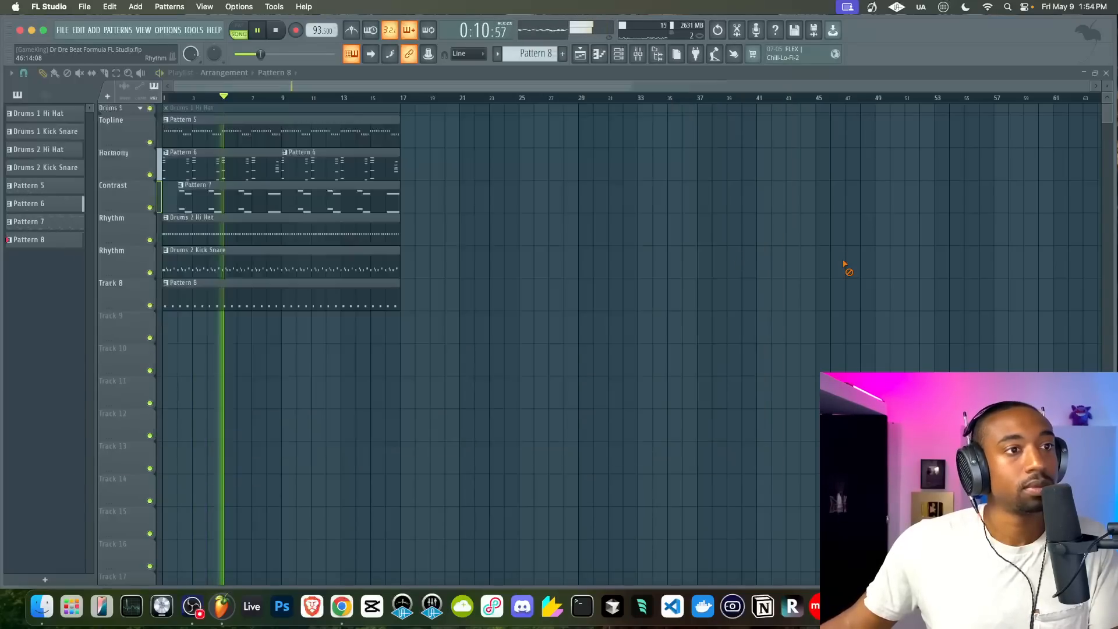
{"action": "key", "text": "space"}
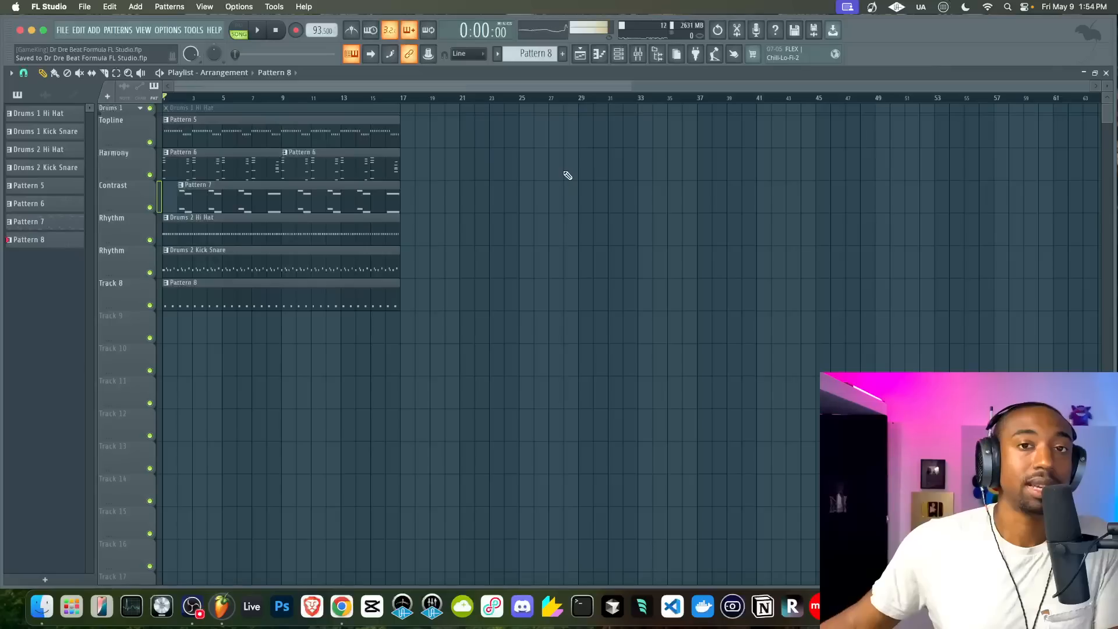
Rename playlist Track 8 as Rhythm
{"action": "double_click", "coordinate": [123, 284]}
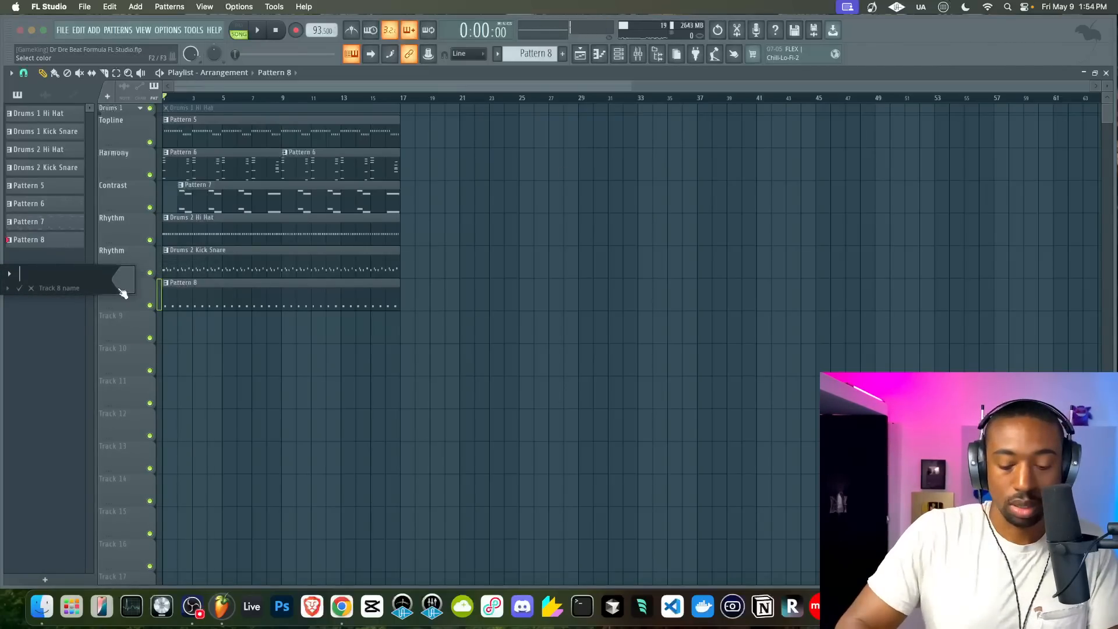
{"action": "type", "text": "Rhythm"}
{"action": "key", "text": "Return"}
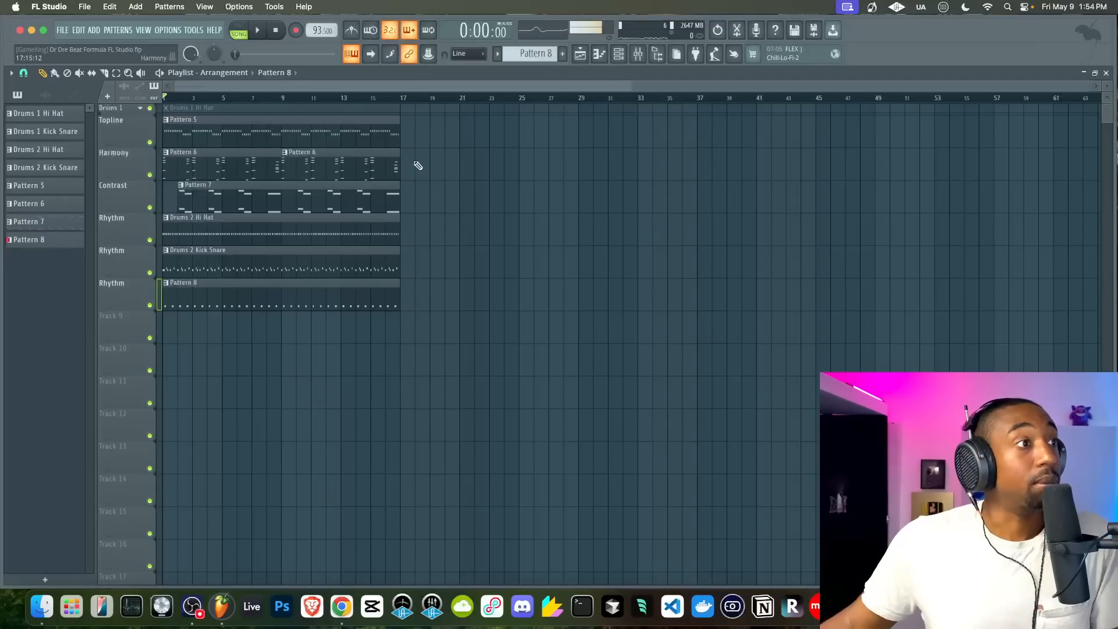
Reduce the volume envelope release of the Muted Strat 2 FLEX guitar to 65% while the arrangement plays
{"action": "key", "text": "space"}
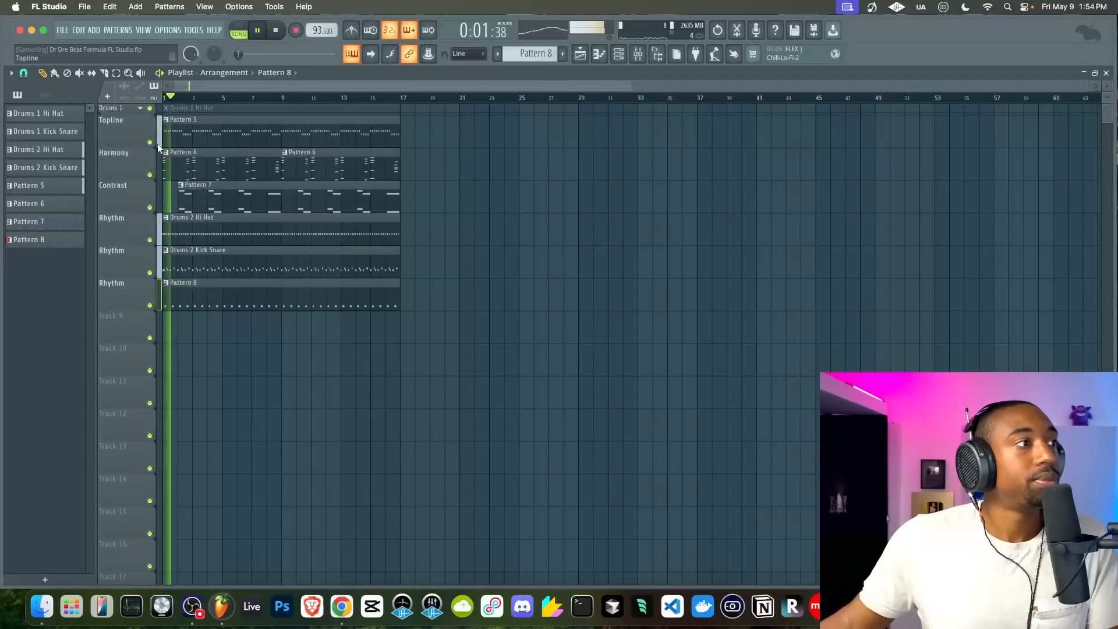
{"action": "left_click", "coordinate": [621, 61]}
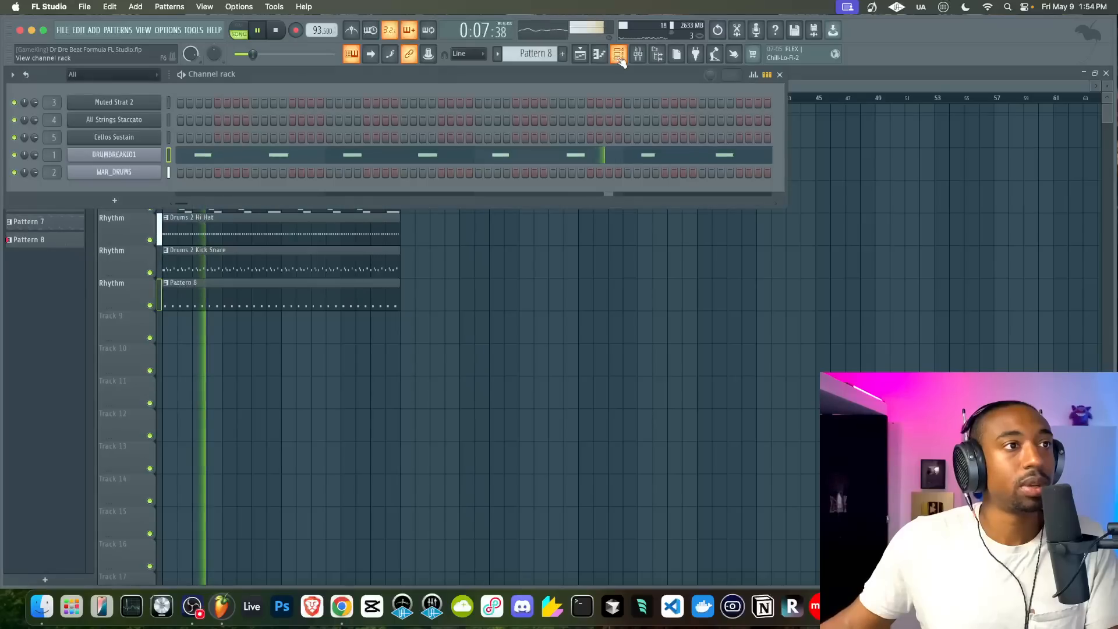
{"action": "left_click", "coordinate": [133, 103]}
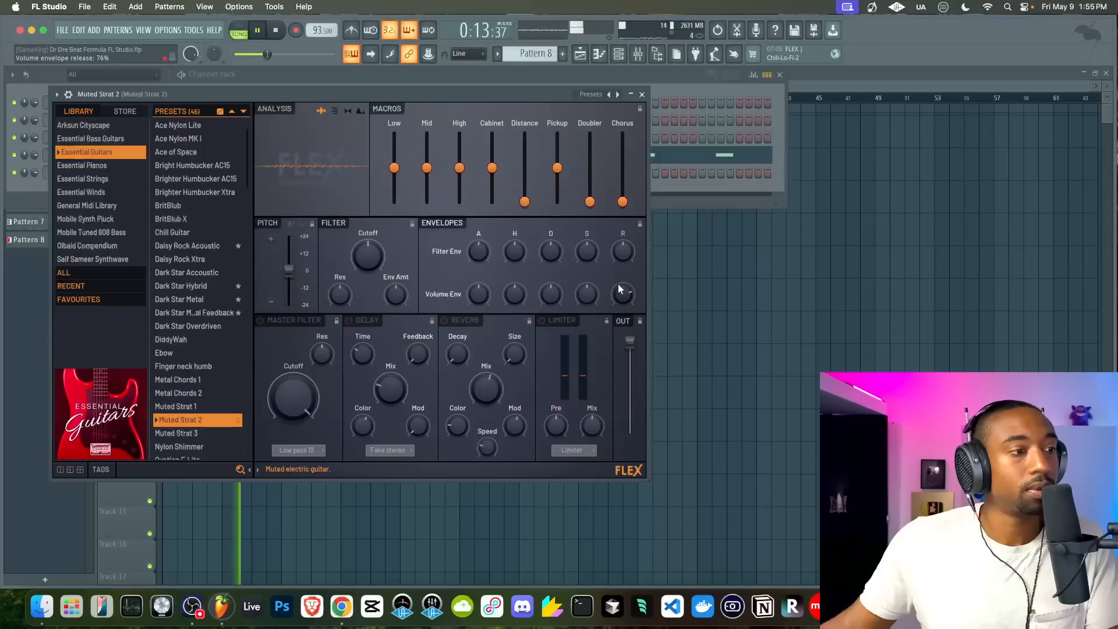
{"action": "left_click_drag", "start_coordinate": [621, 293], "coordinate": [621, 304]}
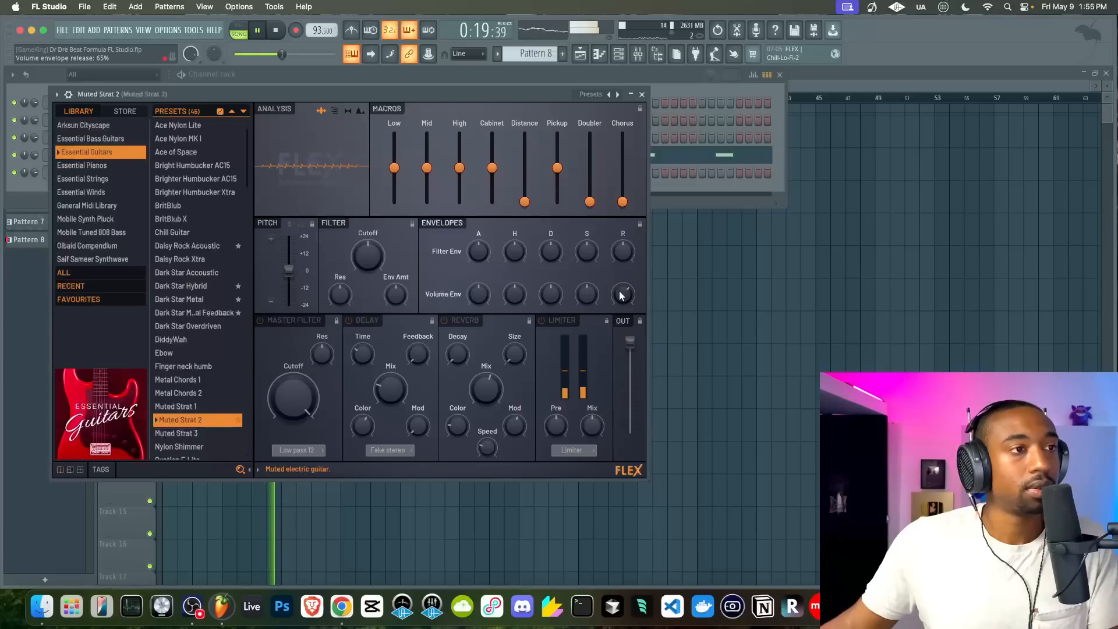
Reduce the Muted Strat 2 guitar's volume envelope release to 54% during playback and close the instrument
{"action": "left_click_drag", "start_coordinate": [619, 296], "coordinate": [619, 299]}
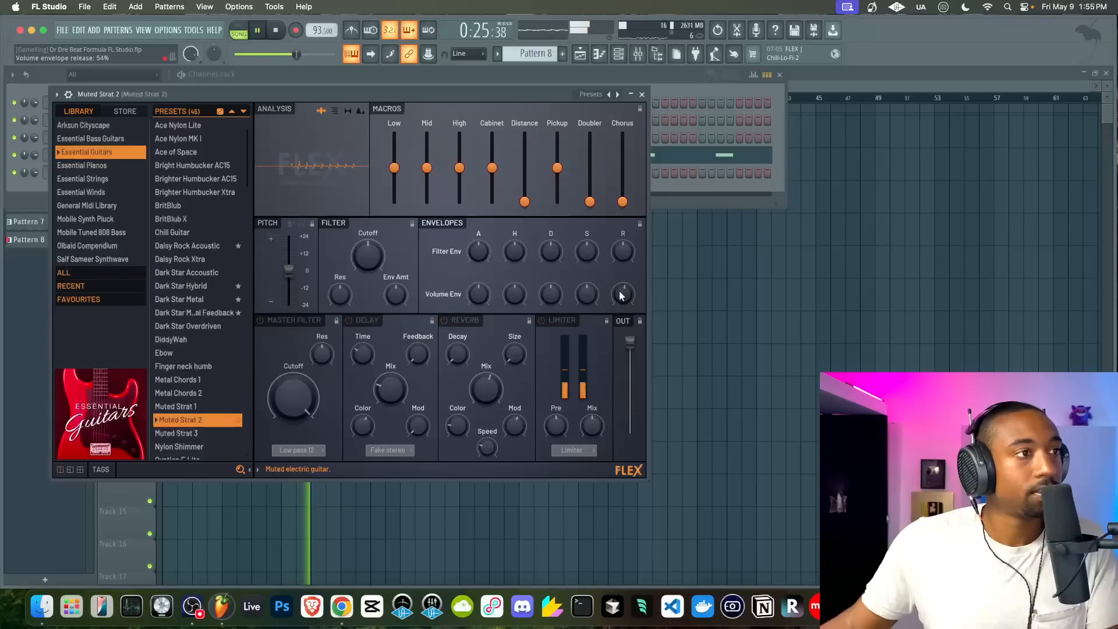
{"action": "left_click", "coordinate": [643, 95]}
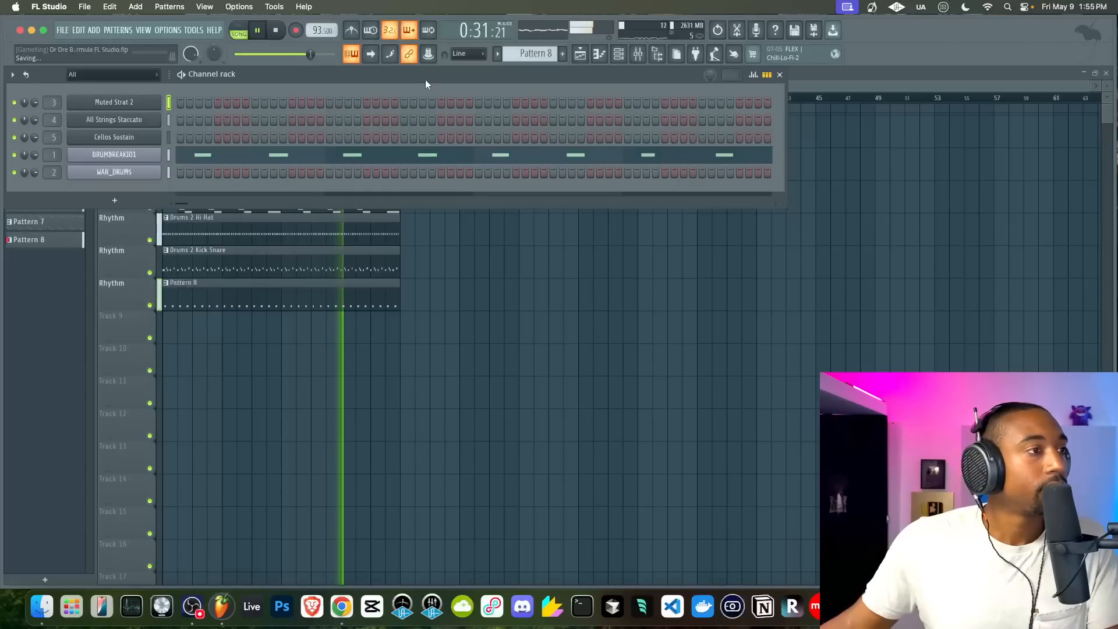
Start a new empty pattern, duplicate all arrangement clips so they repeat from bar 17, and save the project
{"action": "left_click", "coordinate": [563, 54]}
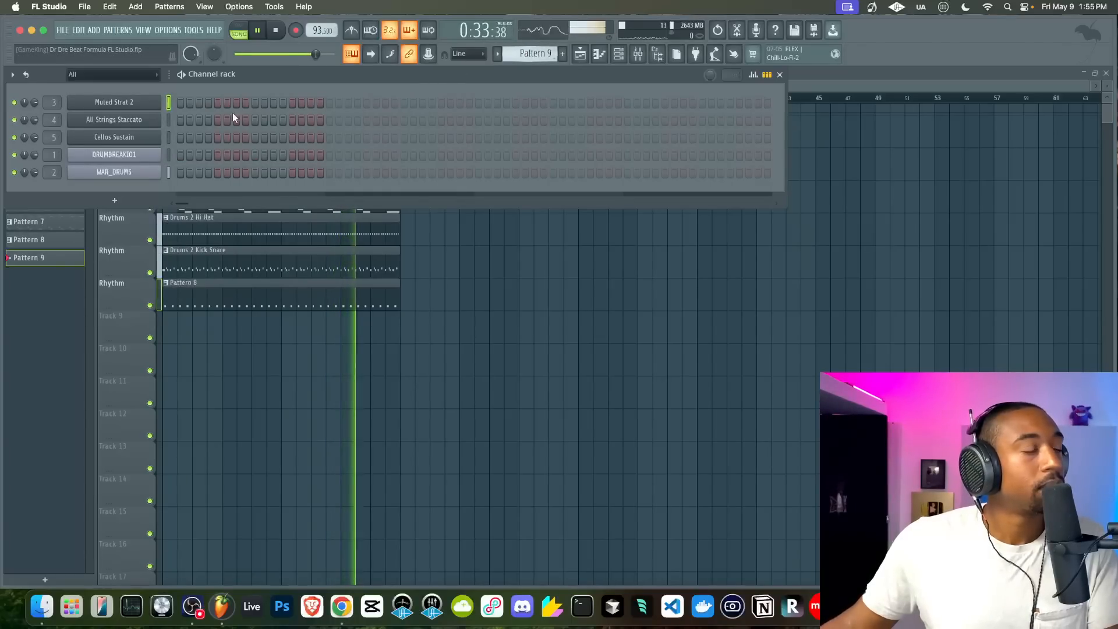
{"action": "left_click", "coordinate": [456, 291]}
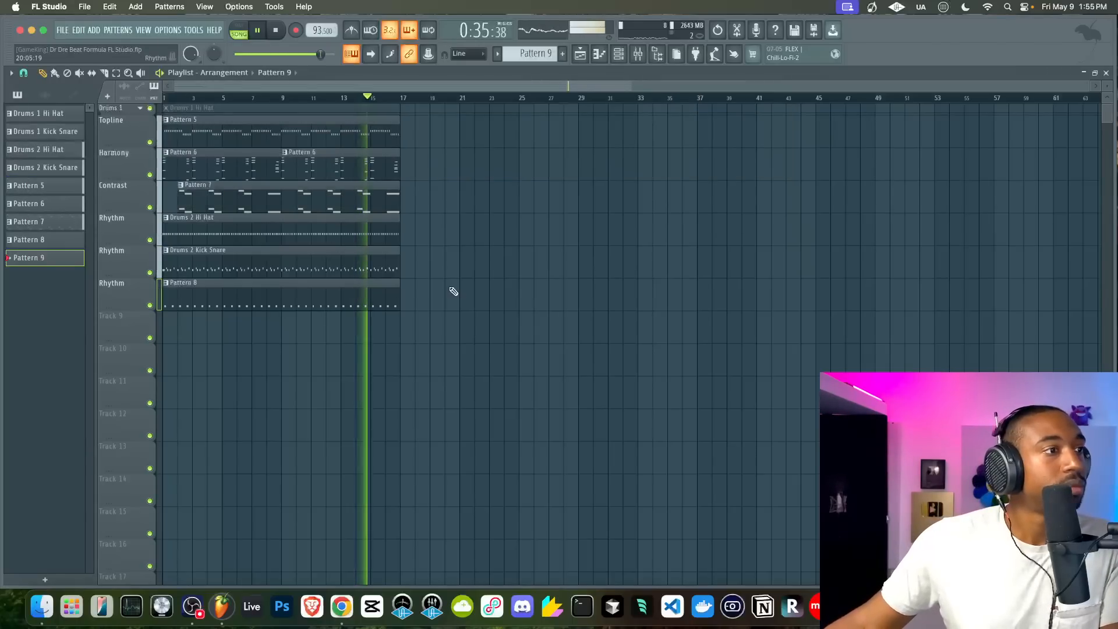
{"action": "left_click_drag", "start_coordinate": [435, 374], "coordinate": [425, 130]}
{"action": "key", "text": "space"}
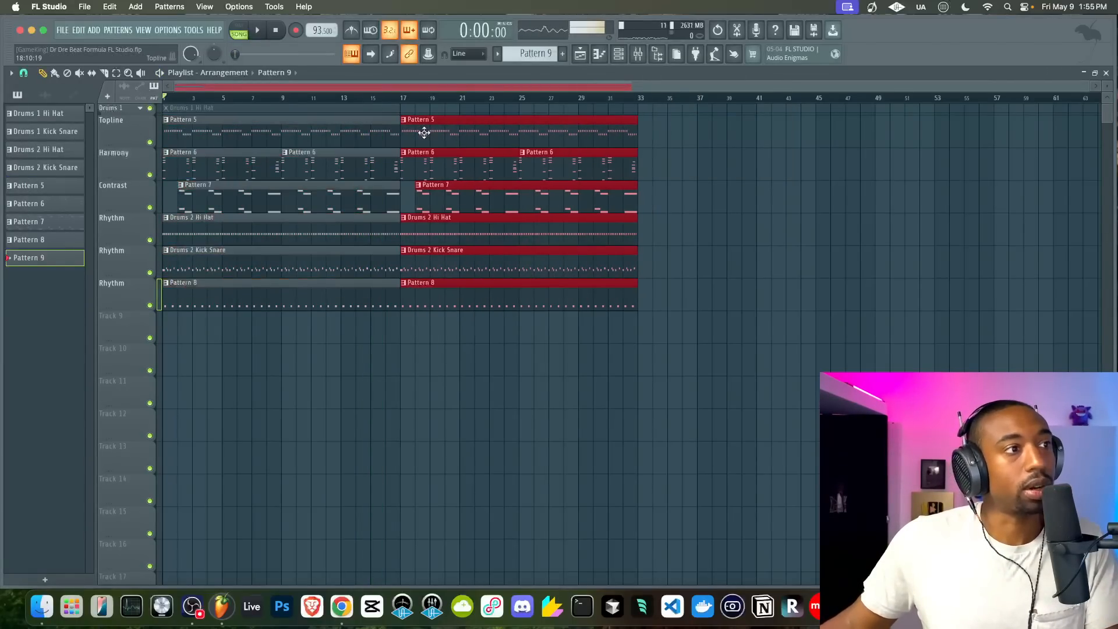
{"action": "left_click", "coordinate": [355, 333]}
{"action": "key", "text": "super+s"}
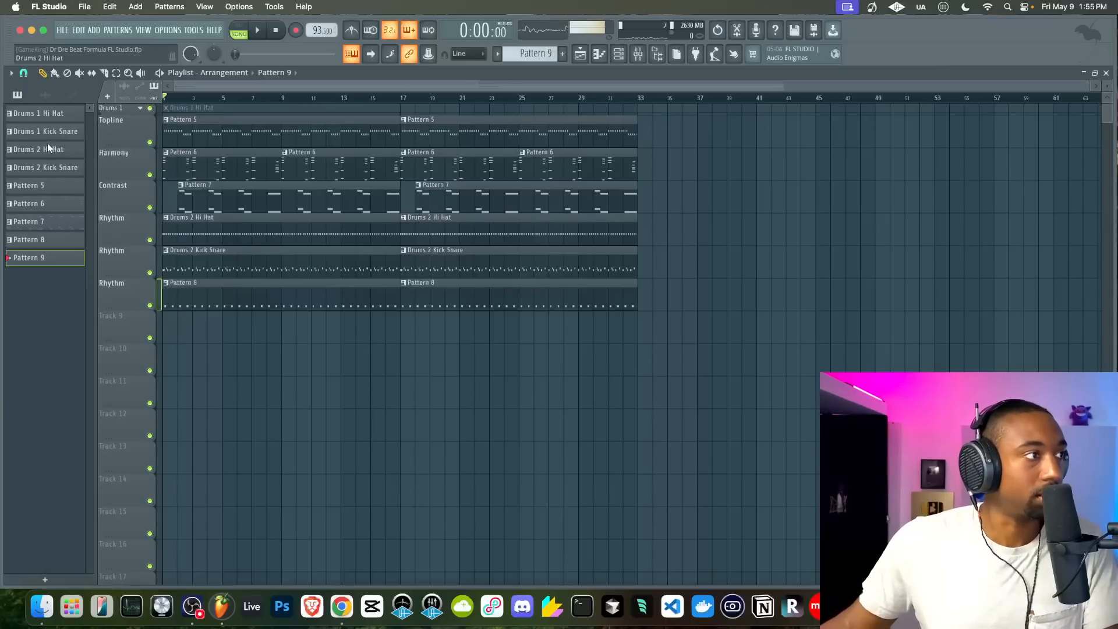
Apply a pink-to-purple colour gradient across all patterns in the picker
{"action": "key", "text": "super+a"}
{"action": "right_click", "coordinate": [38, 113]}
{"action": "left_click", "coordinate": [75, 171]}
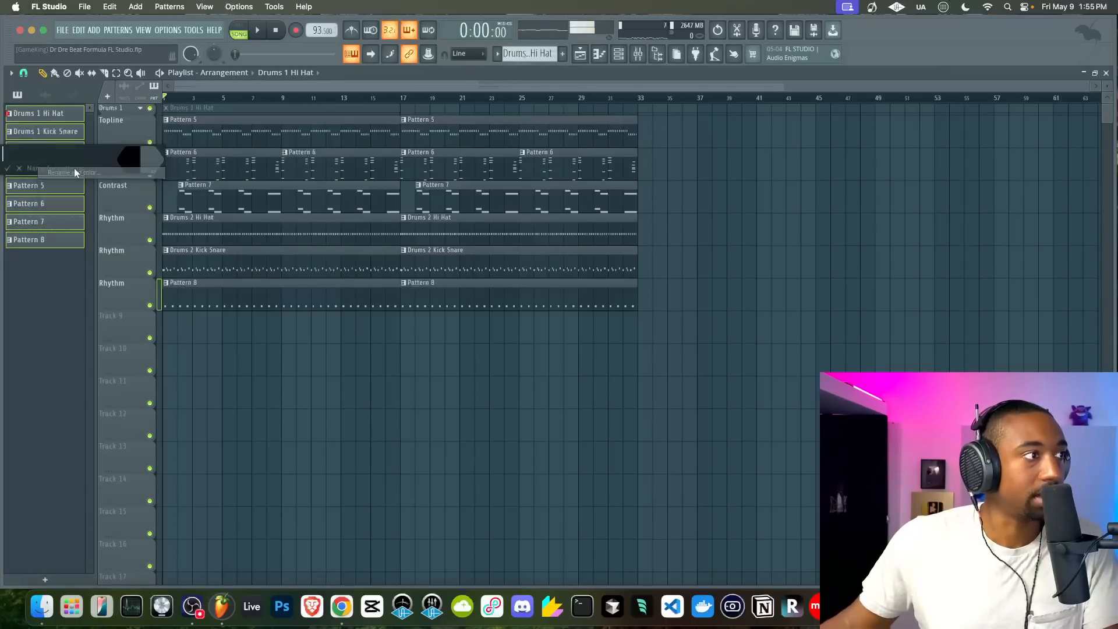
{"action": "left_click", "coordinate": [135, 162]}
{"action": "left_click", "coordinate": [269, 348]}
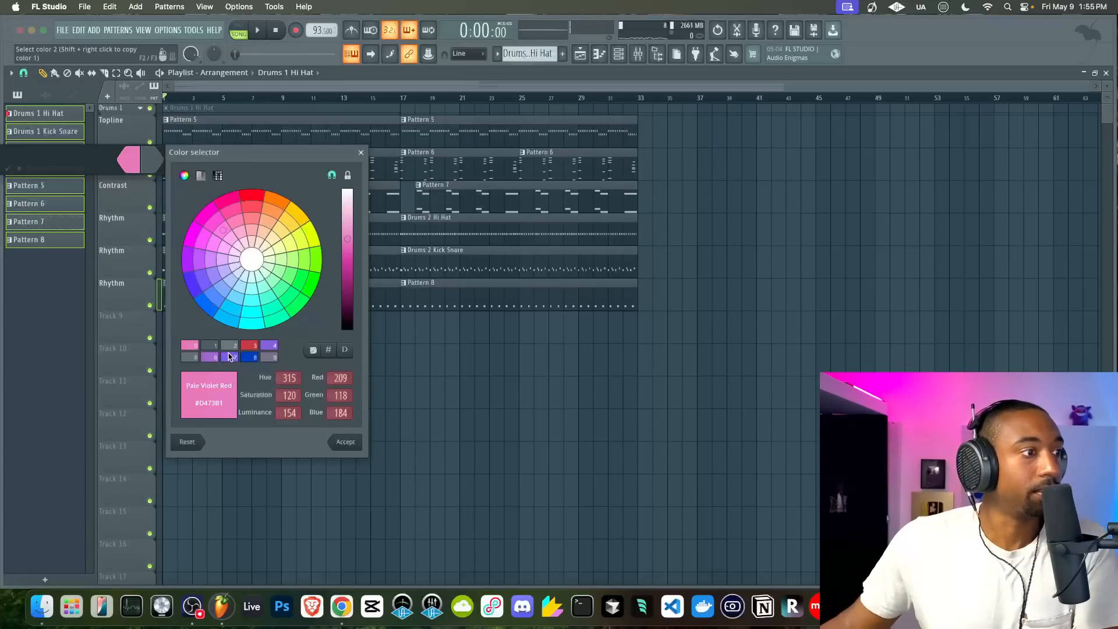
{"action": "left_click", "coordinate": [229, 357]}
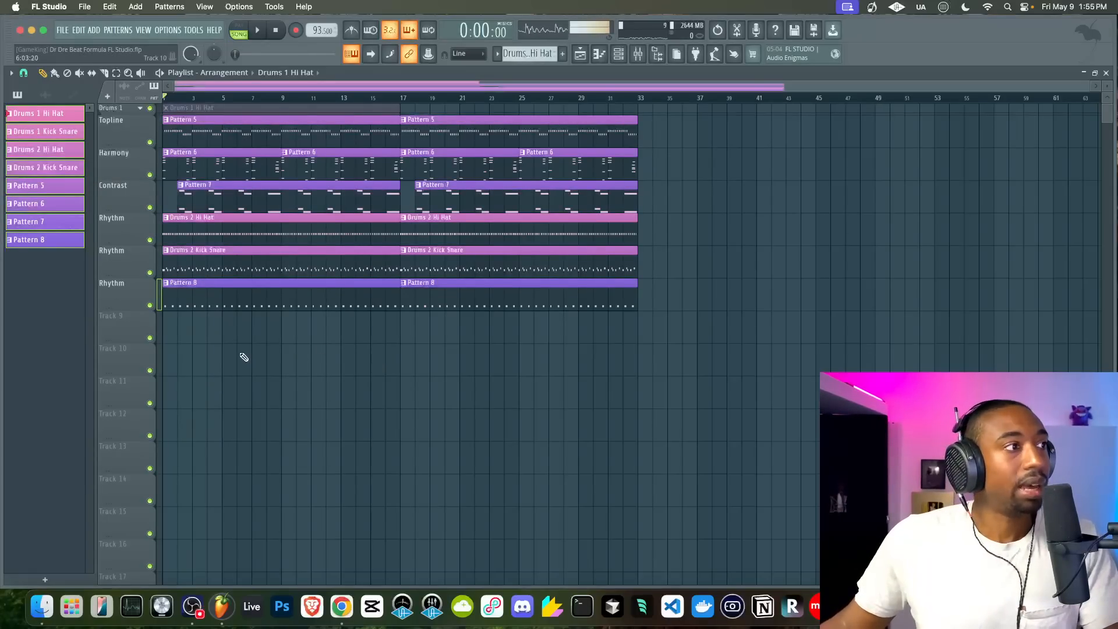
Rename playlist Track 10 as Topline Expression and Track 11 as Harmony Expression
{"action": "double_click", "coordinate": [127, 358]}
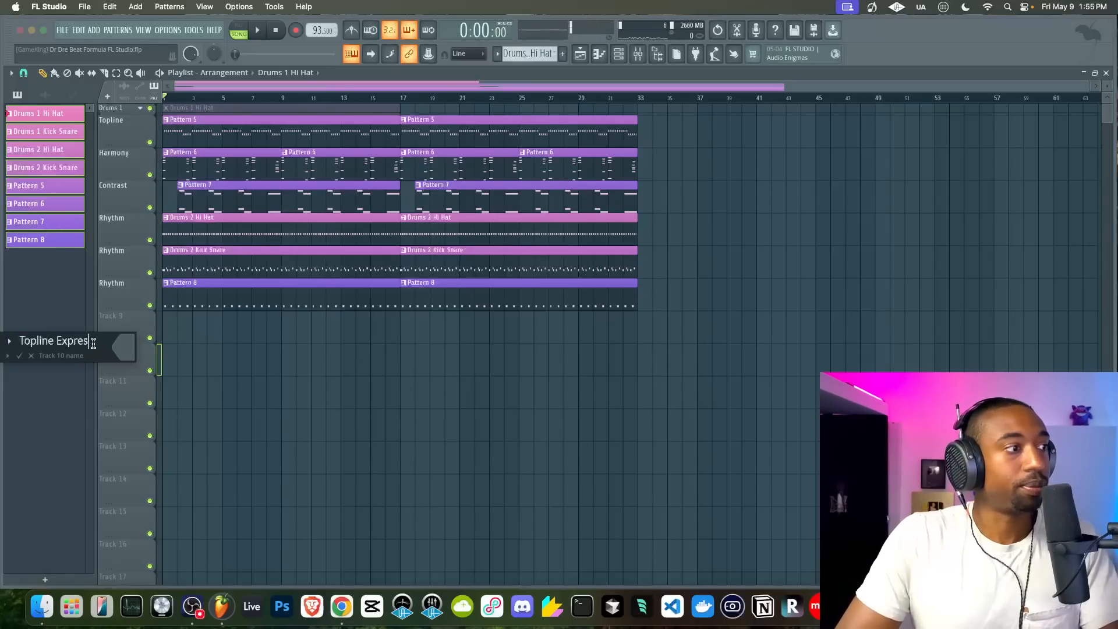
{"action": "key", "text": "Return"}
{"action": "double_click", "coordinate": [119, 400]}
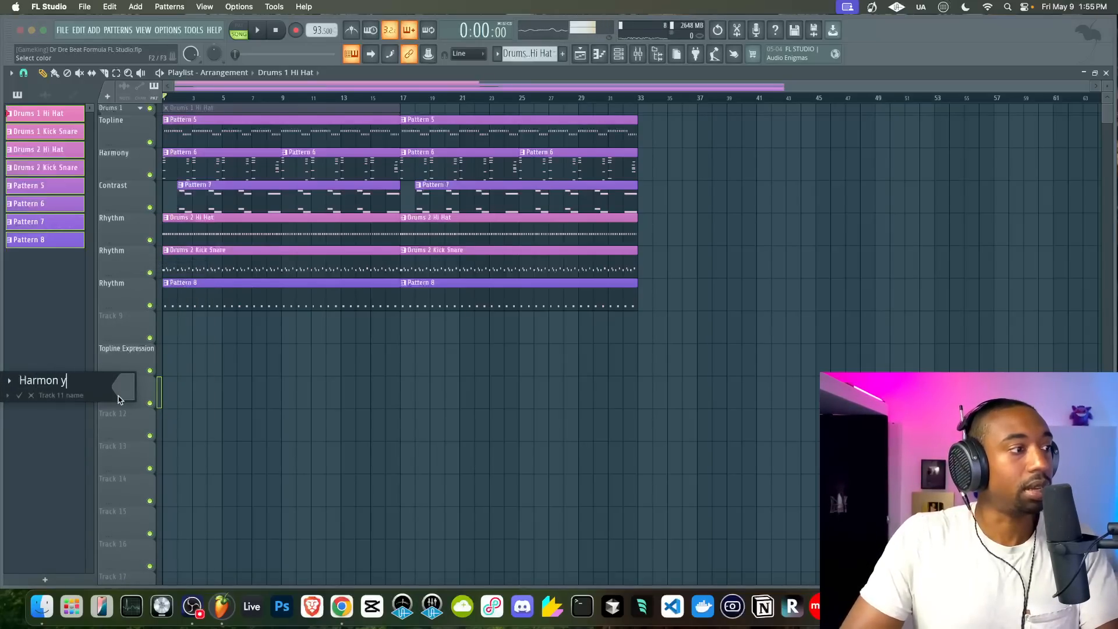
{"action": "key", "text": "Return"}
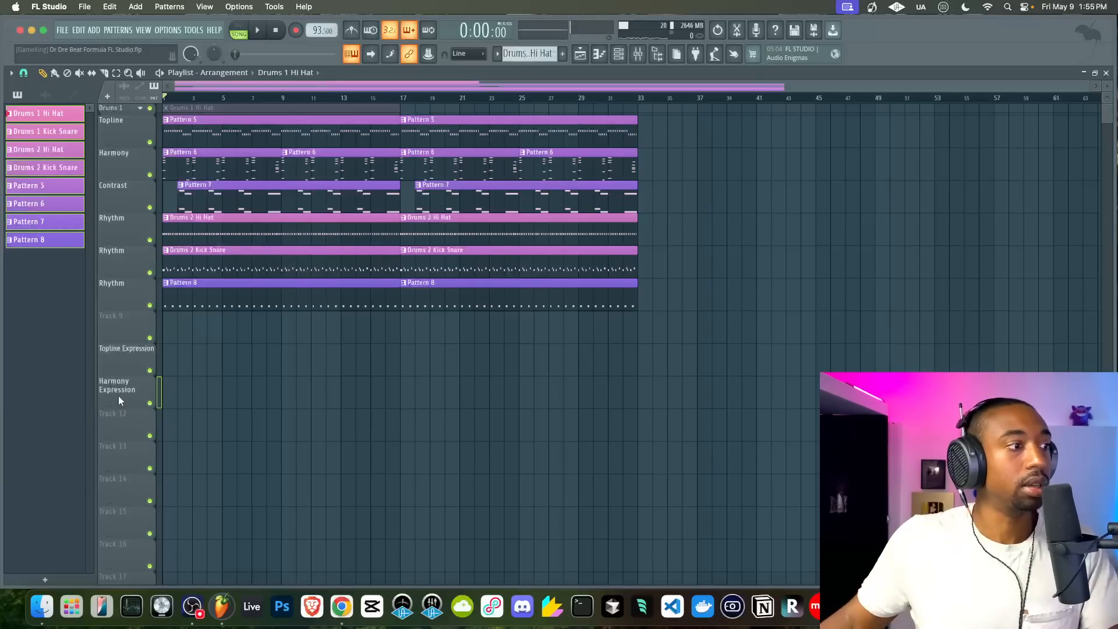
Rename playlist Track 12 as Contrast Expression and Track 13 as Rhythm Expression, and save the project
{"action": "double_click", "coordinate": [123, 424]}
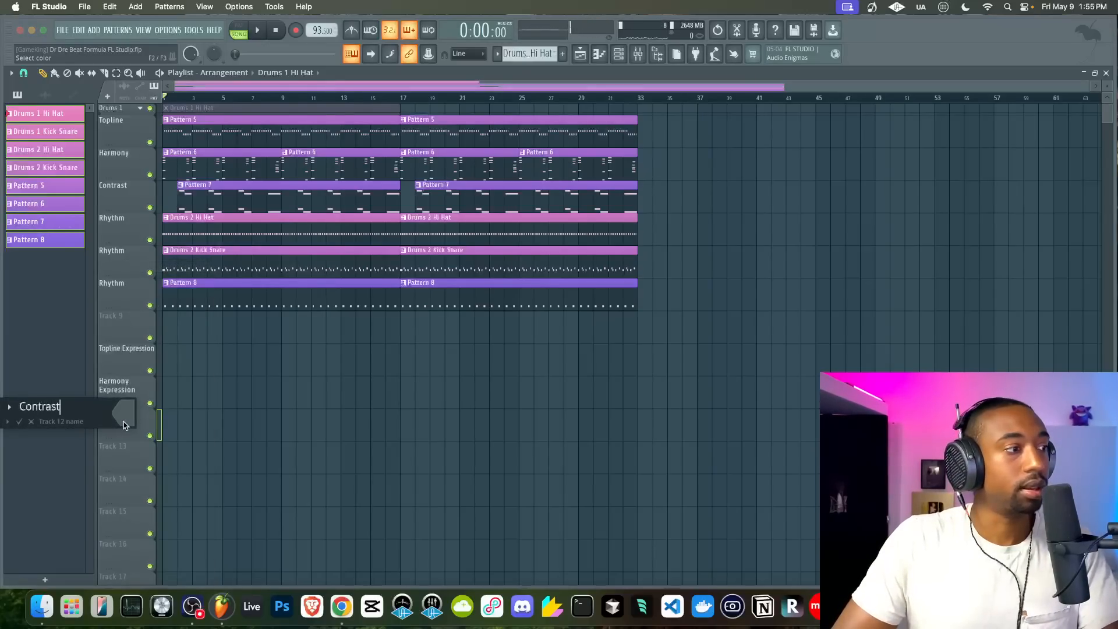
{"action": "type", "text": "Contrast Expression"}
{"action": "key", "text": "Return"}
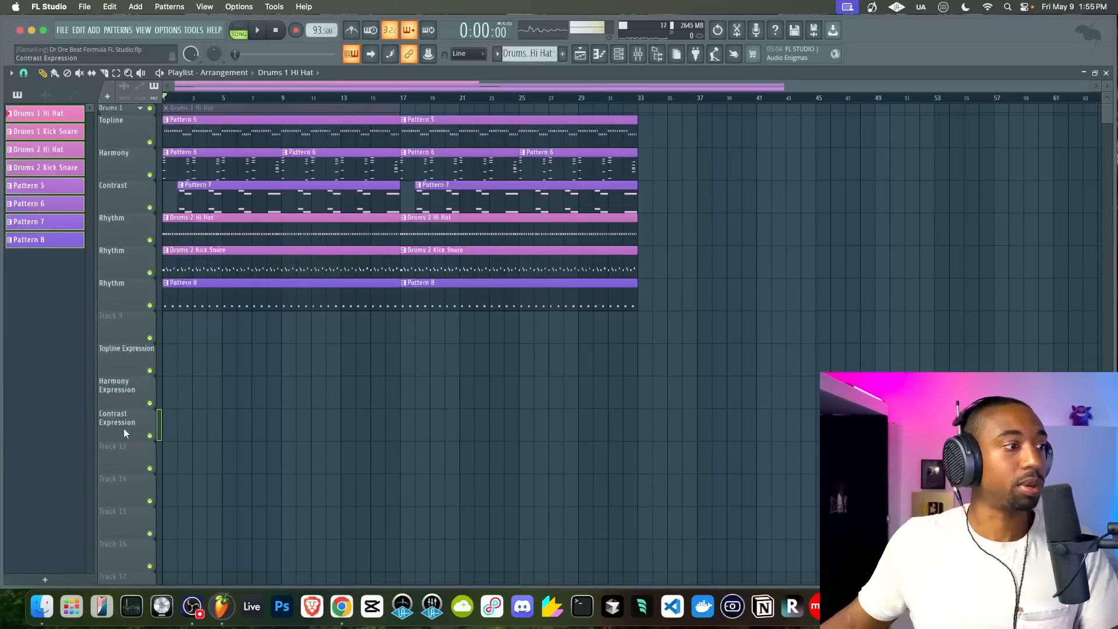
{"action": "double_click", "coordinate": [124, 456]}
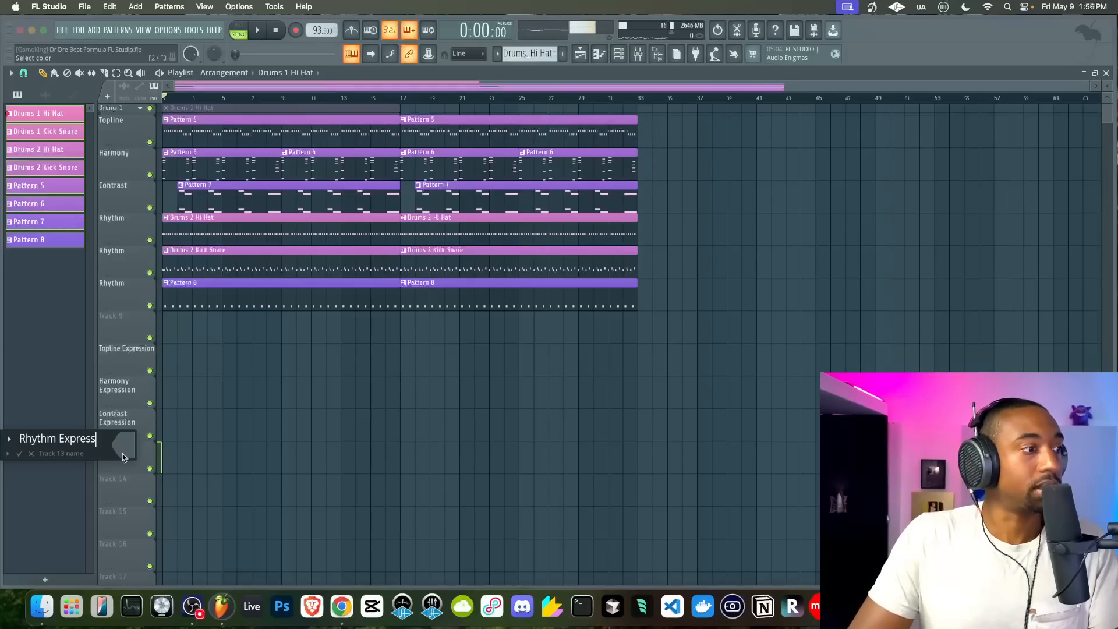
{"action": "type", "text": "ion"}
{"action": "key", "text": "Return"}
{"action": "key", "text": "super+s"}
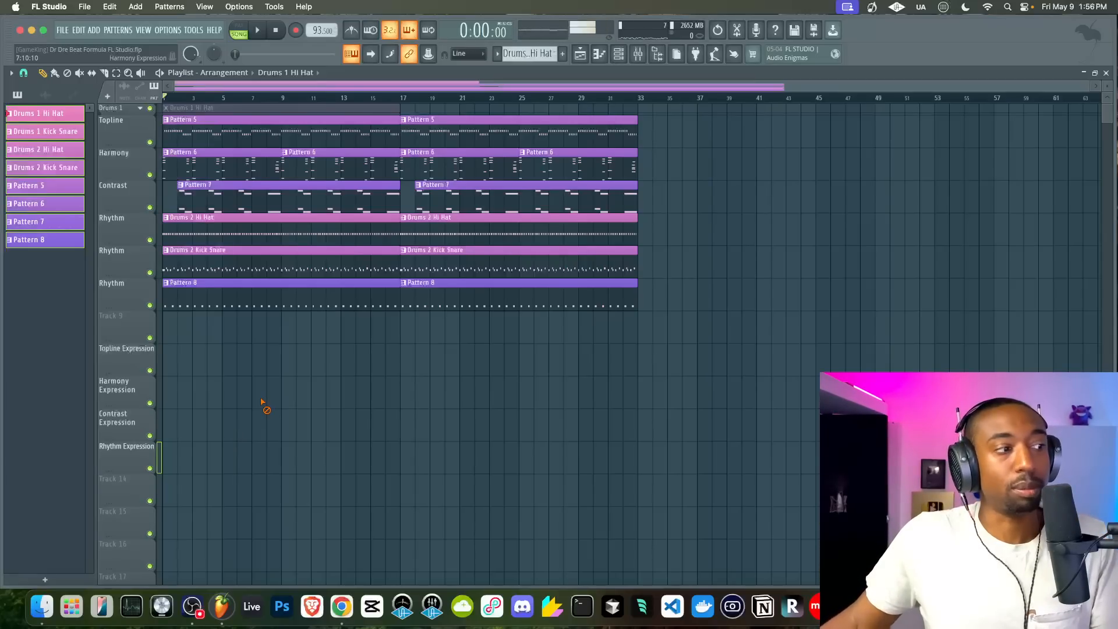
Make the empty Pattern 9 the current pattern
{"action": "left_click", "coordinate": [618, 54]}
{"action": "scroll", "coordinate": [527, 53], "scroll_direction": "down", "scroll_amount": 5}
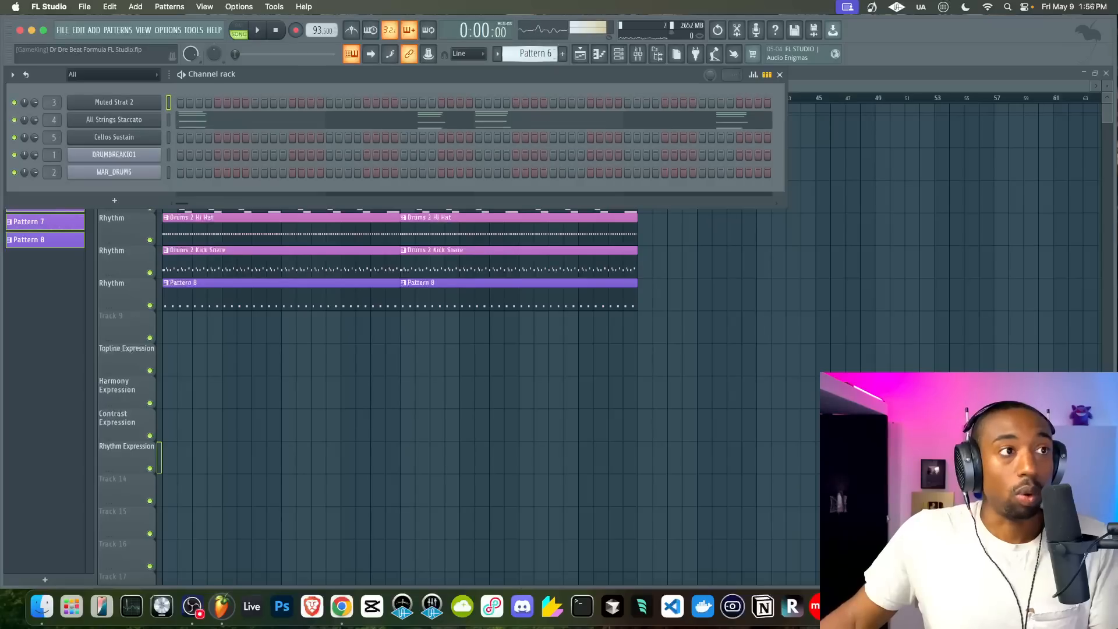
{"action": "scroll", "coordinate": [536, 53], "scroll_direction": "down", "scroll_amount": 3}
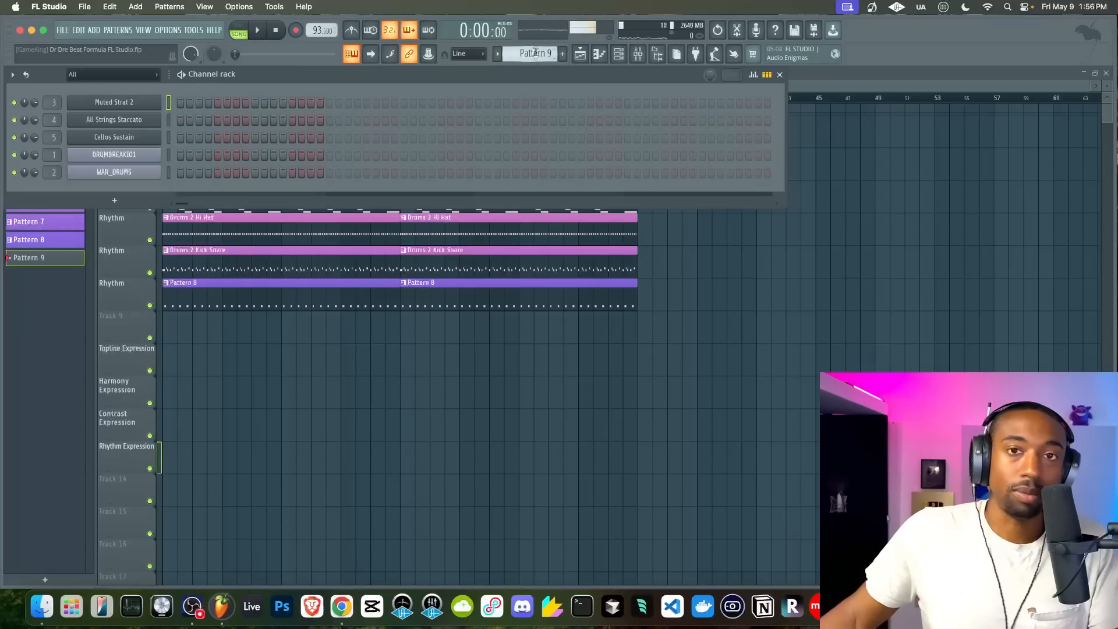
{"action": "left_click", "coordinate": [470, 335]}
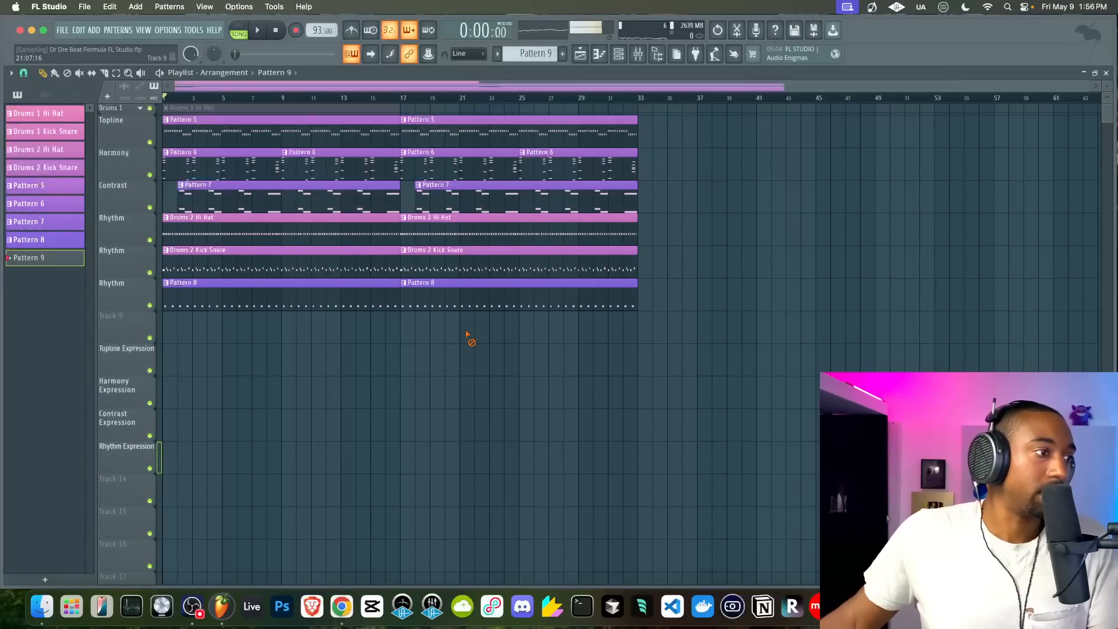
Add a new FLEX instrument channel below WAR_DRUMS
{"action": "left_click", "coordinate": [617, 55]}
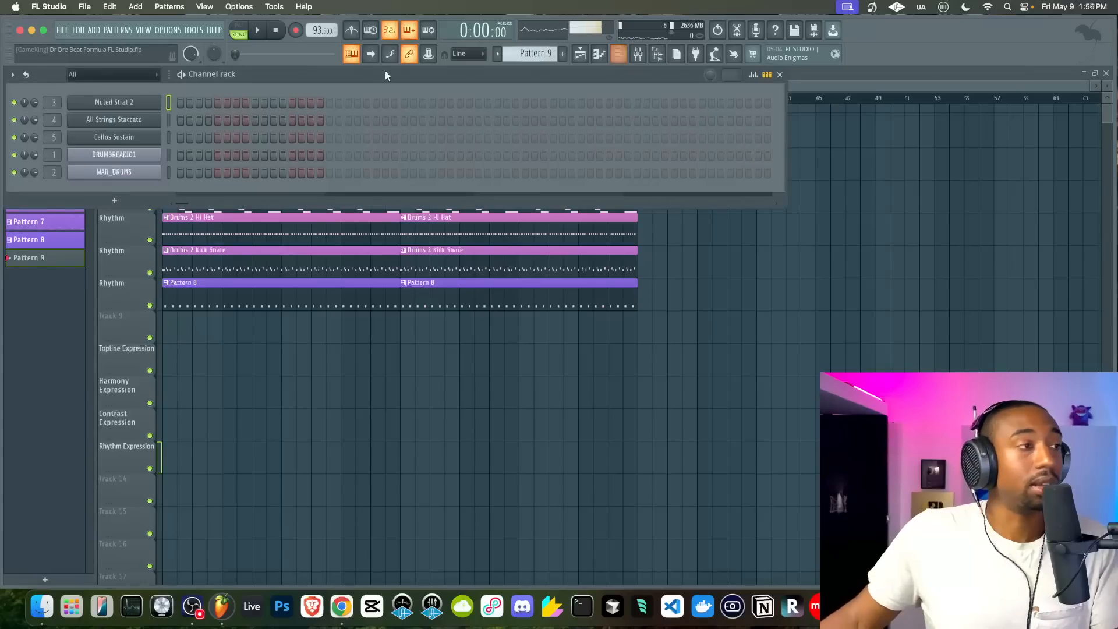
{"action": "left_click", "coordinate": [124, 201]}
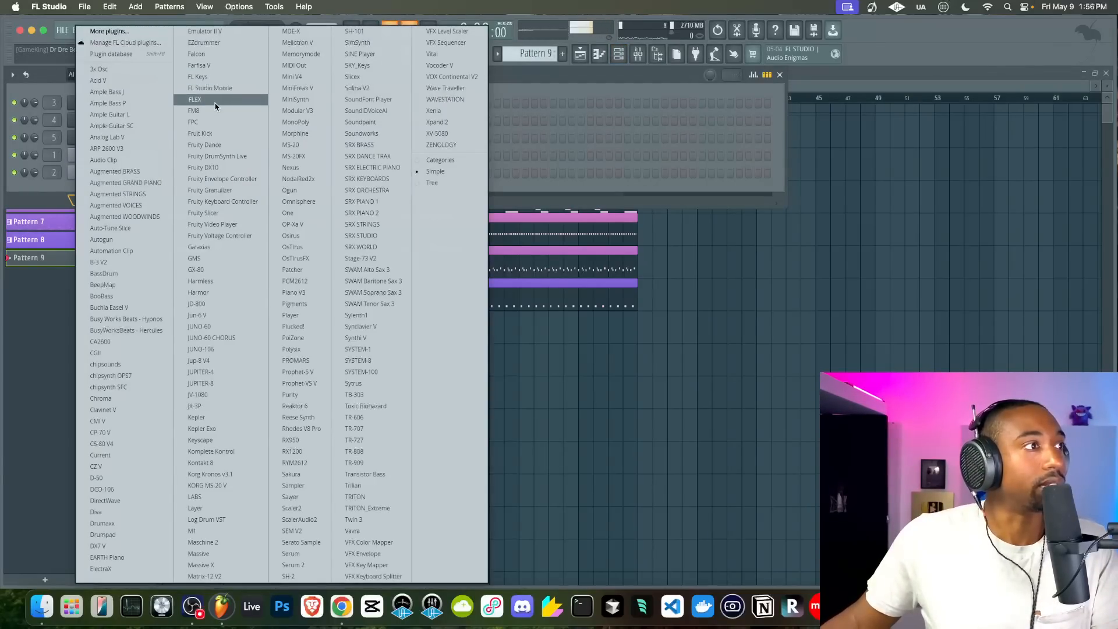
{"action": "left_click", "coordinate": [55, 197]}
{"action": "left_click", "coordinate": [115, 198]}
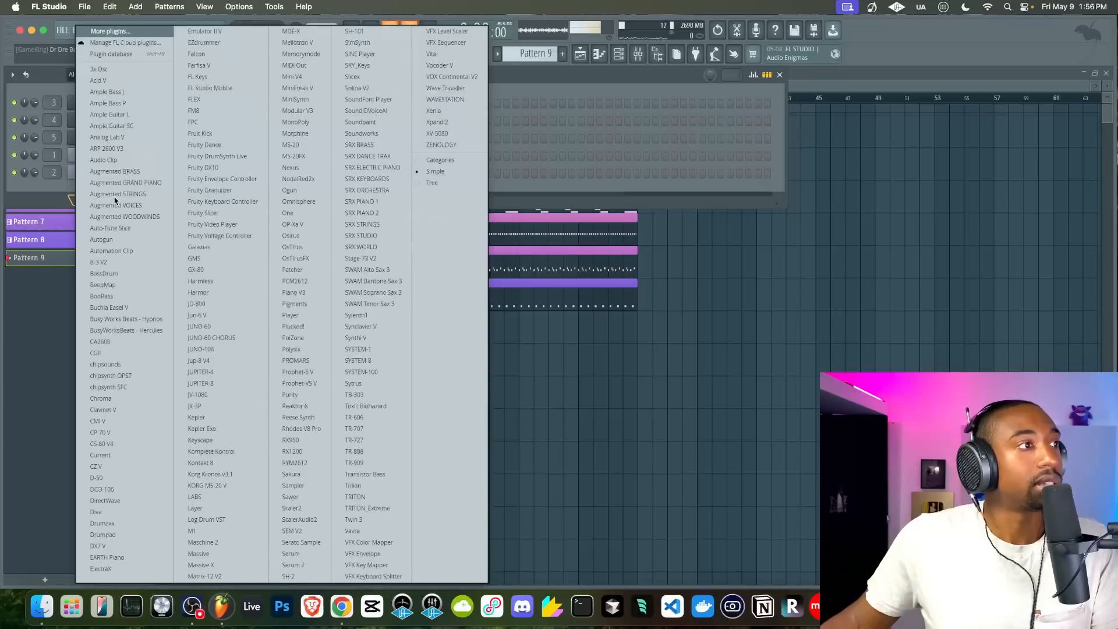
{"action": "left_click", "coordinate": [194, 100]}
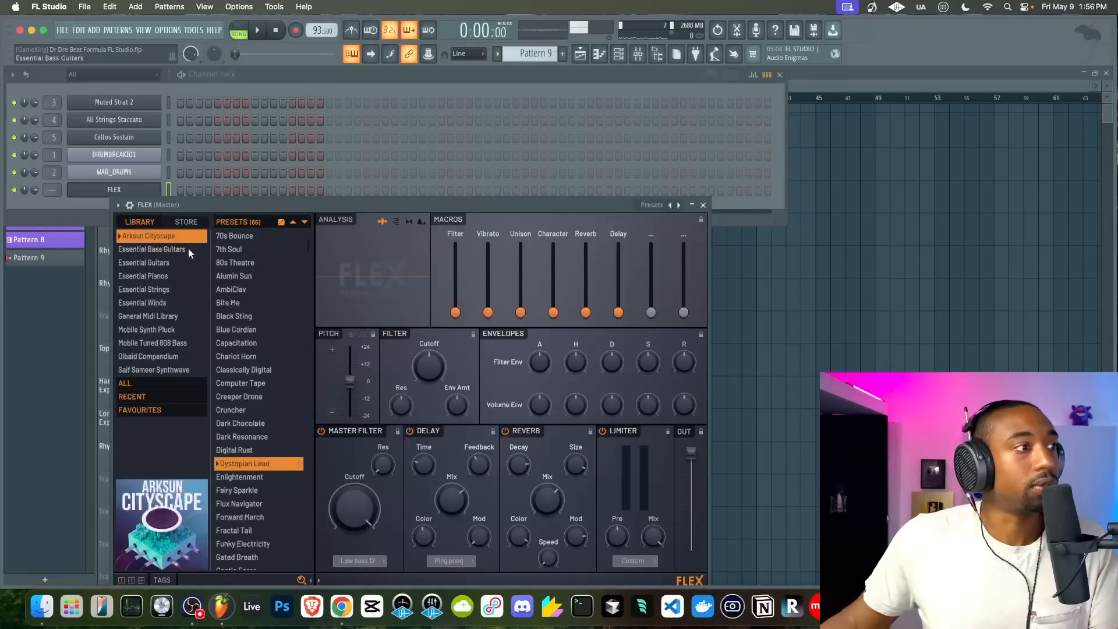
Load the Flutes Sustain preset from the Essential Winds pack in FLEX and turn off its reverb
{"action": "left_click", "coordinate": [170, 301]}
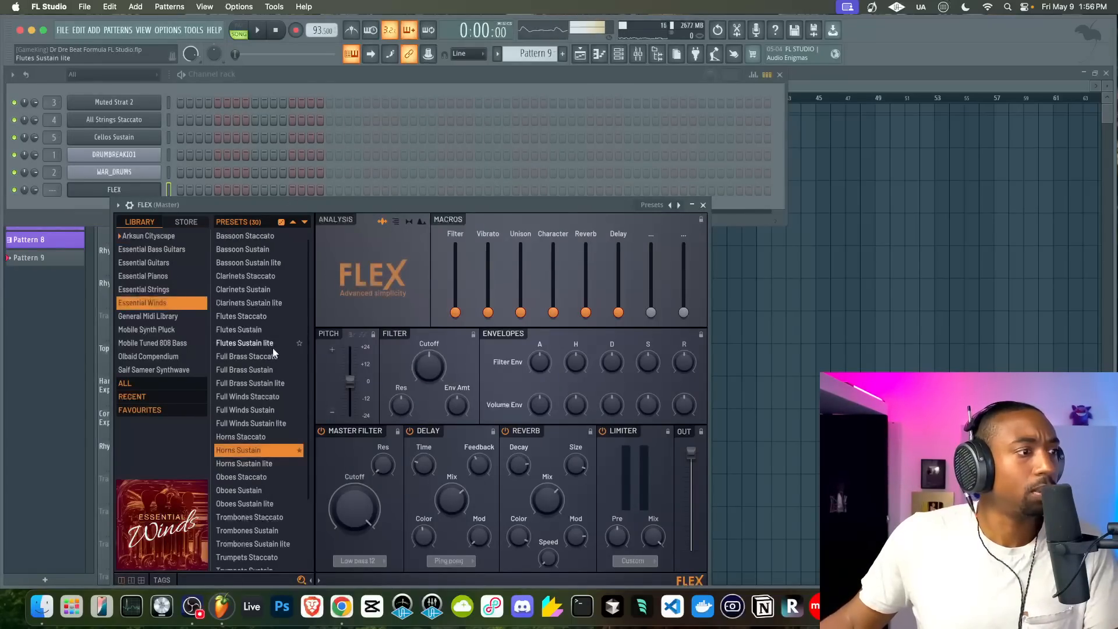
{"action": "left_click_drag", "start_coordinate": [284, 205], "coordinate": [282, 93]}
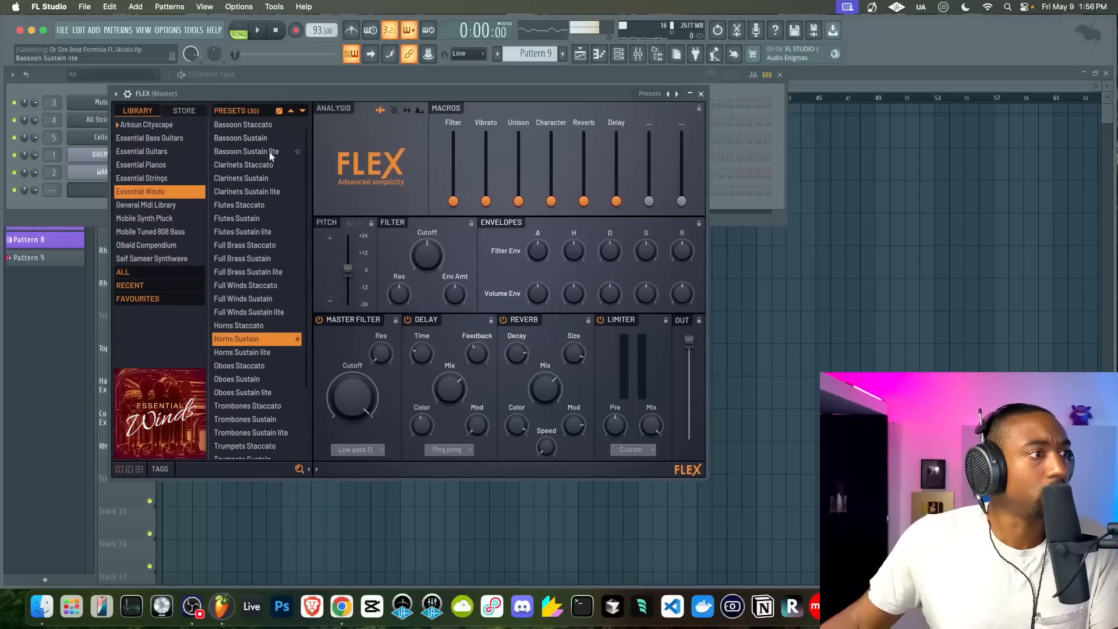
{"action": "scroll", "coordinate": [265, 196], "scroll_direction": "down", "scroll_amount": 1}
{"action": "left_click", "coordinate": [251, 203]}
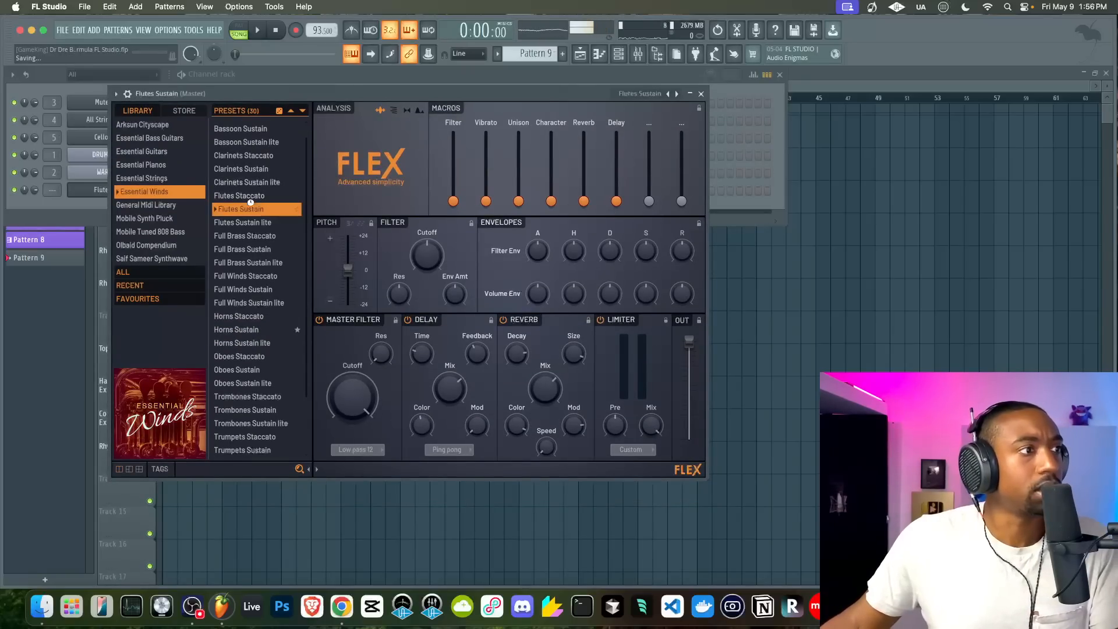
{"action": "left_click", "coordinate": [503, 320]}
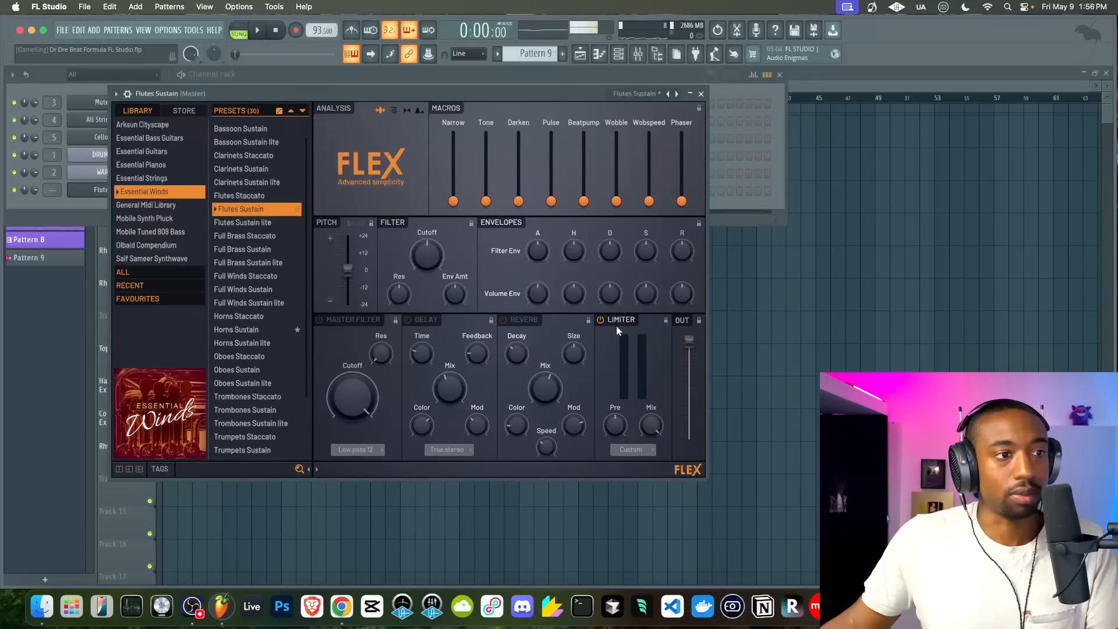
Route the Flutes Sustain channel to mixer track 6 and lower that track's volume while the arrangement plays
{"action": "left_click", "coordinate": [701, 93]}
{"action": "key", "text": "space"}
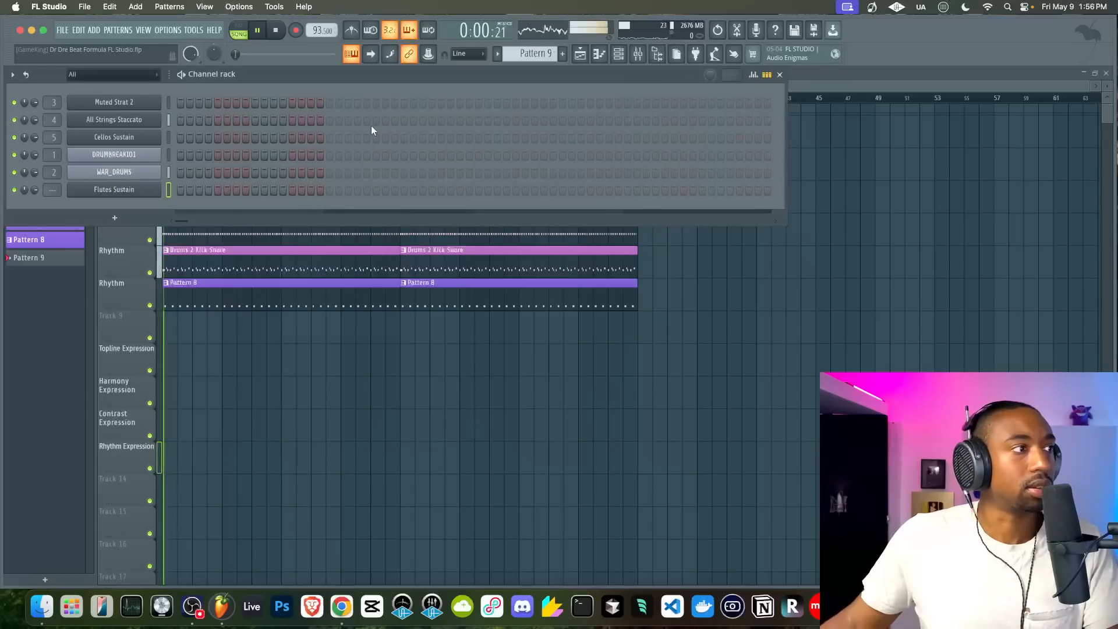
{"action": "key", "text": "F9"}
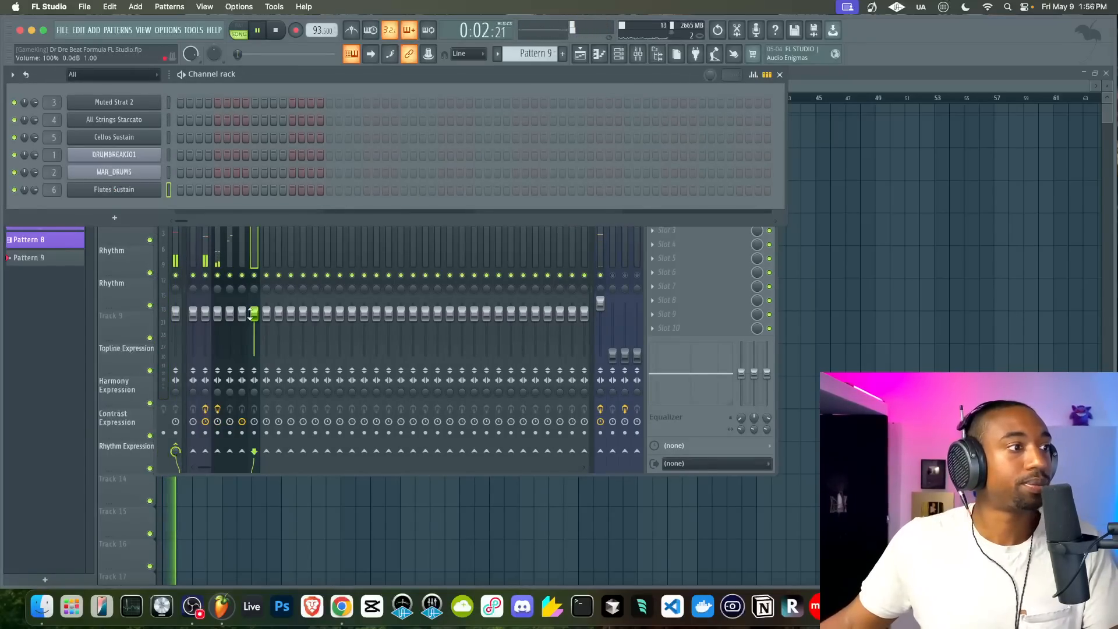
{"action": "left_click_drag", "start_coordinate": [254, 314], "coordinate": [254, 330]}
{"action": "right_click", "coordinate": [868, 330]}
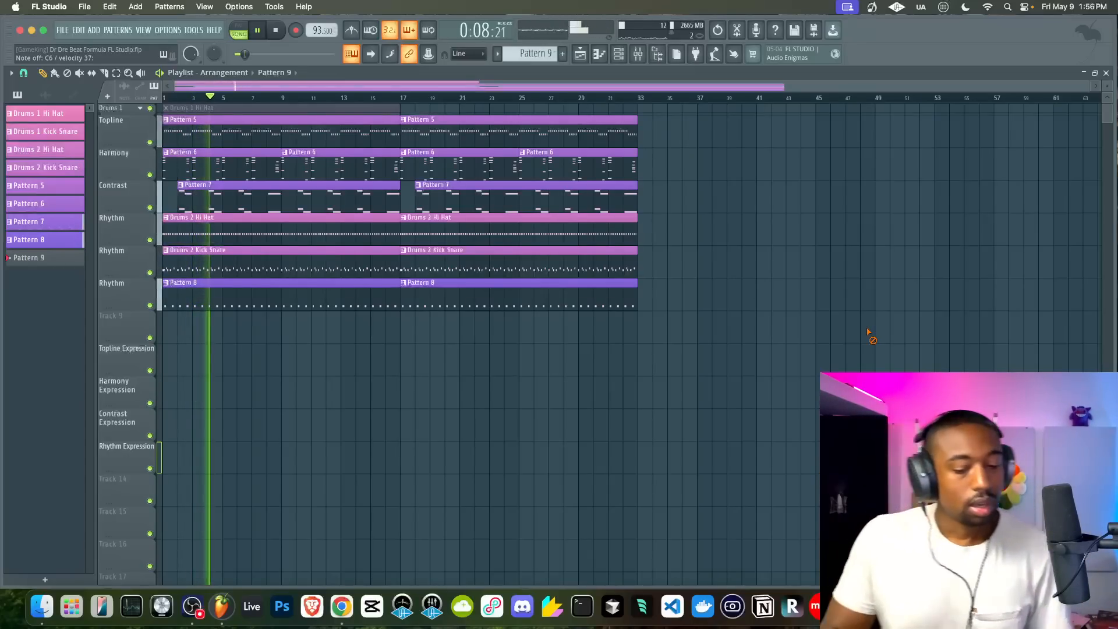
Restart the arrangement and rehearse a flute part over it, stopping the playback at the end
{"action": "key", "text": "space"}
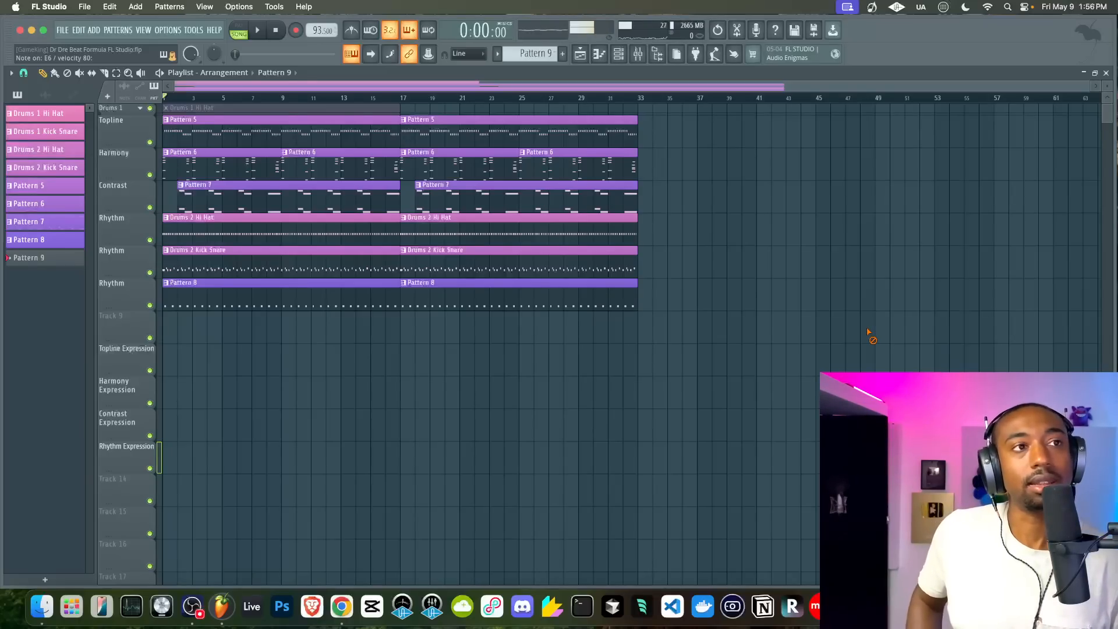
{"action": "key", "text": "space"}
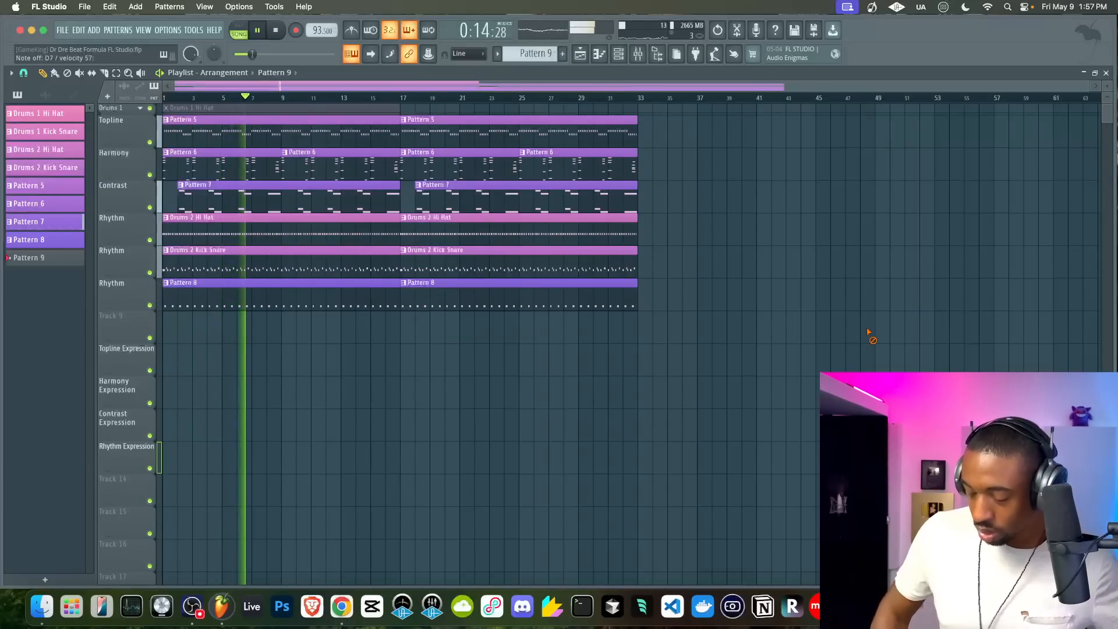
{"action": "key", "text": "space"}
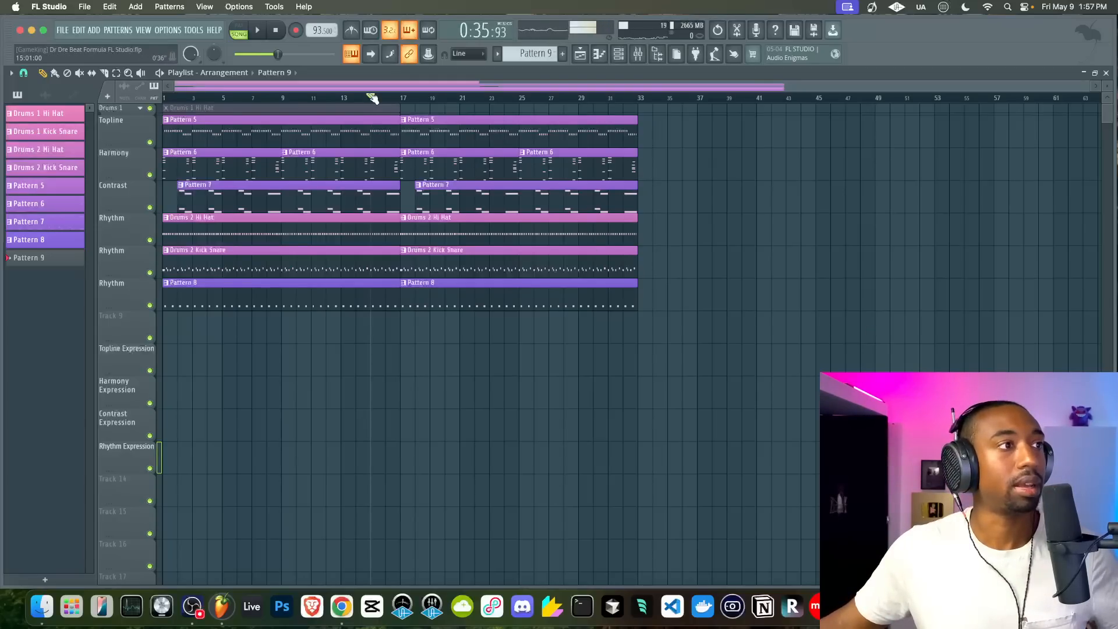
Record a flute part into Pattern 9 over the second half of the arrangement and move its clip to the Topline Expression track
{"action": "left_click", "coordinate": [621, 60]}
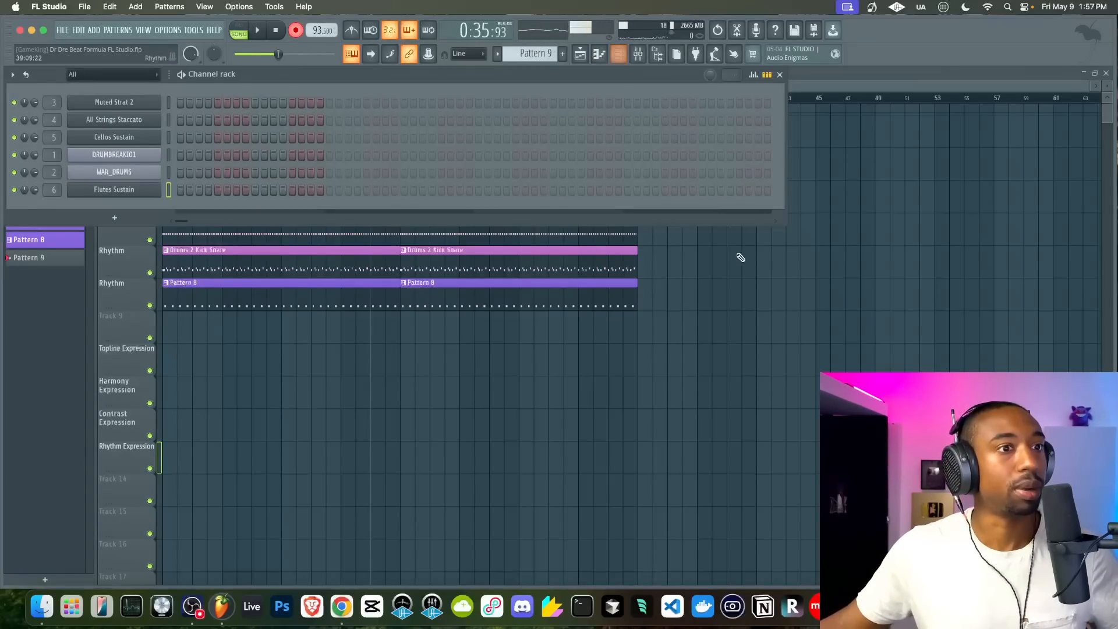
{"action": "left_click", "coordinate": [739, 260]}
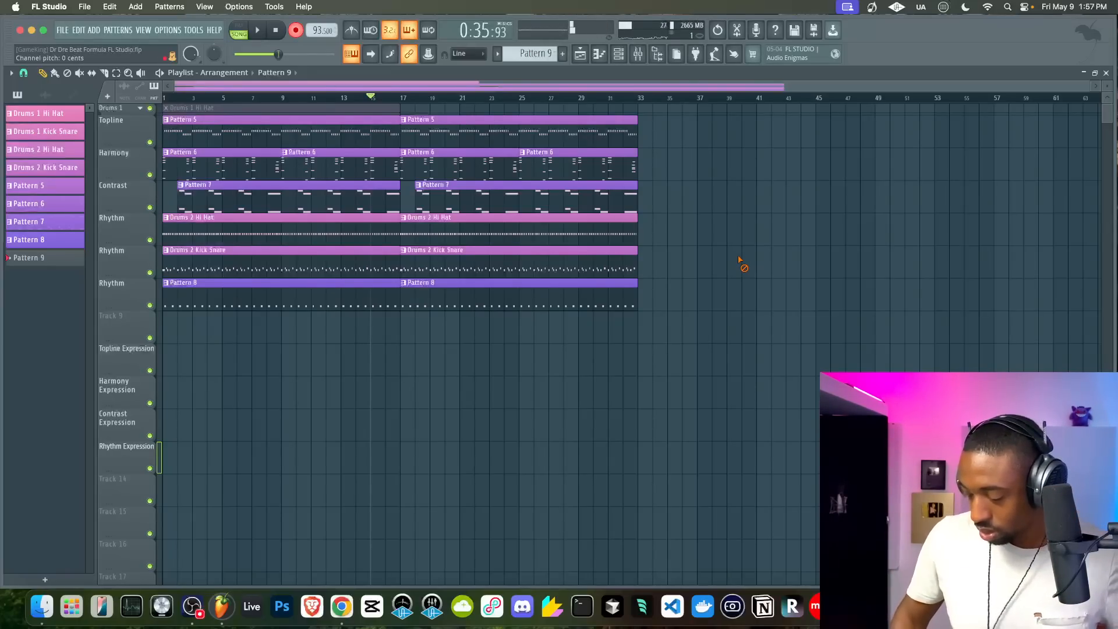
{"action": "key", "text": "space"}
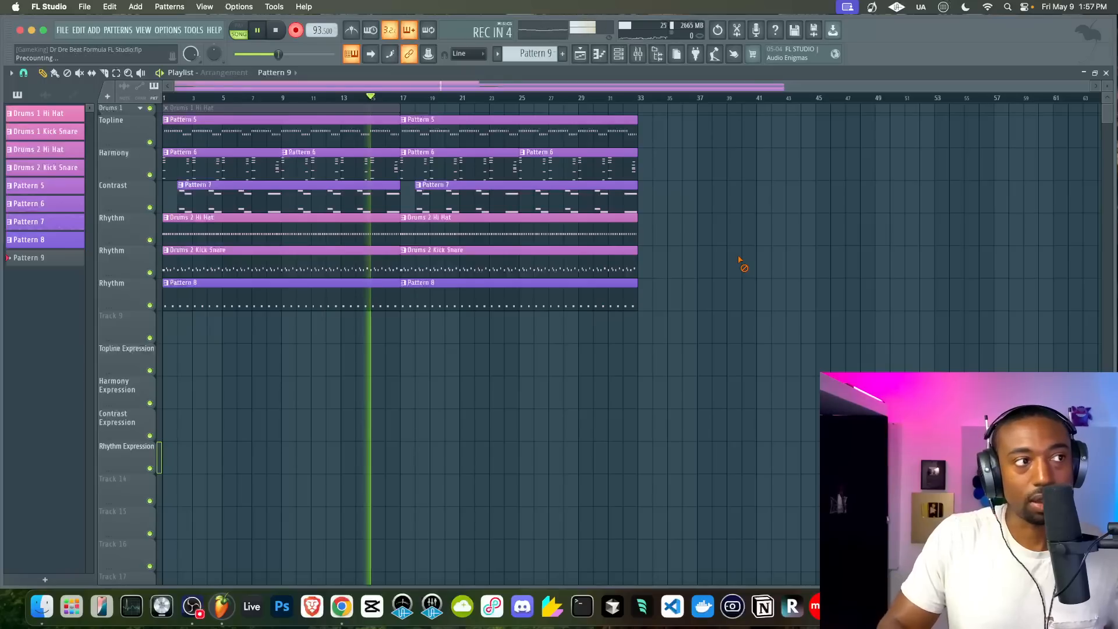
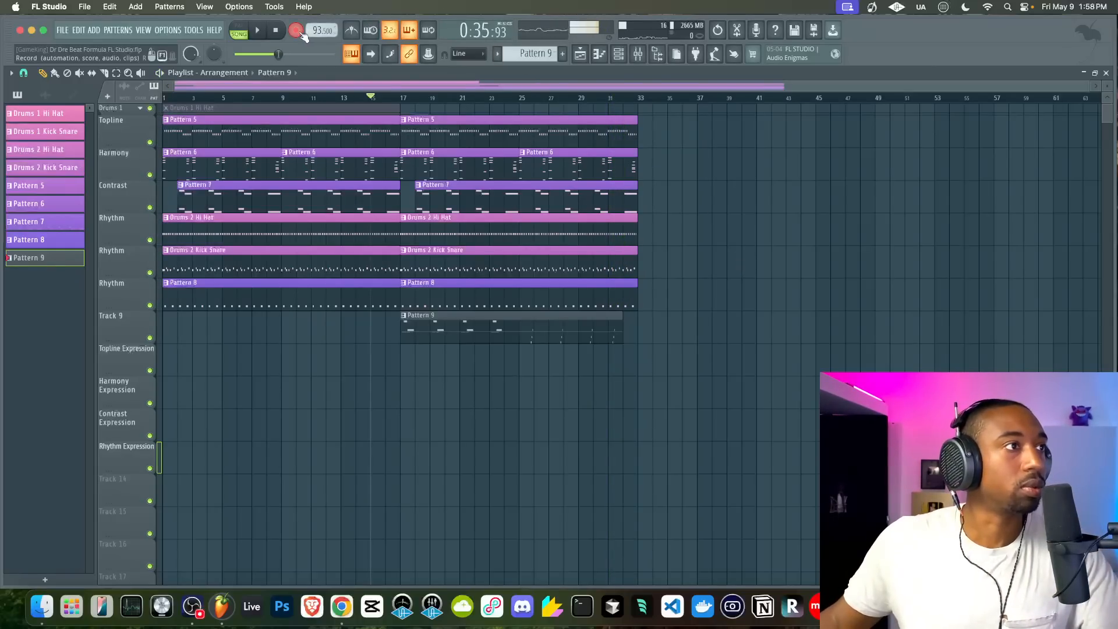
{"action": "left_click", "coordinate": [457, 328]}
{"action": "left_click_drag", "start_coordinate": [457, 325], "coordinate": [442, 394]}
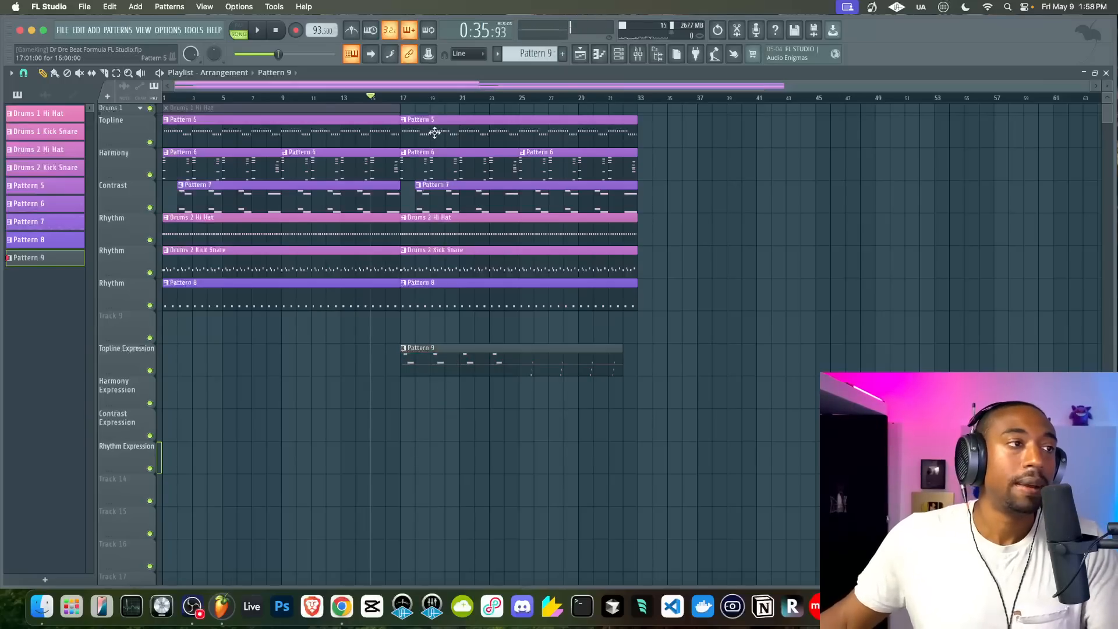
Set the playback start to bar 16 and listen to the recorded flute clip with the arrangement
{"action": "left_click", "coordinate": [386, 97]}
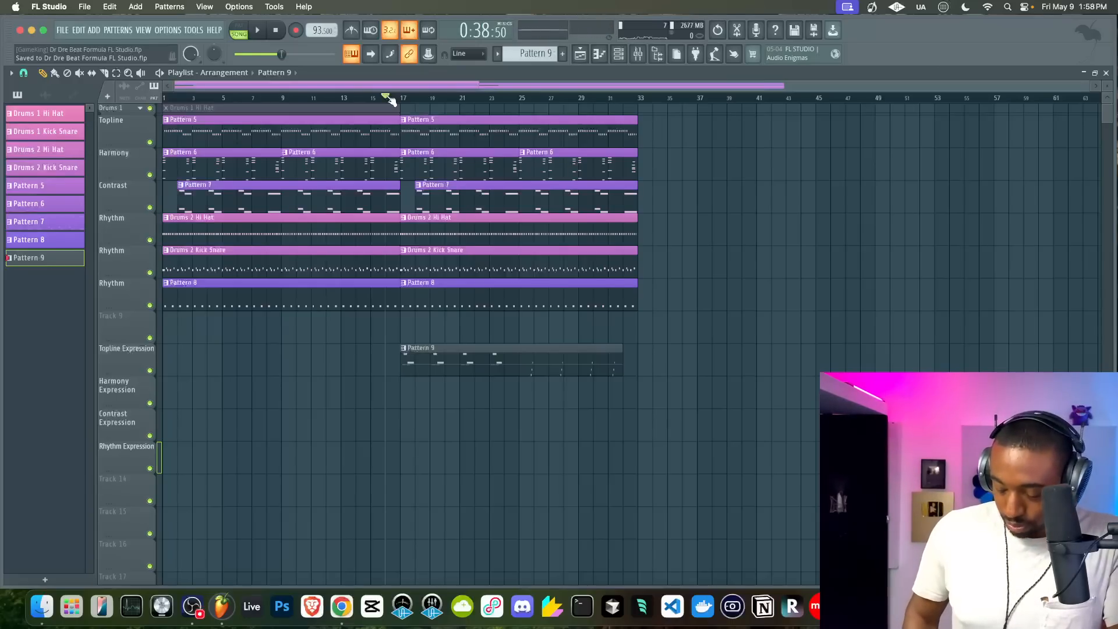
{"action": "key", "text": "space"}
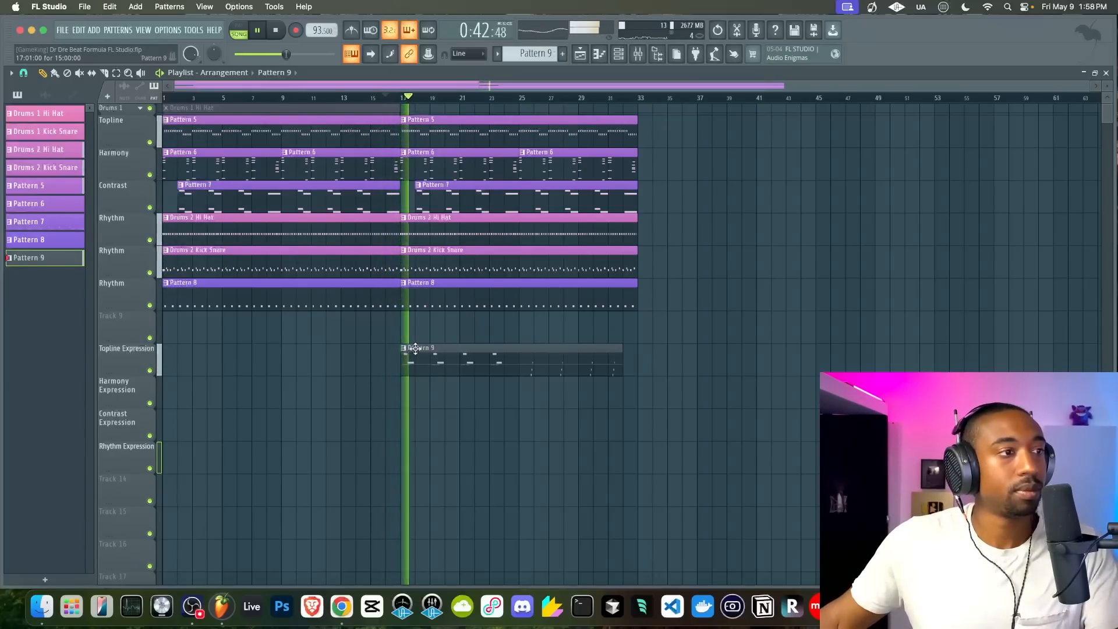
{"action": "key", "text": "space"}
Create the new empty Pattern 10 and add a Sawer instrument channel below Flutes Sustain
{"action": "left_click", "coordinate": [619, 55]}
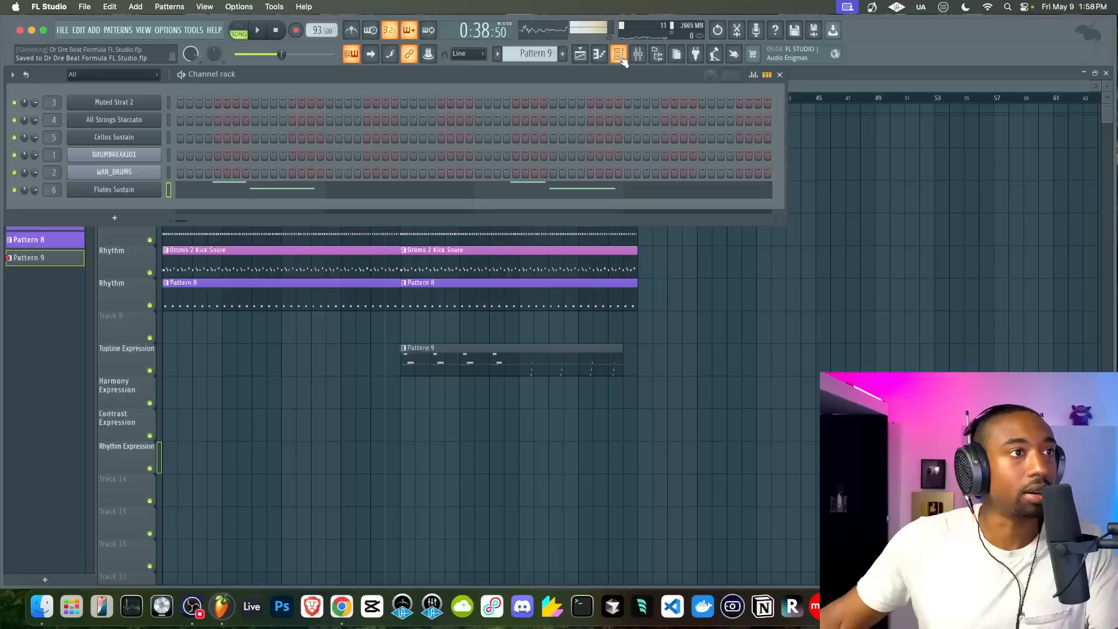
{"action": "key", "text": "F4"}
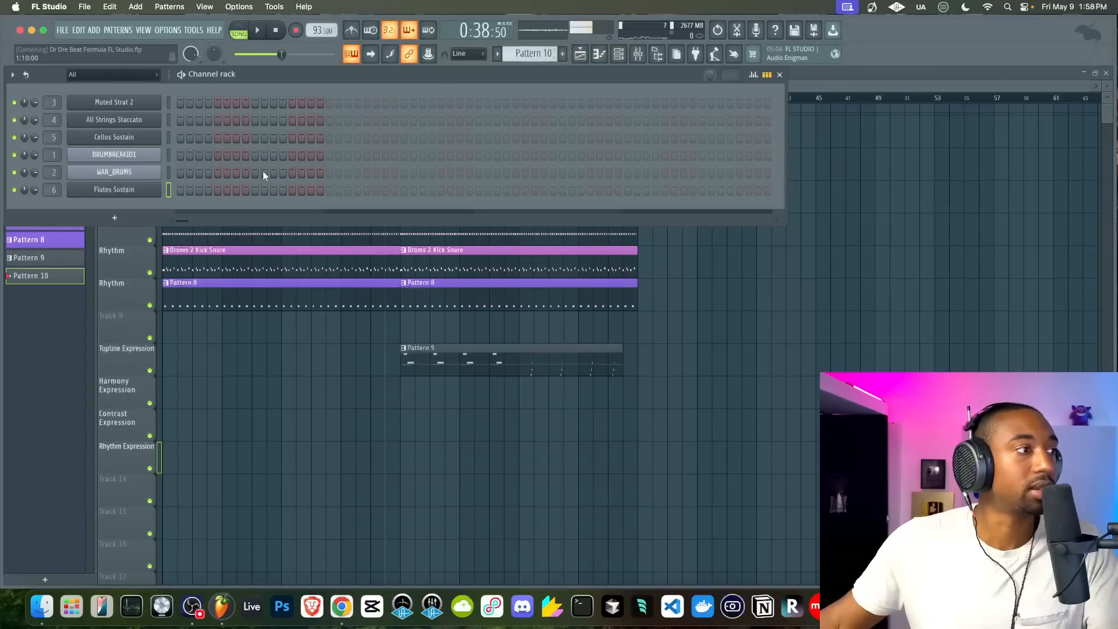
{"action": "left_click", "coordinate": [138, 217]}
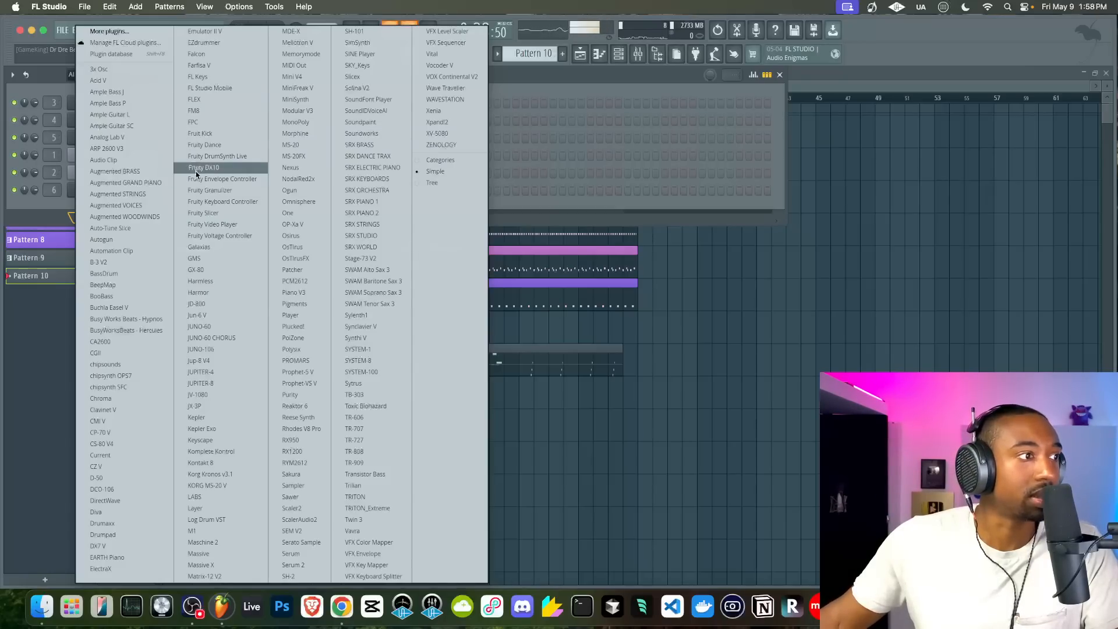
{"action": "left_click", "coordinate": [306, 498]}
Try the FG Analog Funk preset from the Leads category in Sawer and show the synth's effects section
{"action": "left_click", "coordinate": [475, 99]}
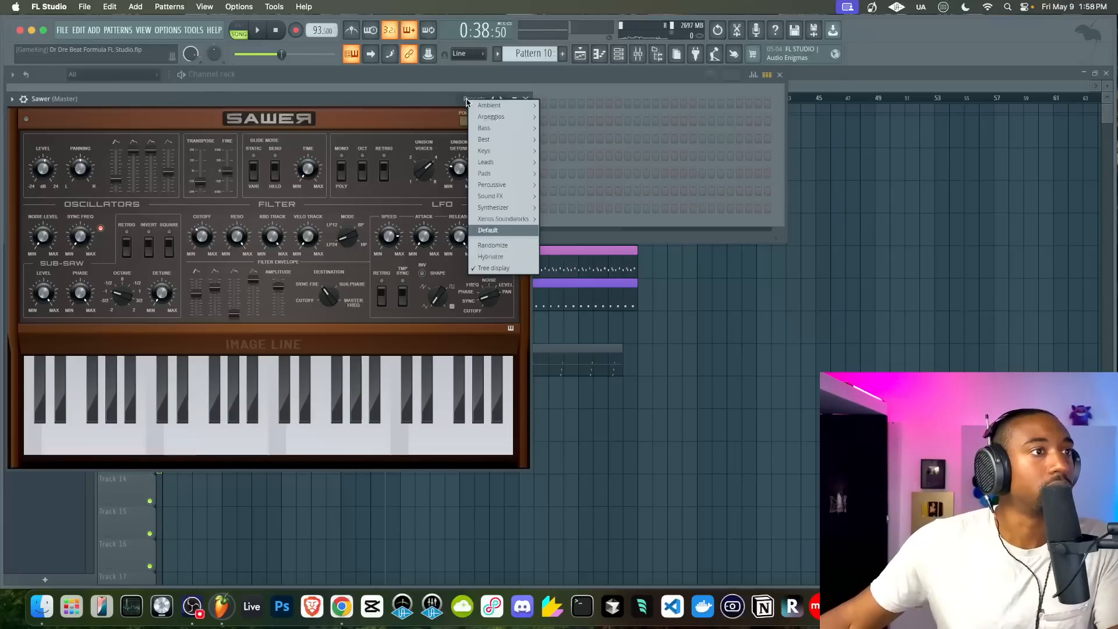
{"action": "mouse_move", "coordinate": [495, 151]}
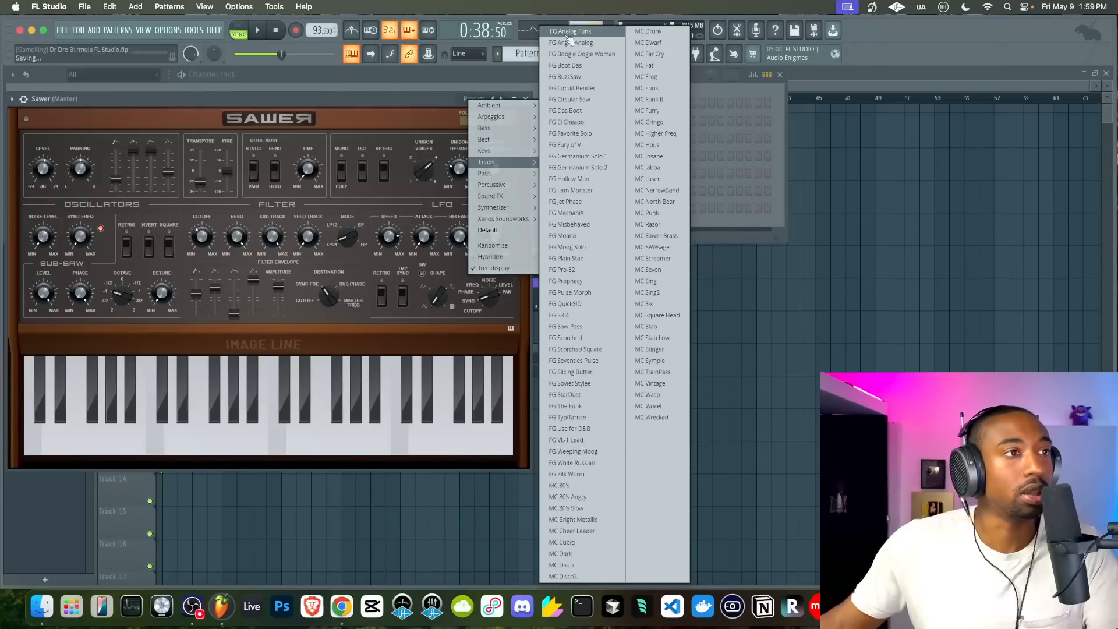
{"action": "left_click", "coordinate": [568, 33]}
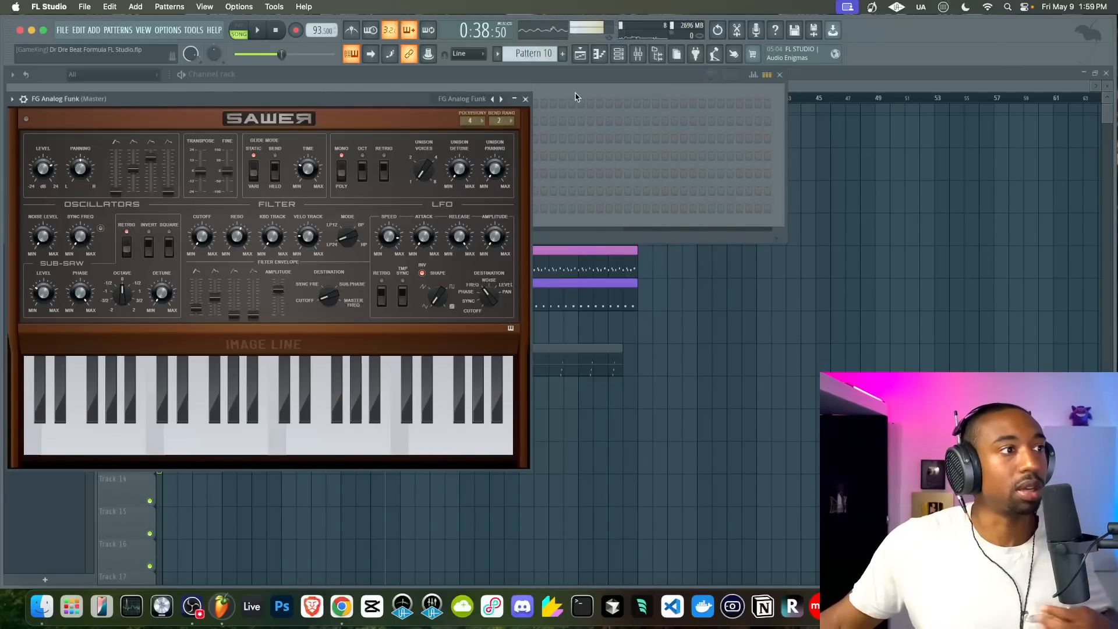
{"action": "left_click", "coordinate": [276, 345]}
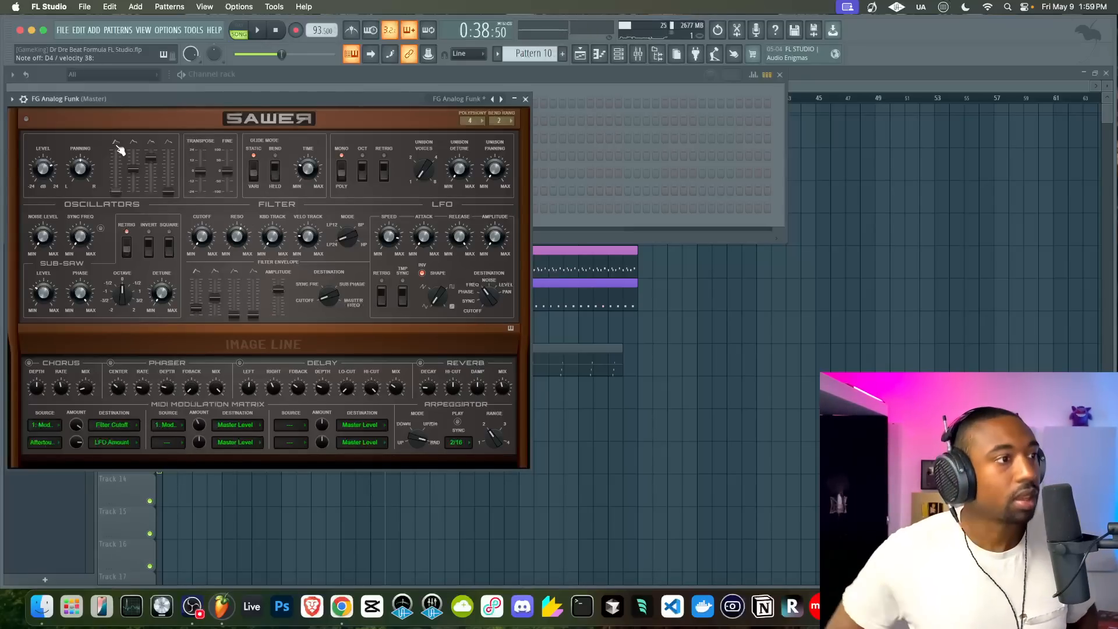
Audition the FG Circus Freak keys preset over the playing arrangement and switch Sawer to the FG Clean Air preset
{"action": "left_click", "coordinate": [459, 101]}
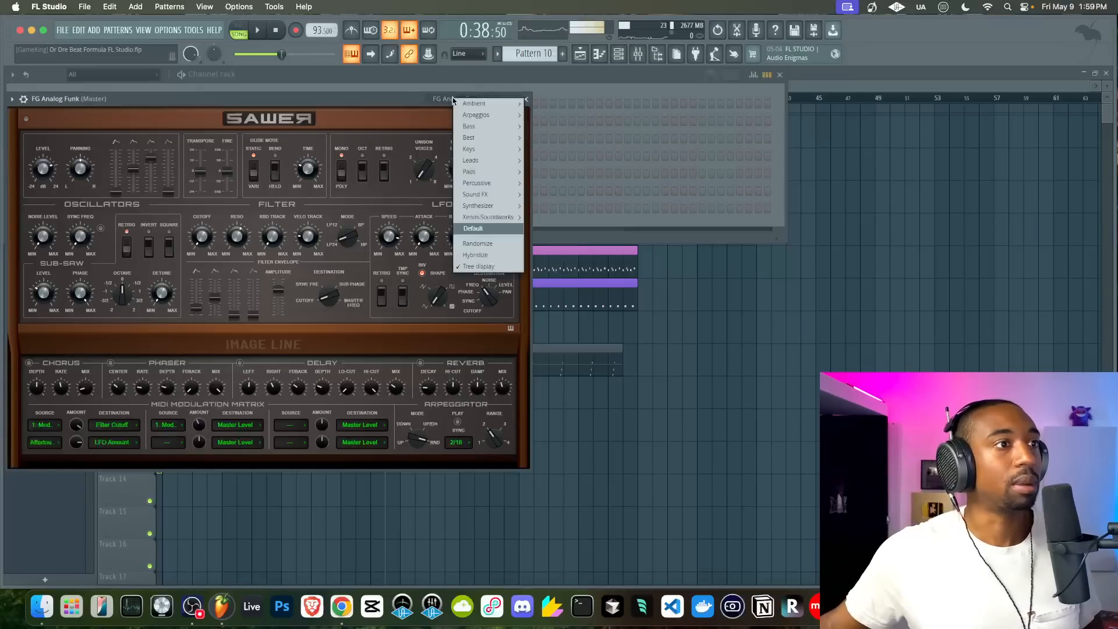
{"action": "mouse_move", "coordinate": [486, 156]}
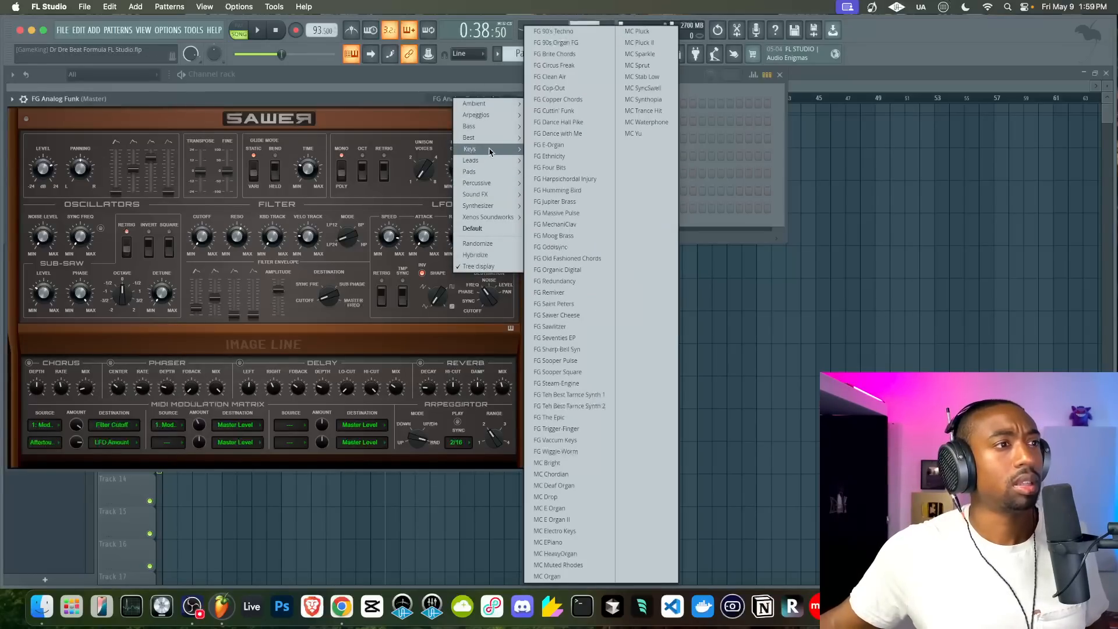
{"action": "left_click", "coordinate": [578, 65]}
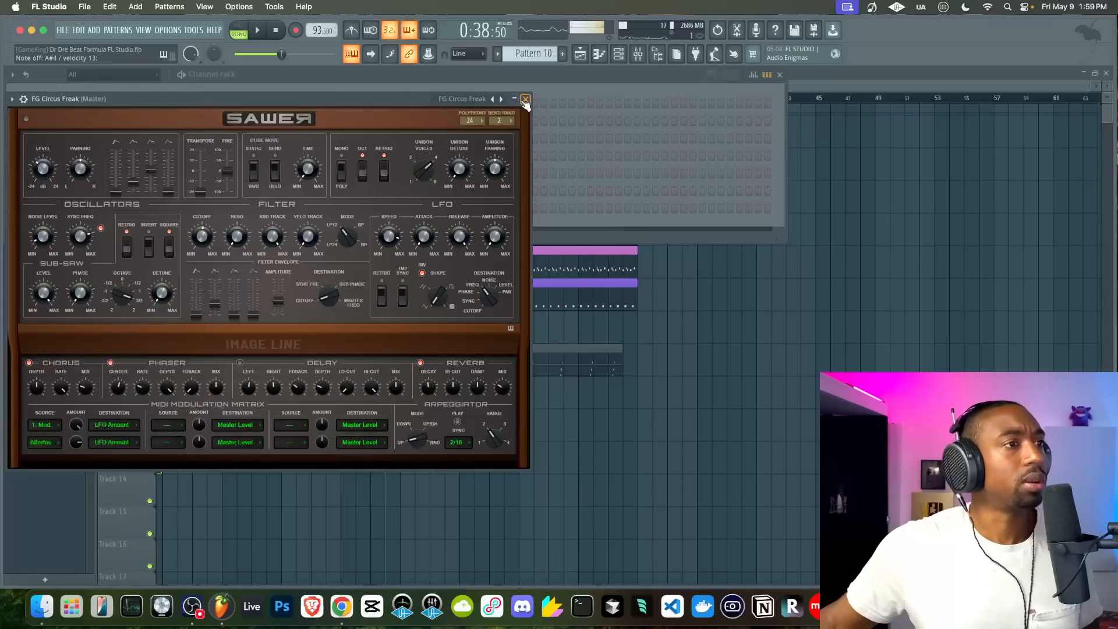
{"action": "left_click", "coordinate": [265, 34]}
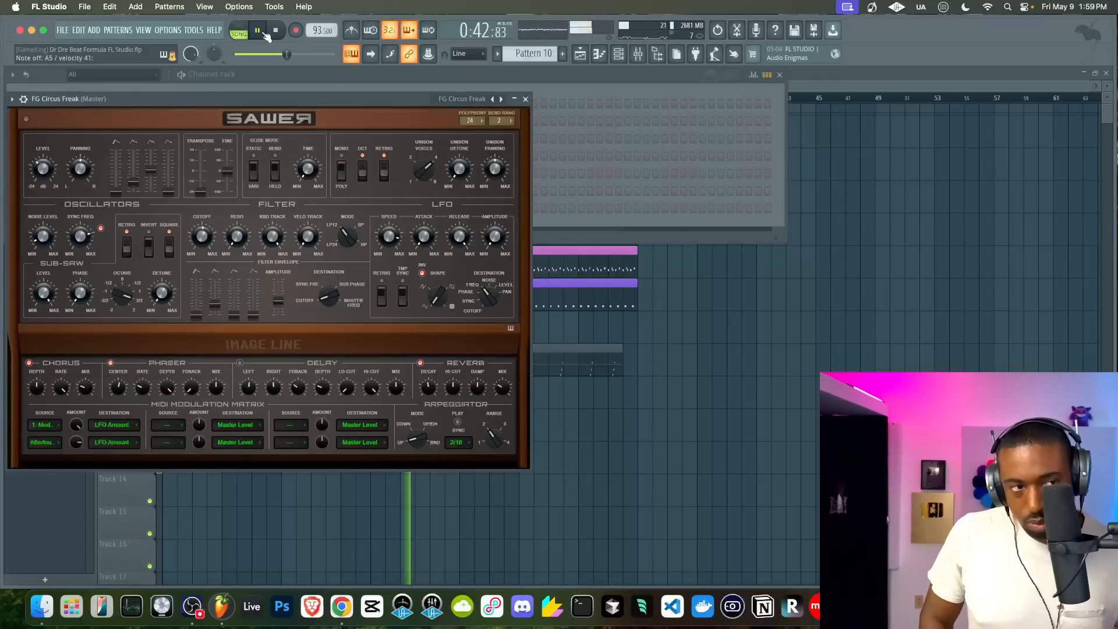
{"action": "left_click", "coordinate": [501, 99]}
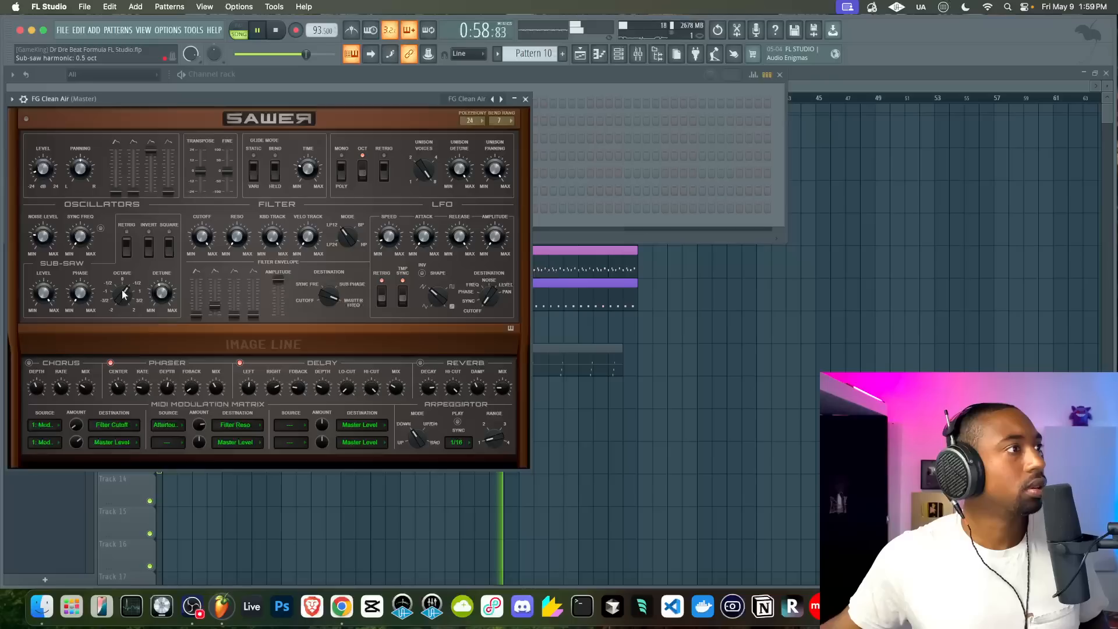
Adjust the sub-saw octave of the FG Clean Air sound, stop the playback and close Sawer
{"action": "left_click_drag", "start_coordinate": [123, 292], "coordinate": [122, 303]}
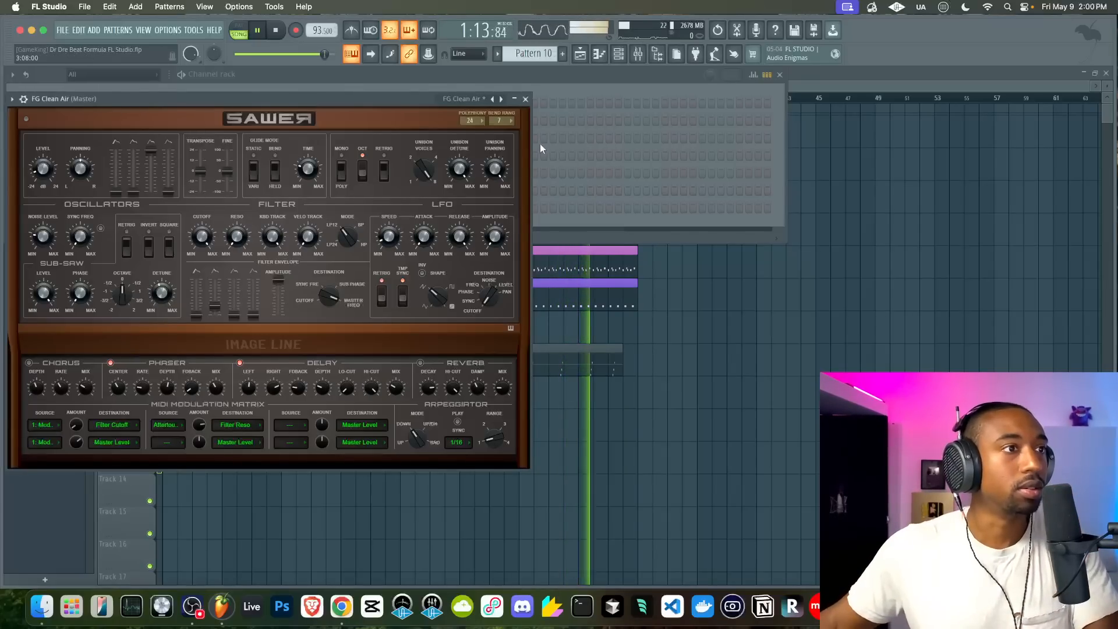
{"action": "key", "text": "space"}
{"action": "left_click", "coordinate": [525, 102]}
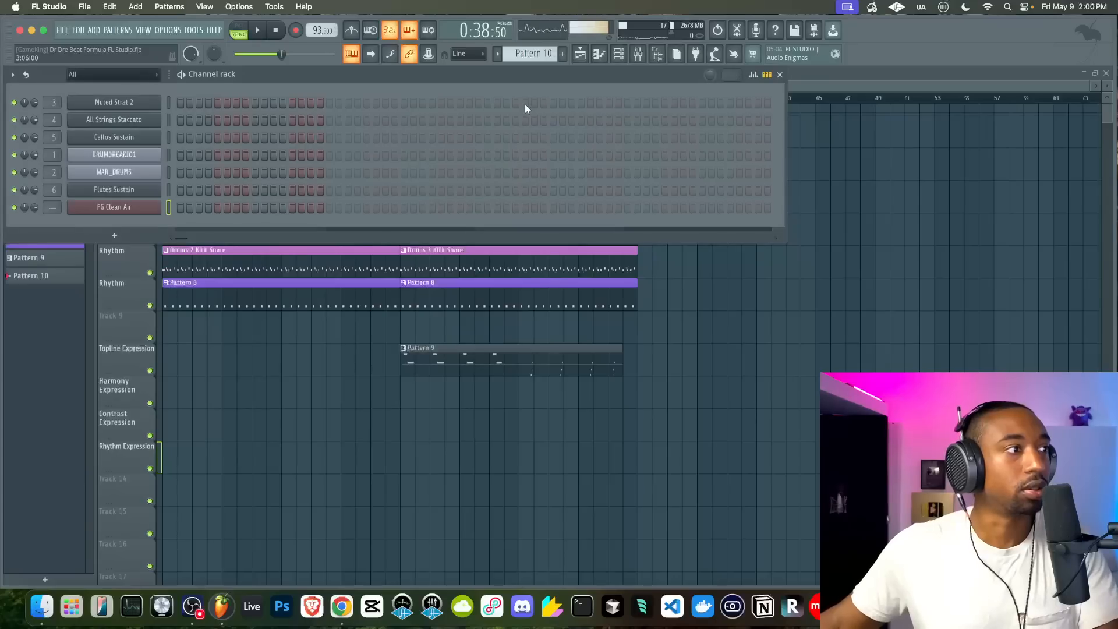
Route the FG Clean Air channel to mixer track 7 and arm recording
{"action": "key", "text": "F9"}
{"action": "left_click", "coordinate": [955, 393]}
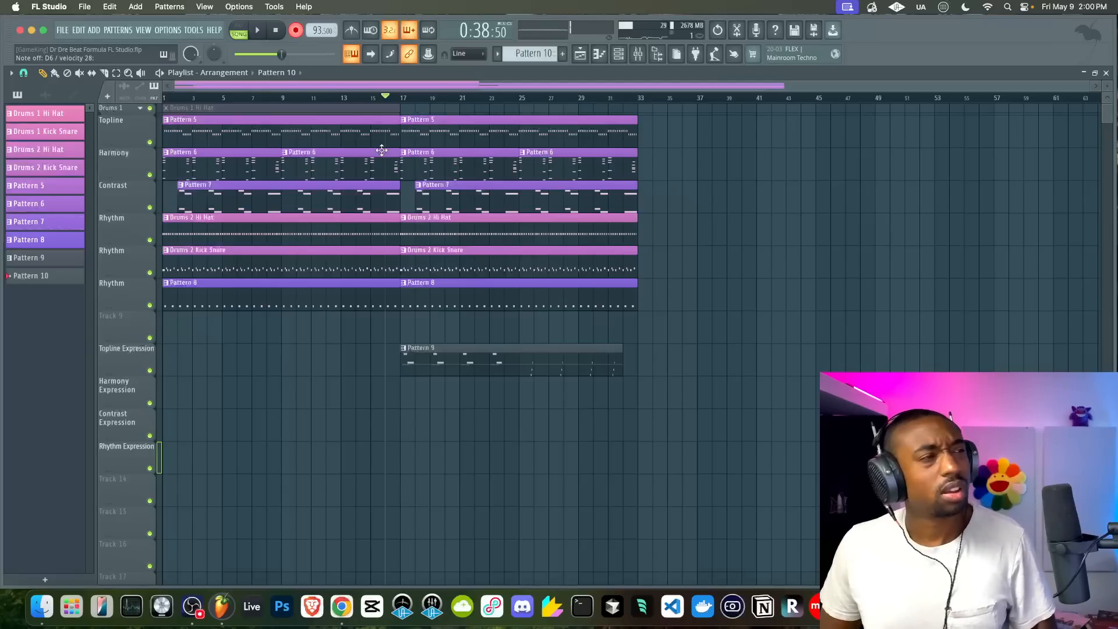
{"action": "left_click", "coordinate": [259, 30]}
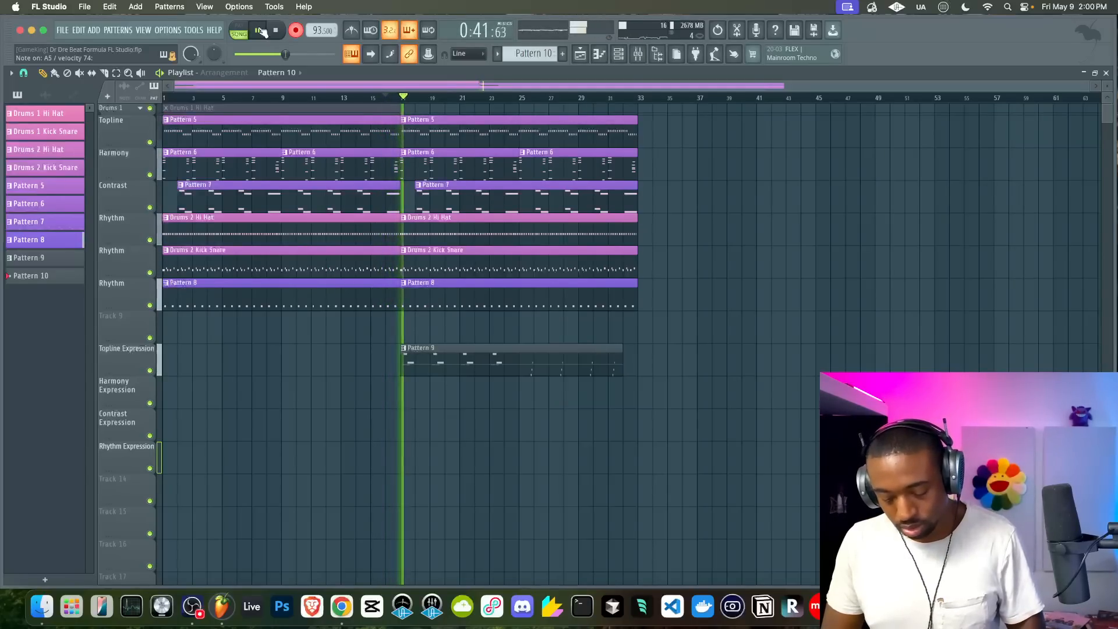
{"action": "key", "text": "space"}
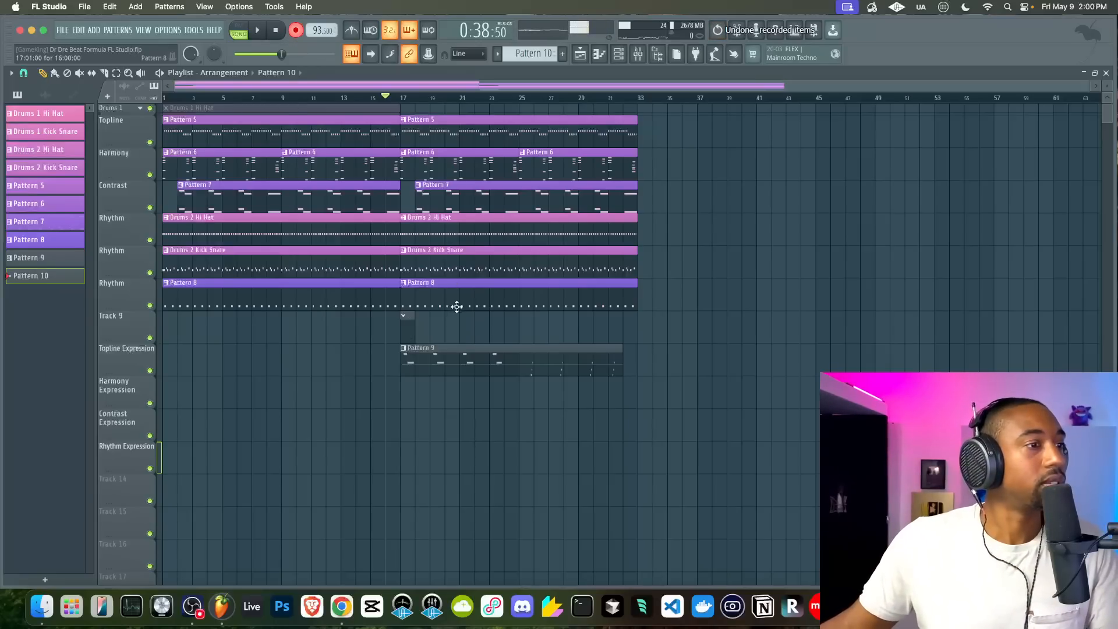
{"action": "left_click", "coordinate": [606, 50]}
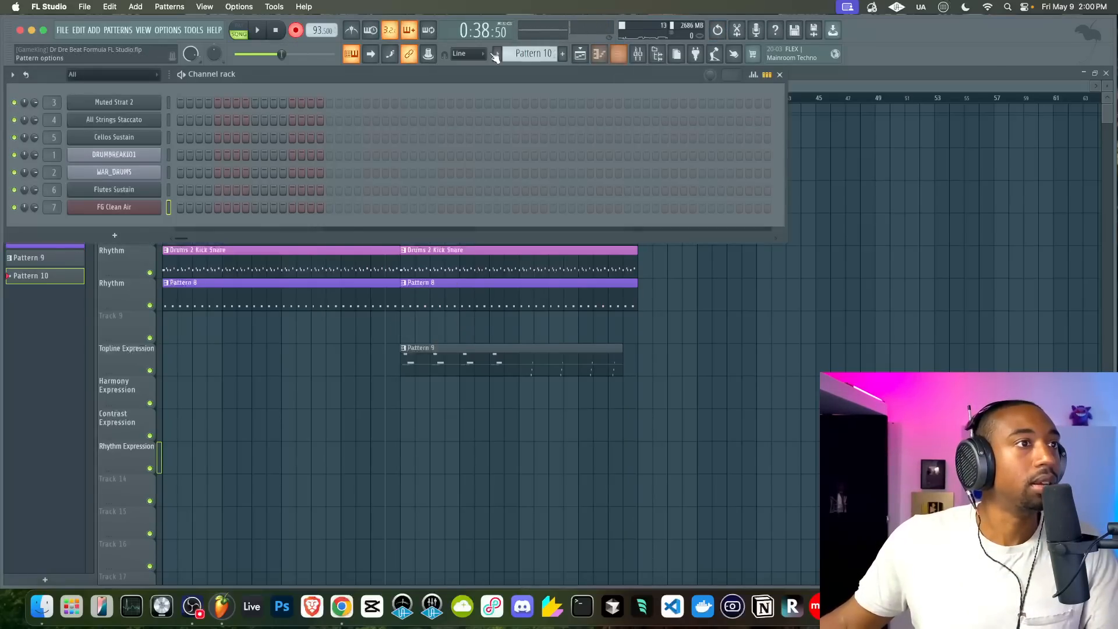
Record an FG Clean Air part into Pattern 10 from bar 17 to about bar 24 of the arrangement
{"action": "key", "text": "space"}
{"action": "right_click", "coordinate": [303, 372]}
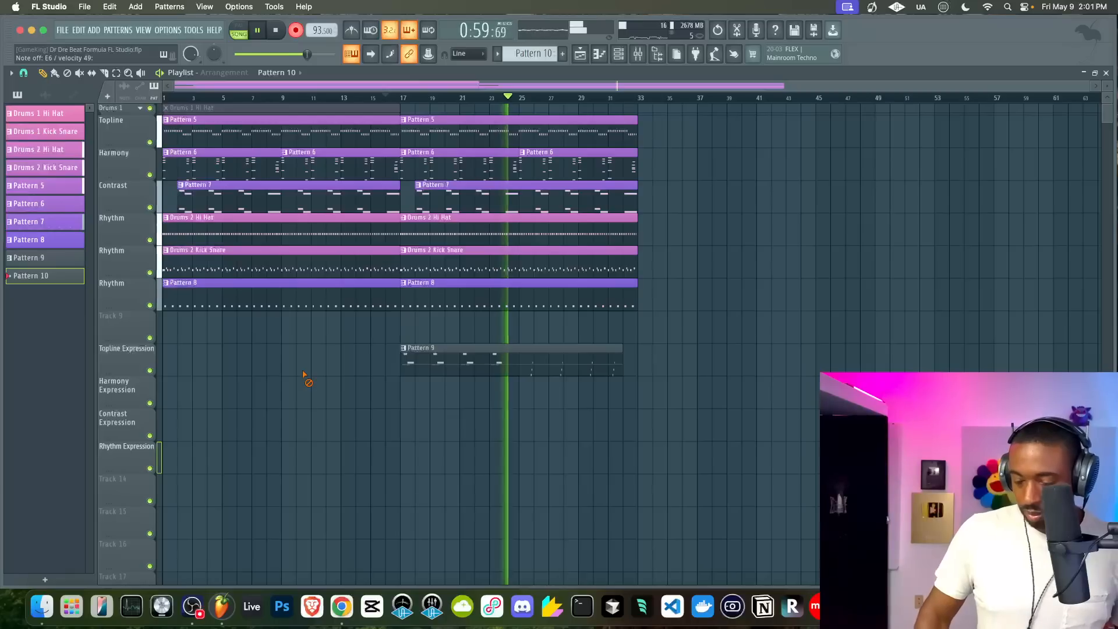
{"action": "left_click", "coordinate": [276, 30]}
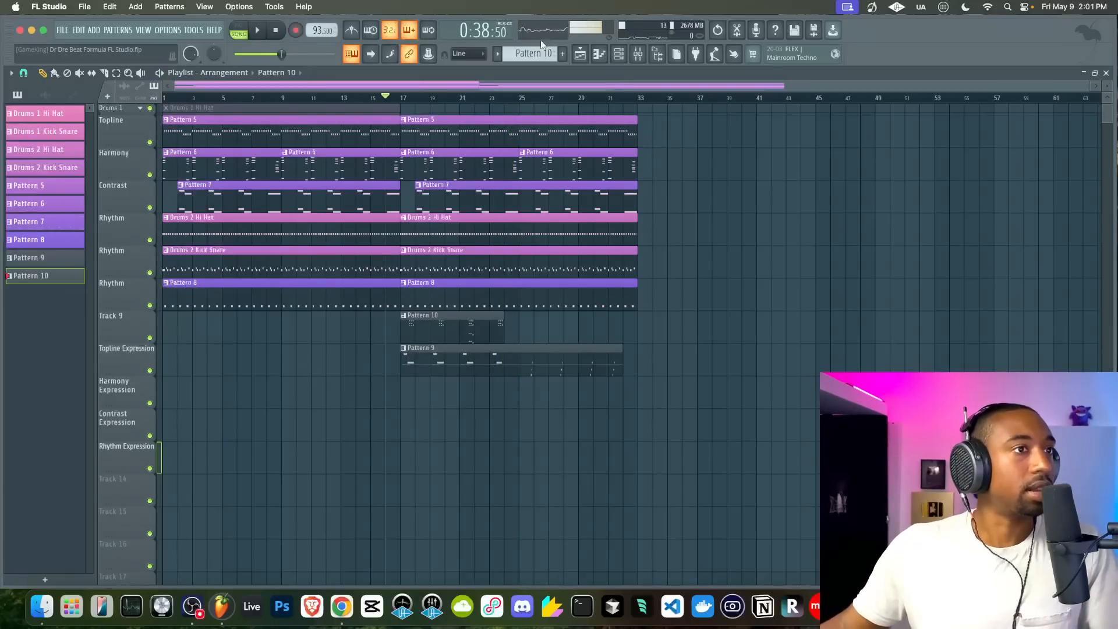
Add another FLEX instrument channel below FG Clean Air while the arrangement plays
{"action": "key", "text": "F6"}
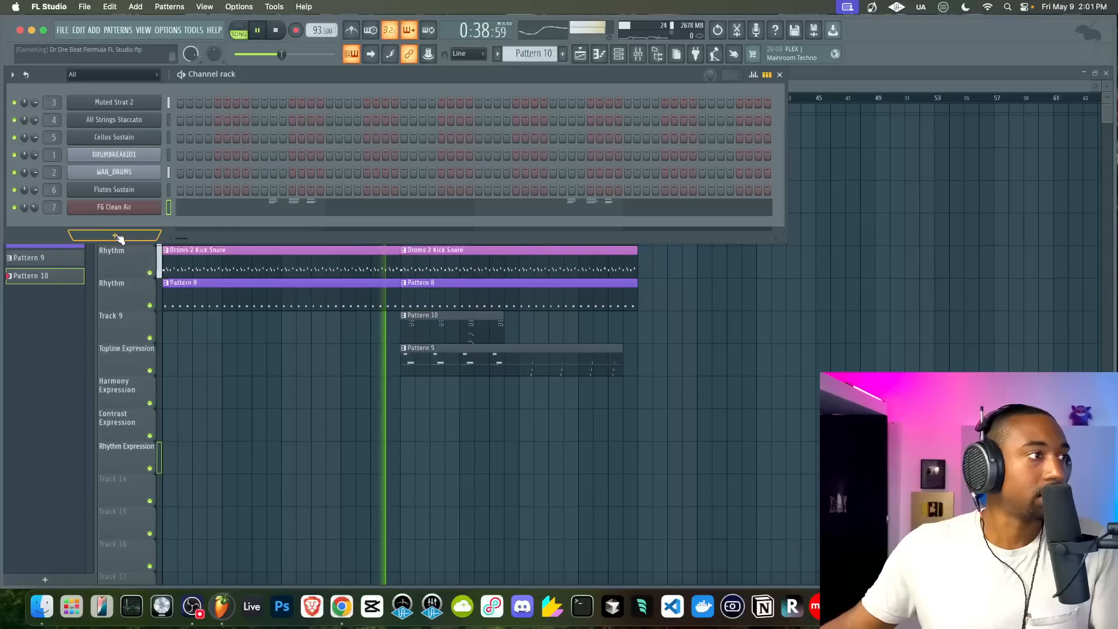
{"action": "left_click", "coordinate": [116, 235]}
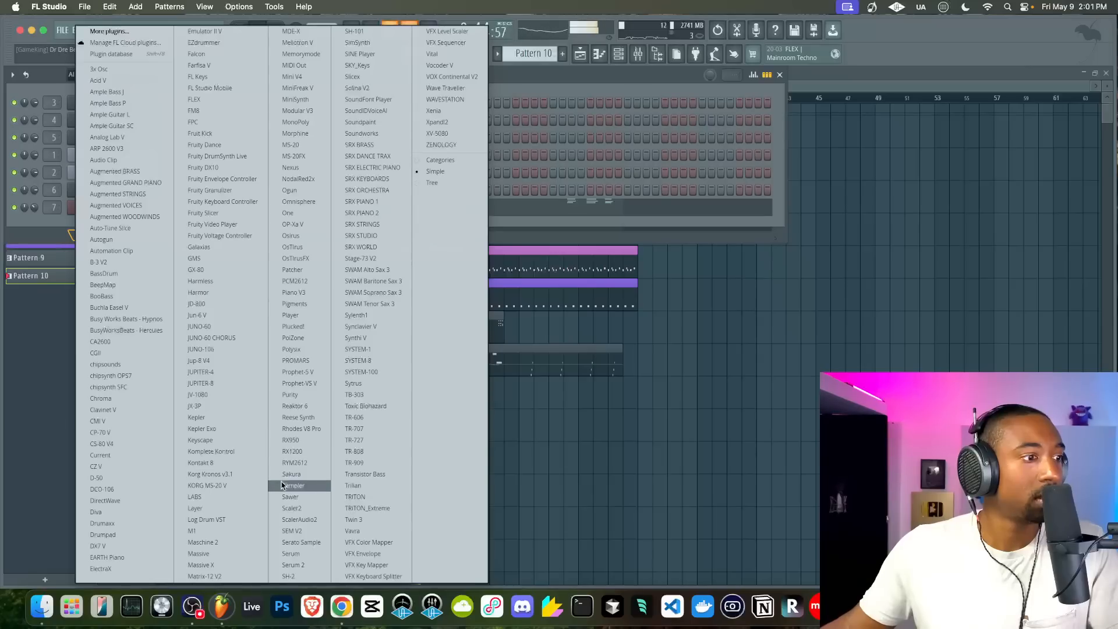
{"action": "left_click", "coordinate": [541, 92]}
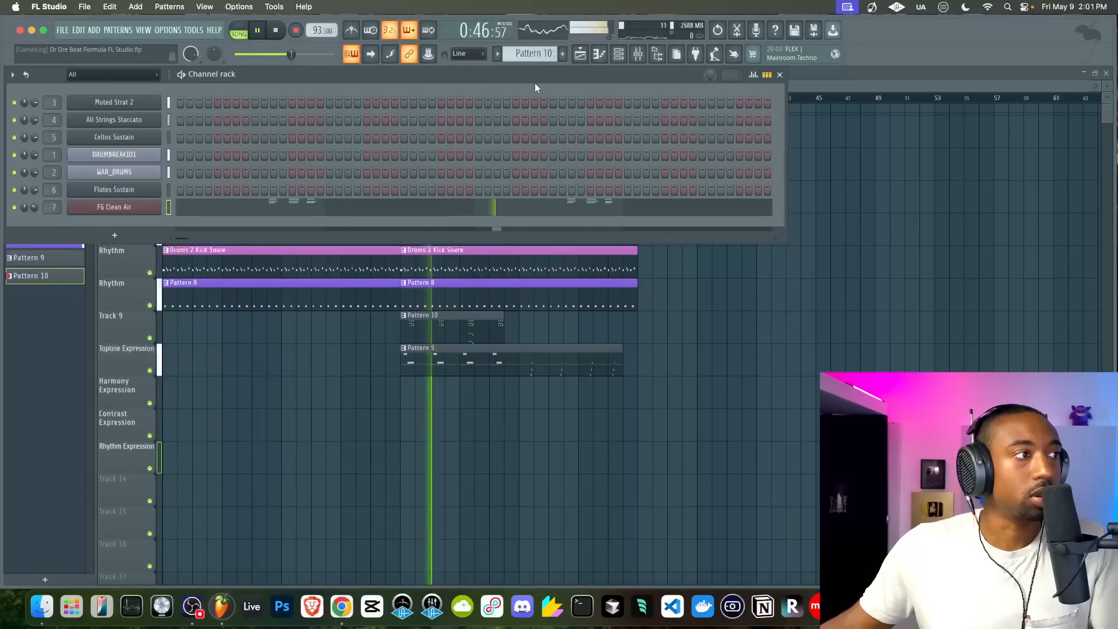
{"action": "left_click", "coordinate": [127, 239]}
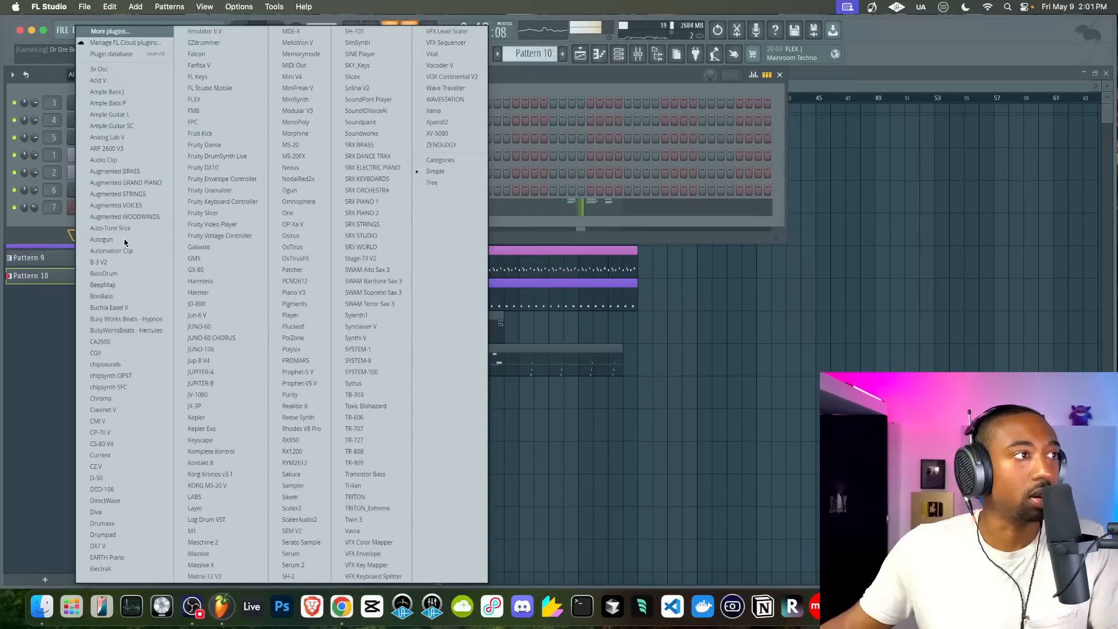
{"action": "left_click", "coordinate": [209, 103]}
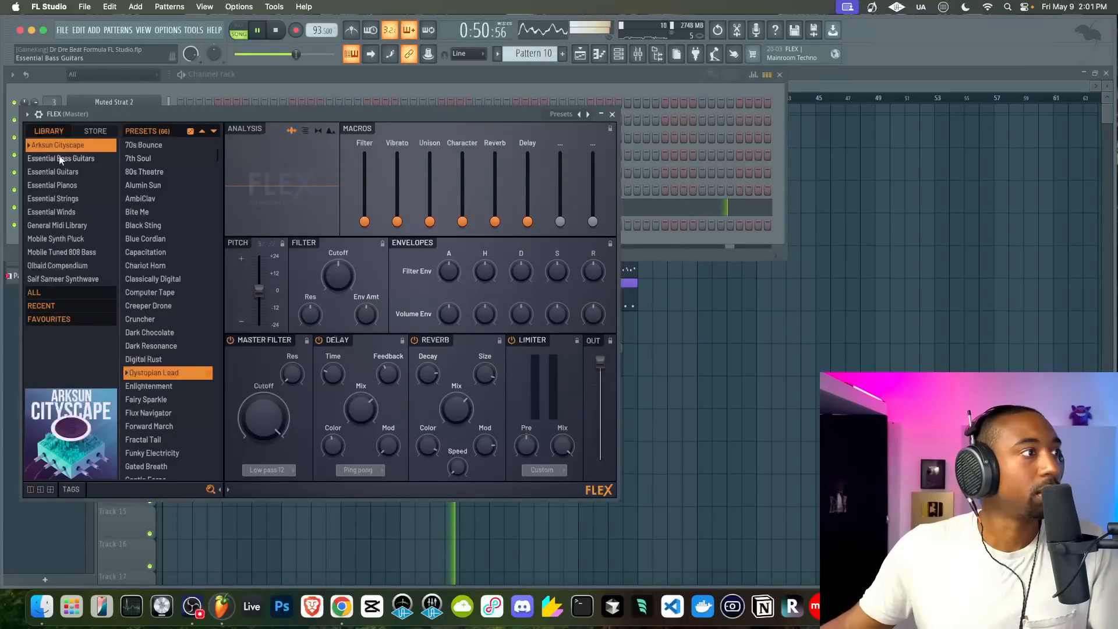
Load the 5String BopBass Fingered preset from the Essential Bass Guitars library in FLEX and close the instrument
{"action": "left_click", "coordinate": [64, 159]}
{"action": "scroll", "coordinate": [195, 214], "scroll_direction": "down", "scroll_amount": 10}
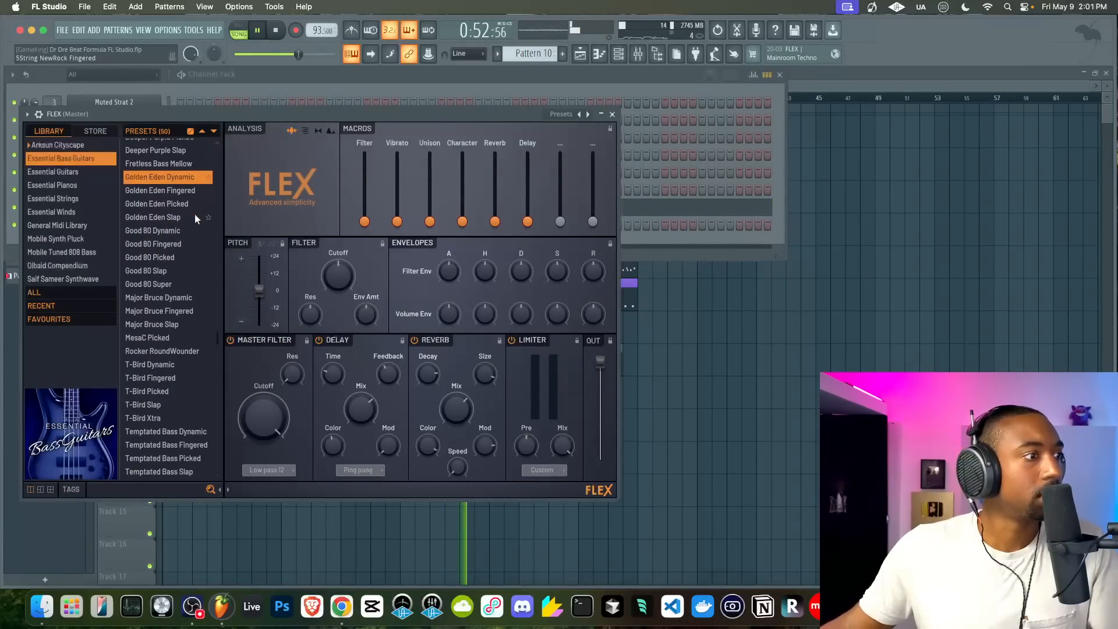
{"action": "left_click", "coordinate": [174, 263]}
{"action": "scroll", "coordinate": [174, 263], "scroll_direction": "up", "scroll_amount": 5}
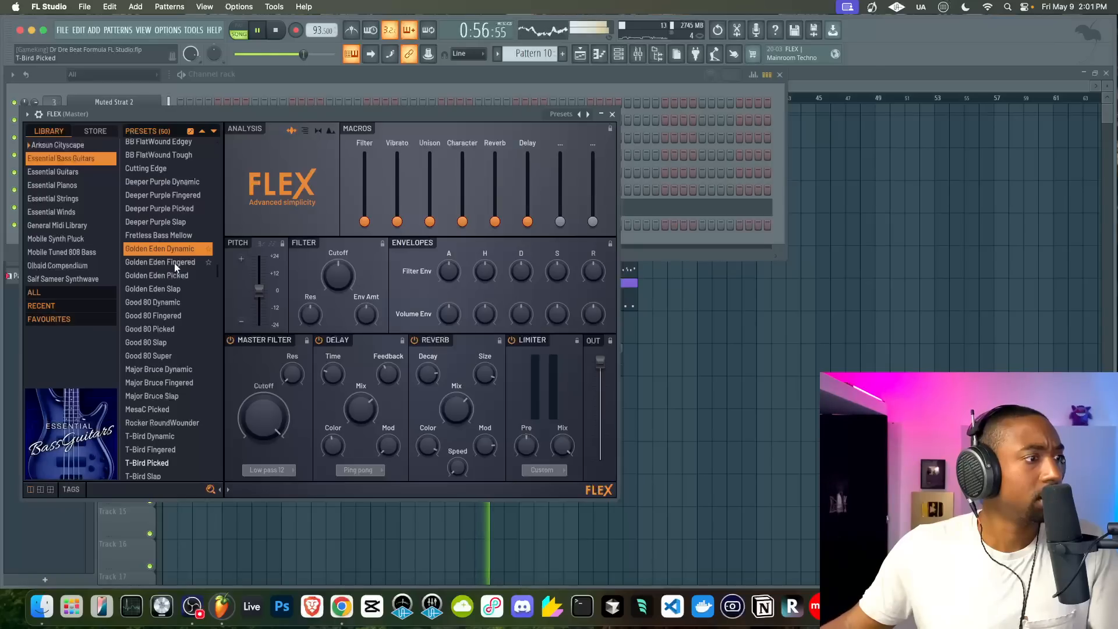
{"action": "scroll", "coordinate": [174, 263], "scroll_direction": "up", "scroll_amount": 3}
{"action": "left_click", "coordinate": [173, 264]}
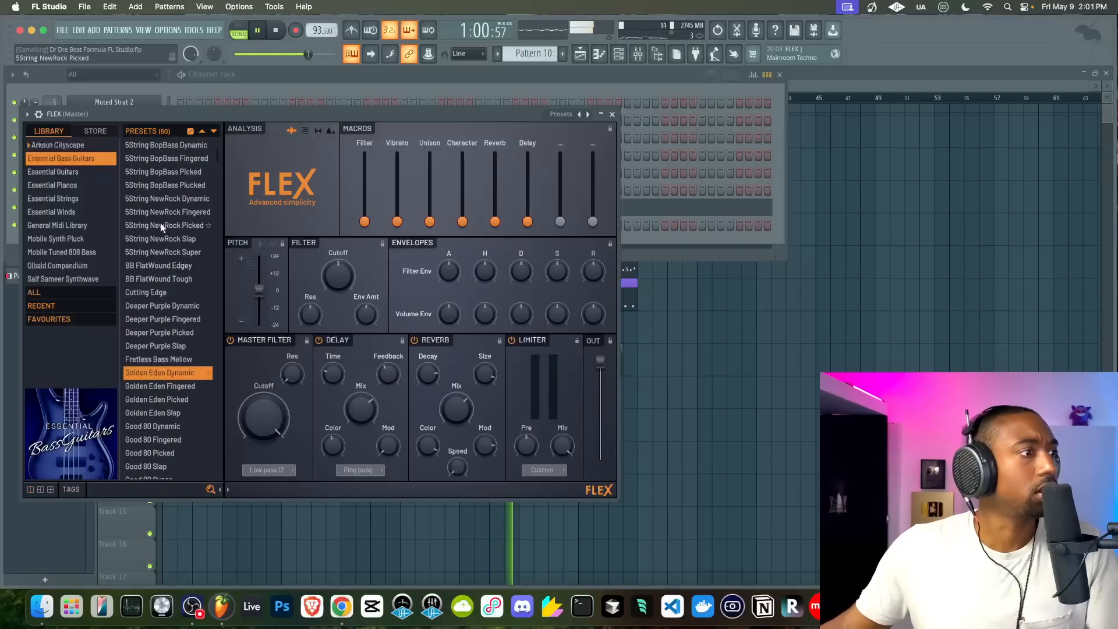
{"action": "scroll", "coordinate": [169, 291], "scroll_direction": "down", "scroll_amount": 6}
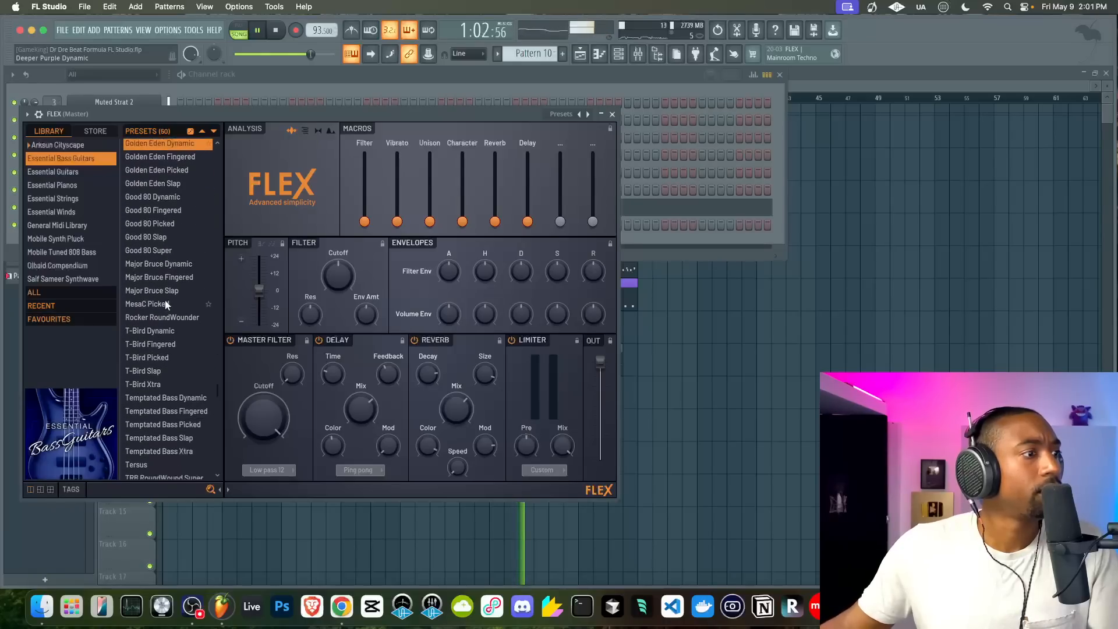
{"action": "left_click", "coordinate": [163, 255]}
{"action": "scroll", "coordinate": [163, 227], "scroll_direction": "up", "scroll_amount": 6}
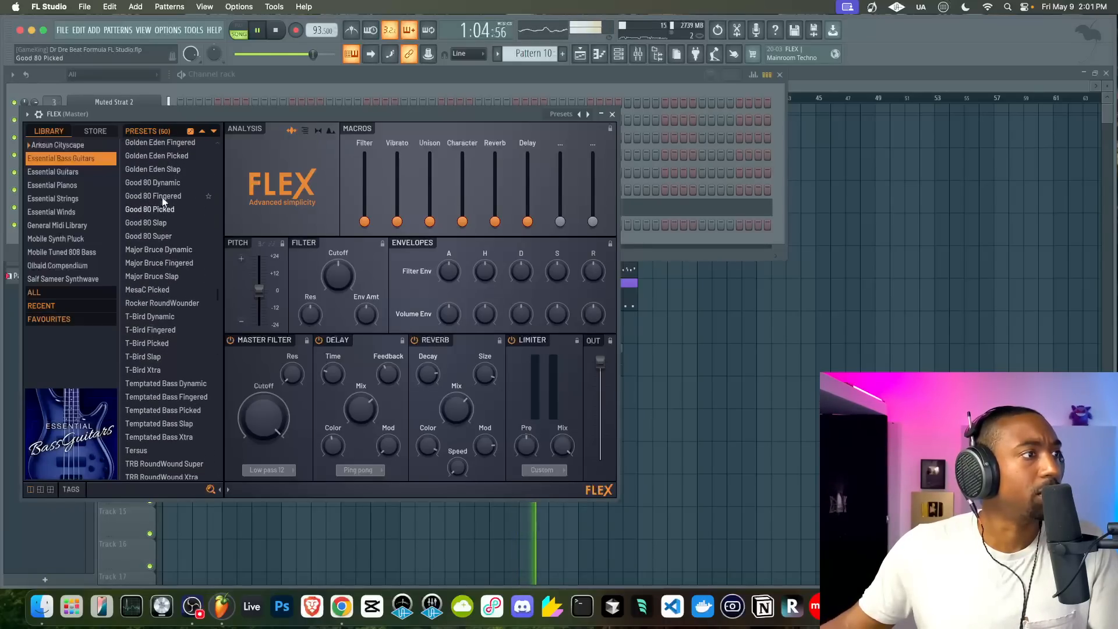
{"action": "left_click", "coordinate": [169, 158]}
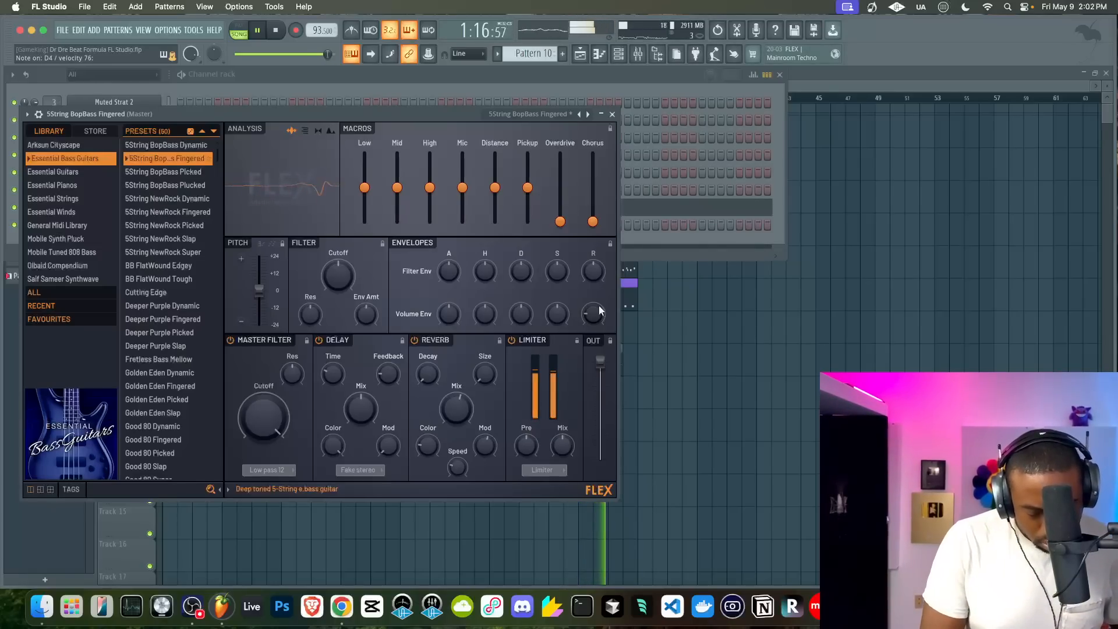
{"action": "left_click", "coordinate": [612, 113]}
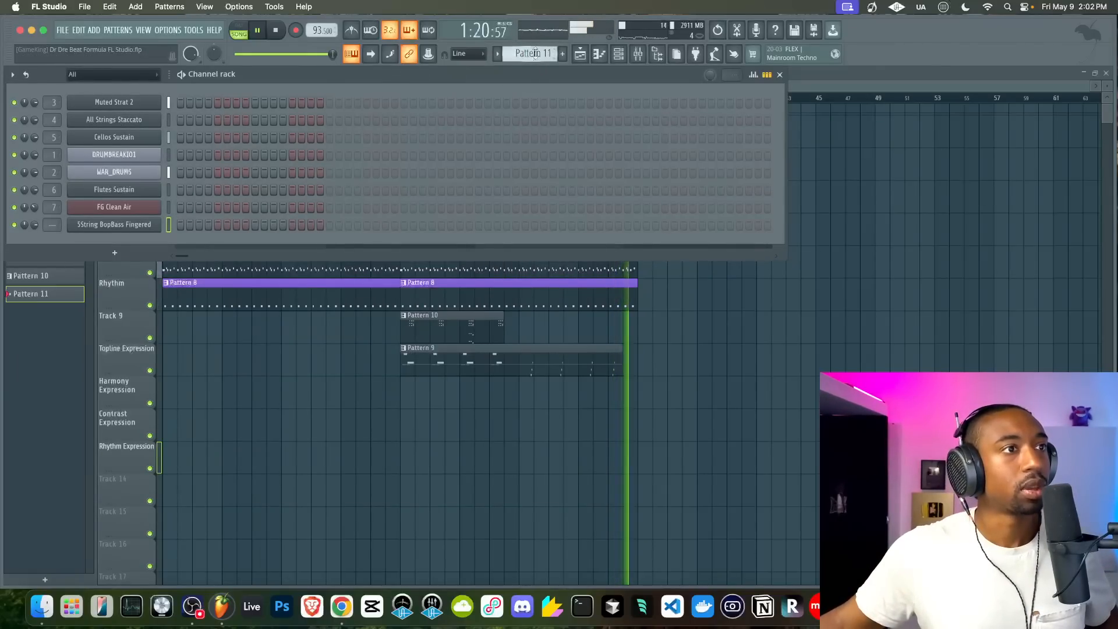
Record a bass part into Pattern 11 from bar 17 to about bar 21 and duplicate the clip directly after it
{"action": "left_click", "coordinate": [275, 30]}
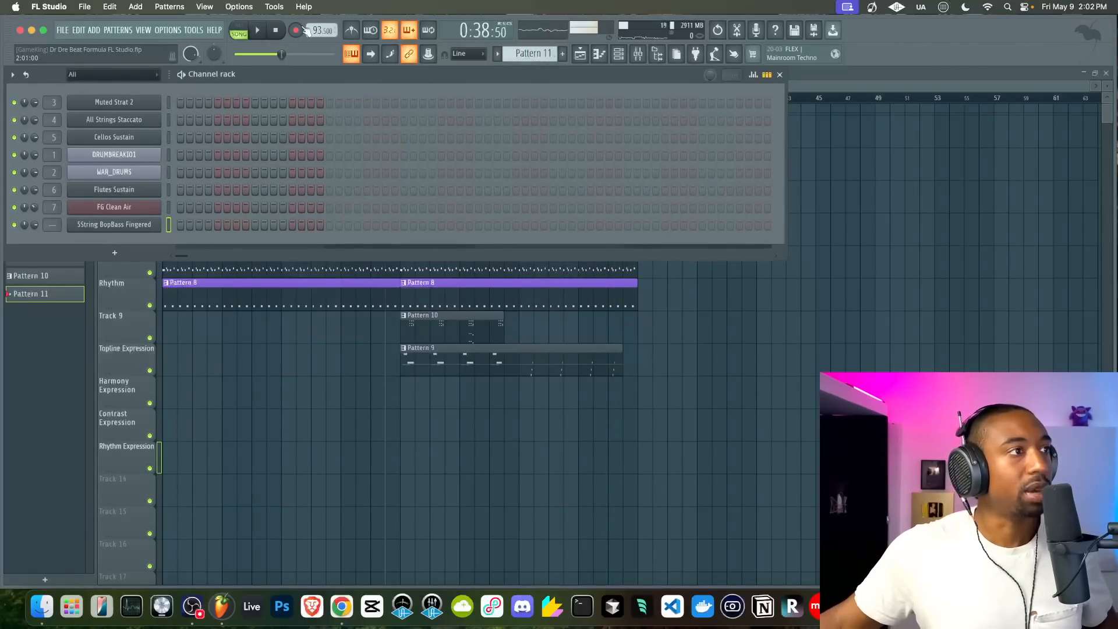
{"action": "left_click", "coordinate": [257, 31]}
{"action": "left_click", "coordinate": [351, 391]}
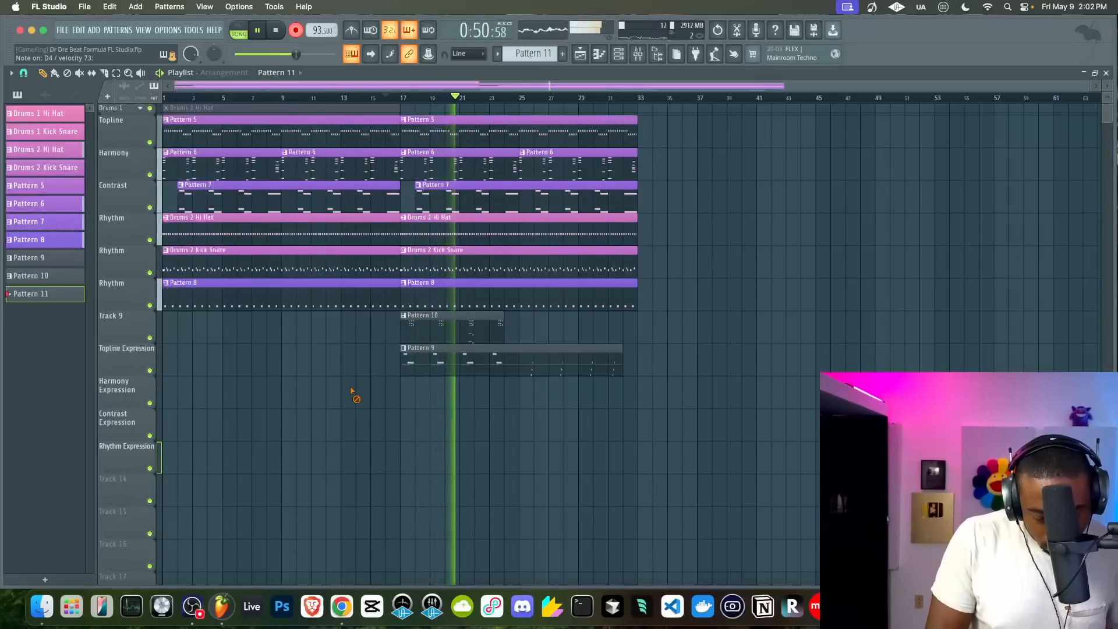
{"action": "key", "text": "space"}
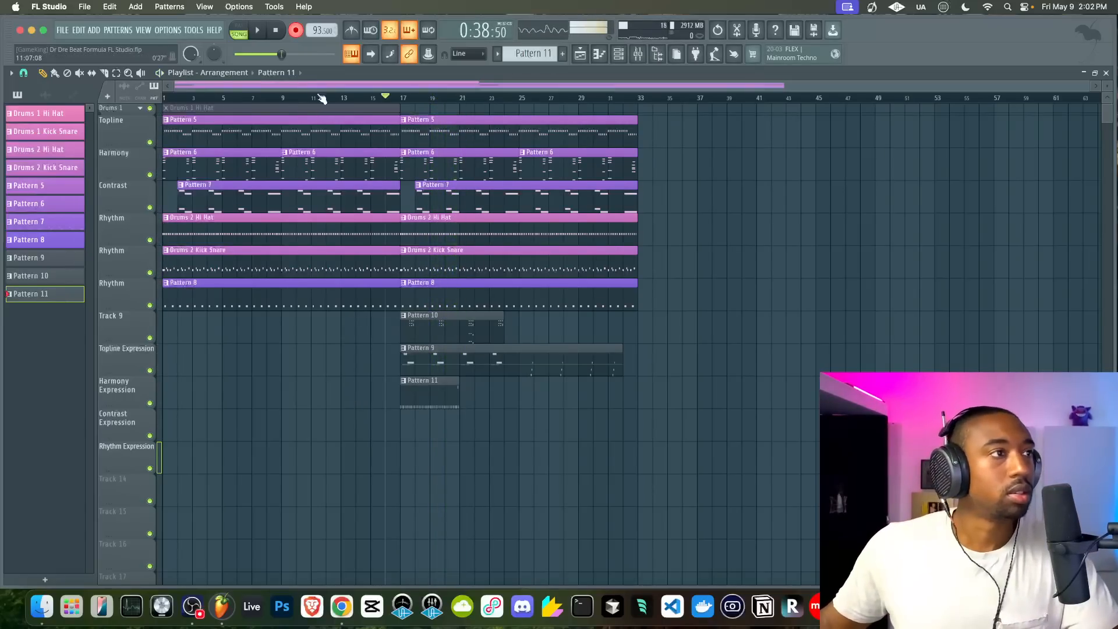
{"action": "key", "text": "space"}
{"action": "left_click_drag", "start_coordinate": [424, 379], "coordinate": [481, 382]}
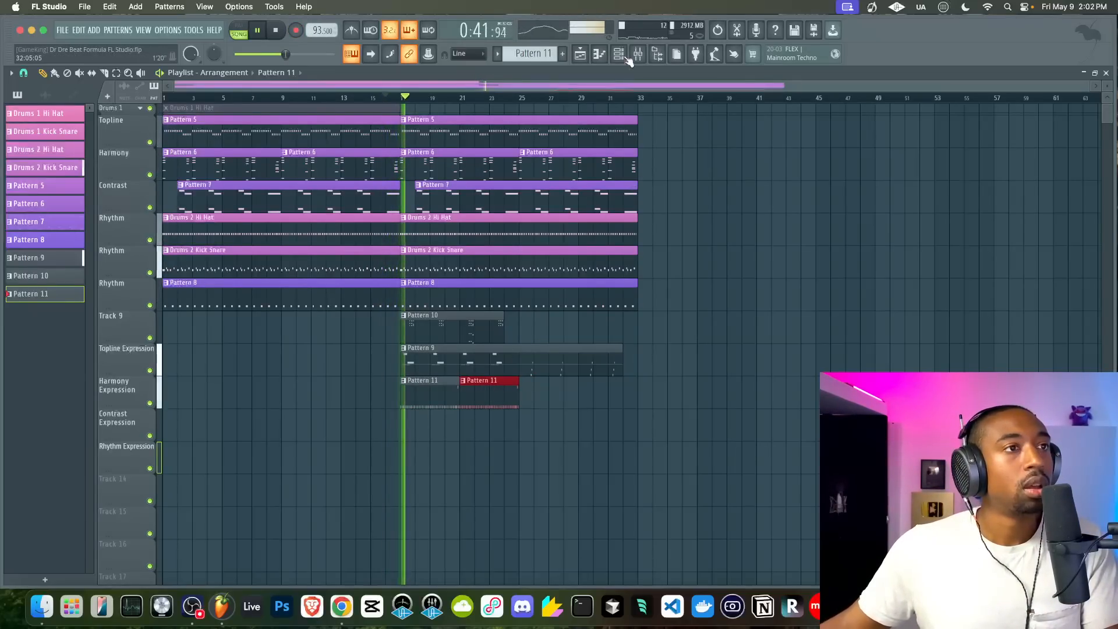
Route the 5String BopBass Fingered channel to mixer track 8 and lower its level slightly
{"action": "key", "text": "F6"}
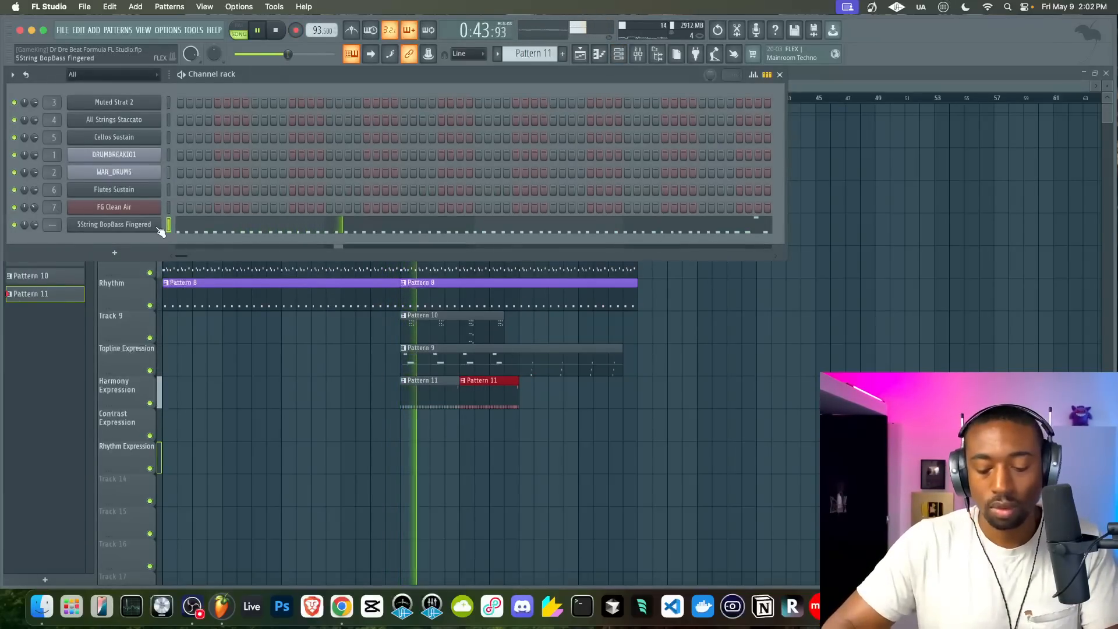
{"action": "key", "text": "super+l"}
{"action": "left_click", "coordinate": [283, 265]}
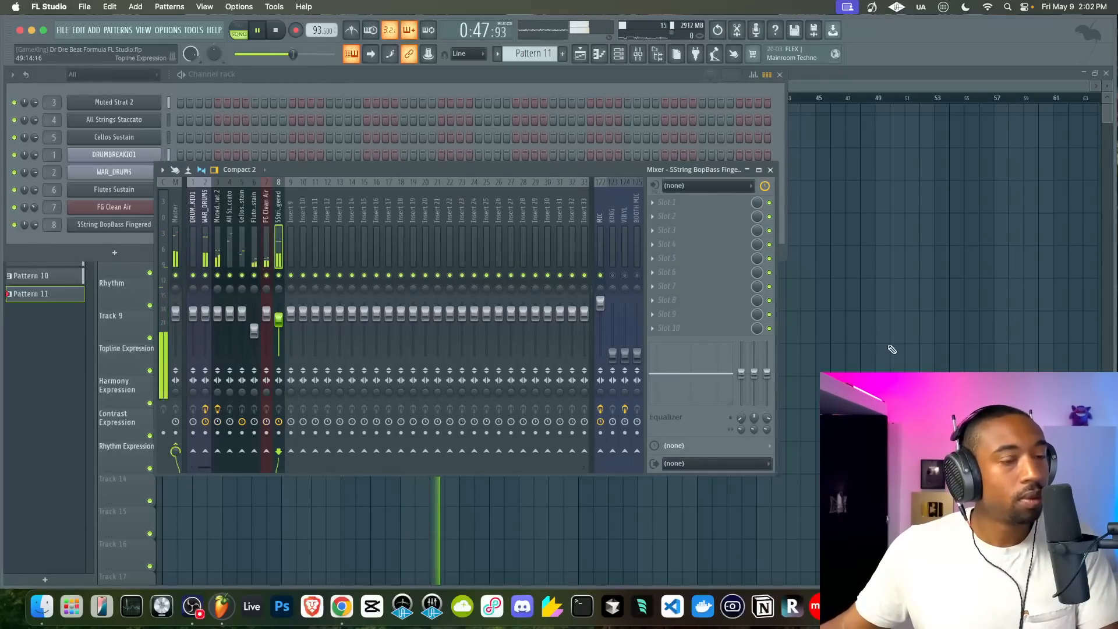
{"action": "key", "text": "F12"}
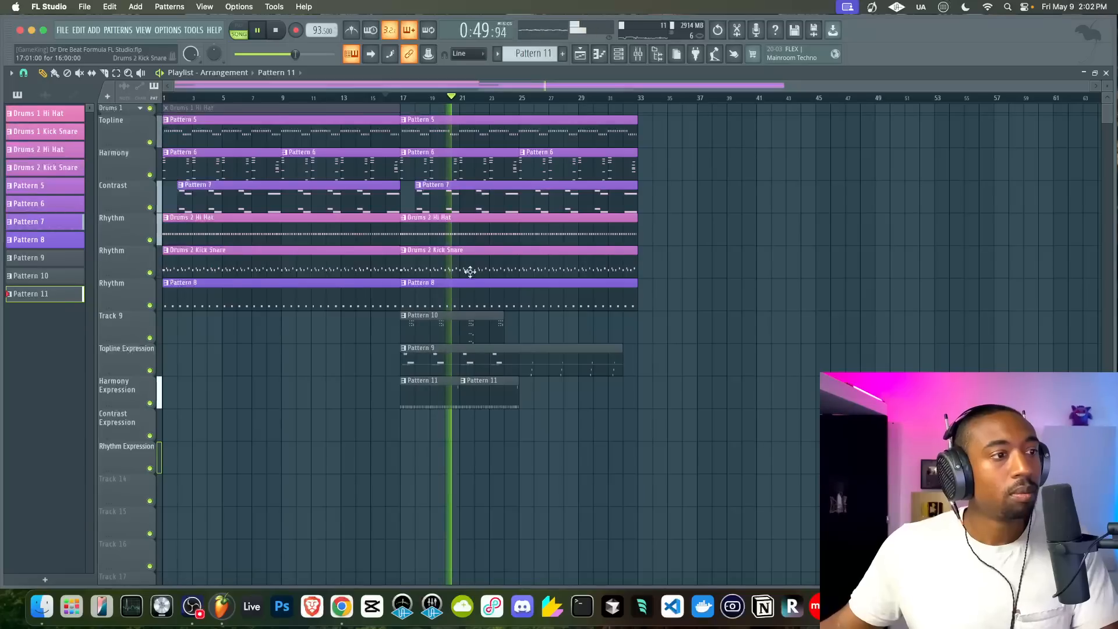
Check the effect slots on the Muted Strat 2 mixer track while the arrangement plays
{"action": "key", "text": "F6"}
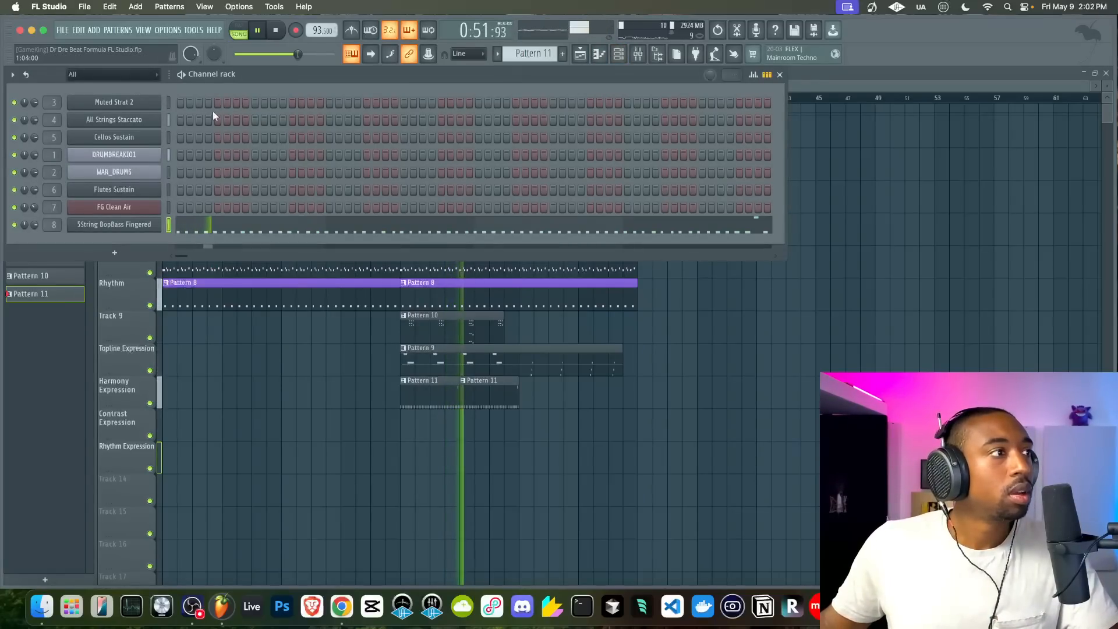
{"action": "key", "text": "F9"}
{"action": "left_click", "coordinate": [217, 244]}
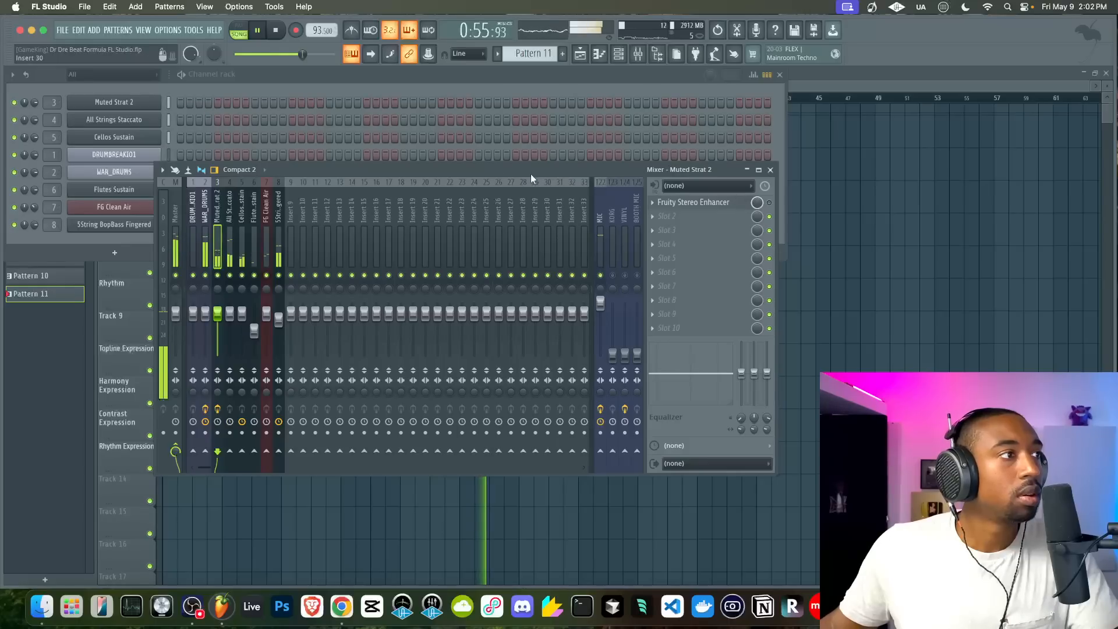
{"action": "key", "text": "F12"}
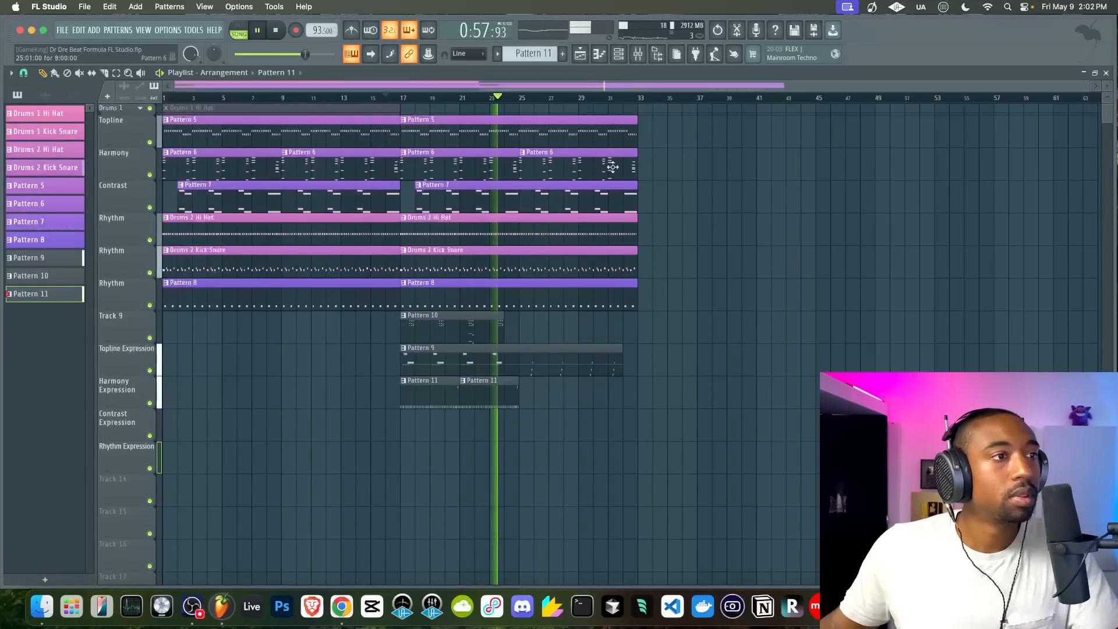
Inspect the time, polyphony and arpeggiator settings of the Muted Strat 2 channel, then close it
{"action": "left_click", "coordinate": [619, 54]}
{"action": "key", "text": "space"}
{"action": "key", "text": "space"}
{"action": "left_click", "coordinate": [129, 108]}
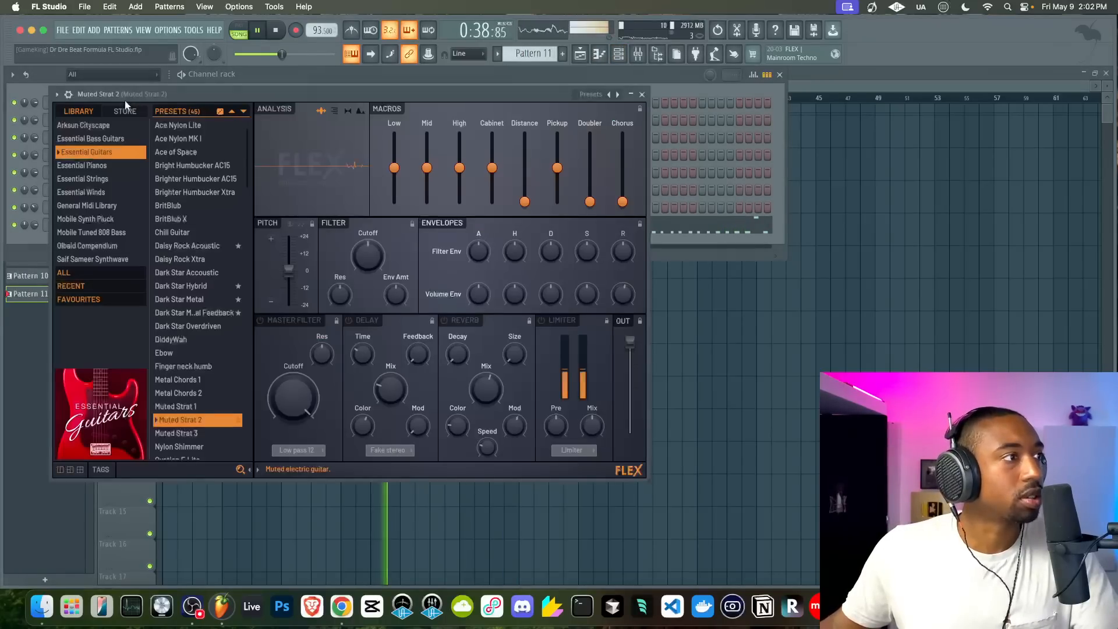
{"action": "key", "text": "space"}
{"action": "left_click", "coordinate": [68, 94]}
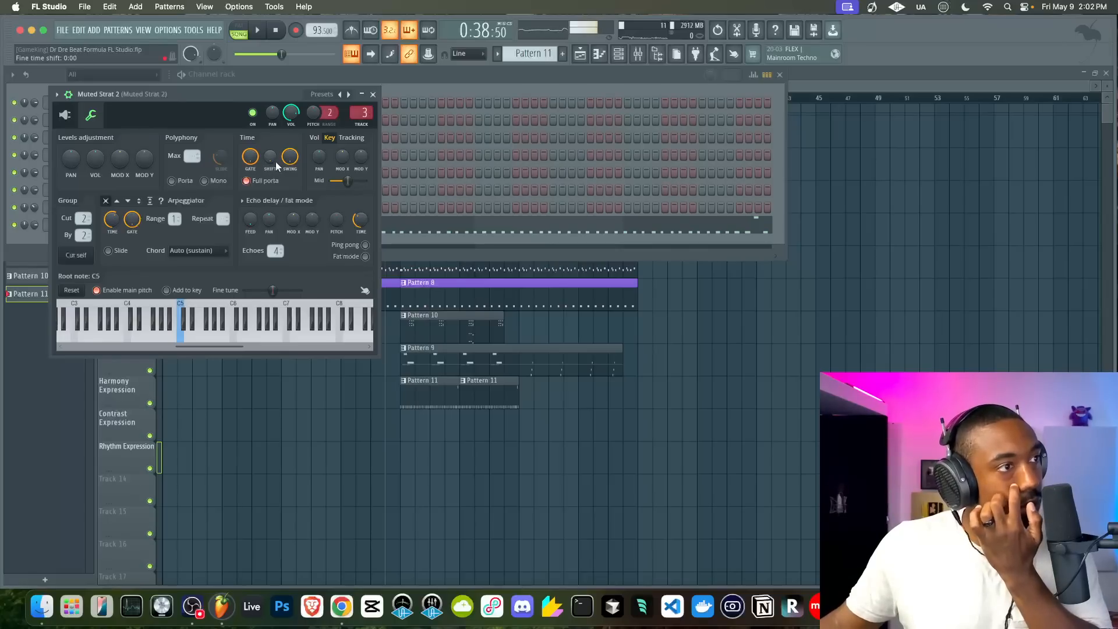
{"action": "key", "text": "space"}
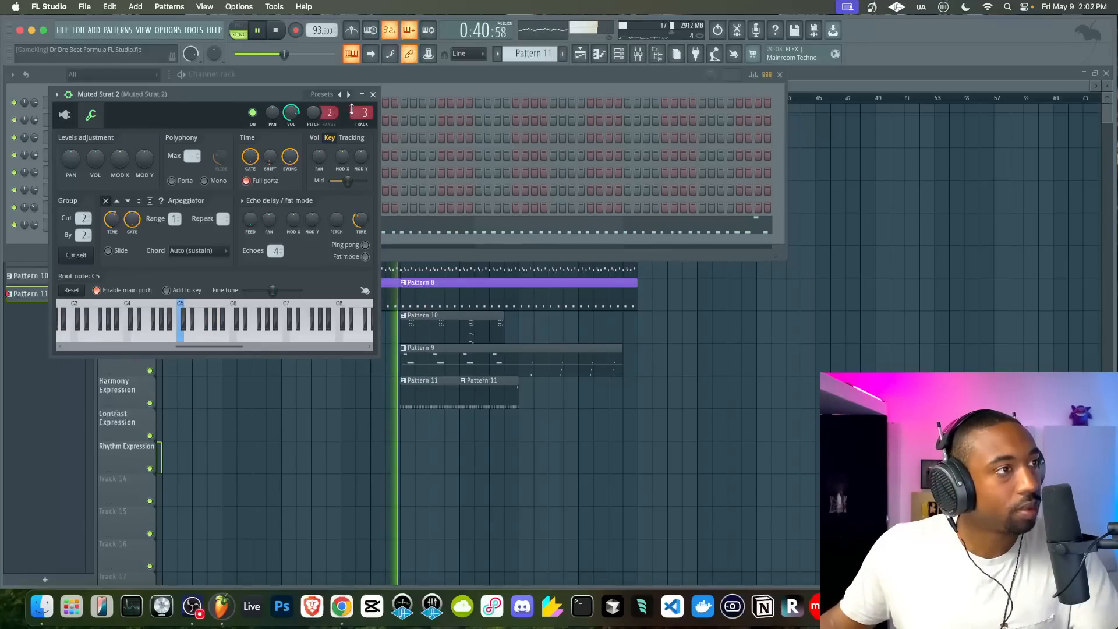
{"action": "left_click", "coordinate": [373, 94]}
{"action": "right_click", "coordinate": [678, 375]}
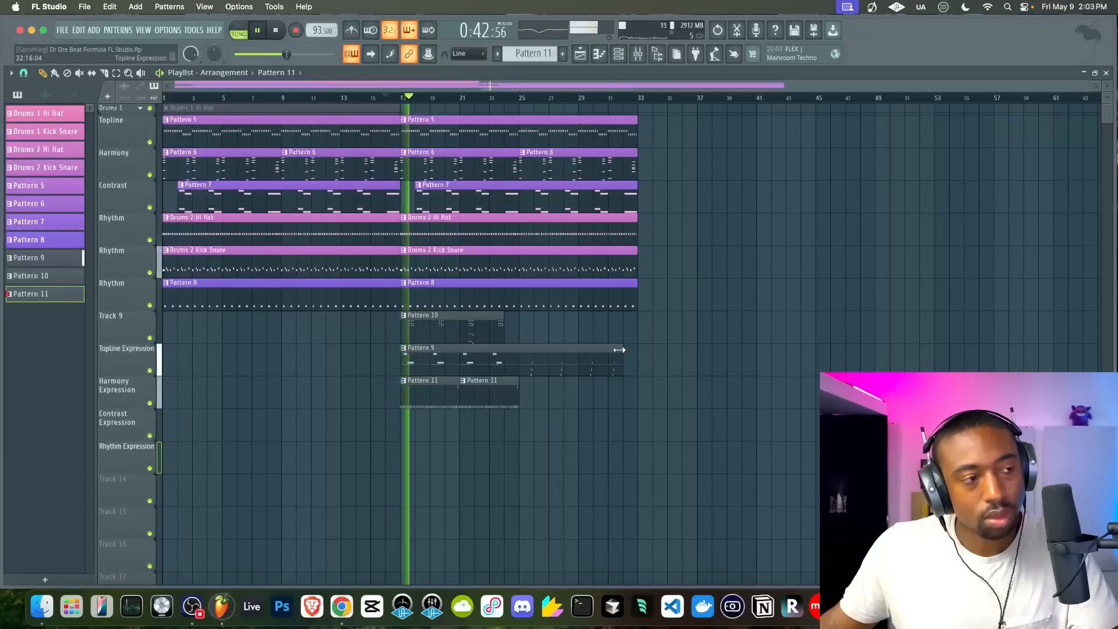
Create Pattern 12 and add a Morphine instrument channel below 5String BopBass Fingered
{"action": "left_click", "coordinate": [618, 54]}
{"action": "left_click", "coordinate": [562, 53]}
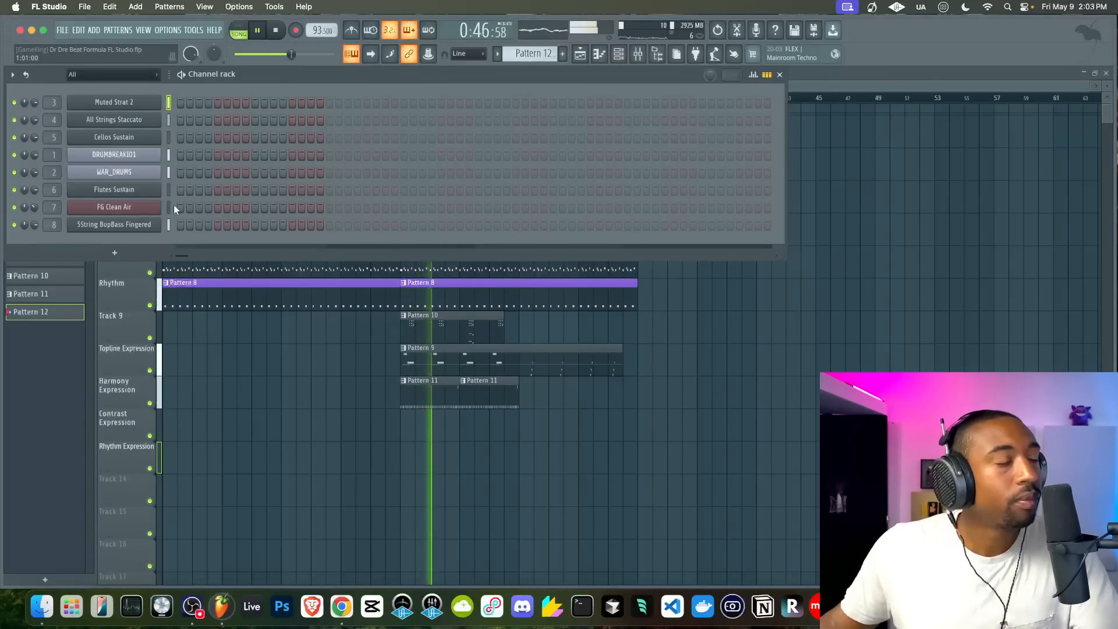
{"action": "left_click", "coordinate": [117, 253]}
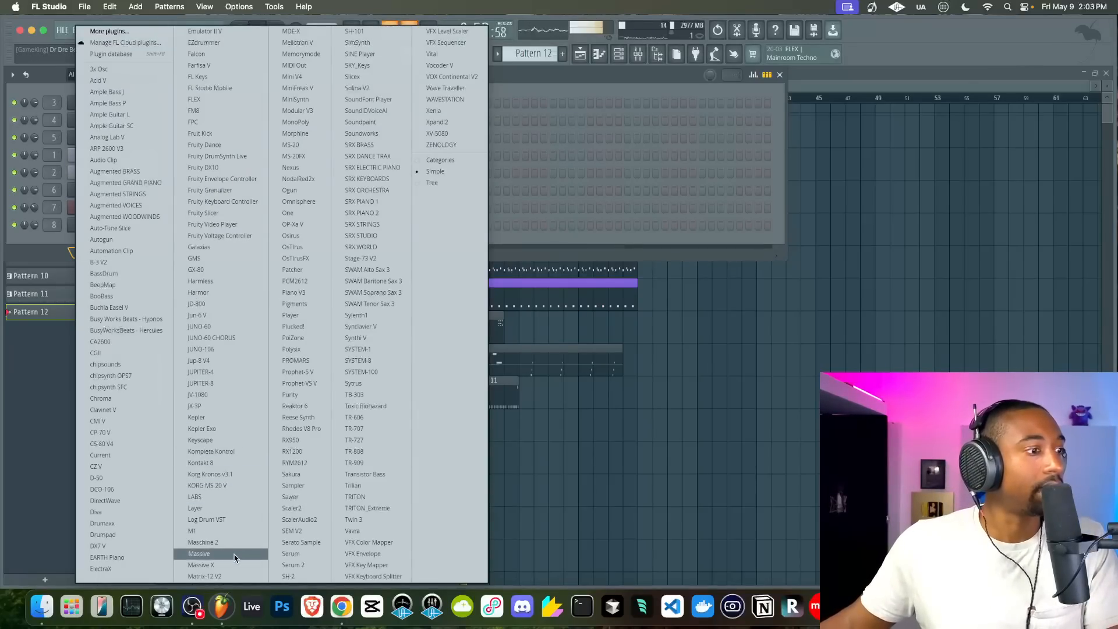
{"action": "left_click", "coordinate": [297, 134]}
Load the LED Acidsynth NUC preset from the Leads bank in Morphine and close the instrument
{"action": "left_click", "coordinate": [143, 163]}
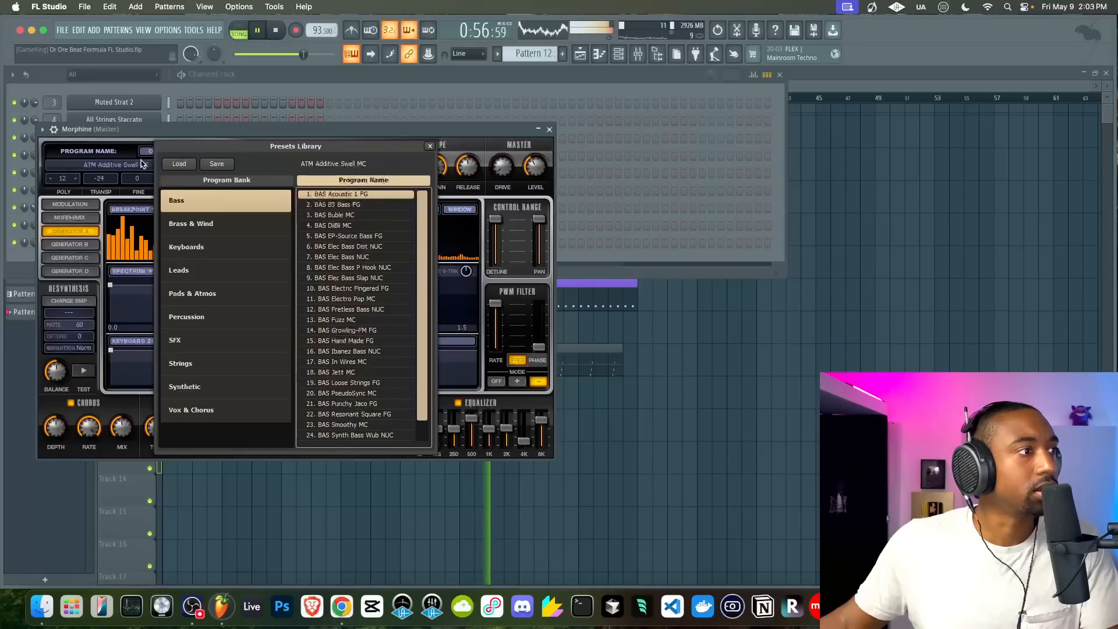
{"action": "left_click", "coordinate": [207, 267]}
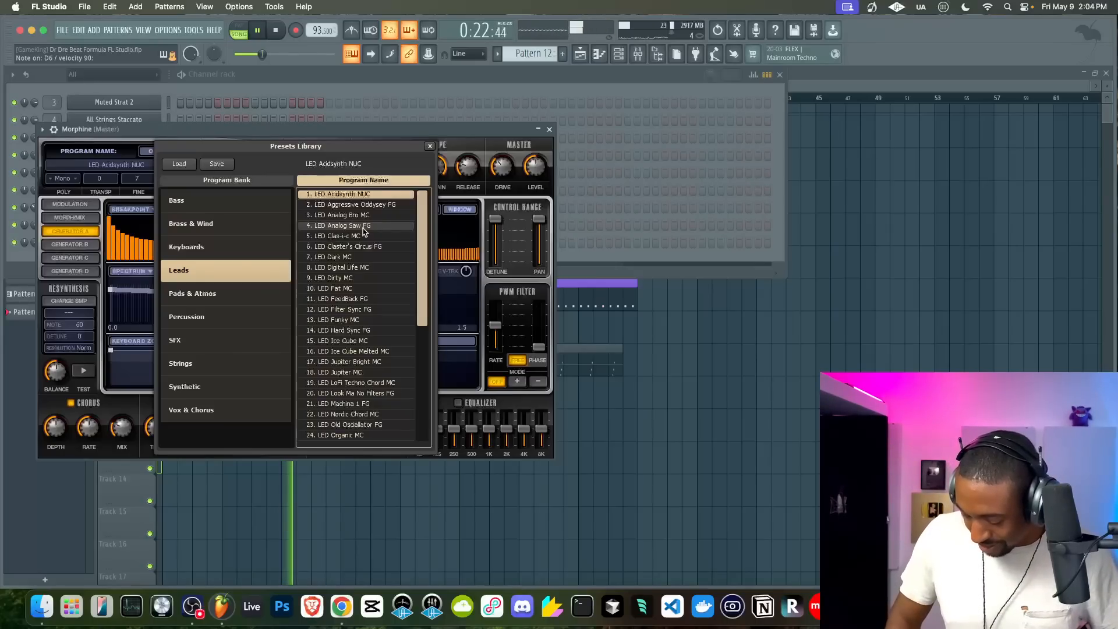
{"action": "left_click", "coordinate": [430, 146]}
{"action": "left_click", "coordinate": [549, 129]}
Route the Morphine channel to mixer track 9 and record a lead part into Pattern 12 from bar 17 to about bar 33
{"action": "key", "text": "F9"}
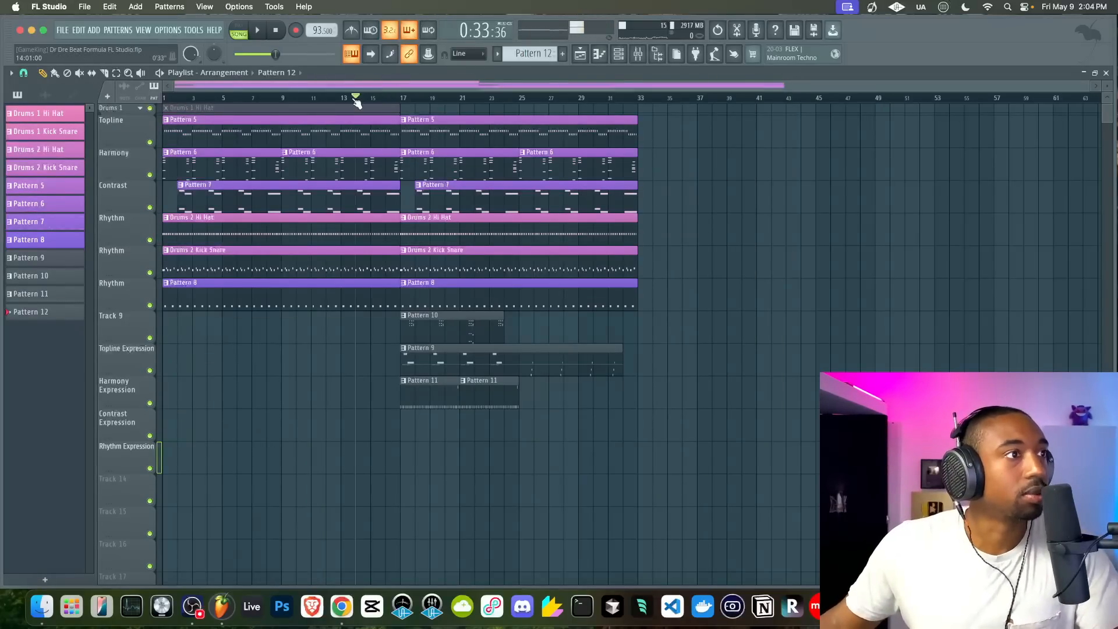
{"action": "left_click", "coordinate": [618, 57]}
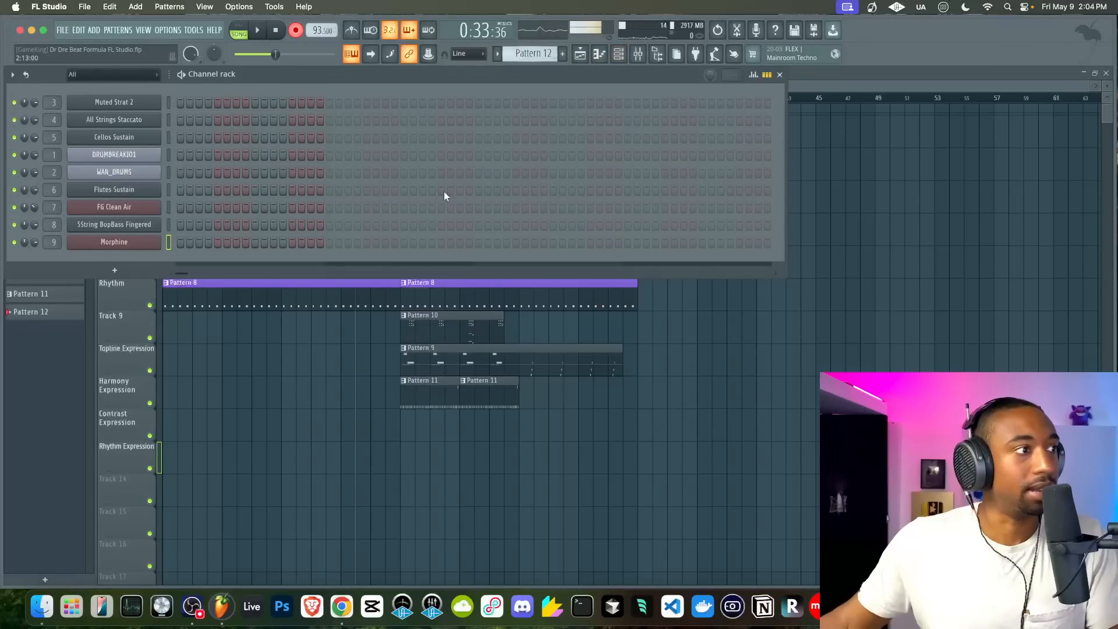
{"action": "right_click", "coordinate": [327, 503]}
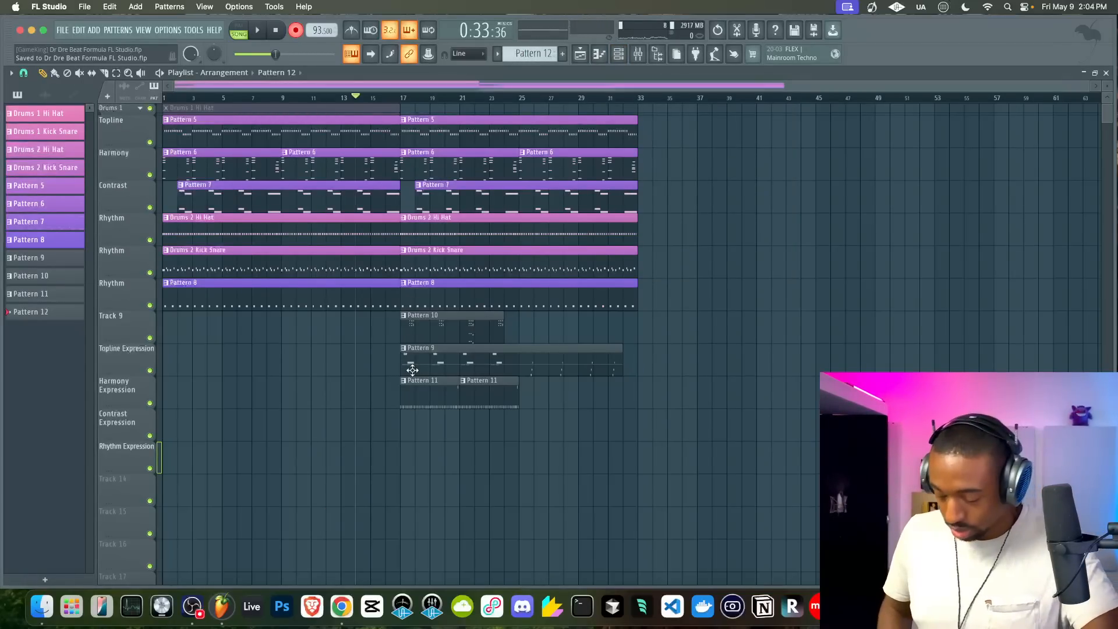
{"action": "key", "text": "space"}
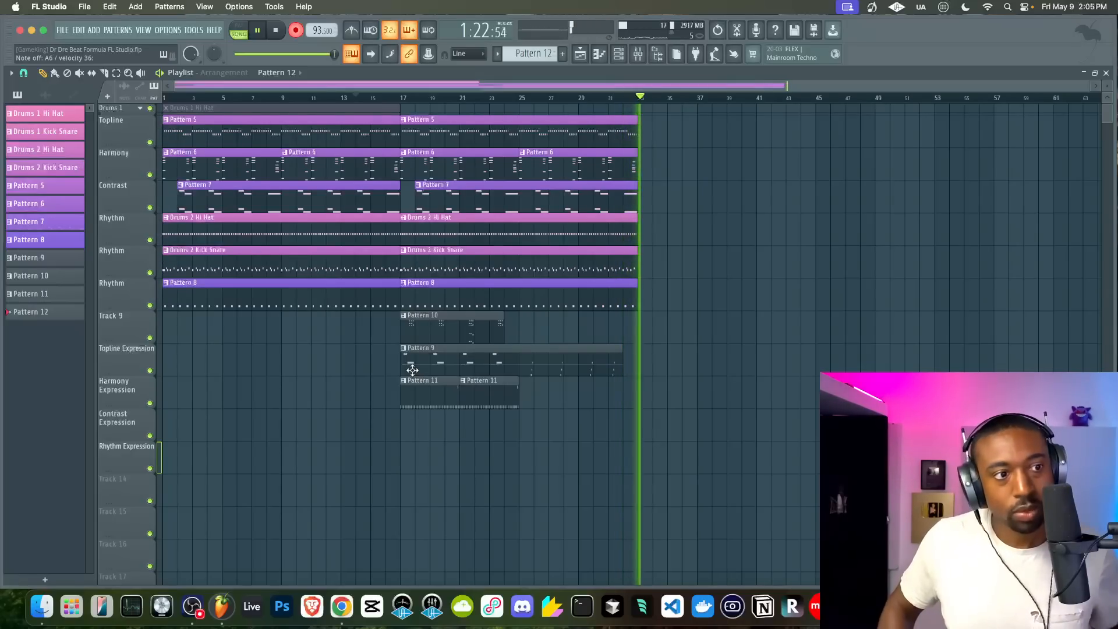
{"action": "key", "text": "space"}
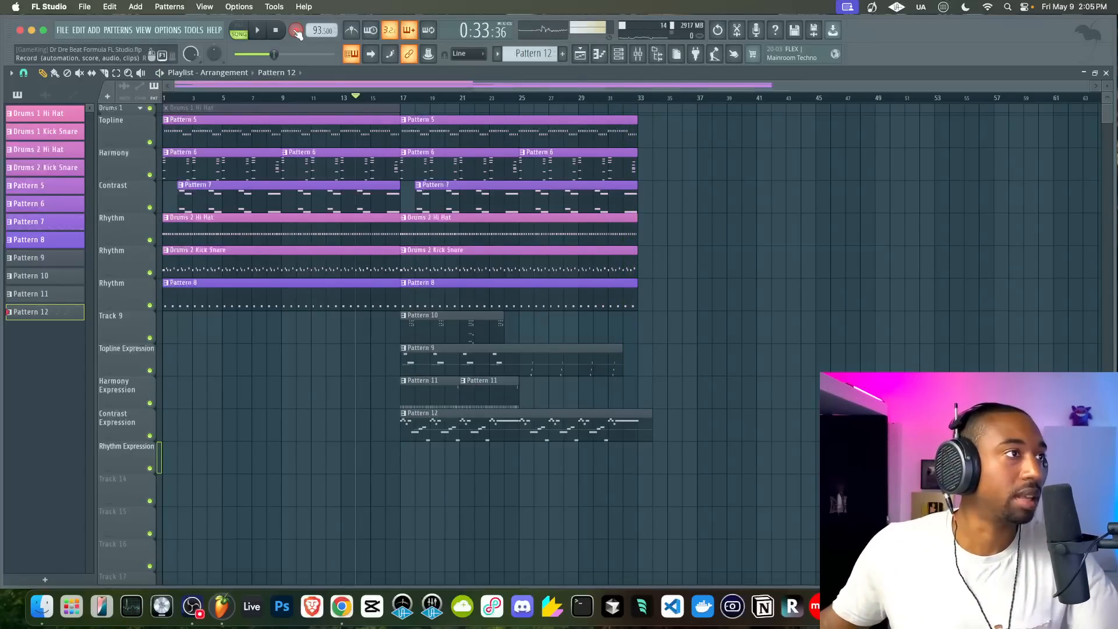
Create Pattern 13 and add another FLEX instrument channel below Morphine while the arrangement plays
{"action": "key", "text": "space"}
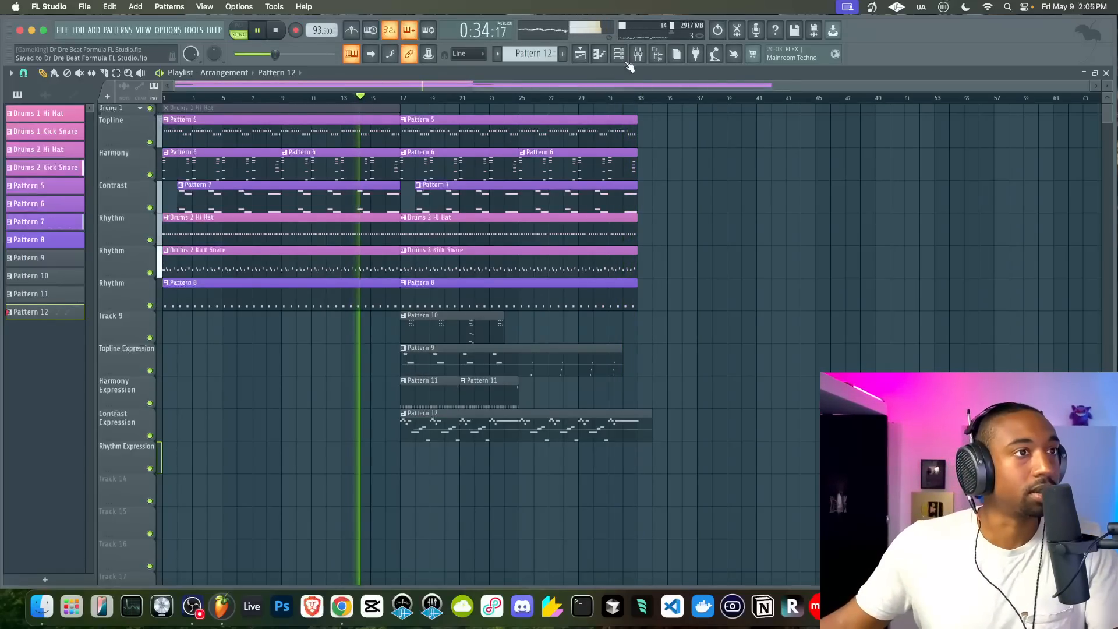
{"action": "key", "text": "F6"}
{"action": "key", "text": "F4"}
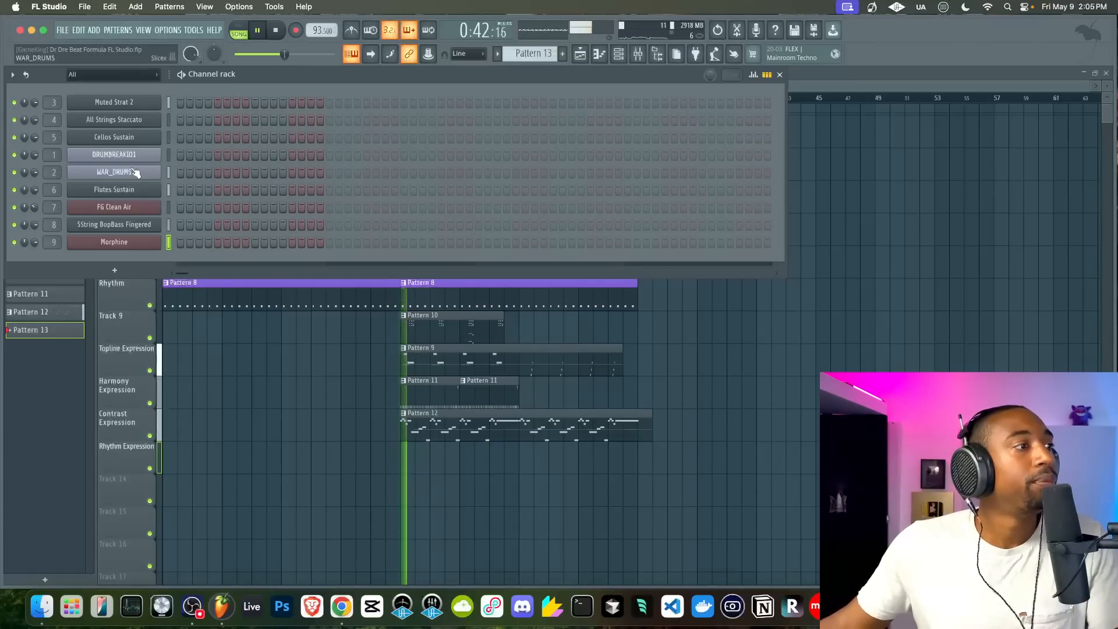
{"action": "left_click", "coordinate": [232, 376]}
{"action": "left_click", "coordinate": [618, 59]}
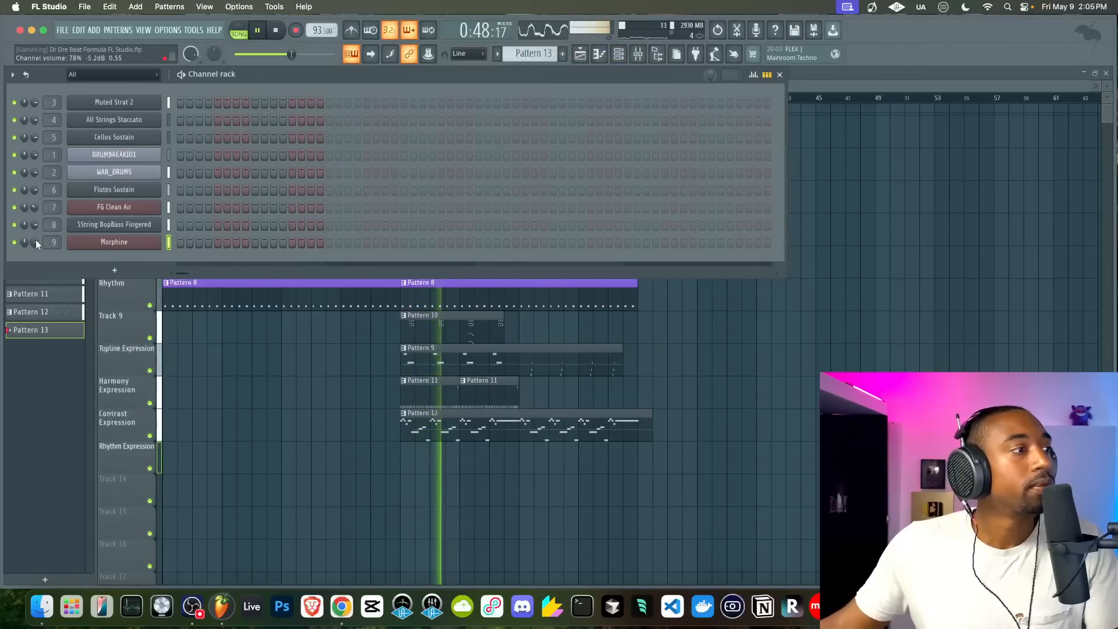
{"action": "left_click", "coordinate": [114, 270]}
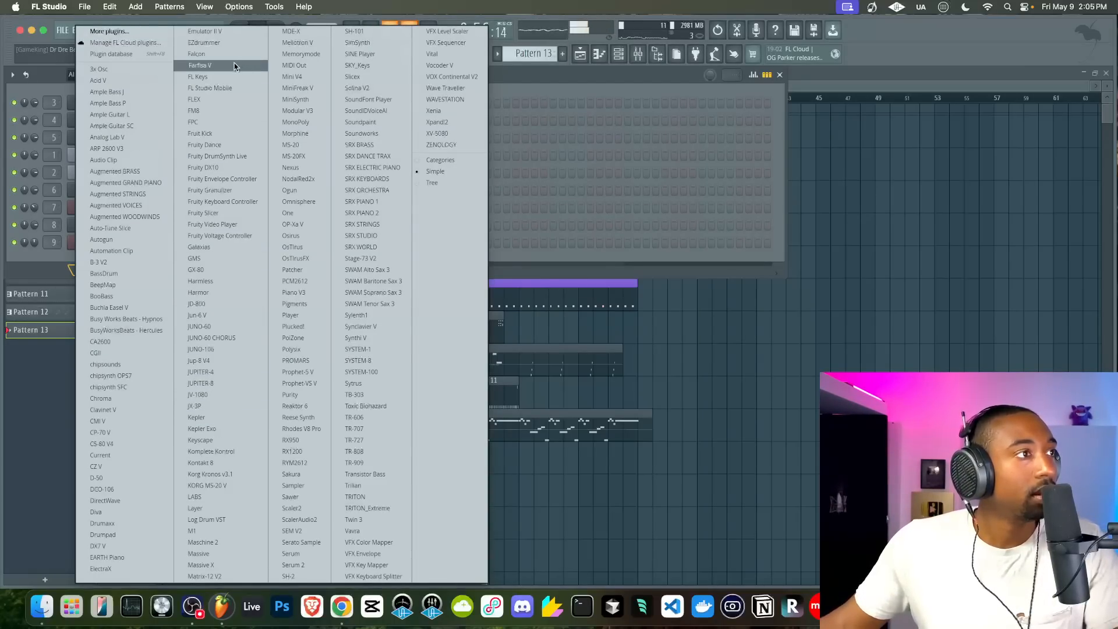
{"action": "left_click", "coordinate": [215, 99]}
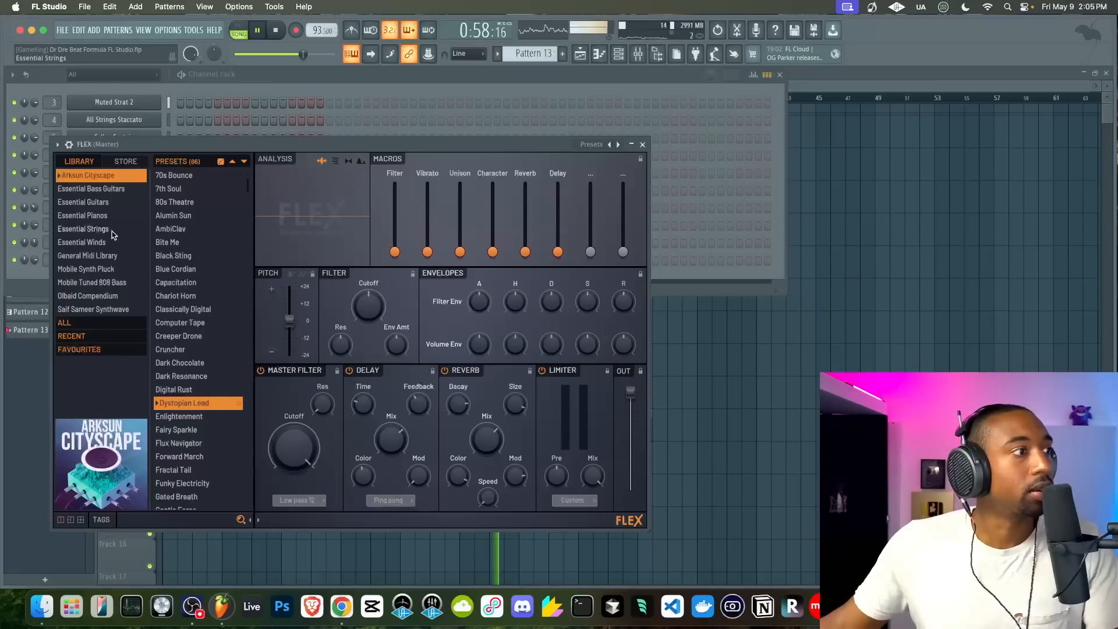
Load the Yamaha C7 preset from Essential Pianos with its reverb turned off, and close the instrument and mixer windows
{"action": "left_click", "coordinate": [85, 216]}
{"action": "left_click", "coordinate": [177, 429]}
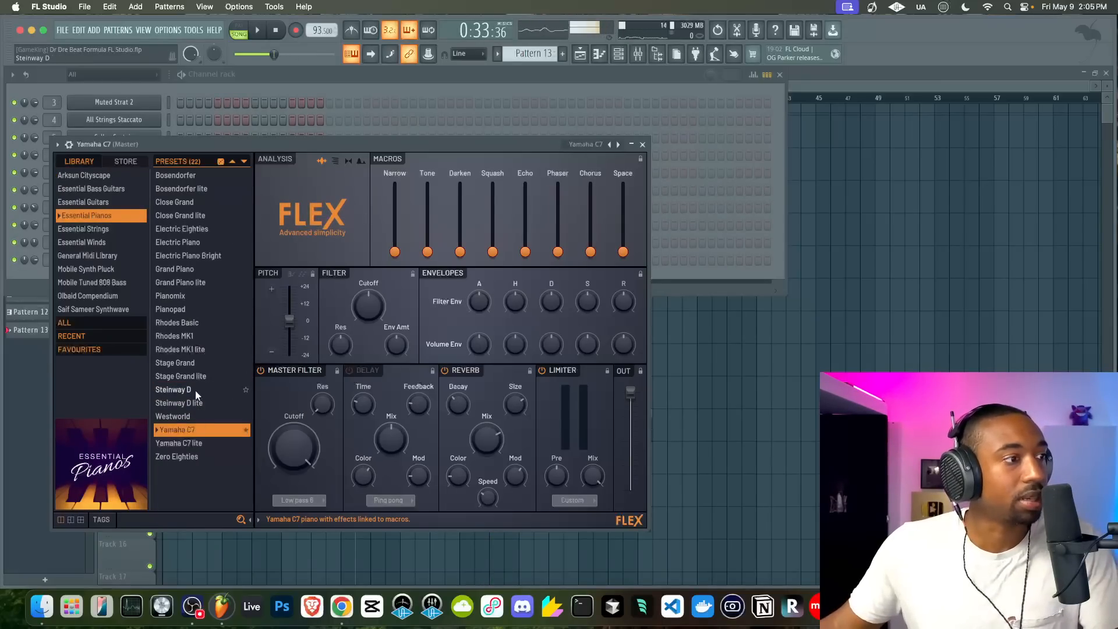
{"action": "key", "text": "space"}
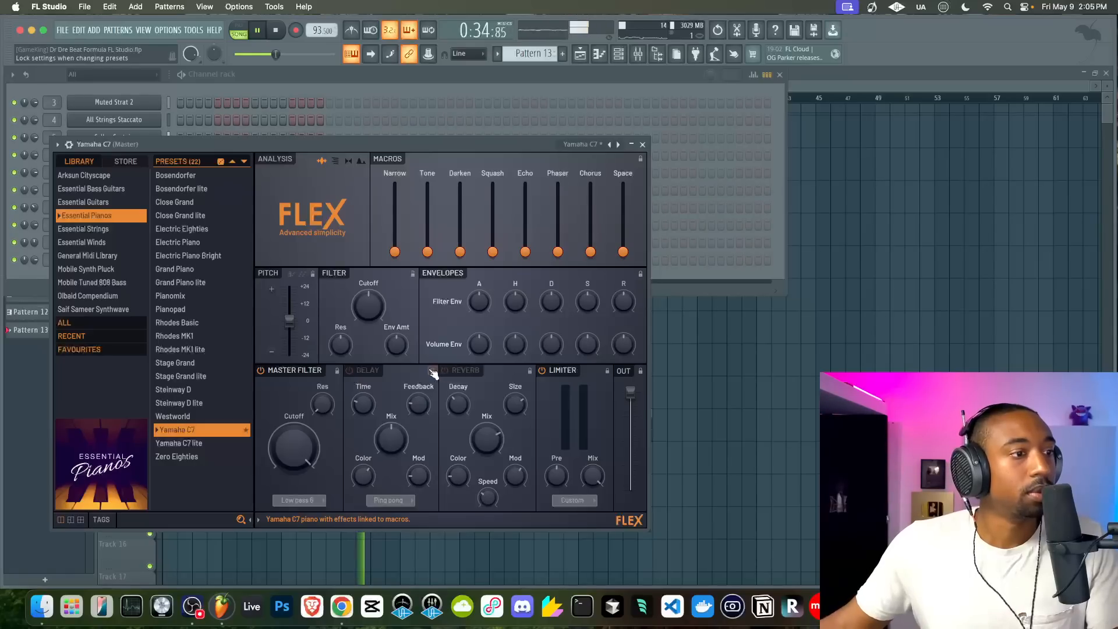
{"action": "left_click", "coordinate": [643, 145]}
{"action": "key", "text": "F9"}
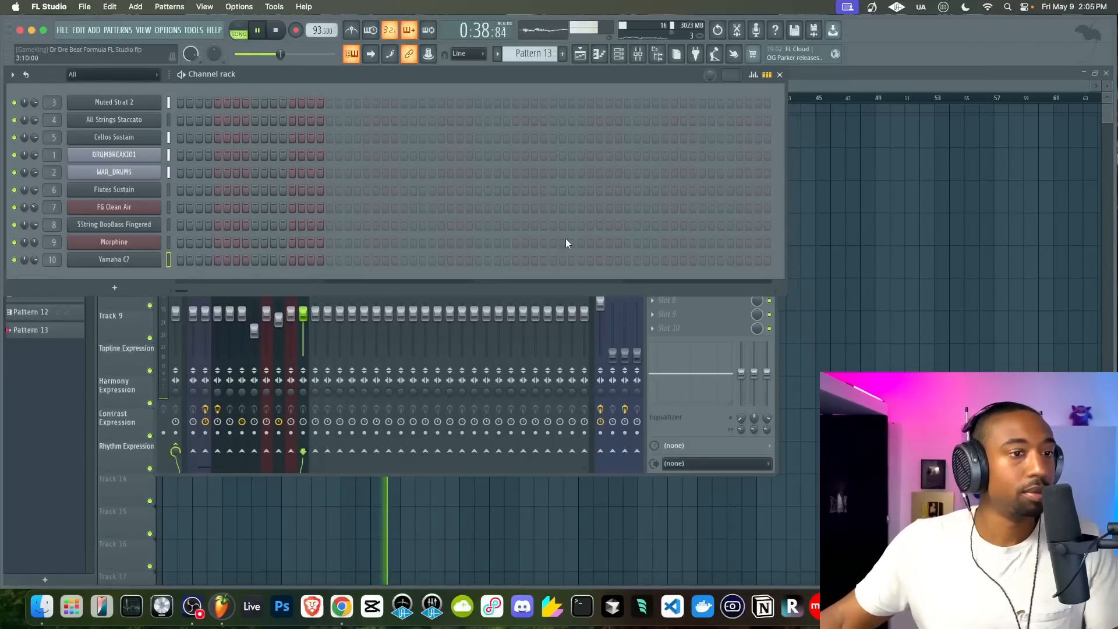
{"action": "right_click", "coordinate": [869, 276]}
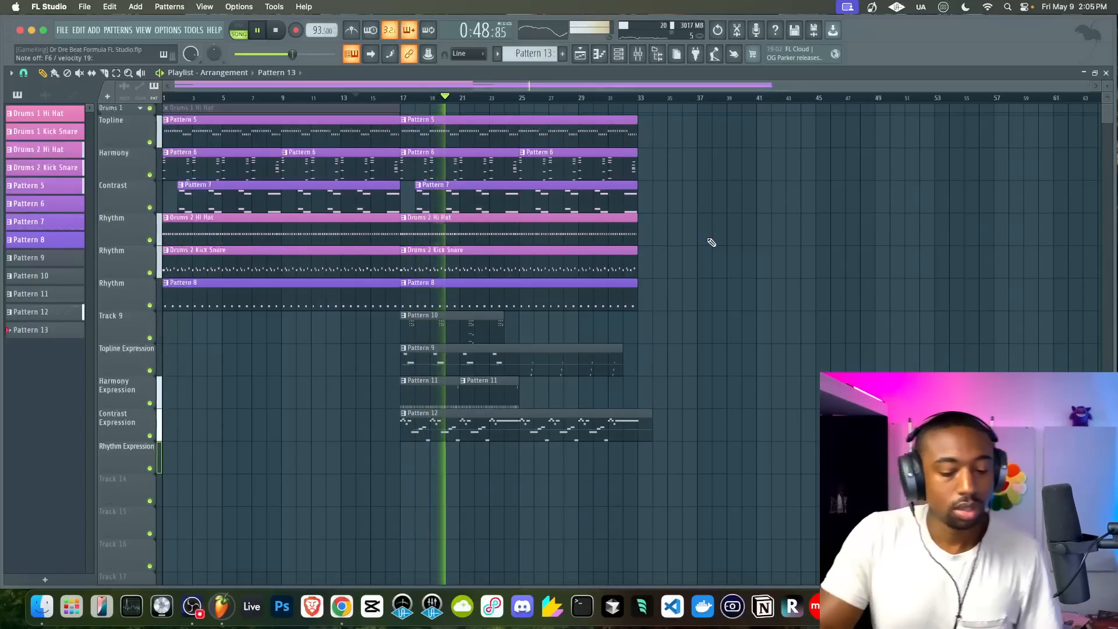
Record a piano chord part into Pattern 13 on the Rhythm Expression track from bar 17
{"action": "key", "text": "space"}
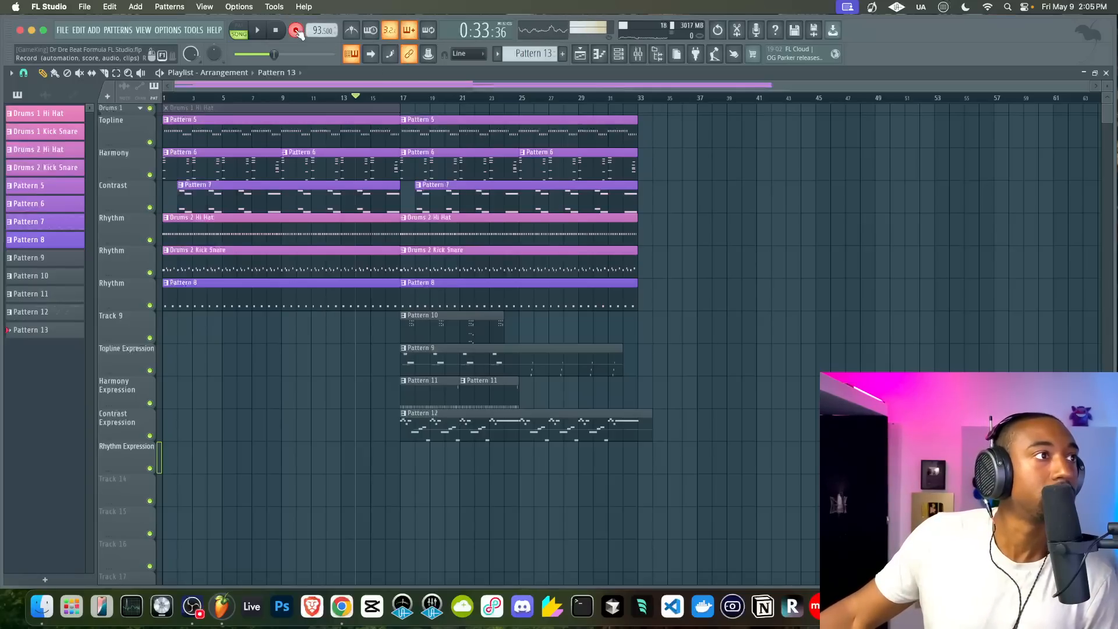
{"action": "key", "text": "F9"}
{"action": "key", "text": "F9"}
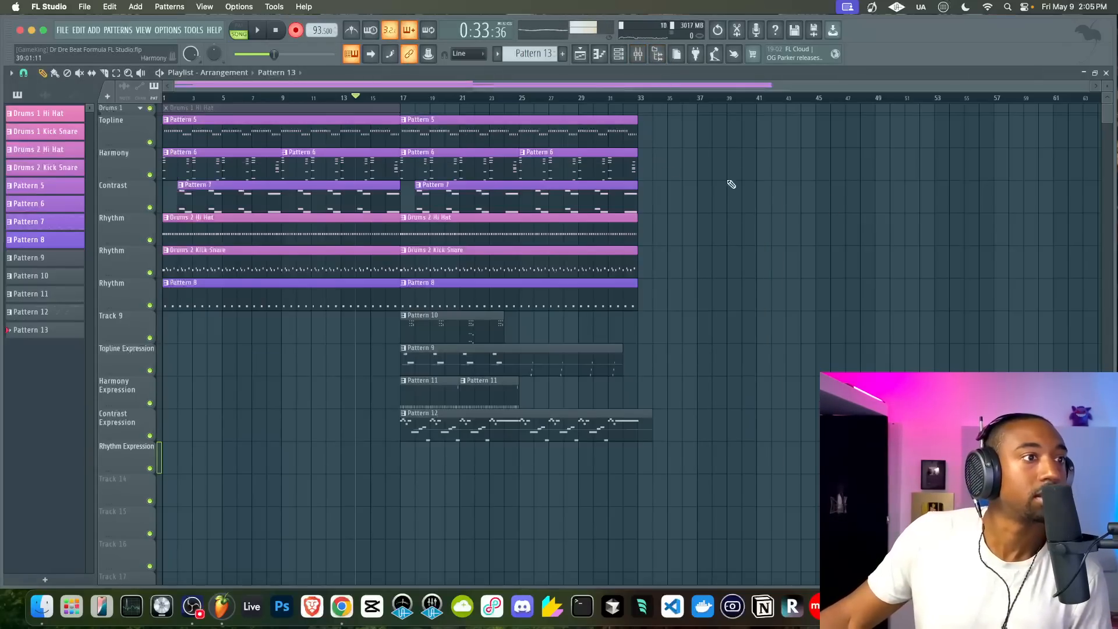
{"action": "left_click", "coordinate": [259, 32]}
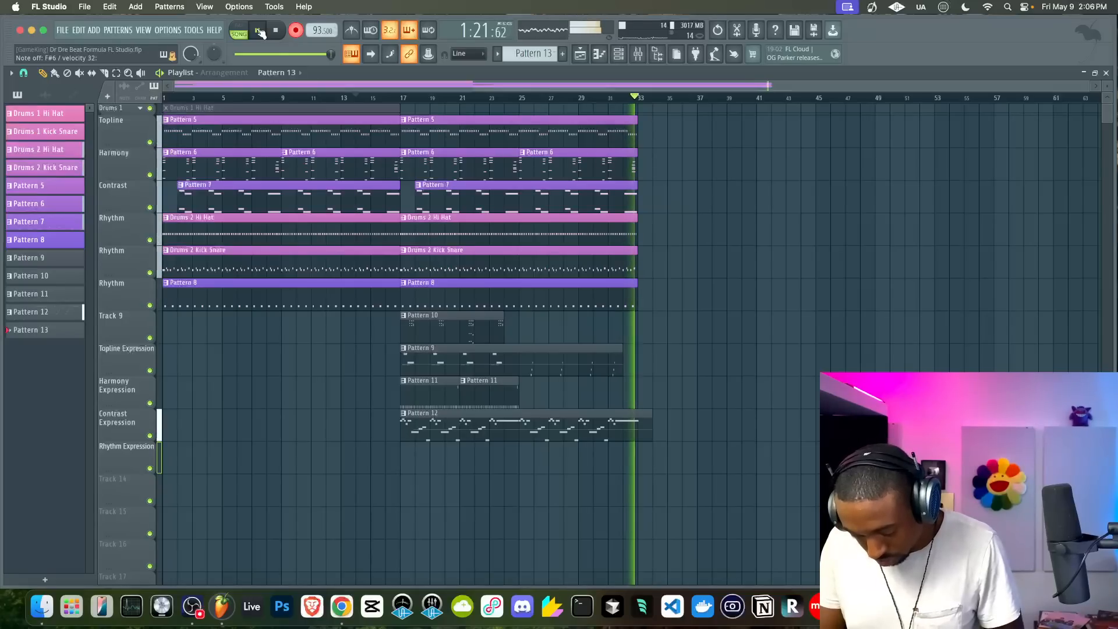
{"action": "key", "text": "space"}
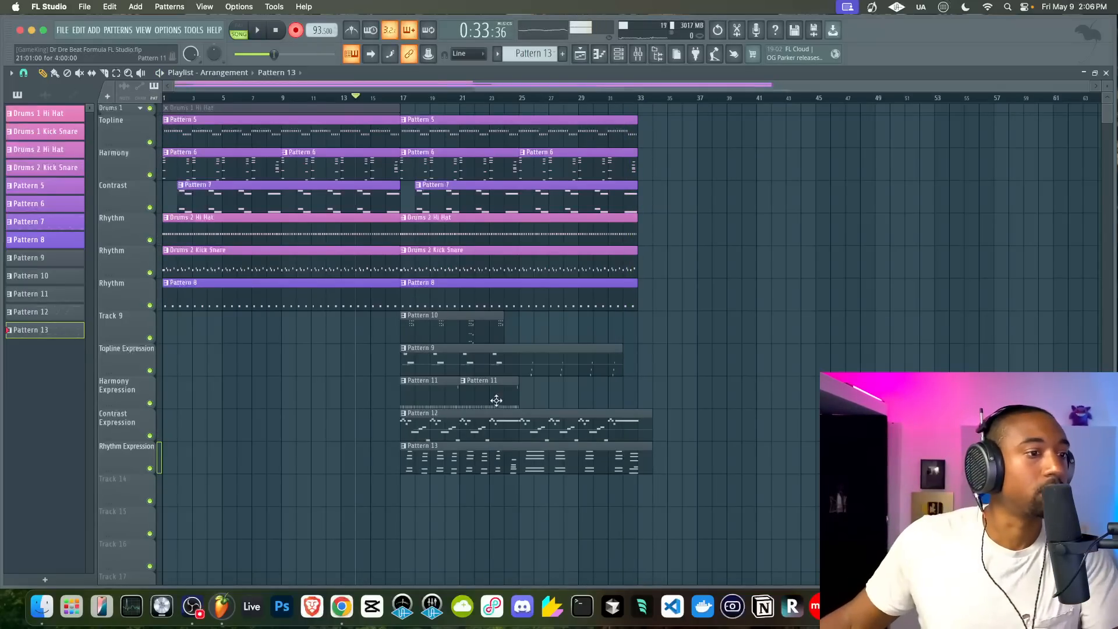
Check the recorded Pattern 13 notes in the piano roll and set the Yamaha C7 channel volume to about 34%
{"action": "double_click", "coordinate": [571, 445]}
{"action": "scroll", "coordinate": [364, 198], "scroll_direction": "up", "scroll_amount": 4}
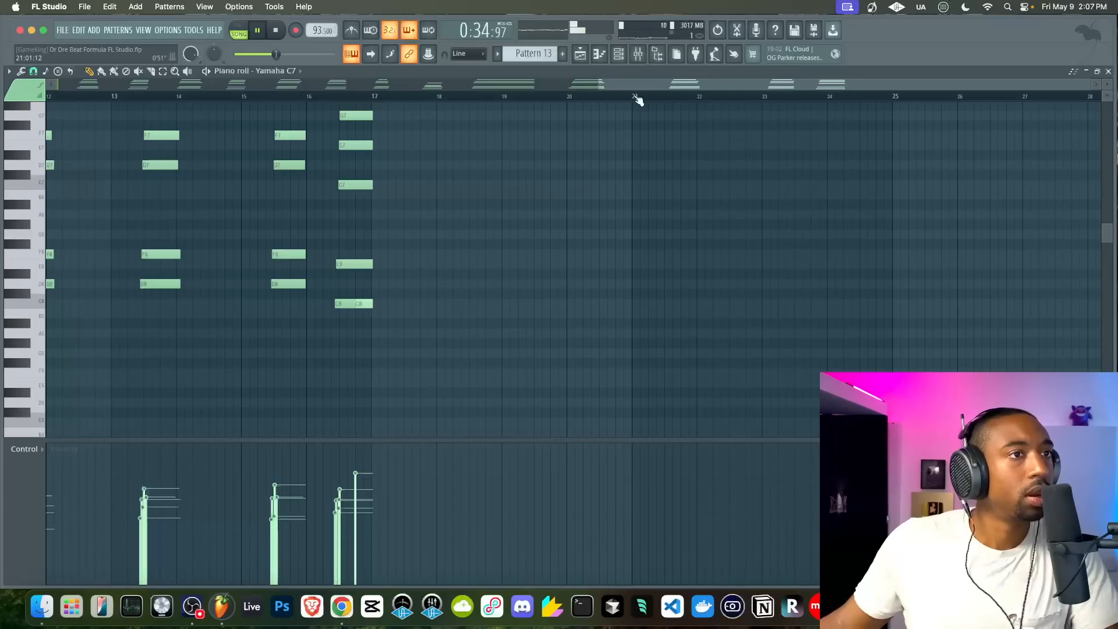
{"action": "left_click", "coordinate": [619, 55]}
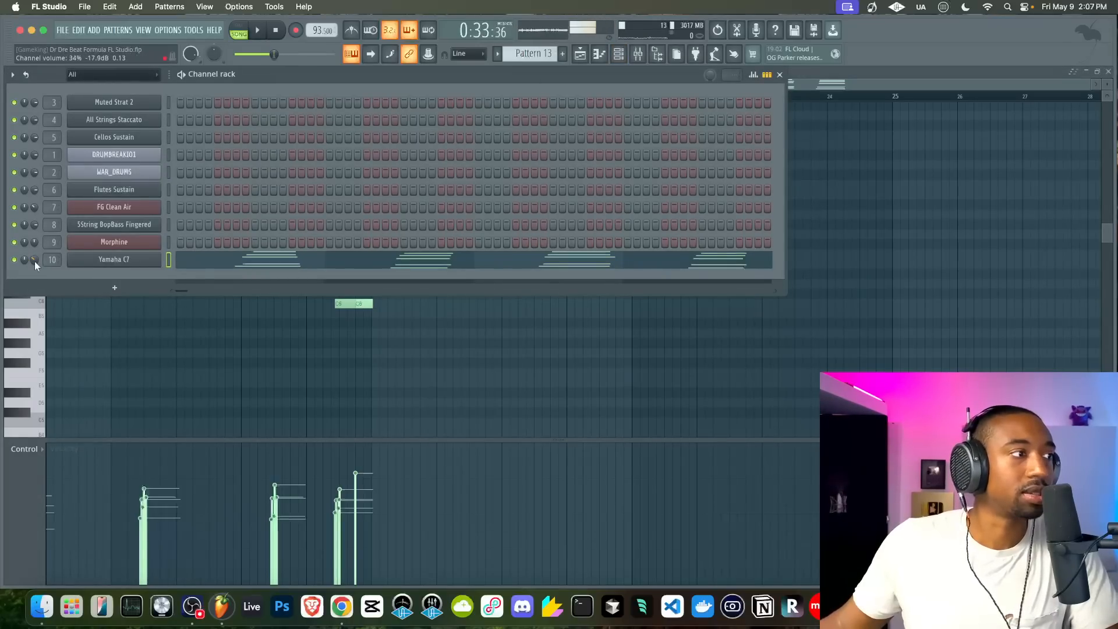
{"action": "left_click", "coordinate": [580, 53]}
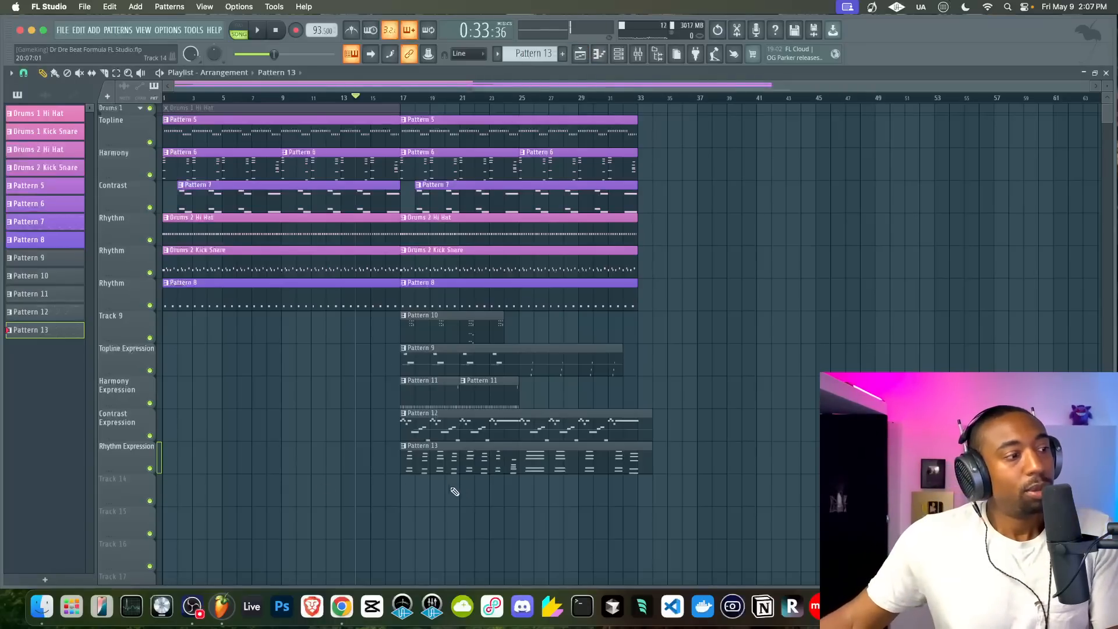
Insert a playlist track above Topline Expression, name it Topline Expression as well, and save the project
{"action": "left_click_drag", "start_coordinate": [405, 400], "coordinate": [505, 395]}
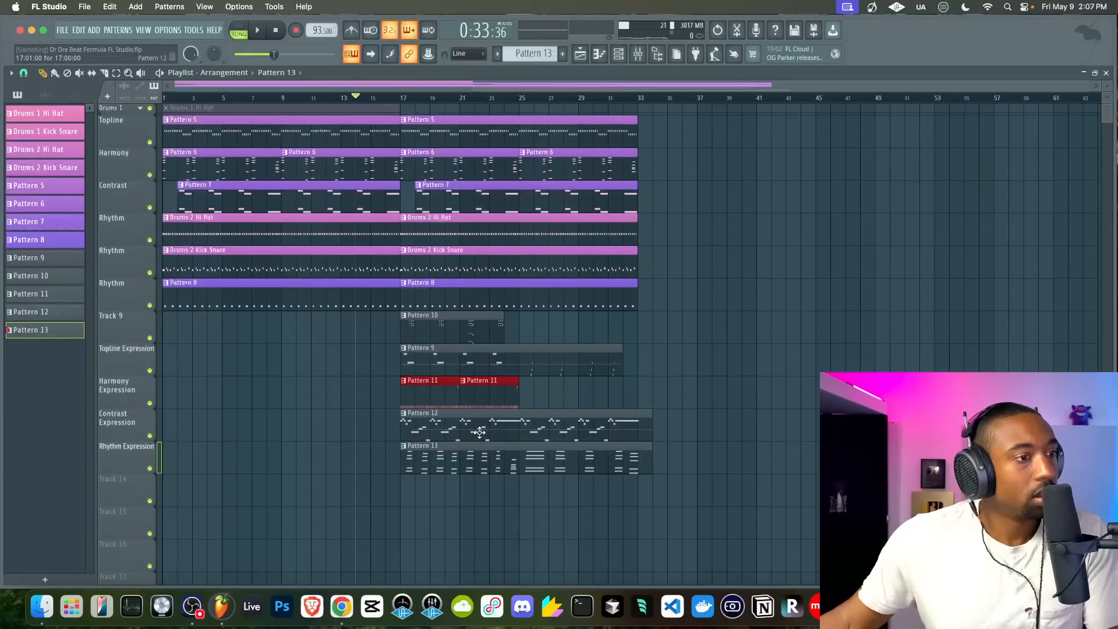
{"action": "right_click", "coordinate": [117, 365]}
{"action": "left_click", "coordinate": [141, 527]}
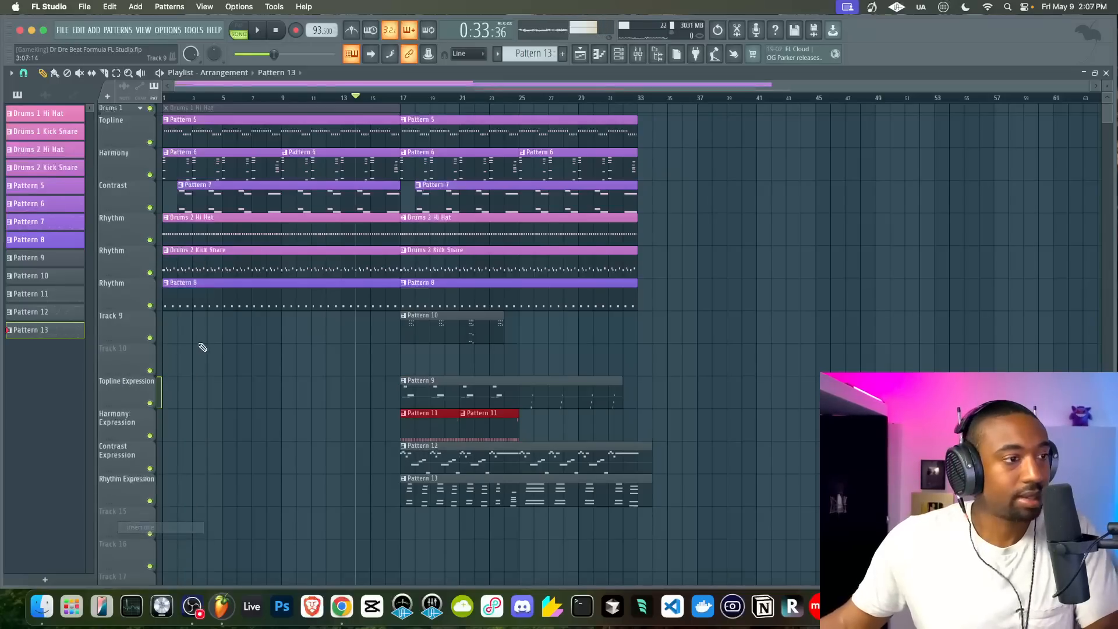
{"action": "right_click", "coordinate": [119, 351]}
{"action": "type", "text": "rT"}
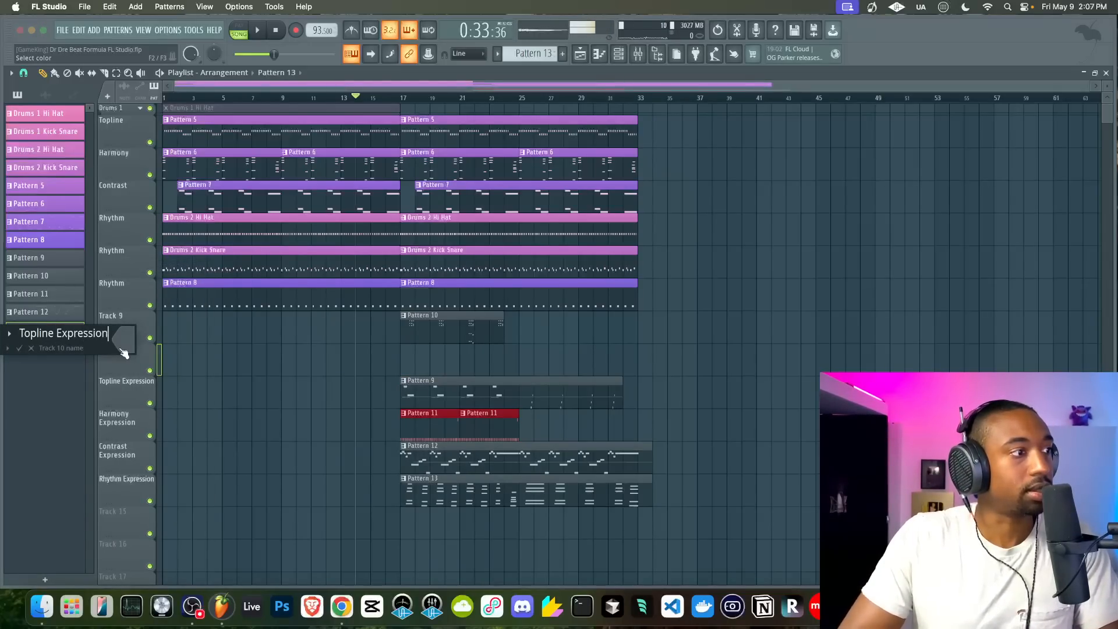
{"action": "type", "text": "opline Expression"}
{"action": "key", "text": "Return"}
{"action": "key", "text": "super+s"}
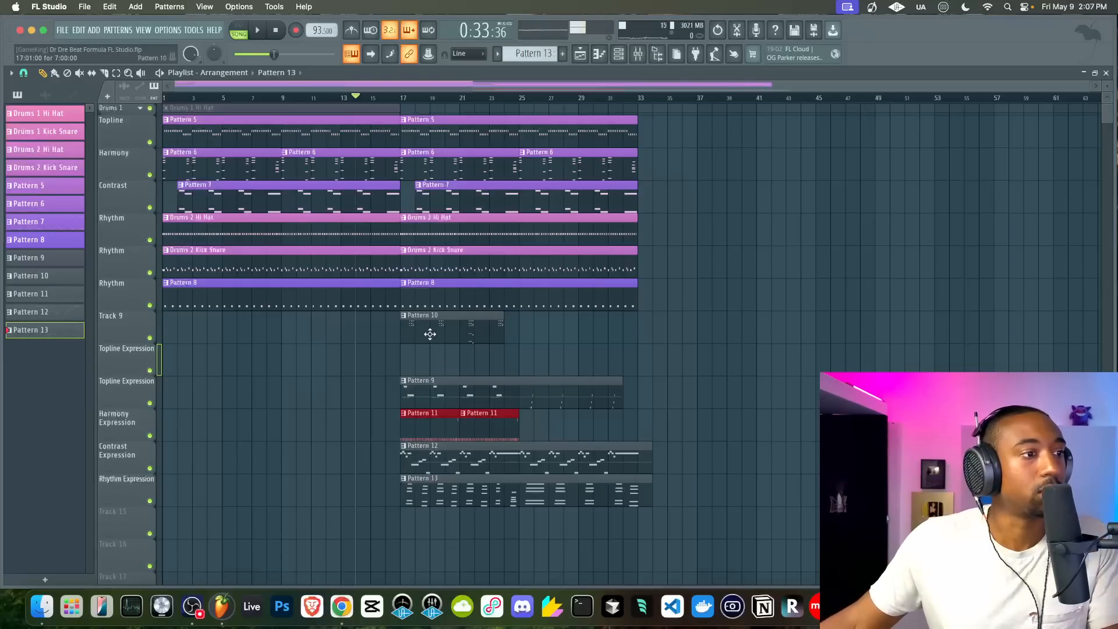
Insert a playlist track above Harmony Expression and name it Harmony Expression as well
{"action": "right_click", "coordinate": [118, 426]}
{"action": "key", "text": "r"}
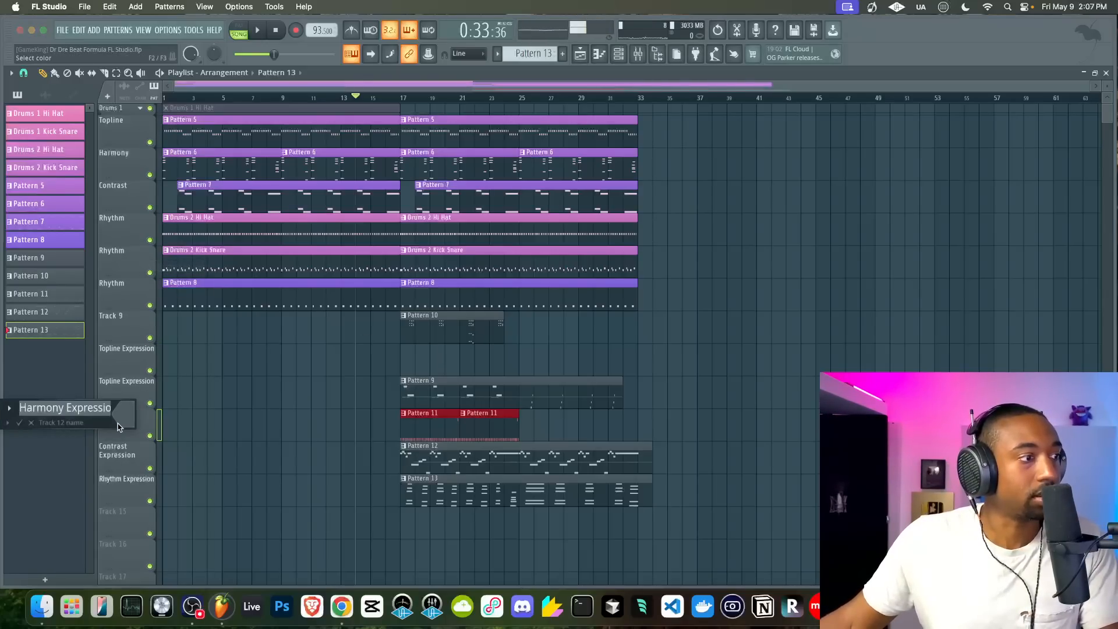
{"action": "key", "text": "Return"}
{"action": "right_click", "coordinate": [114, 418]}
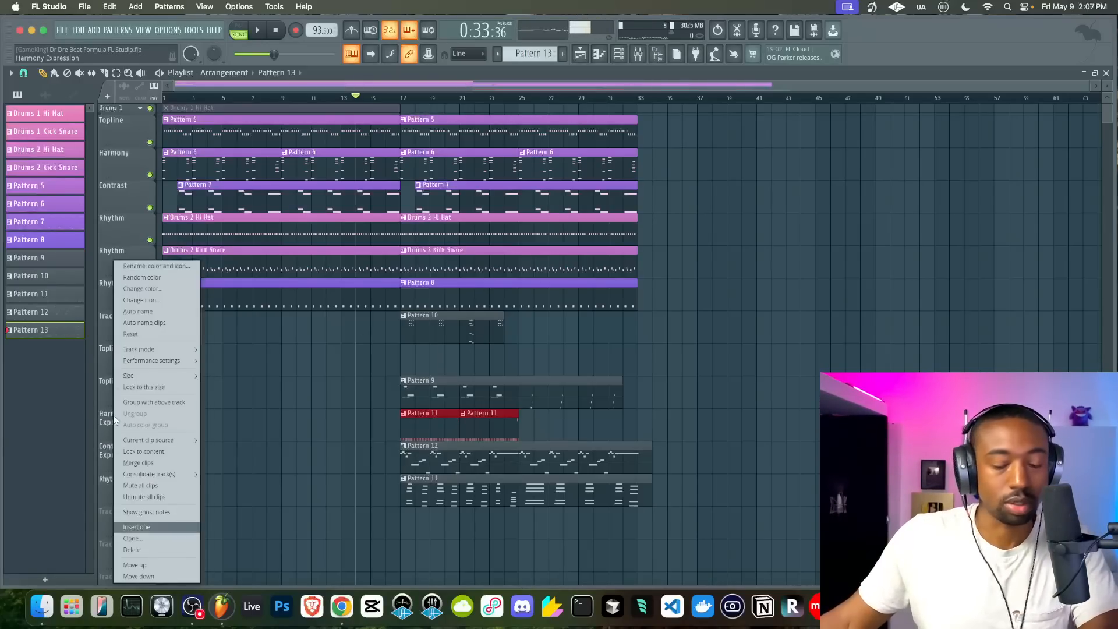
{"action": "key", "text": "i"}
{"action": "right_click", "coordinate": [121, 411]}
{"action": "type", "text": "rHarmony"}
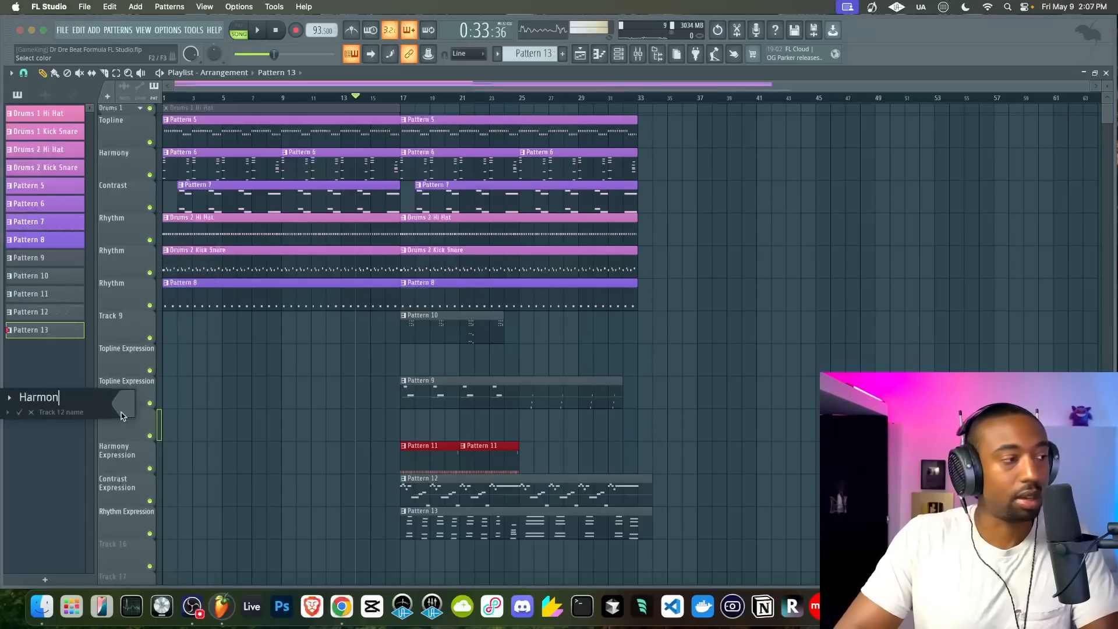
{"action": "key", "text": "Return"}
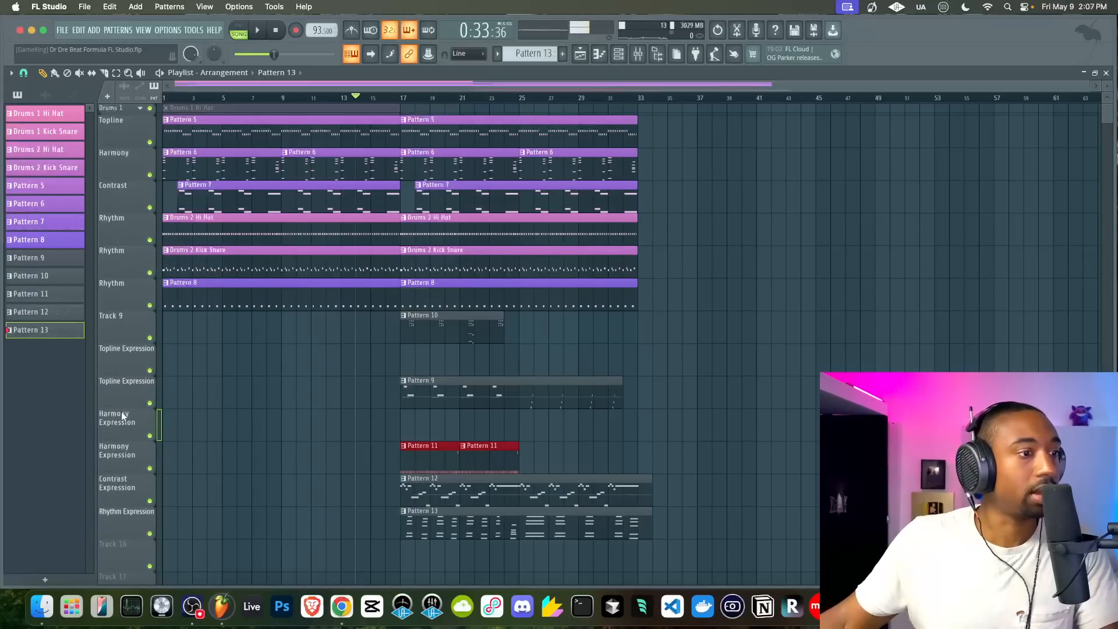
Move Pattern 12 to the upper Topline Expression track, Patterns 10 and 13 to the two Harmony Expression tracks, and both Pattern 11 clips to Contrast Expression at bar 17
{"action": "left_click_drag", "start_coordinate": [427, 331], "coordinate": [435, 437]}
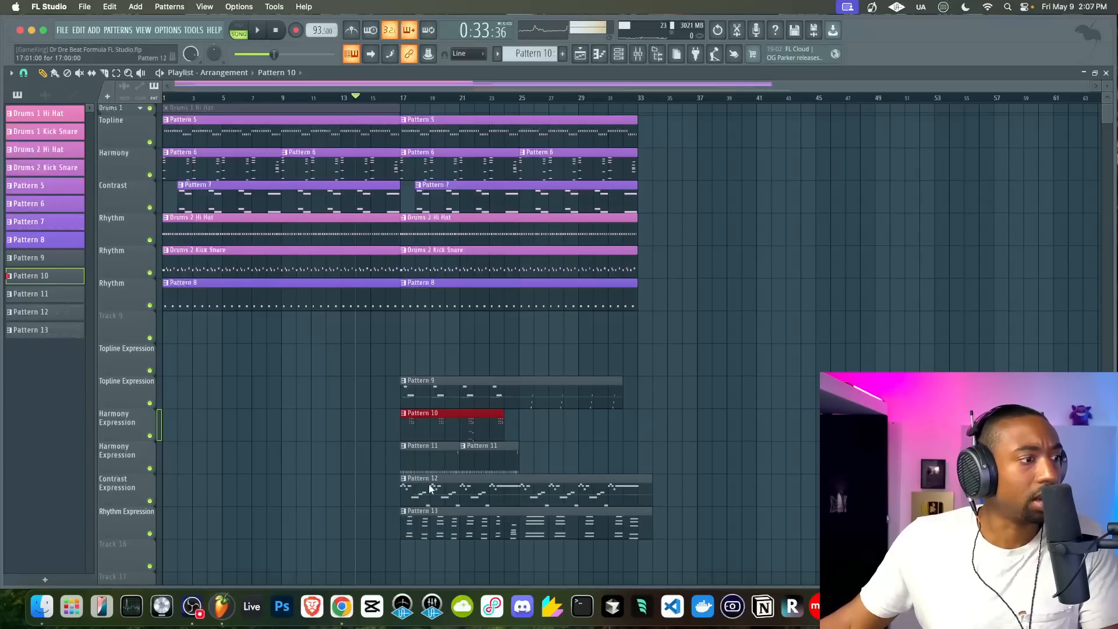
{"action": "left_click_drag", "start_coordinate": [444, 497], "coordinate": [444, 357]}
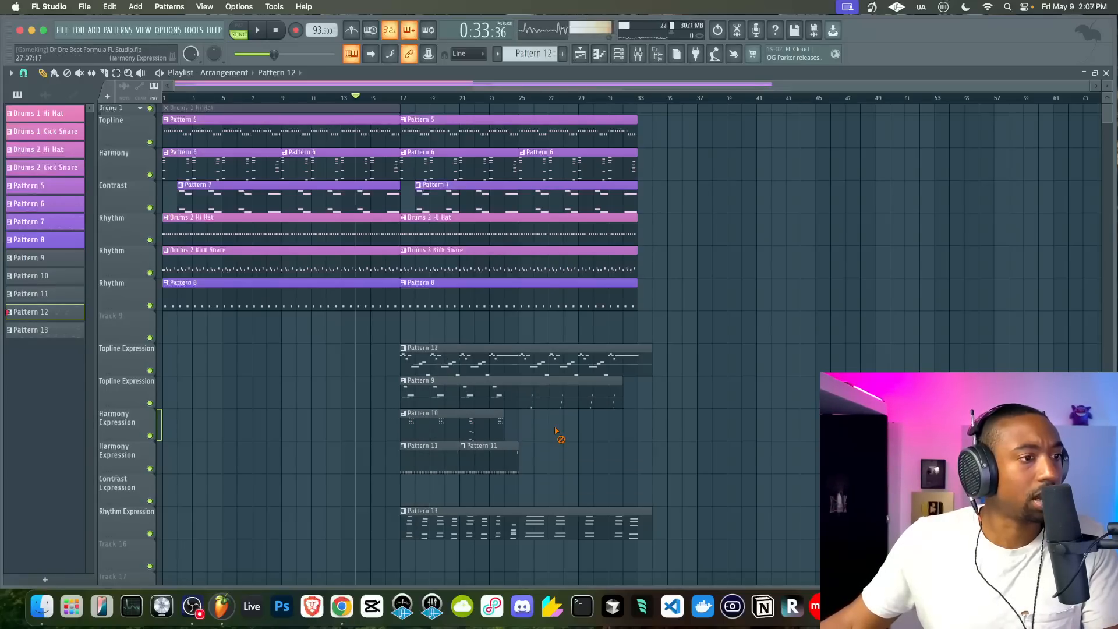
{"action": "mouse_move", "coordinate": [452, 511]}
{"action": "left_mouse_down"}
{"action": "mouse_move", "coordinate": [440, 472]}
{"action": "mouse_move", "coordinate": [470, 530]}
{"action": "mouse_move", "coordinate": [456, 530]}
{"action": "left_mouse_up"}
{"action": "left_click_drag", "start_coordinate": [453, 490], "coordinate": [453, 456]}
{"action": "left_click", "coordinate": [453, 456]}
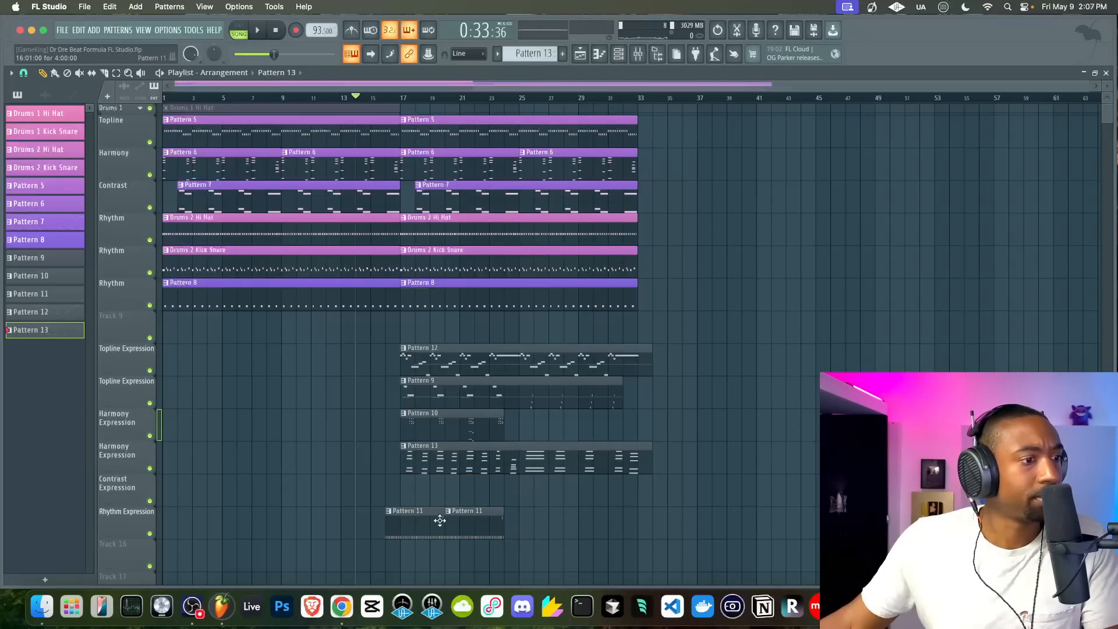
{"action": "left_click_drag", "start_coordinate": [456, 495], "coordinate": [454, 481]}
{"action": "left_click_drag", "start_coordinate": [478, 523], "coordinate": [492, 491]}
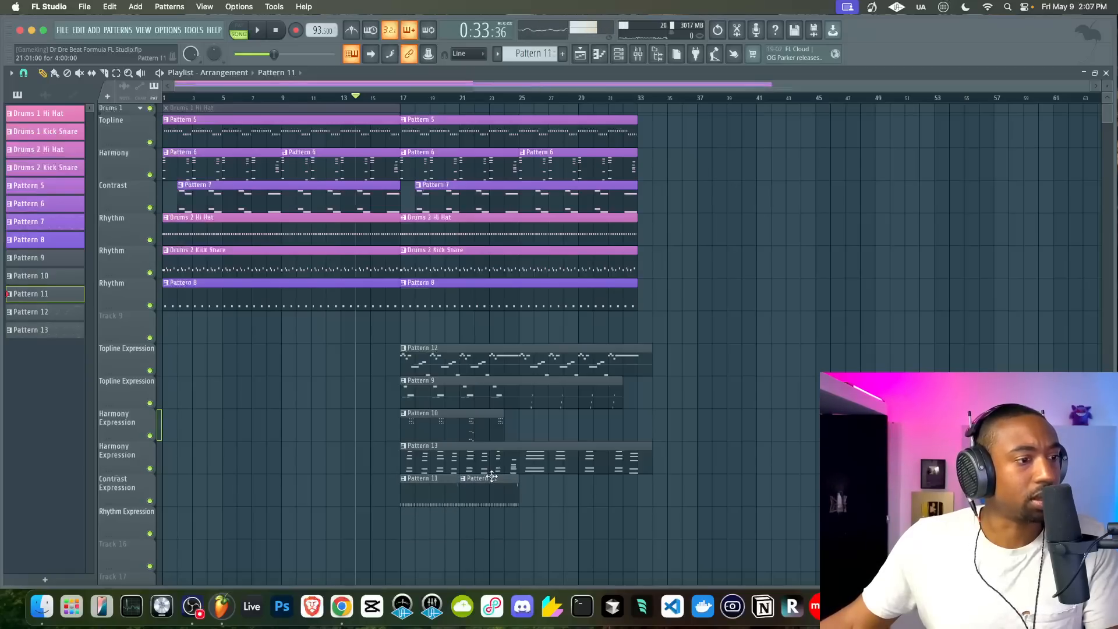
Play the arrangement into the section at bar 17, check the mixer levels, and compare it with the Topline track muted and unmuted
{"action": "key", "text": "space"}
{"action": "key", "text": "space"}
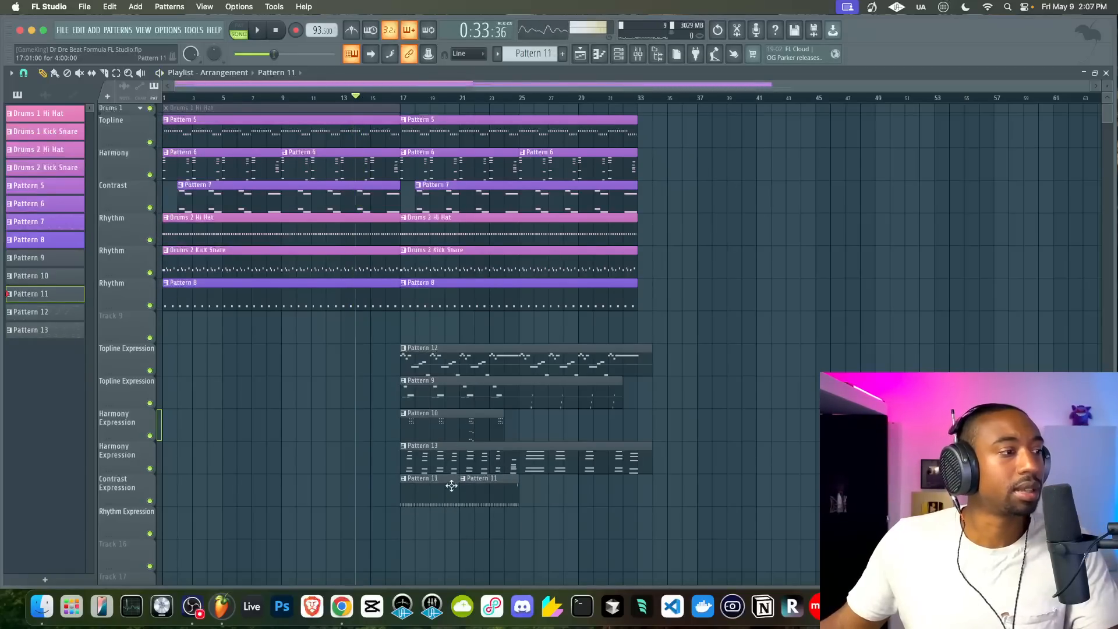
{"action": "key", "text": "space"}
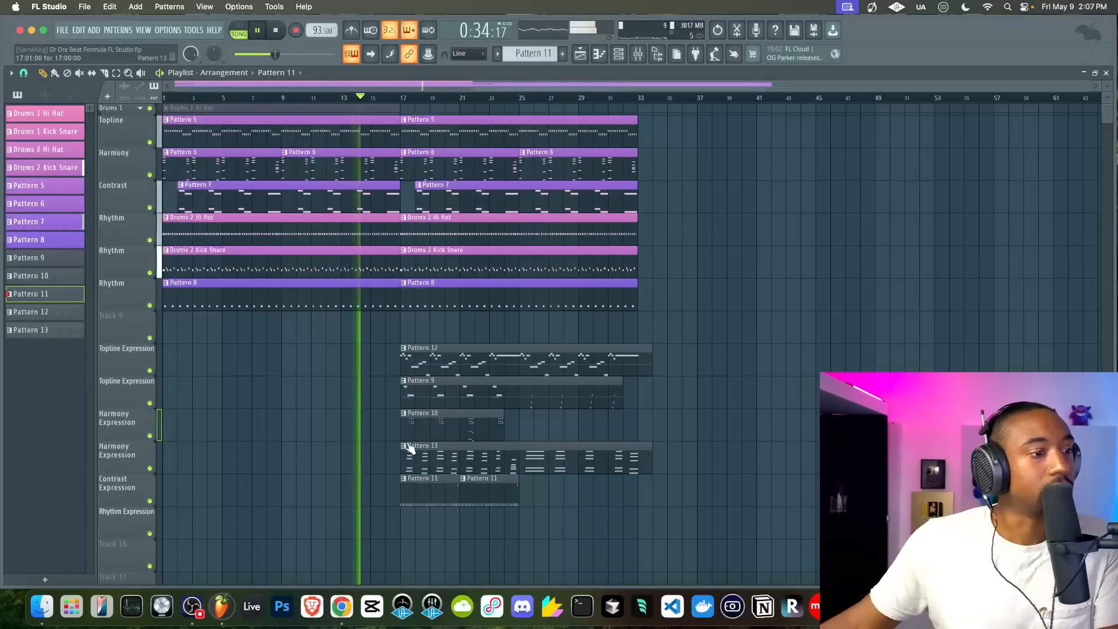
{"action": "left_click_drag", "start_coordinate": [405, 476], "coordinate": [424, 491]}
{"action": "key", "text": "space"}
{"action": "key", "text": "space"}
{"action": "left_click", "coordinate": [637, 59]}
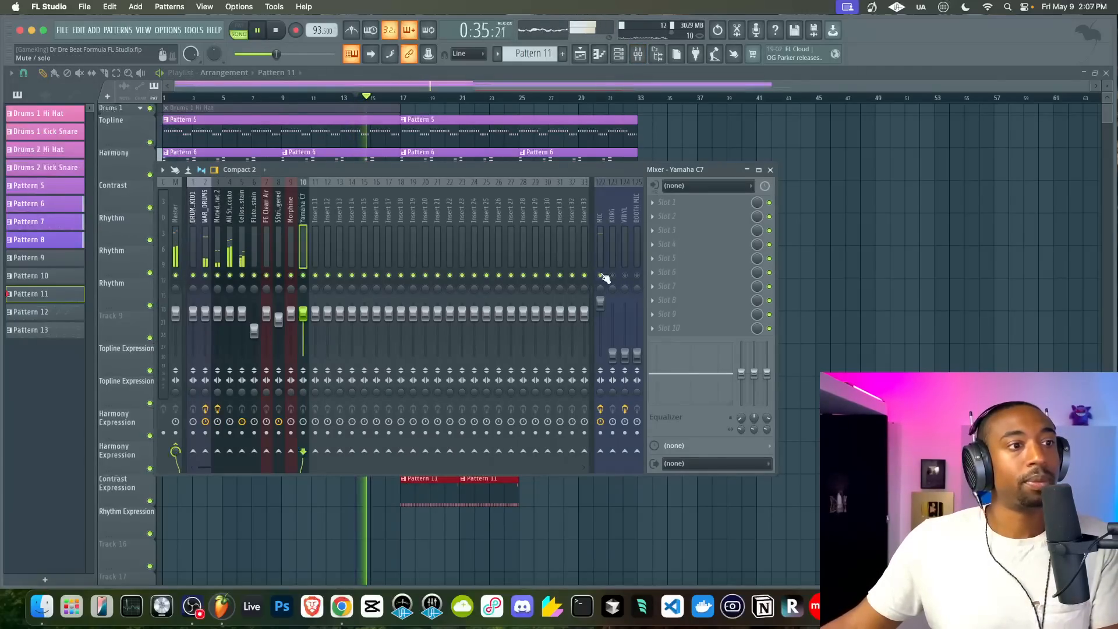
{"action": "left_click", "coordinate": [930, 276]}
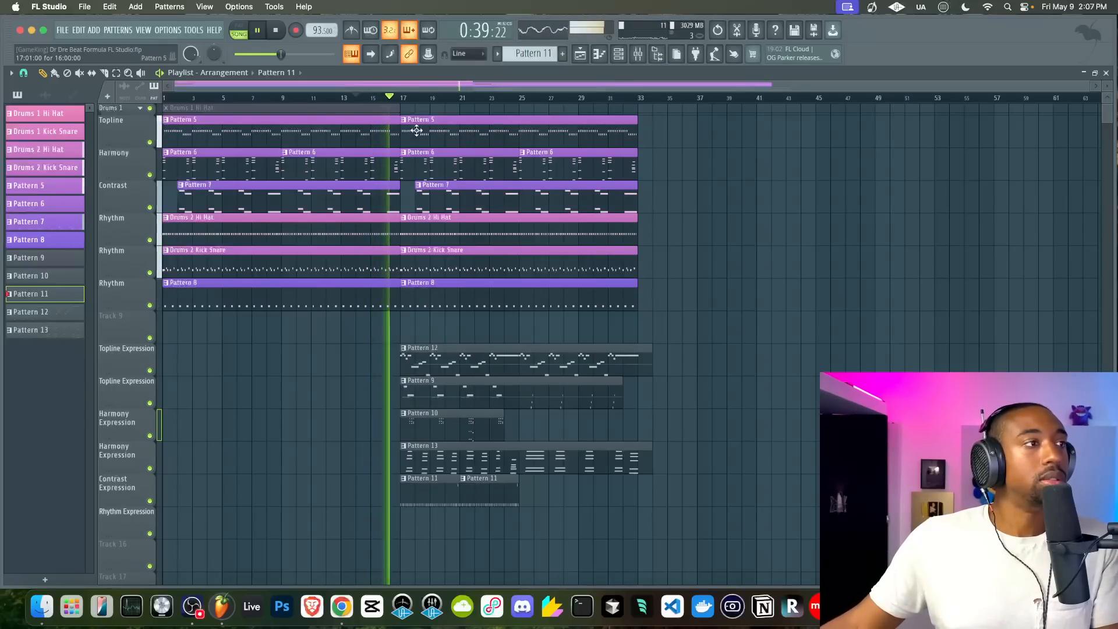
{"action": "left_click", "coordinate": [151, 142]}
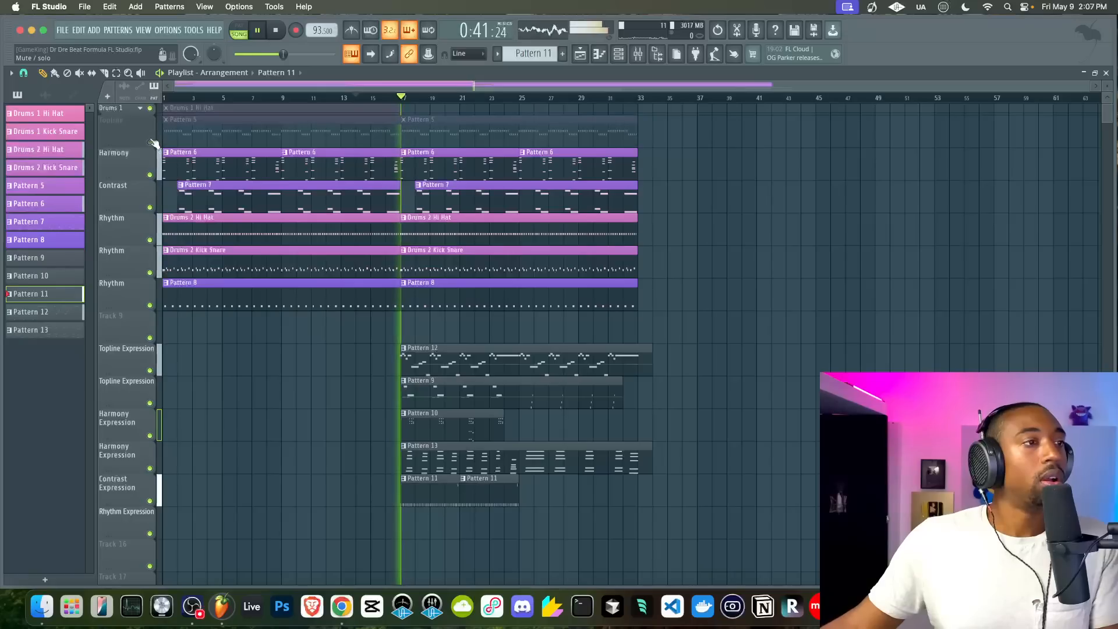
{"action": "left_click", "coordinate": [151, 142]}
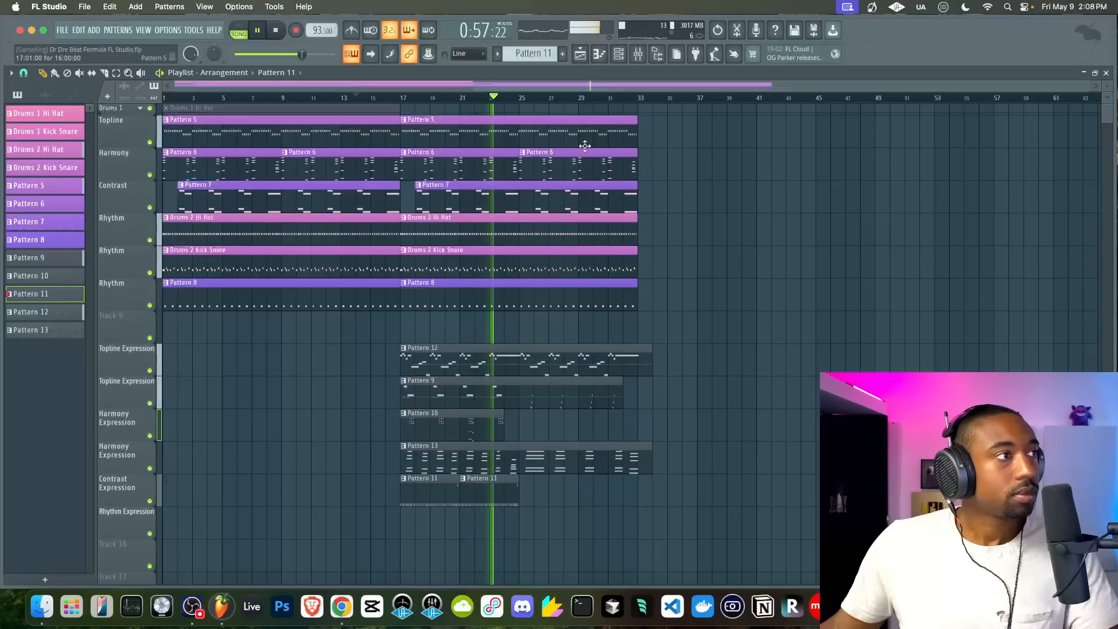
Color Patterns 9 to 13 with a gradient running from pink to purple
{"action": "left_click", "coordinate": [71, 260]}
{"action": "left_click", "coordinate": [65, 329], "text": "shift"}
{"action": "right_click", "coordinate": [66, 330]}
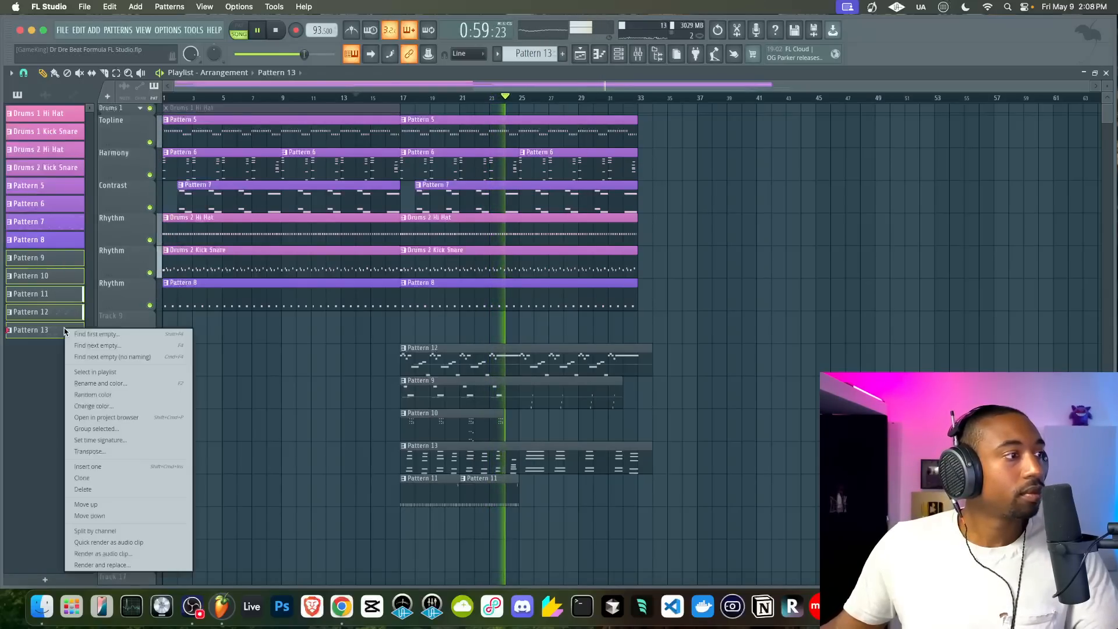
{"action": "left_click", "coordinate": [111, 382]}
{"action": "left_click", "coordinate": [117, 377]}
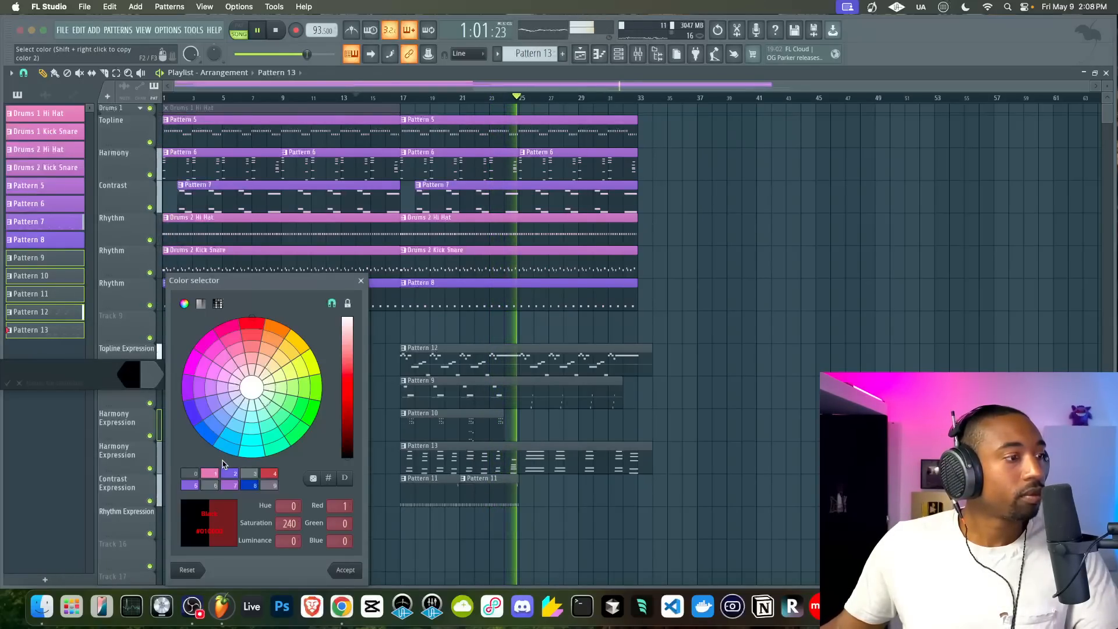
{"action": "left_click", "coordinate": [212, 472]}
{"action": "left_click", "coordinate": [214, 473]}
{"action": "left_click", "coordinate": [152, 374]}
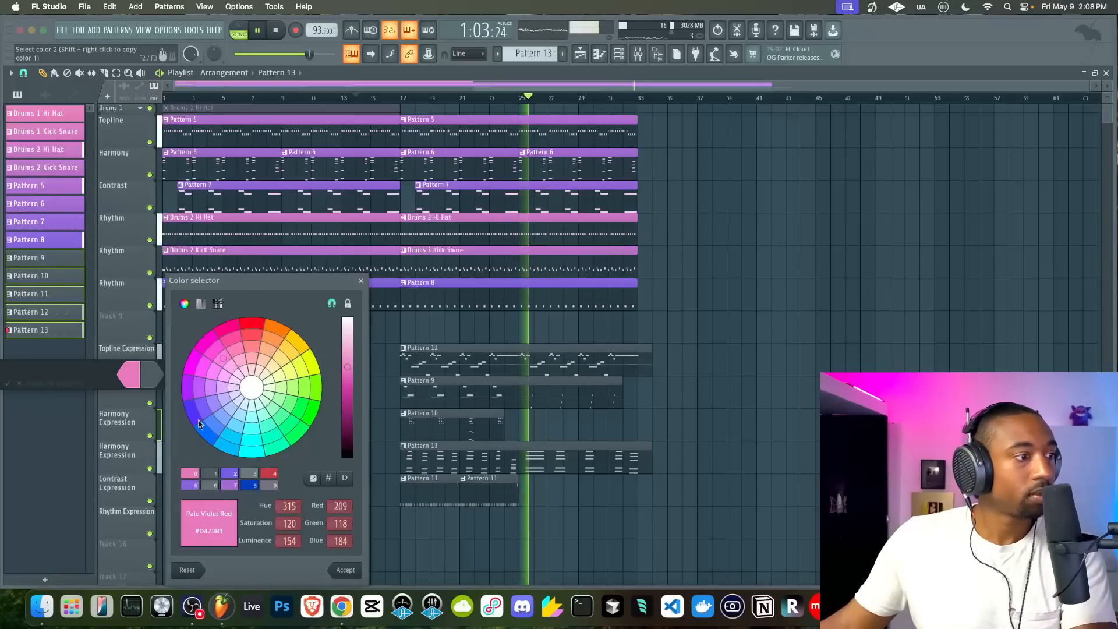
{"action": "double_click", "coordinate": [227, 473]}
{"action": "key", "text": "Return"}
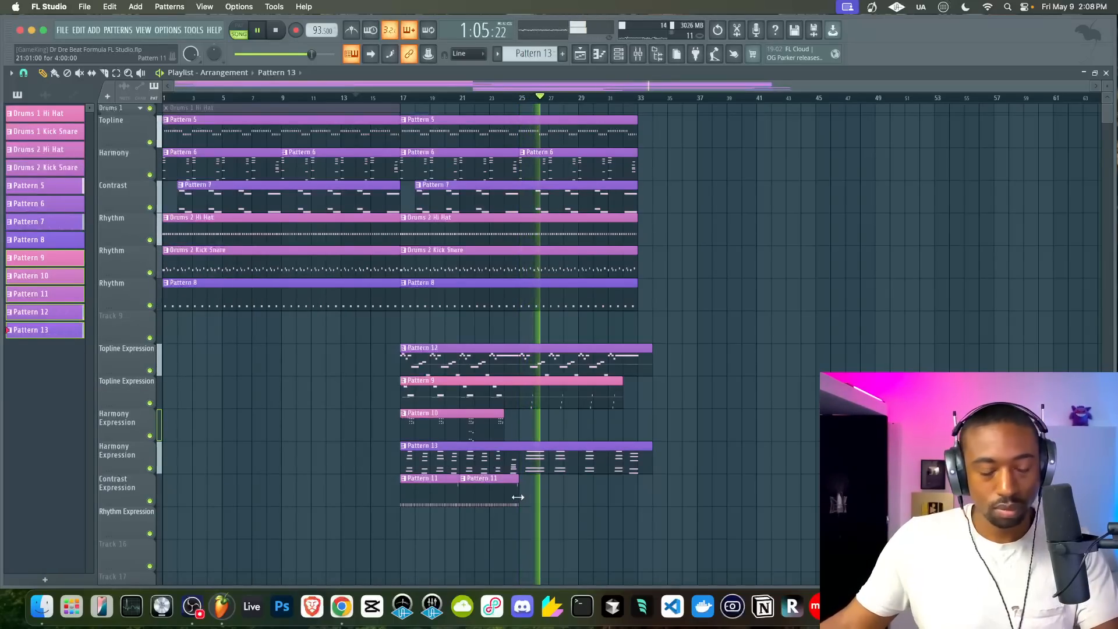
Duplicate the two Pattern 11 clips on Contrast Expression so the copies start at bar 25, and save the project
{"action": "left_click_drag", "start_coordinate": [519, 497], "coordinate": [549, 489], "text": "super"}
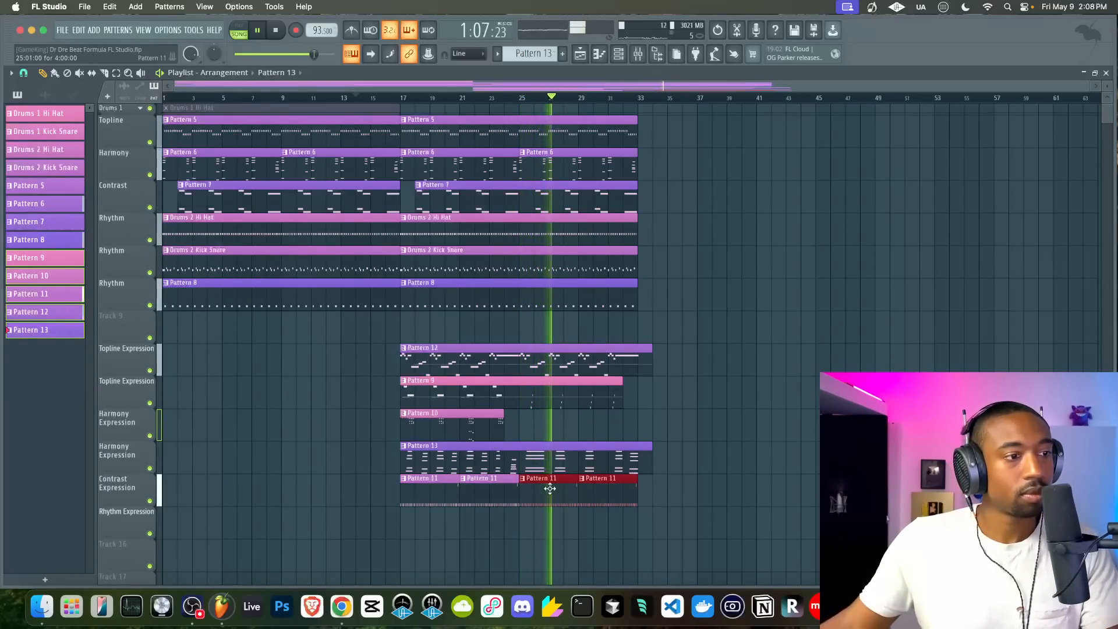
{"action": "right_click", "coordinate": [524, 424]}
{"action": "key", "text": "super+s"}
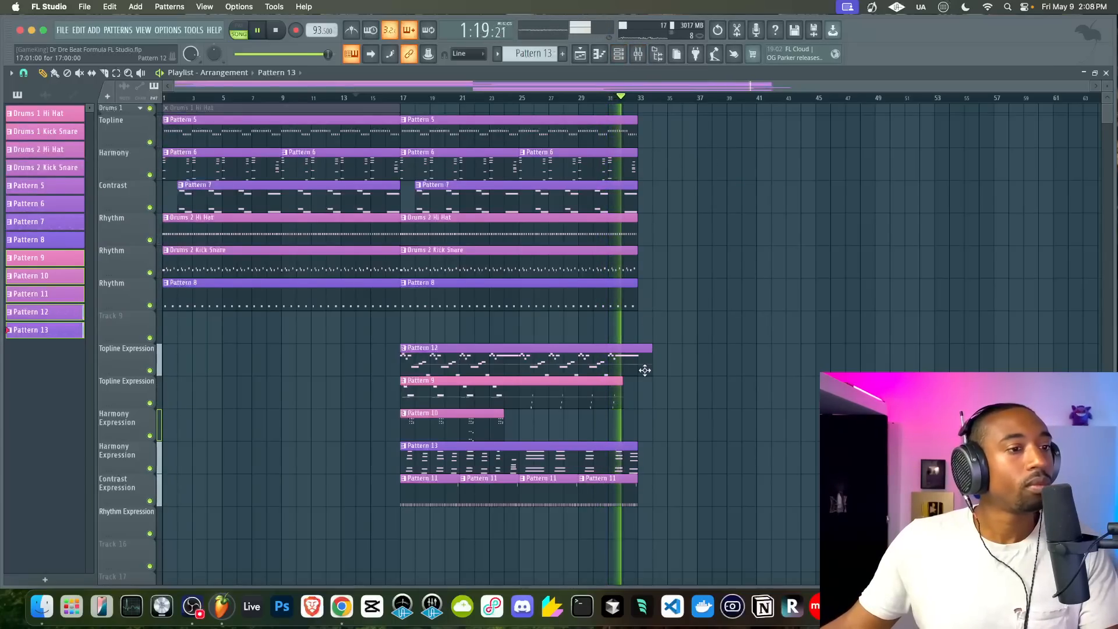
Rename mixer track Insert 11 as BEAT MIX
{"action": "key", "text": "F9"}
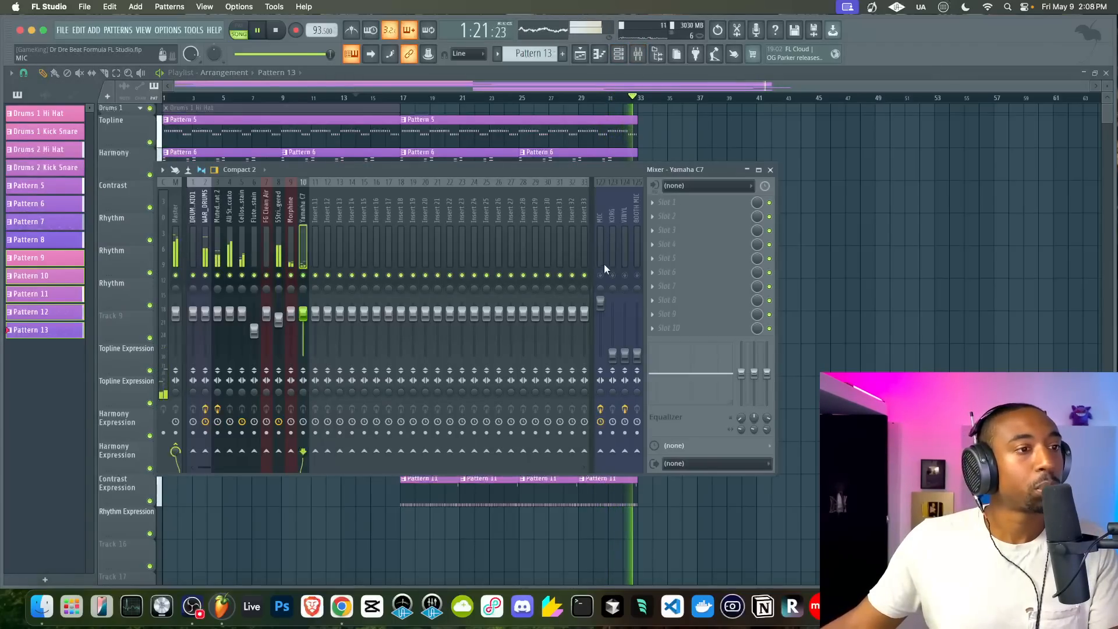
{"action": "right_click", "coordinate": [319, 219]}
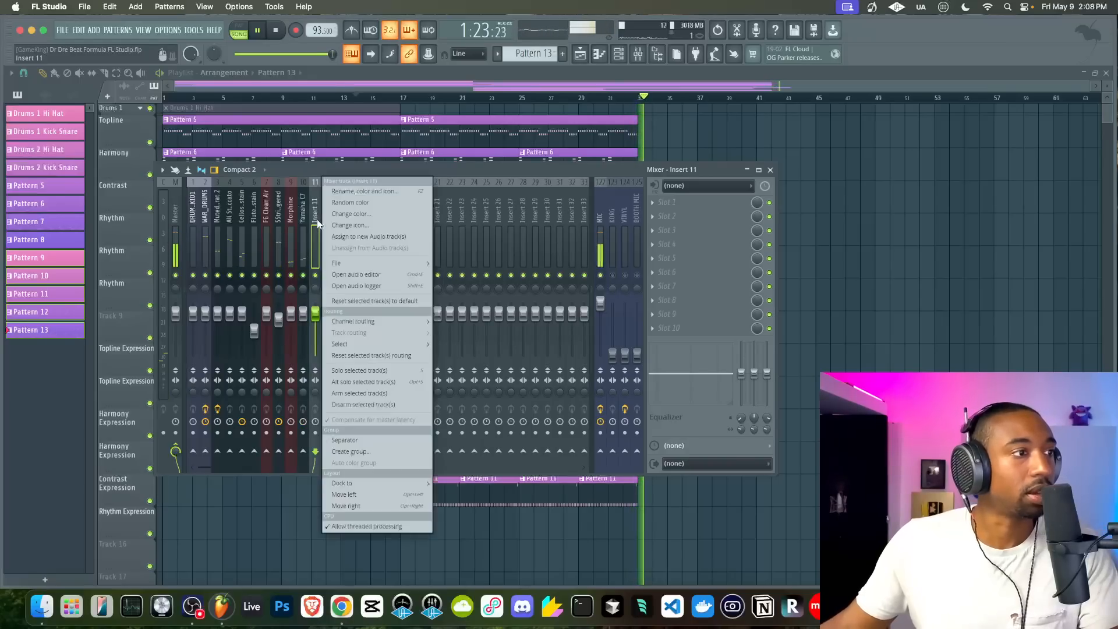
{"action": "left_click", "coordinate": [318, 221]}
{"action": "type", "text": "BEAT MIX"}
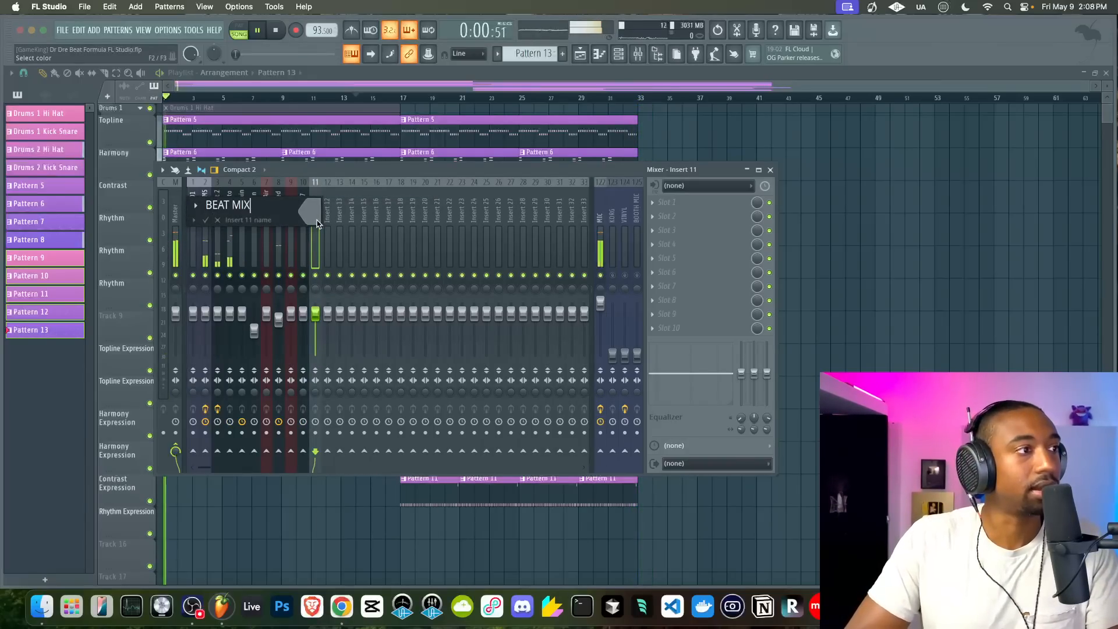
{"action": "key", "text": "Return"}
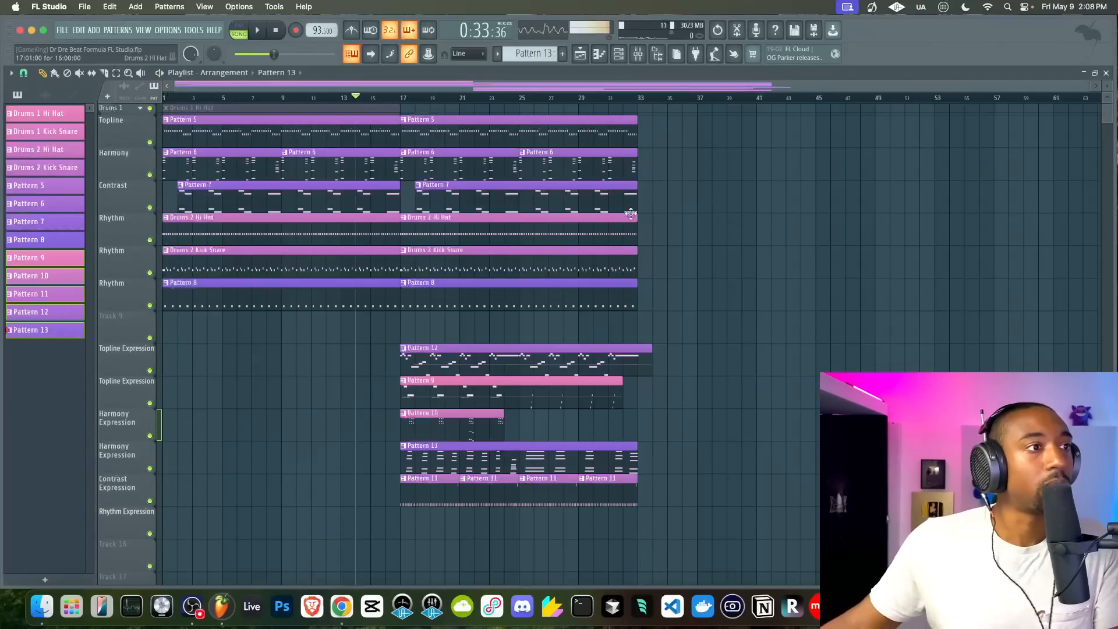
Duplicate all the clips from Topline to Contrast Expression so the copy starts at bar 33, and play from there
{"action": "left_click_drag", "start_coordinate": [668, 499], "coordinate": [104, 120]}
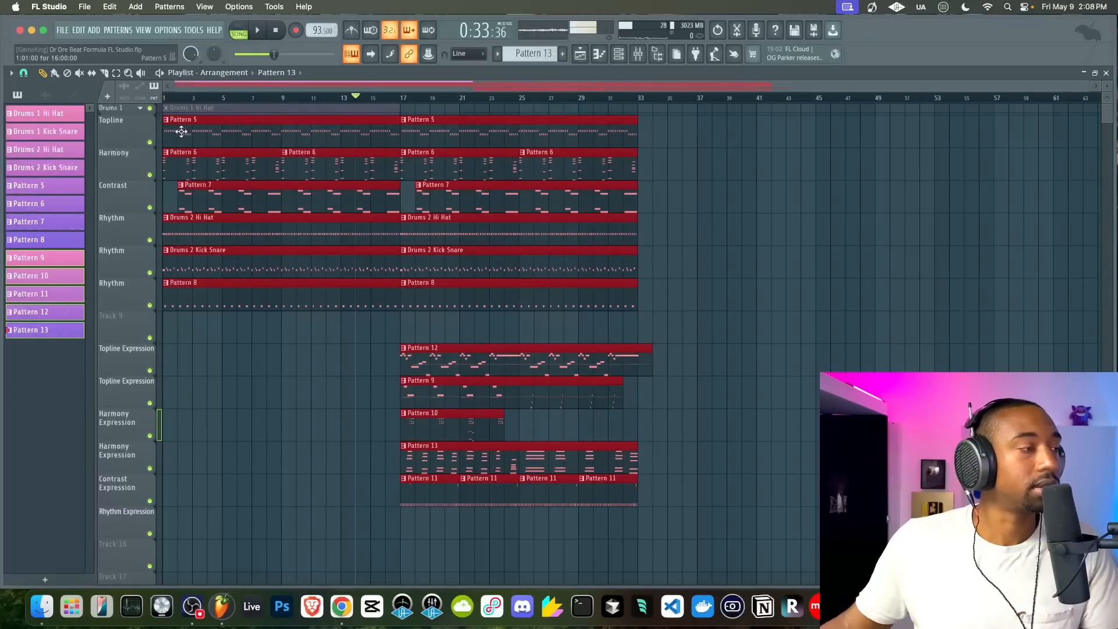
{"action": "left_click_drag", "start_coordinate": [179, 131], "coordinate": [653, 140]}
{"action": "scroll", "coordinate": [595, 144], "scroll_direction": "down", "scroll_amount": 2}
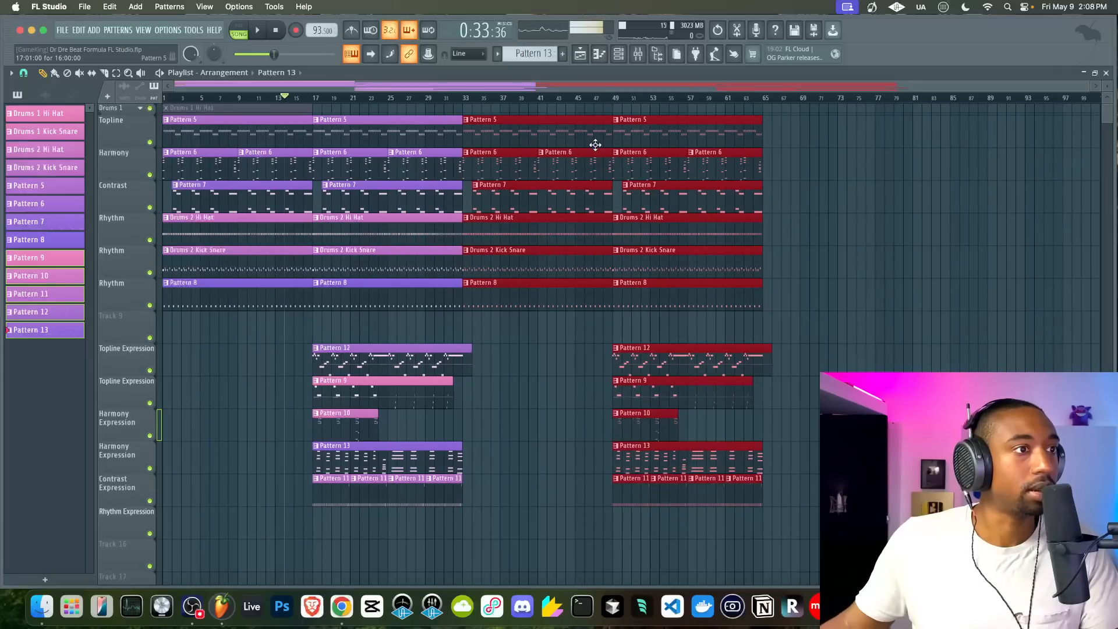
{"action": "left_click", "coordinate": [450, 101]}
{"action": "key", "text": "space"}
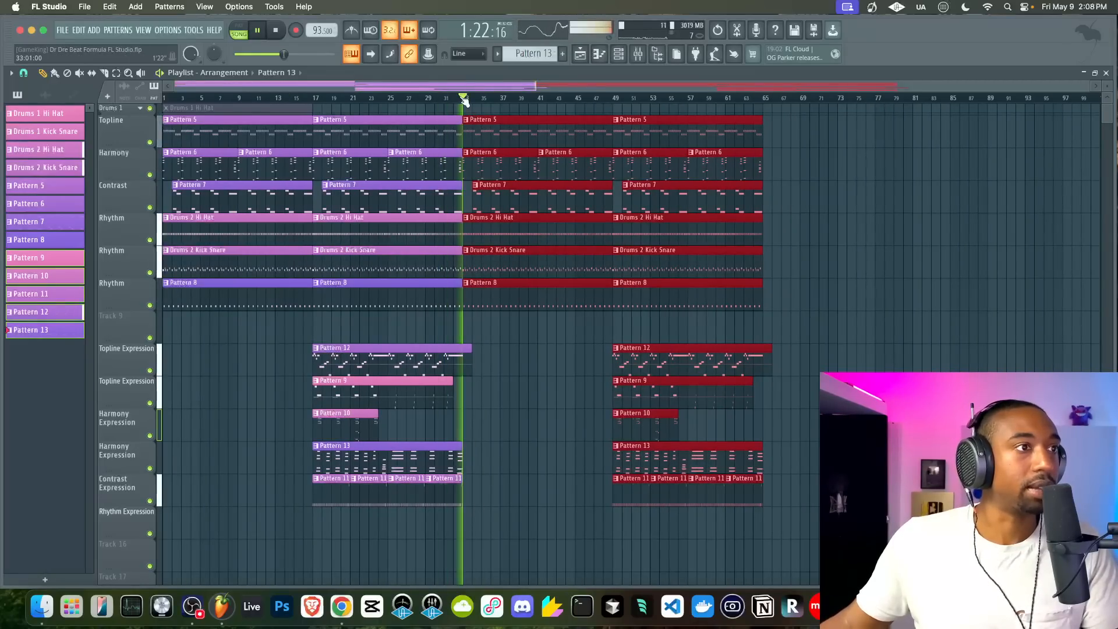
Duplicate two Pattern 11 clips on Contrast Expression to bar 41, and play the section from there
{"action": "scroll", "coordinate": [522, 387], "scroll_direction": "up", "scroll_amount": 2}
{"action": "scroll", "coordinate": [522, 387], "scroll_direction": "down", "scroll_amount": 1}
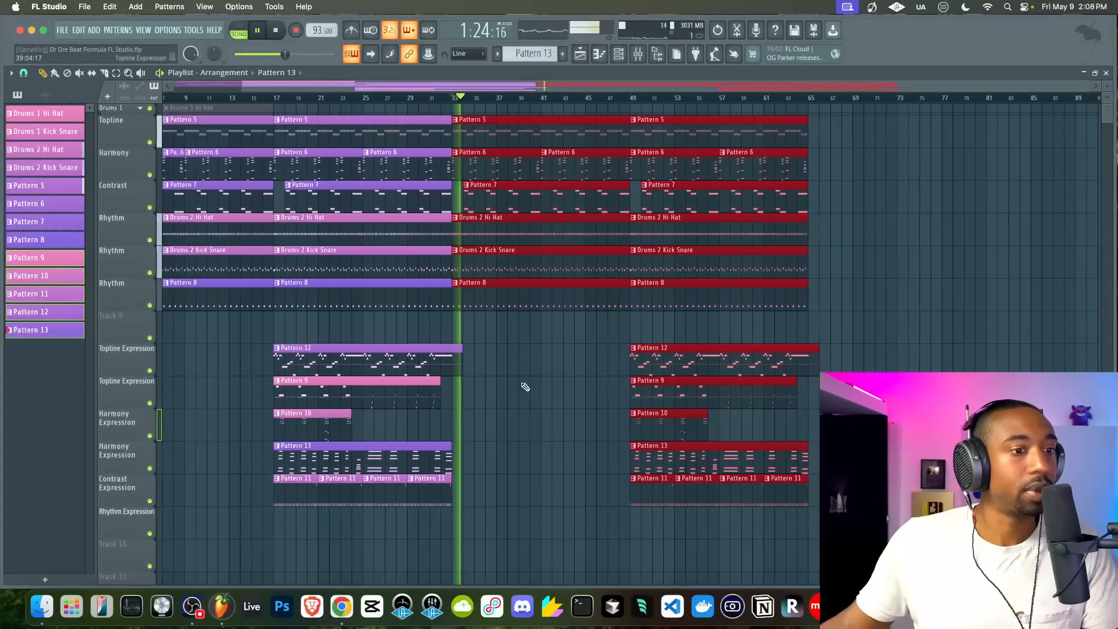
{"action": "left_click_drag", "start_coordinate": [657, 502], "coordinate": [606, 488]}
{"action": "key", "text": "space"}
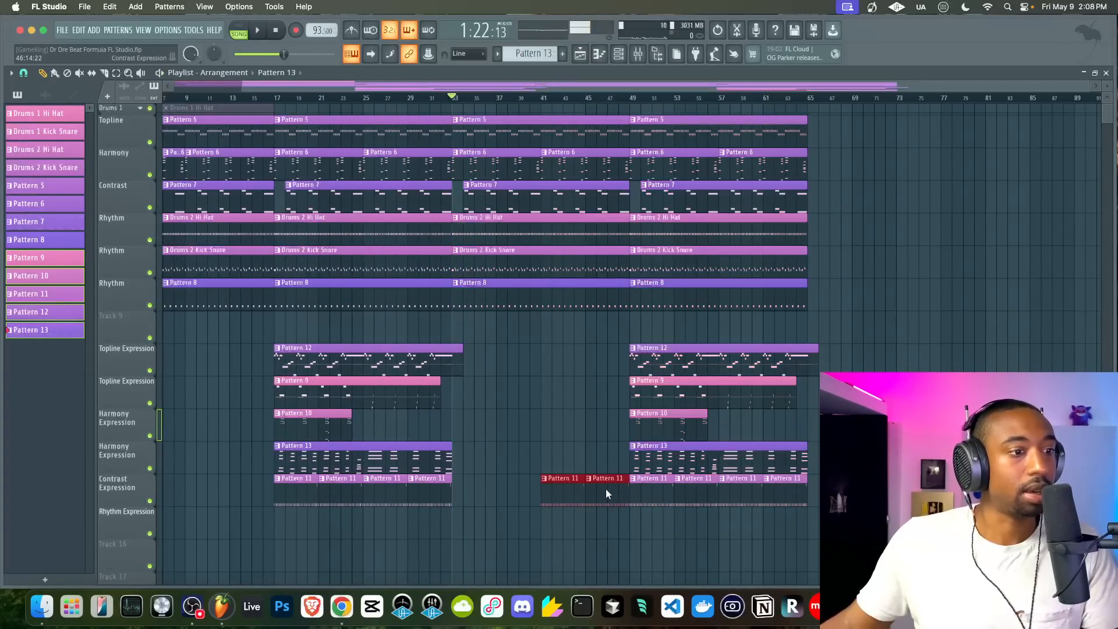
{"action": "key", "text": "space"}
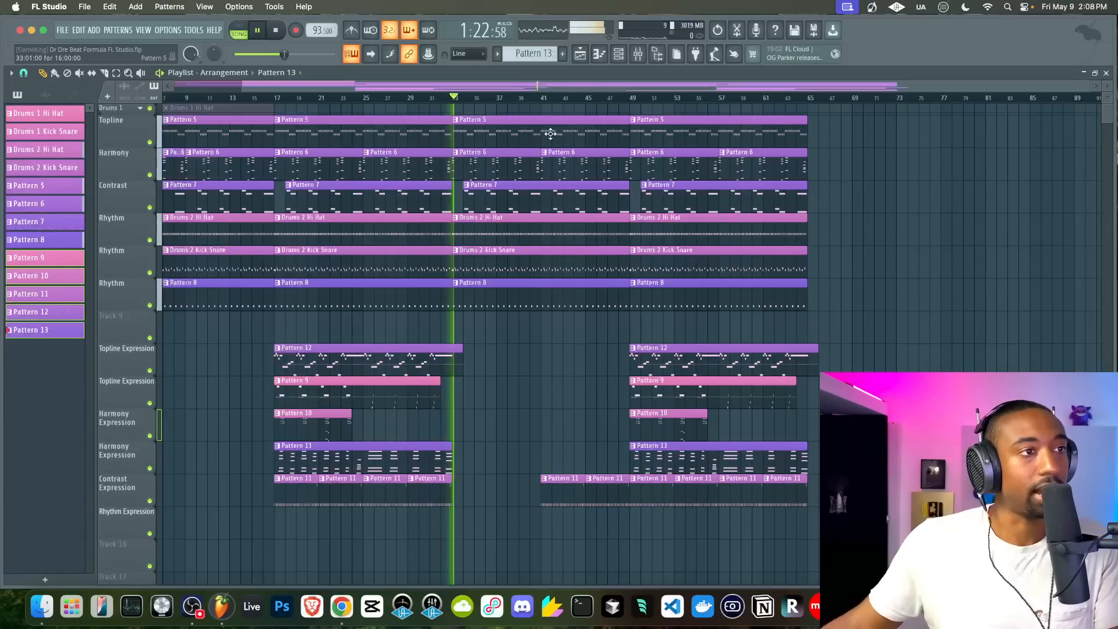
{"action": "left_click", "coordinate": [540, 100]}
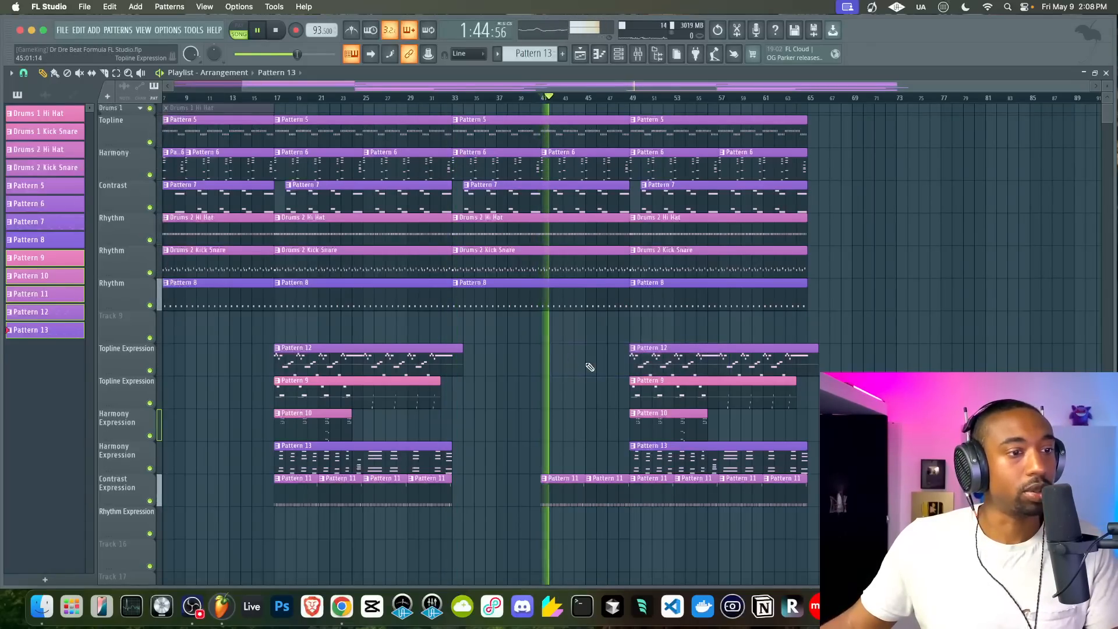
Delete the Pattern 5 clip at bar 49 on the Topline track
{"action": "scroll", "coordinate": [586, 365], "scroll_direction": "up", "scroll_amount": 1}
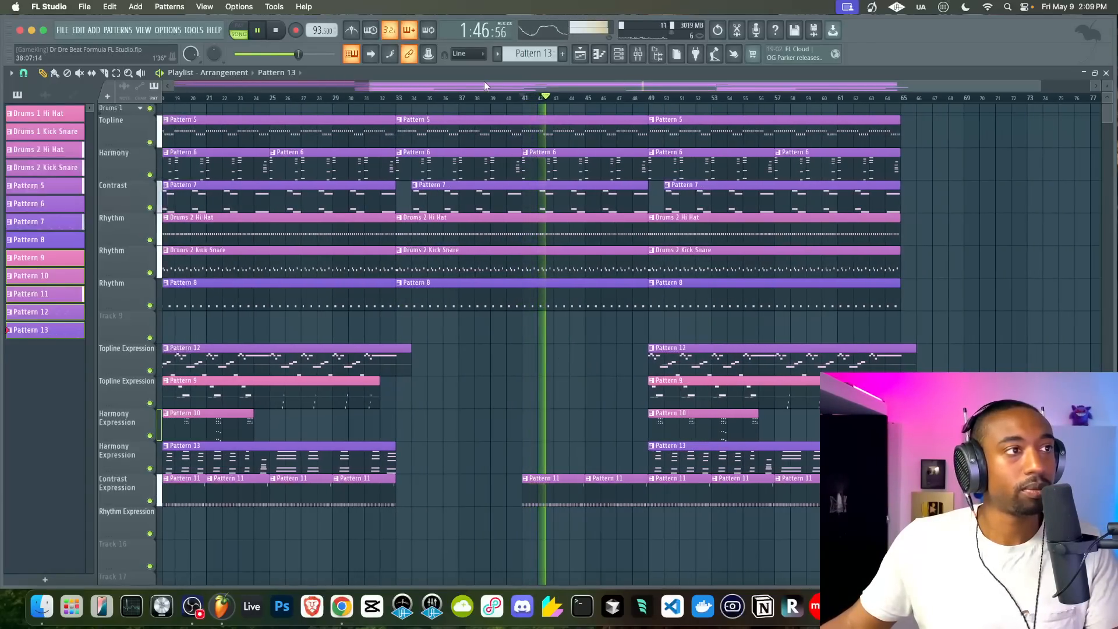
{"action": "left_click_drag", "start_coordinate": [528, 87], "coordinate": [621, 86]}
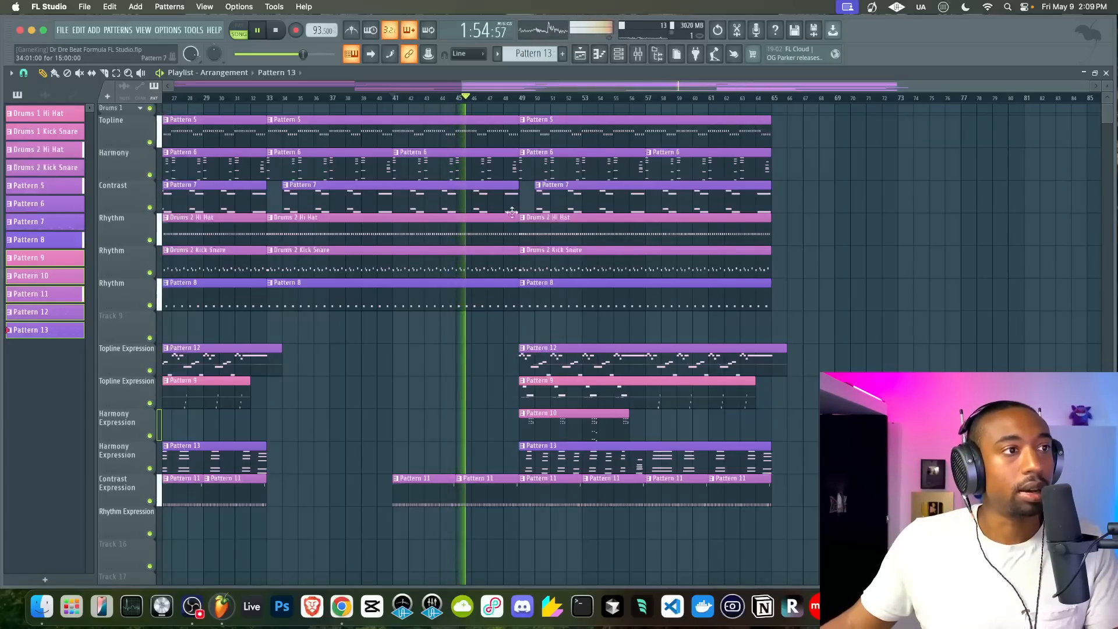
{"action": "right_click", "coordinate": [528, 132]}
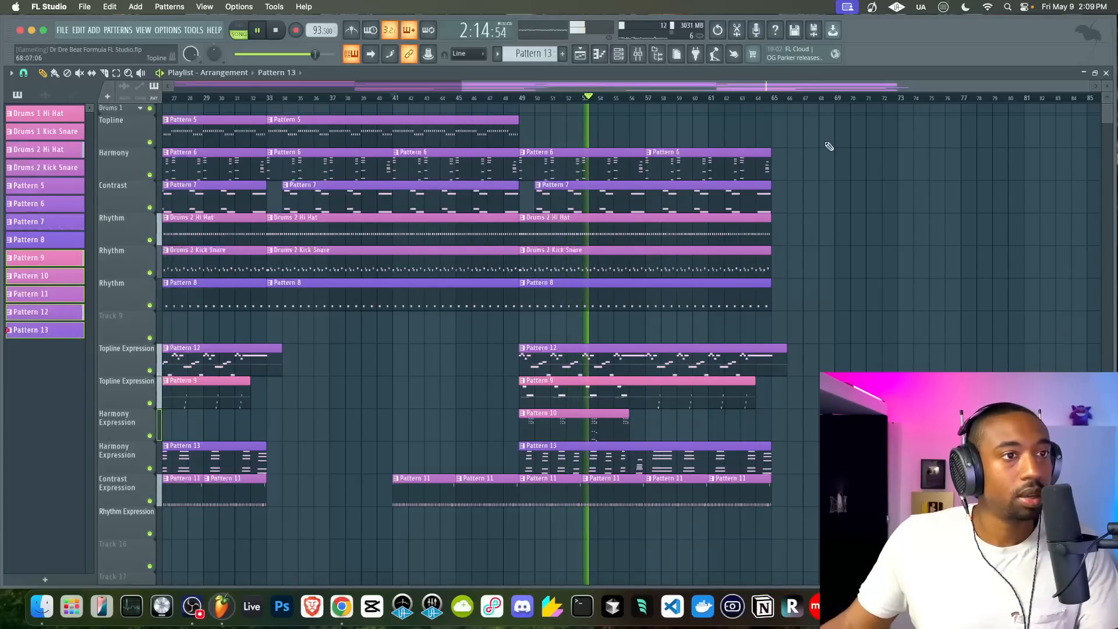
Duplicate the section at bar 49 to bar 65, add a Pattern 5 clip there on Topline, and save the project
{"action": "mouse_move", "coordinate": [815, 116]}
{"action": "left_mouse_down"}
{"action": "mouse_move", "coordinate": [594, 375]}
{"action": "mouse_move", "coordinate": [540, 495]}
{"action": "mouse_move", "coordinate": [824, 470]}
{"action": "mouse_move", "coordinate": [791, 504]}
{"action": "left_mouse_up"}
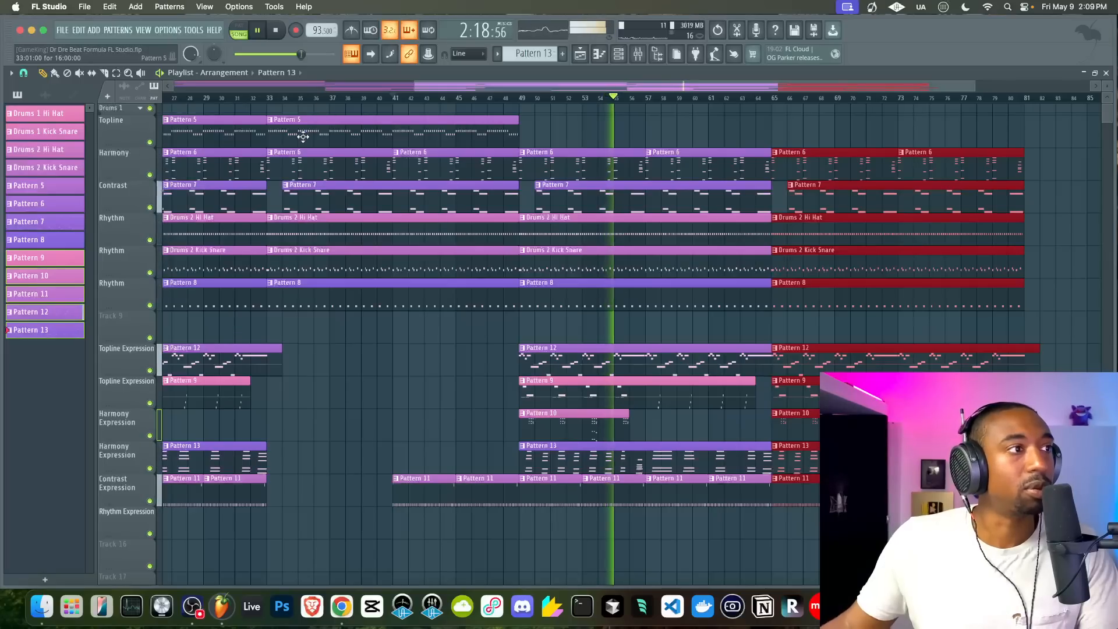
{"action": "left_click_drag", "start_coordinate": [310, 127], "coordinate": [806, 127]}
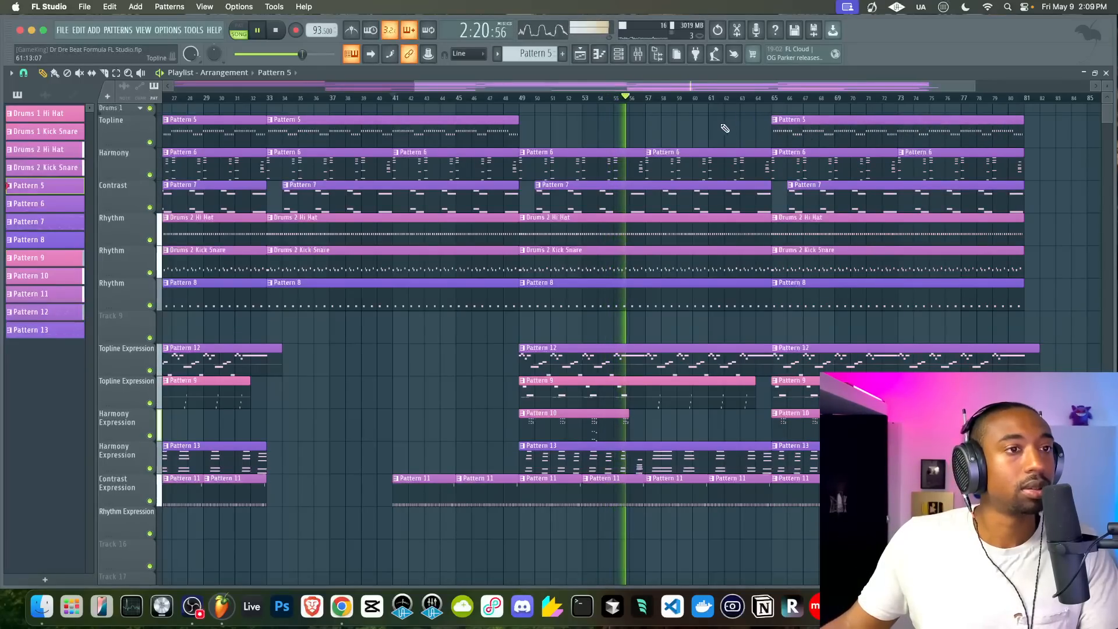
{"action": "scroll", "coordinate": [723, 128], "scroll_direction": "right", "scroll_amount": 5}
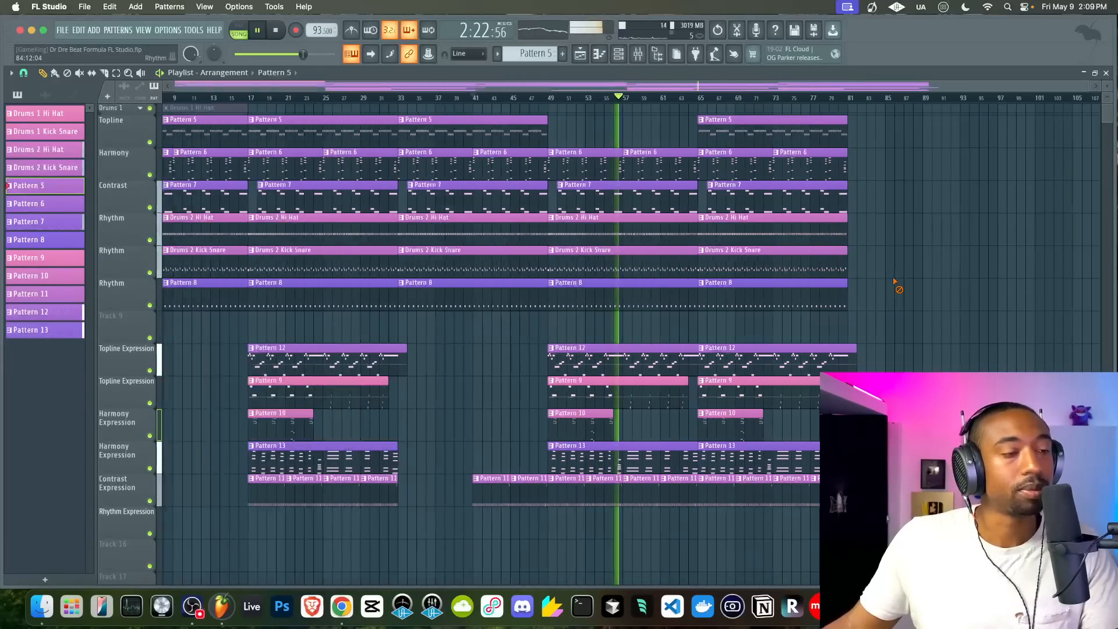
{"action": "scroll", "coordinate": [839, 280], "scroll_direction": "down", "scroll_amount": 3}
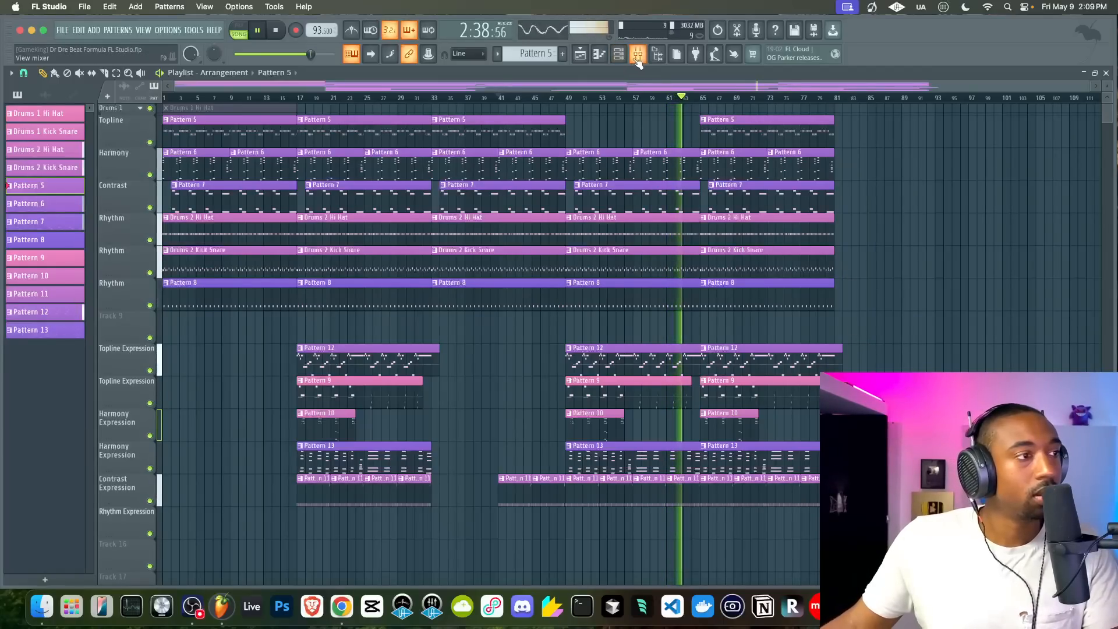
{"action": "key", "text": "super+s"}
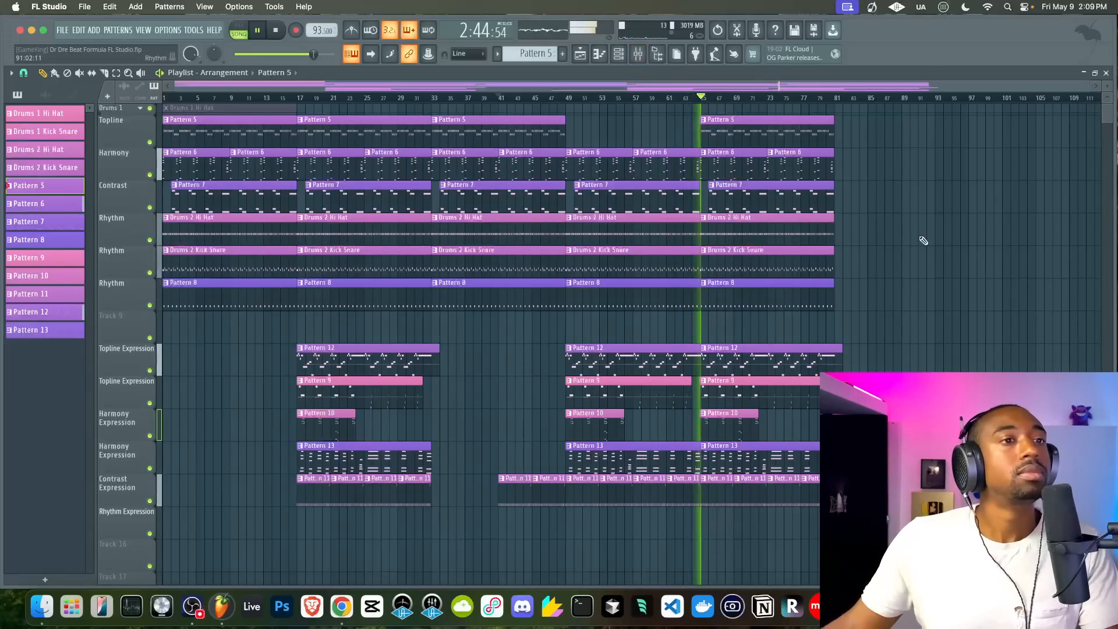
Delete the Pattern 13 clip on Harmony Expression and the Pattern 9 clip on Topline Expression at bar 65, and save the project
{"action": "scroll", "coordinate": [678, 187], "scroll_direction": "down", "scroll_amount": 2}
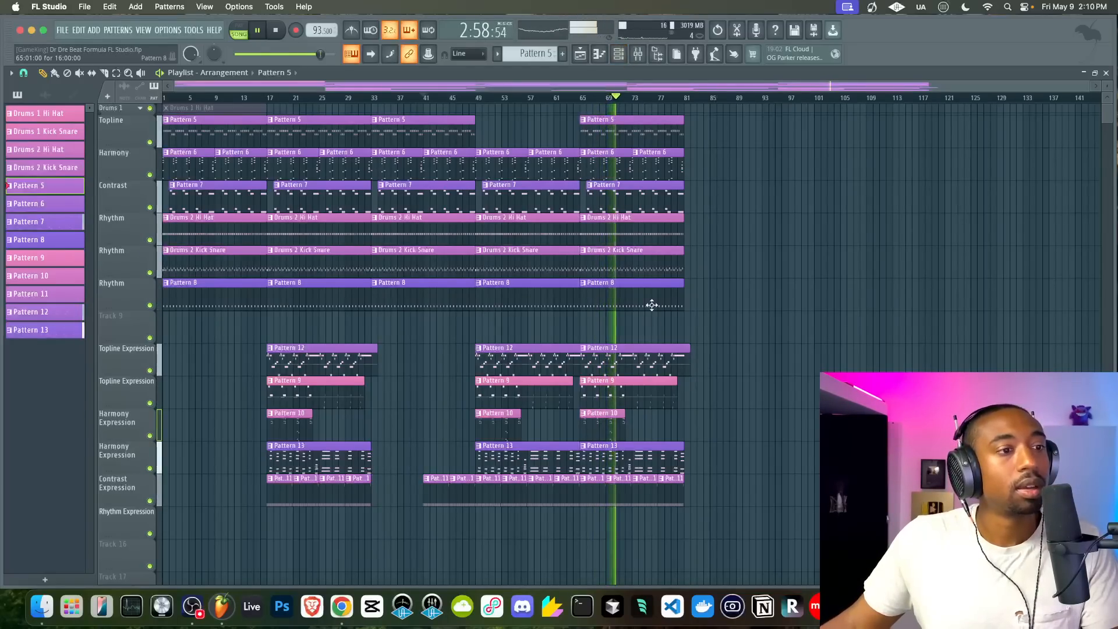
{"action": "scroll", "coordinate": [652, 305], "scroll_direction": "up", "scroll_amount": 3}
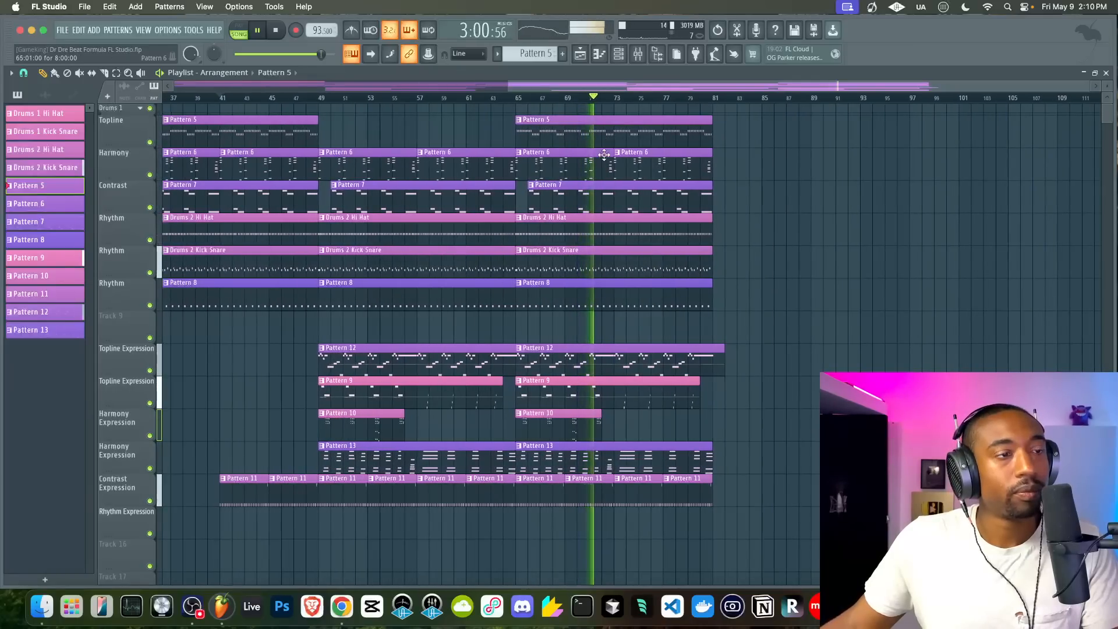
{"action": "key", "text": "space"}
{"action": "left_click", "coordinate": [581, 362]}
{"action": "left_click", "coordinate": [550, 459]}
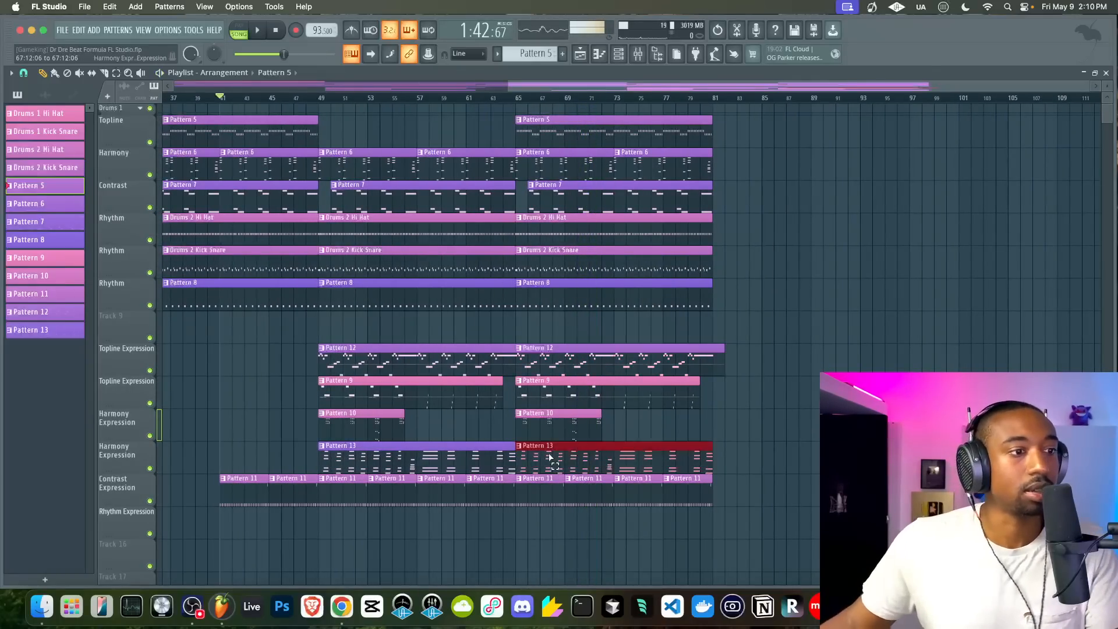
{"action": "right_click", "coordinate": [585, 451]}
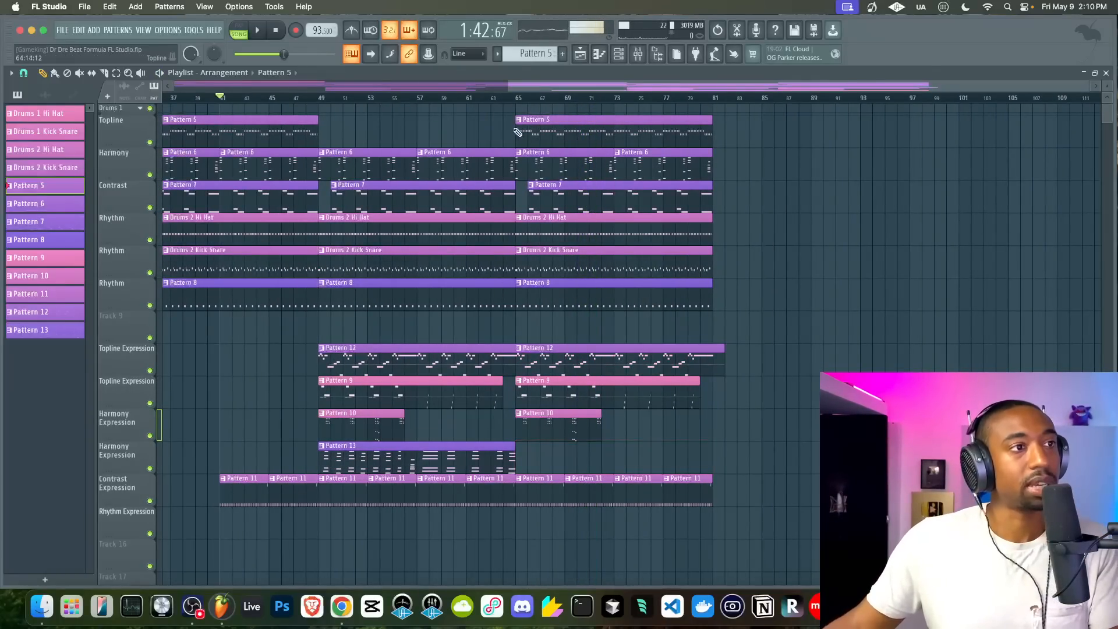
{"action": "key", "text": "space"}
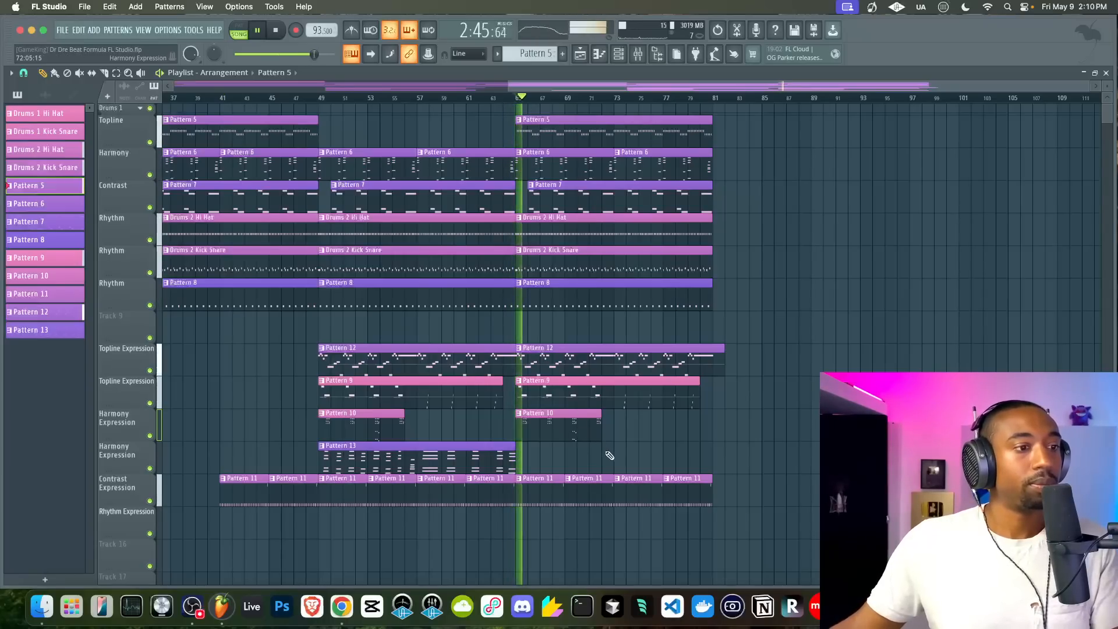
{"action": "right_click", "coordinate": [569, 402]}
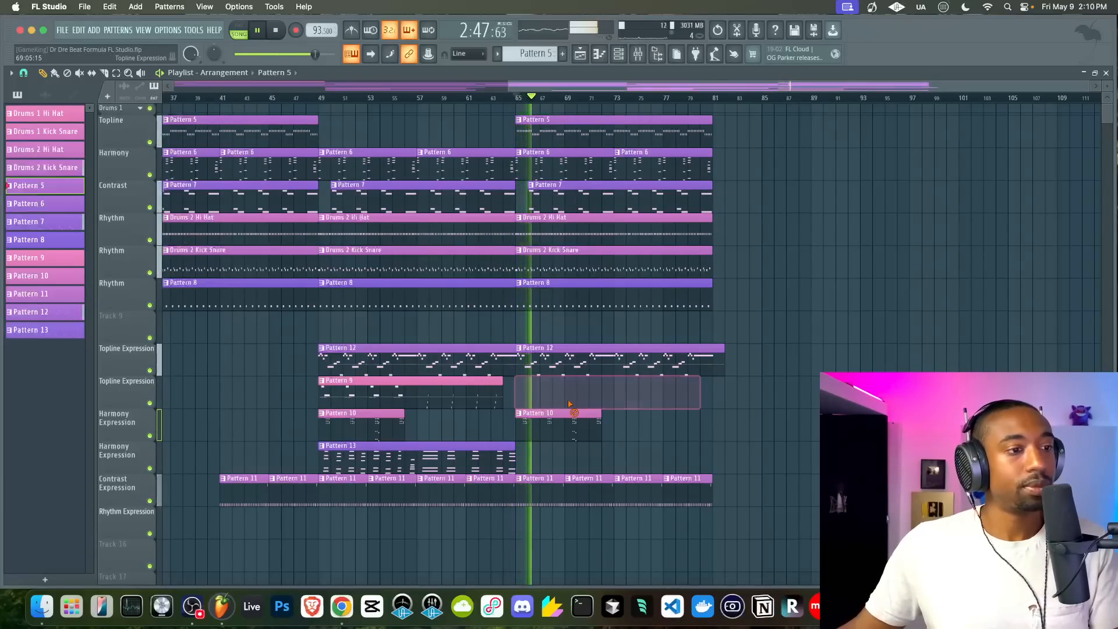
{"action": "key", "text": "super+s"}
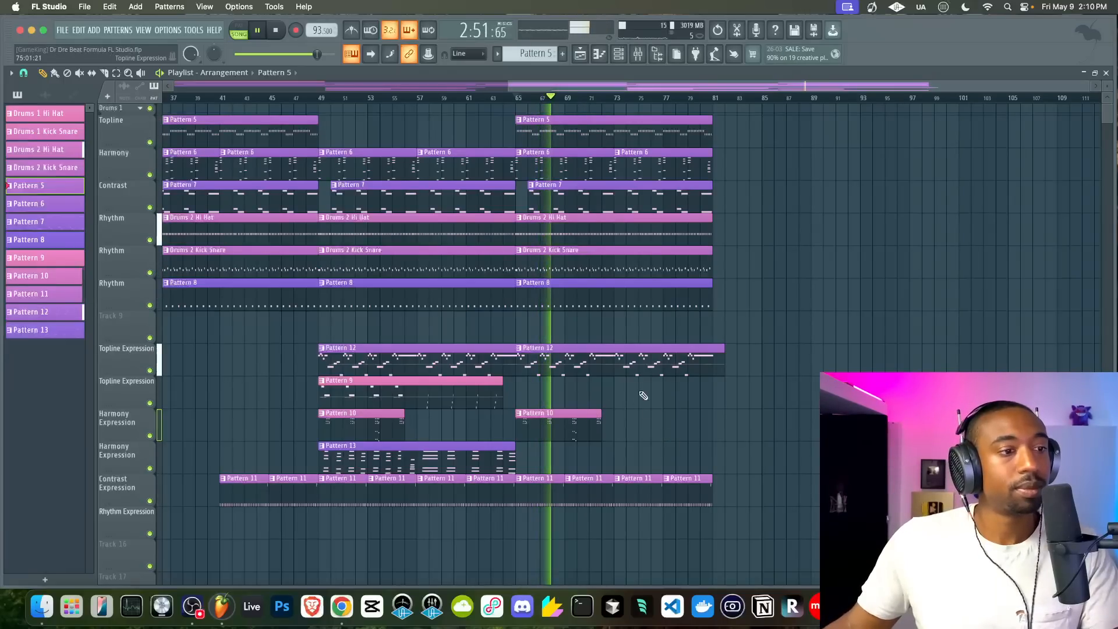
{"action": "key", "text": "space"}
{"action": "left_click", "coordinate": [354, 368]}
{"action": "left_click_drag", "start_coordinate": [354, 368], "coordinate": [503, 387]}
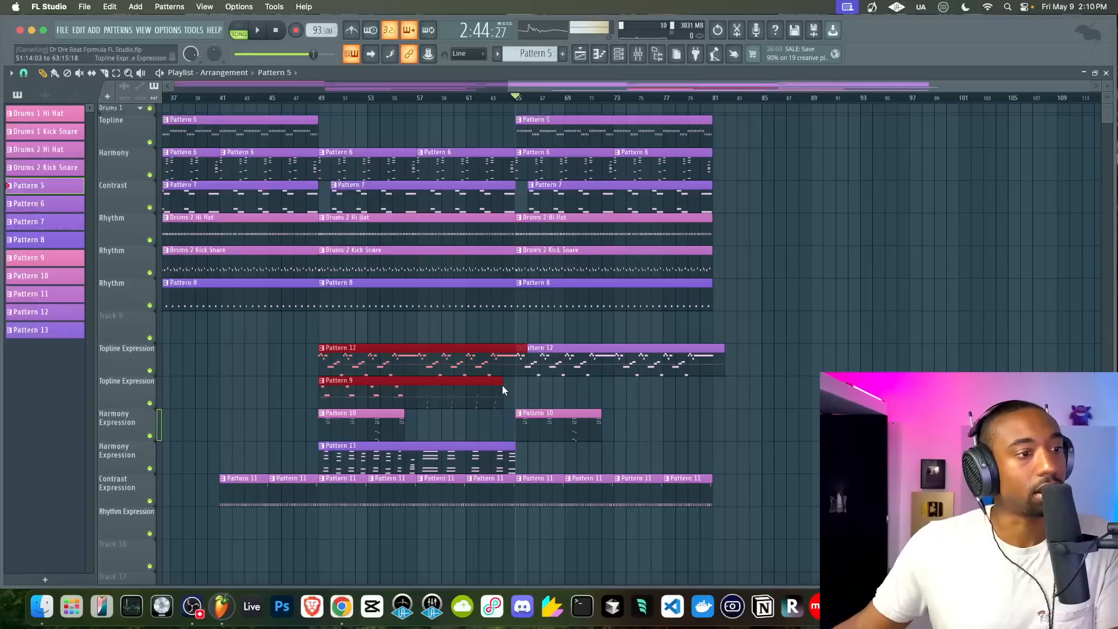
{"action": "right_click", "coordinate": [525, 391]}
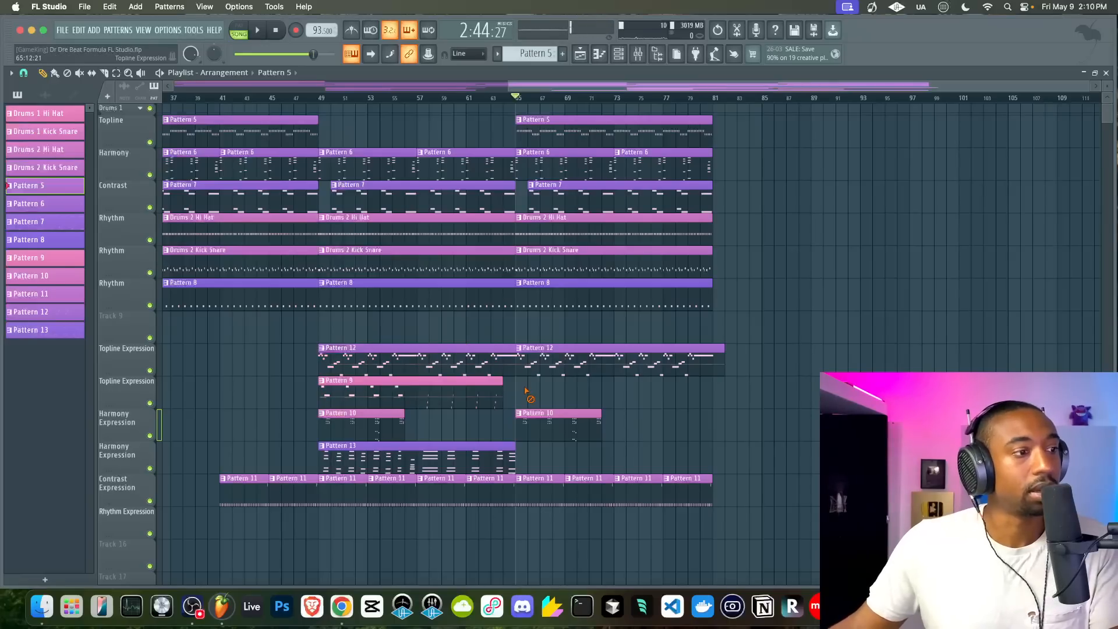
{"action": "left_click", "coordinate": [512, 467]}
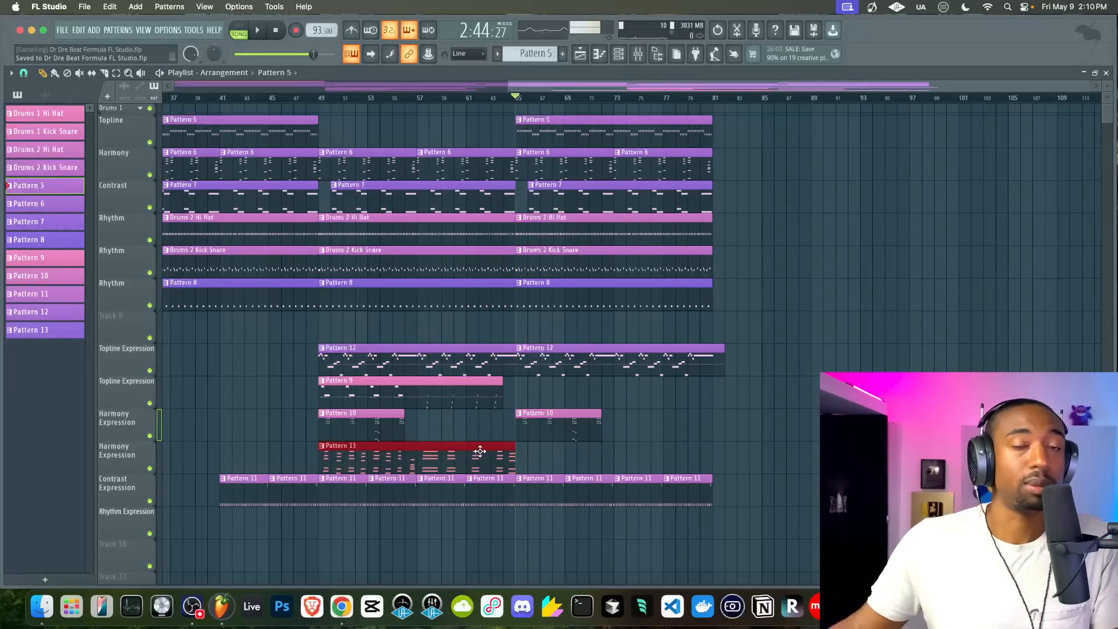
{"action": "left_click_drag", "start_coordinate": [443, 472], "coordinate": [503, 395]}
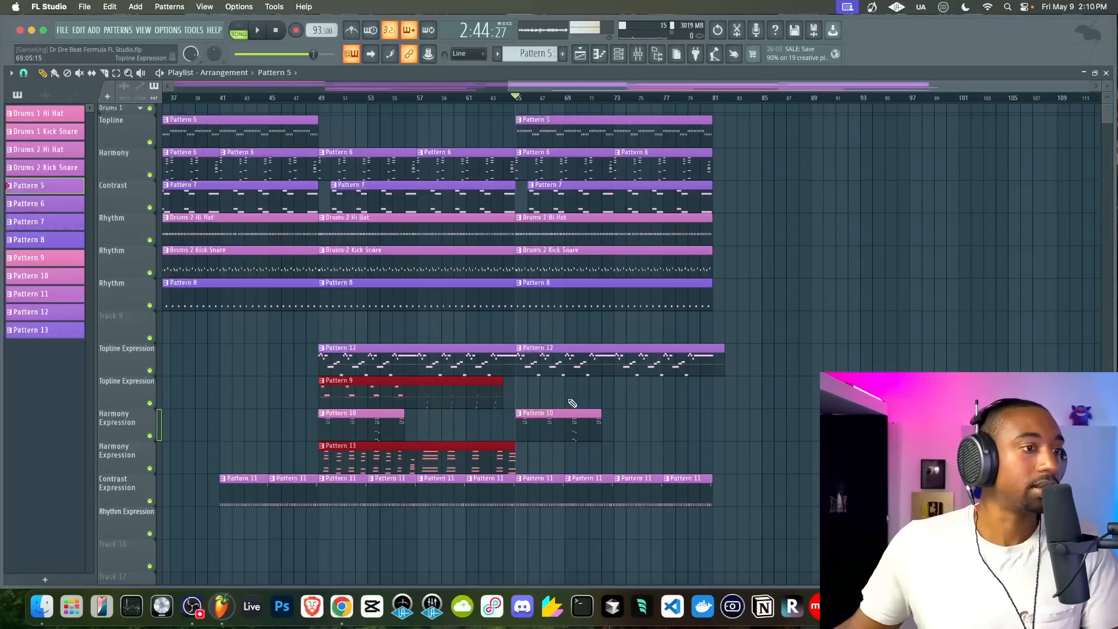
{"action": "left_click", "coordinate": [676, 406], "text": "super"}
Play the arrangement from bar 65 and save the project
{"action": "key", "text": "space"}
{"action": "scroll", "coordinate": [667, 389], "scroll_direction": "down", "scroll_amount": 5}
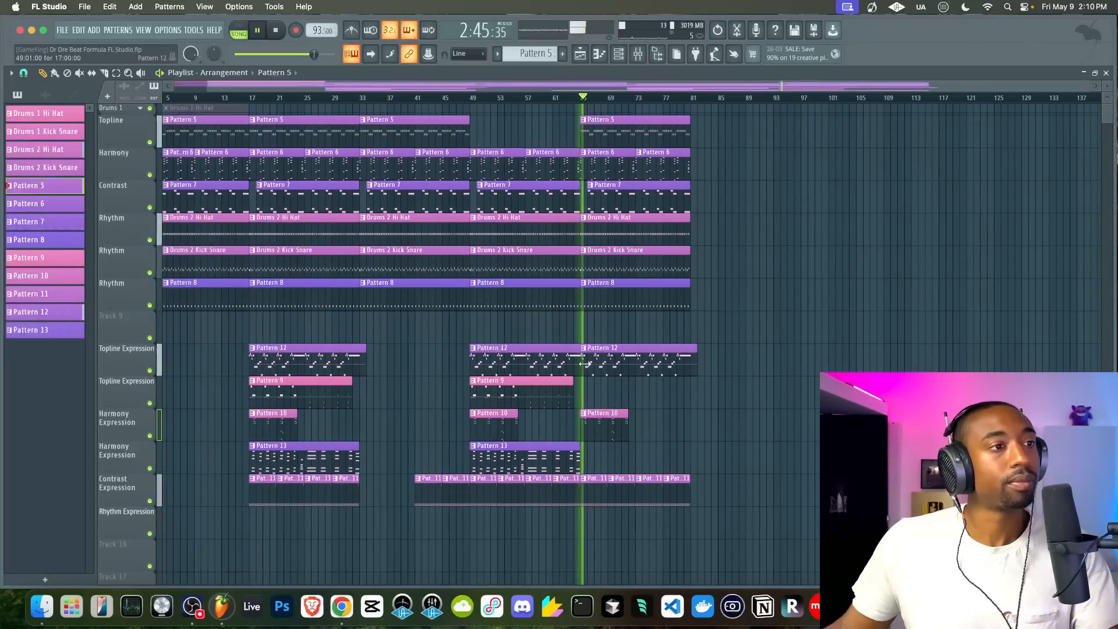
{"action": "scroll", "coordinate": [532, 321], "scroll_direction": "left", "scroll_amount": 3}
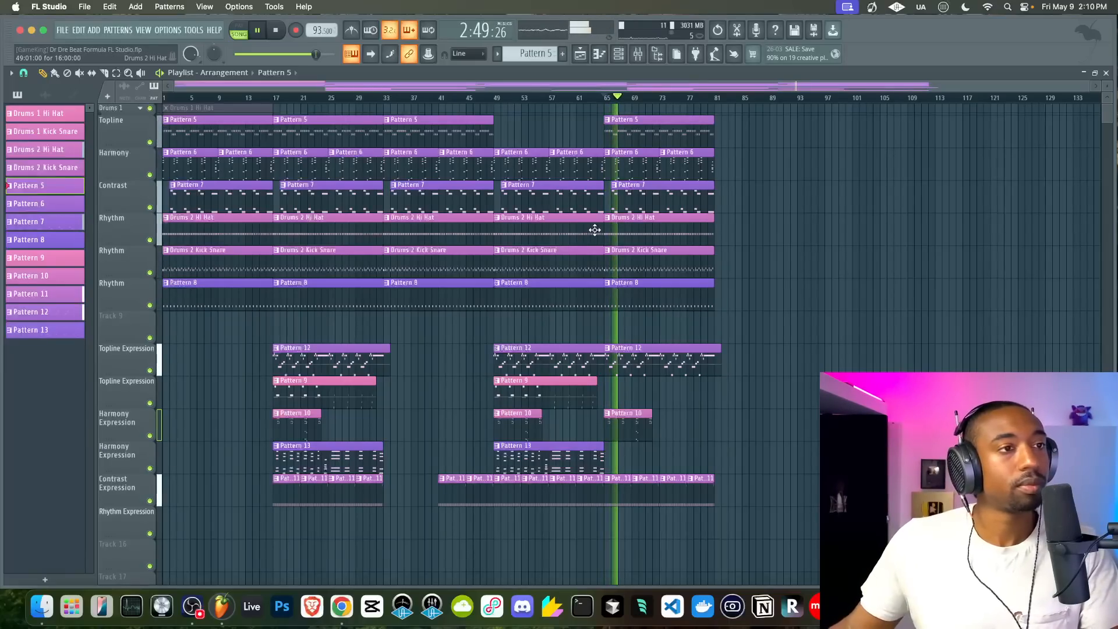
{"action": "key", "text": "space"}
{"action": "key", "text": "super+s"}
Open the FLEX preset view of the Muted Strat 2 channel from the channel rack
{"action": "left_click", "coordinate": [621, 58]}
{"action": "left_click", "coordinate": [148, 102]}
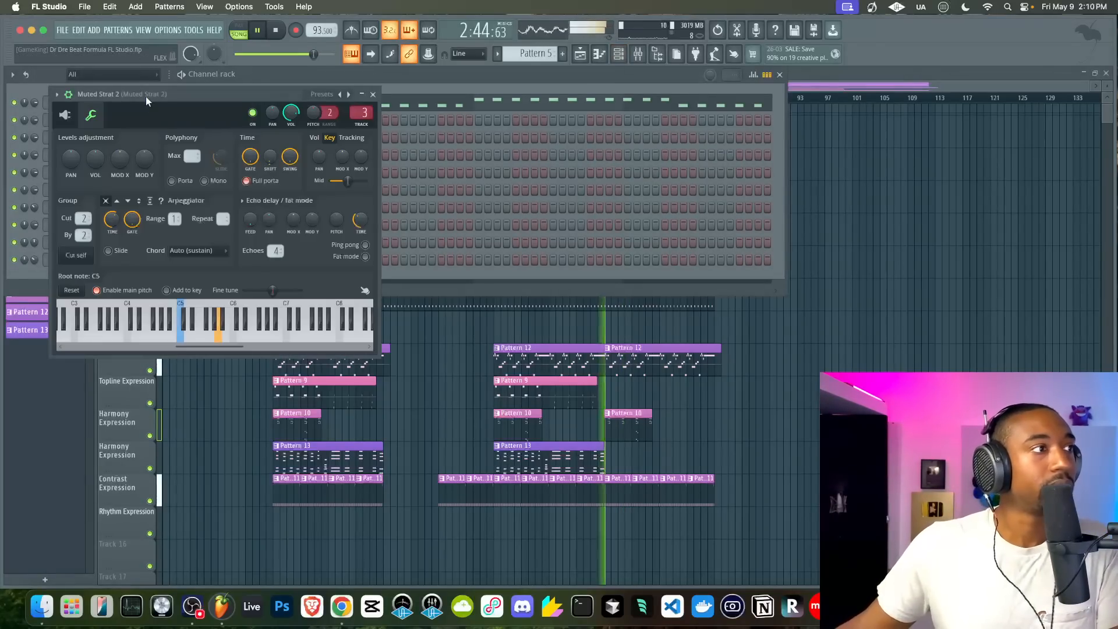
{"action": "left_click", "coordinate": [64, 115]}
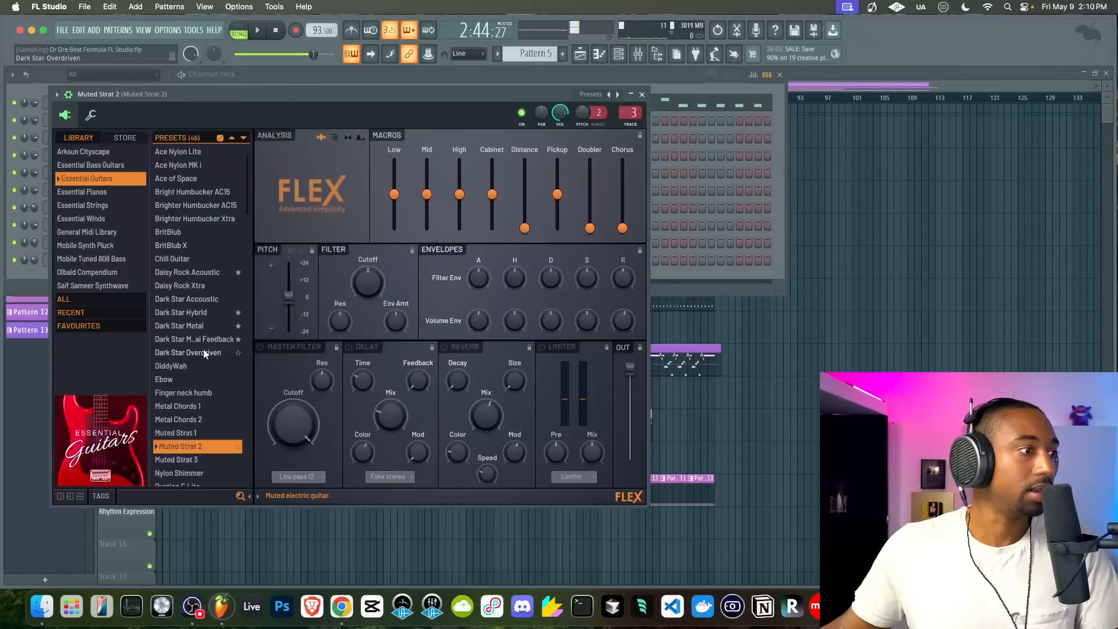
Try the Muted Strat 3 preset with the master filter enabled and its cutoff lowered
{"action": "scroll", "coordinate": [203, 349], "scroll_direction": "down", "scroll_amount": 5}
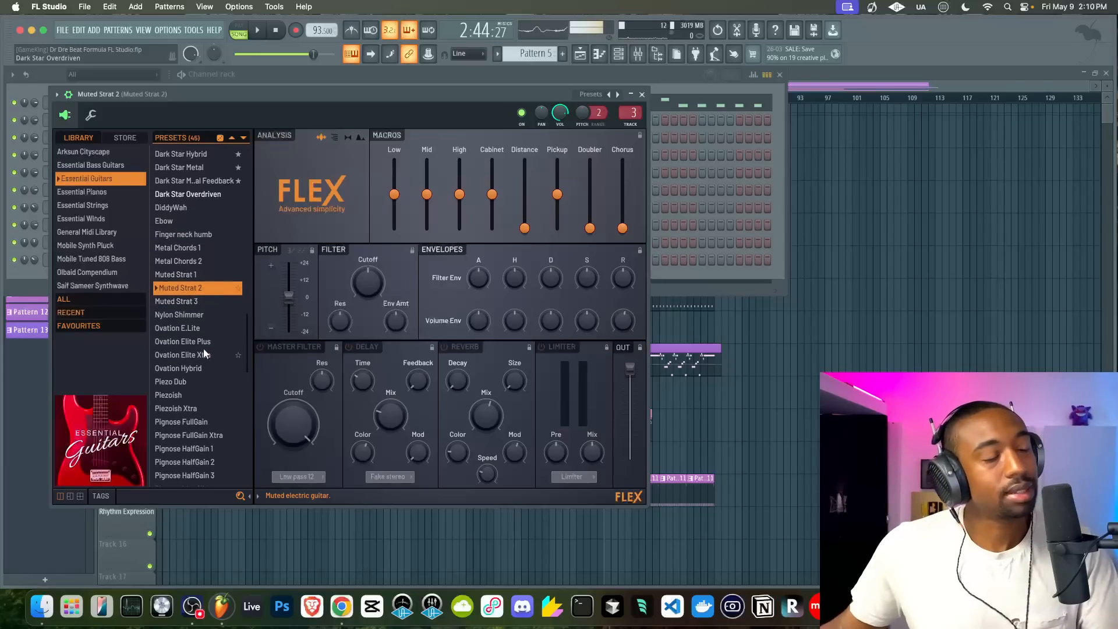
{"action": "left_click", "coordinate": [200, 301]}
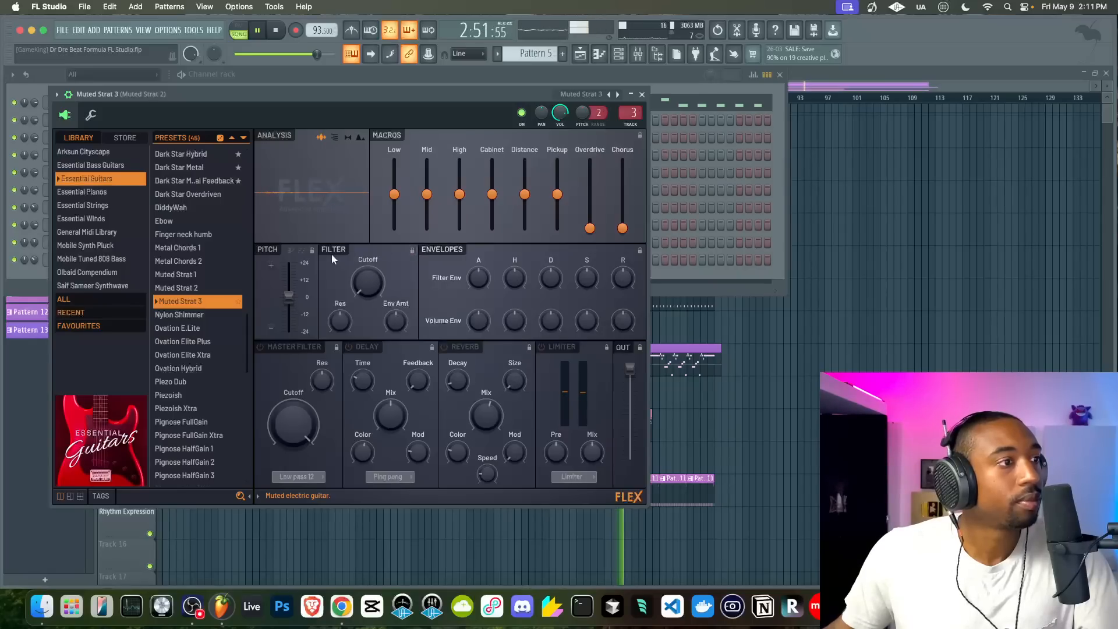
{"action": "left_click_drag", "start_coordinate": [367, 291], "coordinate": [367, 290]}
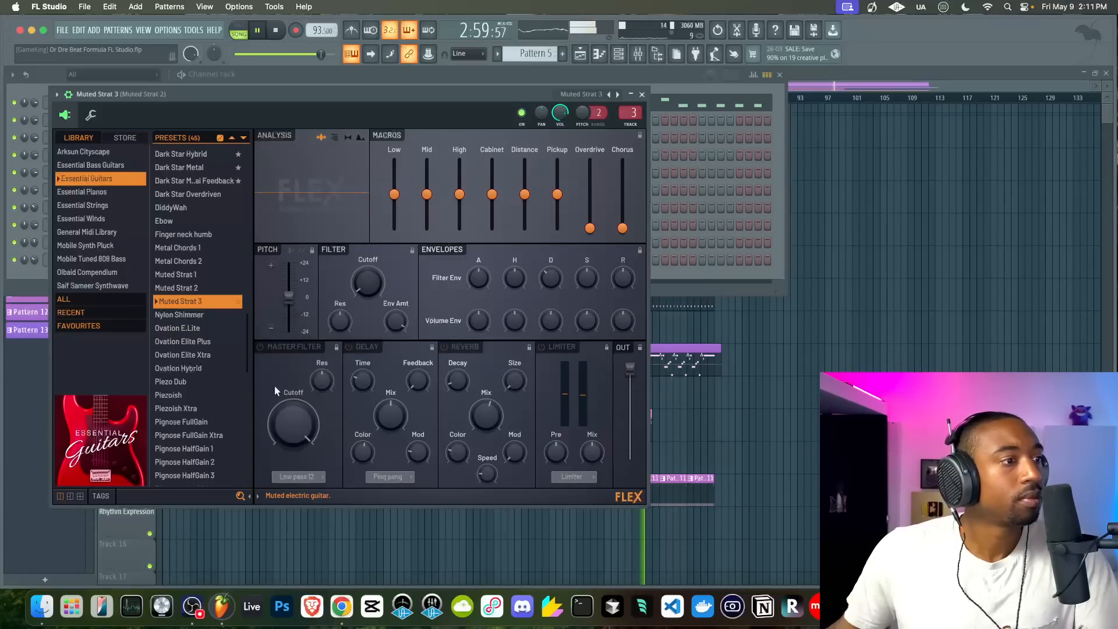
{"action": "left_click", "coordinate": [264, 347]}
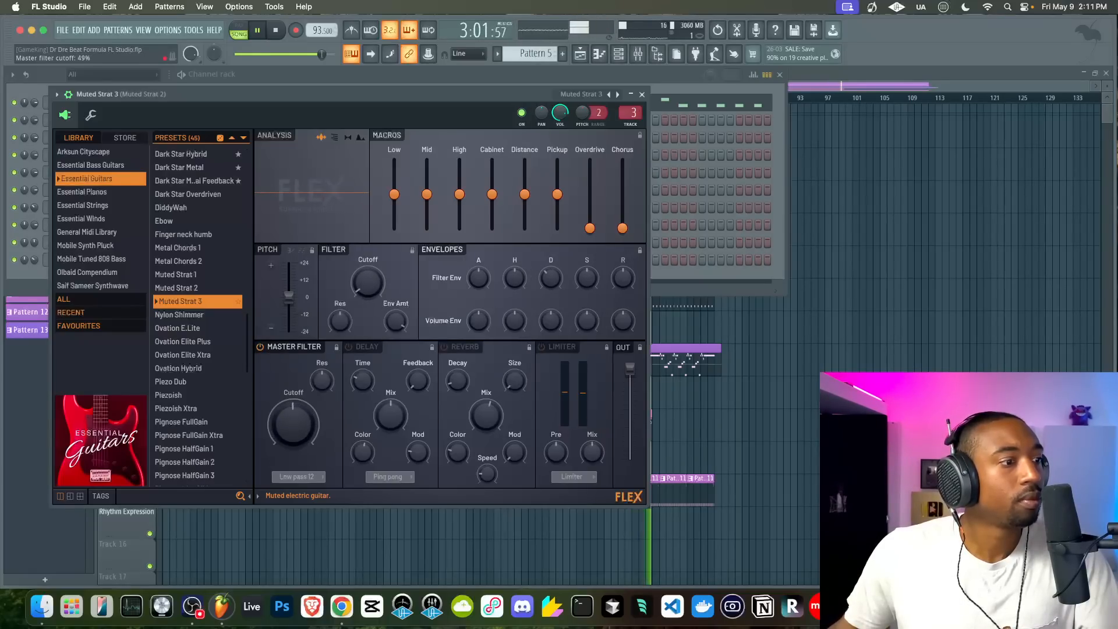
Try the Muted Strat 1 preset with the master filter, delay, reverb and limiter switched off
{"action": "left_click", "coordinate": [191, 275]}
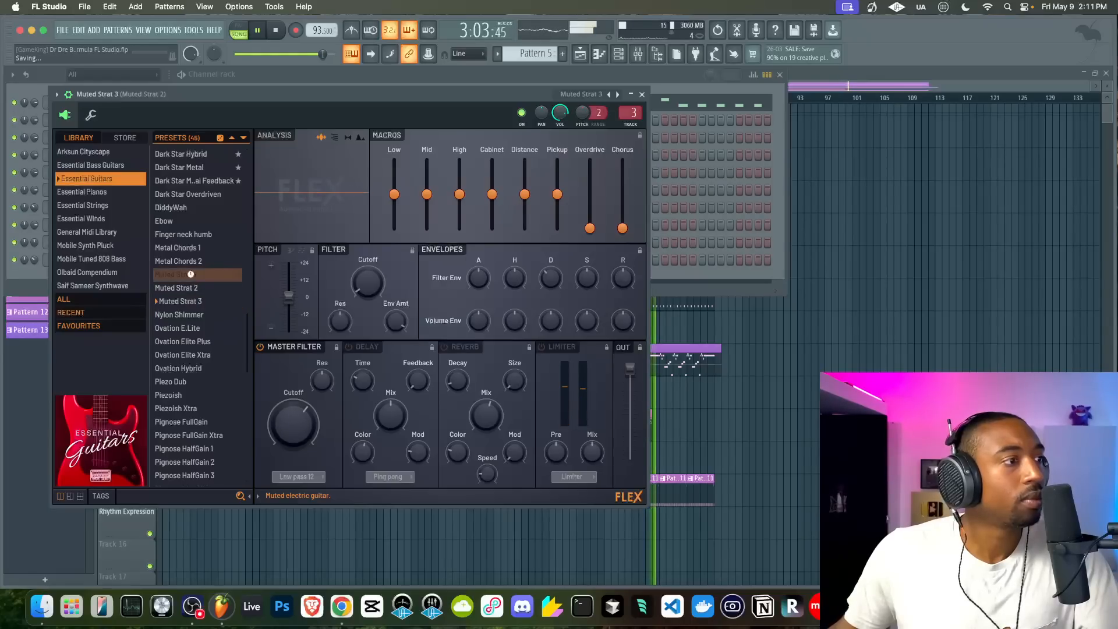
{"action": "key", "text": "space"}
{"action": "left_click", "coordinate": [349, 348]}
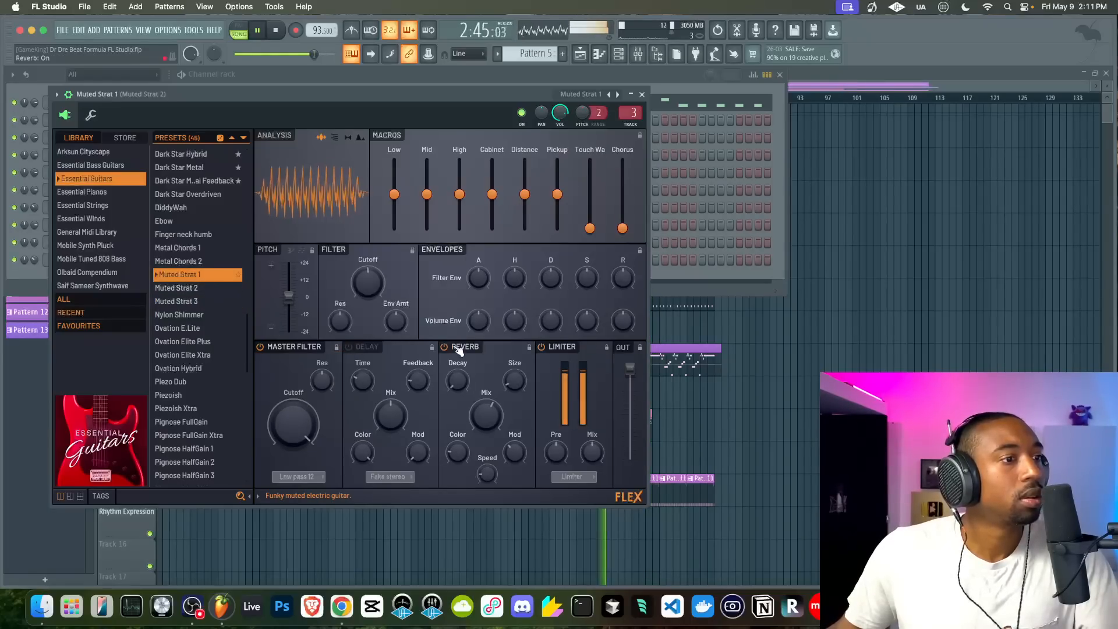
{"action": "left_click", "coordinate": [444, 347]}
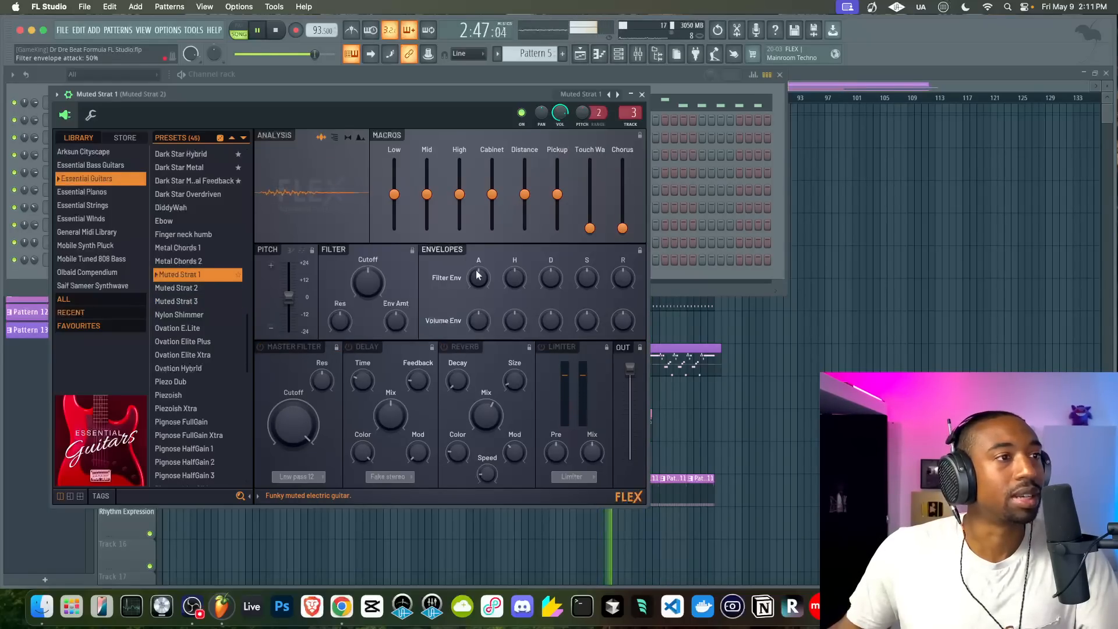
Try the Muted Strat 3 preset without delay, reverb and limiter, adjusting the master filter's cutoff and resonance
{"action": "left_click", "coordinate": [184, 301]}
{"action": "key", "text": "space"}
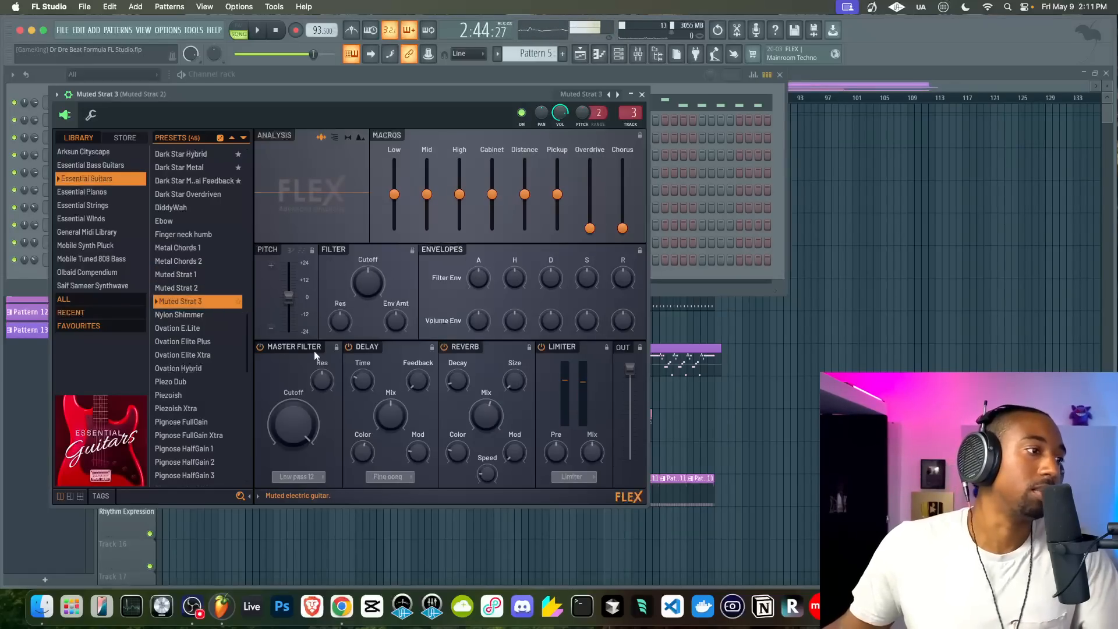
{"action": "left_click", "coordinate": [349, 347]}
{"action": "left_click", "coordinate": [444, 347]}
{"action": "left_click", "coordinate": [541, 346]}
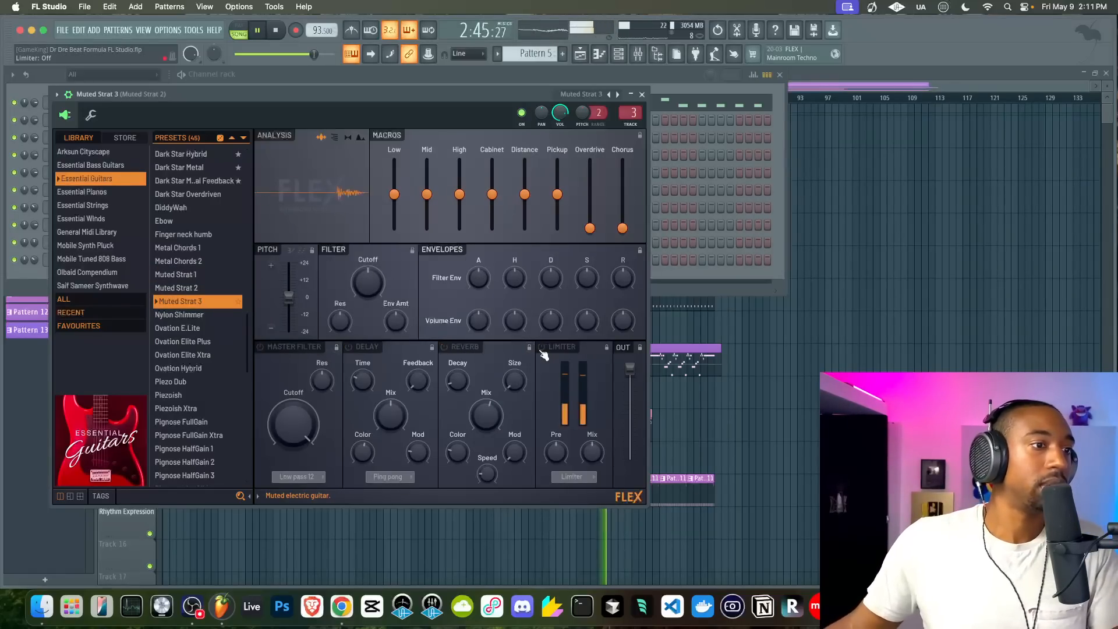
{"action": "key", "text": "space"}
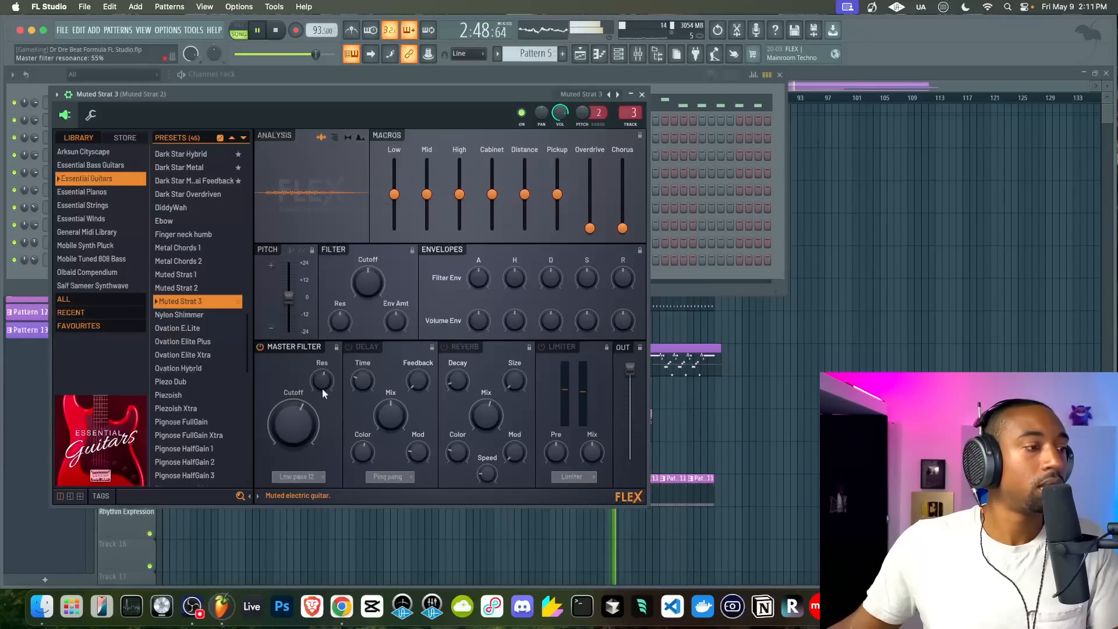
{"action": "left_click_drag", "start_coordinate": [295, 424], "coordinate": [294, 428]}
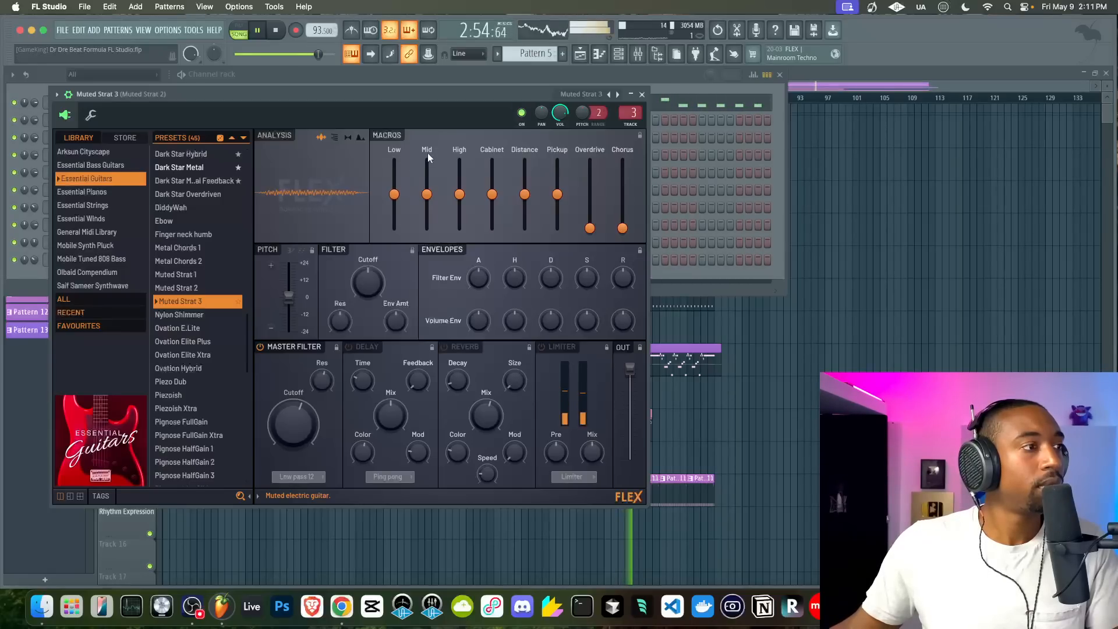
Audition the DiddyWah preset in the arrangement from bar 65
{"action": "left_click", "coordinate": [192, 207]}
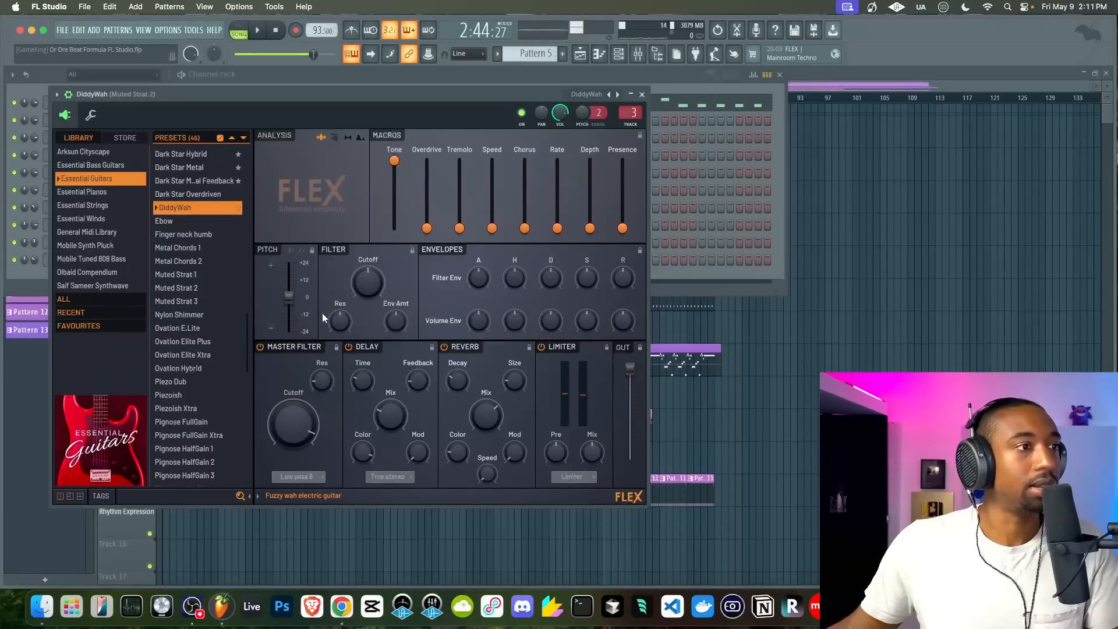
{"action": "key", "text": "space"}
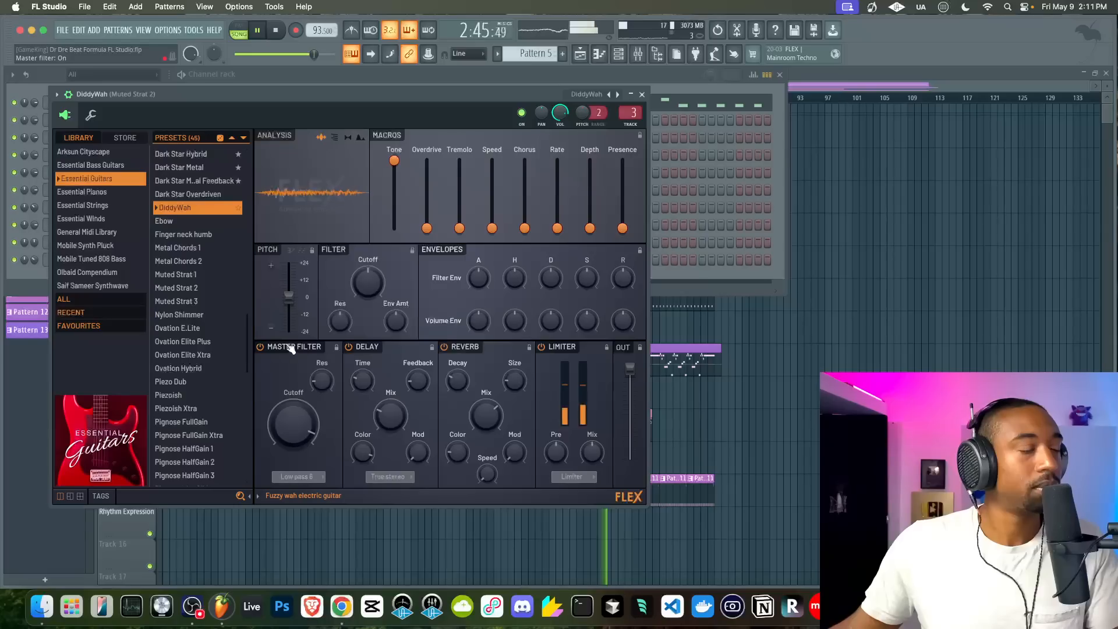
{"action": "key", "text": "space"}
Reload the Muted Strat 3 preset, switch off its delay, reverb and limiter, and lower the master filter cutoff
{"action": "left_click", "coordinate": [192, 301]}
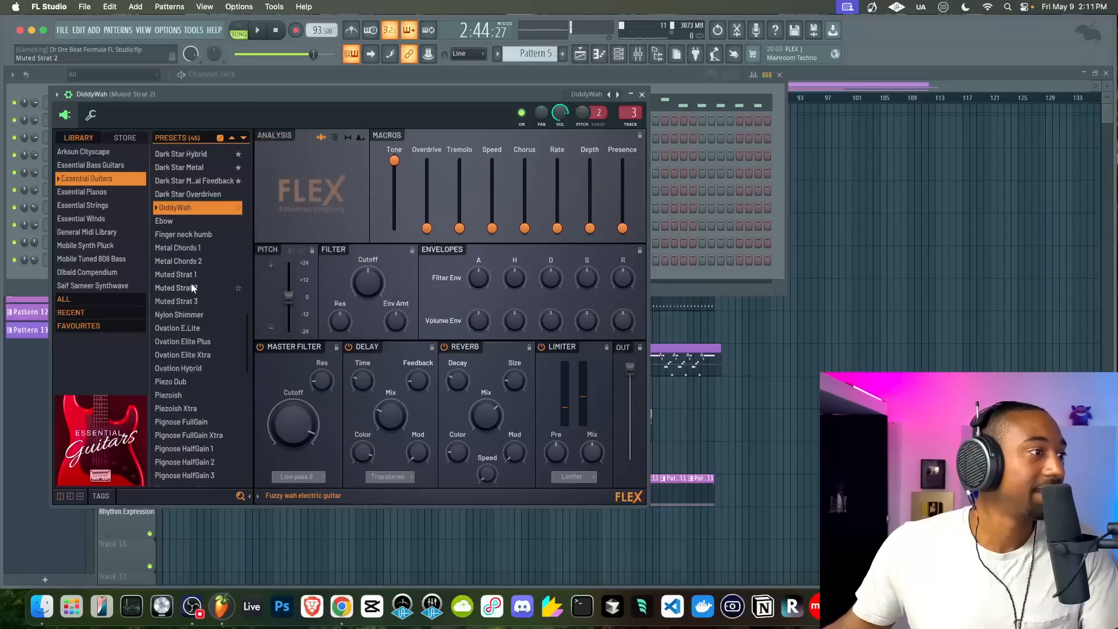
{"action": "key", "text": "space"}
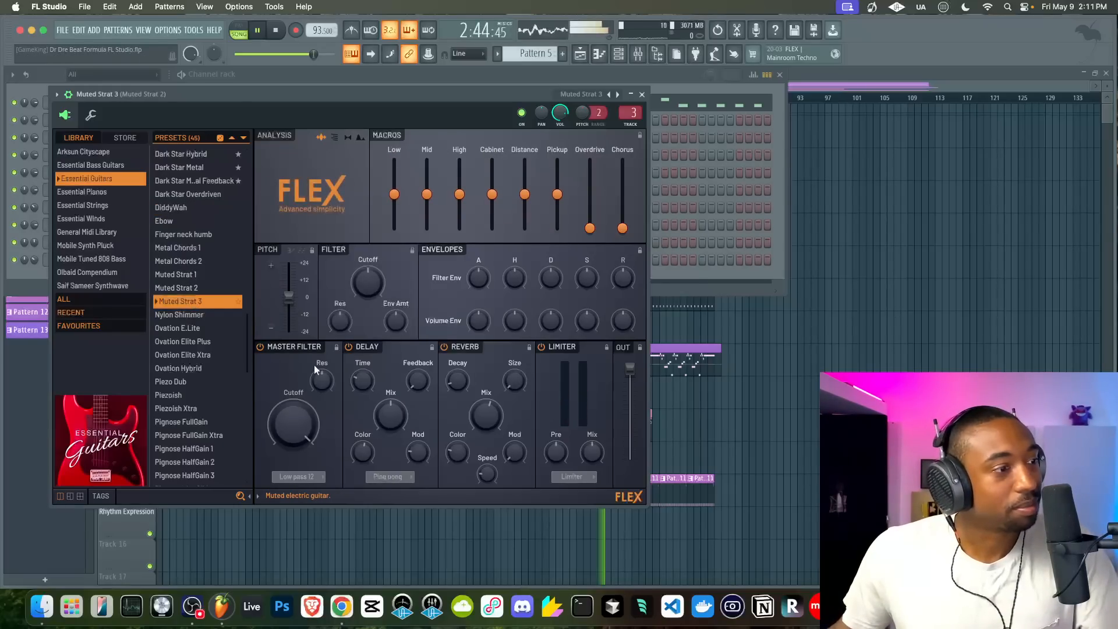
{"action": "left_click", "coordinate": [349, 347]}
{"action": "left_click", "coordinate": [472, 348]}
{"action": "left_click", "coordinate": [560, 348]}
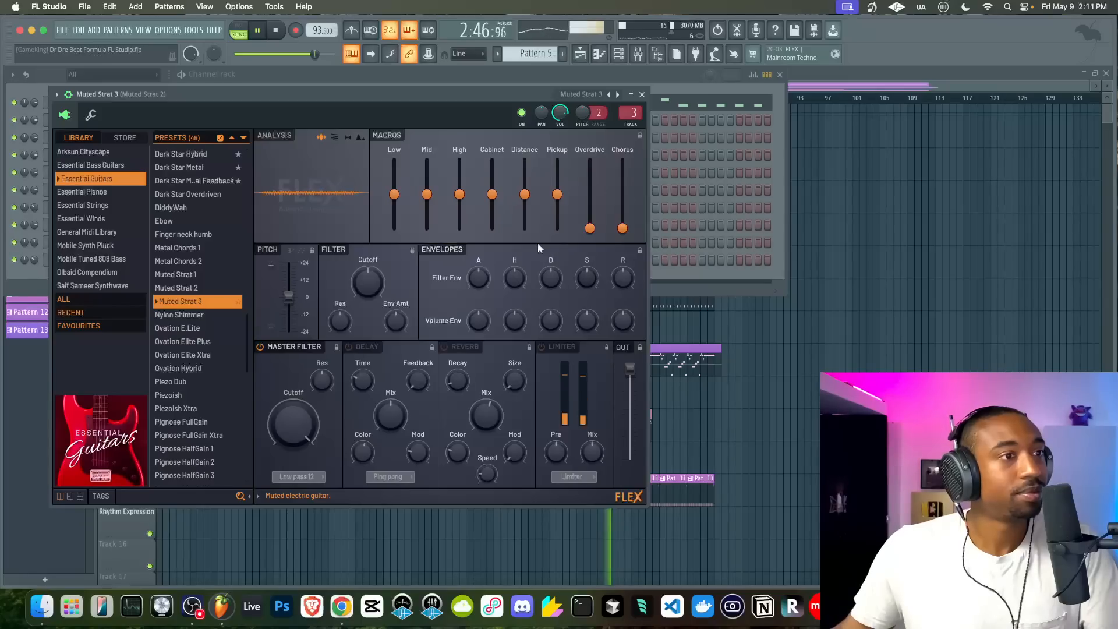
{"action": "left_click_drag", "start_coordinate": [294, 410], "coordinate": [294, 431]}
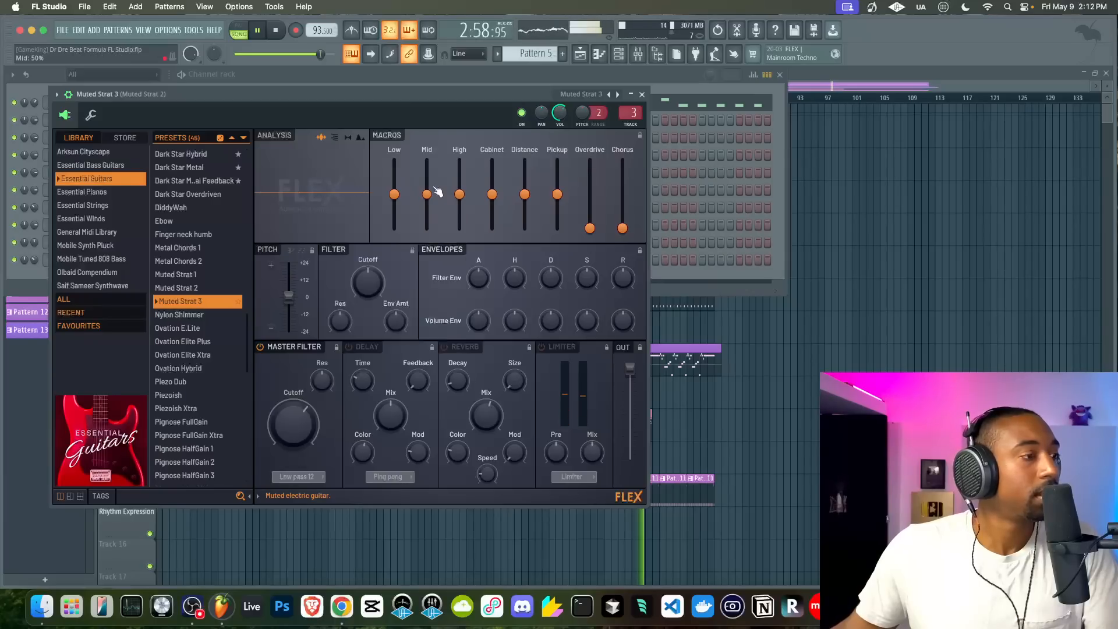
Look through the Essential Guitars presets for an alternative topline sound while the arrangement plays
{"action": "scroll", "coordinate": [186, 350], "scroll_direction": "down", "scroll_amount": 3}
{"action": "scroll", "coordinate": [186, 363], "scroll_direction": "up", "scroll_amount": 9}
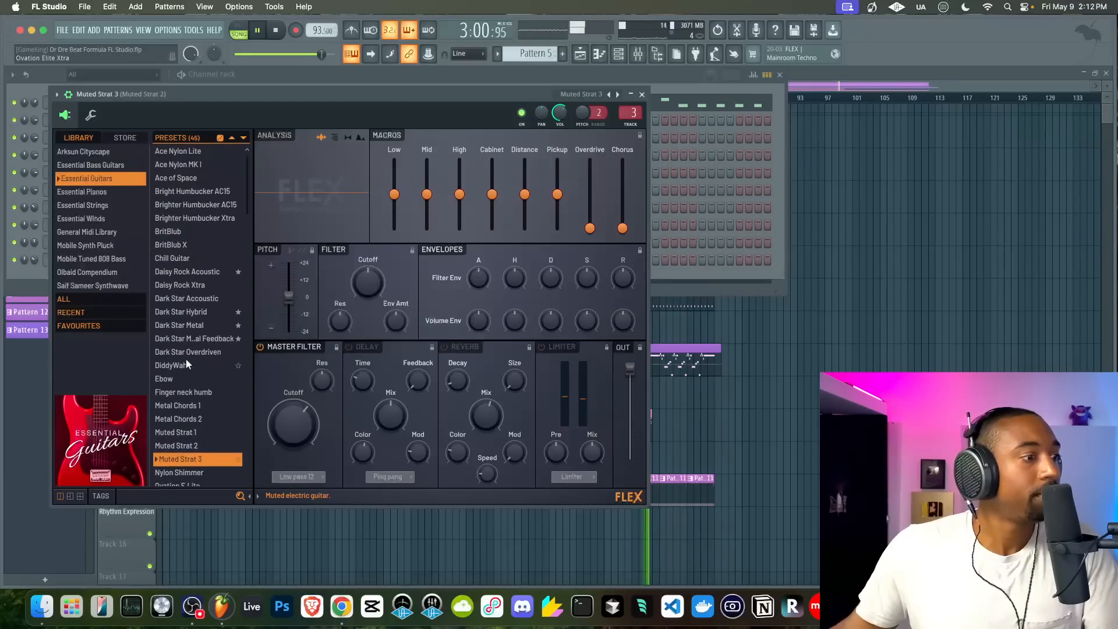
{"action": "scroll", "coordinate": [186, 362], "scroll_direction": "down", "scroll_amount": 9}
{"action": "scroll", "coordinate": [187, 359], "scroll_direction": "down", "scroll_amount": 1}
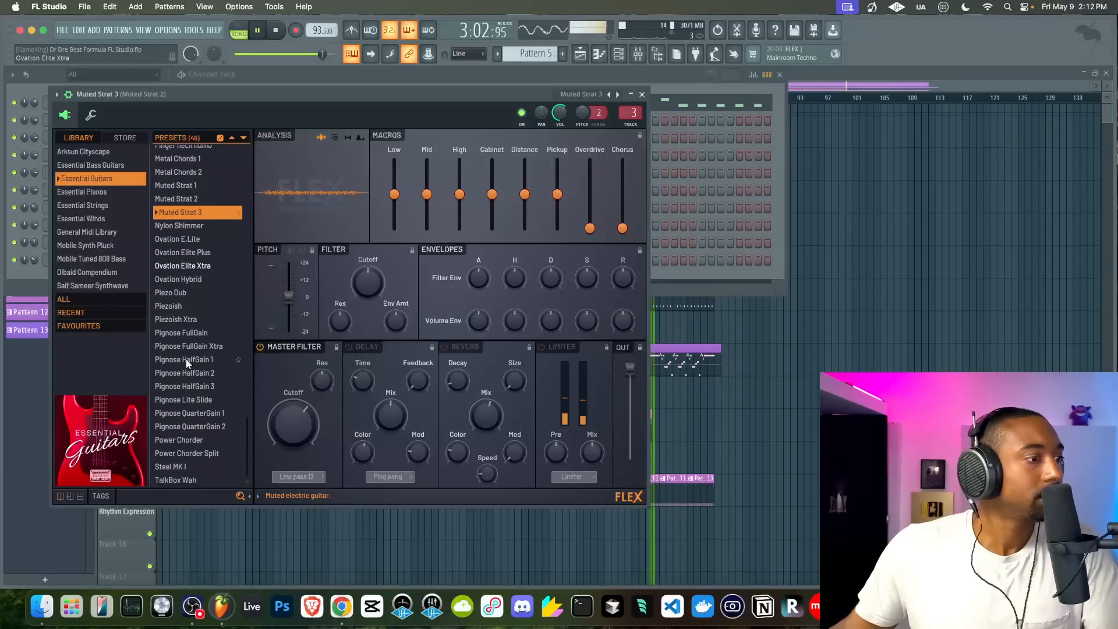
{"action": "scroll", "coordinate": [183, 376], "scroll_direction": "up", "scroll_amount": 1}
{"action": "scroll", "coordinate": [182, 378], "scroll_direction": "up", "scroll_amount": 10}
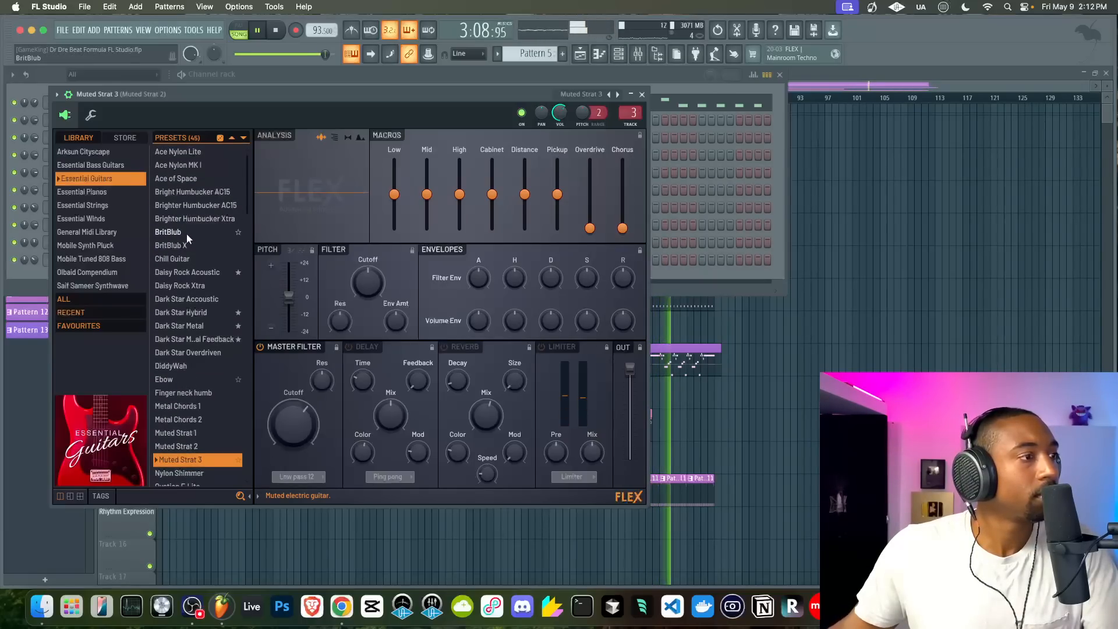
{"action": "scroll", "coordinate": [175, 375], "scroll_direction": "down", "scroll_amount": 4}
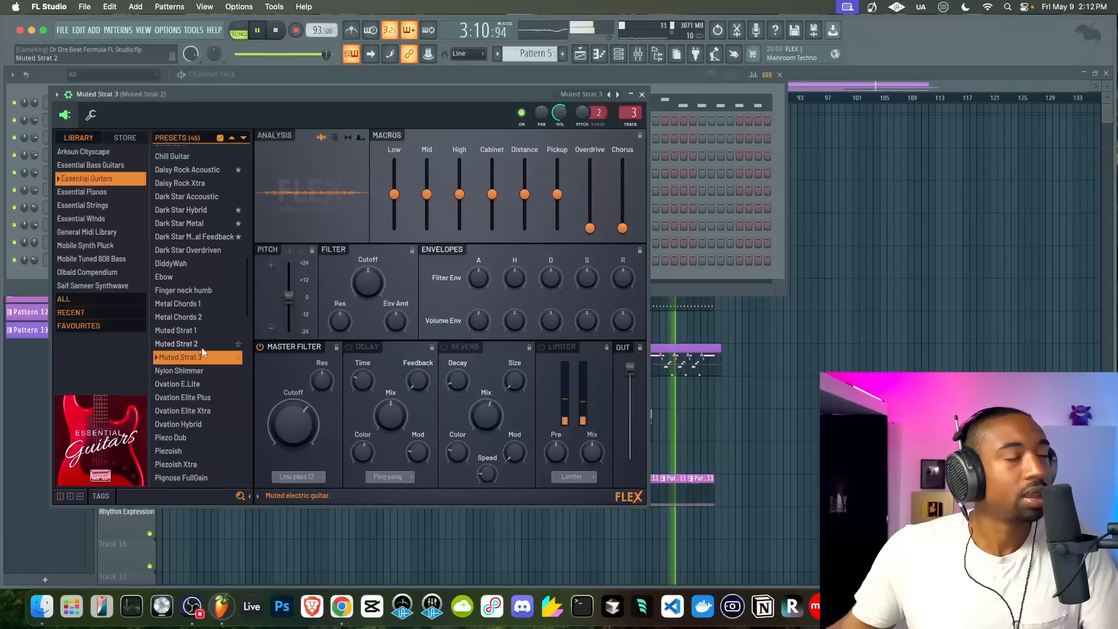
Load the Muted Strat 2 preset, switch off its master filter, delay, reverb and limiter, and play it from bar 65
{"action": "key", "text": "space"}
{"action": "key", "text": "super+s"}
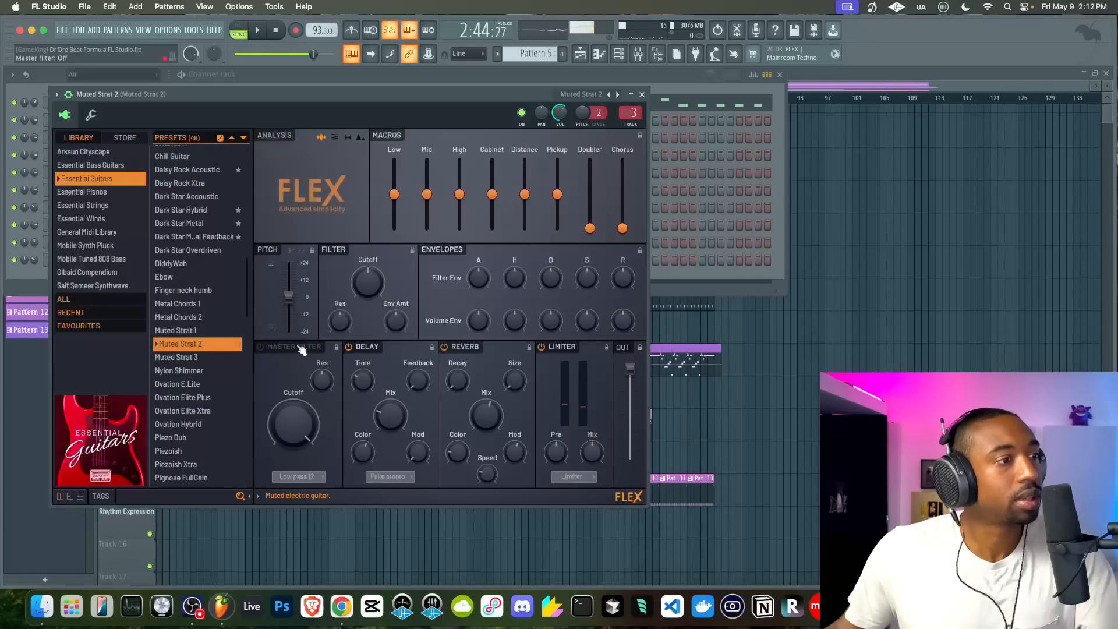
{"action": "left_click", "coordinate": [574, 348]}
{"action": "key", "text": "space"}
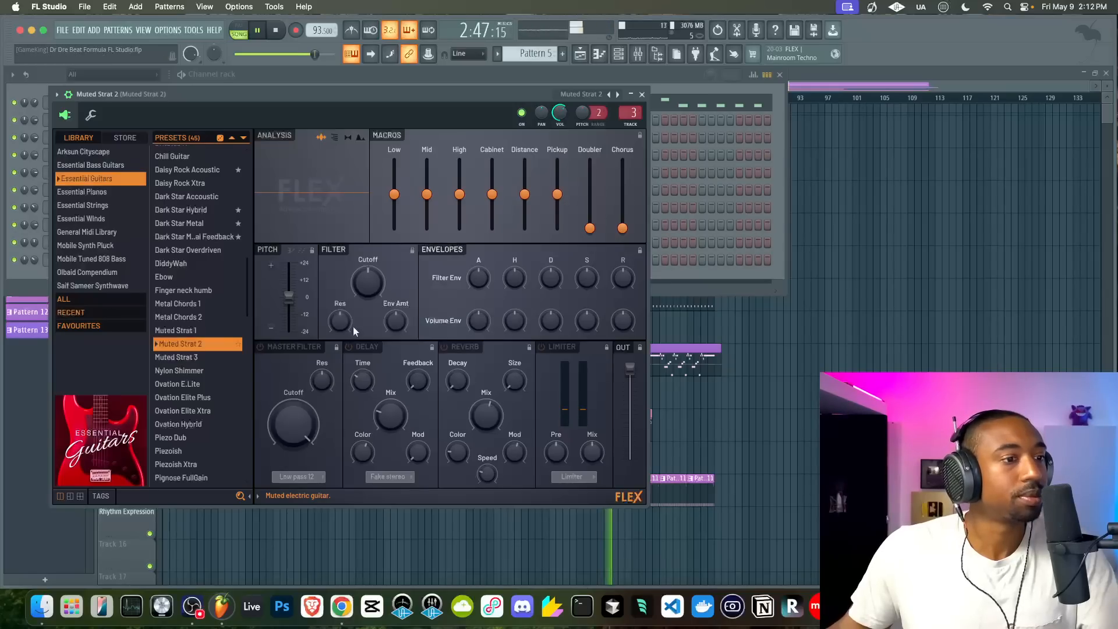
{"action": "key", "text": "space"}
{"action": "key", "text": "space"}
Set the Muted Strat 2 channel volume to about 75% and close the instrument and channel rack
{"action": "left_click_drag", "start_coordinate": [560, 113], "coordinate": [559, 117]}
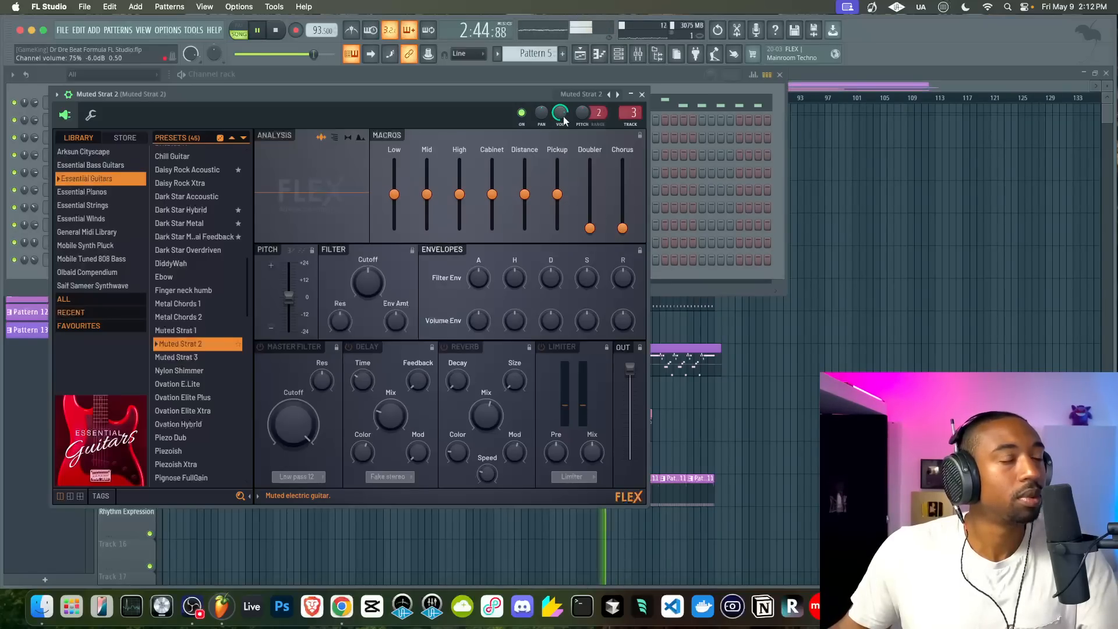
{"action": "left_click", "coordinate": [641, 94]}
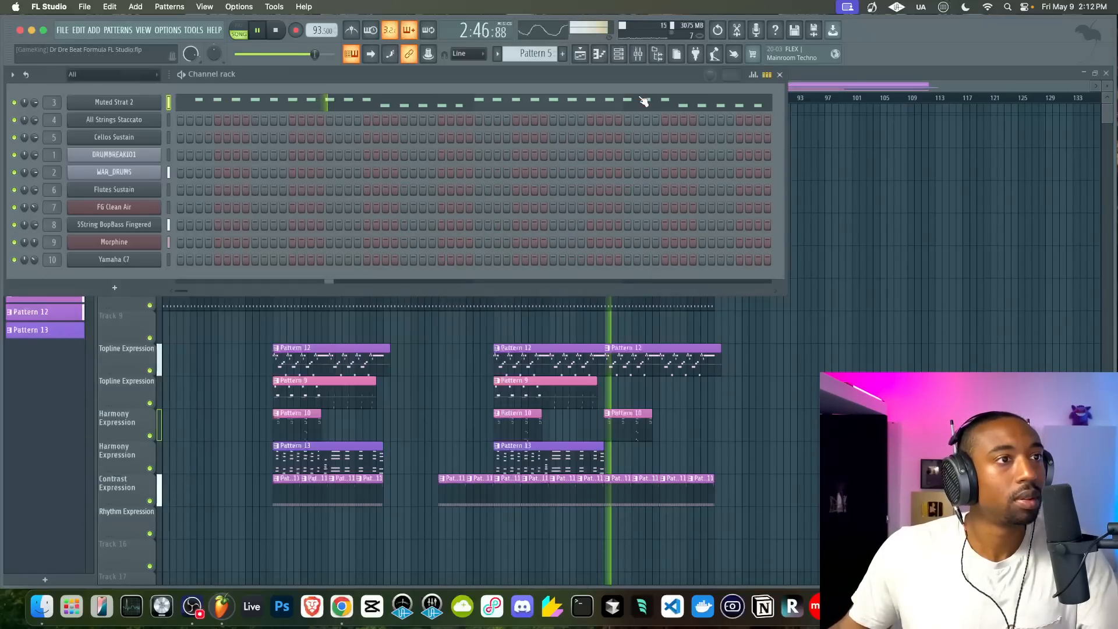
{"action": "right_click", "coordinate": [881, 208]}
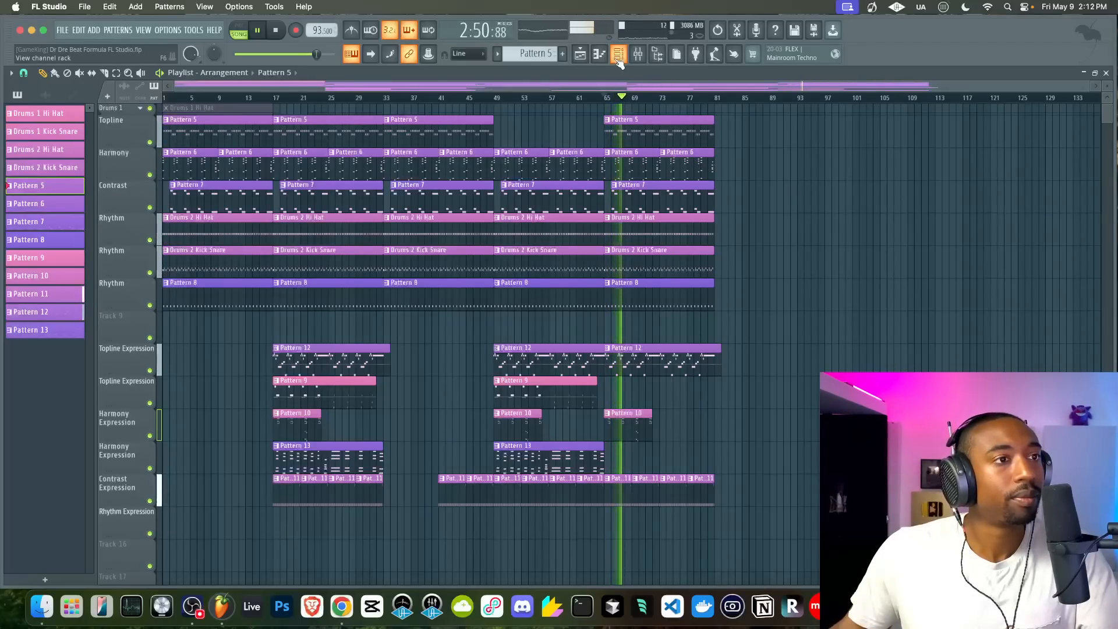
Shorten all Muted Strat 2 notes of Pattern 5 to short staccato lengths in the piano roll and play them
{"action": "key", "text": "space"}
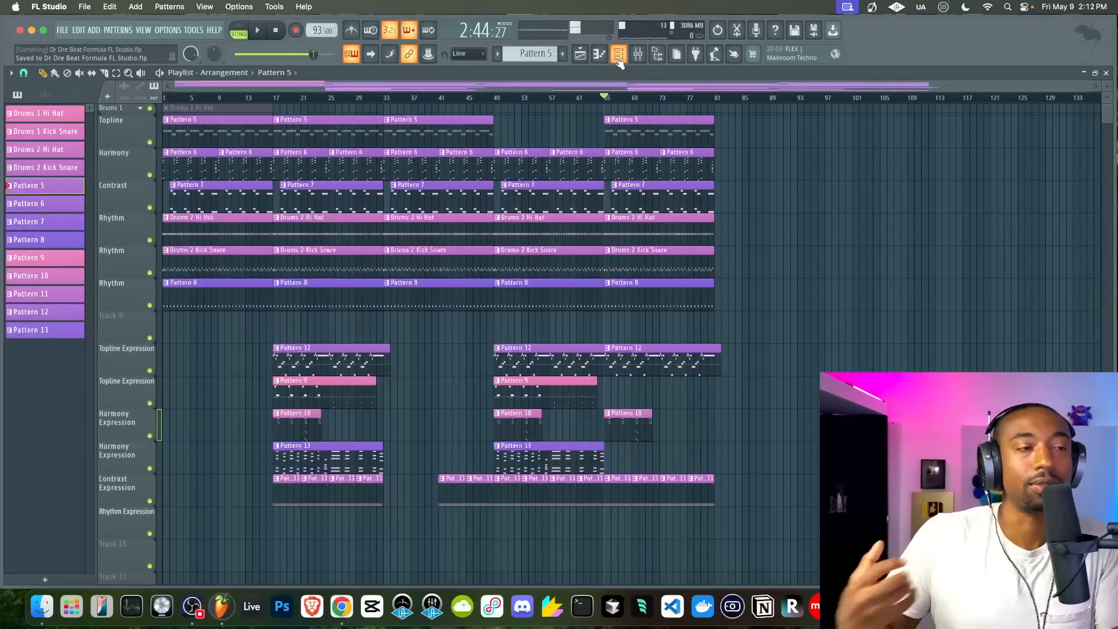
{"action": "double_click", "coordinate": [617, 123]}
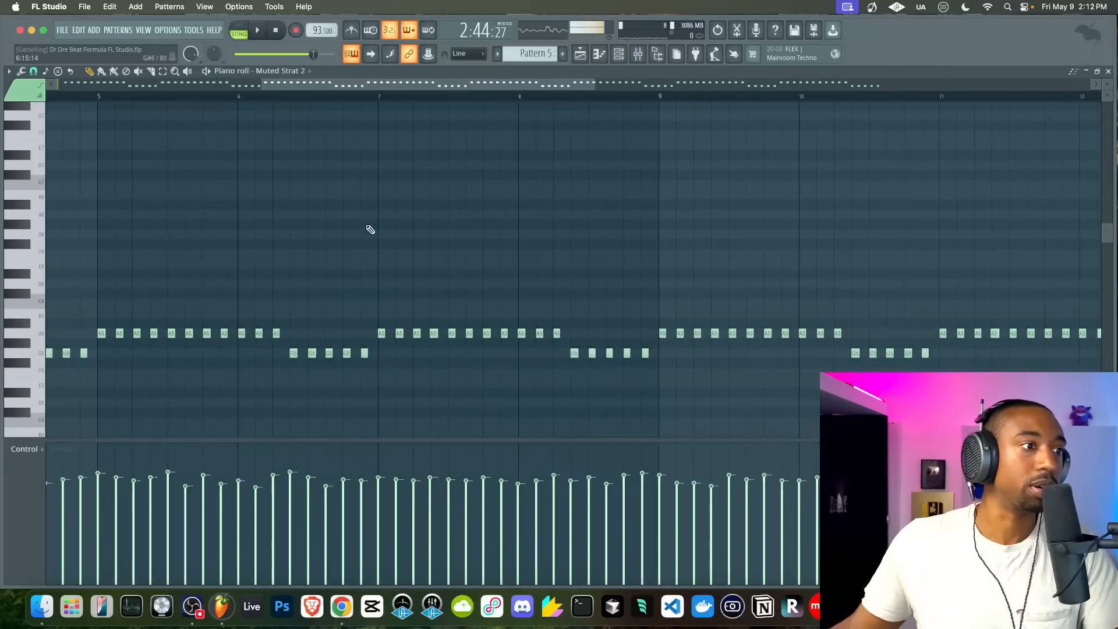
{"action": "scroll", "coordinate": [370, 229], "scroll_direction": "up", "scroll_amount": 3}
{"action": "key", "text": "super+a"}
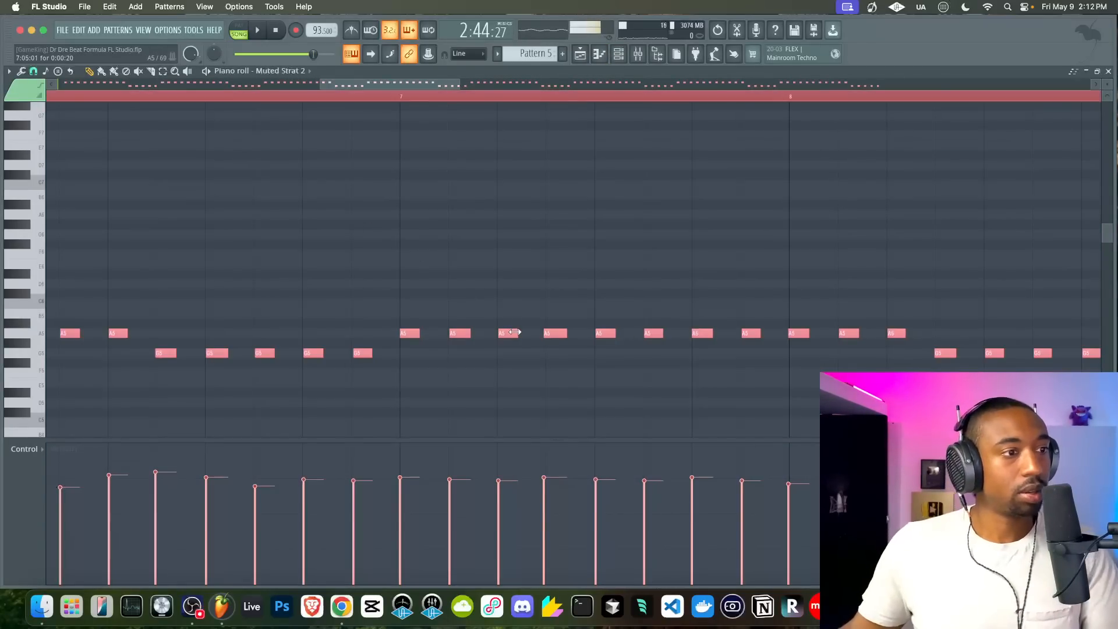
{"action": "left_click_drag", "start_coordinate": [514, 332], "coordinate": [498, 335]}
{"action": "key", "text": "space"}
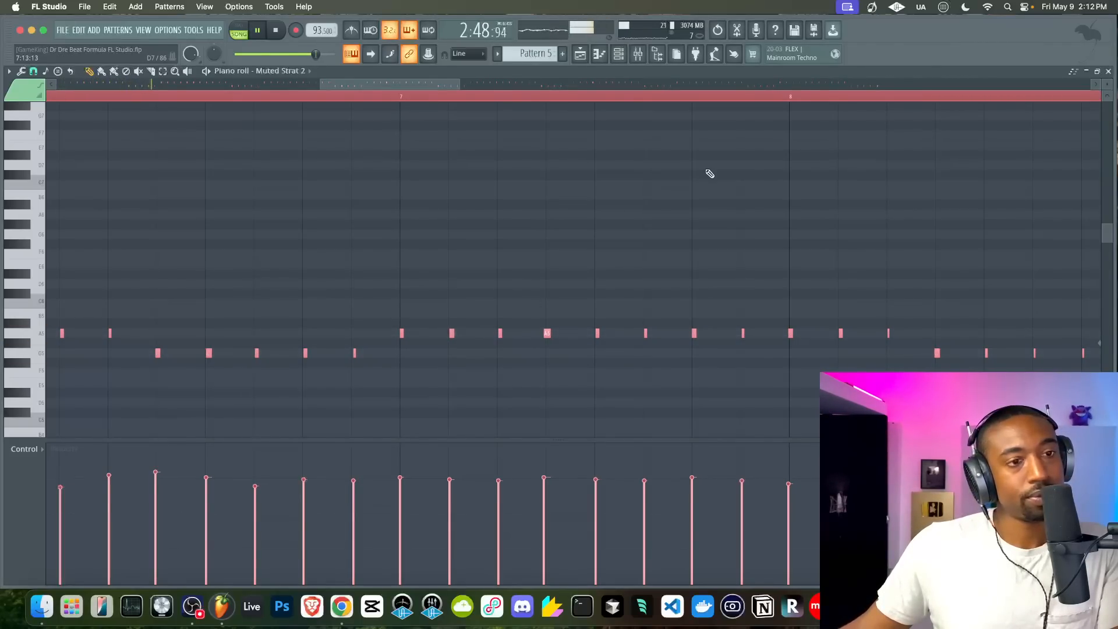
Save the project and raise the Muted Strat 2 channel volume to 100% in the channel rack during playback
{"action": "key", "text": "F5"}
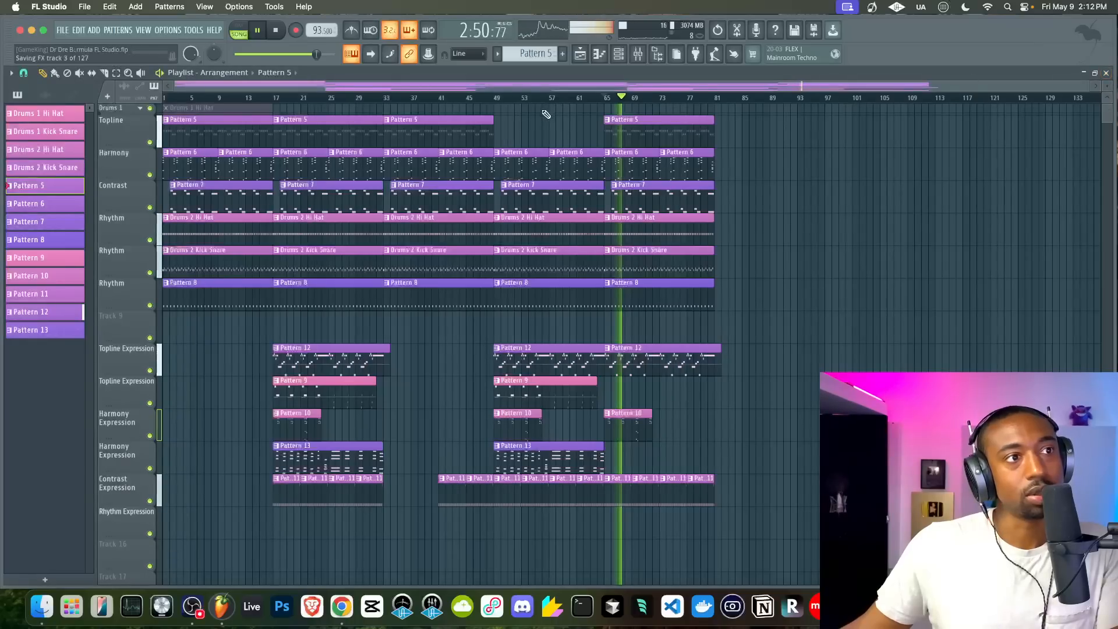
{"action": "key", "text": "F6"}
{"action": "key", "text": "space"}
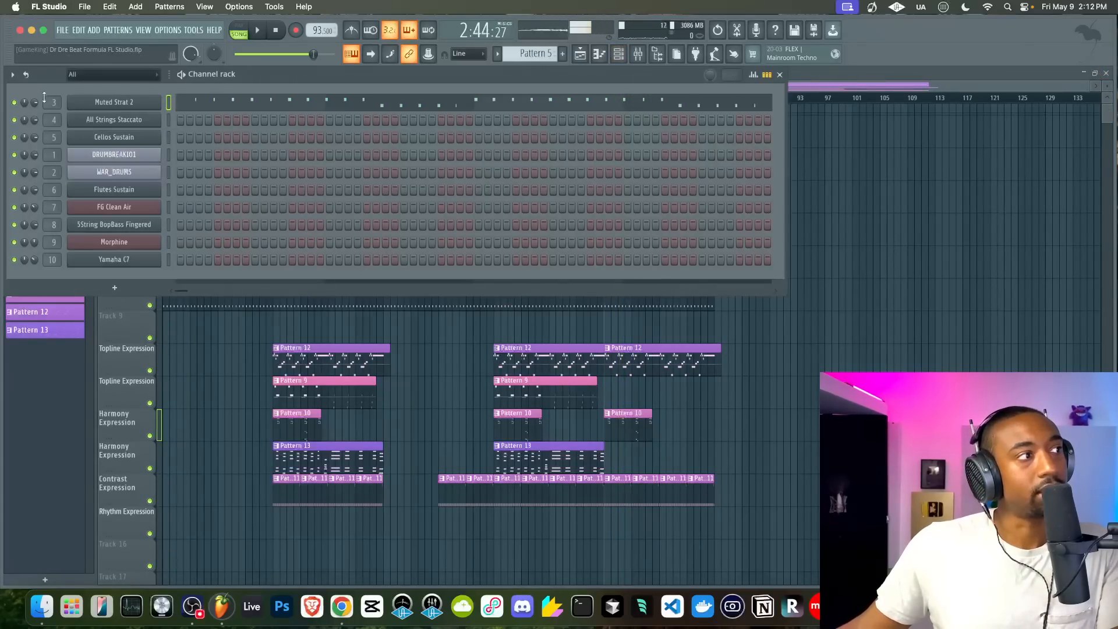
{"action": "key", "text": "space"}
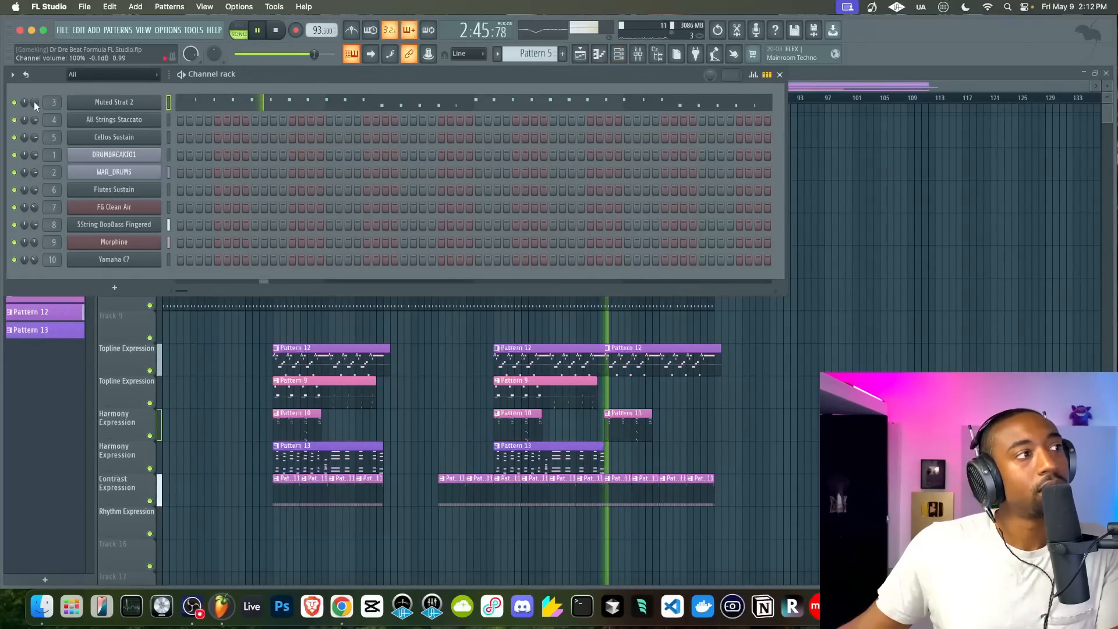
Examine the Muted Strat 2 channel's time, polyphony and arpeggiator settings while the arrangement plays, and close the instrument
{"action": "key", "text": "F6"}
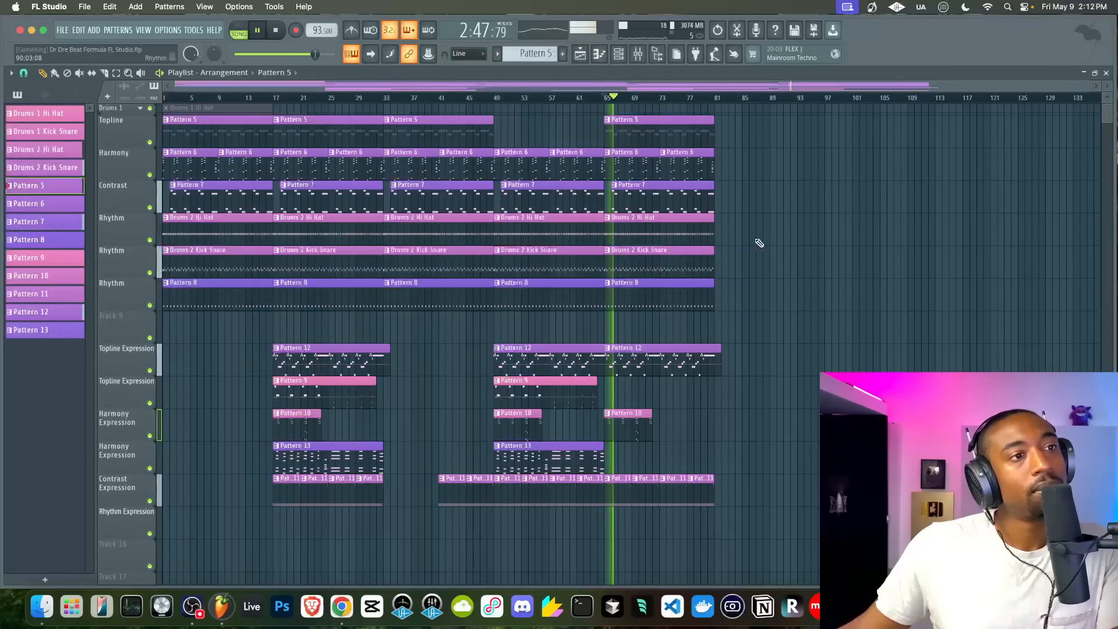
{"action": "key", "text": "F6"}
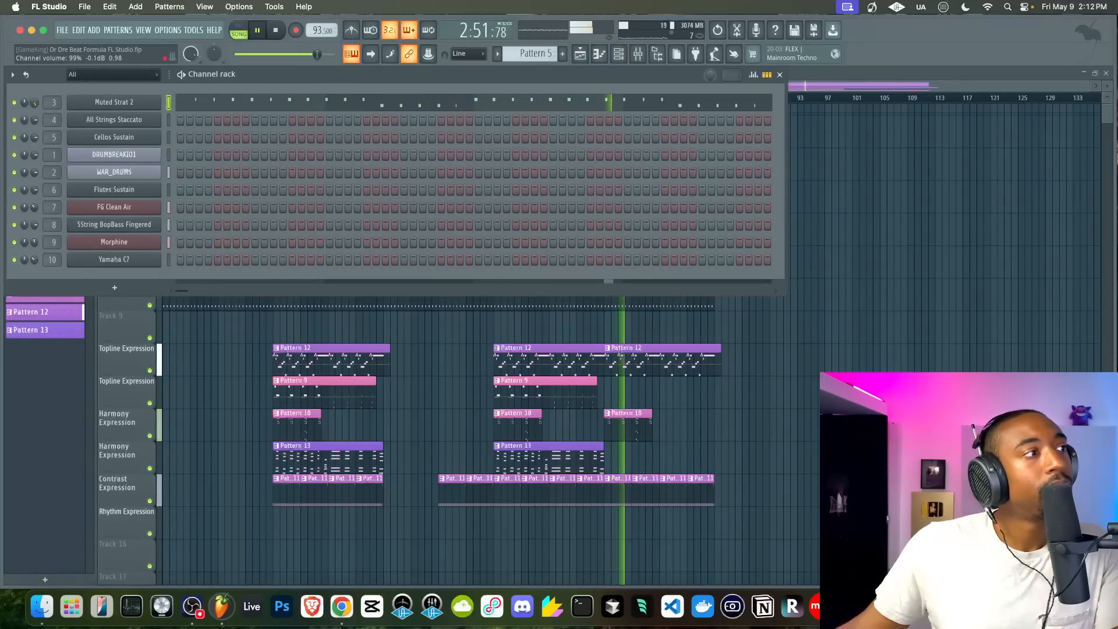
{"action": "key", "text": "F6"}
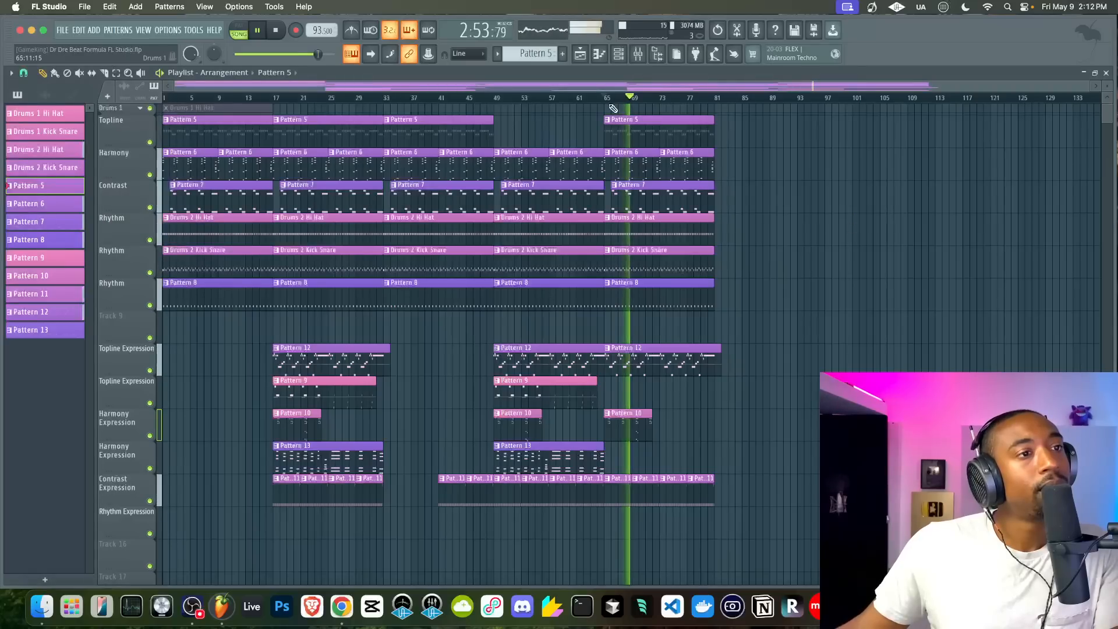
{"action": "key", "text": "F6"}
{"action": "left_click", "coordinate": [126, 100]}
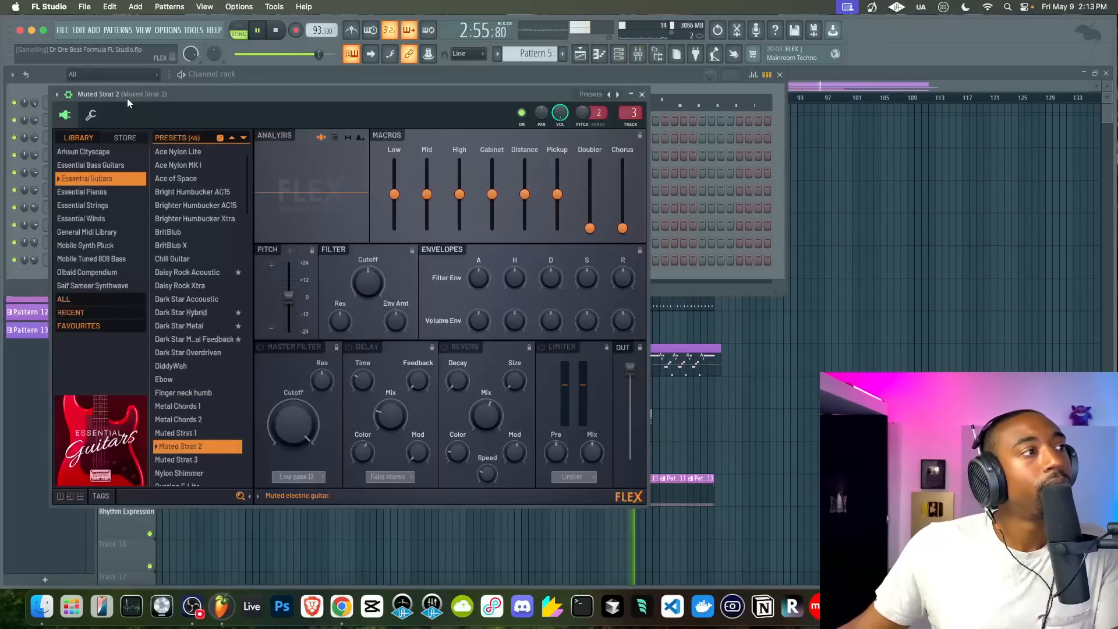
{"action": "left_click", "coordinate": [90, 115]}
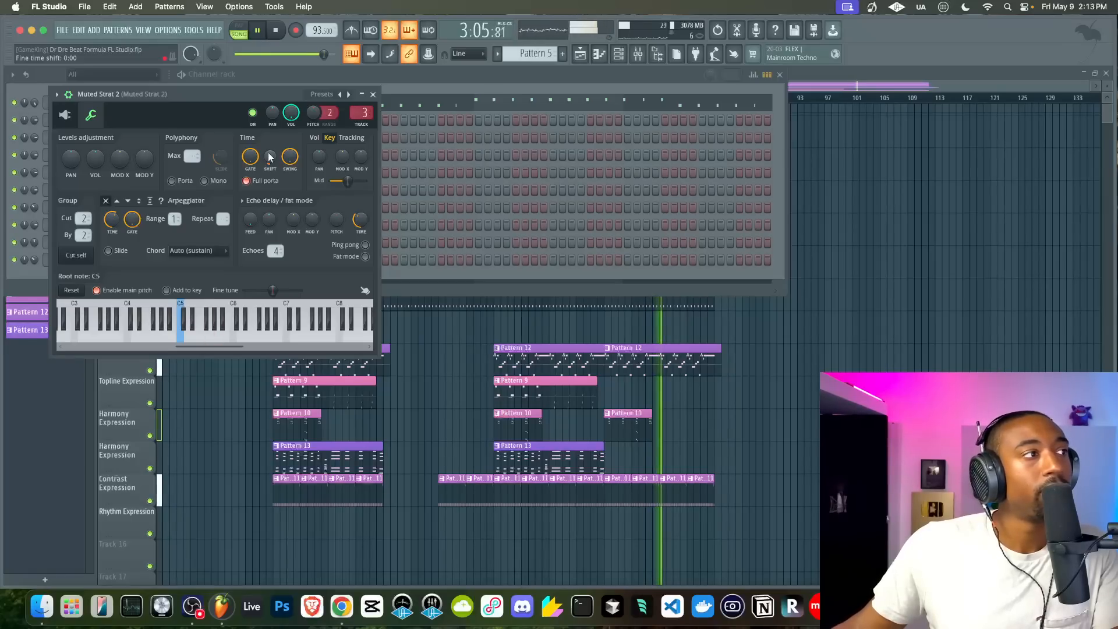
{"action": "left_click", "coordinate": [373, 95]}
{"action": "left_click", "coordinate": [780, 75]}
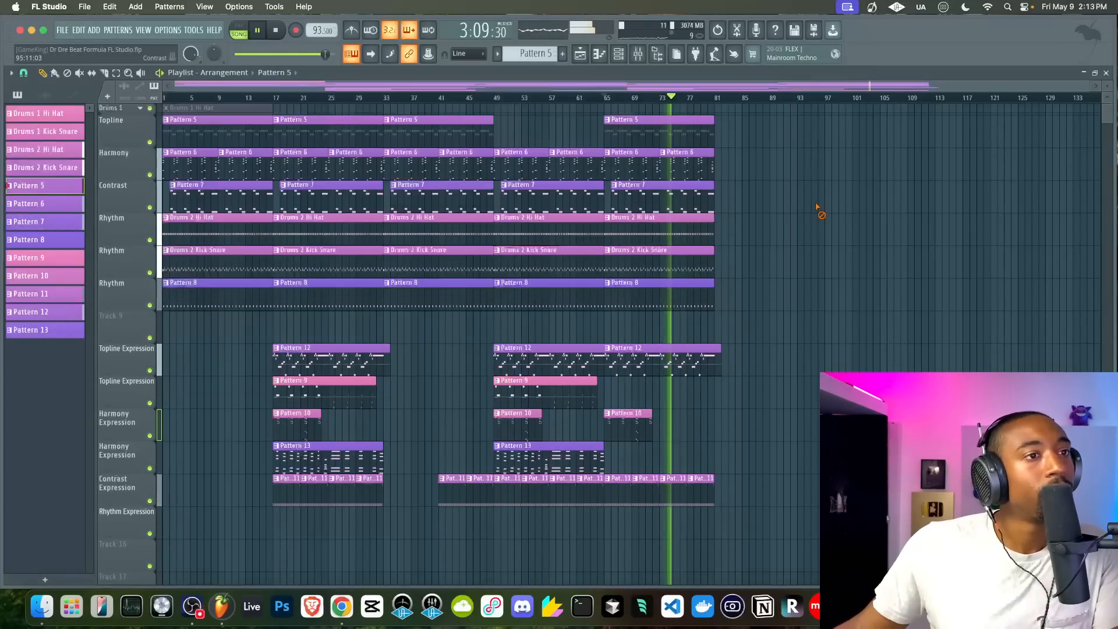
{"action": "left_click", "coordinate": [620, 55]}
{"action": "left_click", "coordinate": [139, 96]}
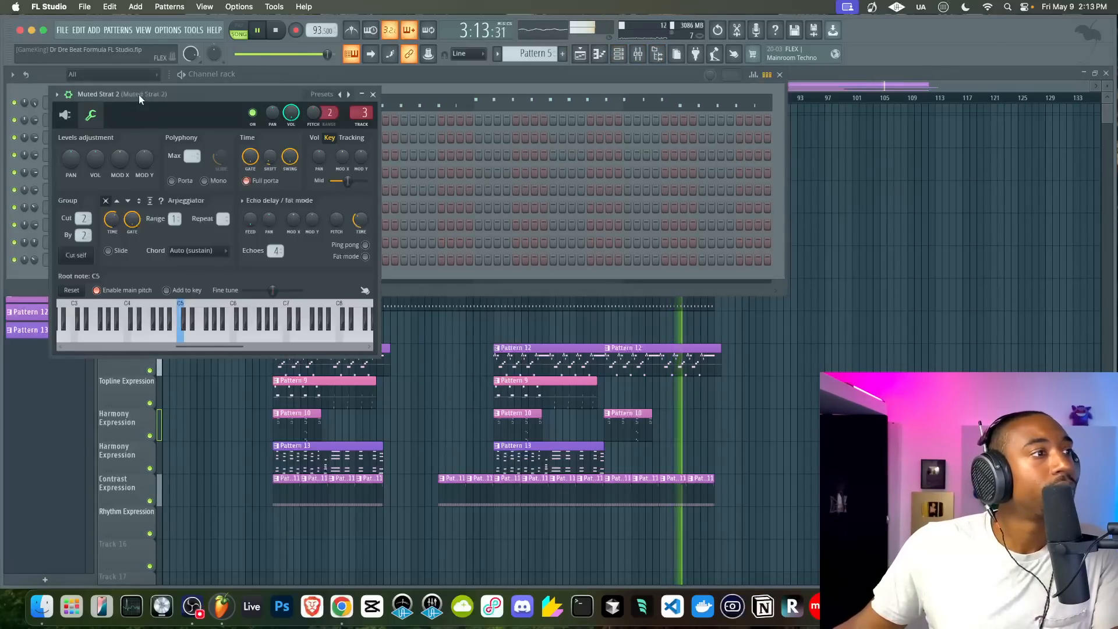
{"action": "left_click", "coordinate": [373, 94]}
{"action": "left_click", "coordinate": [799, 284]}
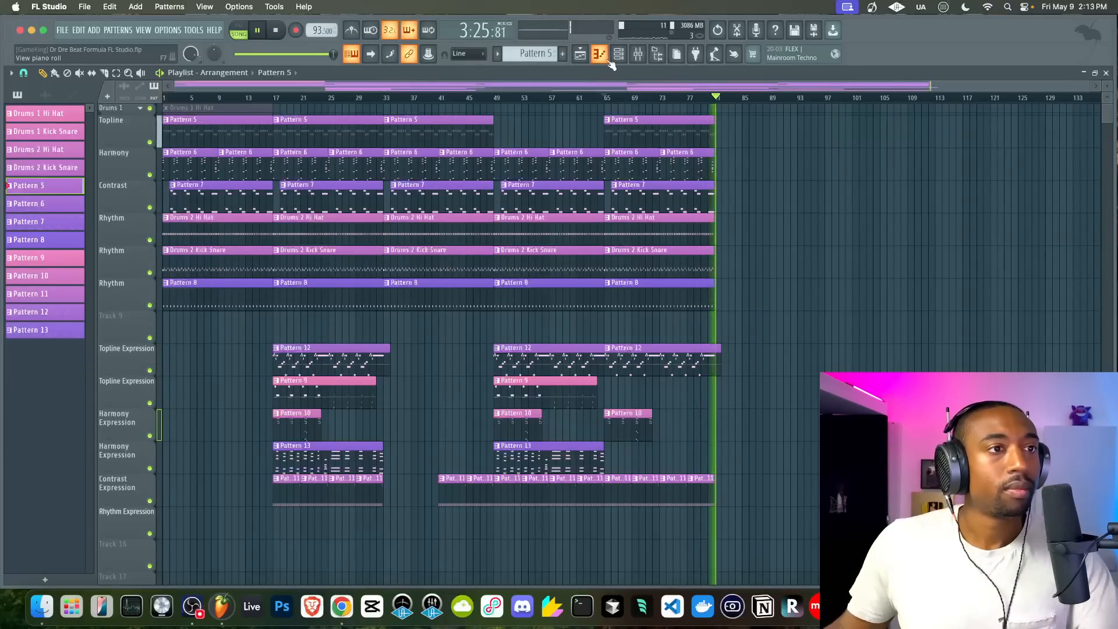
Play the arrangement from the beginning and inspect the WAR_DRUMS mixer track's effects and levels
{"action": "left_click", "coordinate": [607, 98]}
{"action": "key", "text": "space"}
{"action": "left_click", "coordinate": [276, 30]}
{"action": "key", "text": "space"}
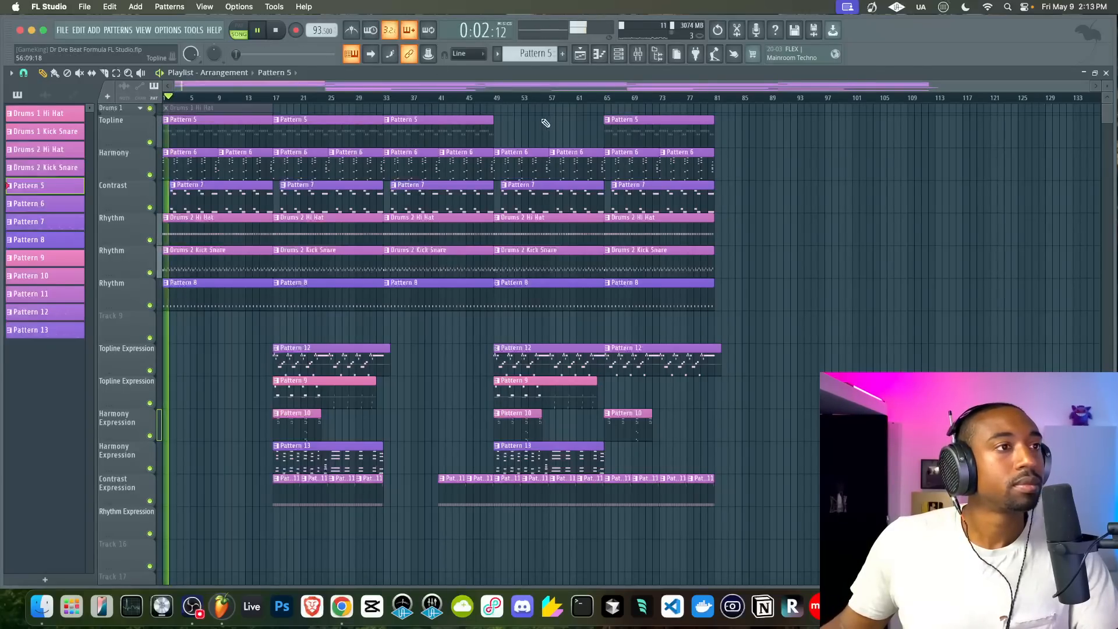
{"action": "left_click", "coordinate": [638, 54]}
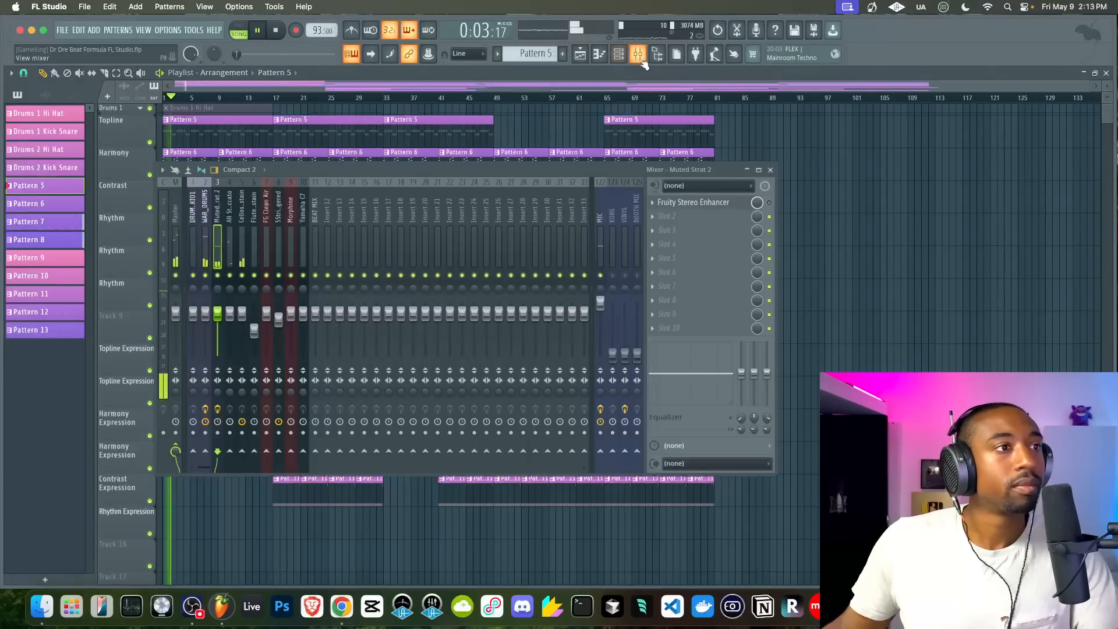
{"action": "left_click", "coordinate": [205, 238]}
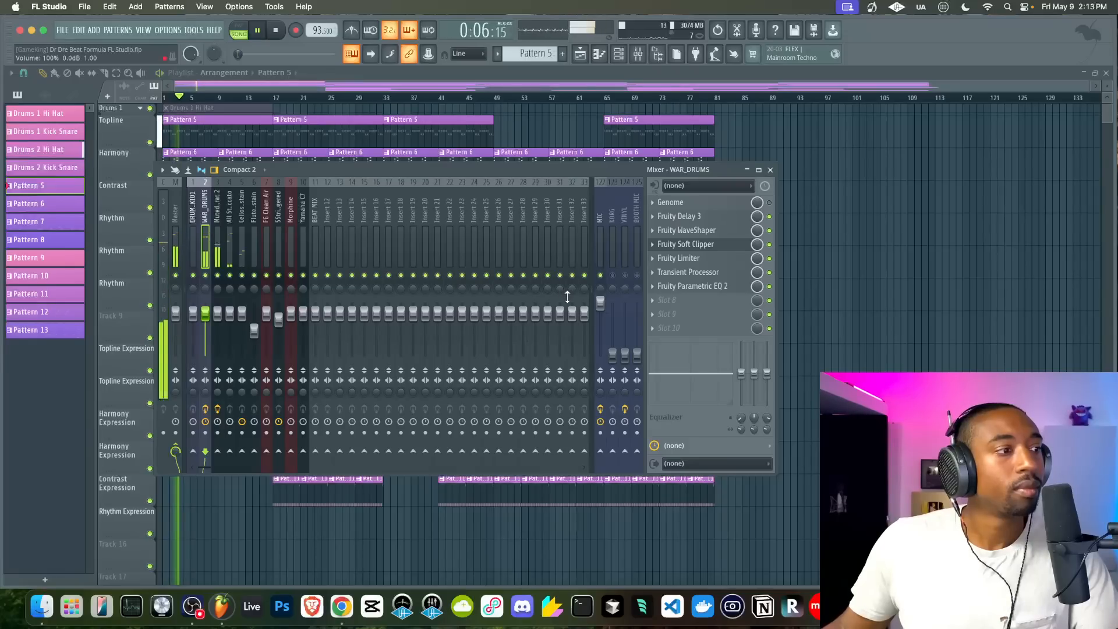
{"action": "key", "text": "F9"}
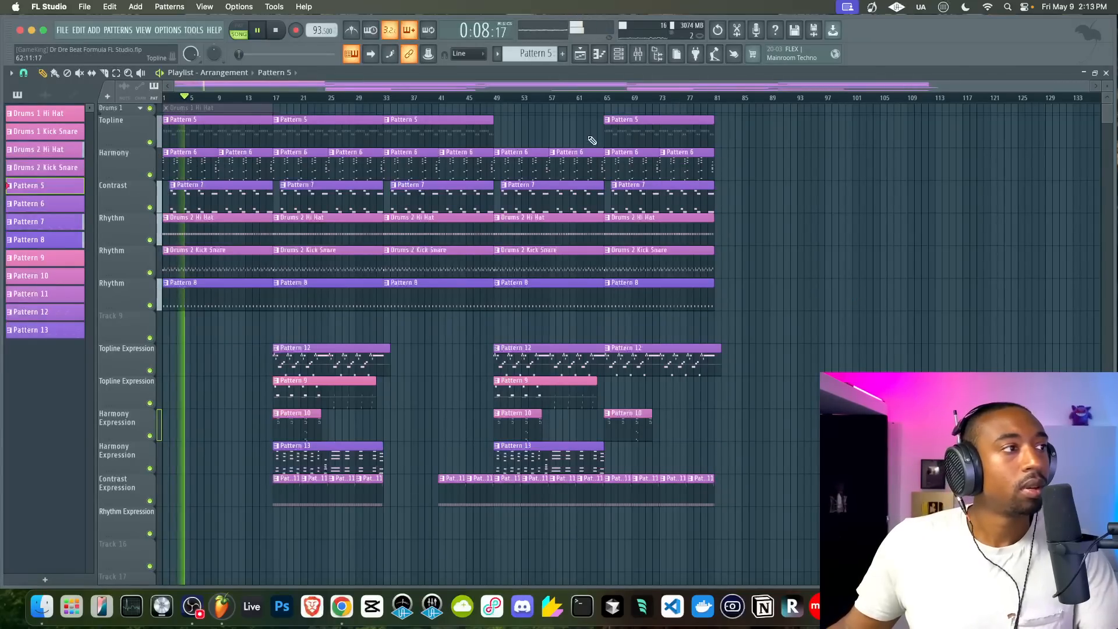
{"action": "left_click", "coordinate": [640, 56]}
{"action": "left_click", "coordinate": [640, 56]}
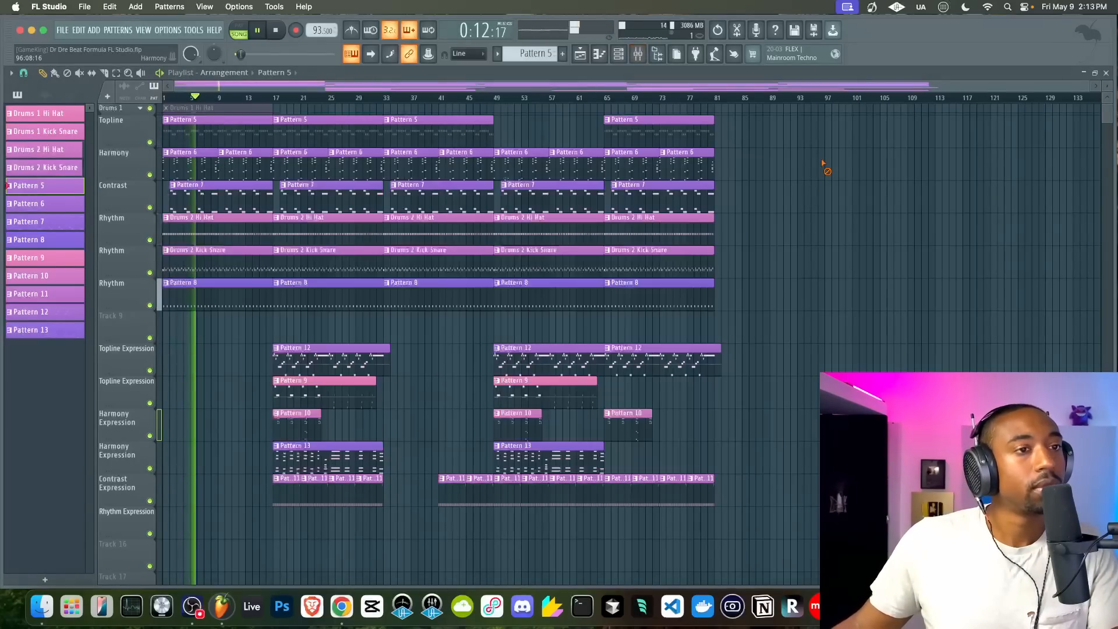
{"action": "key", "text": "space"}
Open the mixer, select tracks 1 to 10 and show the routing options for the BEAT MIX track
{"action": "left_click", "coordinate": [638, 54]}
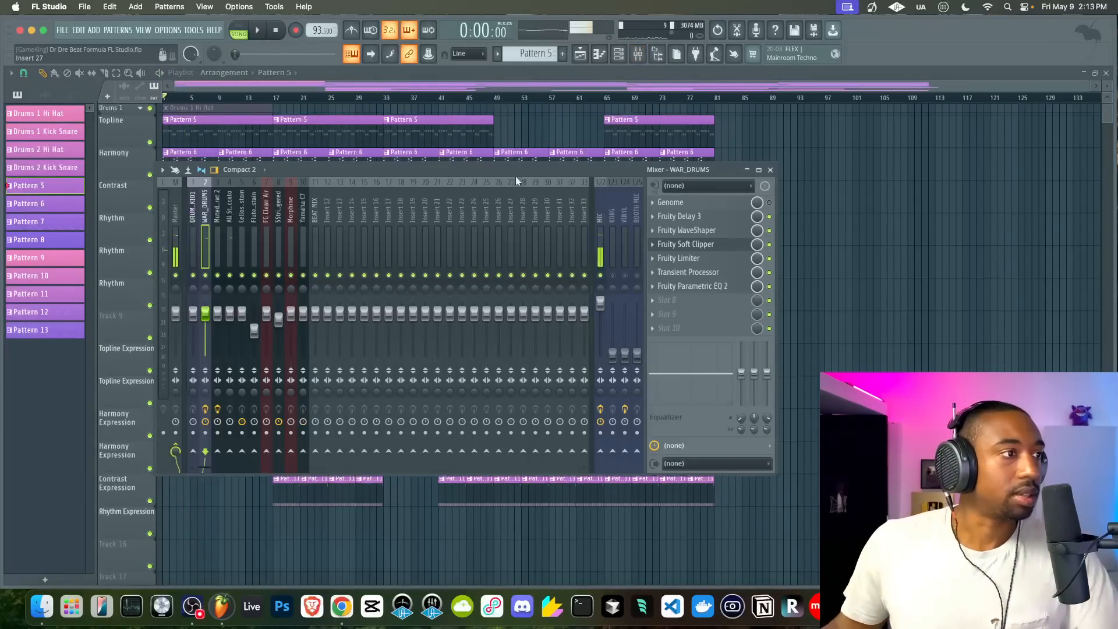
{"action": "left_click", "coordinate": [315, 221]}
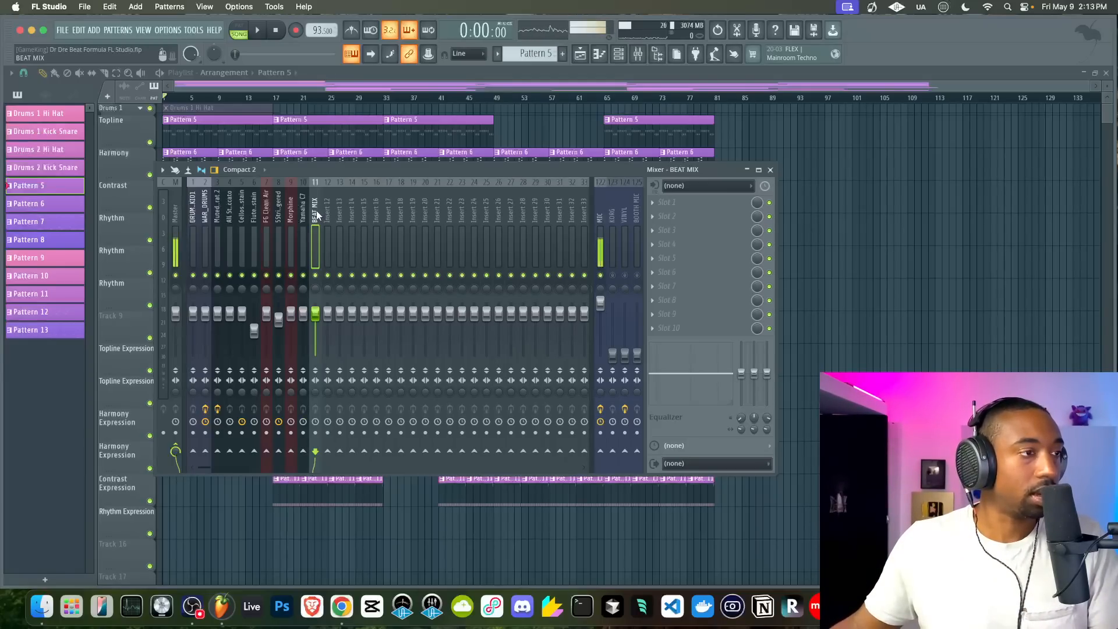
{"action": "left_click_drag", "start_coordinate": [305, 224], "coordinate": [194, 217]}
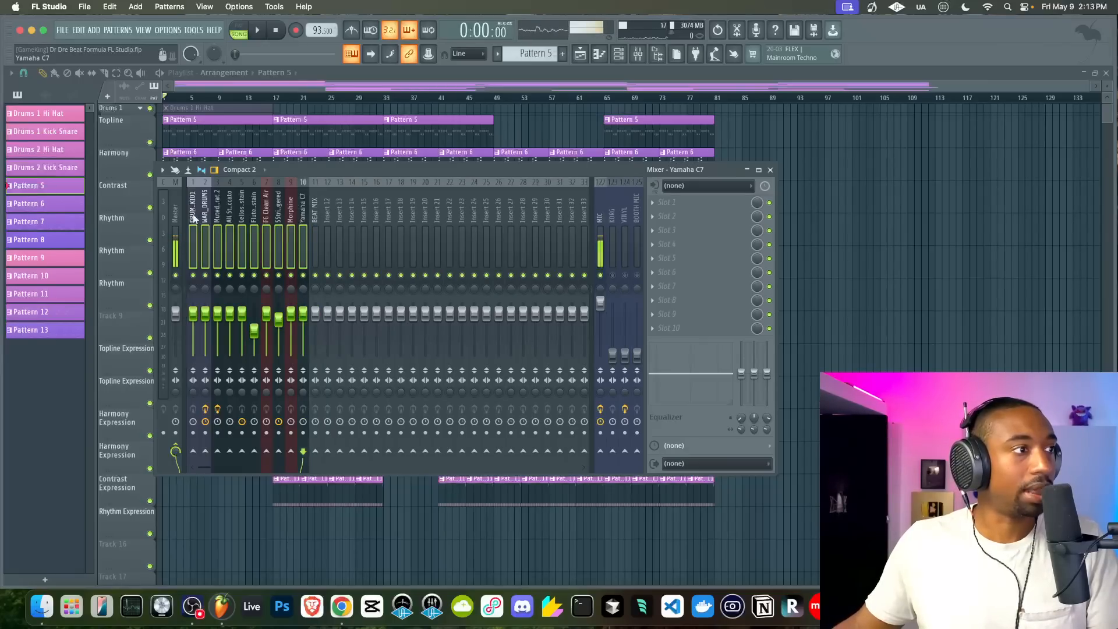
{"action": "right_click", "coordinate": [316, 455]}
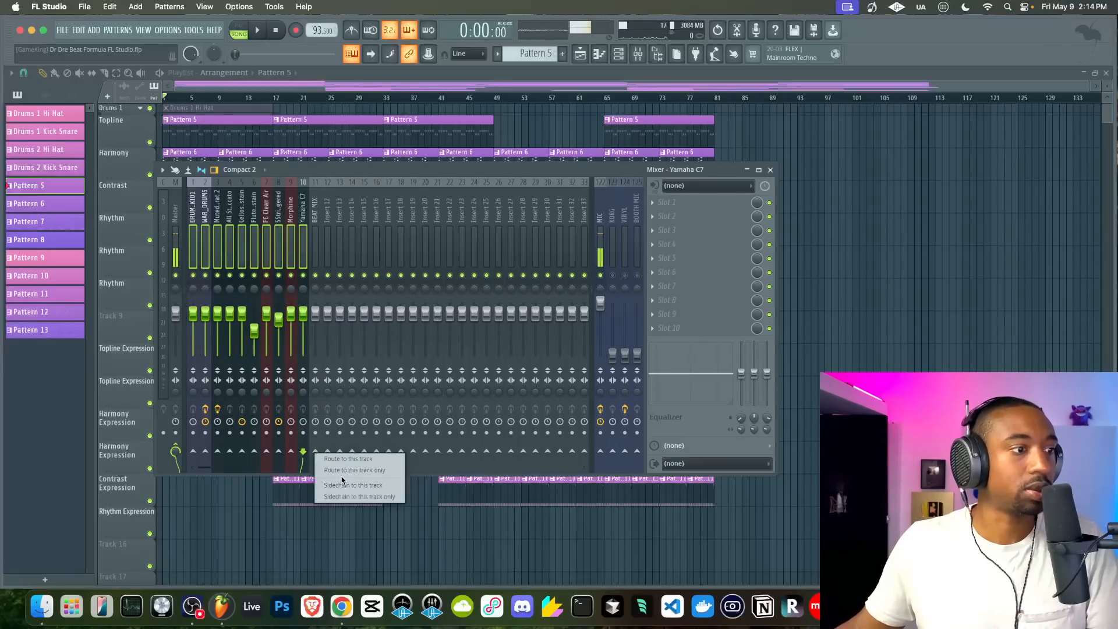
{"action": "left_click", "coordinate": [278, 227]}
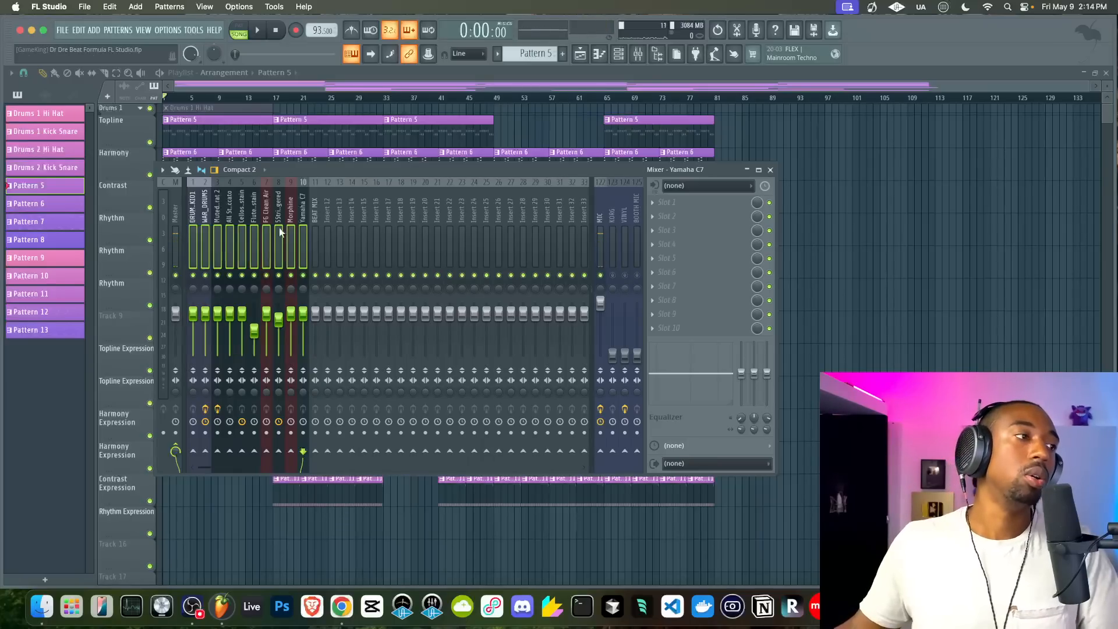
Route only the Morphine mixer track to the BEAT MIX track
{"action": "left_click", "coordinate": [227, 217]}
{"action": "left_click", "coordinate": [303, 226]}
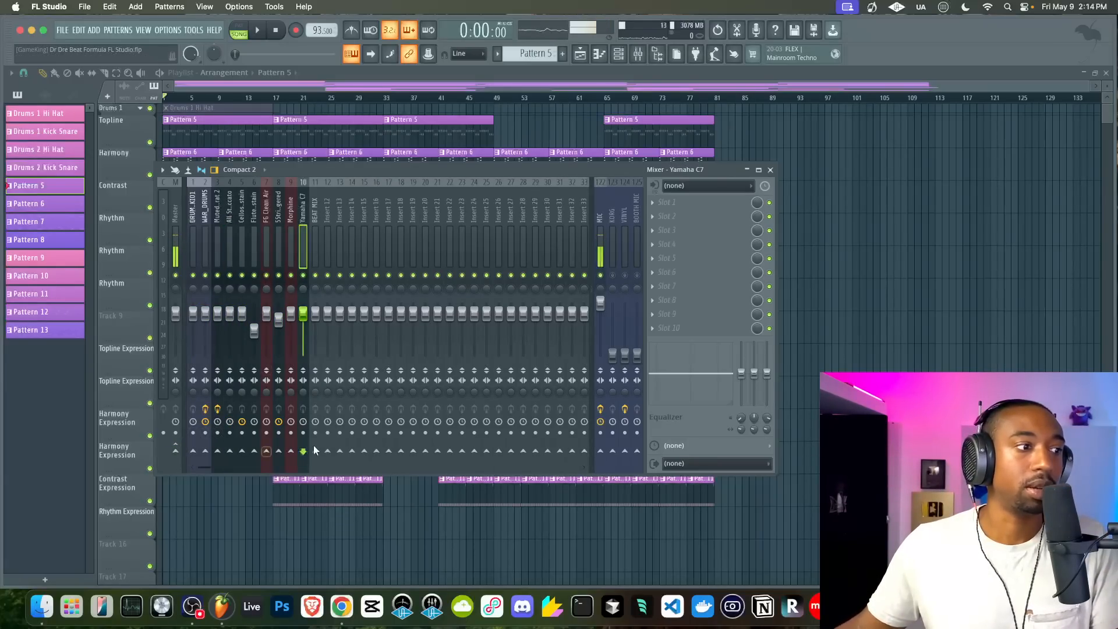
{"action": "left_click", "coordinate": [295, 227]}
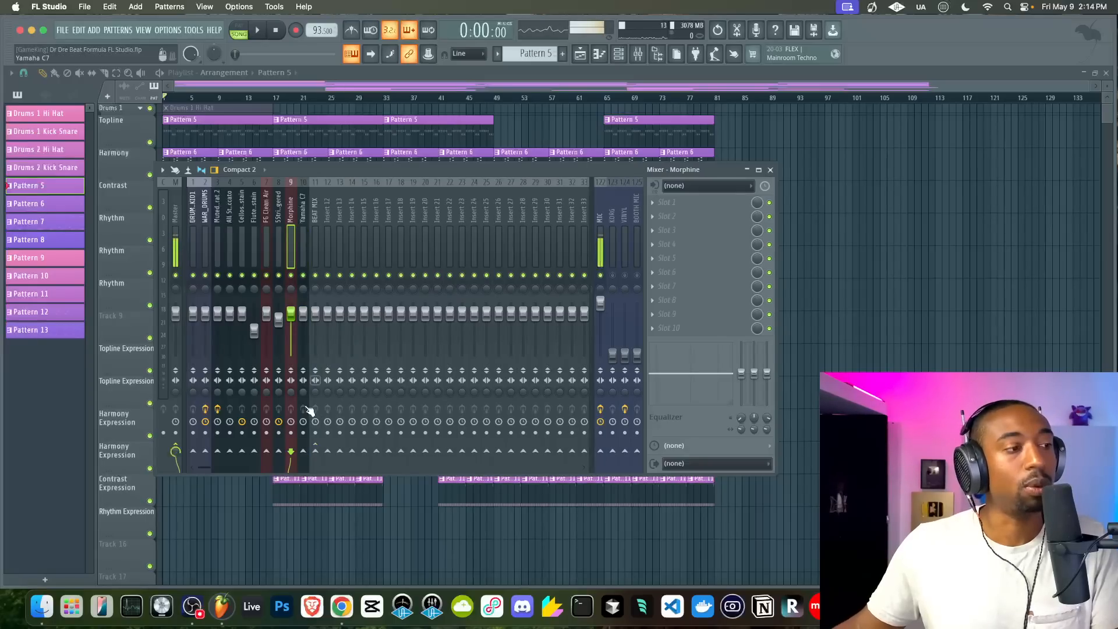
{"action": "left_click", "coordinate": [315, 451]}
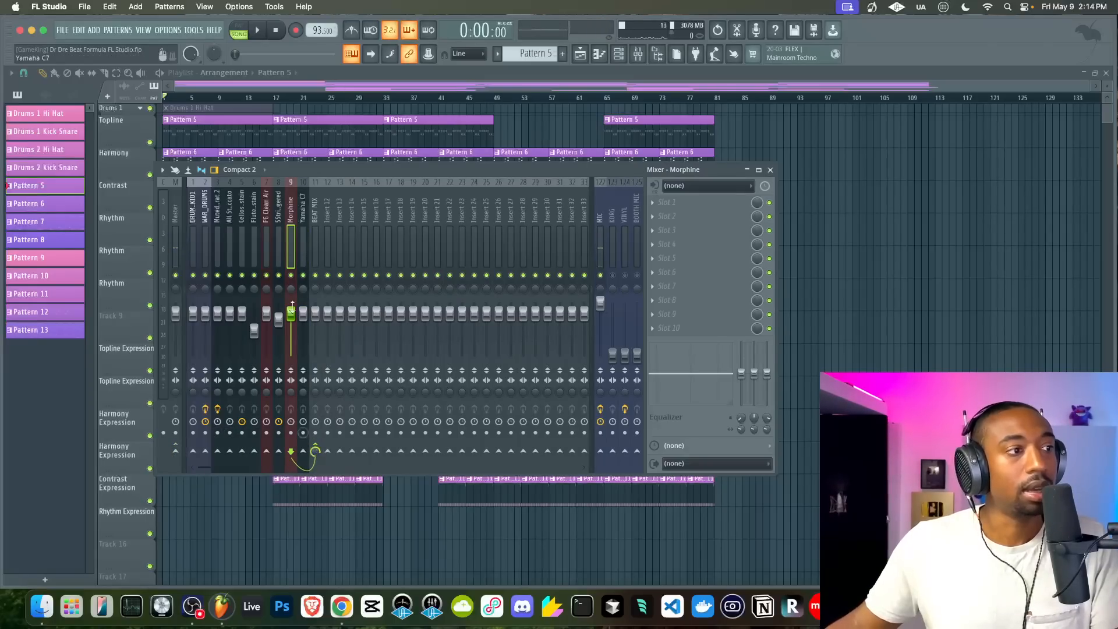
Select mixer tracks 1 to 10 together and route all of them only to the BEAT MIX track
{"action": "left_click_drag", "start_coordinate": [304, 217], "coordinate": [187, 217]}
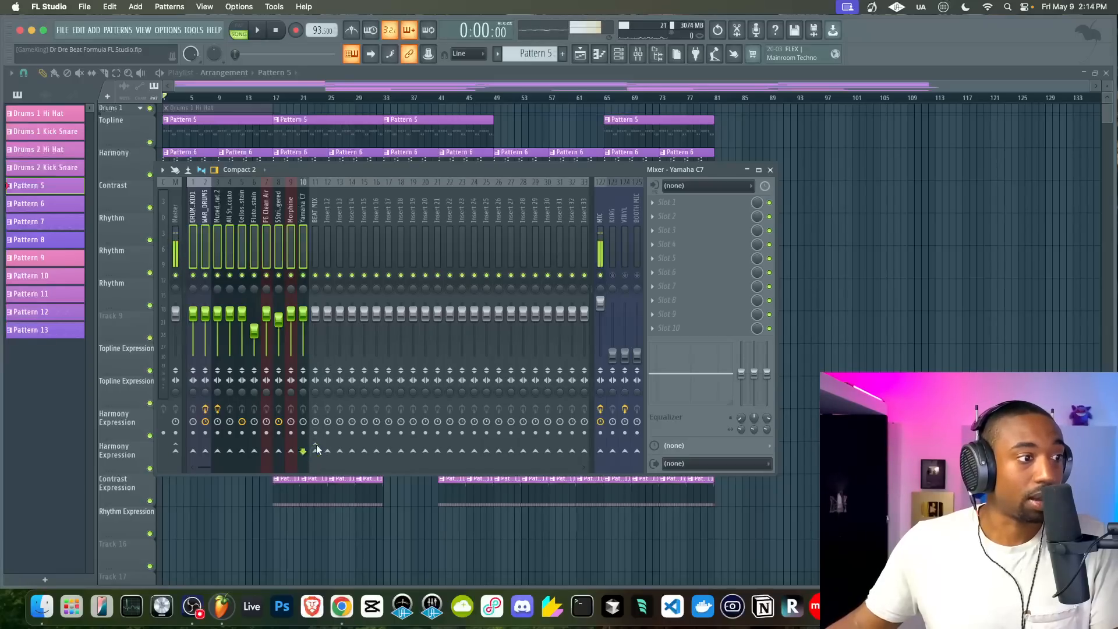
{"action": "right_click", "coordinate": [317, 451]}
{"action": "left_click", "coordinate": [290, 209]}
{"action": "left_click_drag", "start_coordinate": [305, 216], "coordinate": [192, 220]}
{"action": "right_click", "coordinate": [320, 452]}
{"action": "left_click", "coordinate": [338, 469]}
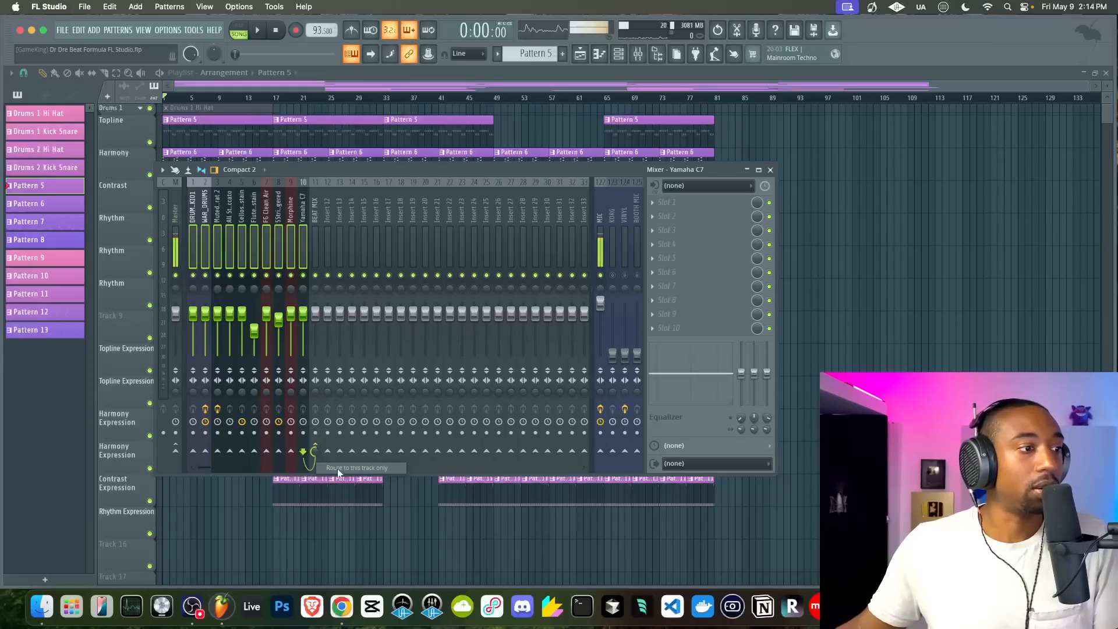
Select the BEAT MIX track and play the song to check the signal reaching it
{"action": "left_click", "coordinate": [319, 228]}
{"action": "key", "text": "space"}
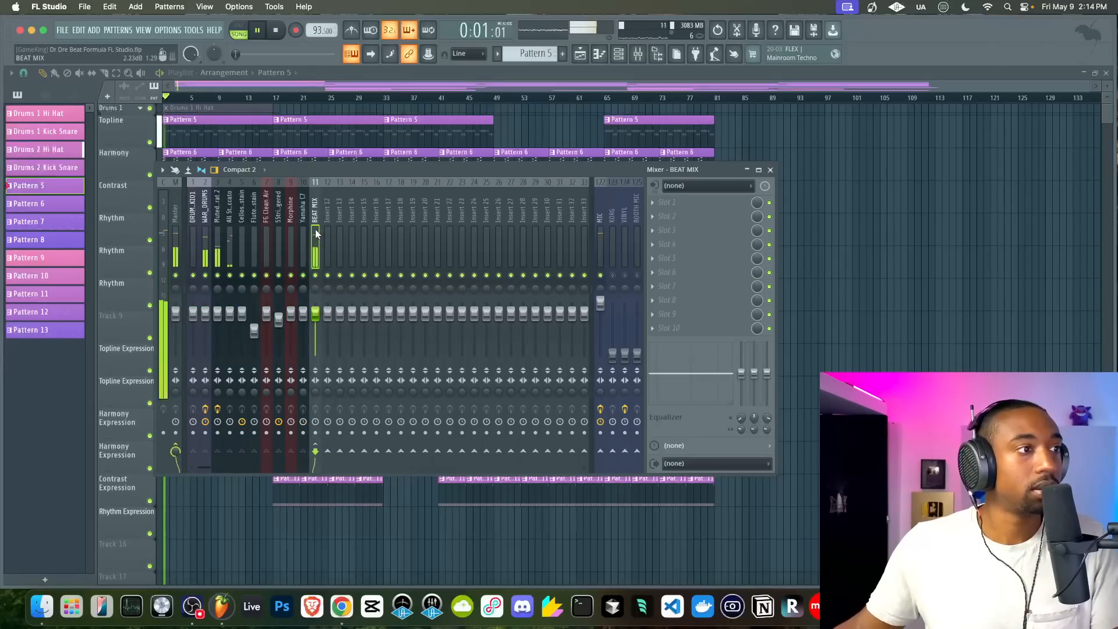
{"action": "key", "text": "space"}
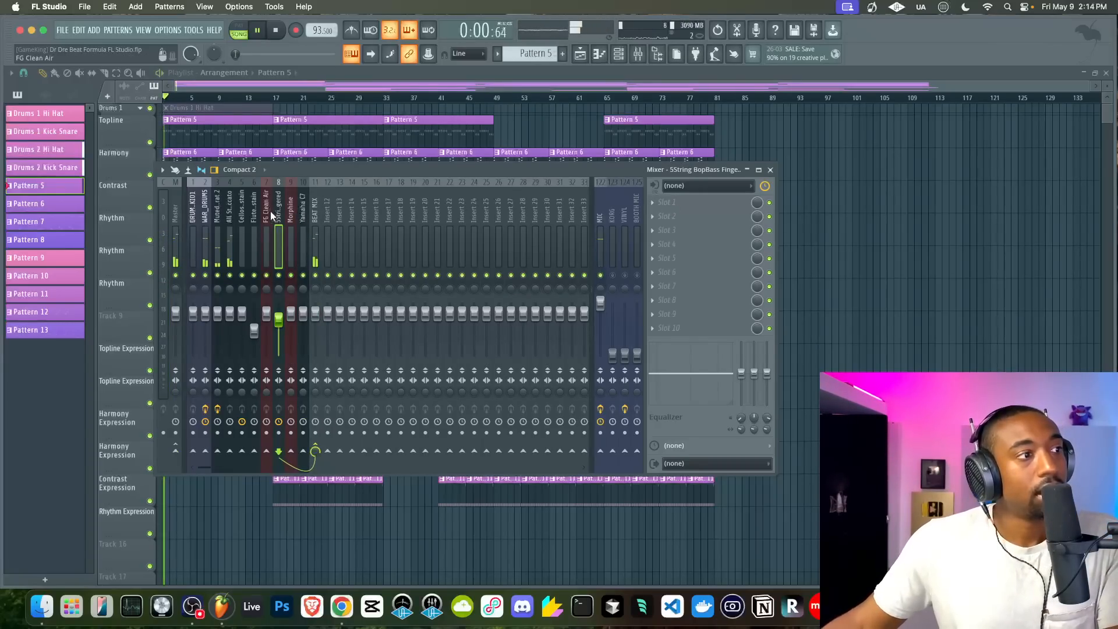
Play the song and reset the All Strings Staccato mixer track's volume to its default
{"action": "left_click", "coordinate": [233, 218]}
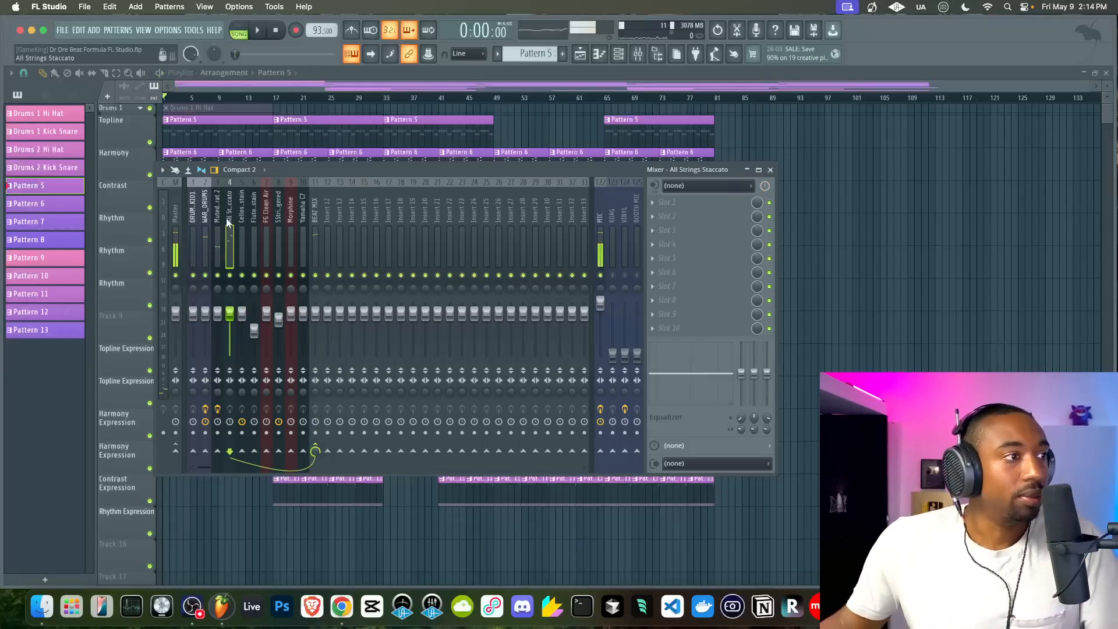
{"action": "key", "text": "space"}
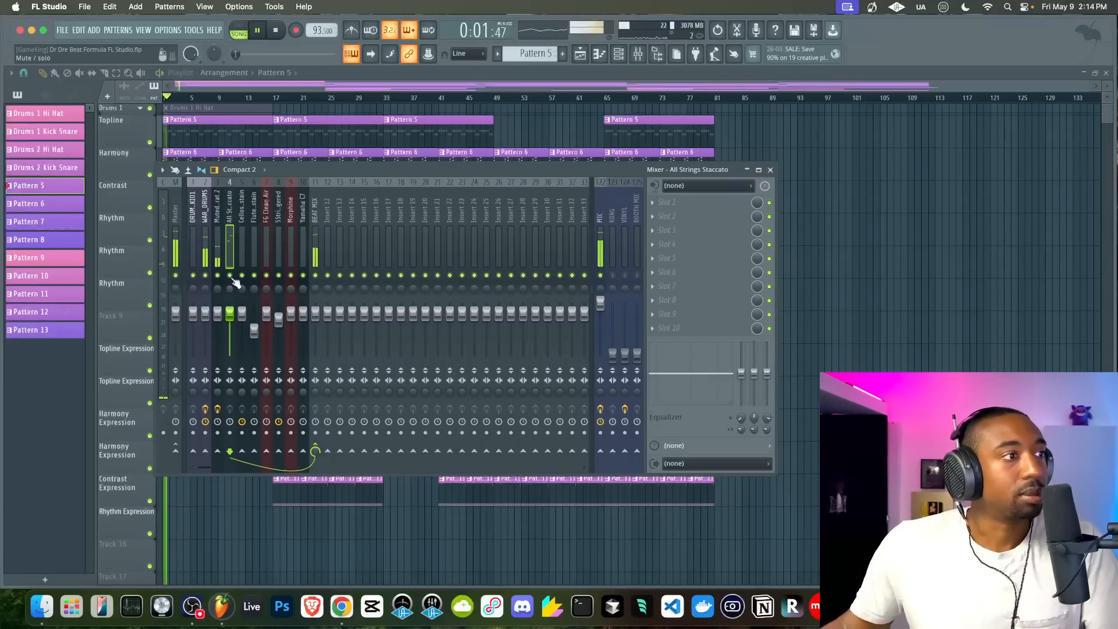
{"action": "right_click", "coordinate": [230, 314]}
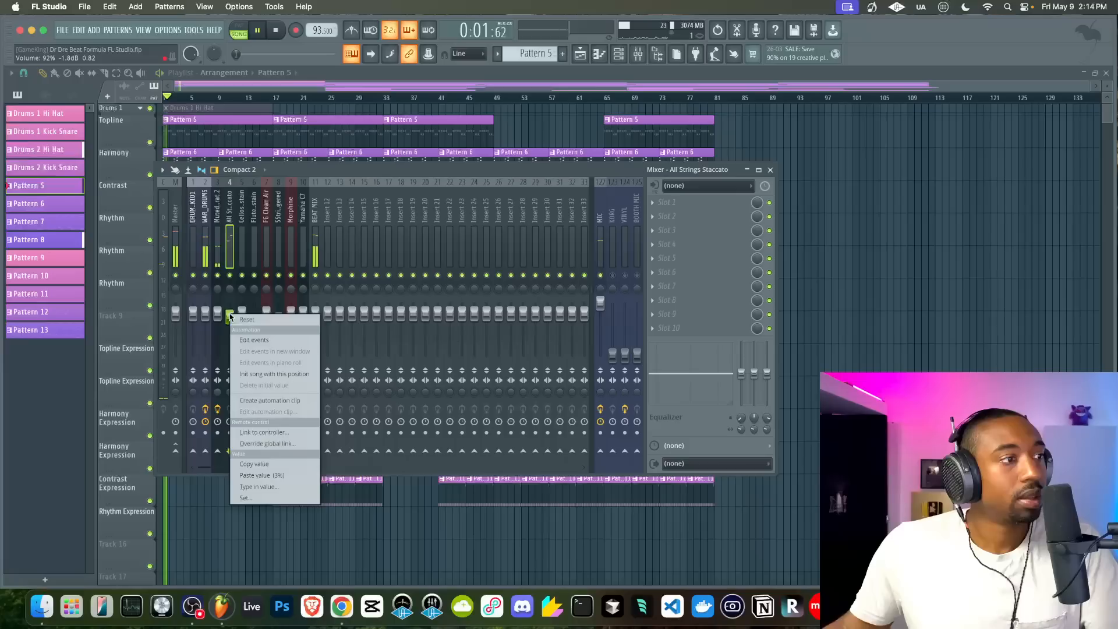
{"action": "left_click", "coordinate": [245, 327]}
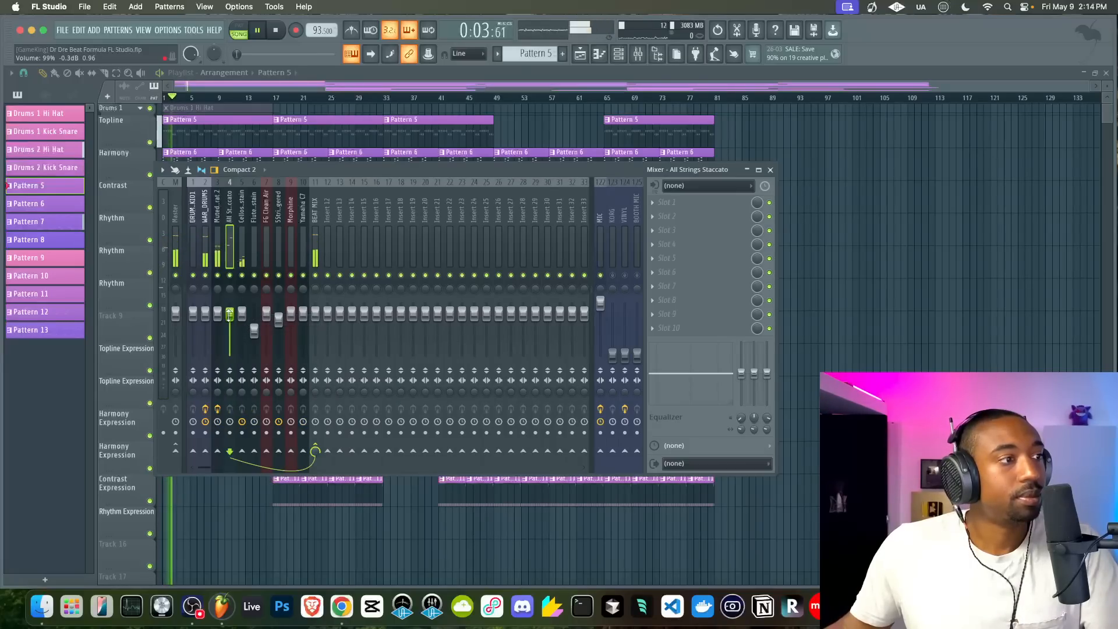
Set the Cellos Sustain mixer track's stereo separation to about 48% separated and make the mixer window slightly shorter
{"action": "left_click", "coordinate": [244, 392]}
{"action": "left_click_drag", "start_coordinate": [243, 393], "coordinate": [243, 421]}
{"action": "key", "text": "space"}
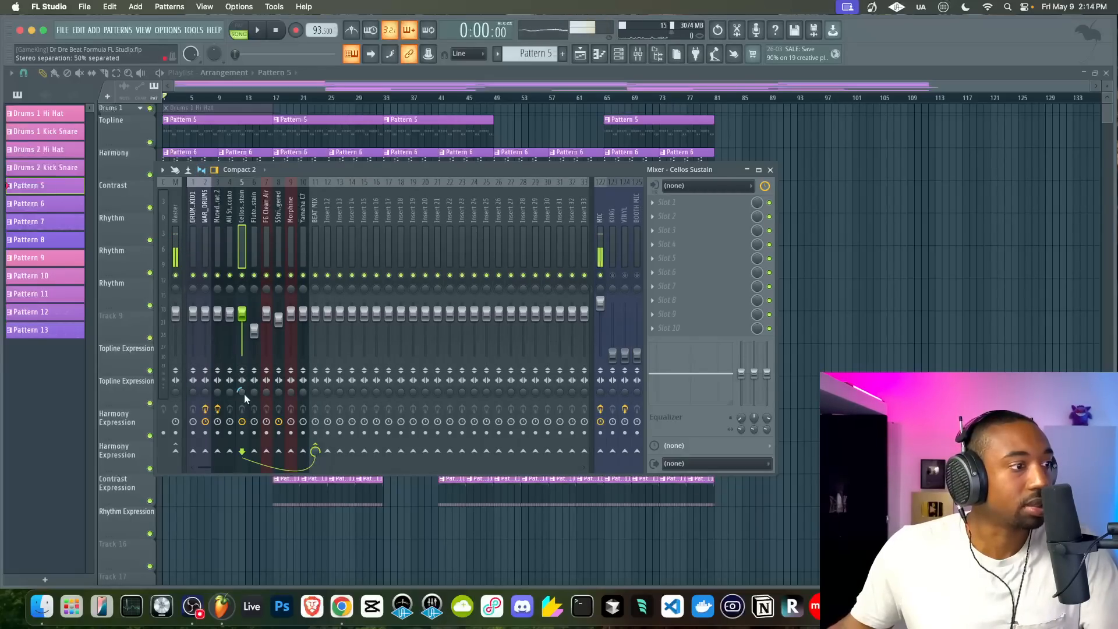
{"action": "left_click_drag", "start_coordinate": [182, 529], "coordinate": [203, 461]}
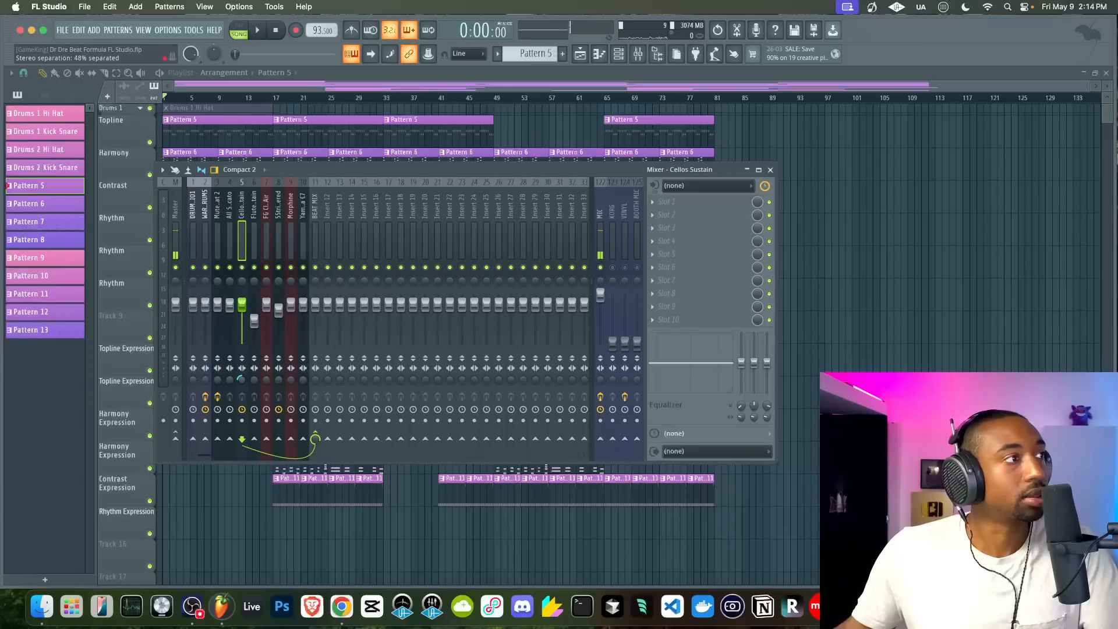
Widen the All Strings Staccato mixer track's stereo separation during playback and lower its volume slightly
{"action": "key", "text": "space"}
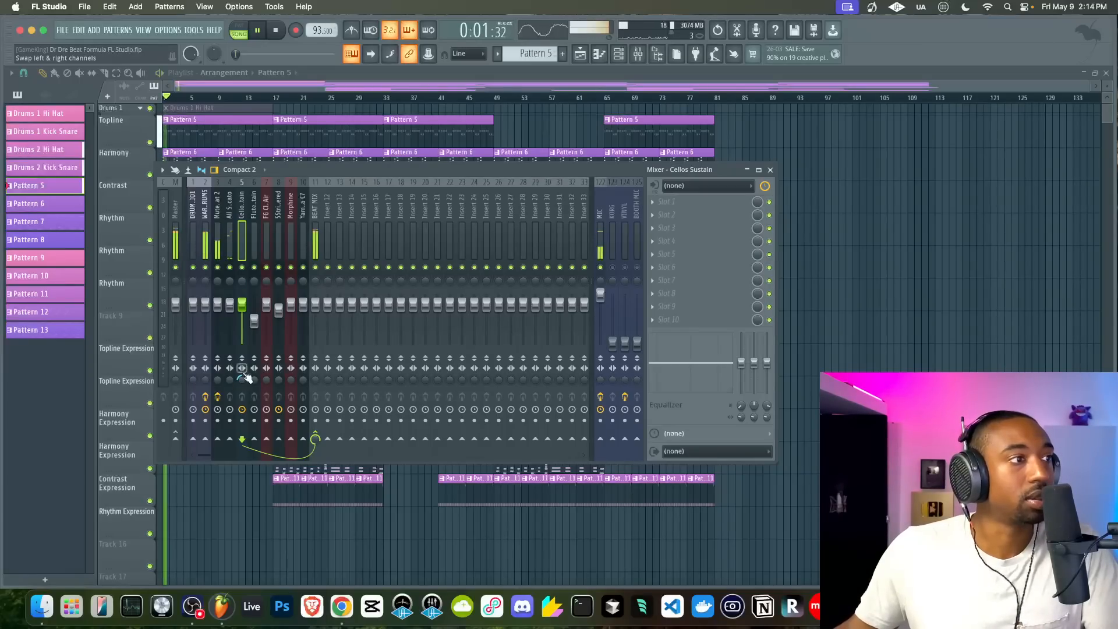
{"action": "mouse_move", "coordinate": [242, 379]}
{"action": "left_mouse_down"}
{"action": "mouse_move", "coordinate": [241, 396]}
{"action": "mouse_move", "coordinate": [243, 367]}
{"action": "mouse_move", "coordinate": [231, 381]}
{"action": "left_mouse_up"}
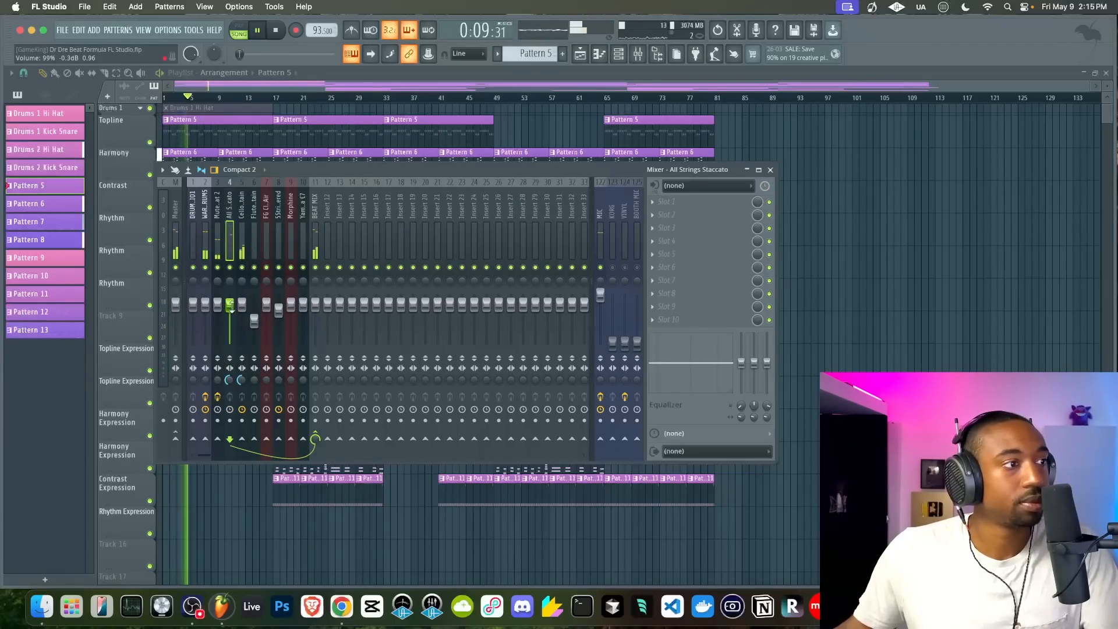
{"action": "left_click_drag", "start_coordinate": [231, 307], "coordinate": [231, 316]}
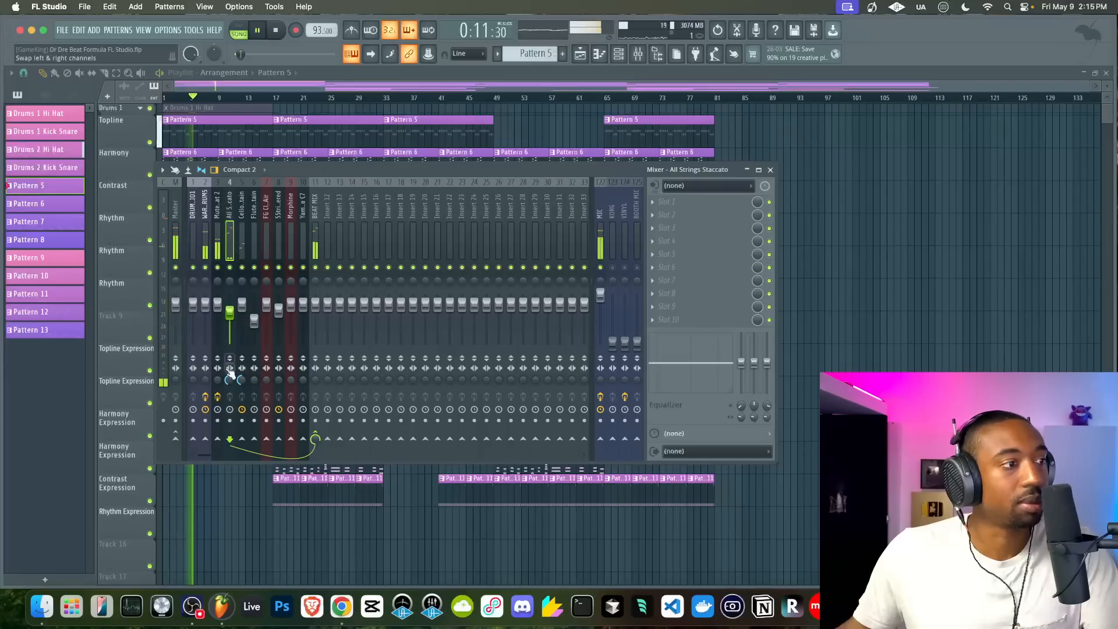
{"action": "left_click_drag", "start_coordinate": [229, 379], "coordinate": [229, 387]}
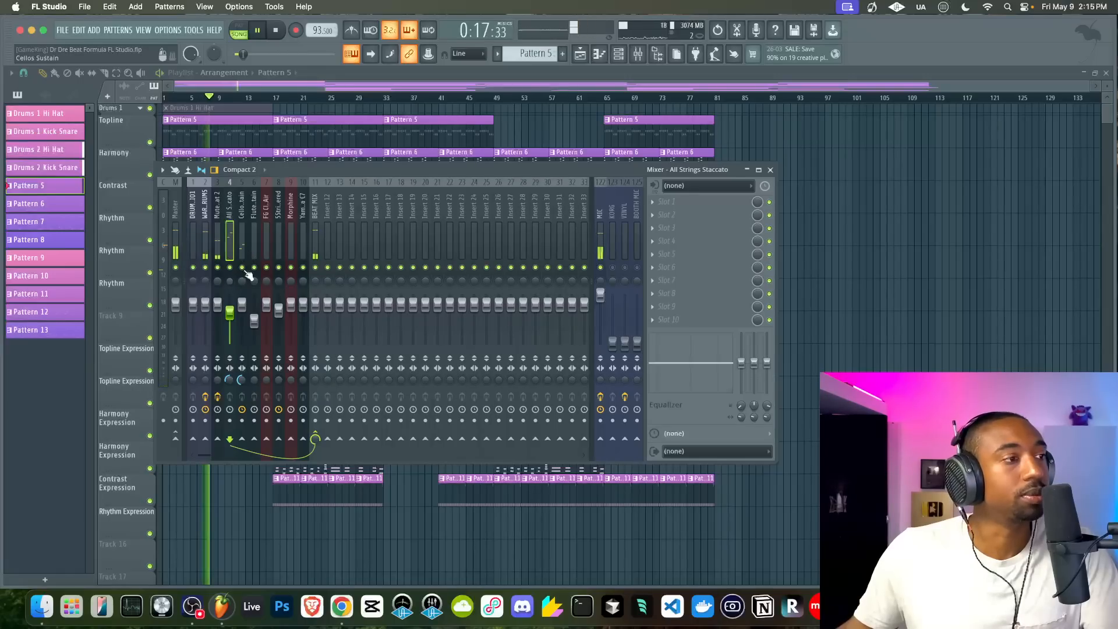
Check the Muted Strat 2 and WAR_DRUMS mixer tracks during playback and hide the mixer
{"action": "left_click", "coordinate": [220, 255]}
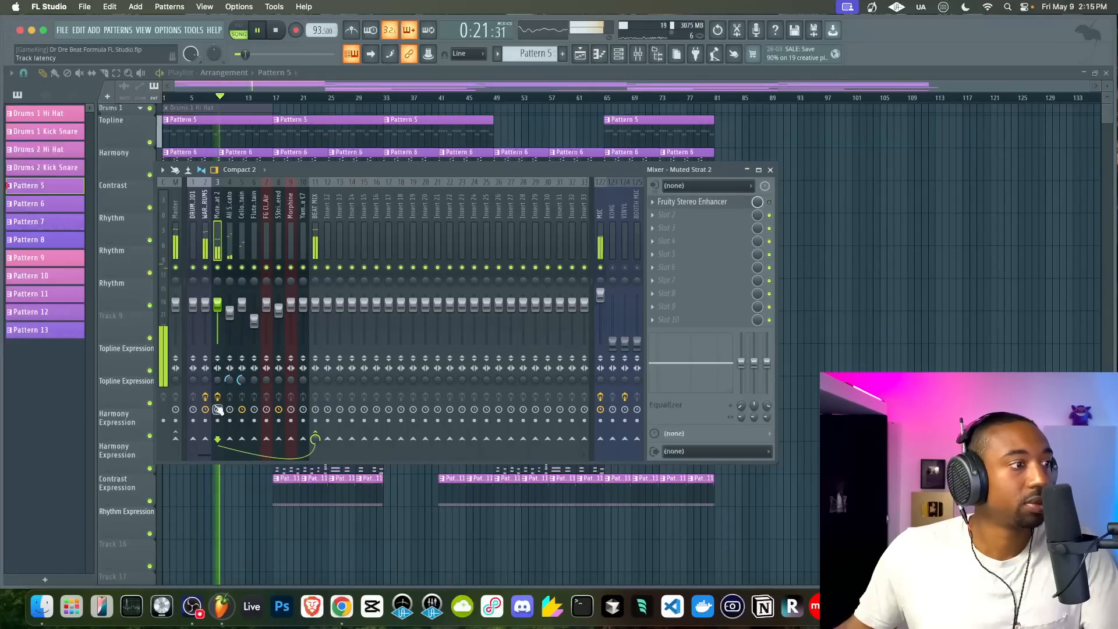
{"action": "right_click", "coordinate": [219, 382]}
{"action": "left_click", "coordinate": [237, 387]}
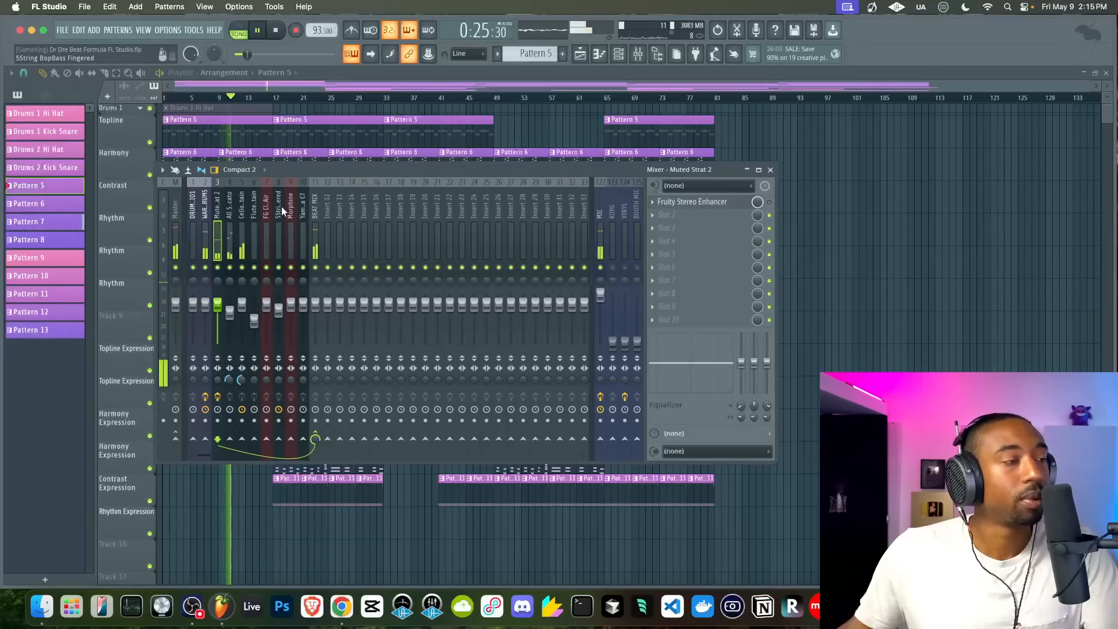
{"action": "left_click", "coordinate": [208, 226]}
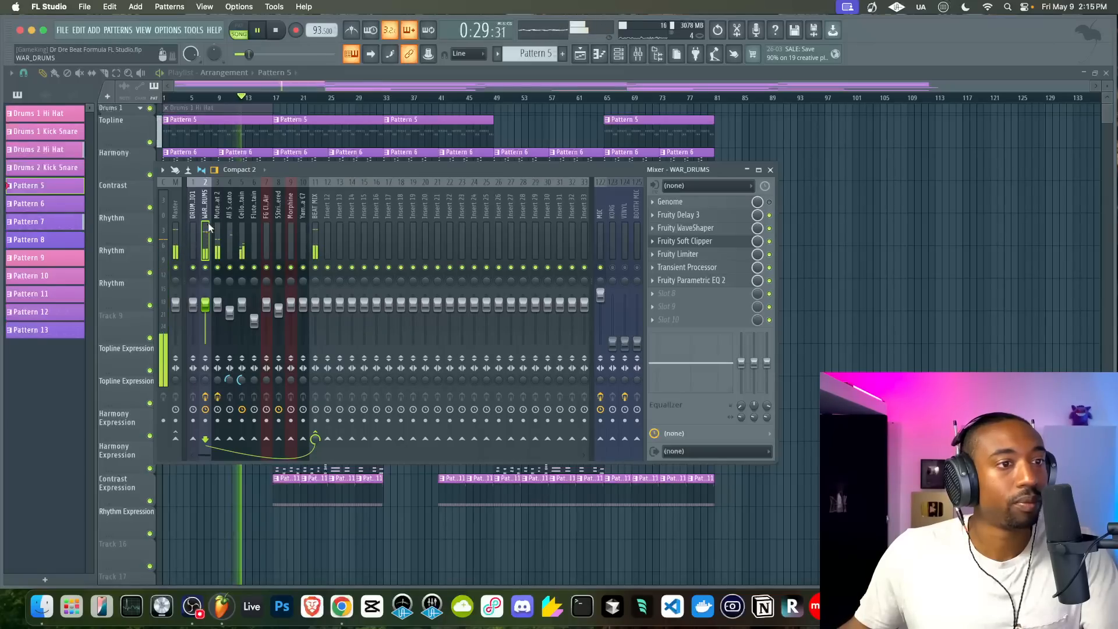
{"action": "key", "text": "F9"}
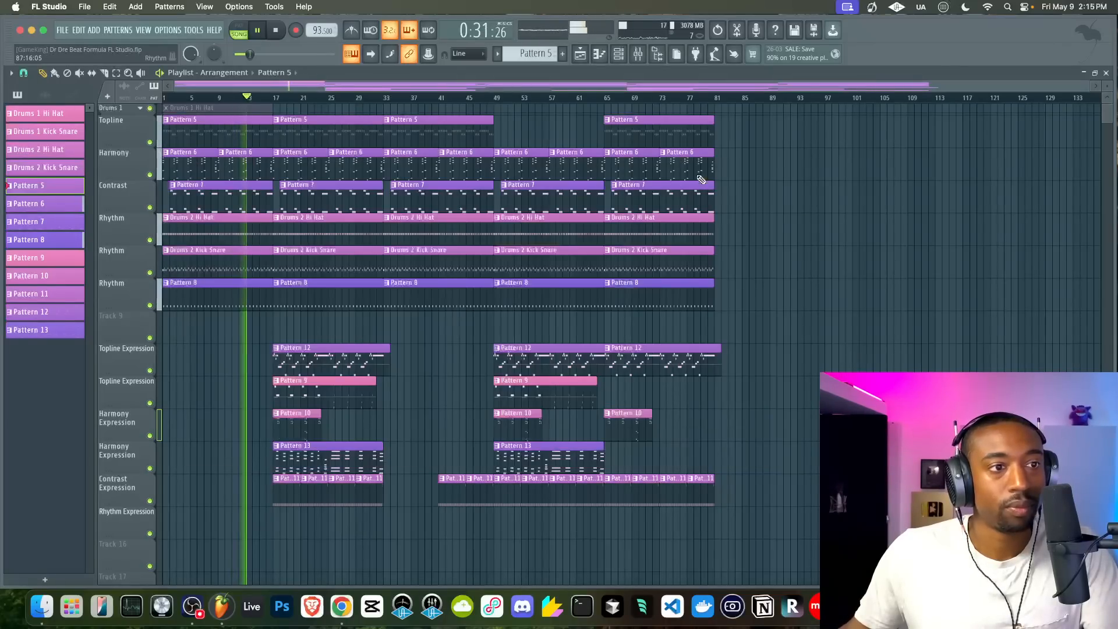
Open Pattern 8's drum break notes in the piano roll, quantize them and play the song from the start
{"action": "double_click", "coordinate": [207, 287]}
{"action": "key", "text": "space"}
{"action": "scroll", "coordinate": [207, 288], "scroll_direction": "down", "scroll_amount": 1}
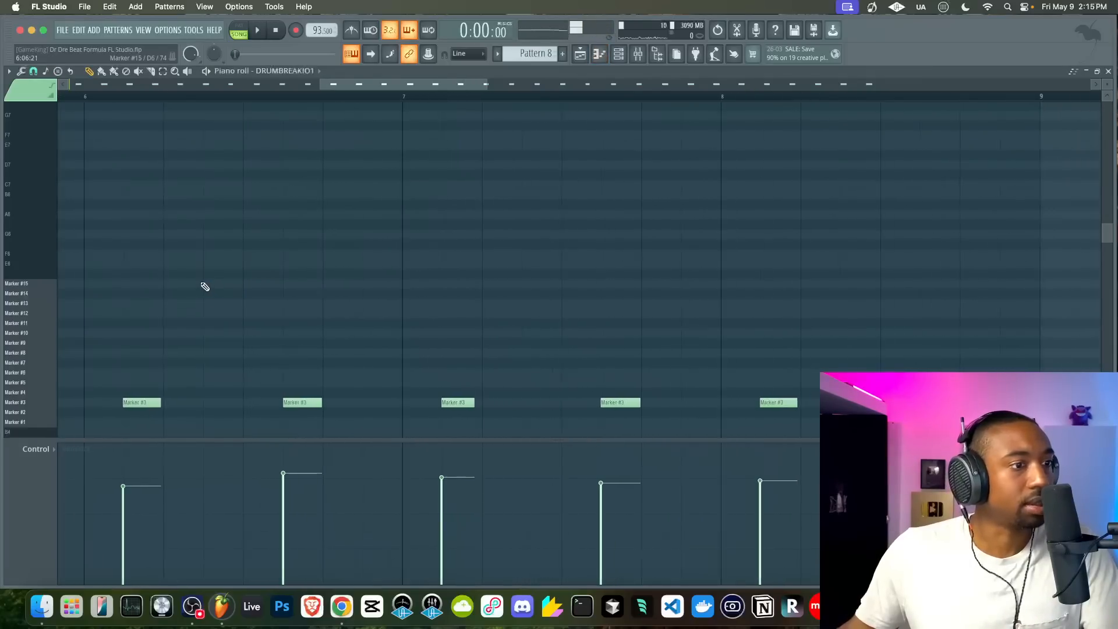
{"action": "key", "text": "alt+q"}
{"action": "left_click", "coordinate": [620, 379]}
{"action": "key", "text": "space"}
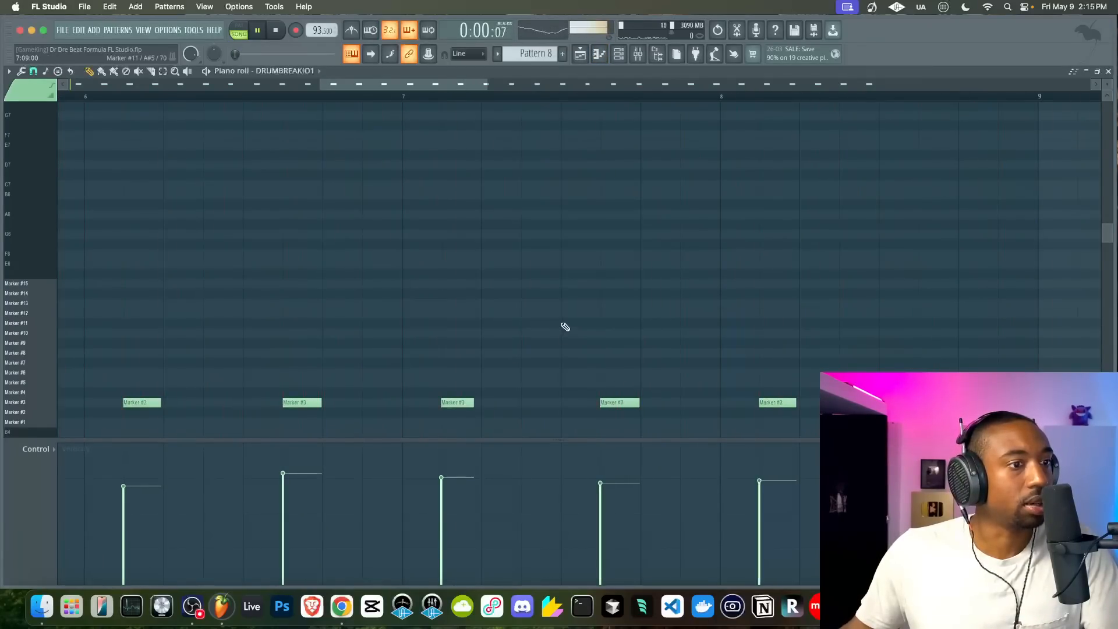
Quantize the Pattern 8 notes again with the mpc 50% template during playback and close the piano roll
{"action": "scroll", "coordinate": [572, 322], "scroll_direction": "down", "scroll_amount": 2}
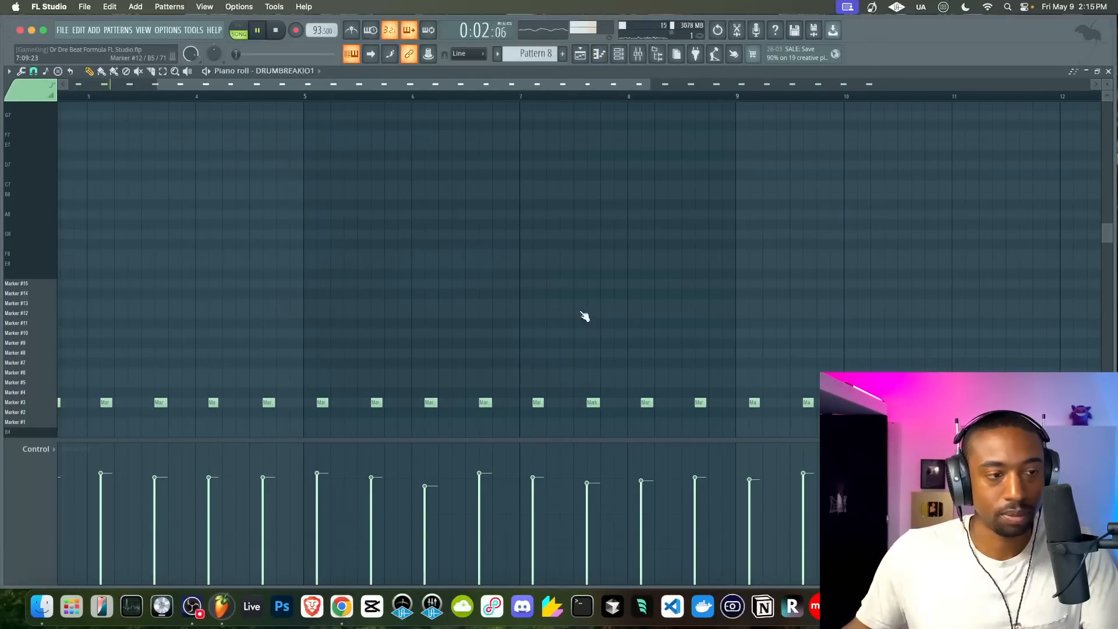
{"action": "key", "text": "alt+q"}
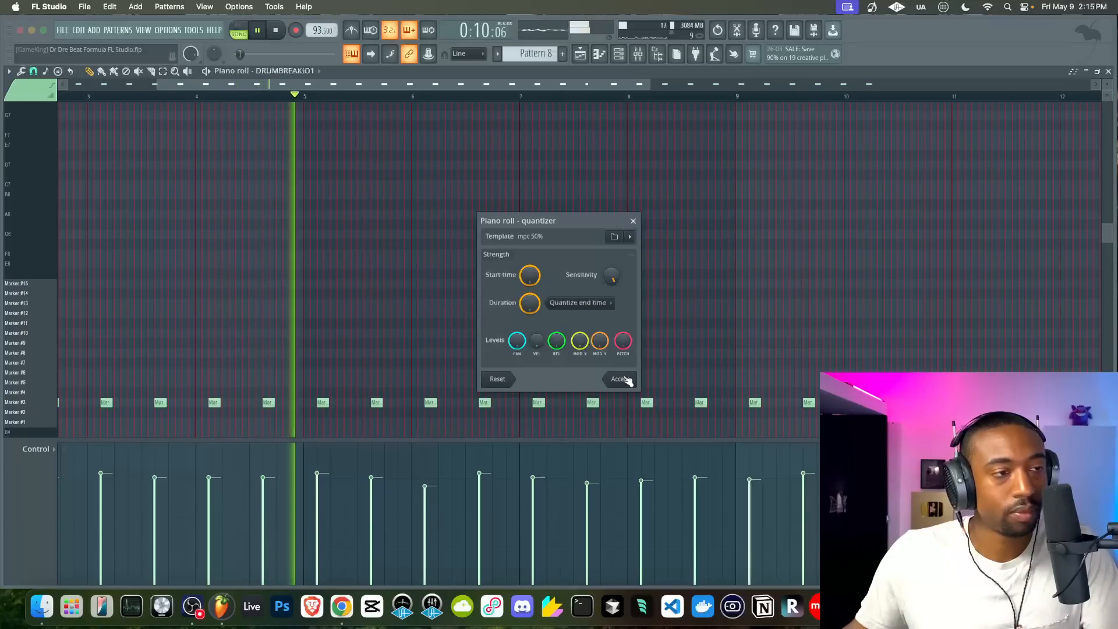
{"action": "left_click", "coordinate": [626, 379]}
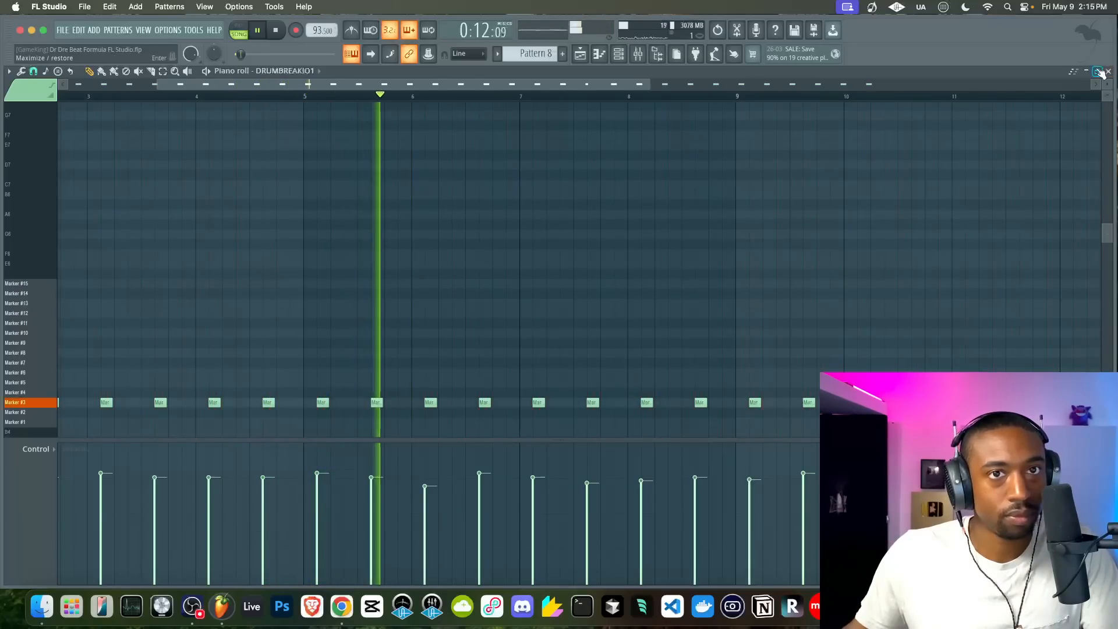
{"action": "left_click", "coordinate": [1107, 71]}
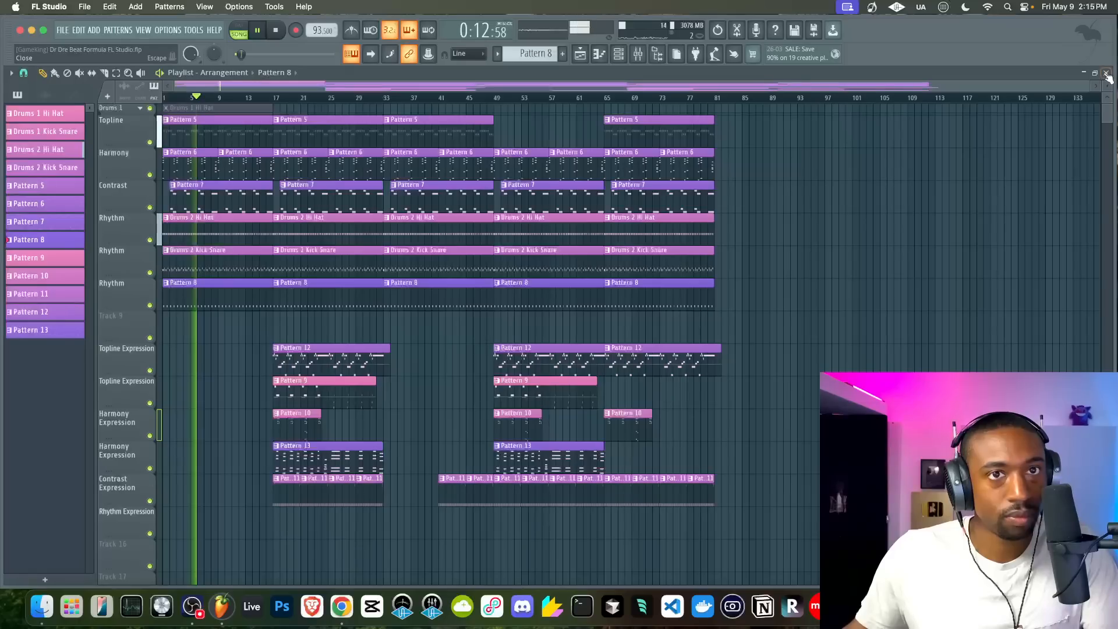
Show the channel rack and mixer again, check the Muted Strat 2 track and select the BEAT MIX track
{"action": "left_click", "coordinate": [619, 55]}
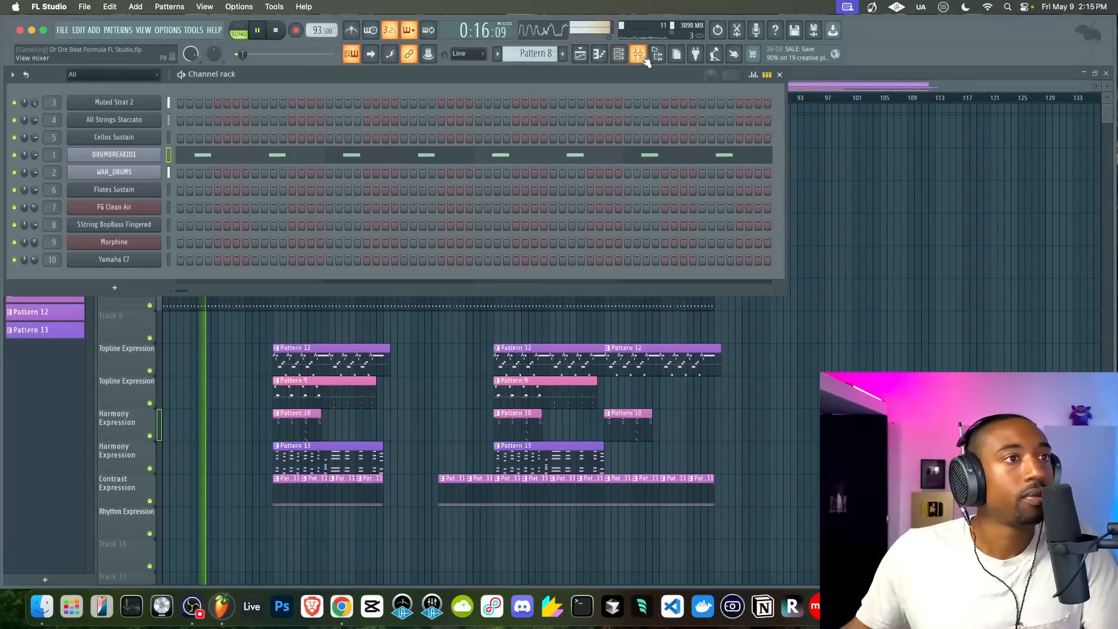
{"action": "left_click", "coordinate": [641, 57]}
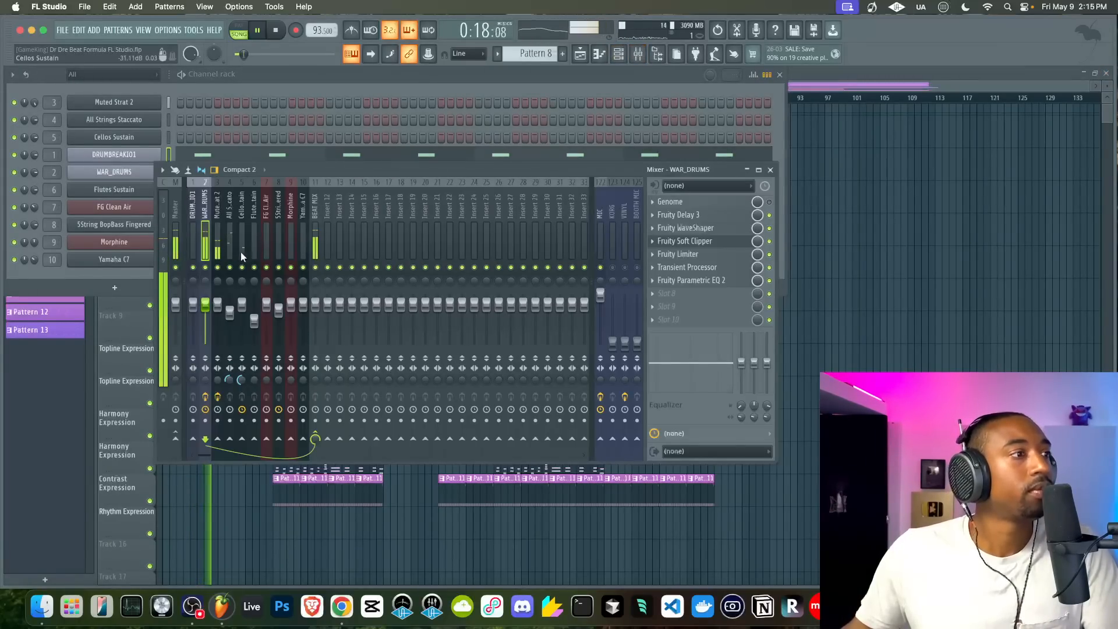
{"action": "left_click", "coordinate": [217, 238]}
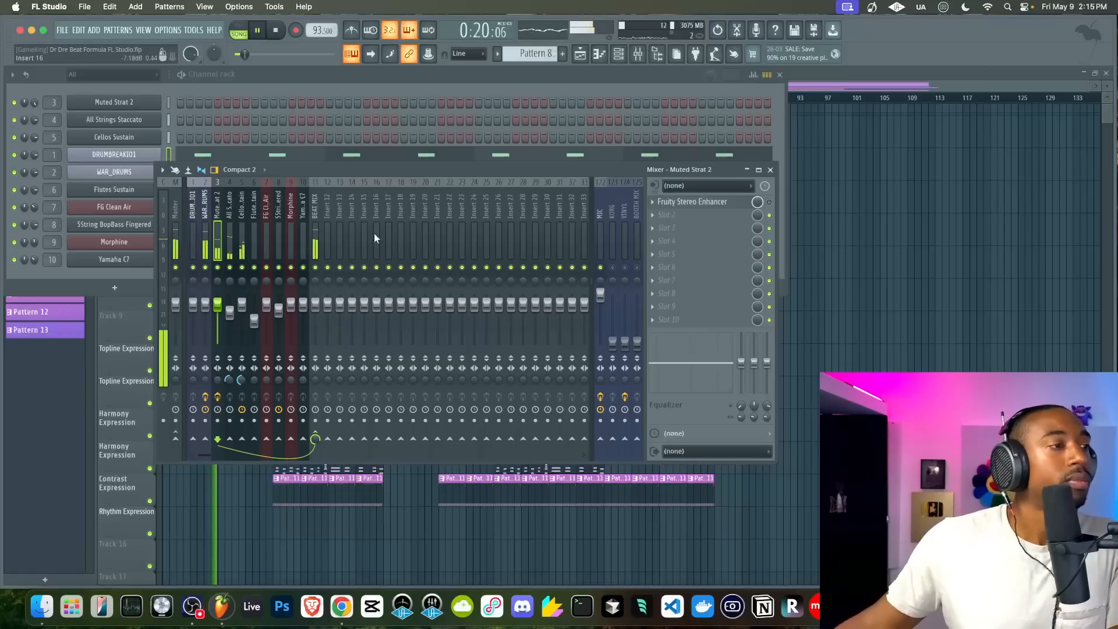
{"action": "left_click", "coordinate": [317, 221]}
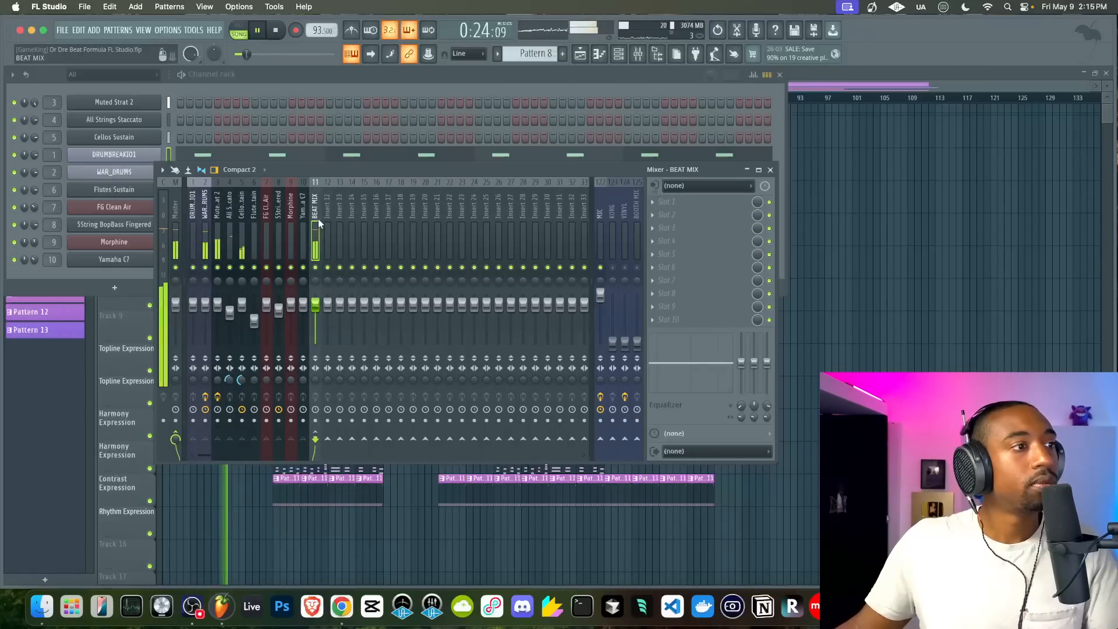
{"action": "left_click", "coordinate": [678, 208]}
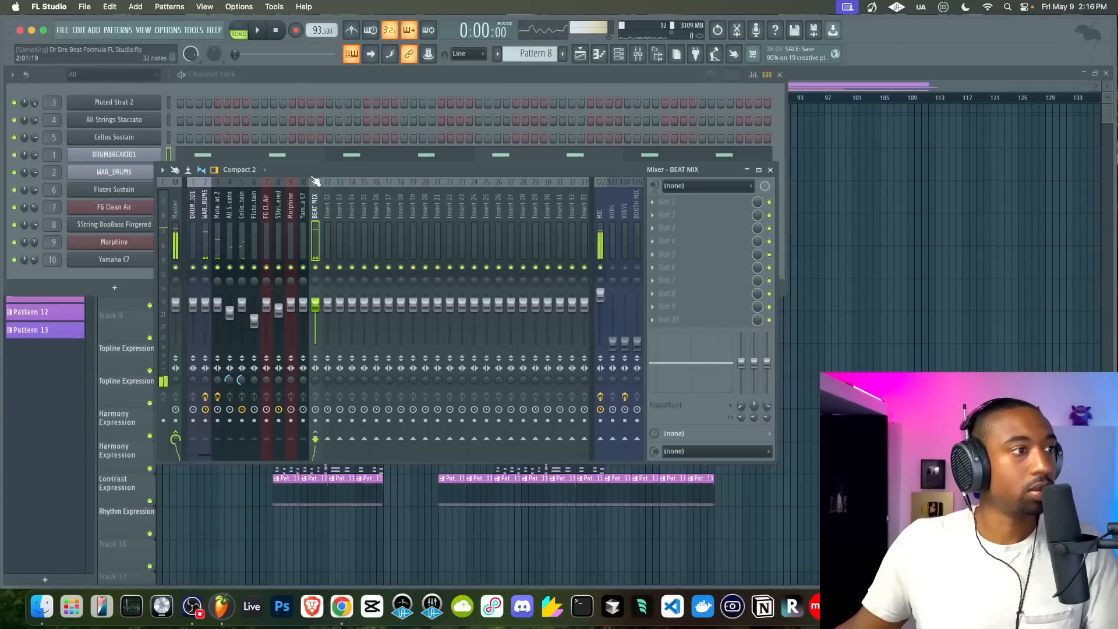
Lower the volumes of all ten instrument mixer tracks together, bringing Cellos Sustain to 63% (-9.0 dB), and play the song
{"action": "left_click_drag", "start_coordinate": [304, 218], "coordinate": [184, 228]}
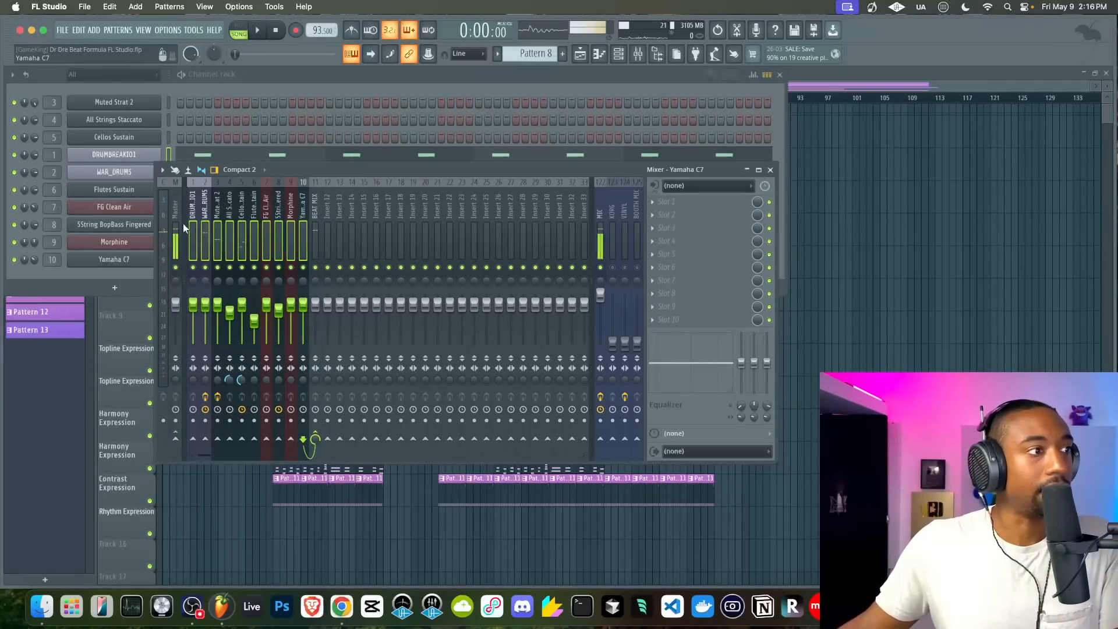
{"action": "left_click_drag", "start_coordinate": [244, 299], "coordinate": [243, 319]}
{"action": "key", "text": "space"}
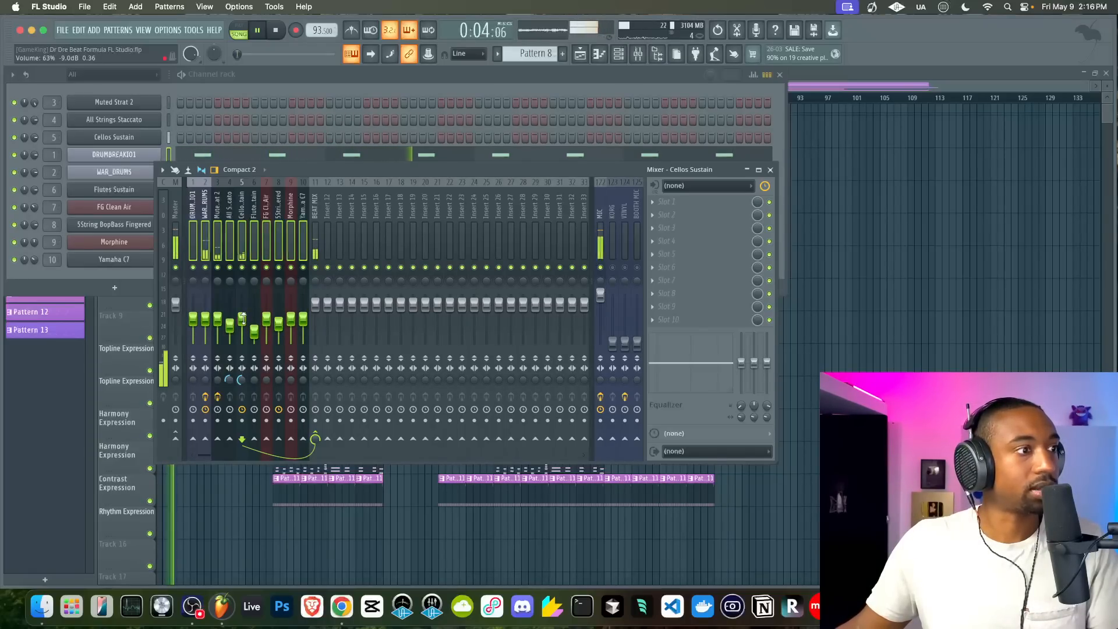
Load Fruity Parametric EQ 2 on the BEAT MIX track, raise its main level to 9.0 dB and close it
{"action": "left_click", "coordinate": [315, 244]}
{"action": "left_click", "coordinate": [688, 214]}
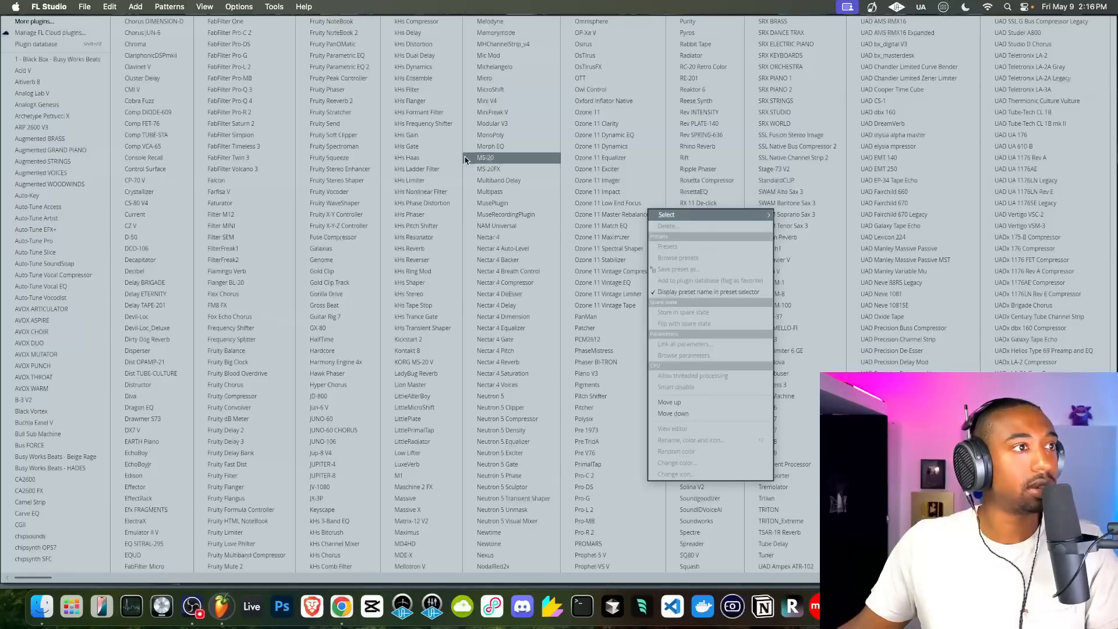
{"action": "left_click", "coordinate": [364, 67]}
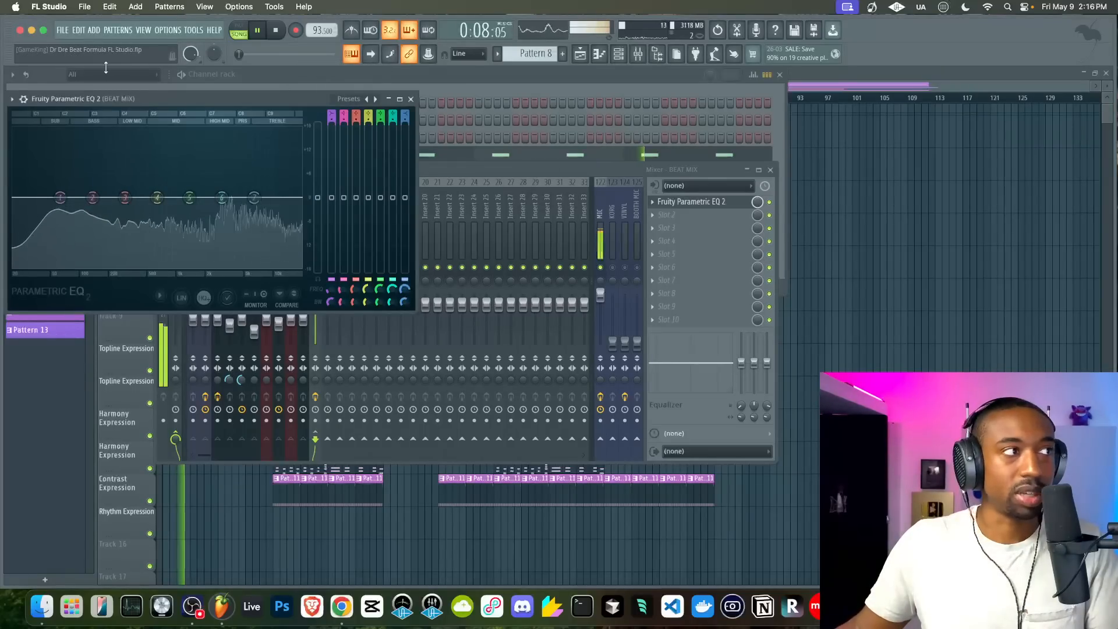
{"action": "left_click_drag", "start_coordinate": [320, 193], "coordinate": [317, 161]}
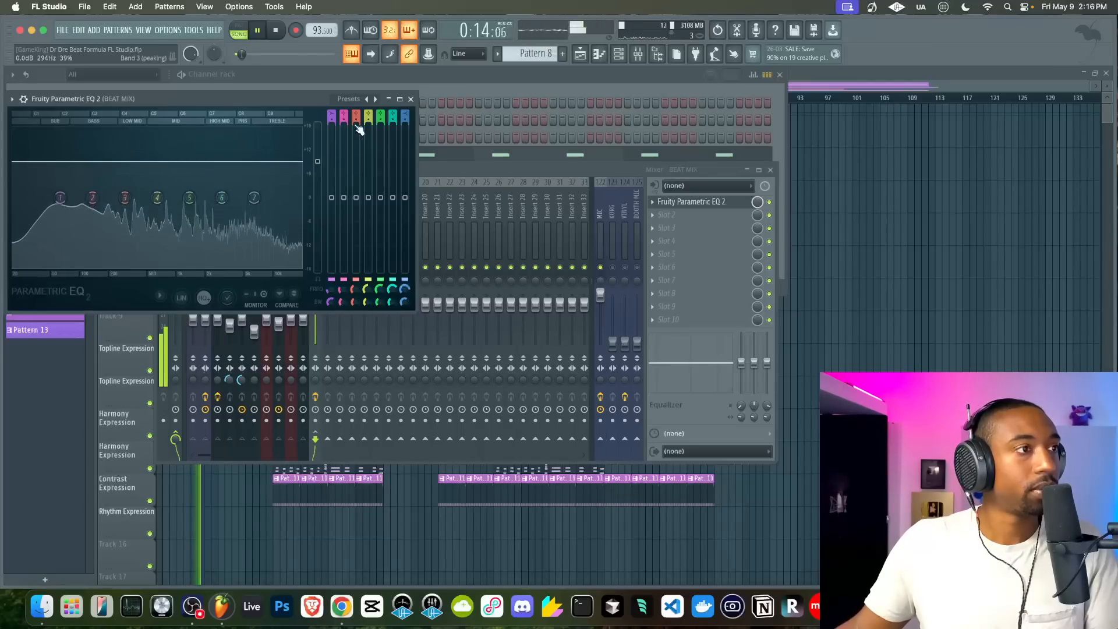
{"action": "left_click", "coordinate": [410, 99]}
Bring the mixer back in front, save the project and play the song briefly to check the BEAT MIX level
{"action": "left_click", "coordinate": [421, 82]}
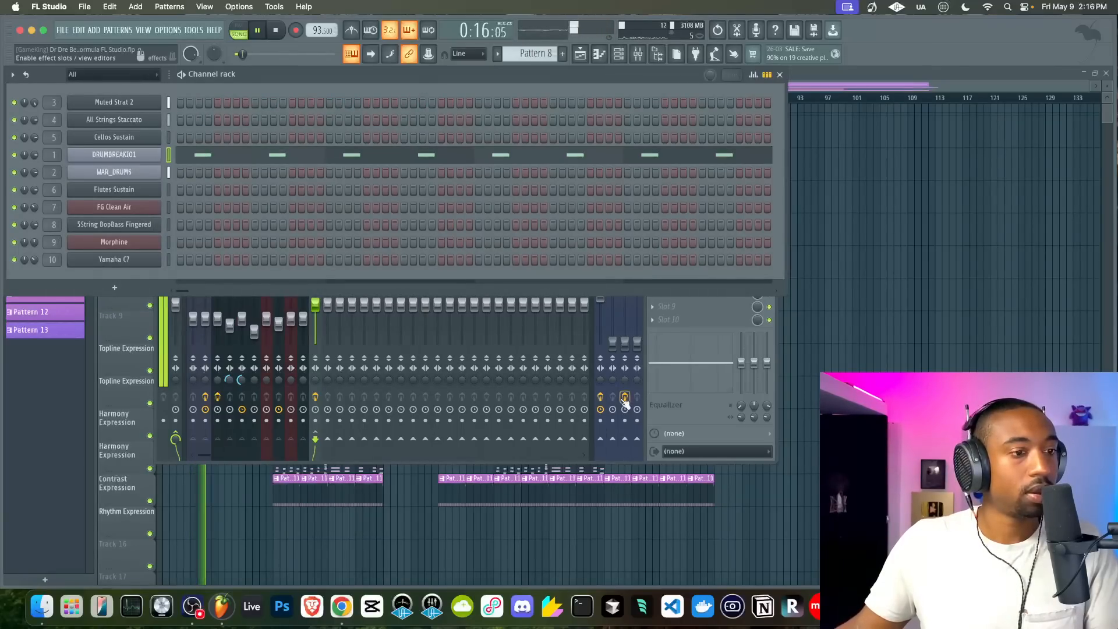
{"action": "left_click", "coordinate": [705, 418]}
{"action": "key", "text": "space"}
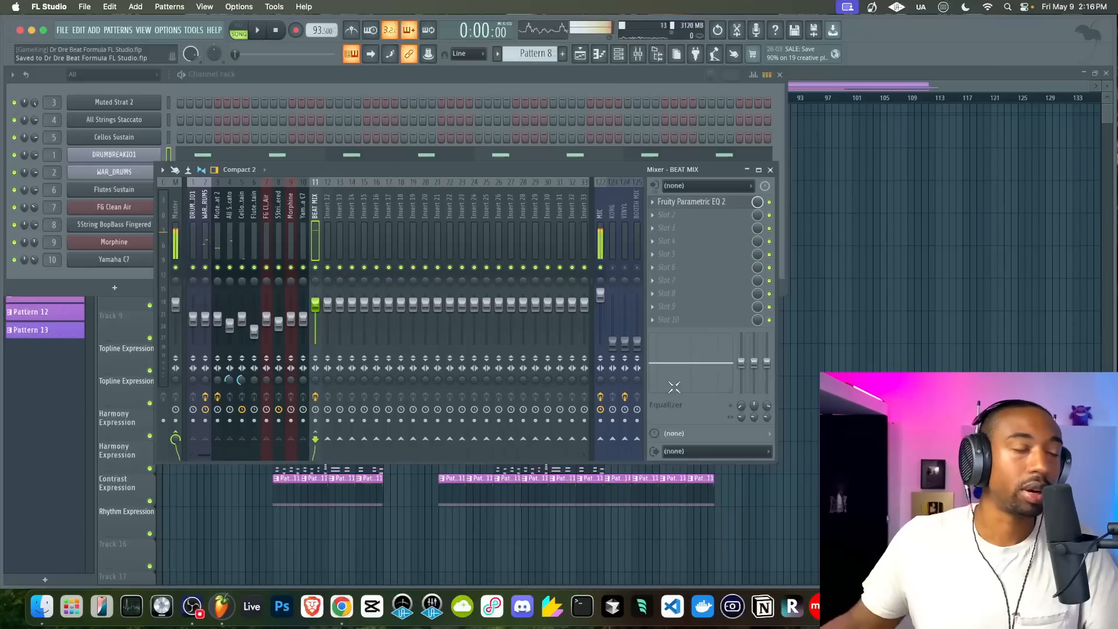
{"action": "key", "text": "space"}
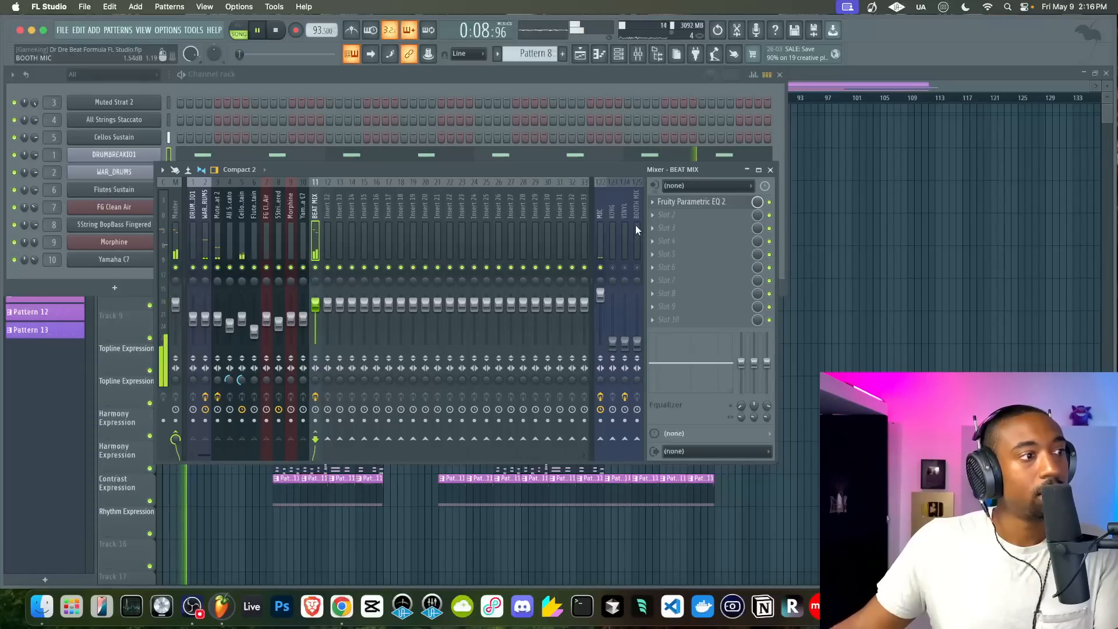
{"action": "key", "text": "space"}
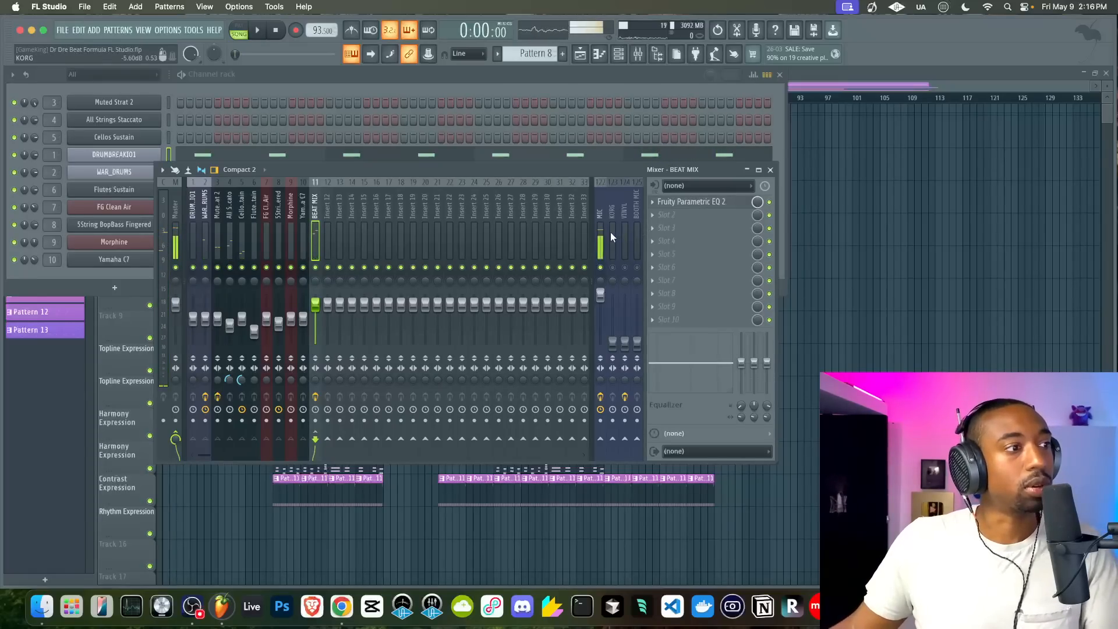
Load Fruity Soft Clipper on the BEAT MIX track after the EQ and move it down to slot 3
{"action": "left_click", "coordinate": [652, 227]}
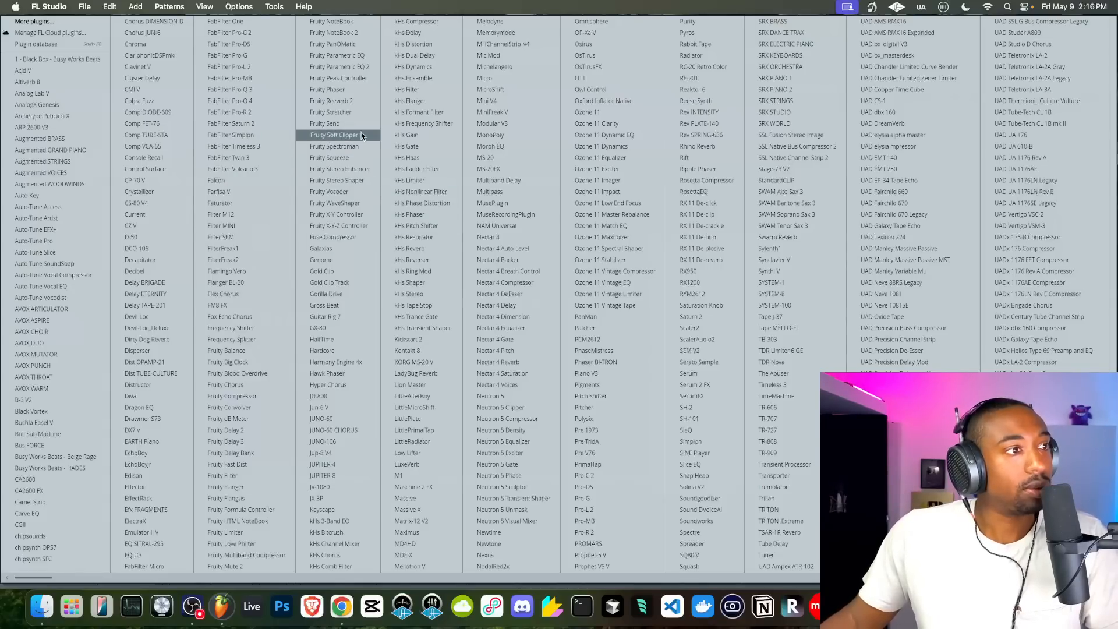
{"action": "left_click", "coordinate": [337, 135]}
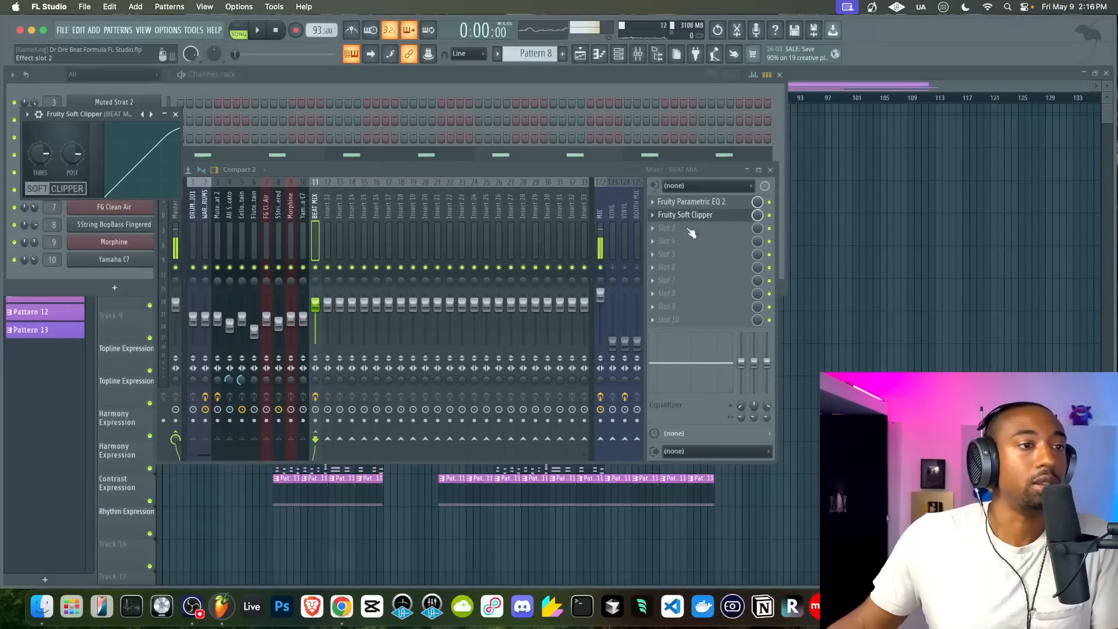
{"action": "left_click_drag", "start_coordinate": [691, 233], "coordinate": [691, 232]}
Open the BEAT MIX EQ and Soft Clipper, and move the Soft Clipper window over the middle of the mixer
{"action": "left_click", "coordinate": [682, 203]}
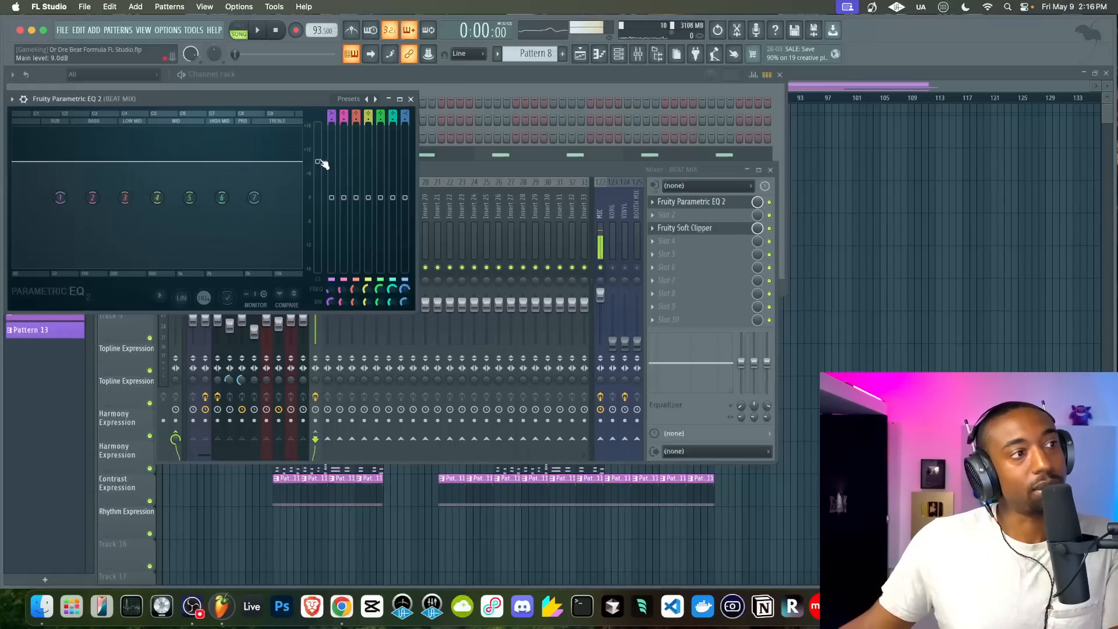
{"action": "right_click", "coordinate": [320, 162]}
{"action": "key", "text": "c"}
{"action": "left_click", "coordinate": [682, 225]}
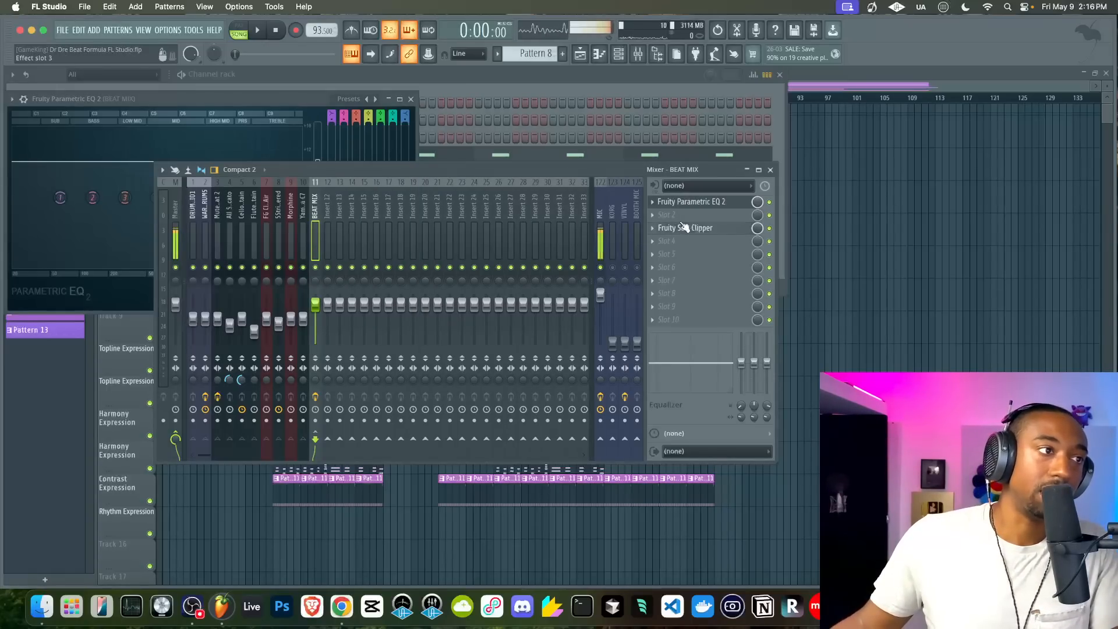
{"action": "left_click", "coordinate": [690, 230]}
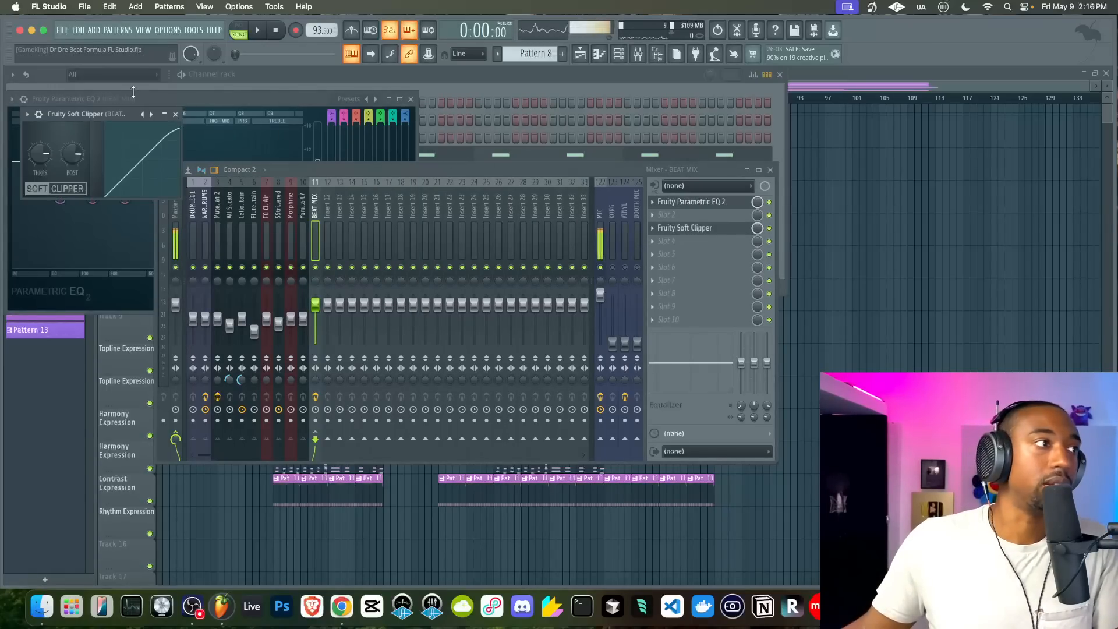
{"action": "left_click_drag", "start_coordinate": [104, 107], "coordinate": [392, 291]}
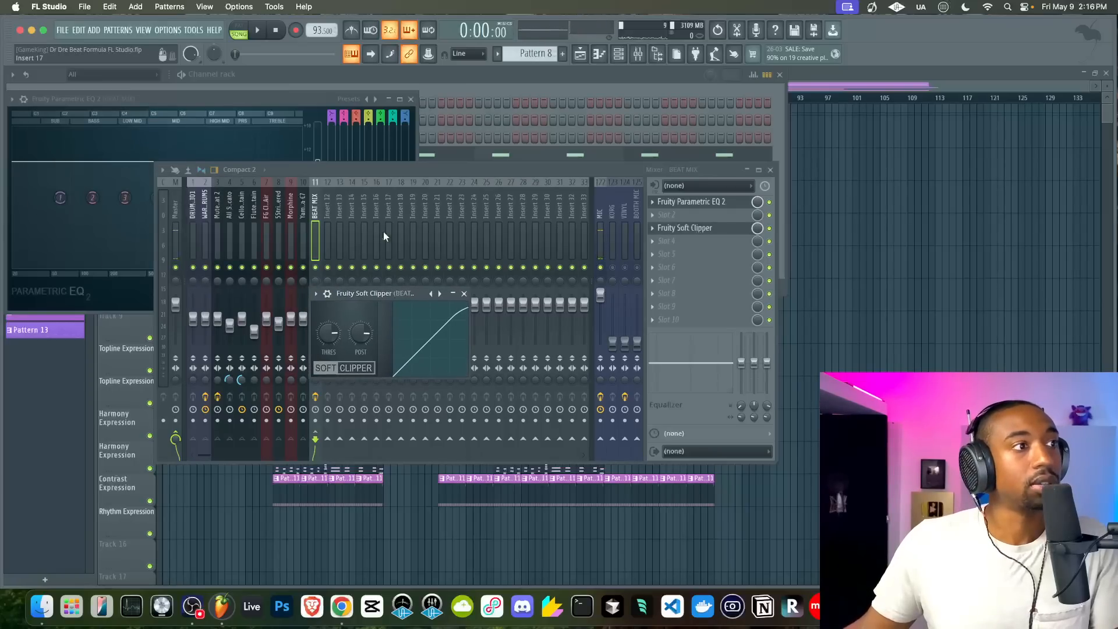
Bring the BEAT MIX Fruity Parametric EQ 2 window forward to review its main level
{"action": "left_click", "coordinate": [310, 102]}
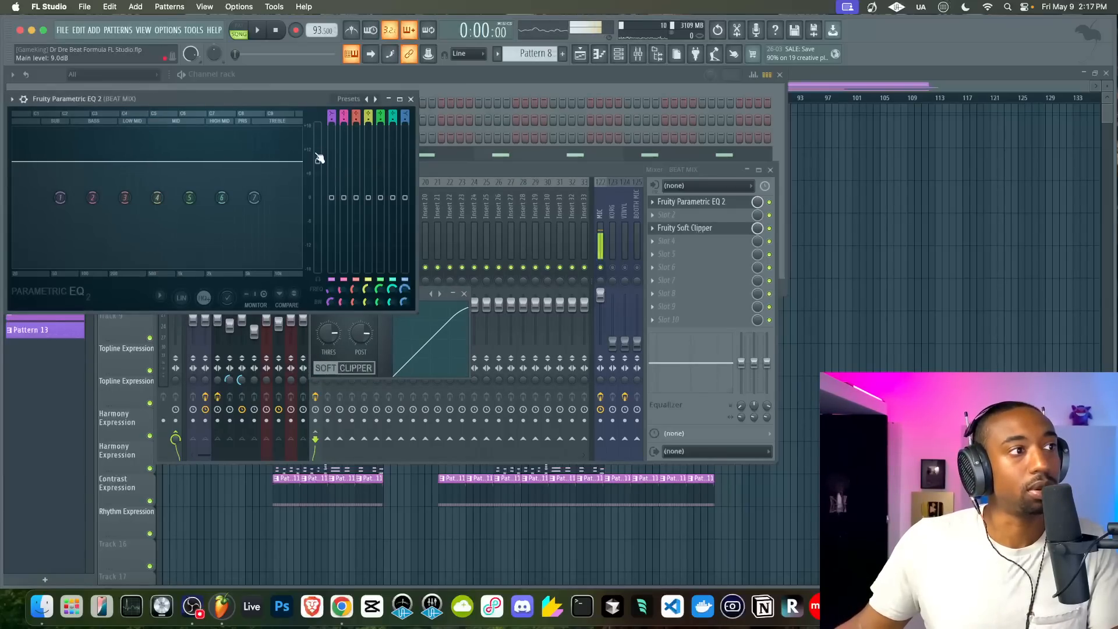
{"action": "left_click", "coordinate": [714, 203]}
{"action": "left_click", "coordinate": [714, 203]}
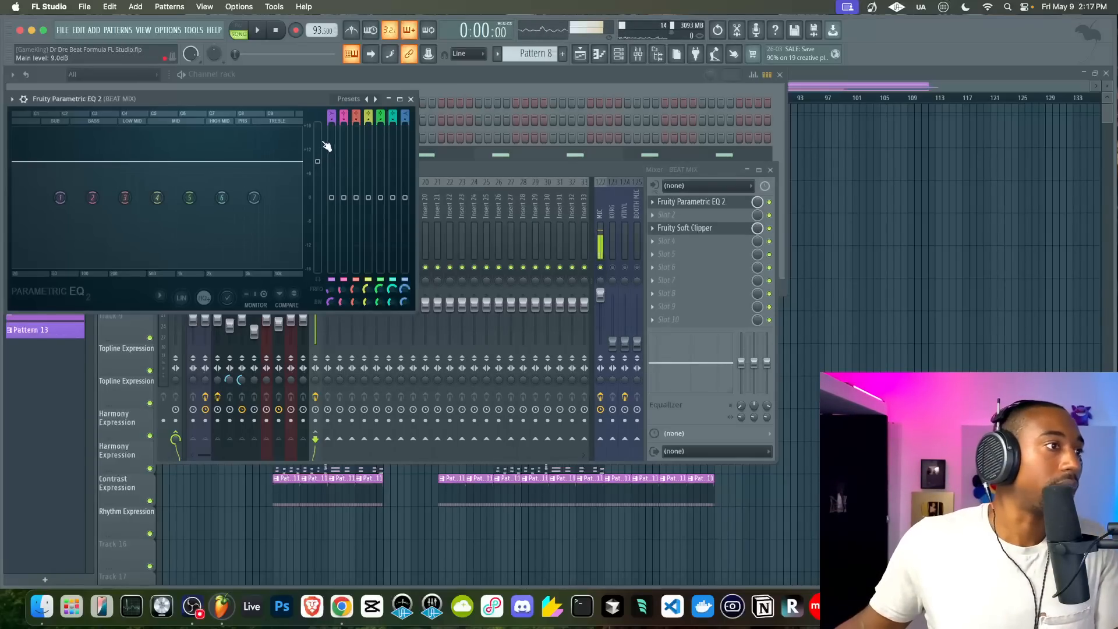
Bring the BEAT MIX Soft Clipper forward, lower its post gain and start playing the song
{"action": "left_click", "coordinate": [712, 229]}
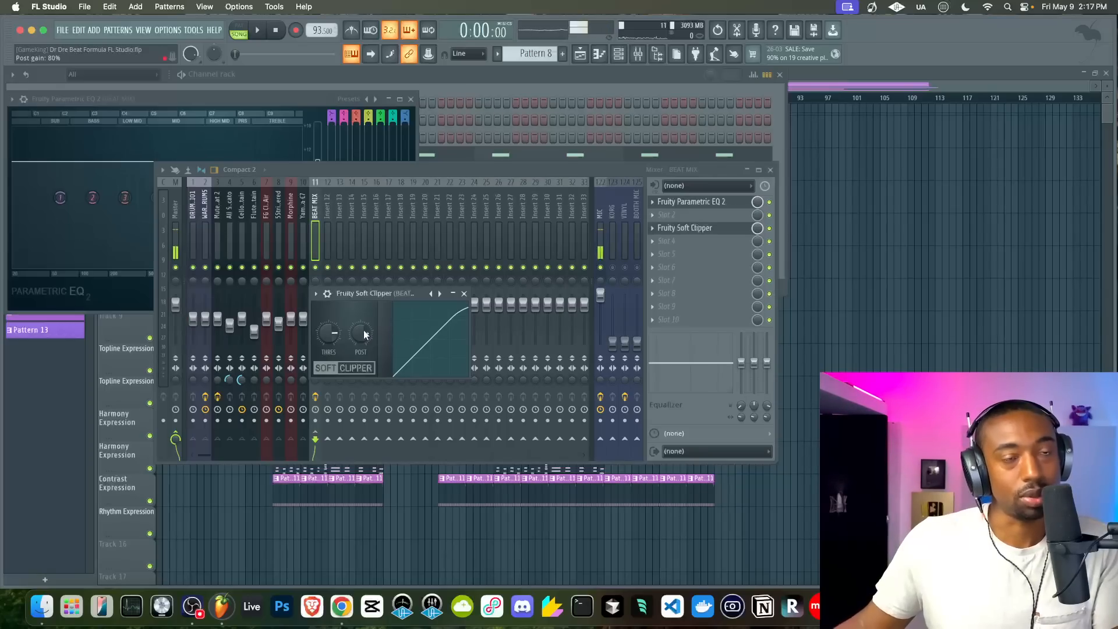
{"action": "left_click_drag", "start_coordinate": [363, 330], "coordinate": [364, 330]}
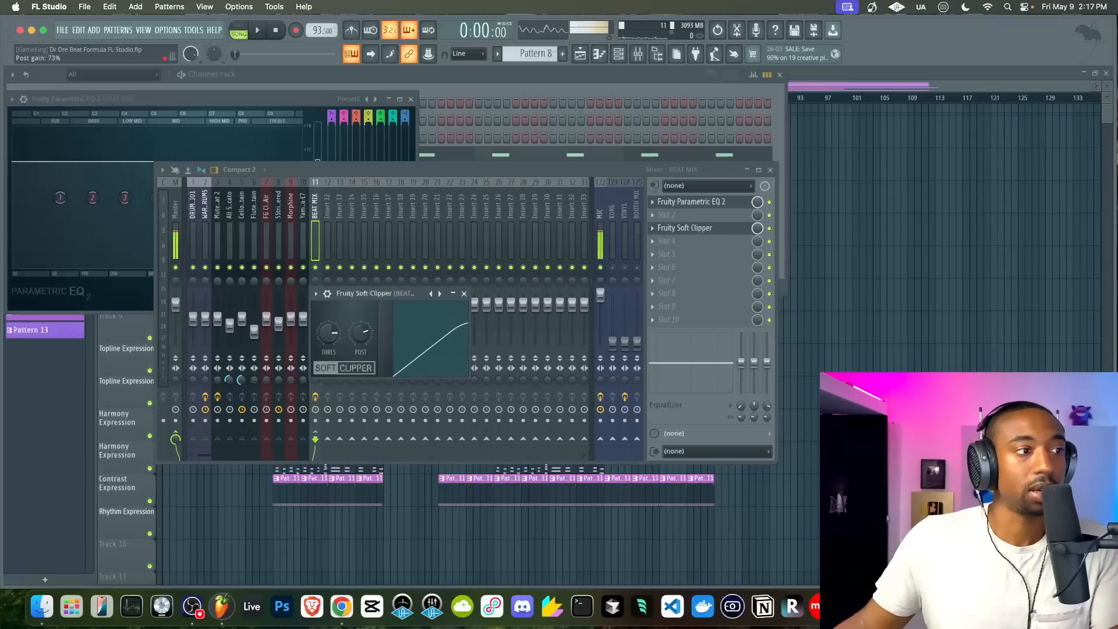
{"action": "key", "text": "space"}
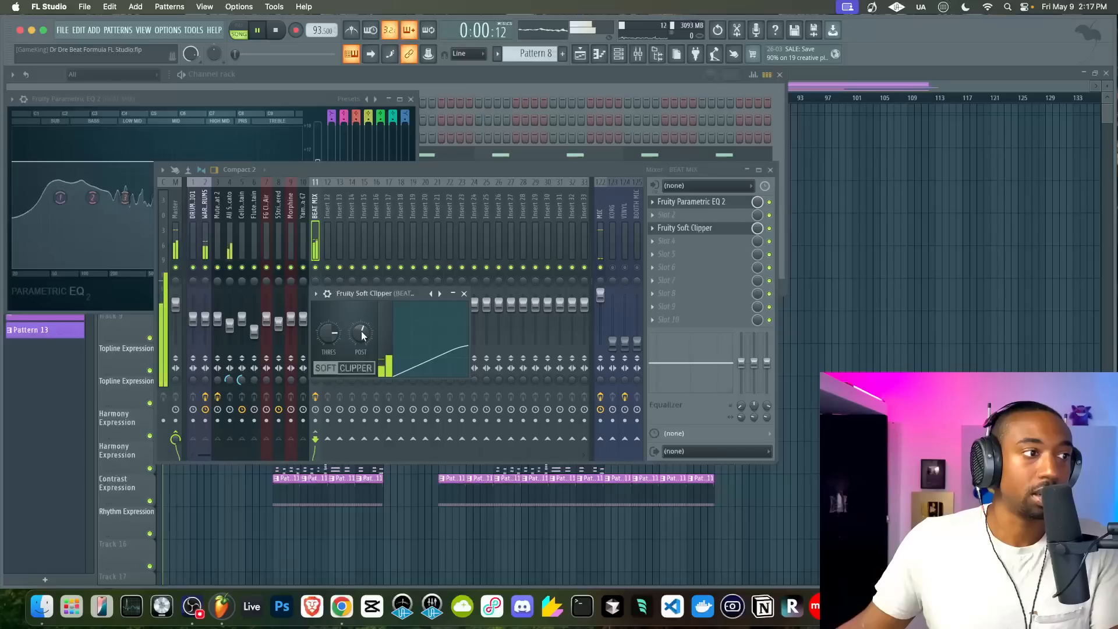
Raise the main level of the BEAT MIX Parametric EQ 2 to 14.2 dB while auditioning the song, and close the EQ
{"action": "left_click", "coordinate": [713, 208]}
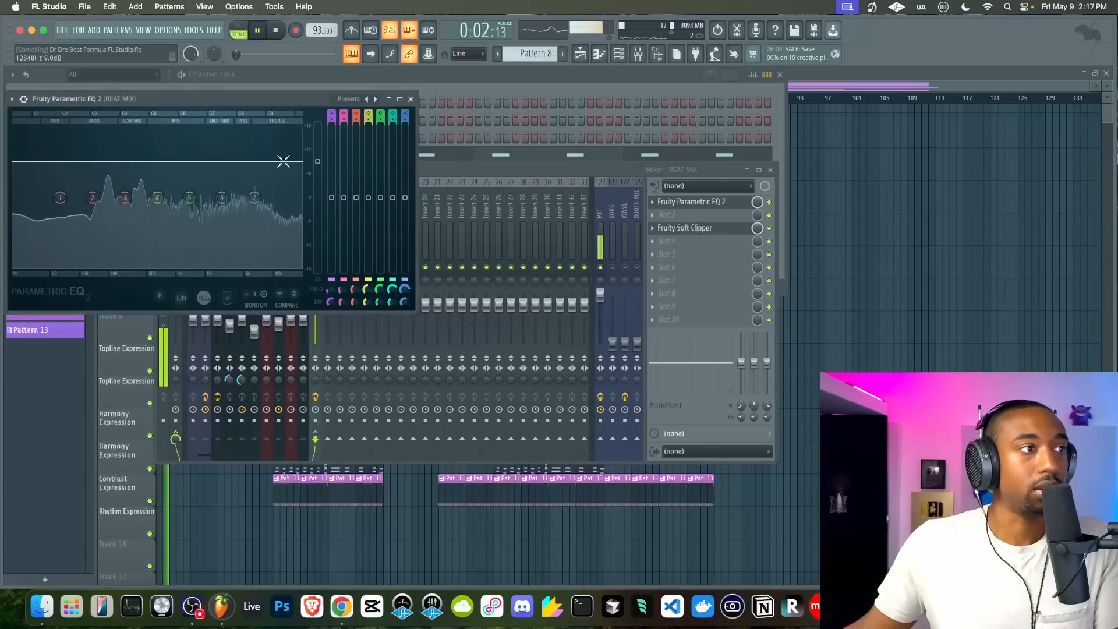
{"action": "left_click_drag", "start_coordinate": [318, 162], "coordinate": [318, 140]}
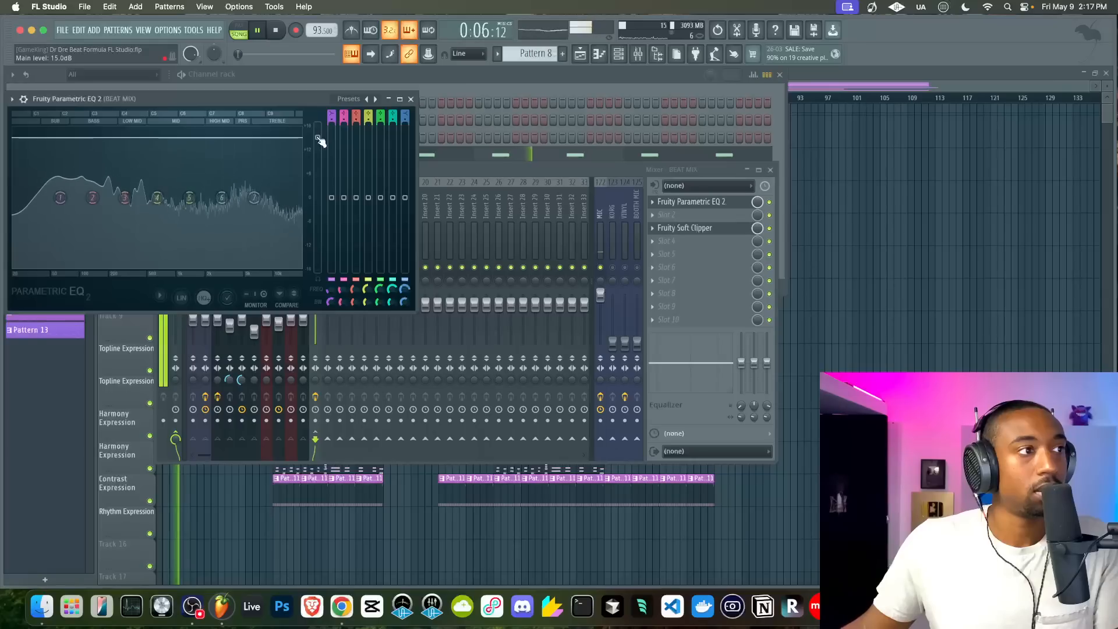
{"action": "key", "text": "space"}
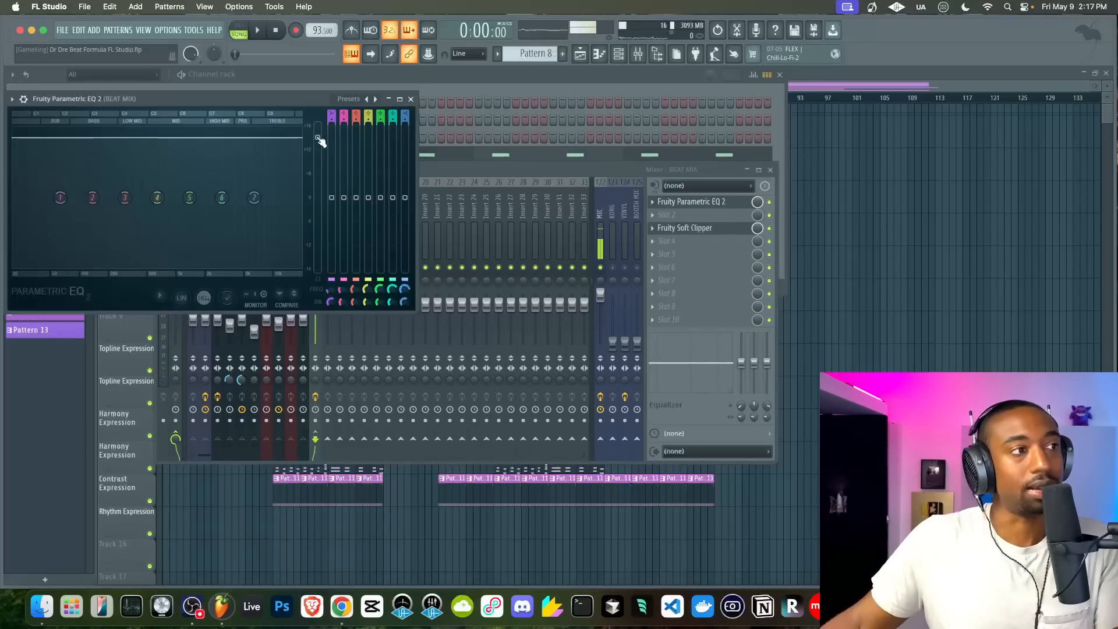
{"action": "key", "text": "space"}
{"action": "left_click_drag", "start_coordinate": [320, 143], "coordinate": [320, 145]}
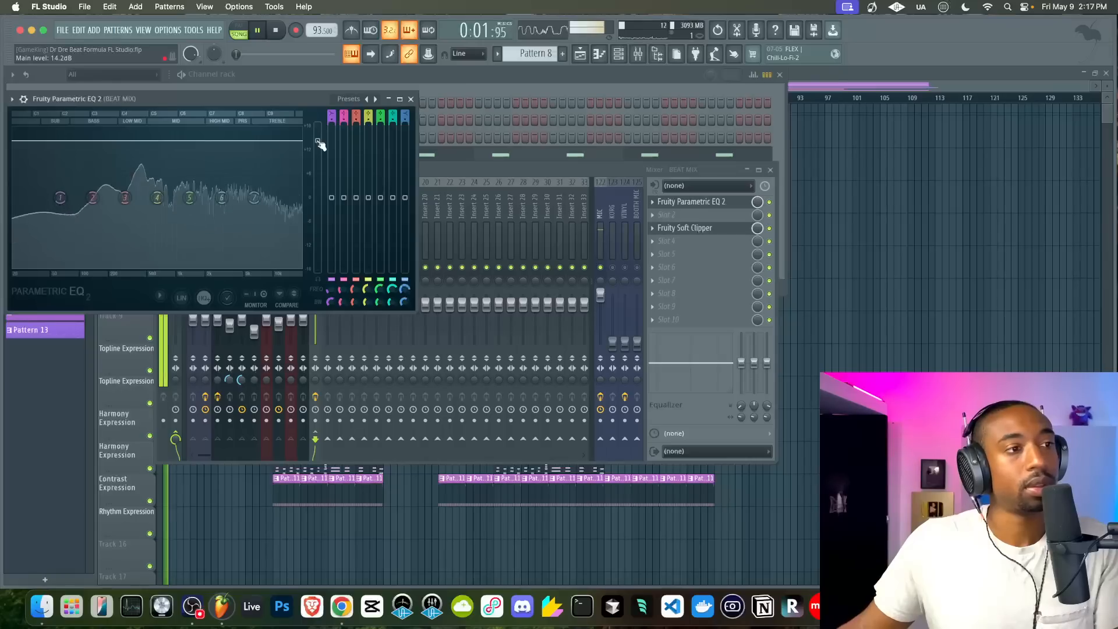
{"action": "left_click", "coordinate": [411, 99]}
Try Soft Clipper thresholds of -51.8 dB and 0.0 dB during playback, and reset the threshold to its default
{"action": "left_click", "coordinate": [723, 229]}
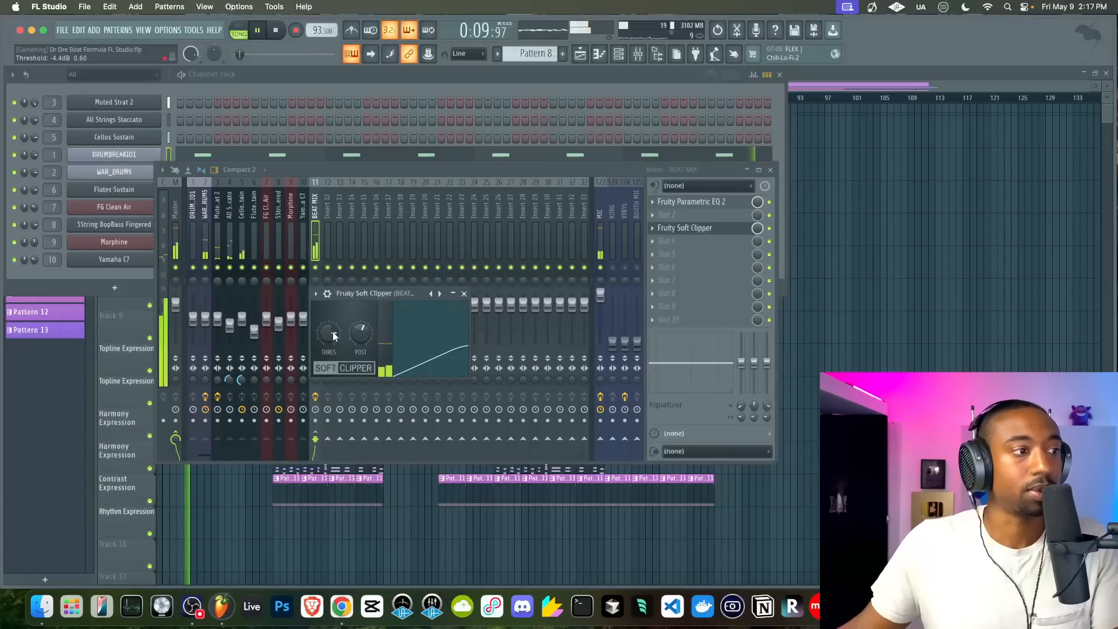
{"action": "left_click_drag", "start_coordinate": [332, 334], "coordinate": [330, 333]}
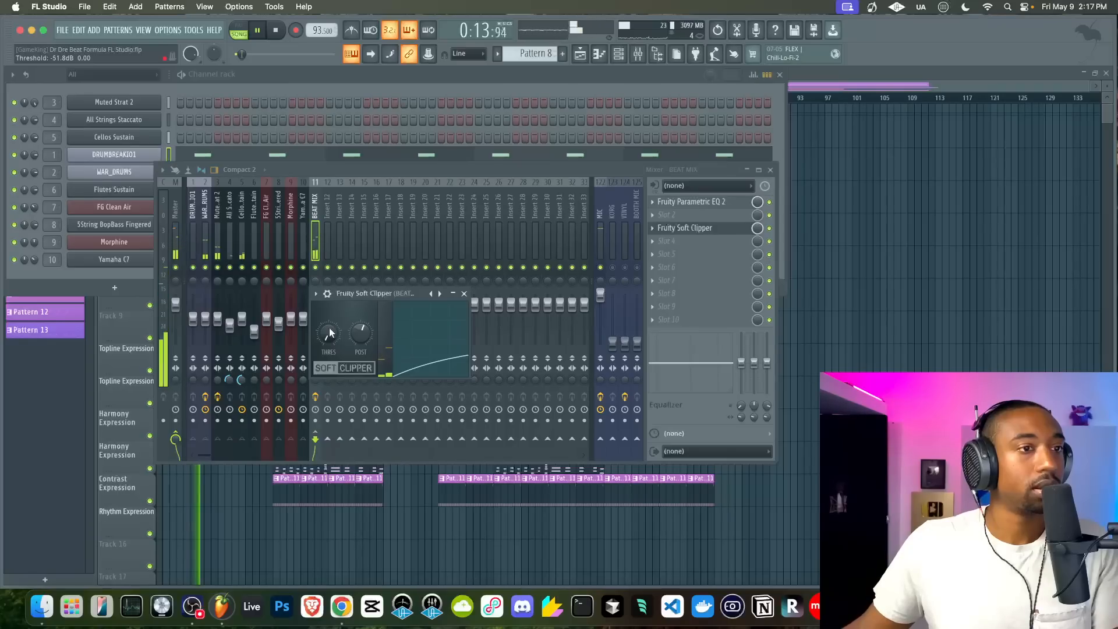
{"action": "key", "text": "space"}
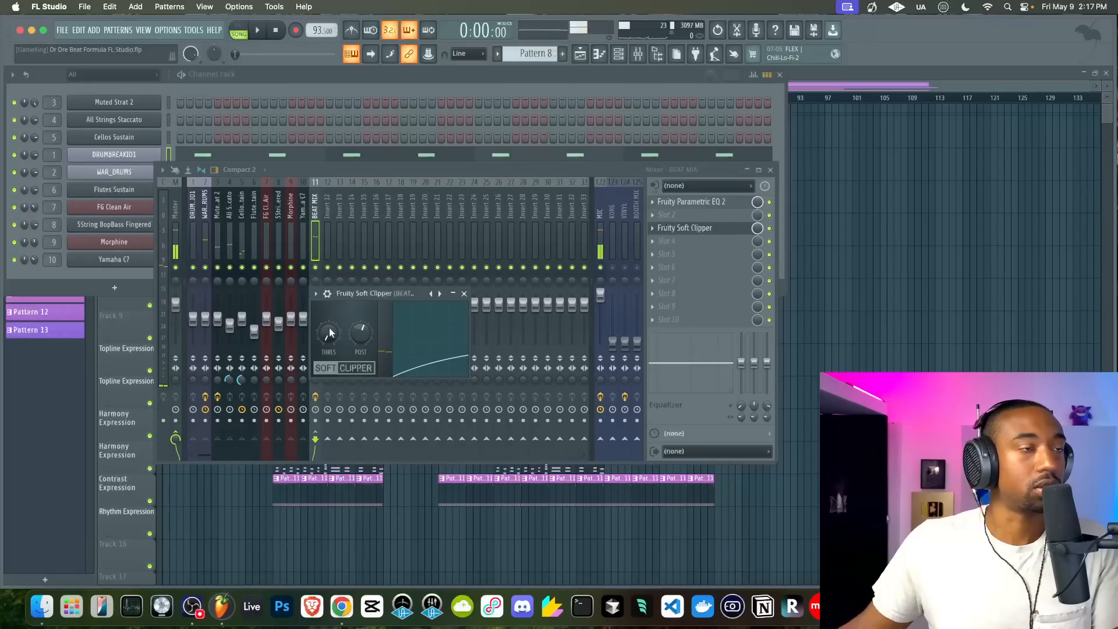
{"action": "key", "text": "space"}
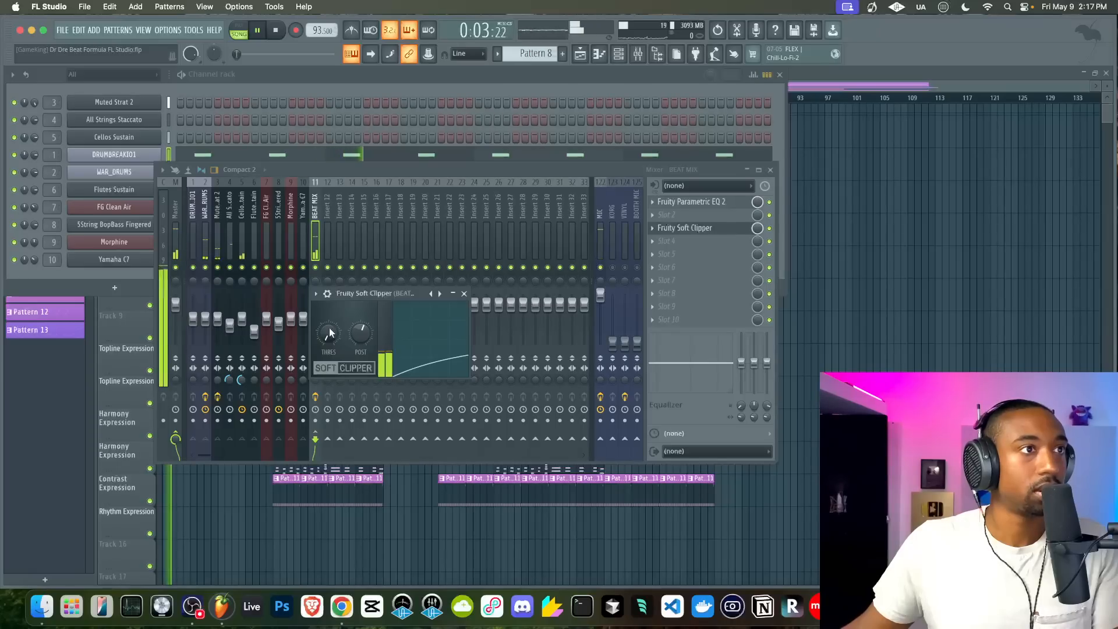
{"action": "left_click_drag", "start_coordinate": [329, 328], "coordinate": [330, 257]}
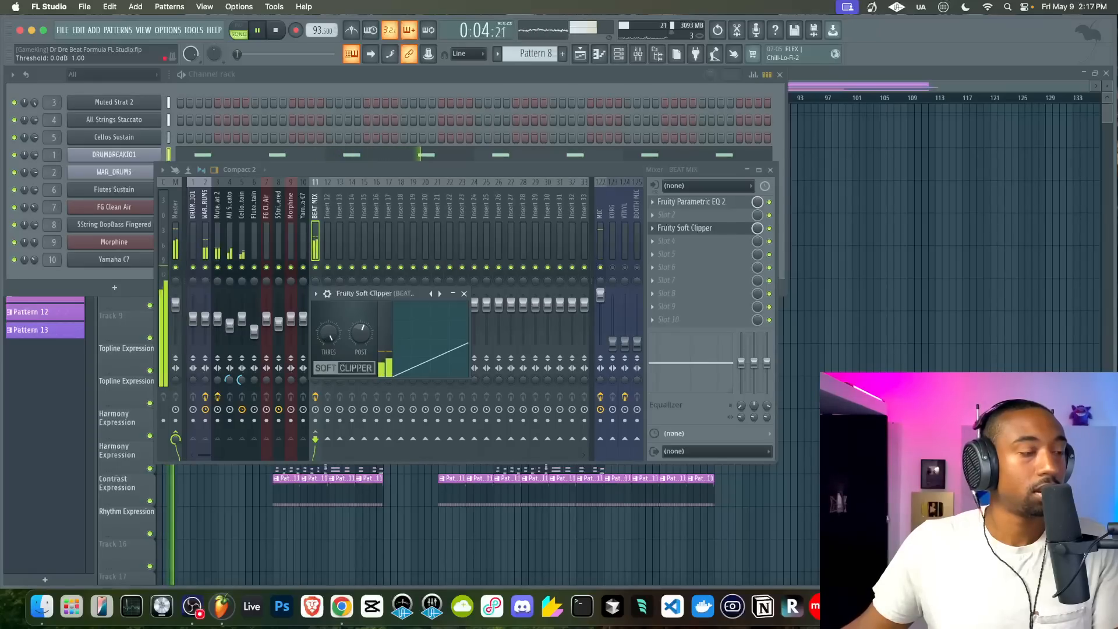
{"action": "right_click", "coordinate": [331, 333]}
{"action": "left_click", "coordinate": [350, 344]}
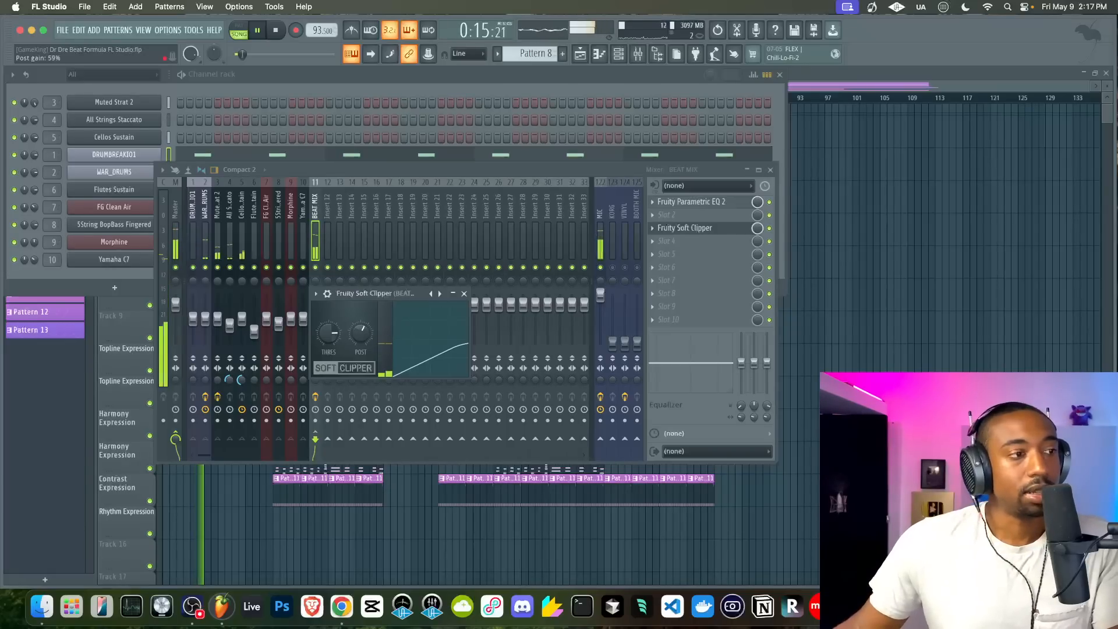
Raise the Soft Clipper's post gain to 64%, stop playback and clear its window away from the mixer tracks
{"action": "left_click_drag", "start_coordinate": [361, 333], "coordinate": [361, 329]}
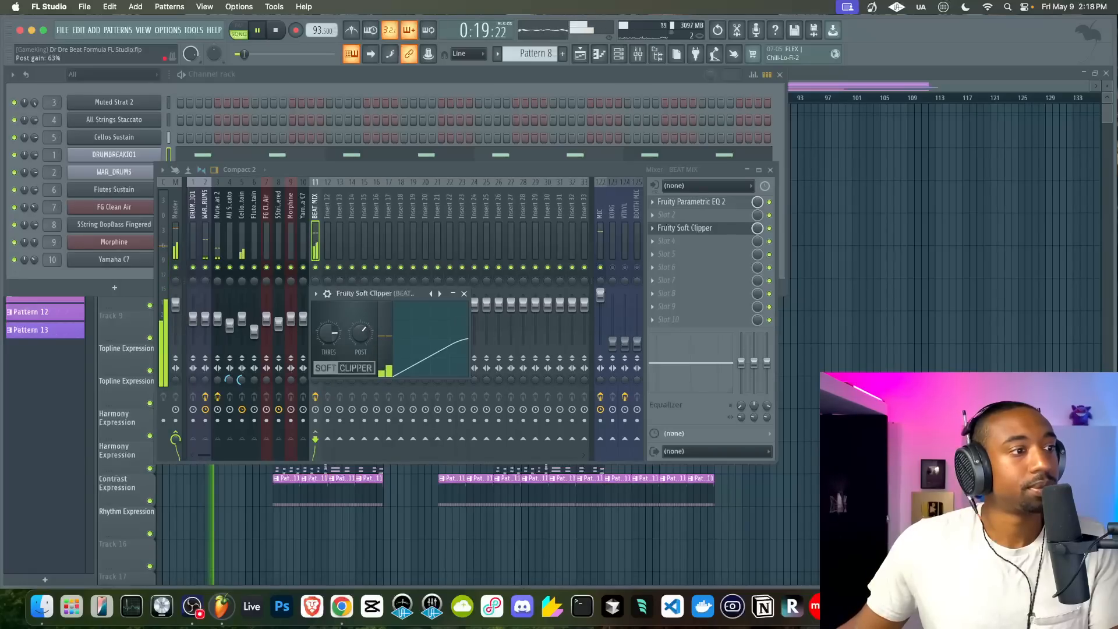
{"action": "left_click_drag", "start_coordinate": [360, 331], "coordinate": [360, 326]}
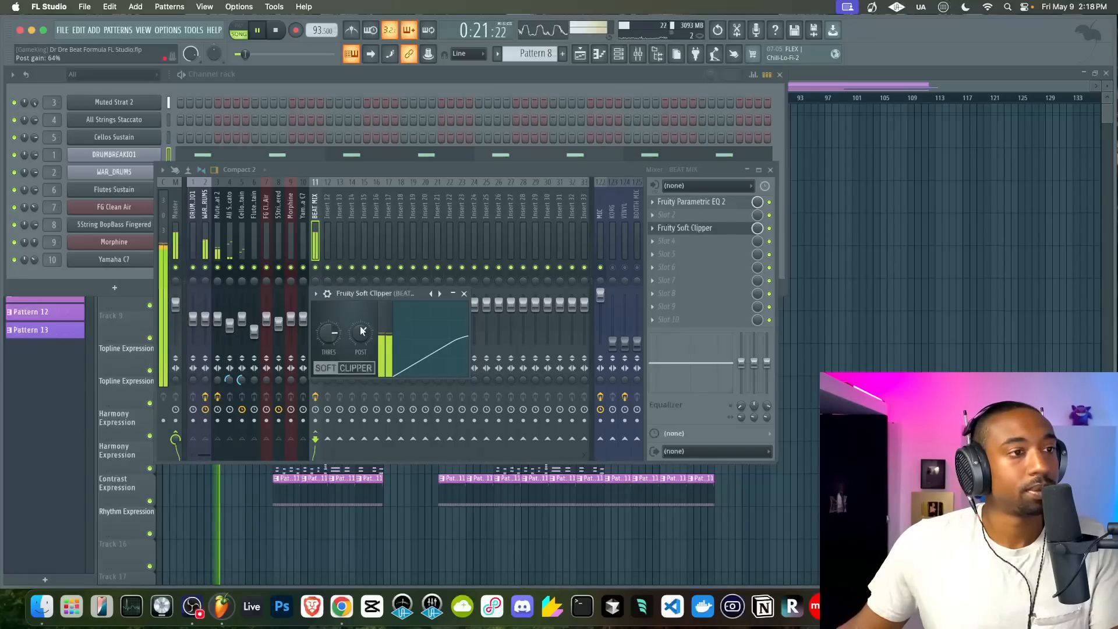
{"action": "key", "text": "space"}
{"action": "left_click_drag", "start_coordinate": [362, 293], "coordinate": [454, 255]}
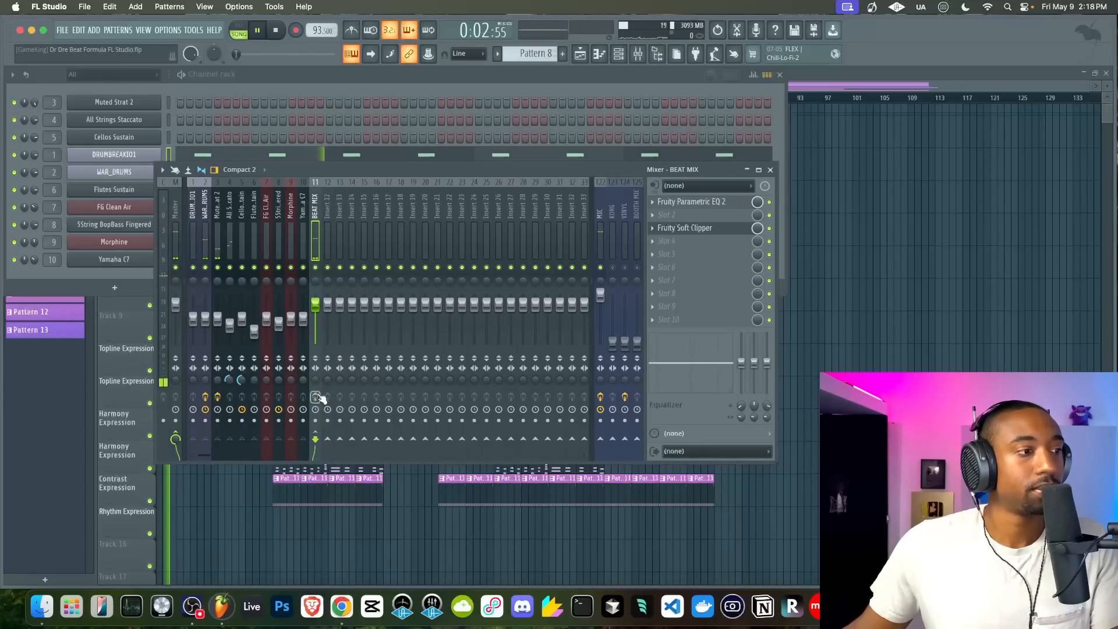
Lower the BEAT MIX EQ's main level to 9.1 dB with the Soft Clipper bypassed, and play the song to compare
{"action": "key", "text": "space"}
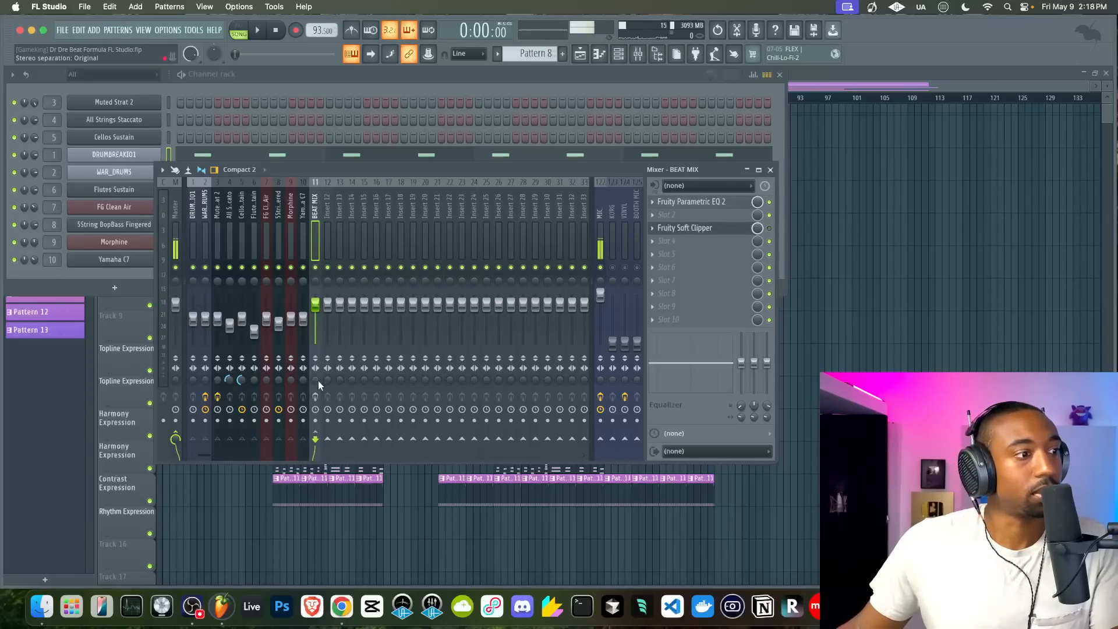
{"action": "left_click", "coordinate": [691, 201]}
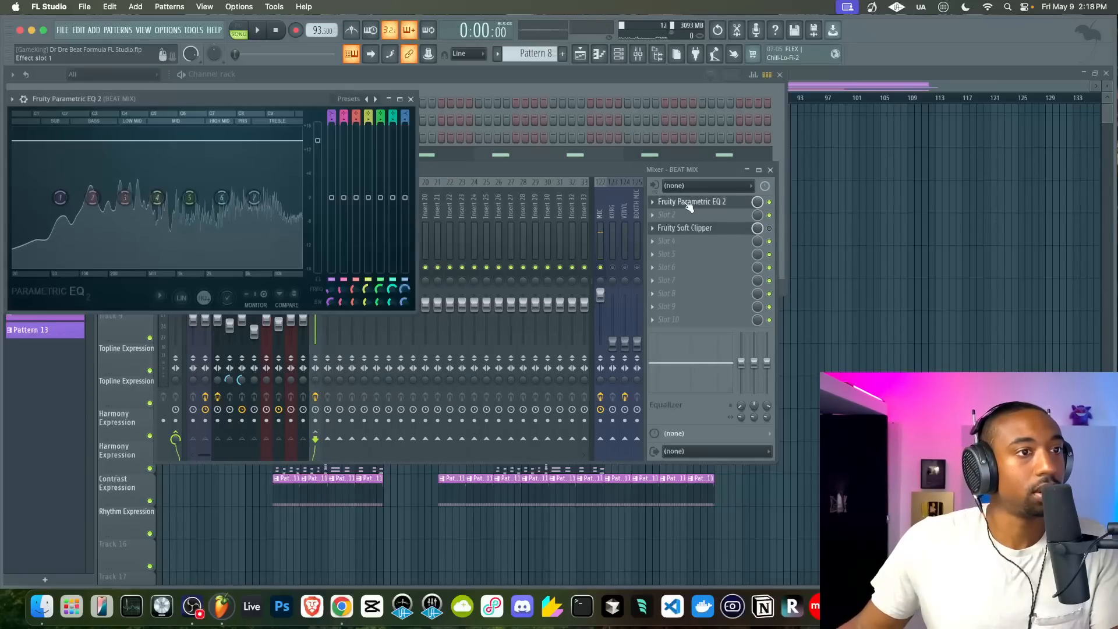
{"action": "right_click", "coordinate": [318, 142]}
{"action": "left_click", "coordinate": [318, 142]}
{"action": "left_click_drag", "start_coordinate": [318, 141], "coordinate": [318, 162]}
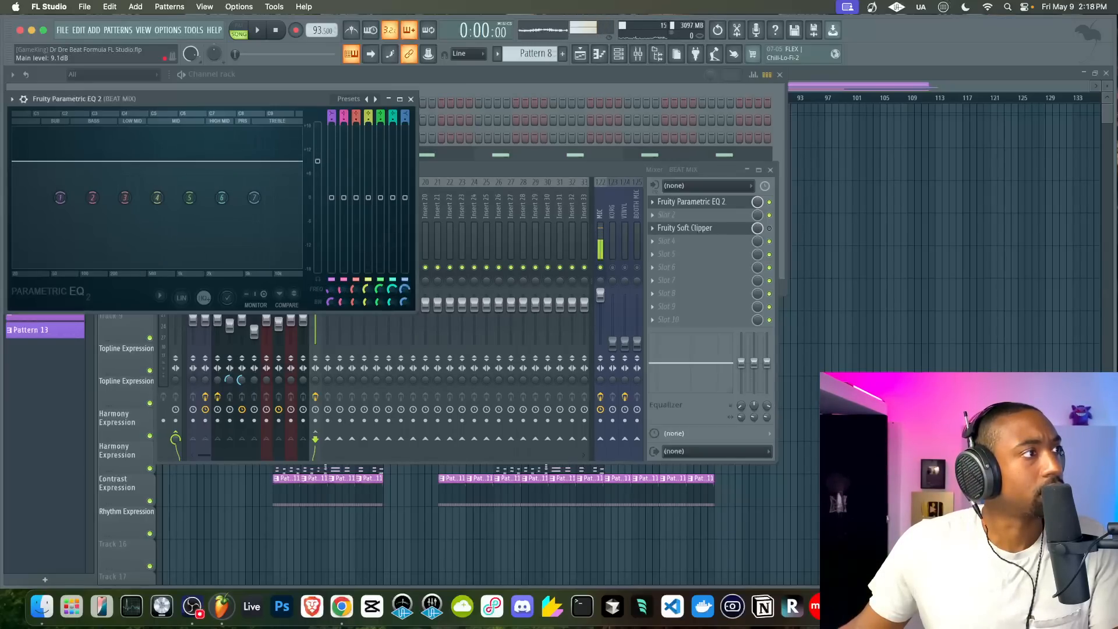
{"action": "key", "text": "space"}
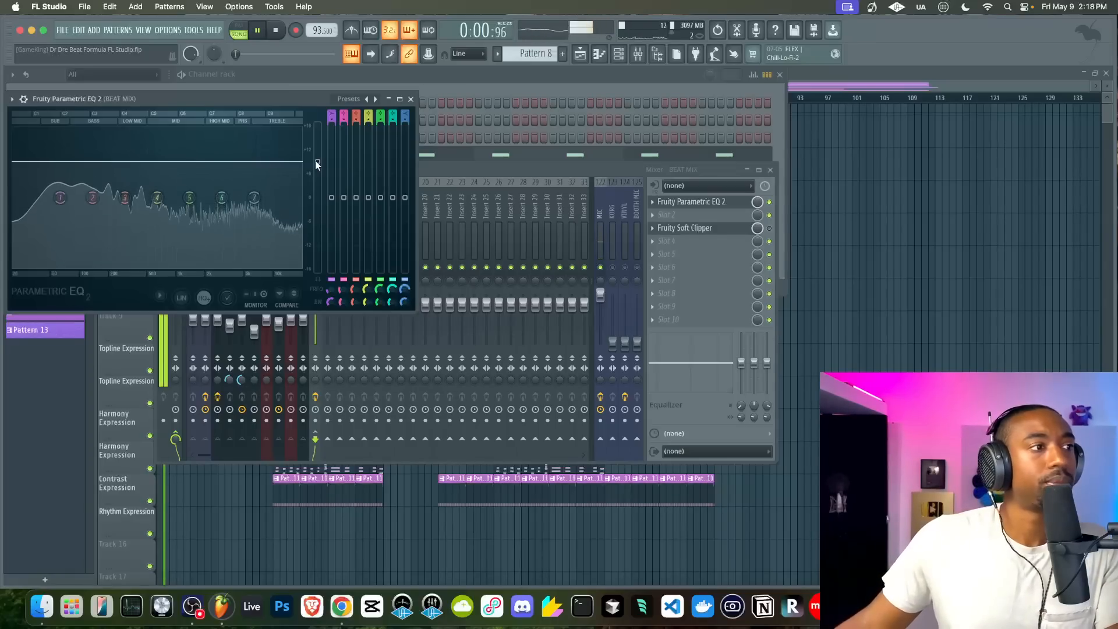
{"action": "left_click", "coordinate": [608, 274]}
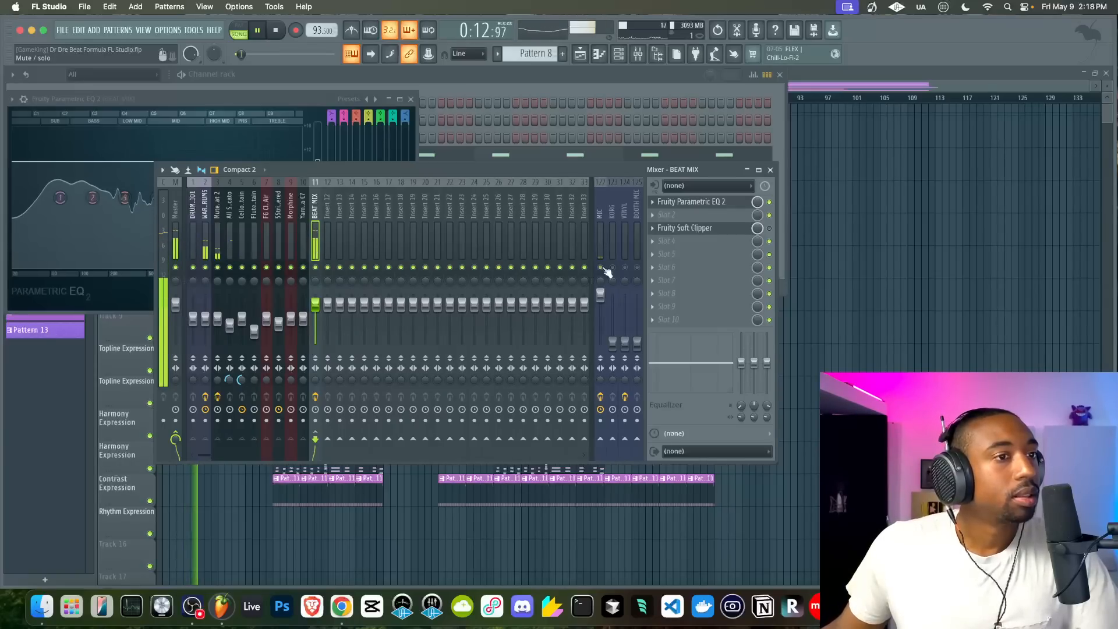
{"action": "left_click", "coordinate": [310, 103]}
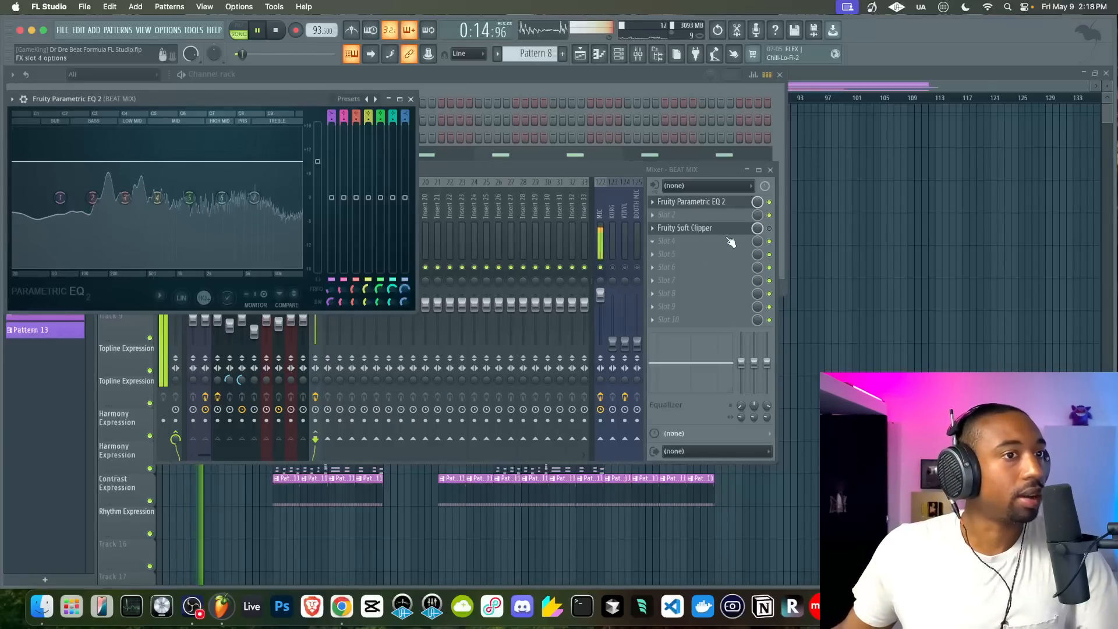
Re-enable the Soft Clipper, raise the EQ's main level again, and listen to the song with the MIC track muted
{"action": "left_click", "coordinate": [770, 229]}
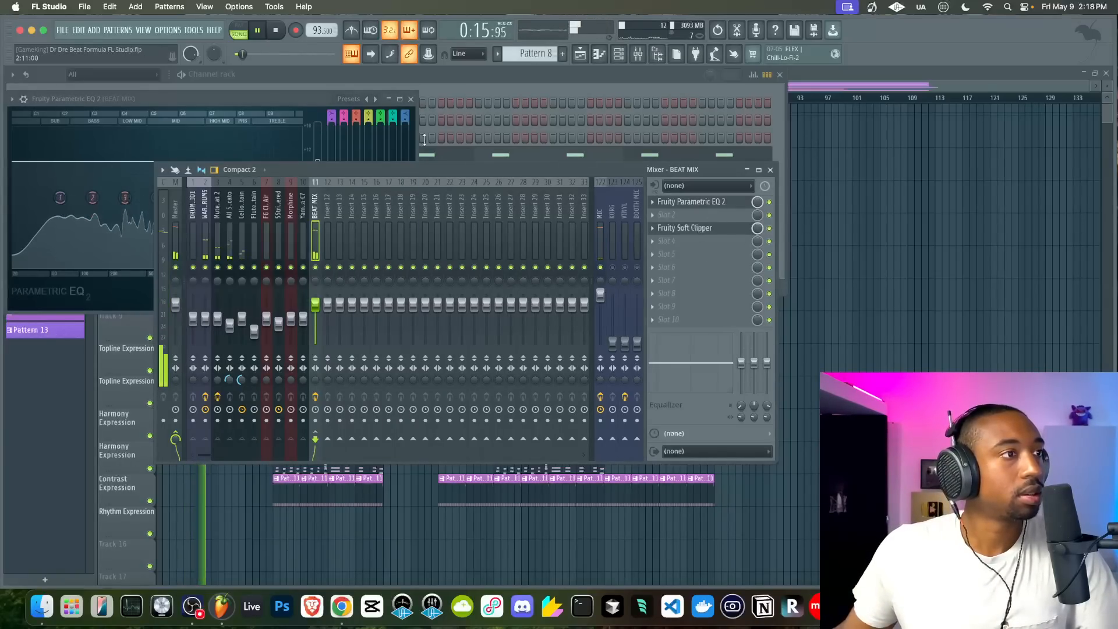
{"action": "left_click", "coordinate": [319, 145]}
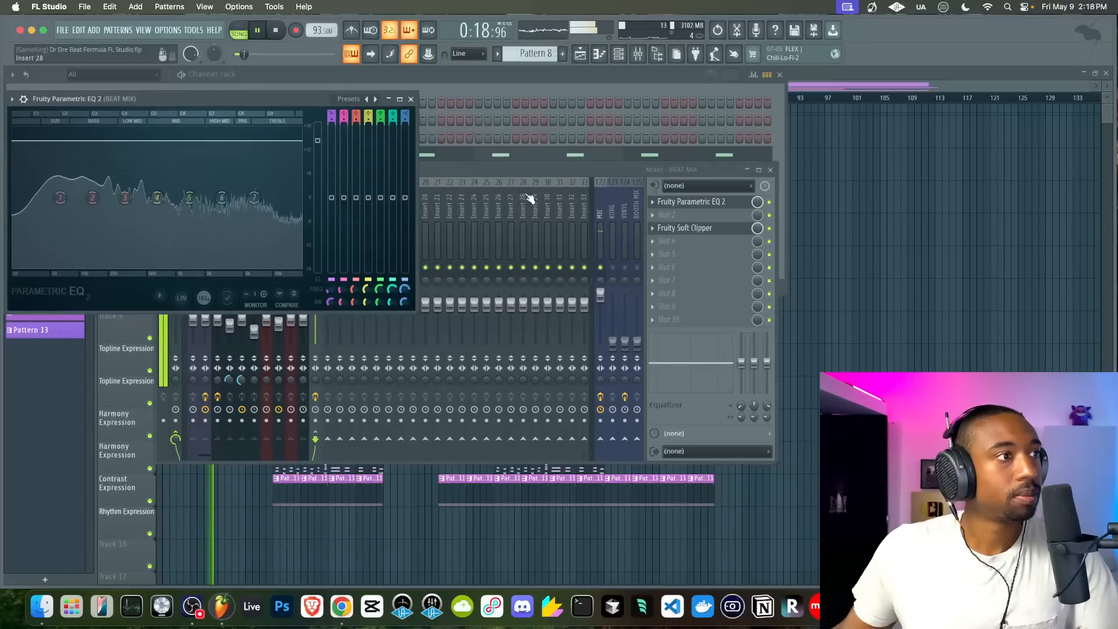
{"action": "left_click", "coordinate": [618, 242]}
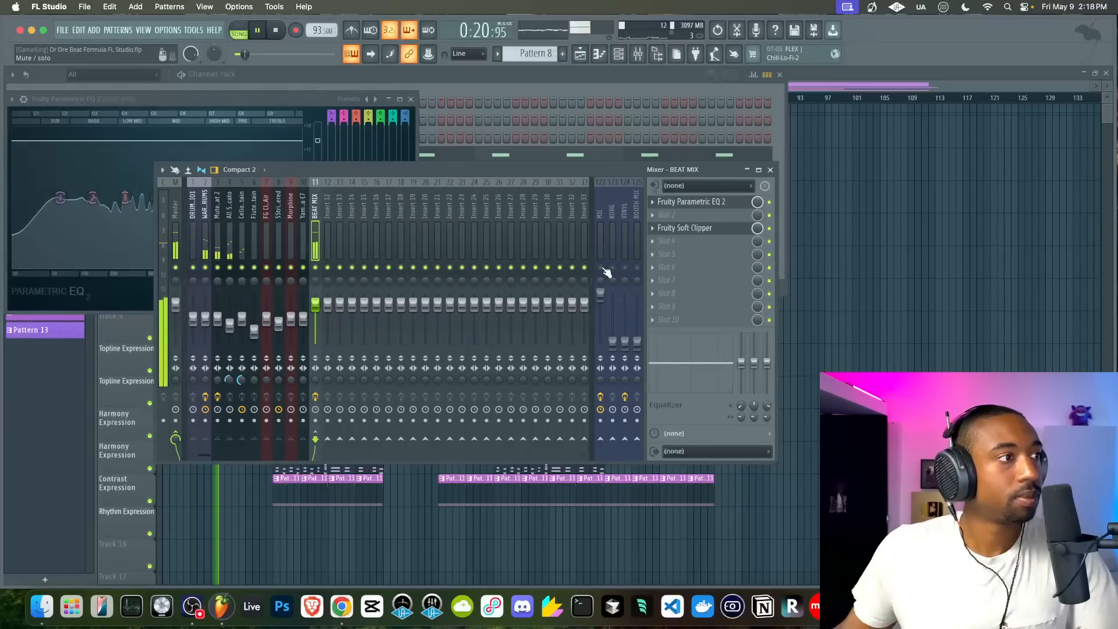
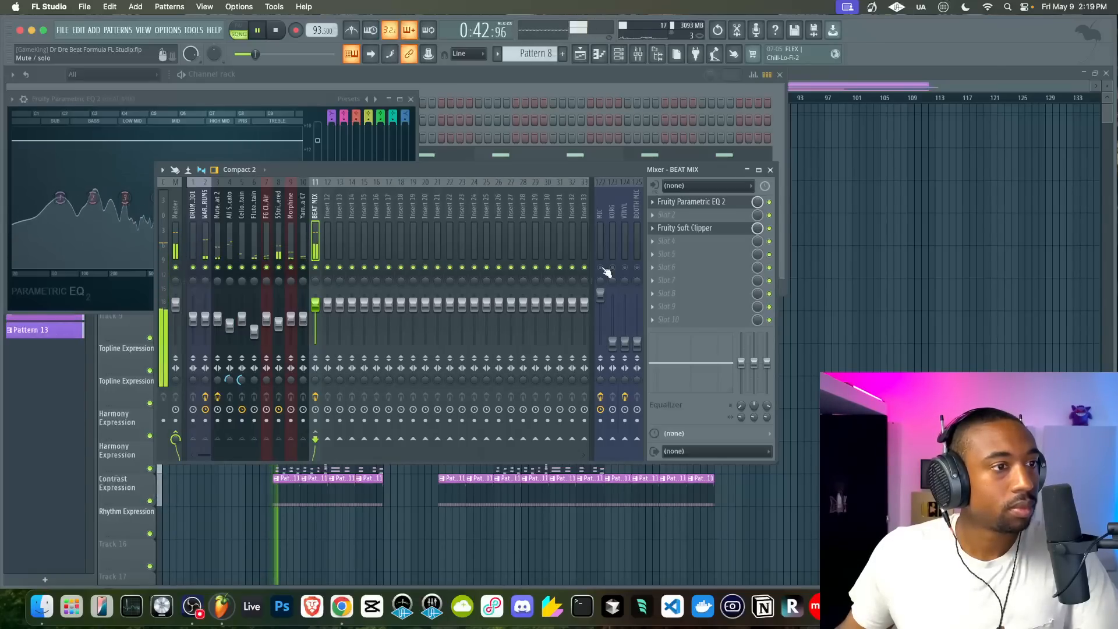
{"action": "key", "text": "space"}
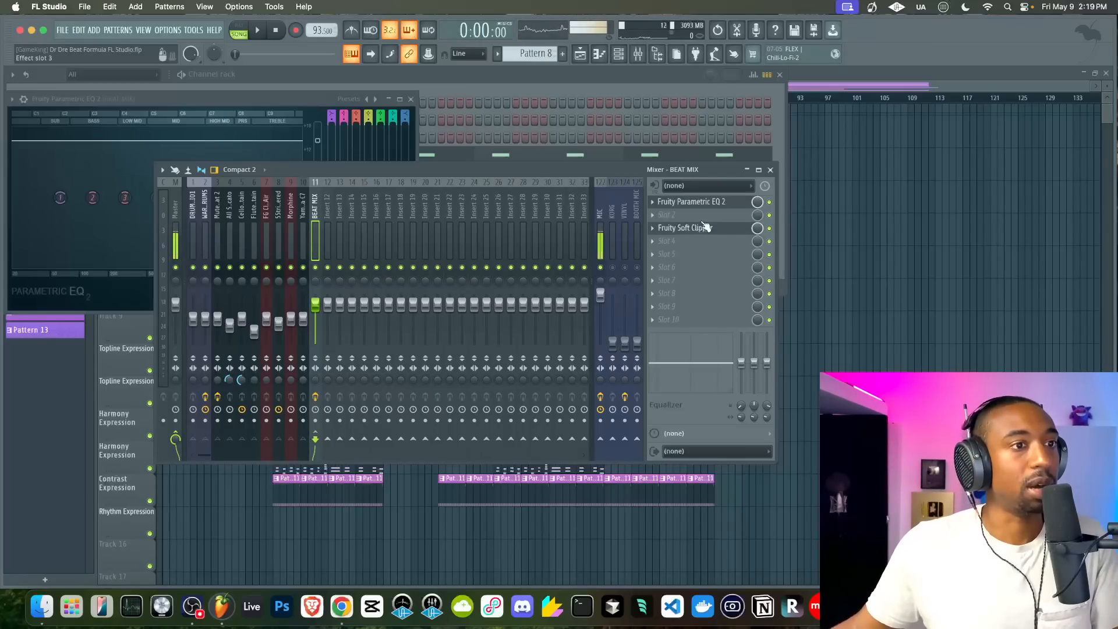
Move the Soft Clipper up to slot 2 and set the BEAT MIX stereo separation to 69% separated while auditioning the song
{"action": "left_click_drag", "start_coordinate": [696, 232], "coordinate": [696, 219]}
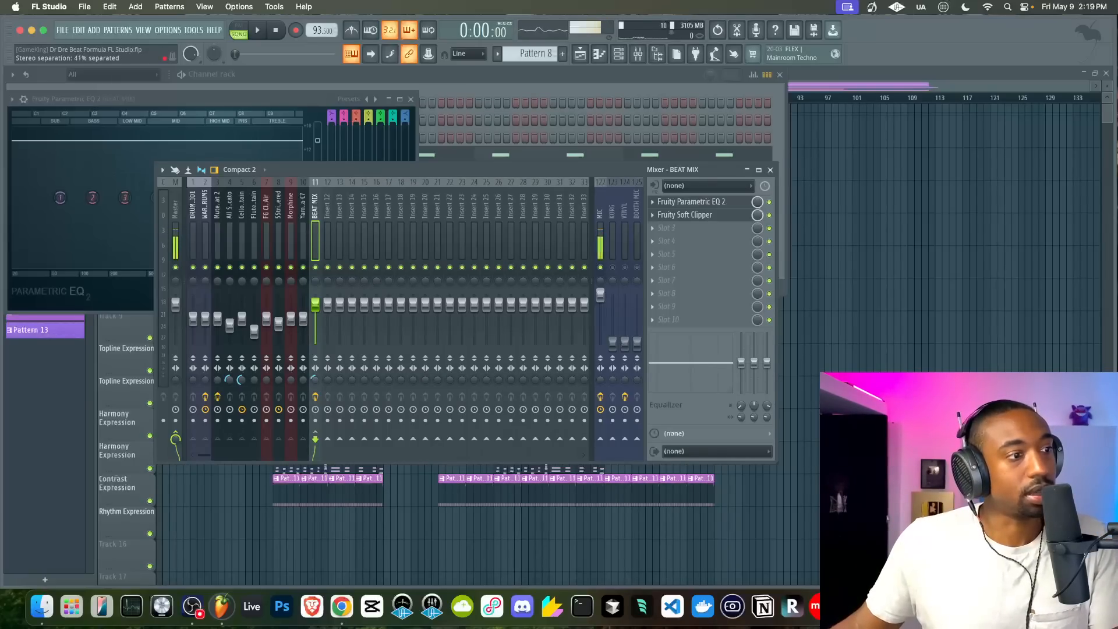
{"action": "key", "text": "space"}
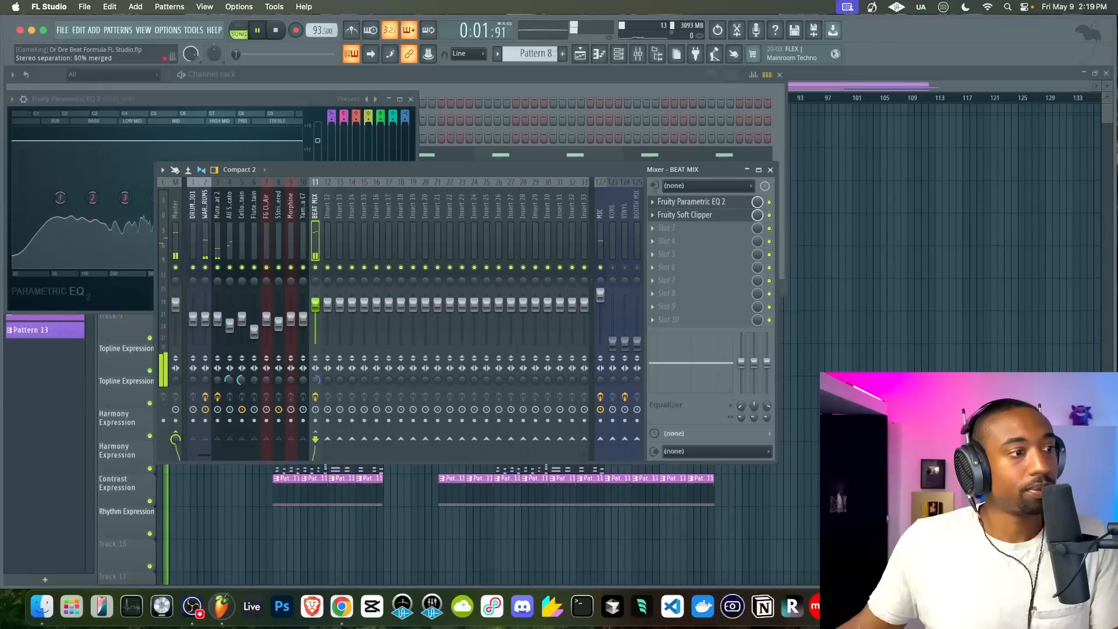
{"action": "key", "text": "space"}
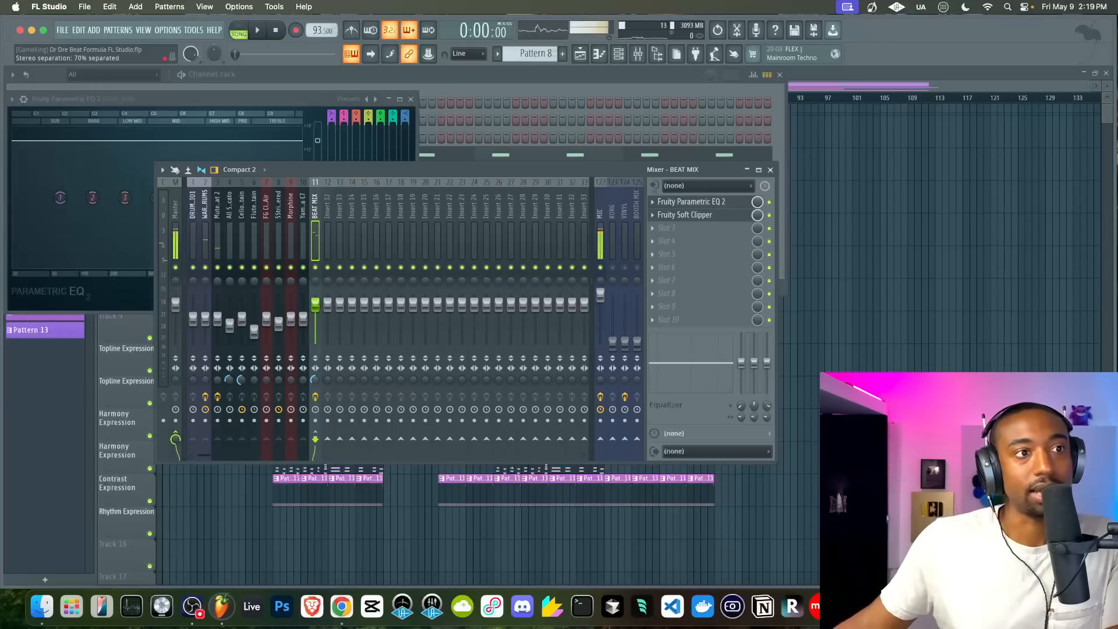
{"action": "key", "text": "space"}
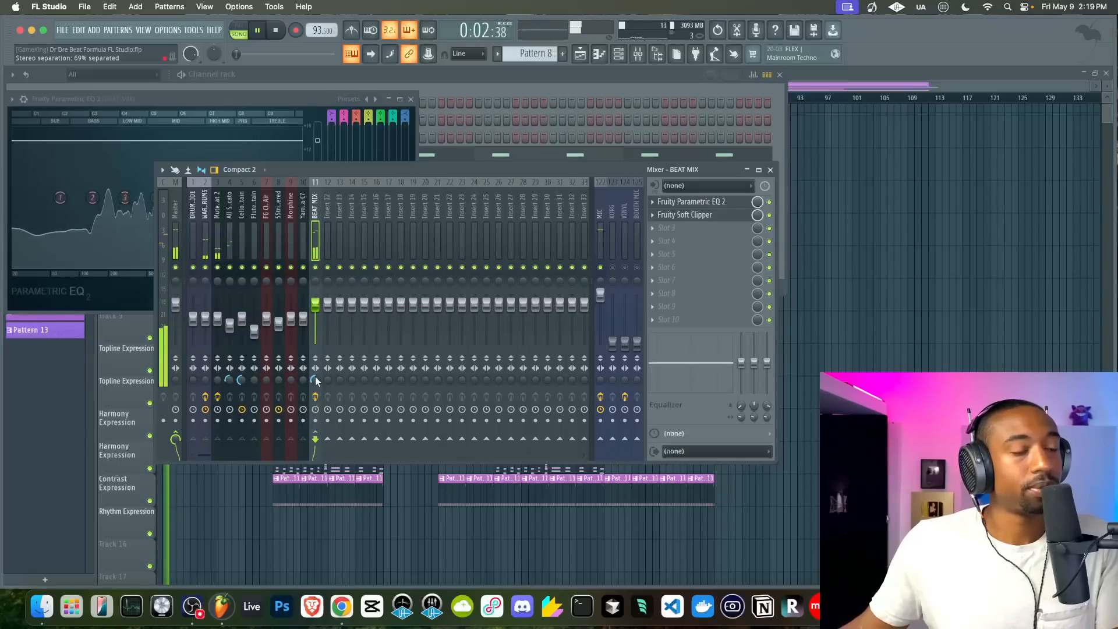
{"action": "key", "text": "space"}
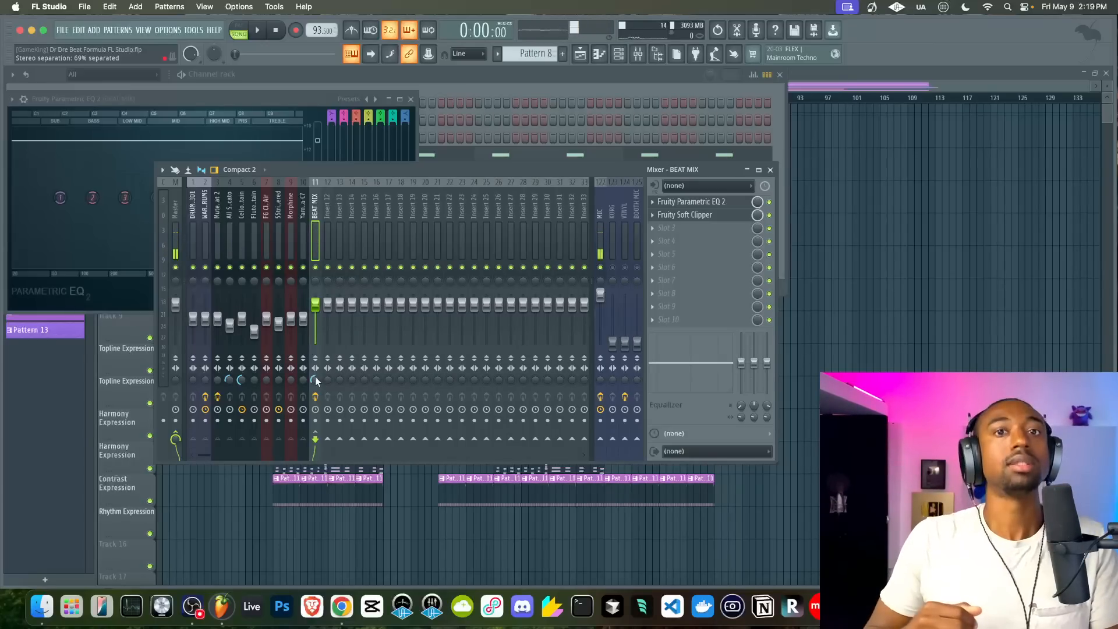
Play the song, lower the All Strings Staccato fader to -17.7 dB, and select the BEAT MIX track again
{"action": "key", "text": "space"}
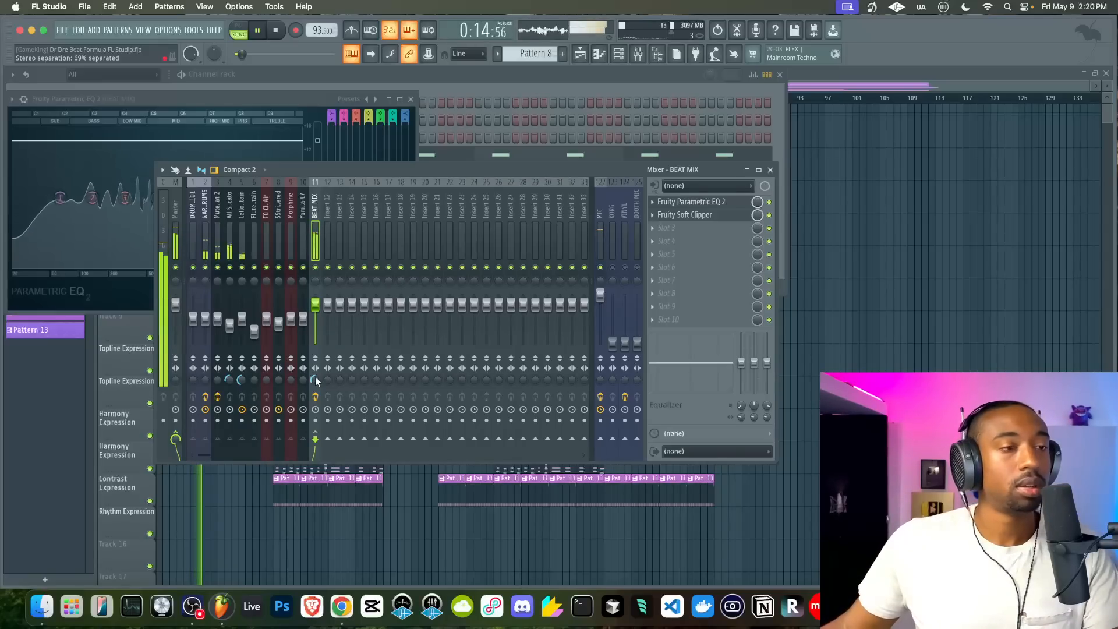
{"action": "right_click", "coordinate": [228, 325]}
{"action": "left_click", "coordinate": [228, 325]}
{"action": "left_click_drag", "start_coordinate": [227, 325], "coordinate": [228, 331]}
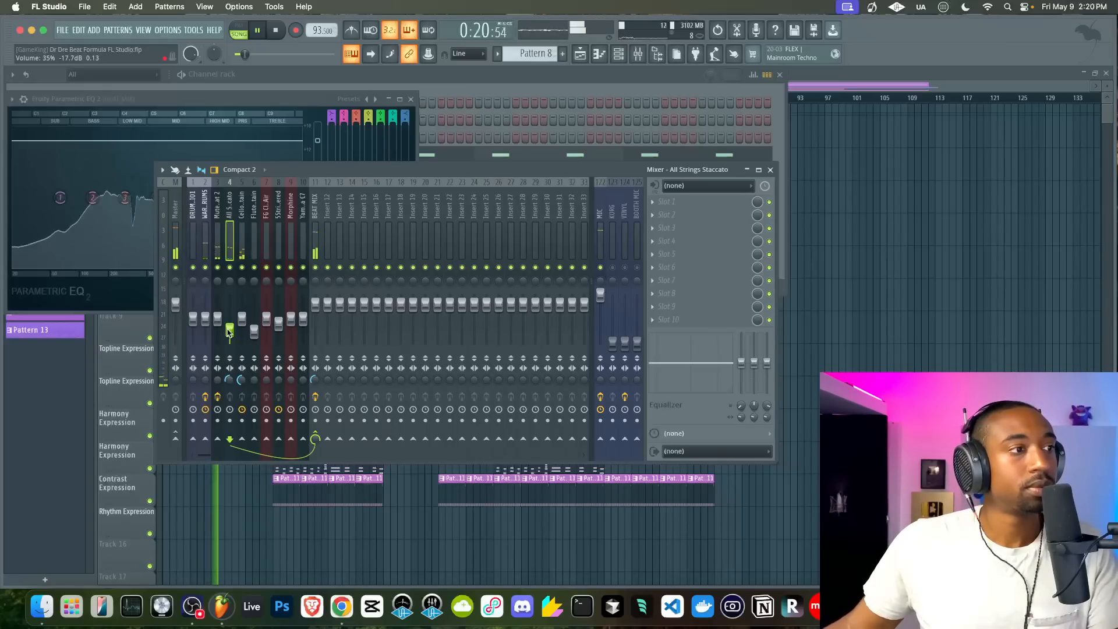
{"action": "left_click", "coordinate": [315, 239]}
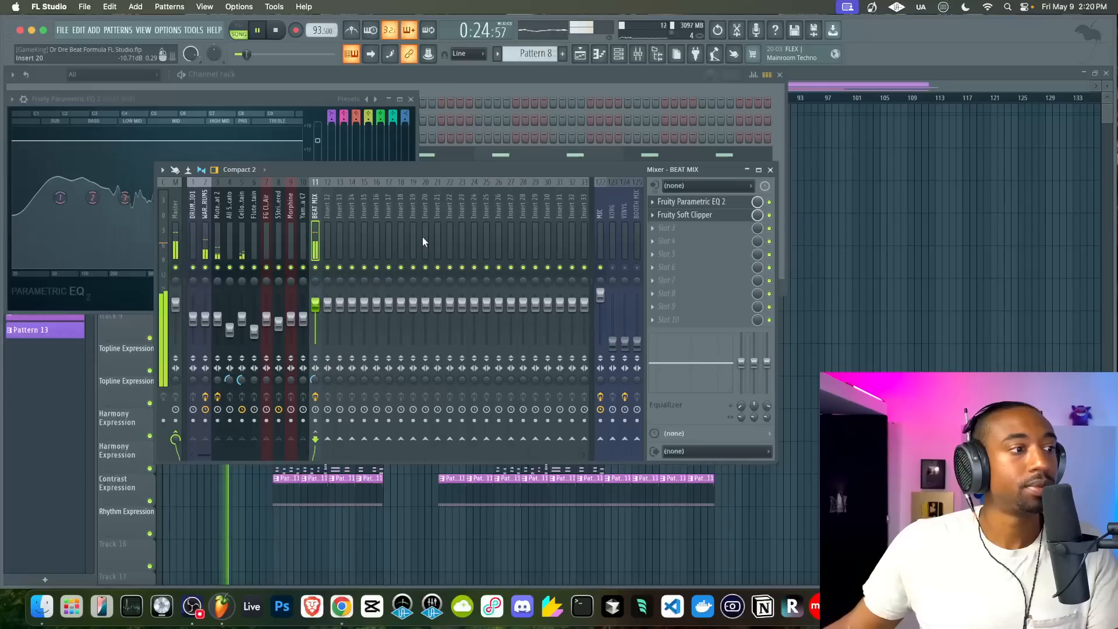
Load a second Fruity Parametric EQ 2 into slot 3 of the BEAT MIX track and play the song
{"action": "right_click", "coordinate": [316, 380]}
{"action": "left_click", "coordinate": [343, 533]}
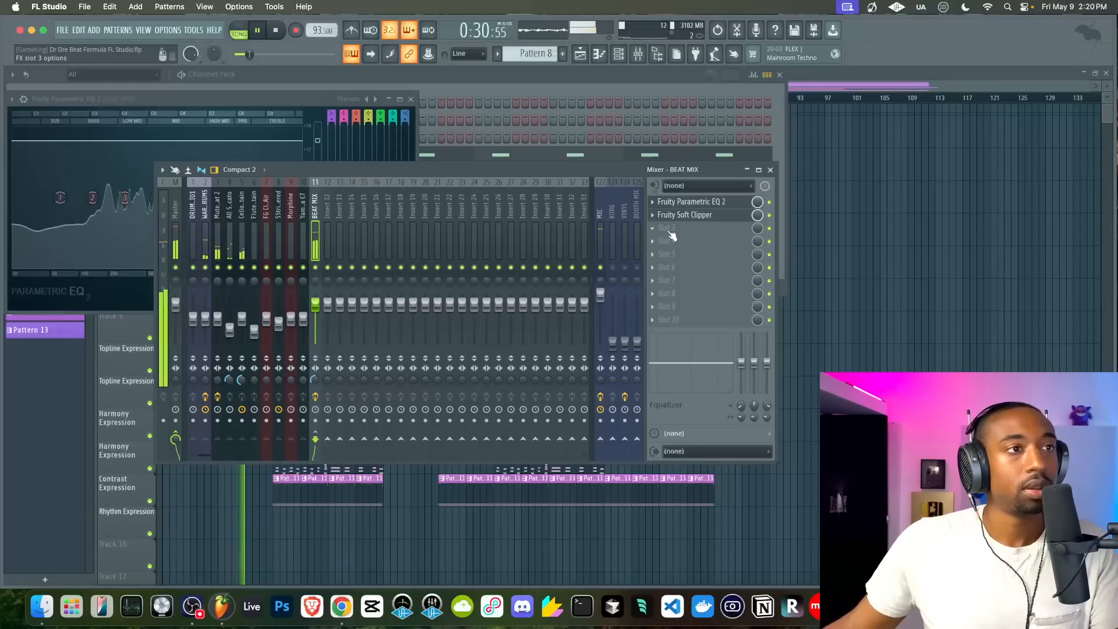
{"action": "key", "text": "space"}
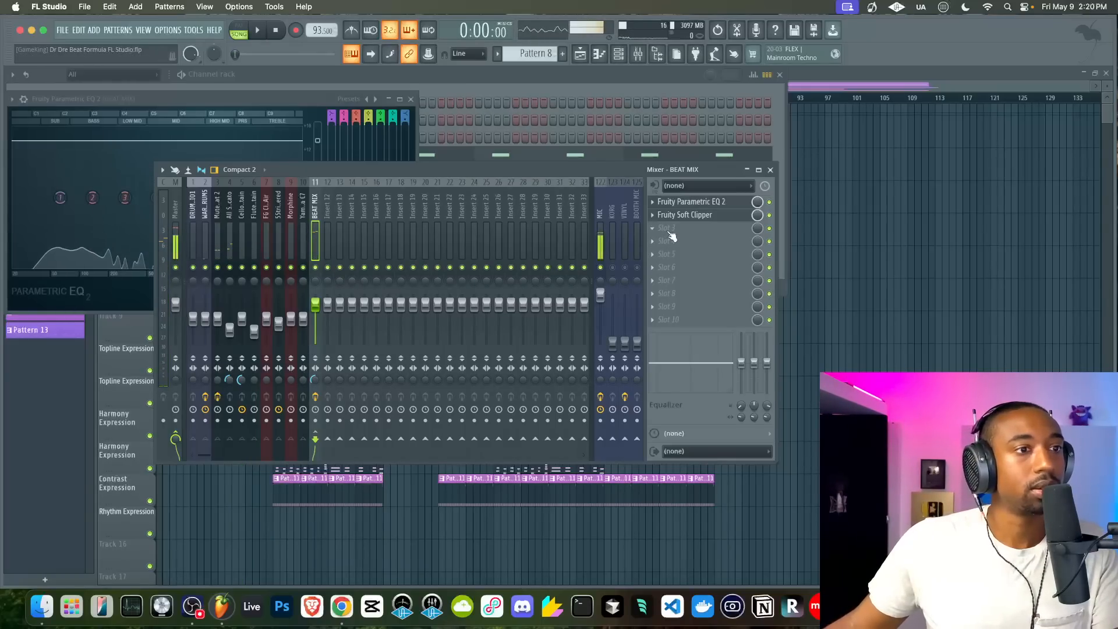
{"action": "left_click", "coordinate": [669, 231]}
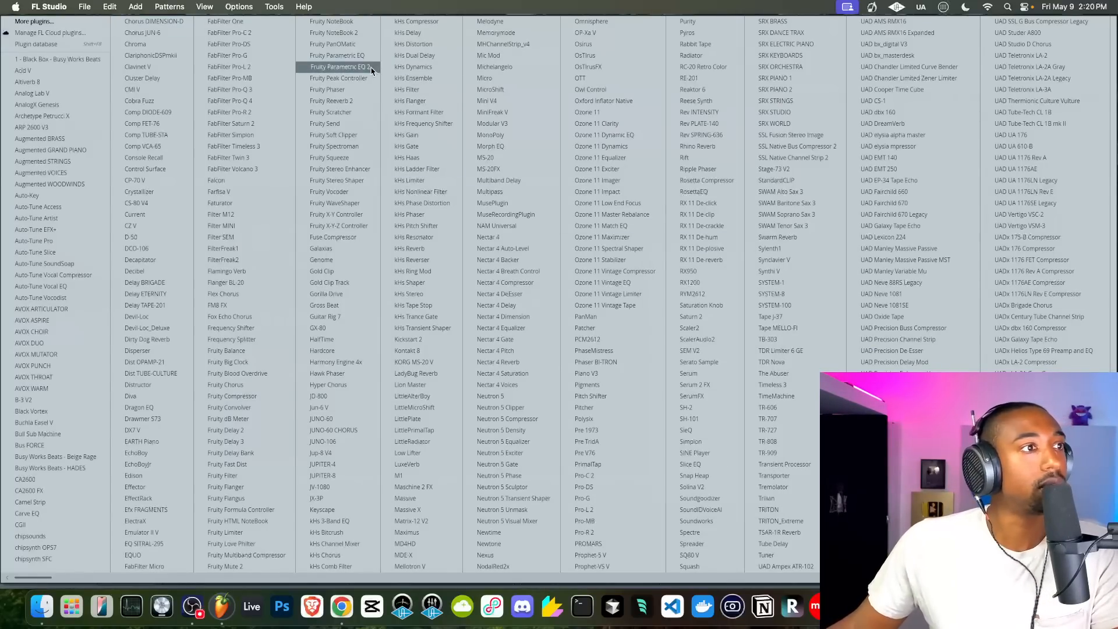
{"action": "left_click", "coordinate": [371, 71]}
{"action": "key", "text": "space"}
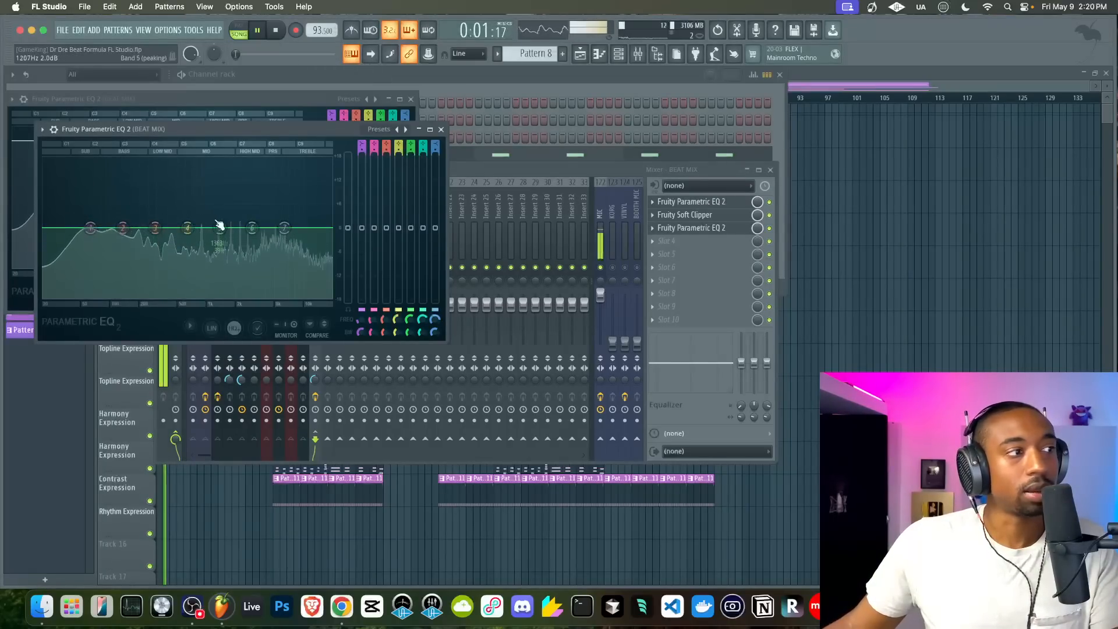
Boost band 2 of the new BEAT MIX EQ by 1.3 dB at 75 Hz with 9% bandwidth and audition the song
{"action": "key", "text": "space"}
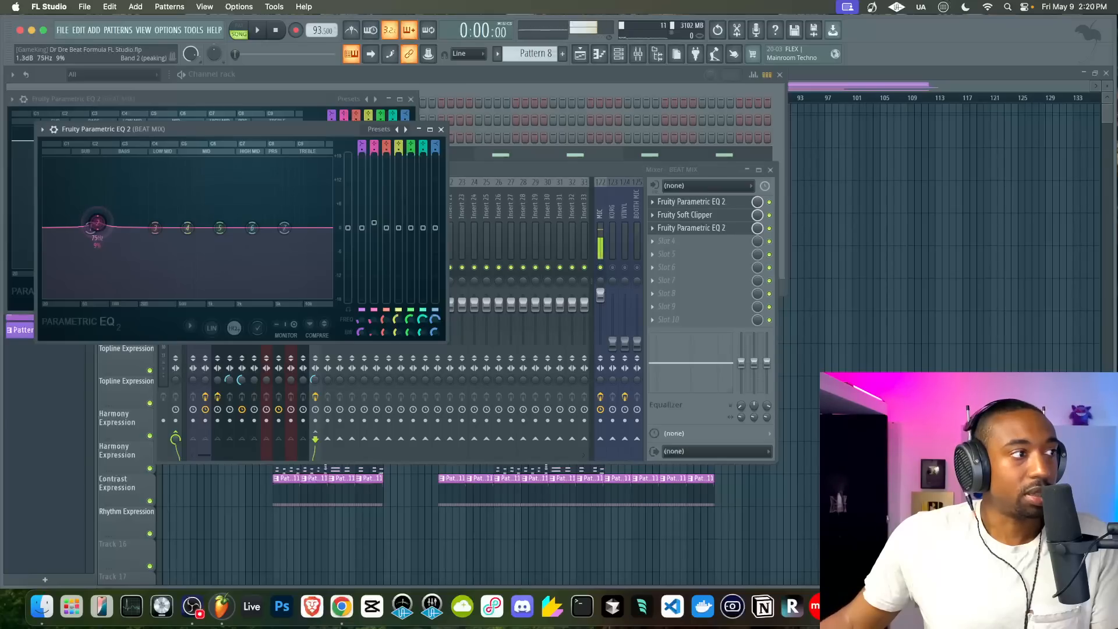
{"action": "key", "text": "space"}
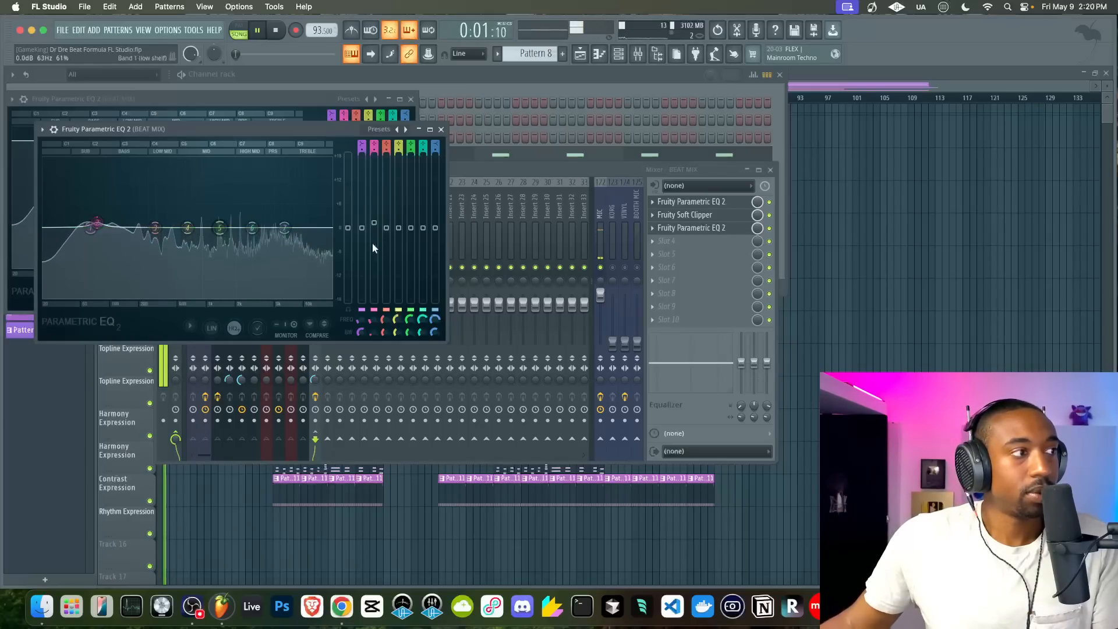
{"action": "key", "text": "space"}
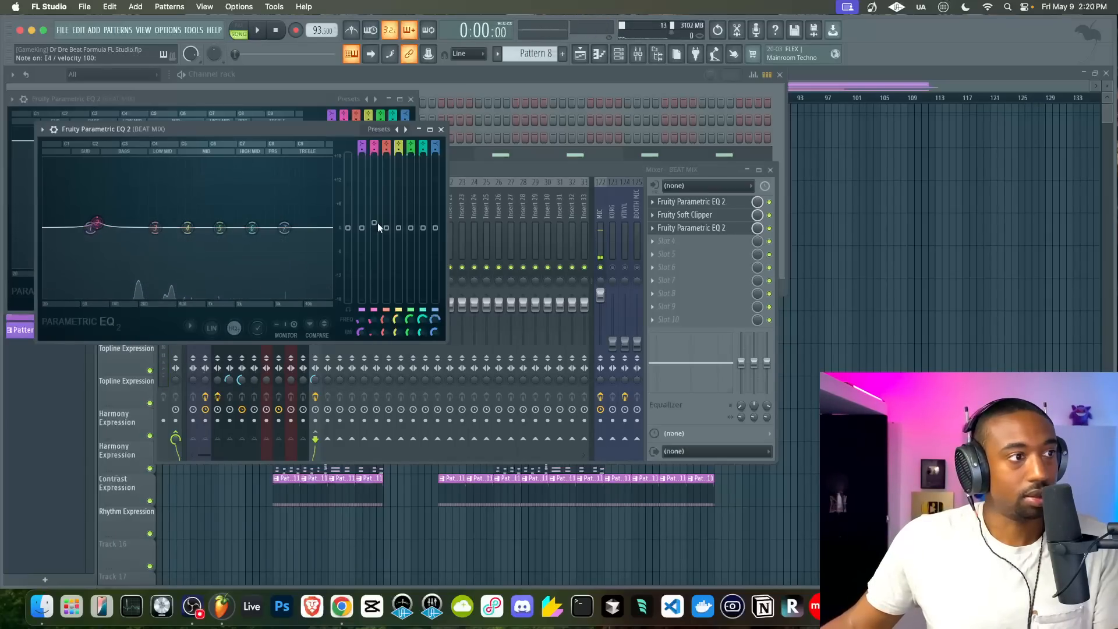
Raise band 2 of the new EQ to 3.3 dB and play the song's opening to hear the low-end boost
{"action": "left_click_drag", "start_coordinate": [372, 222], "coordinate": [373, 218]}
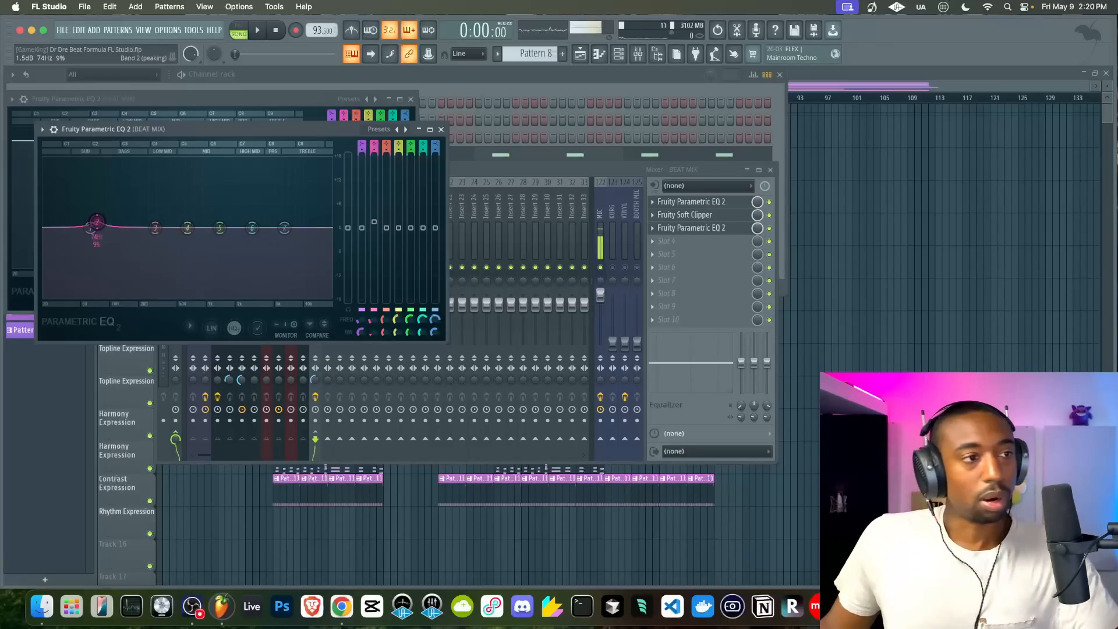
{"action": "left_click_drag", "start_coordinate": [374, 221], "coordinate": [372, 213]}
{"action": "key", "text": "space"}
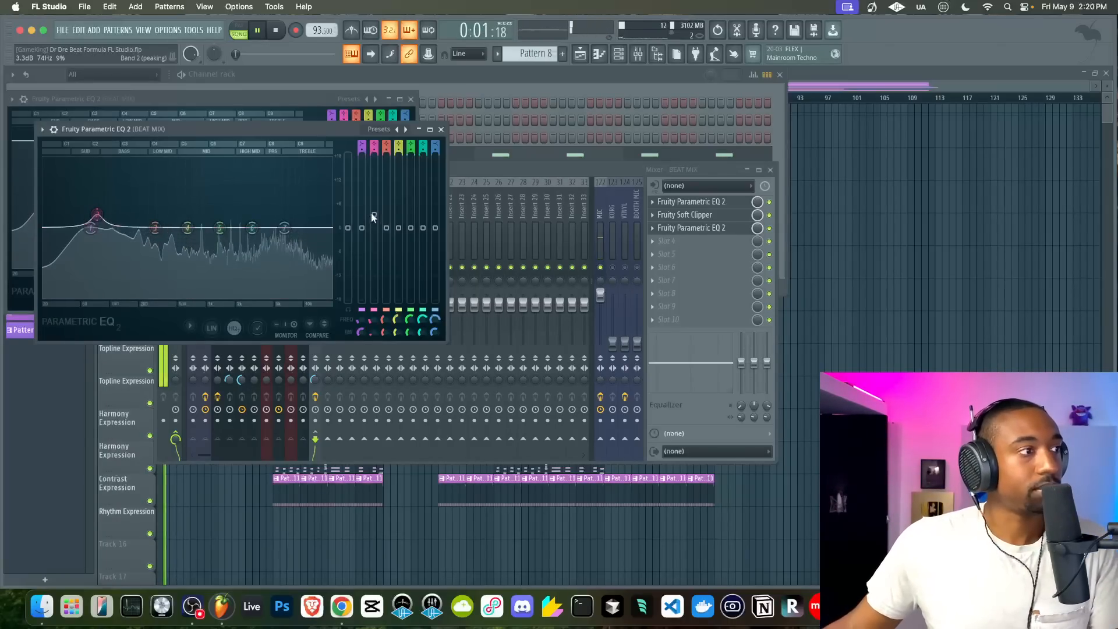
{"action": "key", "text": "space"}
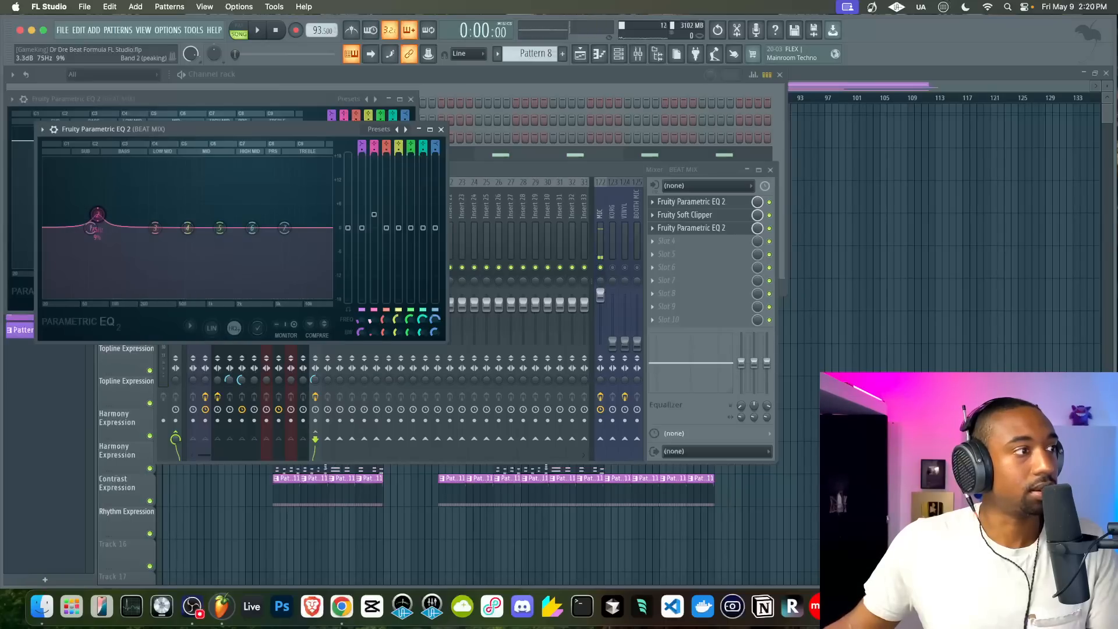
{"action": "key", "text": "space"}
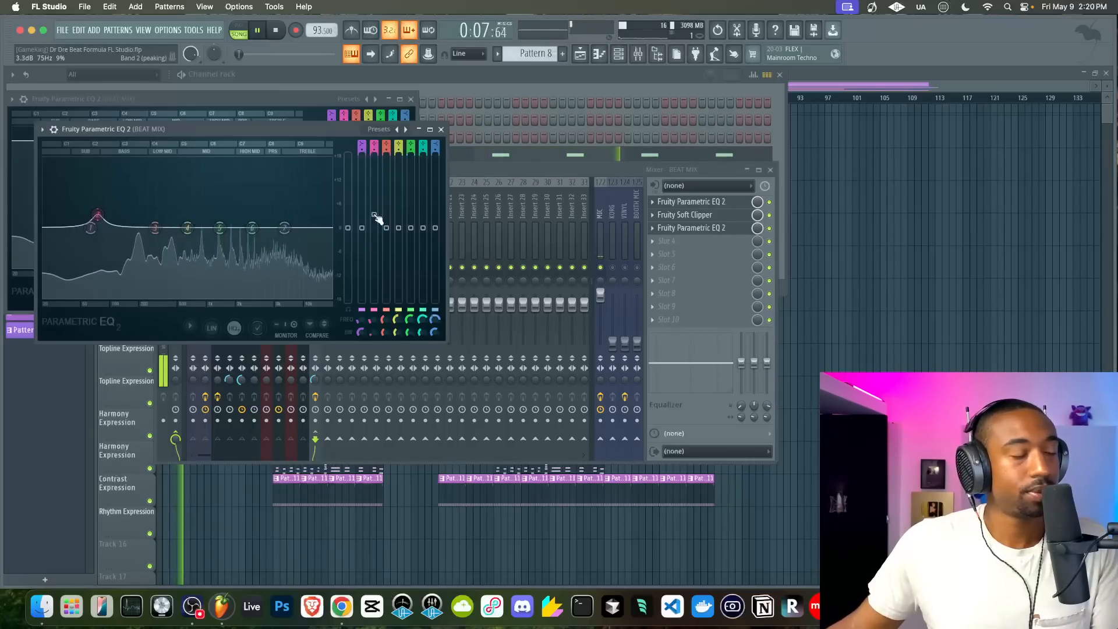
{"action": "key", "text": "space"}
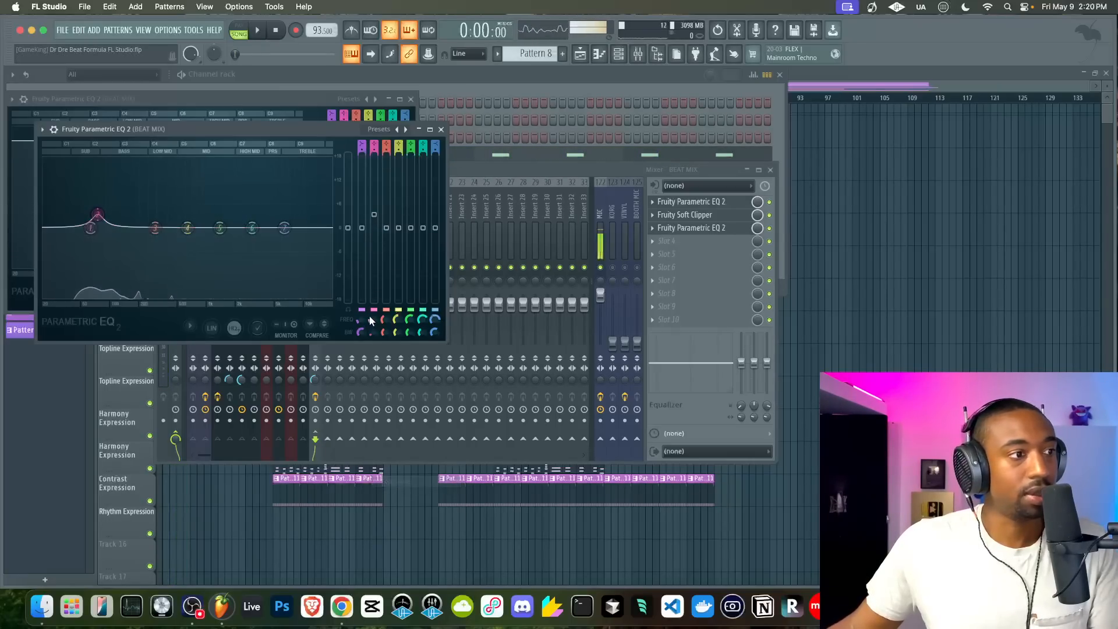
Set the EQ's band 2 frequency to 60 Hz, comparing it with the copied 75 Hz setting while the song plays
{"action": "key", "text": "space"}
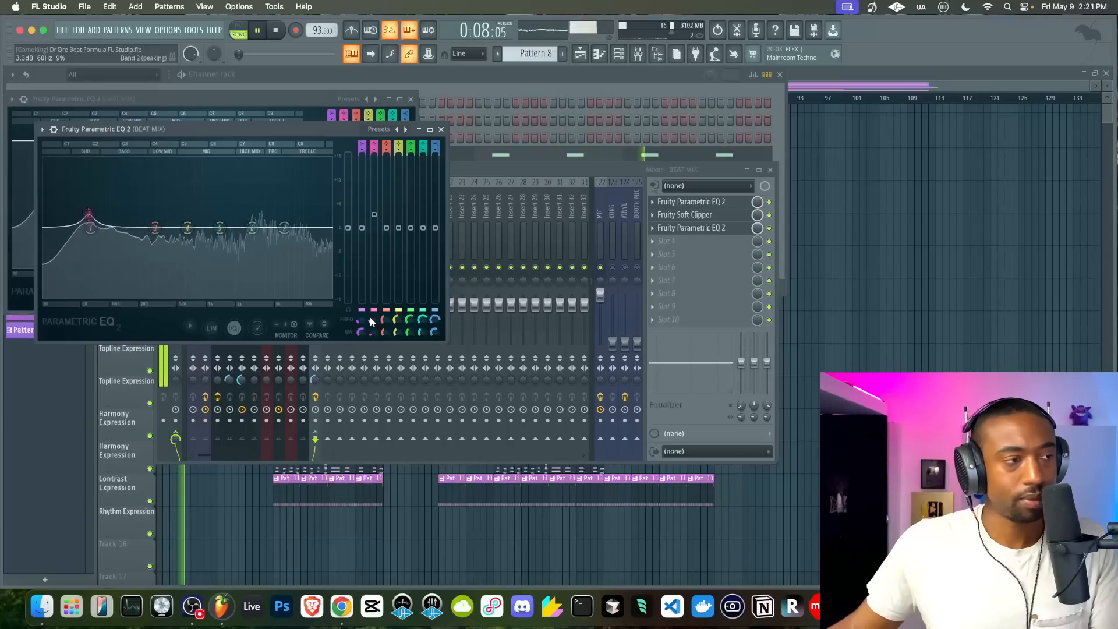
{"action": "right_click", "coordinate": [370, 321]}
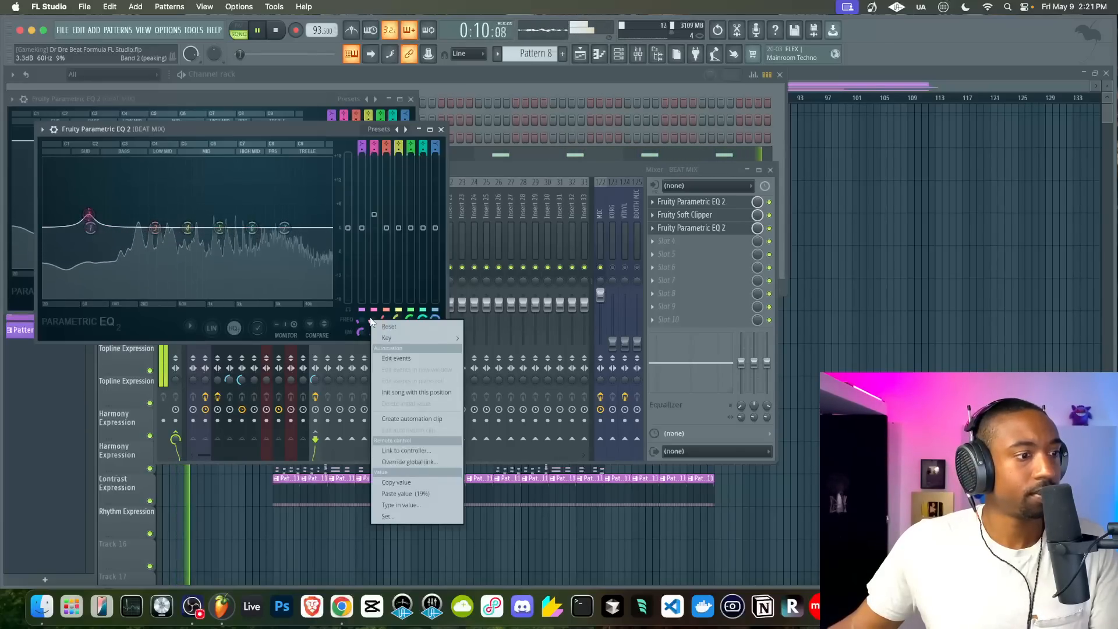
{"action": "key", "text": "p"}
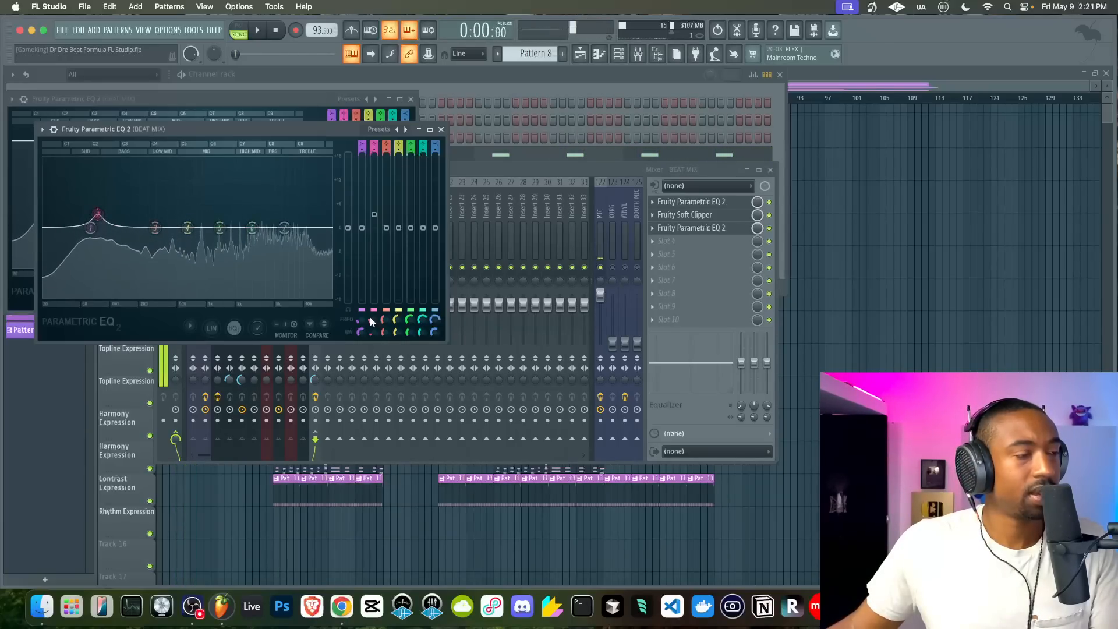
{"action": "key", "text": "space"}
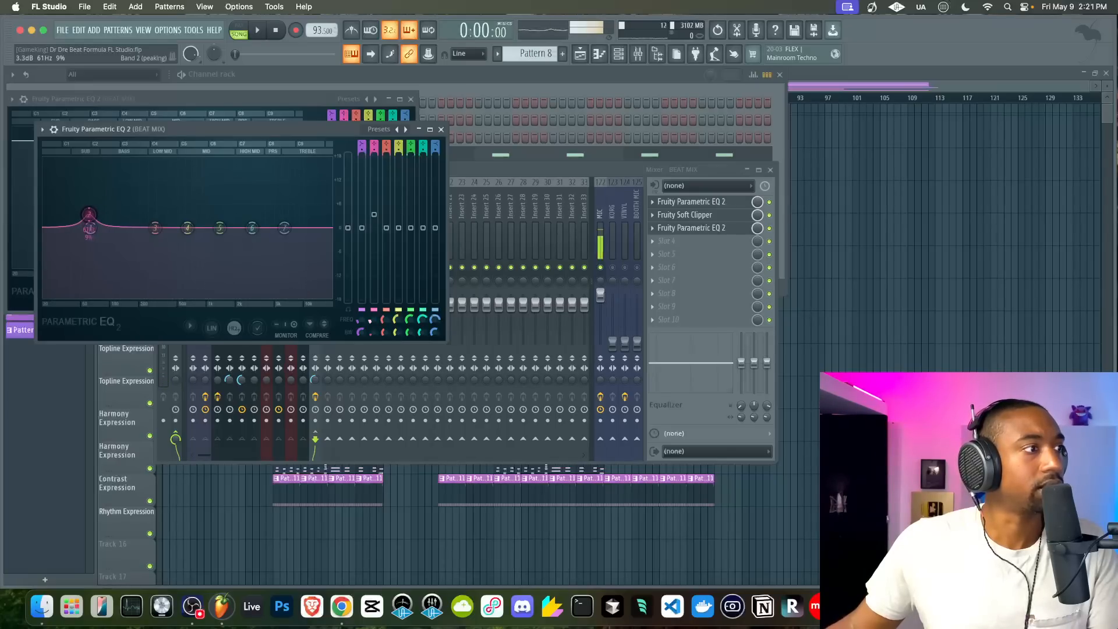
{"action": "key", "text": "space"}
{"action": "key", "text": "space"}
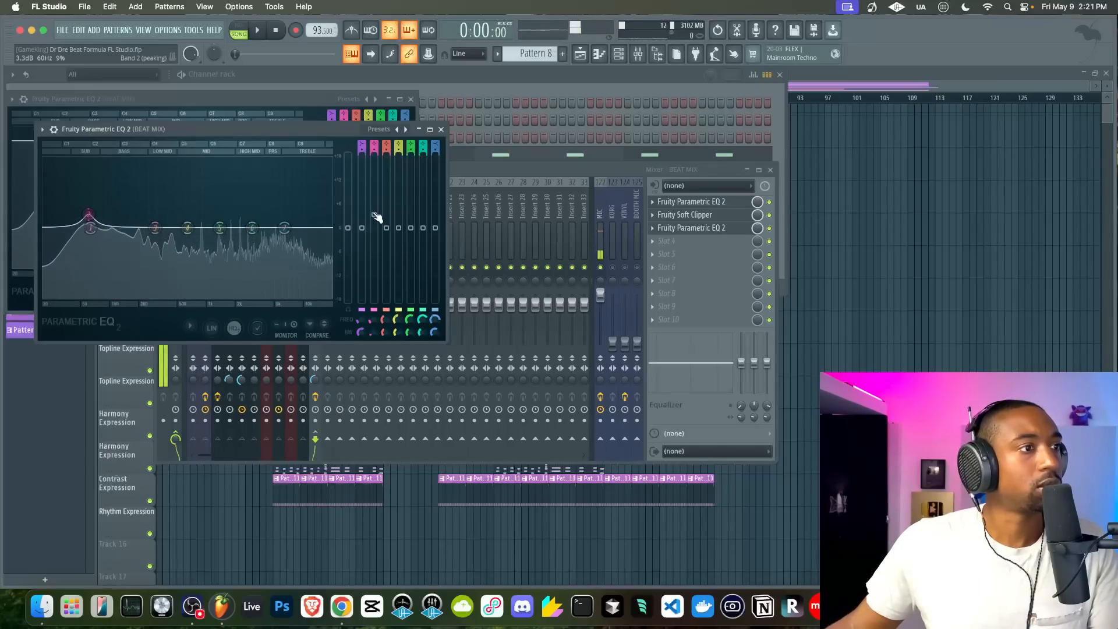
{"action": "key", "text": "space"}
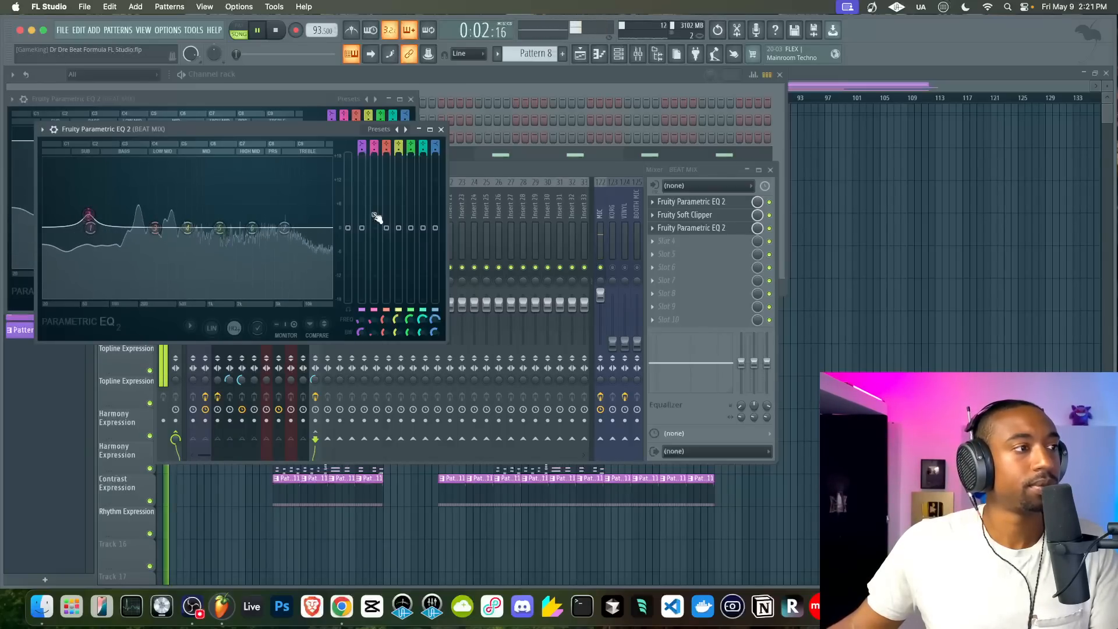
Close both BEAT MIX EQ windows, bring the mixer back in front, stop playback and save the project
{"action": "left_click", "coordinate": [441, 129]}
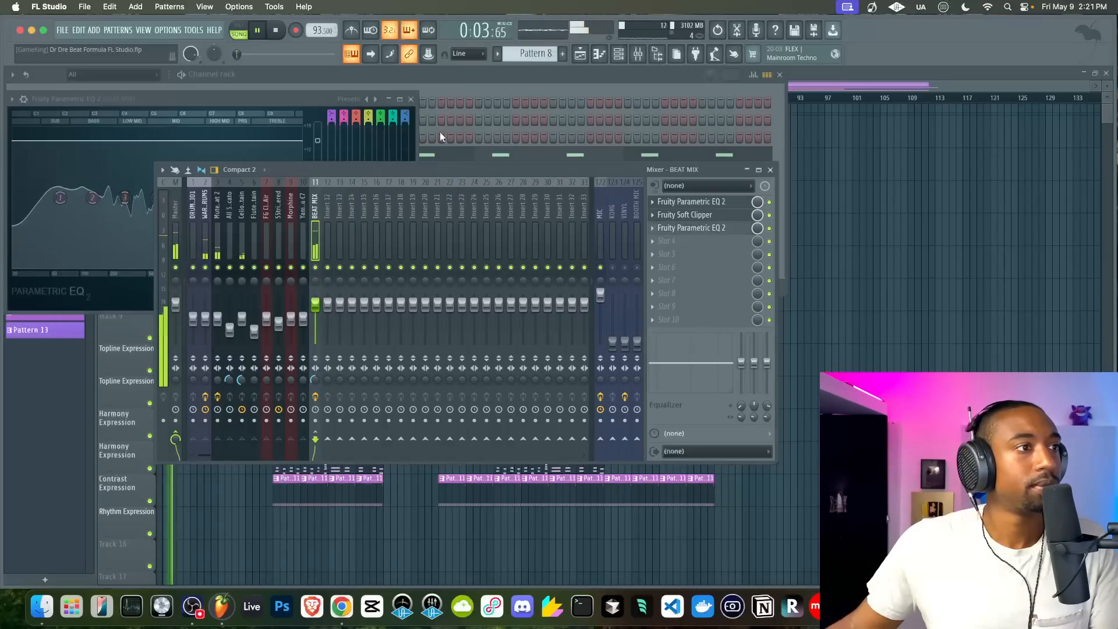
{"action": "left_click", "coordinate": [411, 99]}
{"action": "left_click", "coordinate": [448, 85]}
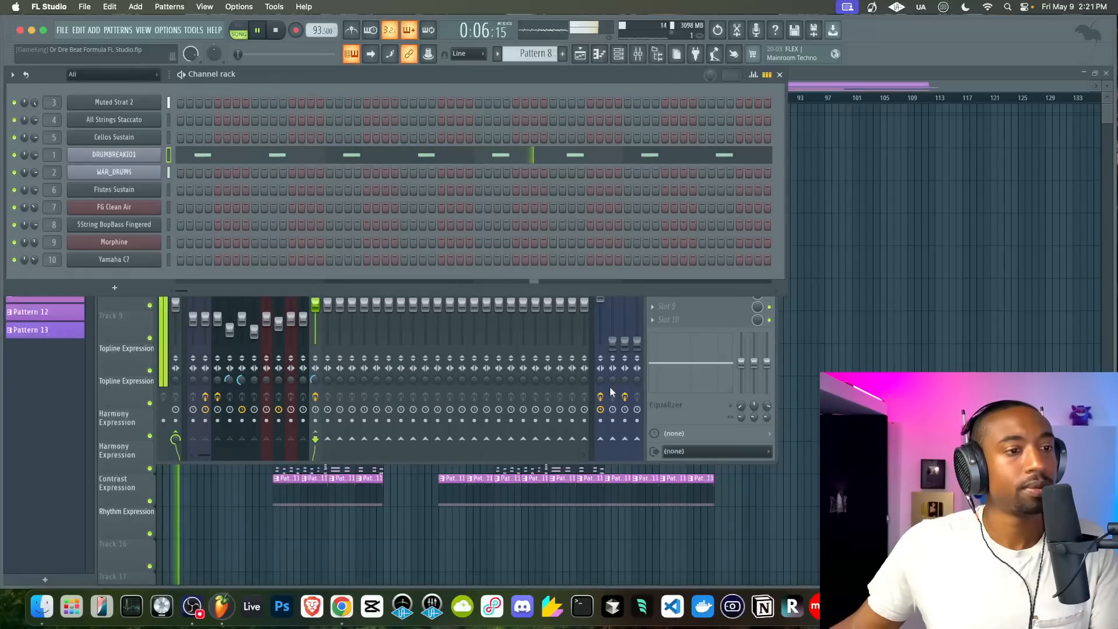
{"action": "left_click", "coordinate": [677, 395]}
{"action": "key", "text": "space"}
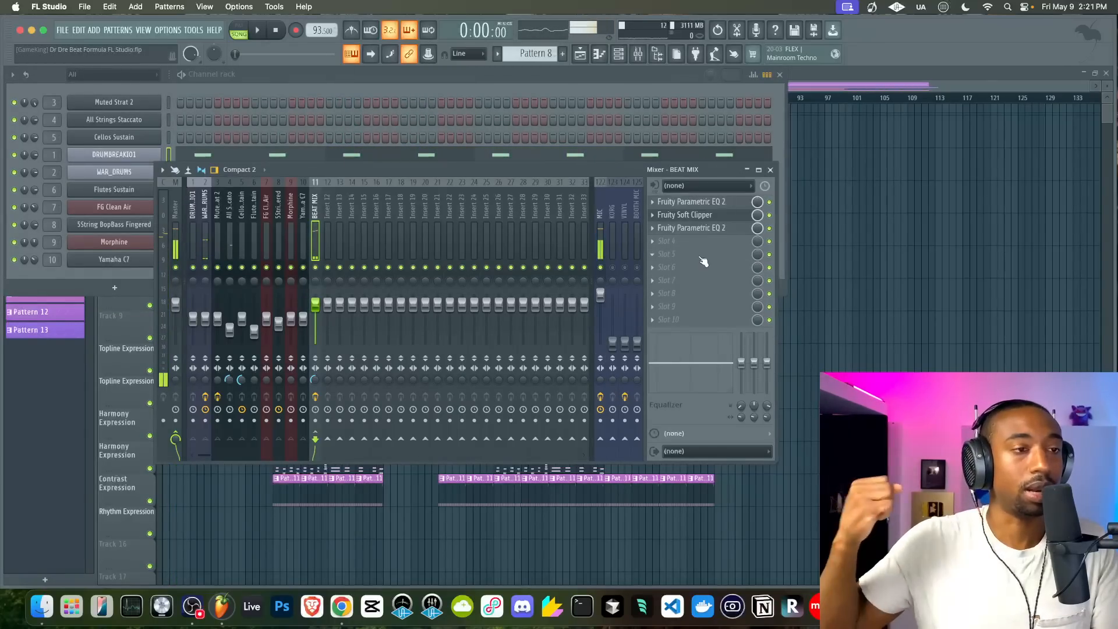
{"action": "key", "text": "super+s"}
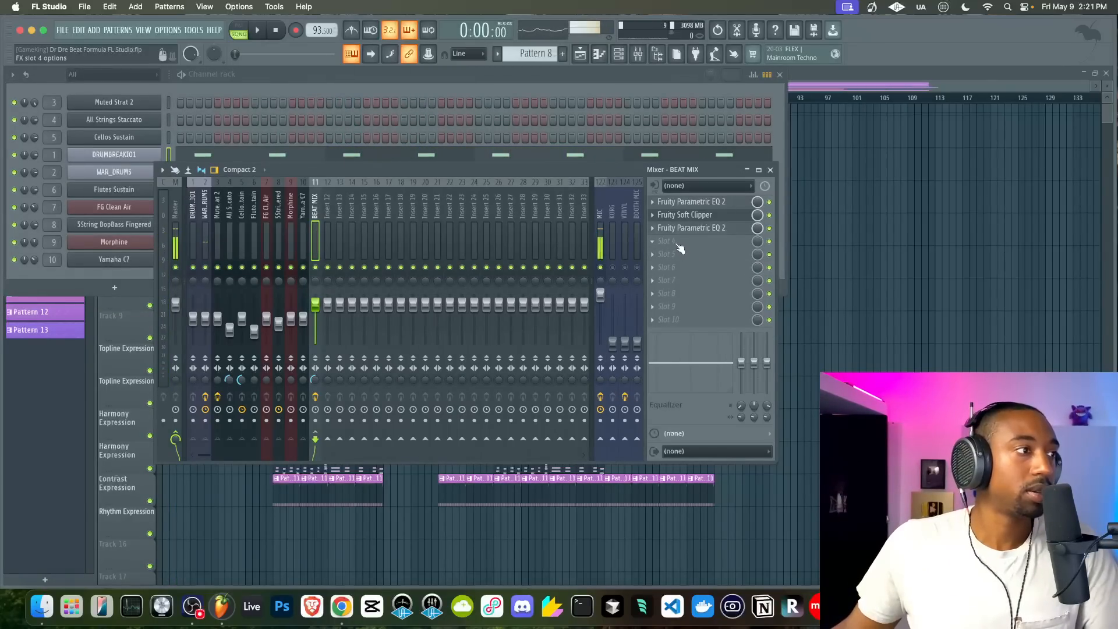
Load Fruity Limiter into slot 4 of the BEAT MIX track, view its compressor settings and return to the limiter settings
{"action": "left_click", "coordinate": [679, 249]}
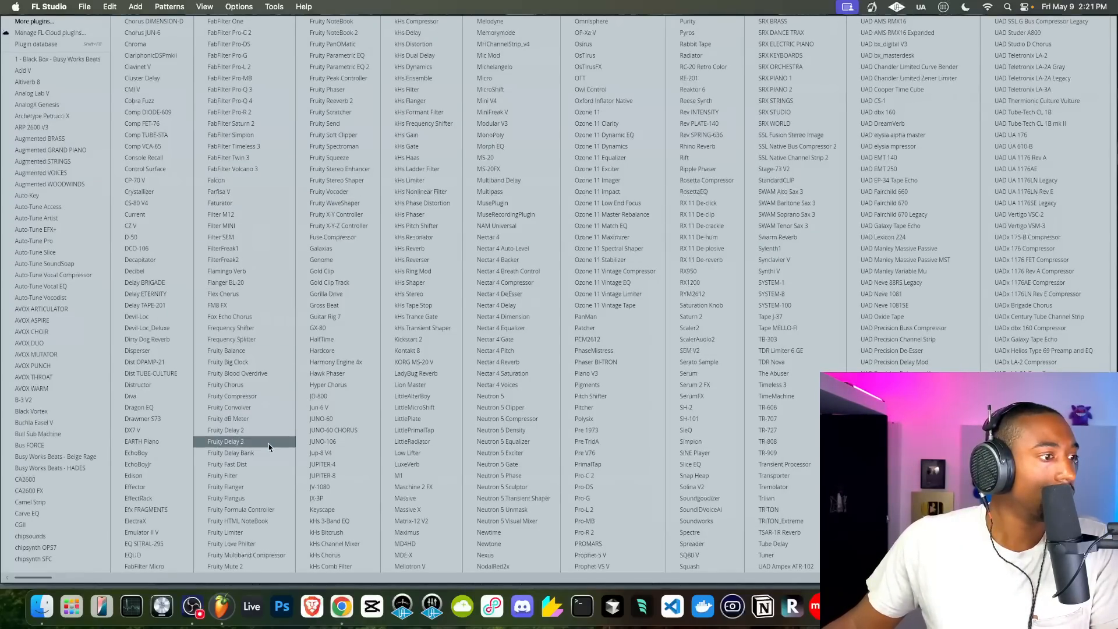
{"action": "left_click", "coordinate": [244, 532]}
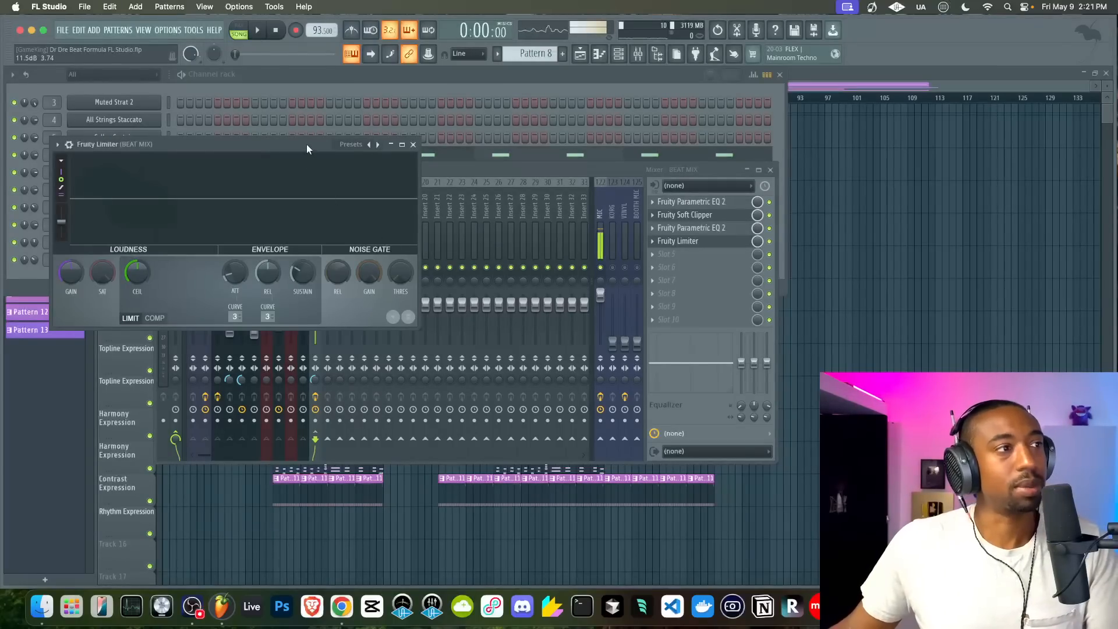
{"action": "left_click_drag", "start_coordinate": [306, 145], "coordinate": [414, 166]}
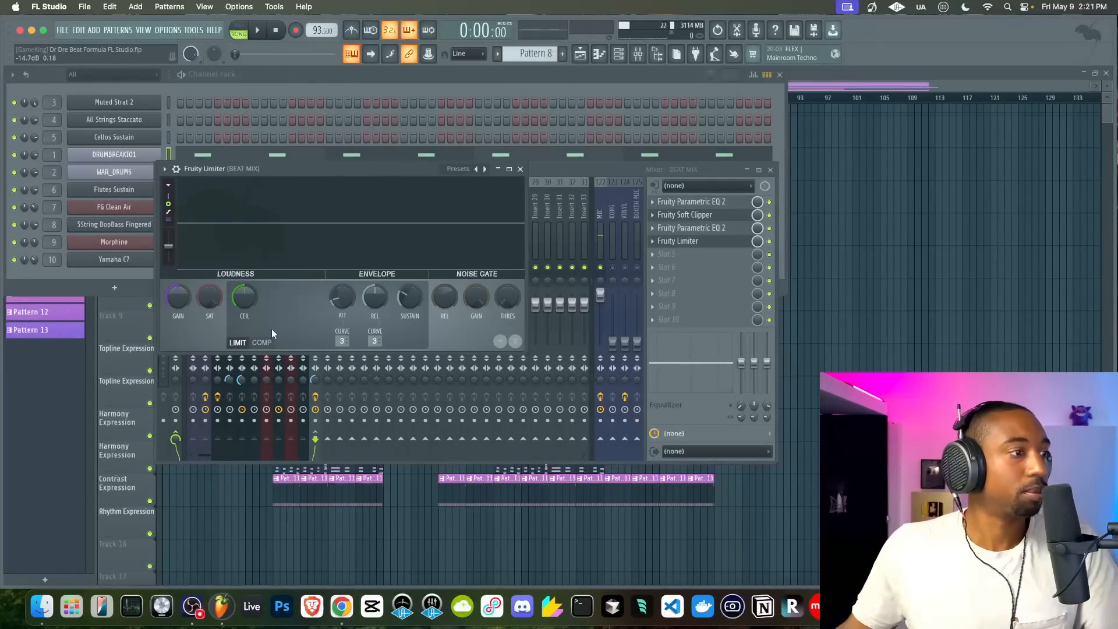
{"action": "left_click", "coordinate": [261, 342]}
{"action": "left_click", "coordinate": [238, 344]}
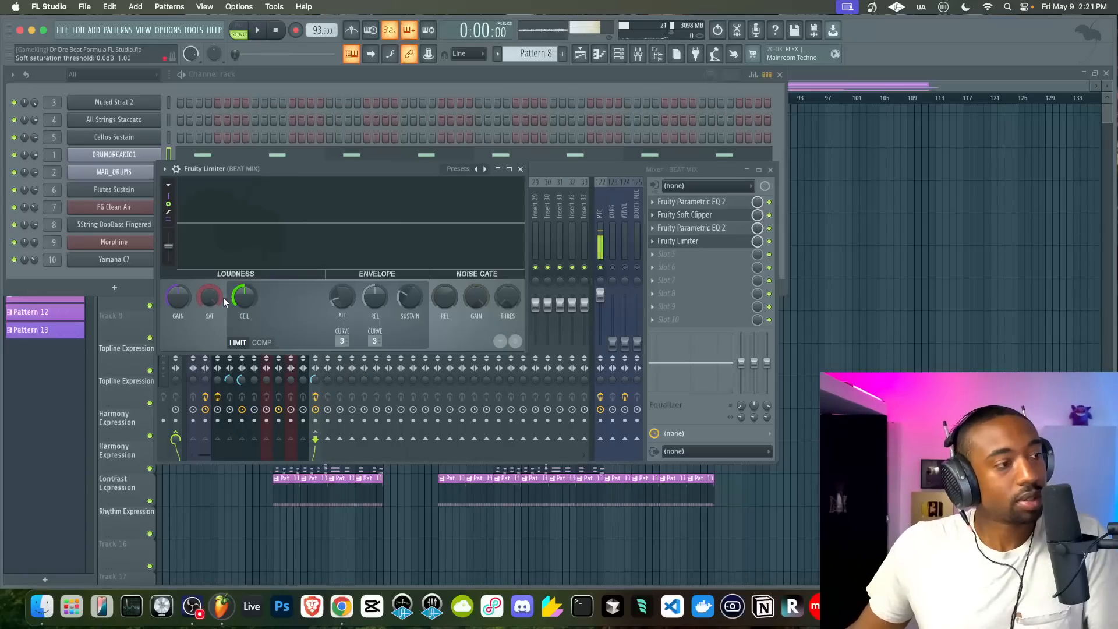
Lower the limiter's soft saturation threshold to its minimum (-Inf dB) while auditioning the song with different threshold amounts
{"action": "key", "text": "space"}
{"action": "left_click_drag", "start_coordinate": [208, 293], "coordinate": [208, 384]}
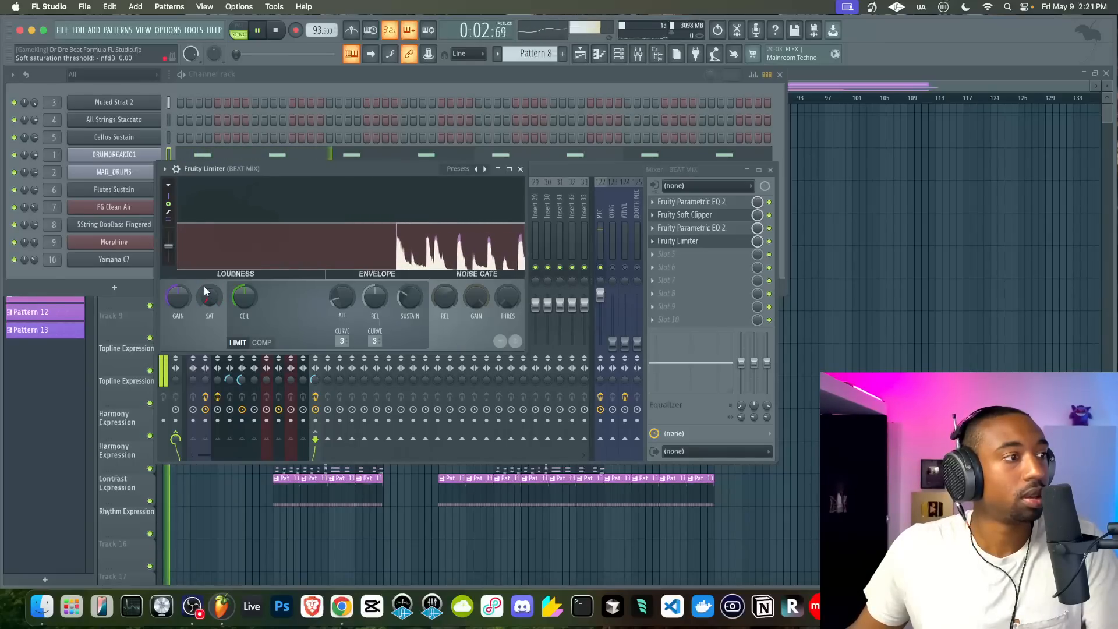
{"action": "key", "text": "space"}
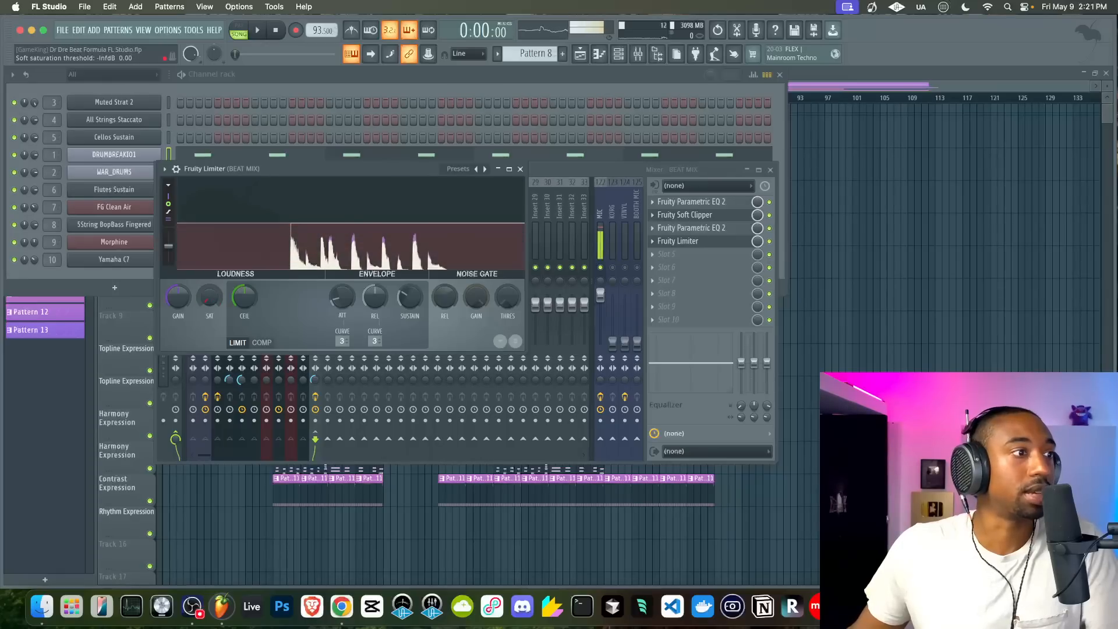
{"action": "scroll", "coordinate": [207, 290], "scroll_direction": "up", "scroll_amount": 3}
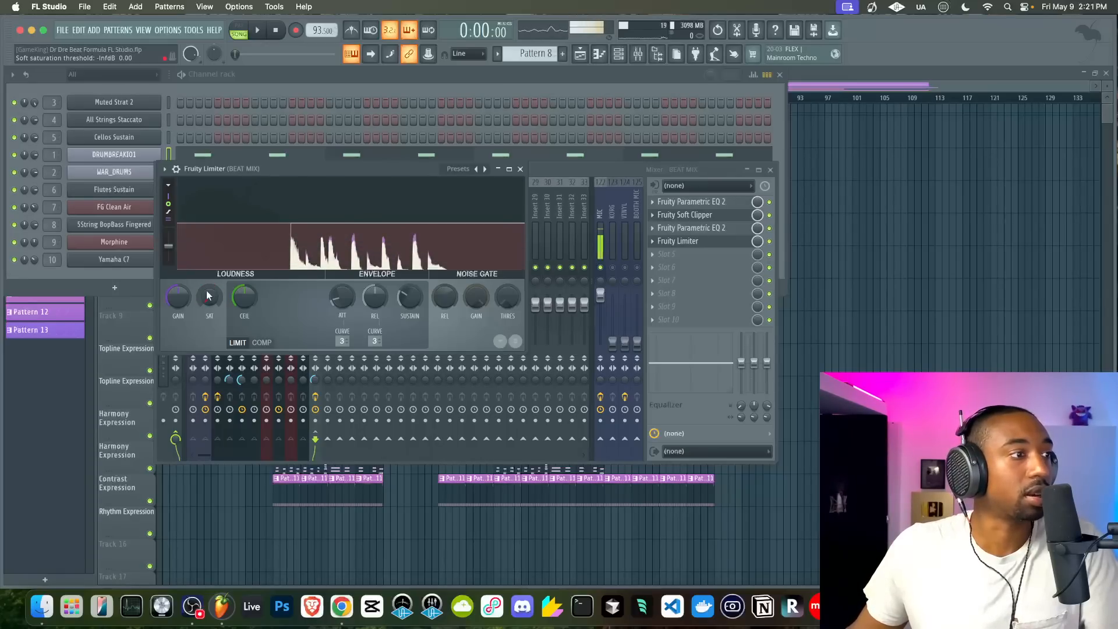
{"action": "key", "text": "space"}
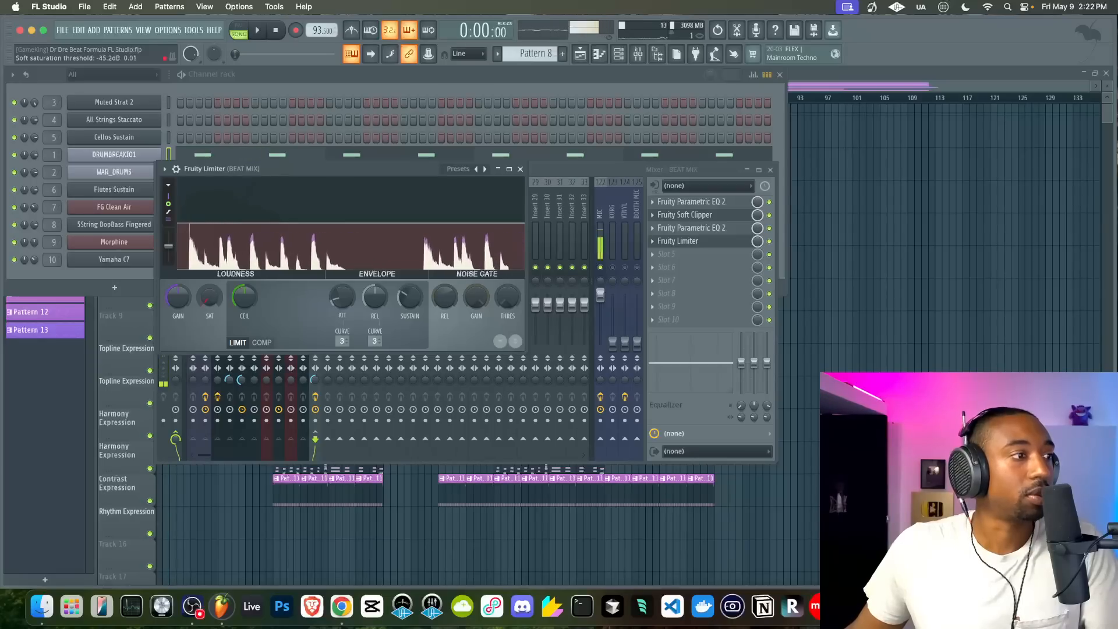
{"action": "scroll", "coordinate": [208, 294], "scroll_direction": "up", "scroll_amount": 8}
{"action": "scroll", "coordinate": [207, 294], "scroll_direction": "down", "scroll_amount": 10}
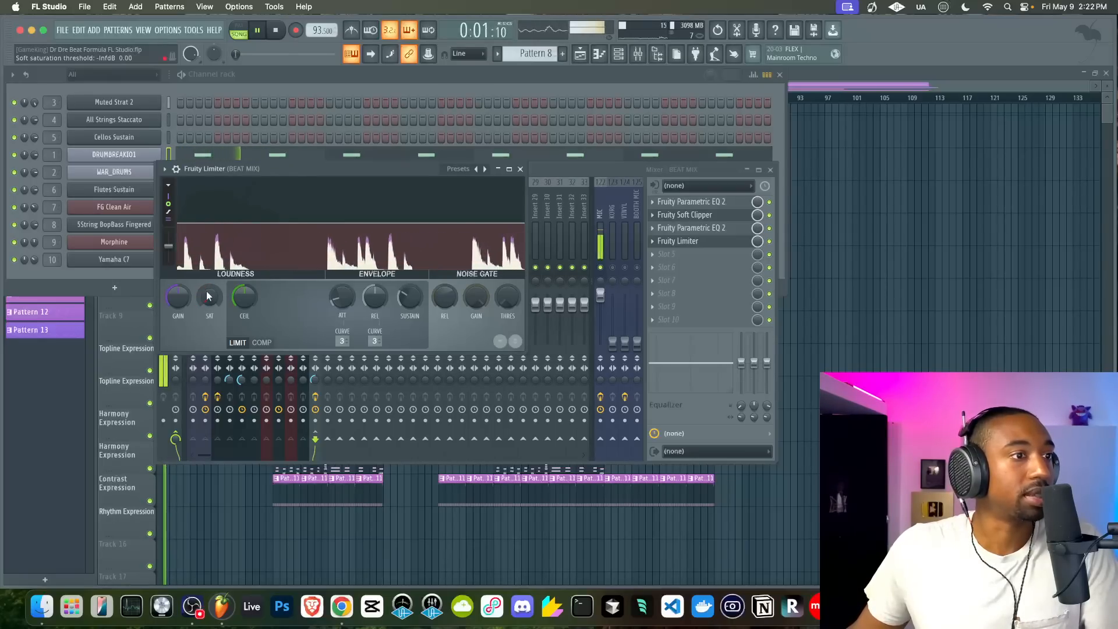
Raise the Fruity Limiter's gain to 3.8 dB and replay the song from the start to judge the loudness
{"action": "mouse_move", "coordinate": [177, 297]}
{"action": "left_mouse_down"}
{"action": "mouse_move", "coordinate": [177, 283]}
{"action": "mouse_move", "coordinate": [180, 298]}
{"action": "left_mouse_up"}
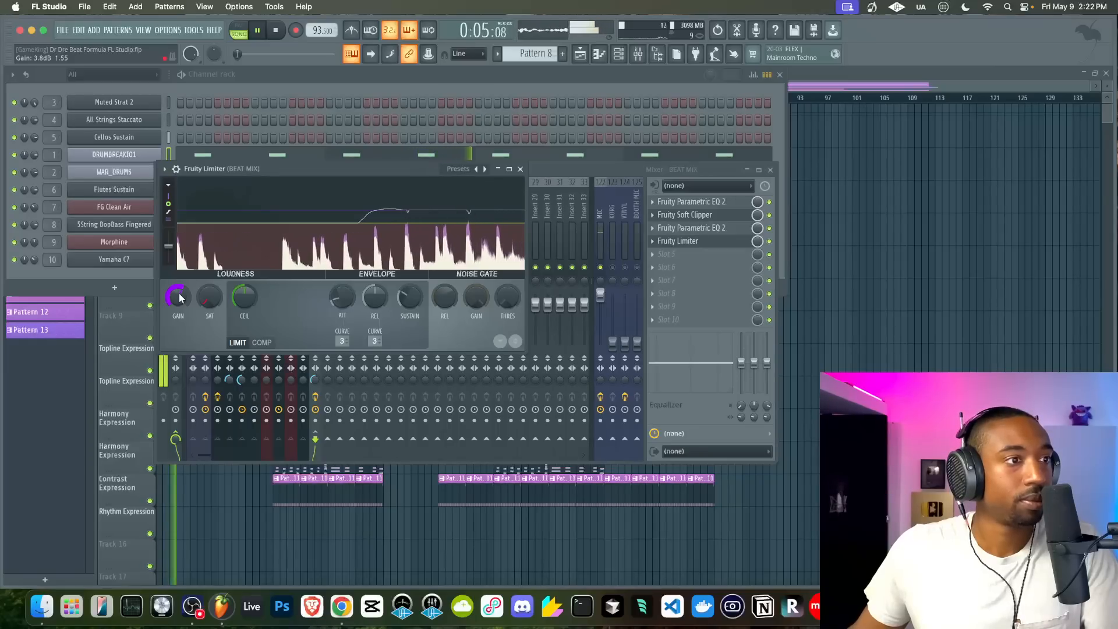
{"action": "key", "text": "space"}
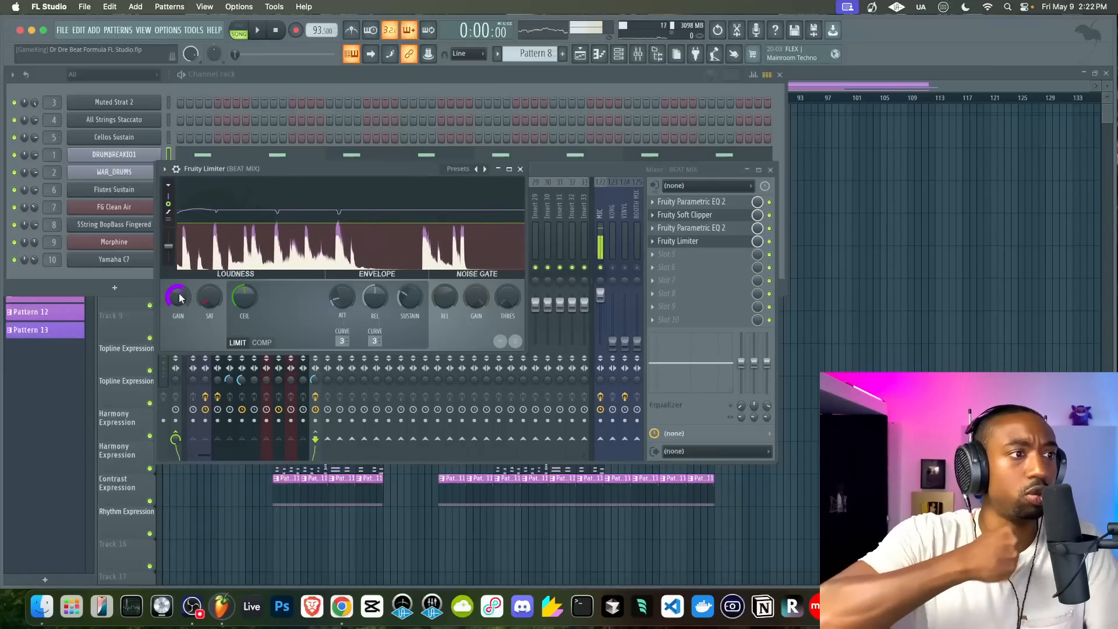
{"action": "key", "text": "space"}
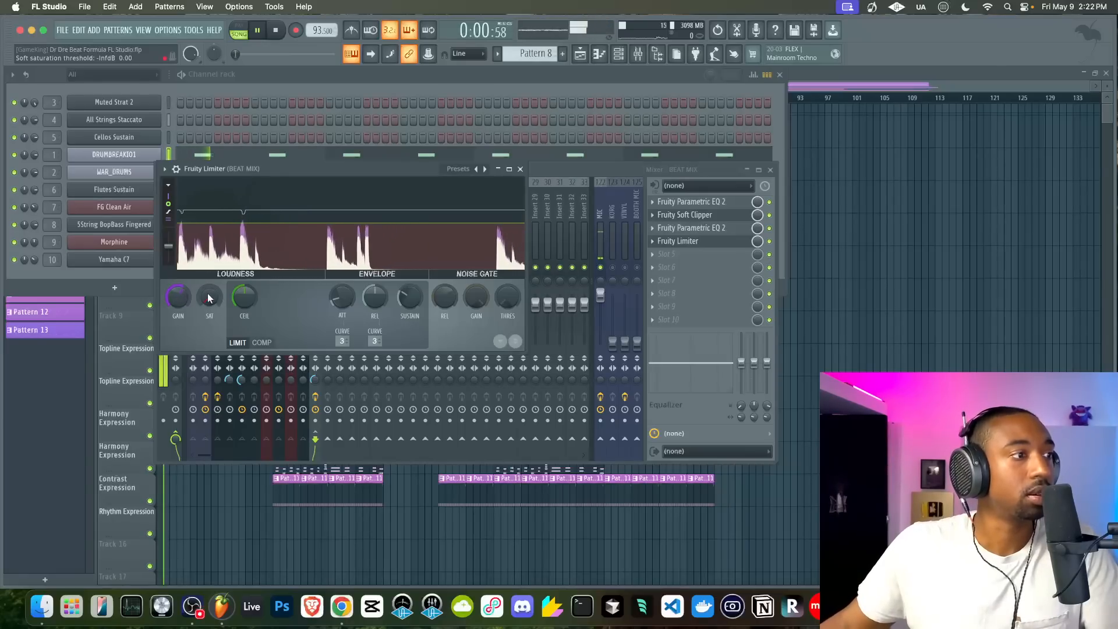
{"action": "right_click", "coordinate": [208, 298]}
{"action": "left_click", "coordinate": [208, 297]}
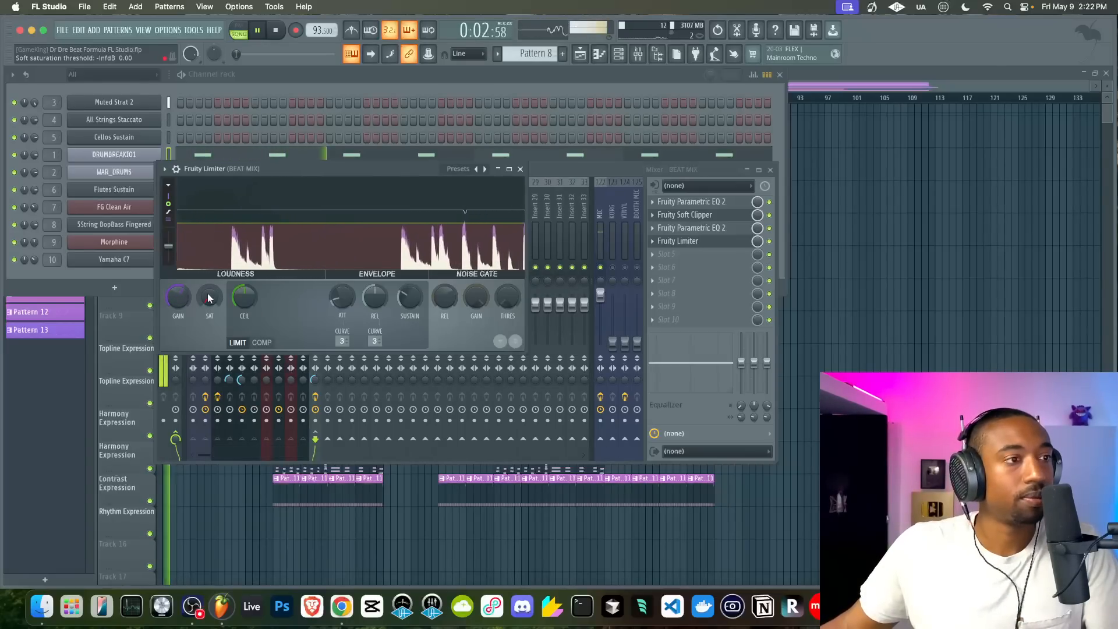
Set the Fruity Limiter's soft saturation threshold to about -9.7 dB while replaying the song to hear it
{"action": "key", "text": "space"}
{"action": "left_click_drag", "start_coordinate": [208, 298], "coordinate": [209, 288]}
{"action": "key", "text": "space"}
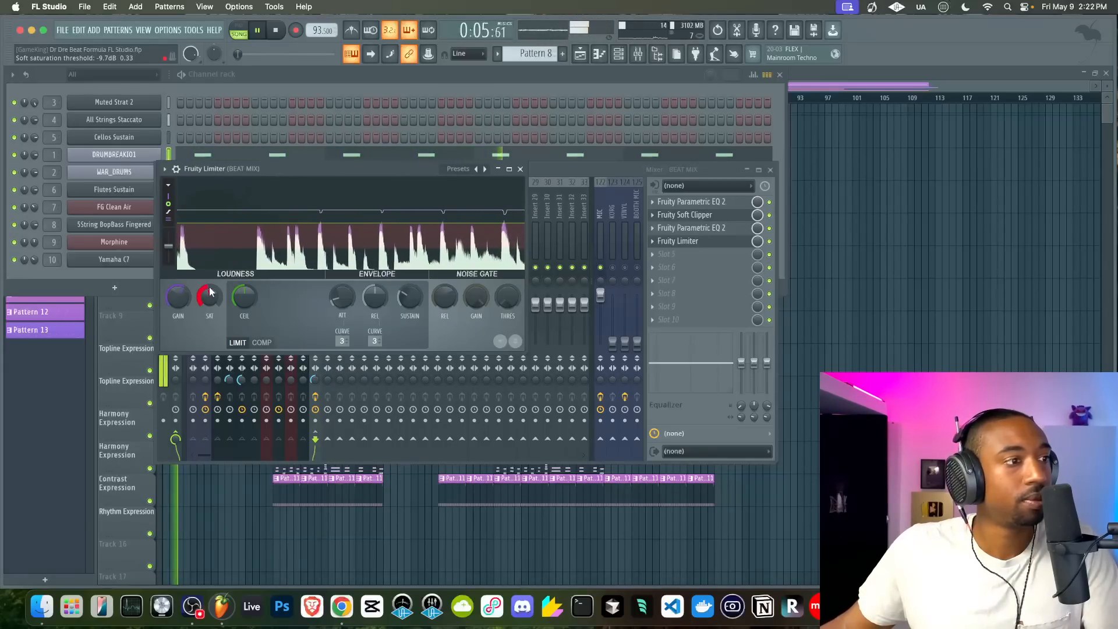
{"action": "key", "text": "space"}
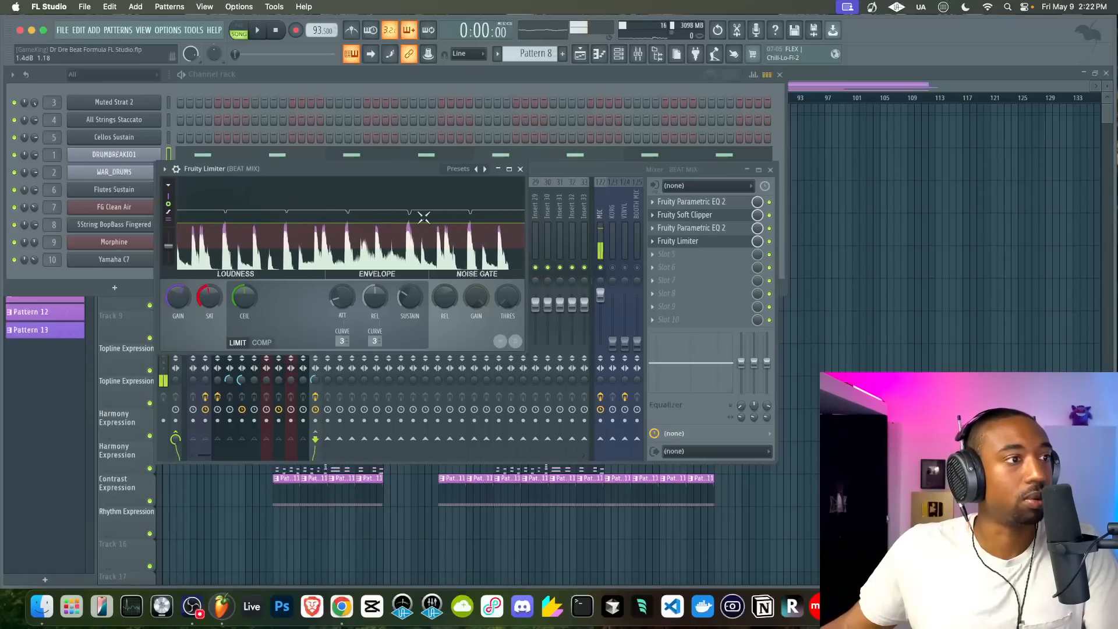
{"action": "key", "text": "space"}
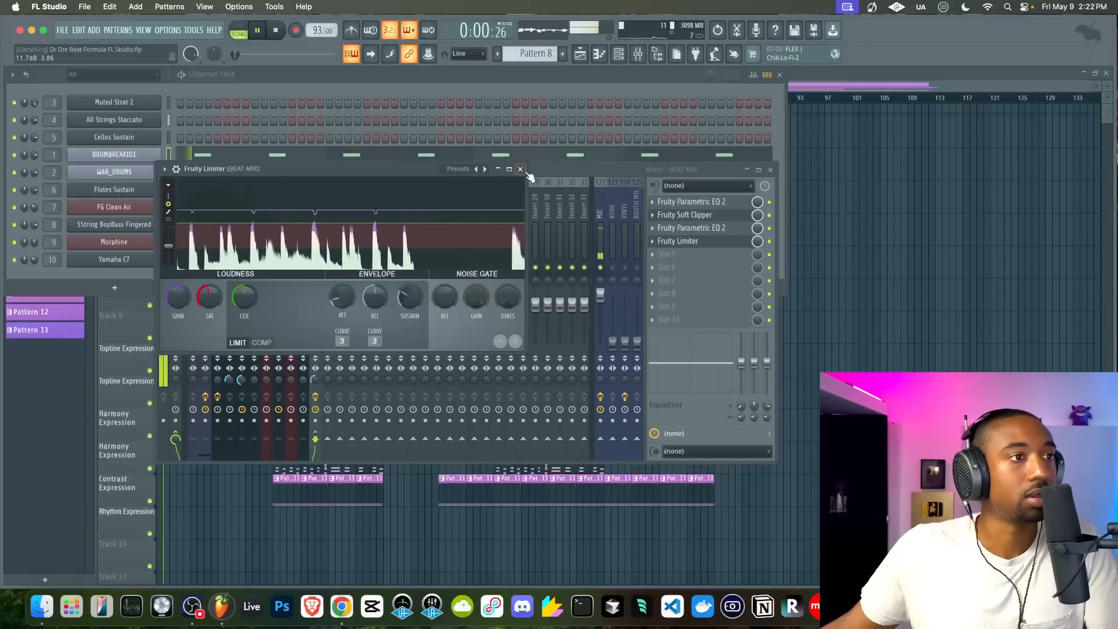
Close the Fruity Limiter window, stop playback and save the project
{"action": "left_click", "coordinate": [520, 169]}
{"action": "key", "text": "space"}
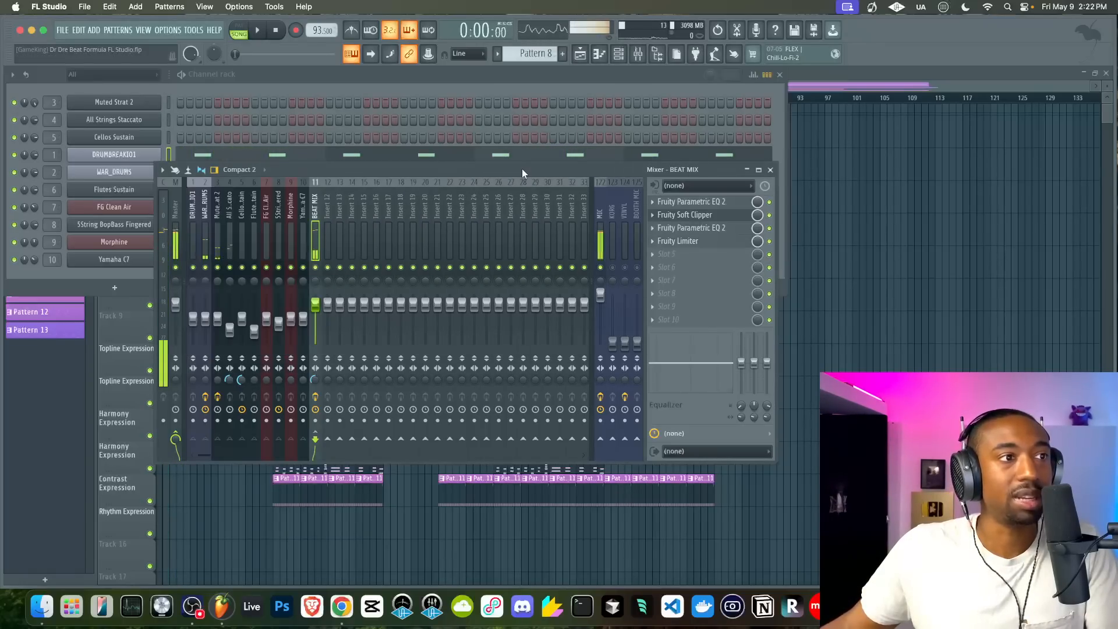
{"action": "key", "text": "super+s"}
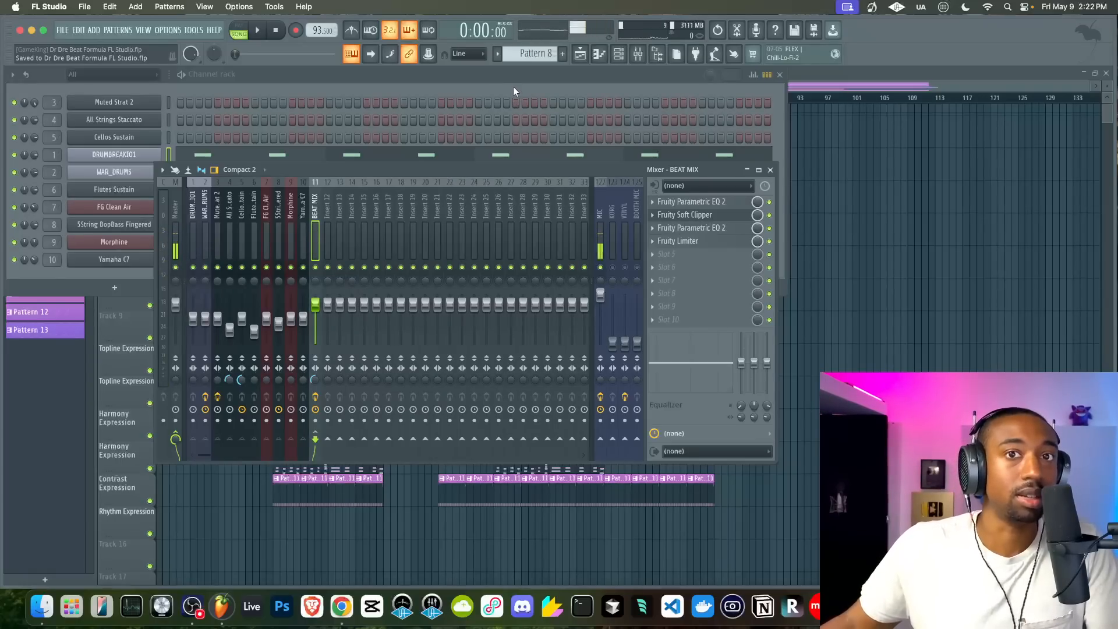
Play the song with the BEAT MIX effects chain enabled and then bypassed to compare the two
{"action": "key", "text": "space"}
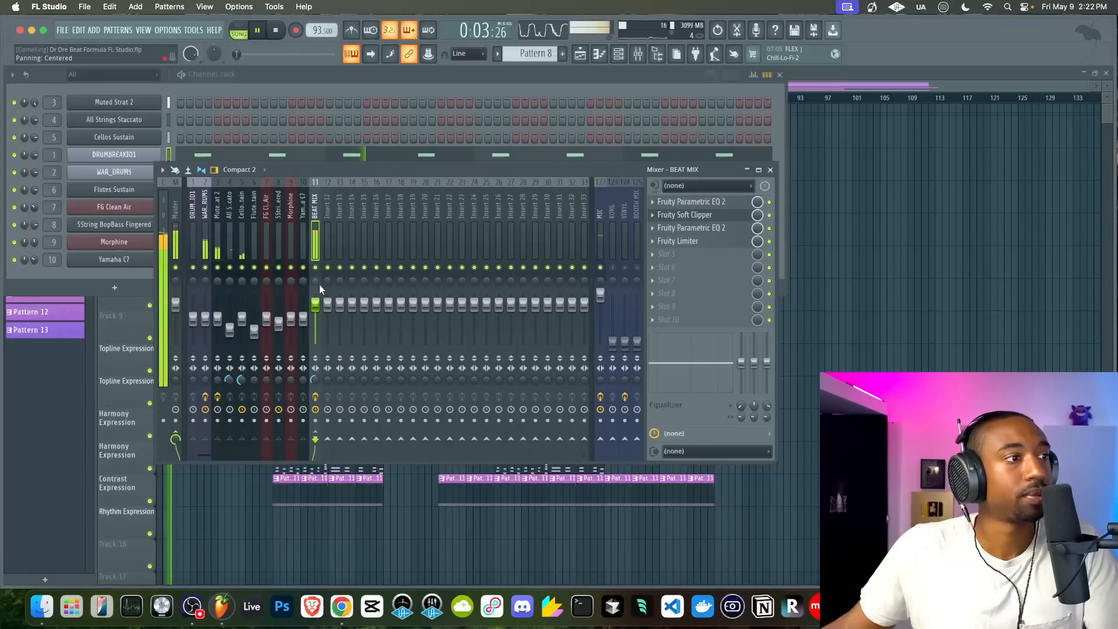
{"action": "key", "text": "space"}
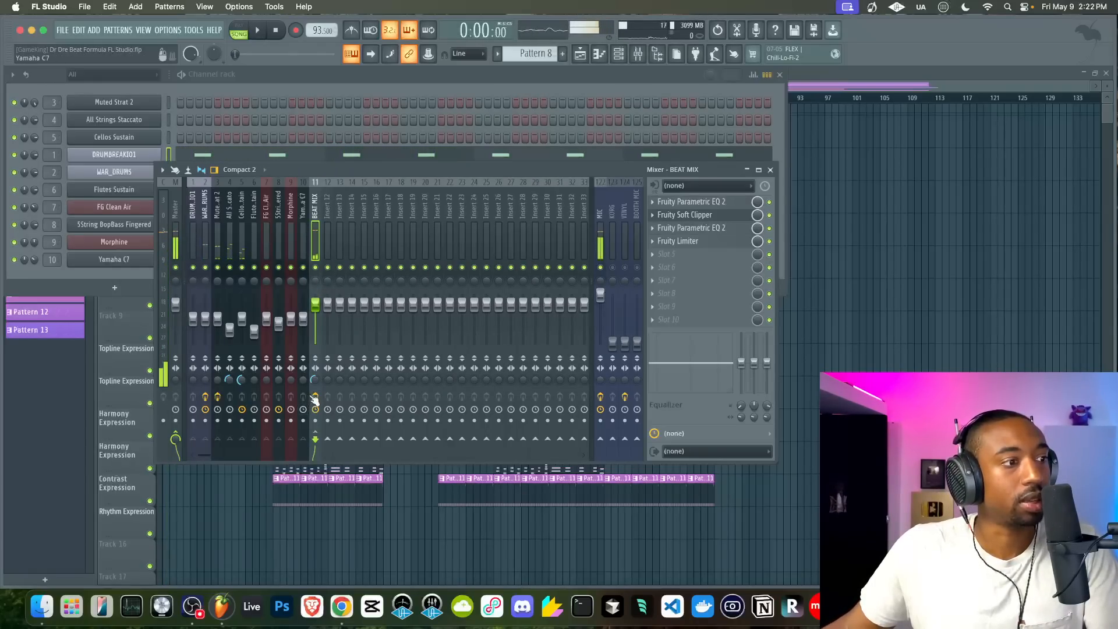
{"action": "left_click", "coordinate": [408, 71]}
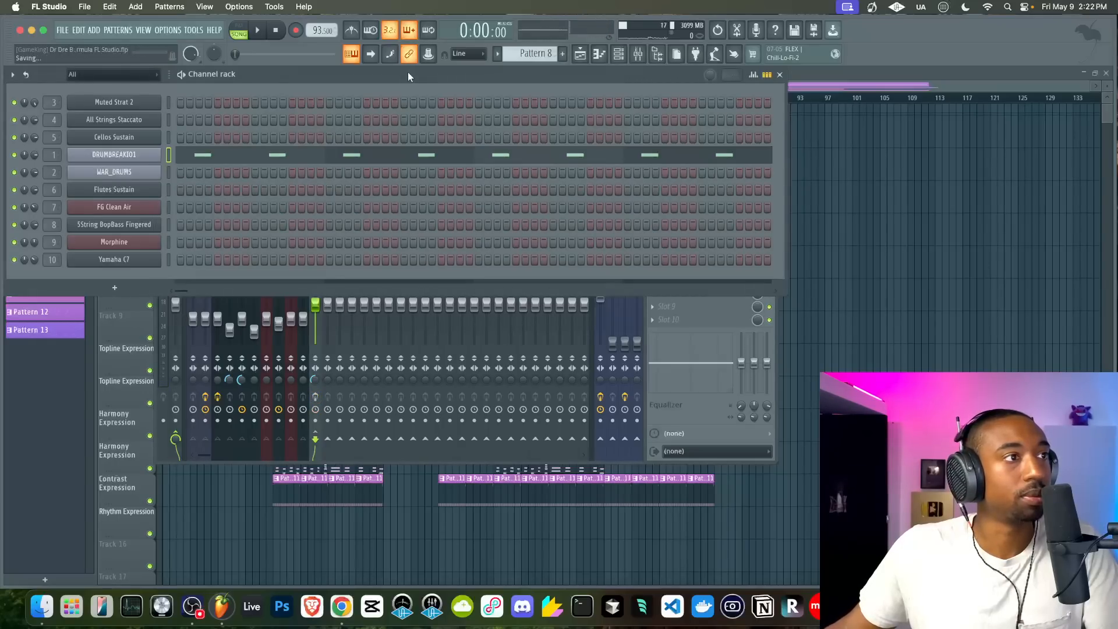
{"action": "key", "text": "space"}
{"action": "left_click", "coordinate": [695, 410]}
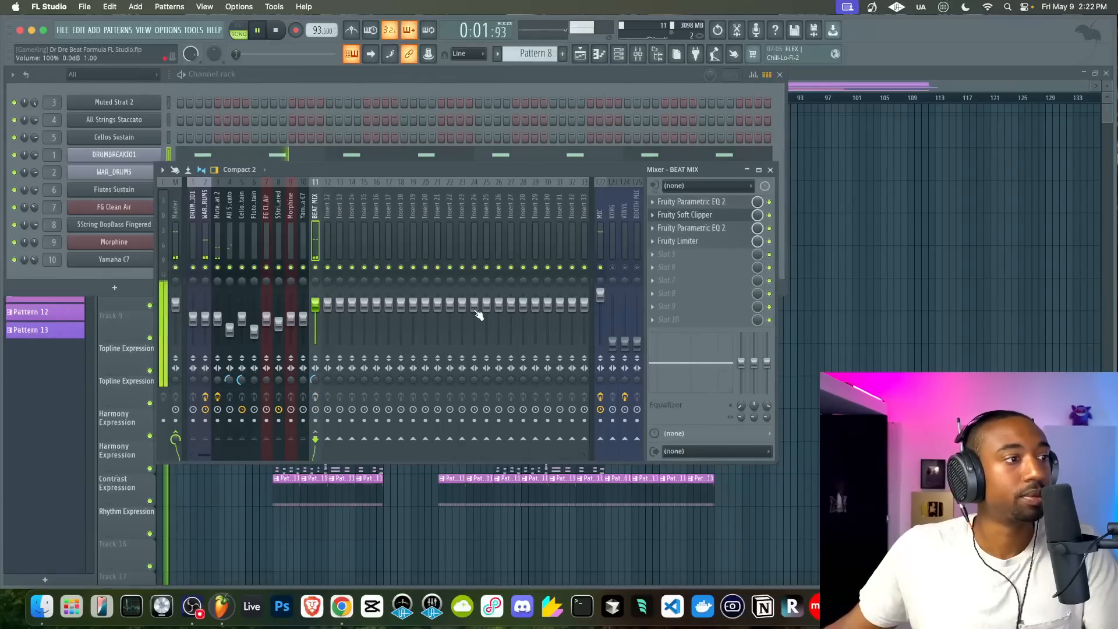
{"action": "key", "text": "space"}
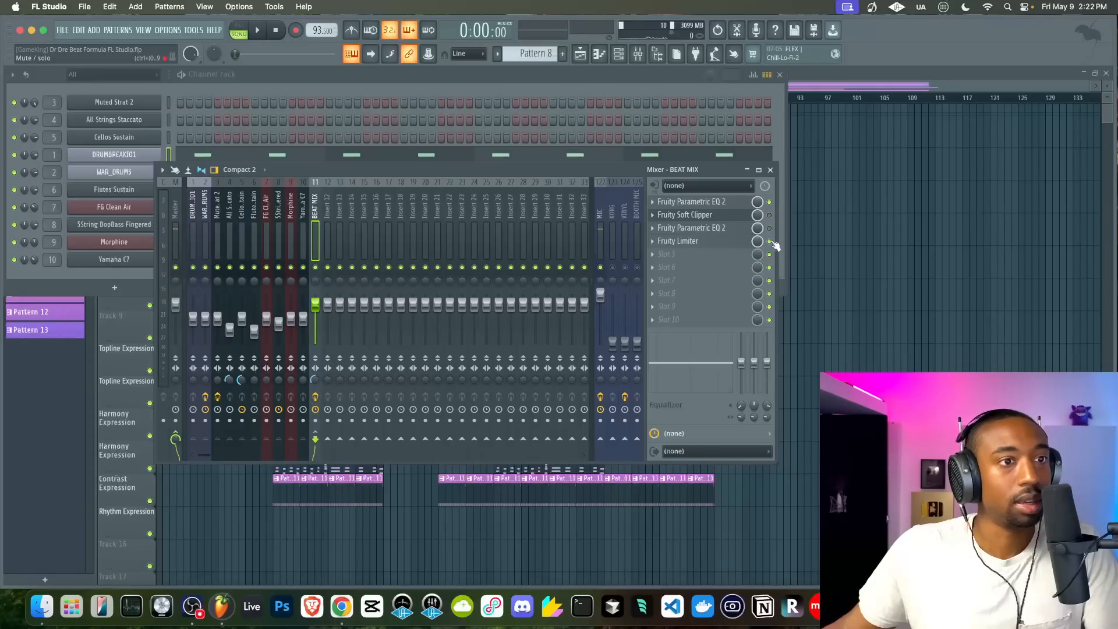
Lower the slot 1 Fruity Parametric EQ 2 main level to 9.0 dB and audition the song
{"action": "left_click", "coordinate": [728, 203]}
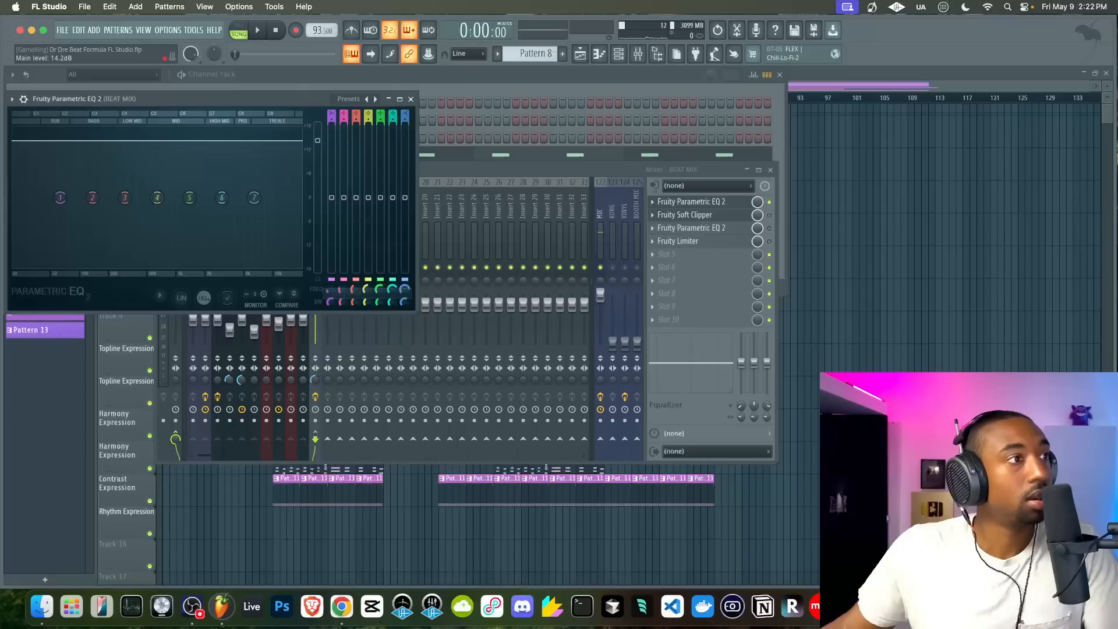
{"action": "left_click_drag", "start_coordinate": [322, 146], "coordinate": [318, 162]}
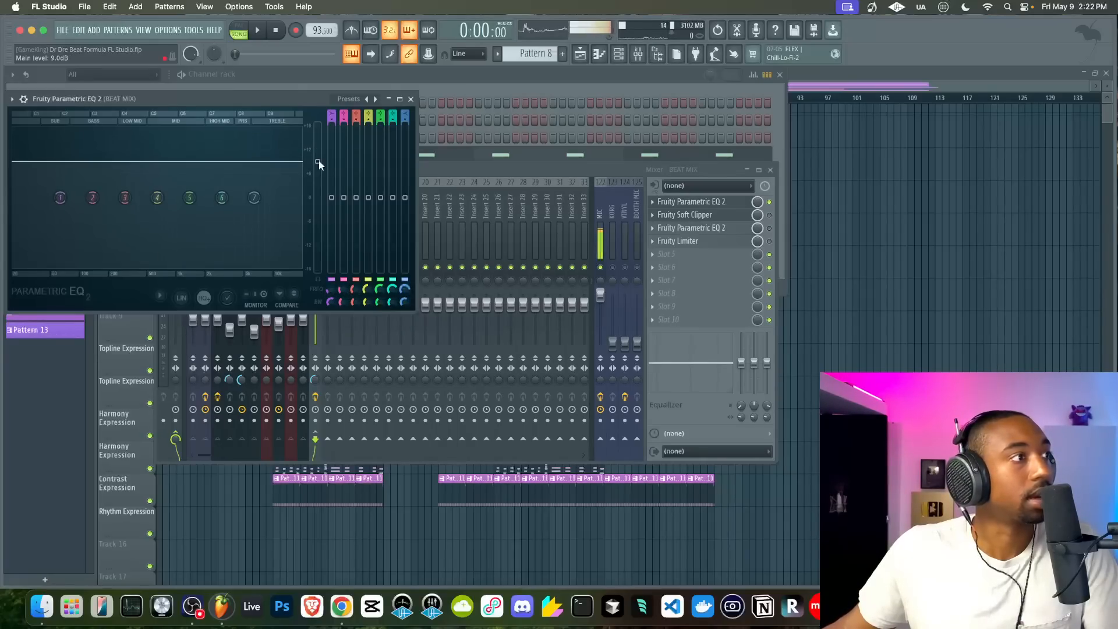
{"action": "key", "text": "space"}
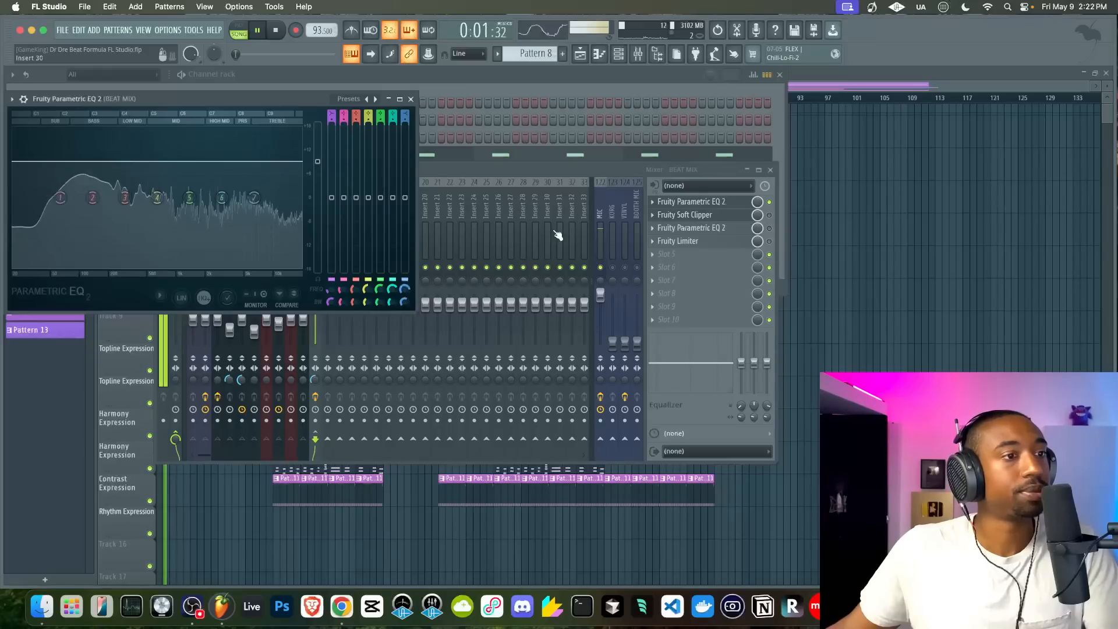
{"action": "left_click", "coordinate": [604, 270]}
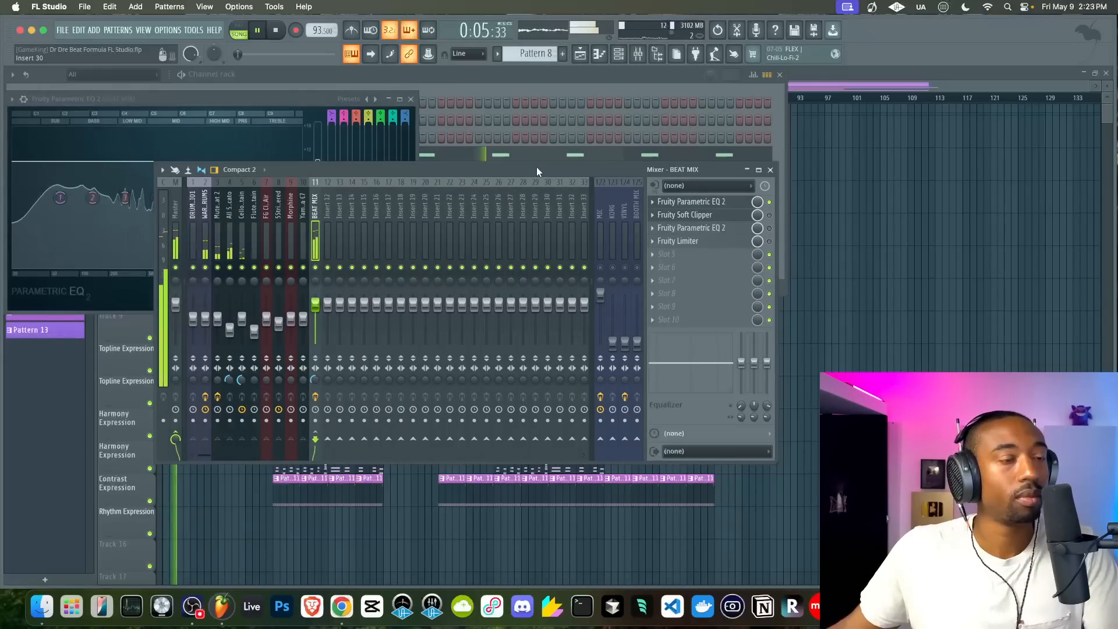
Shift the BEAT MIX effects down one slot and fill slot 1 with another Fruity Parametric EQ 2 at the same level
{"action": "left_click_drag", "start_coordinate": [691, 241], "coordinate": [682, 217]}
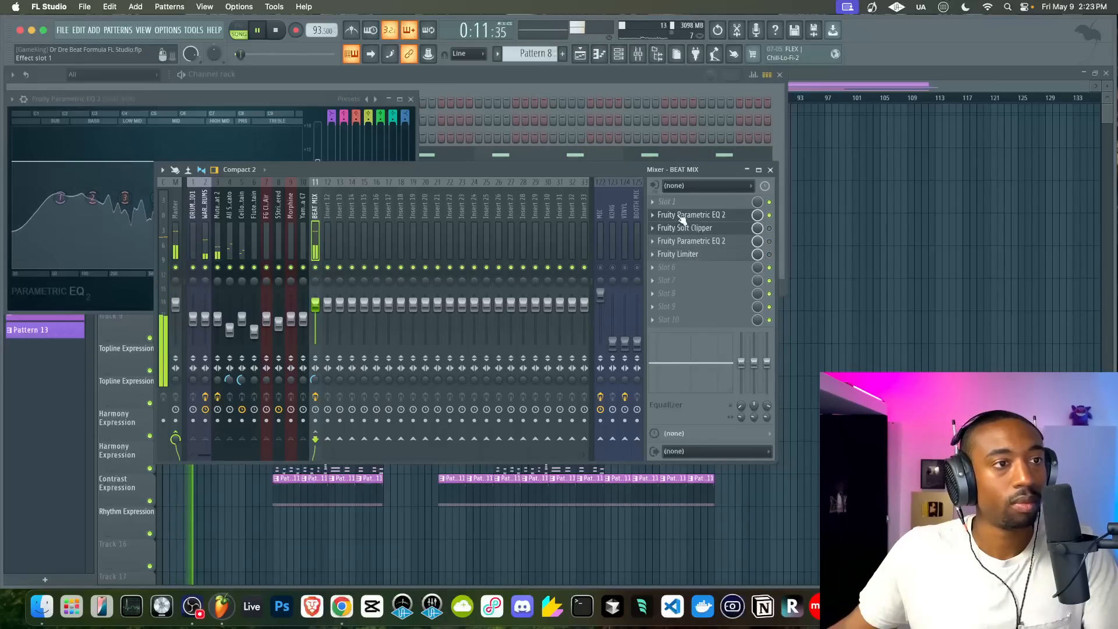
{"action": "left_click", "coordinate": [653, 215]}
{"action": "left_click_drag", "start_coordinate": [675, 271], "coordinate": [658, 212]}
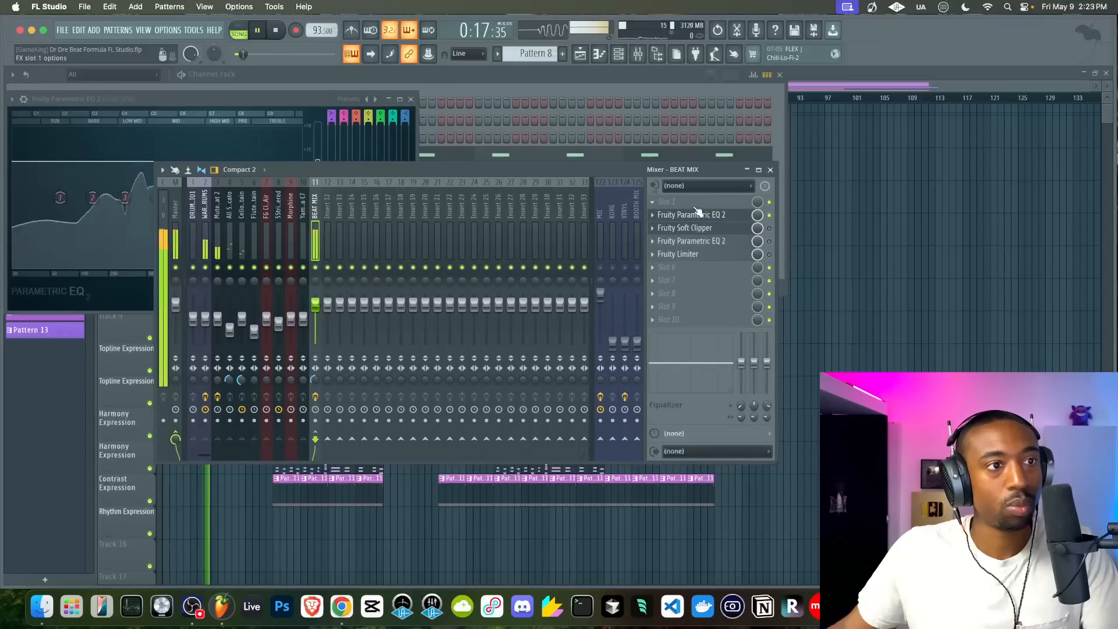
{"action": "key", "text": "space"}
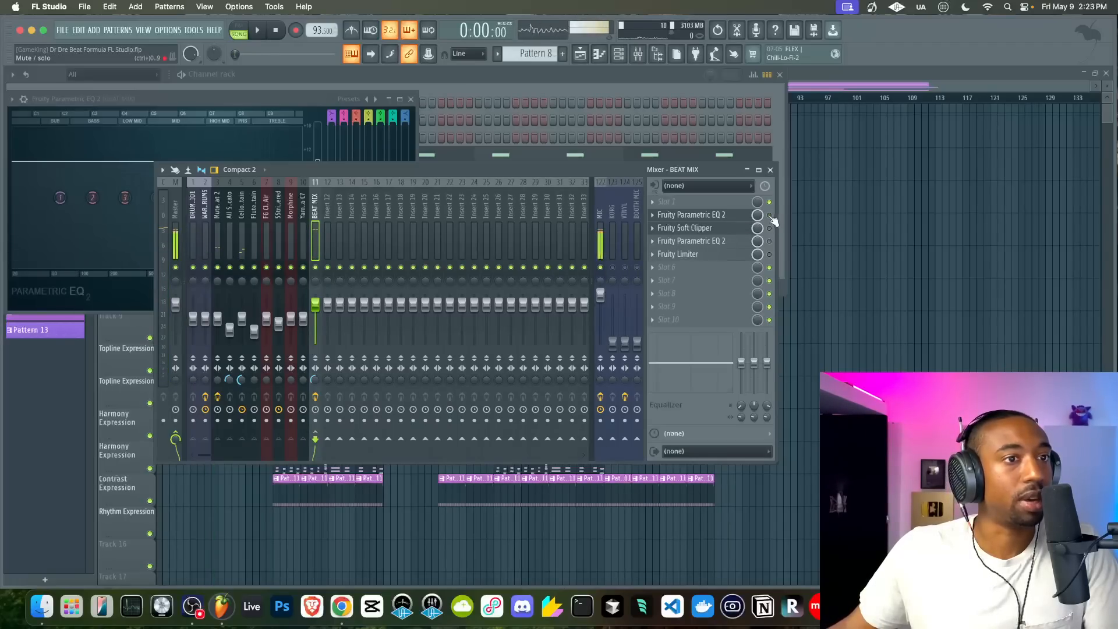
{"action": "left_click", "coordinate": [656, 217]}
{"action": "left_click_drag", "start_coordinate": [664, 274], "coordinate": [669, 202]}
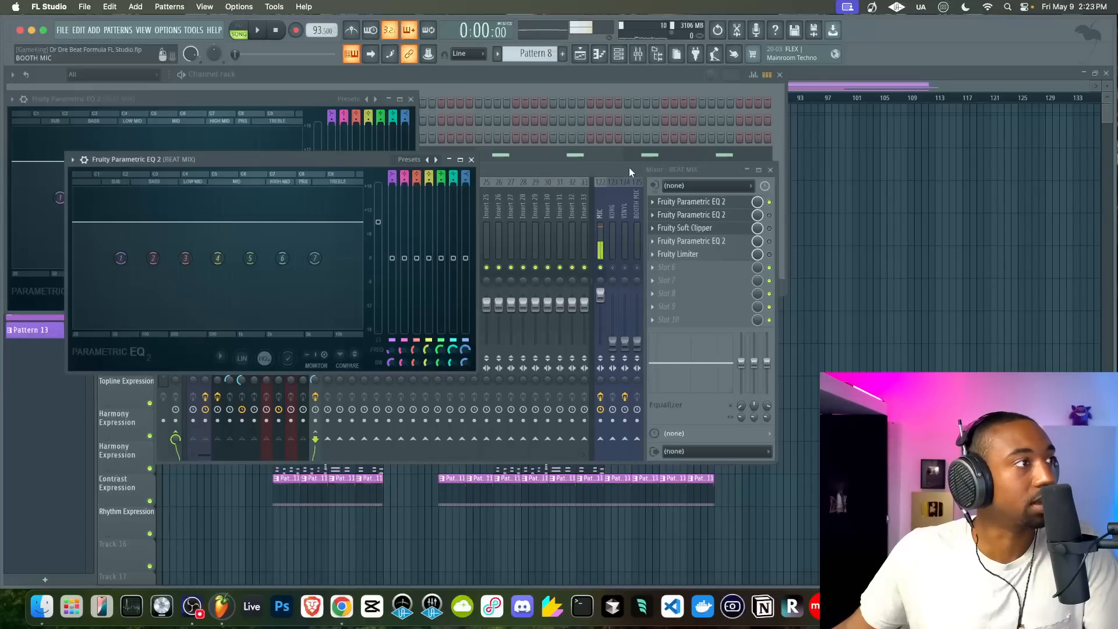
Paste the copied 90% value onto the slot 2 EQ's main level and close its window
{"action": "left_click", "coordinate": [721, 217]}
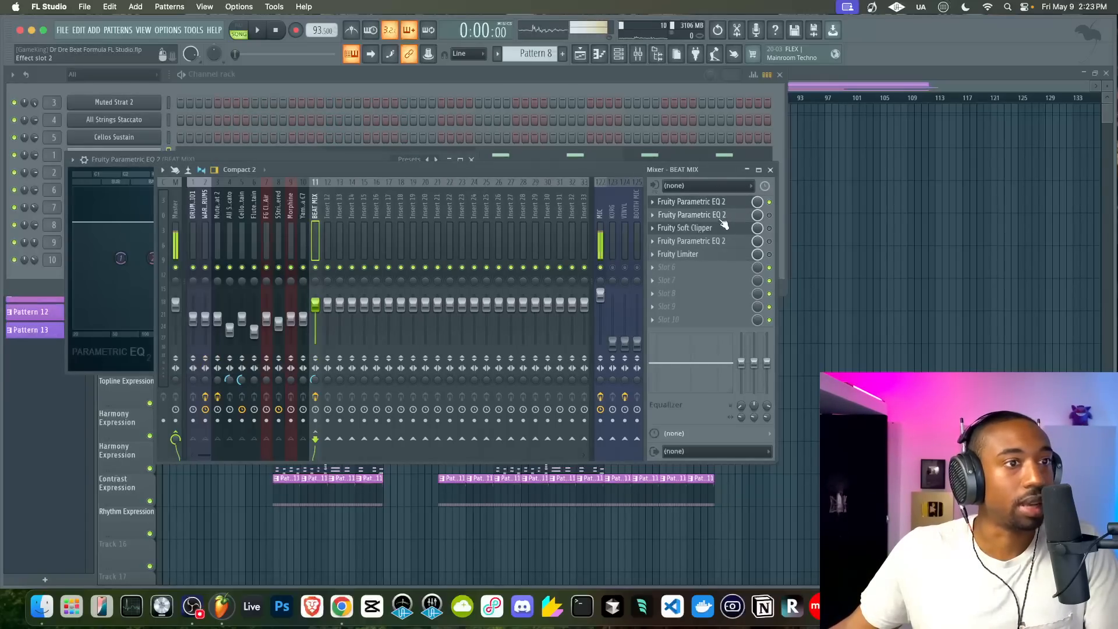
{"action": "left_click", "coordinate": [721, 217]}
{"action": "right_click", "coordinate": [318, 162]}
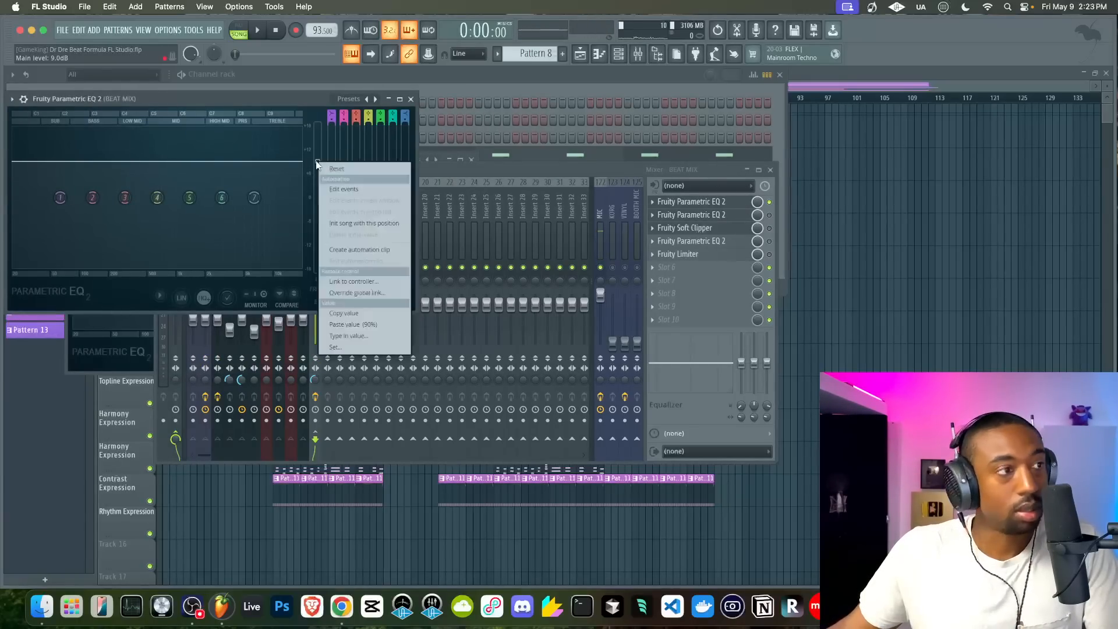
{"action": "left_click", "coordinate": [350, 325]}
{"action": "left_click", "coordinate": [411, 99]}
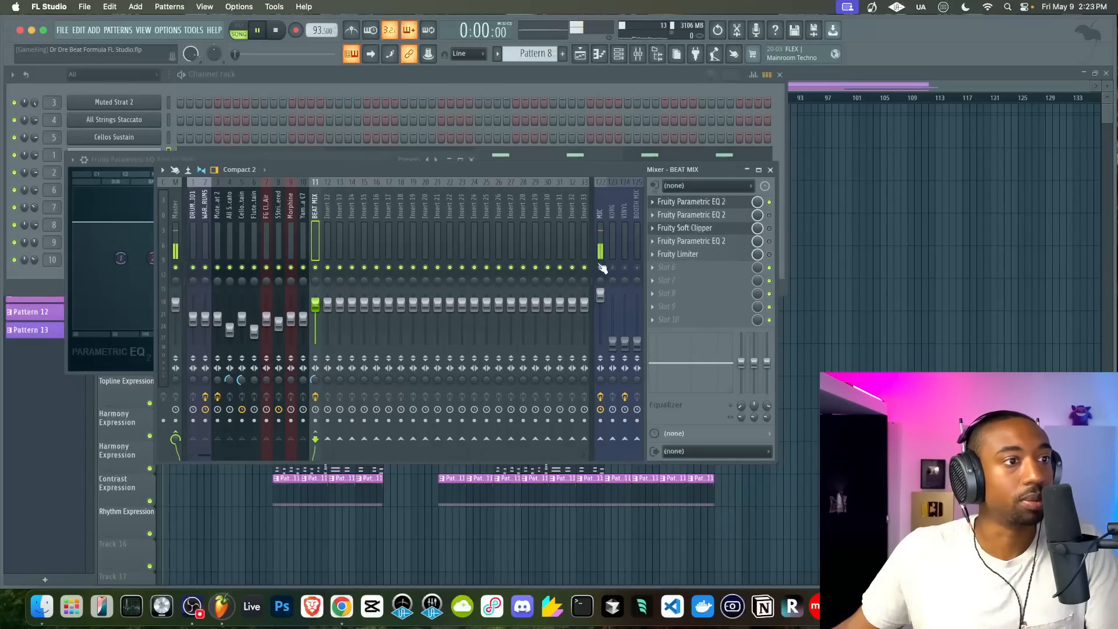
View the slot 1 EQ, close its window and listen to the song before stopping playback
{"action": "left_click", "coordinate": [691, 201]}
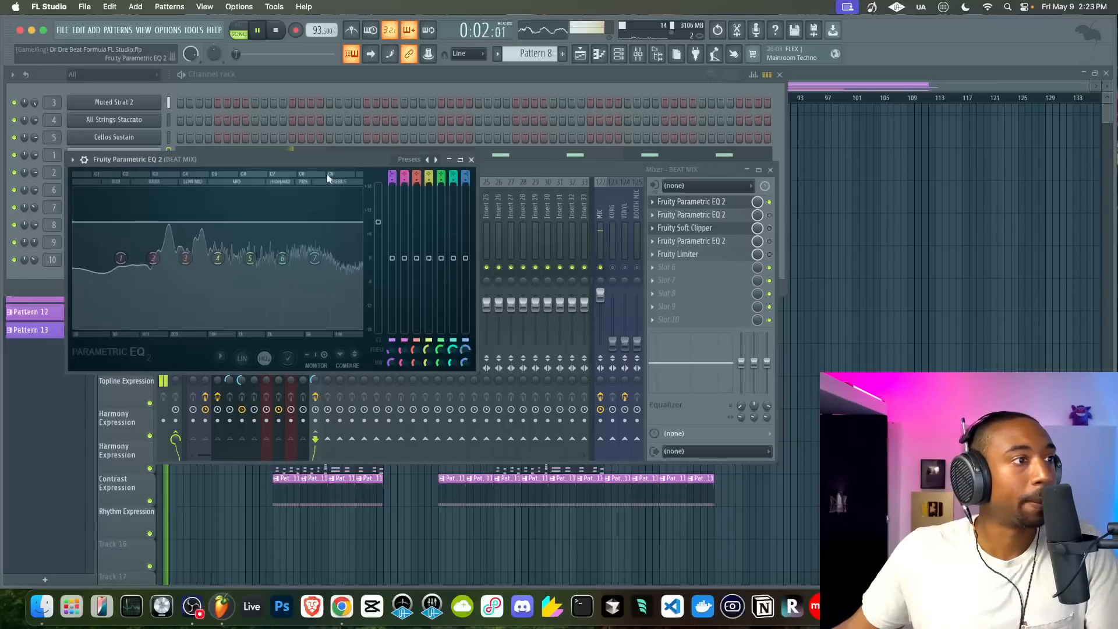
{"action": "left_click", "coordinate": [471, 160]}
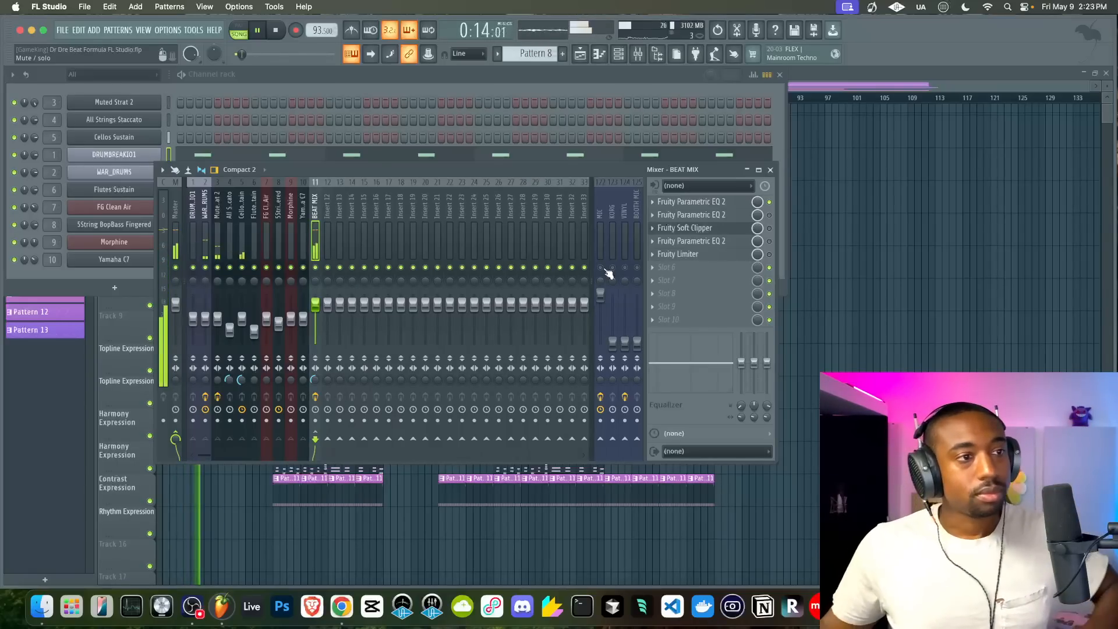
{"action": "key", "text": "space"}
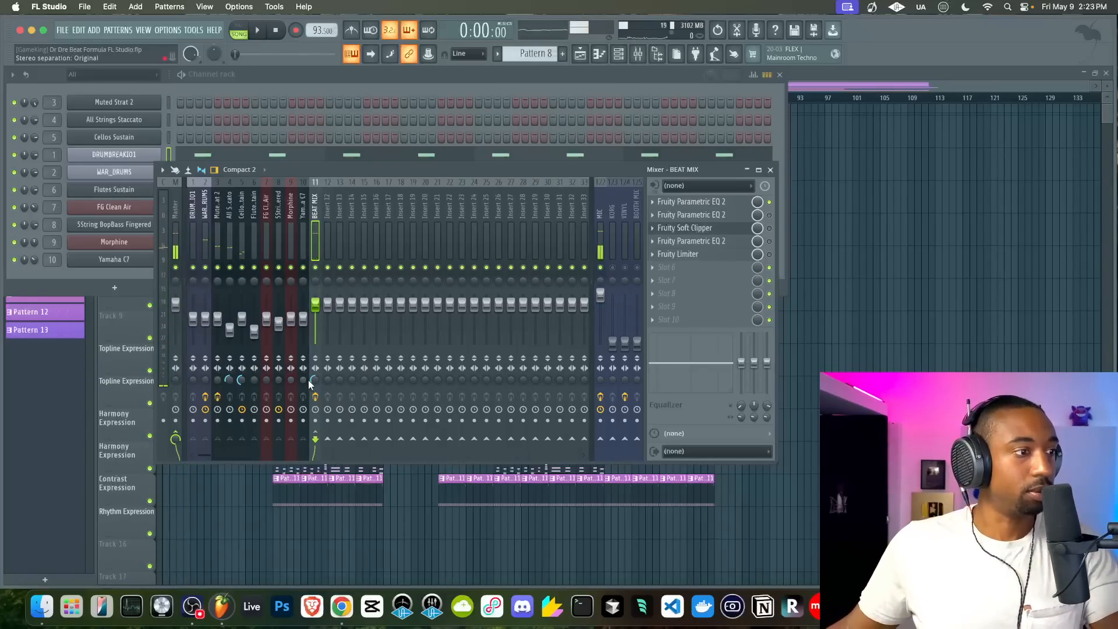
Copy the BEAT MIX stereo separation value and reset the separation to original for comparison
{"action": "right_click", "coordinate": [315, 380]}
{"action": "key", "text": "c"}
{"action": "right_click", "coordinate": [315, 380]}
{"action": "key", "text": "r"}
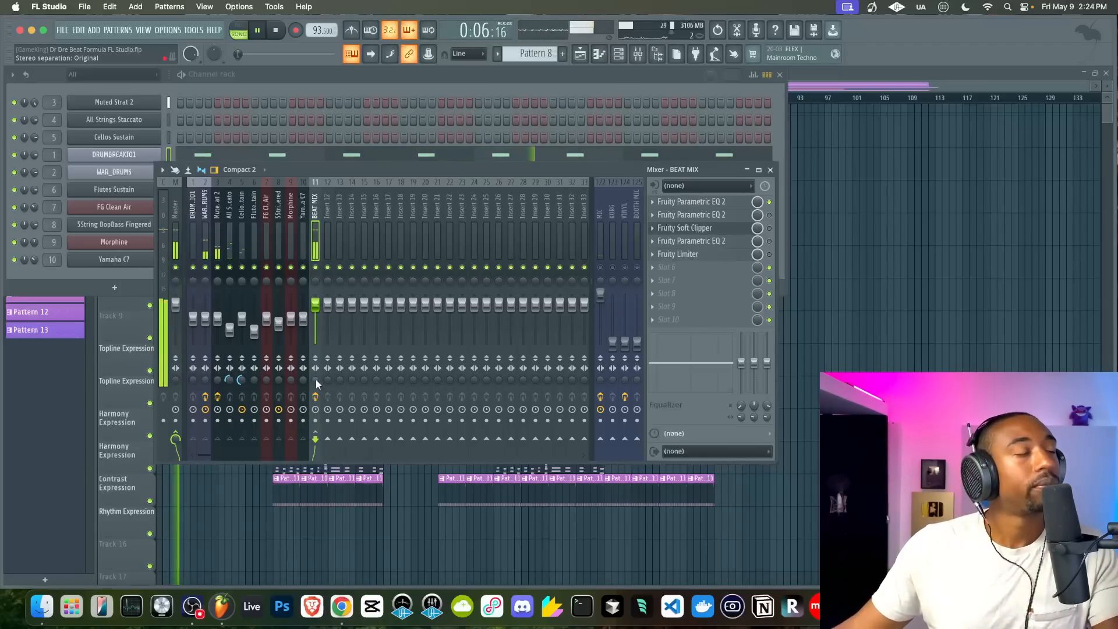
Hide the channel rack, narrow the mixer and move it aside over the playlist while auditioning the arrangement
{"action": "left_click", "coordinate": [620, 54]}
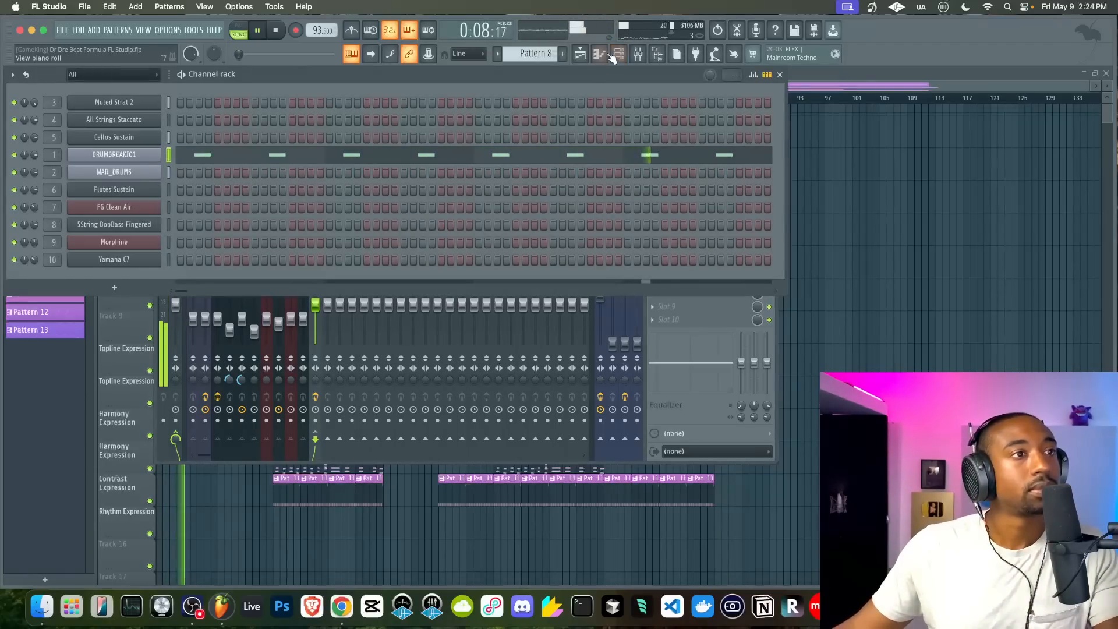
{"action": "left_click", "coordinate": [619, 54]}
{"action": "left_click_drag", "start_coordinate": [488, 173], "coordinate": [728, 203]}
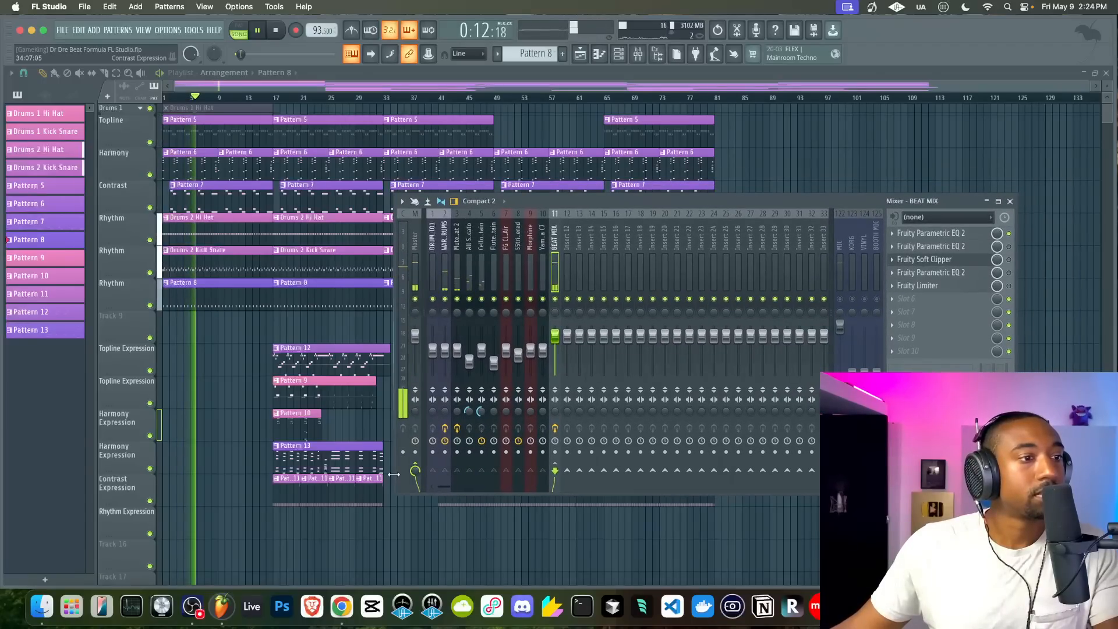
{"action": "left_click_drag", "start_coordinate": [393, 476], "coordinate": [606, 475]}
{"action": "left_click", "coordinate": [556, 251]}
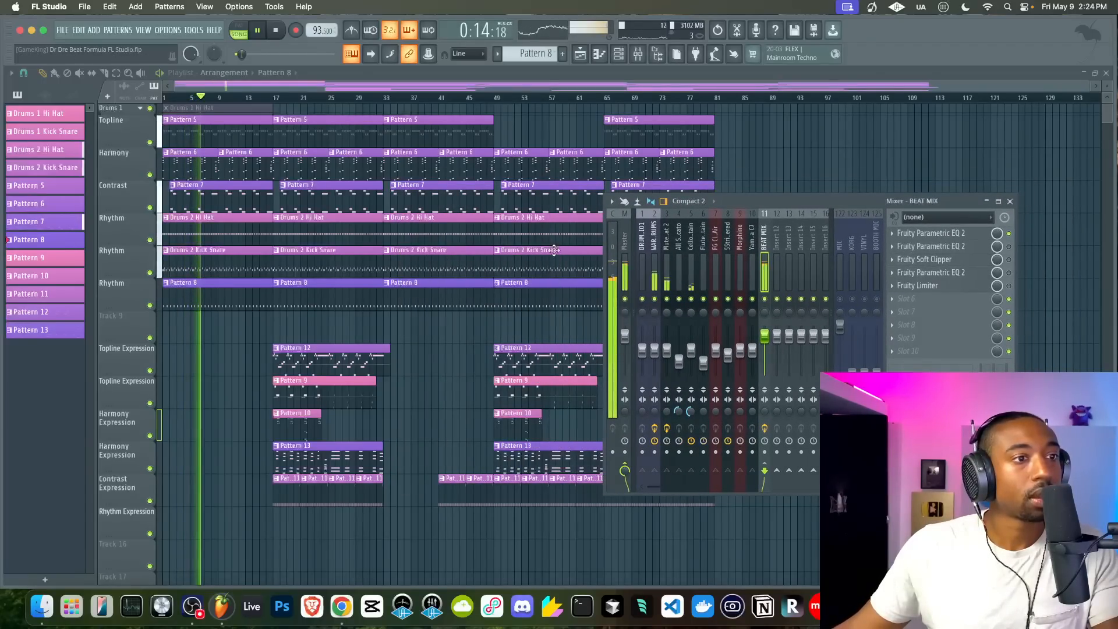
{"action": "left_click_drag", "start_coordinate": [786, 198], "coordinate": [810, 183]}
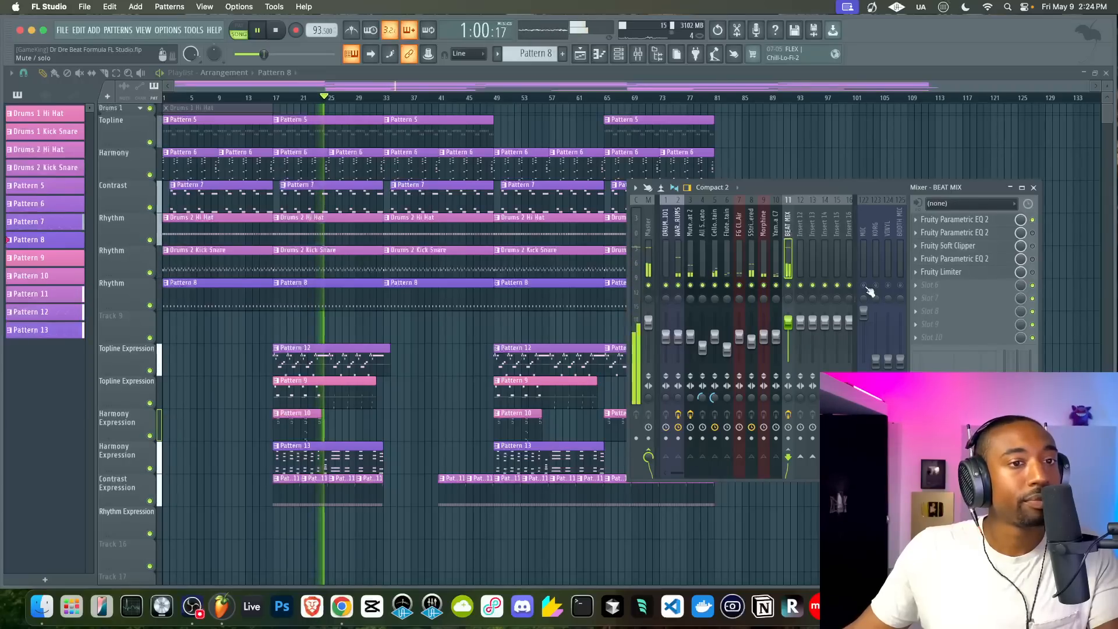
{"action": "key", "text": "space"}
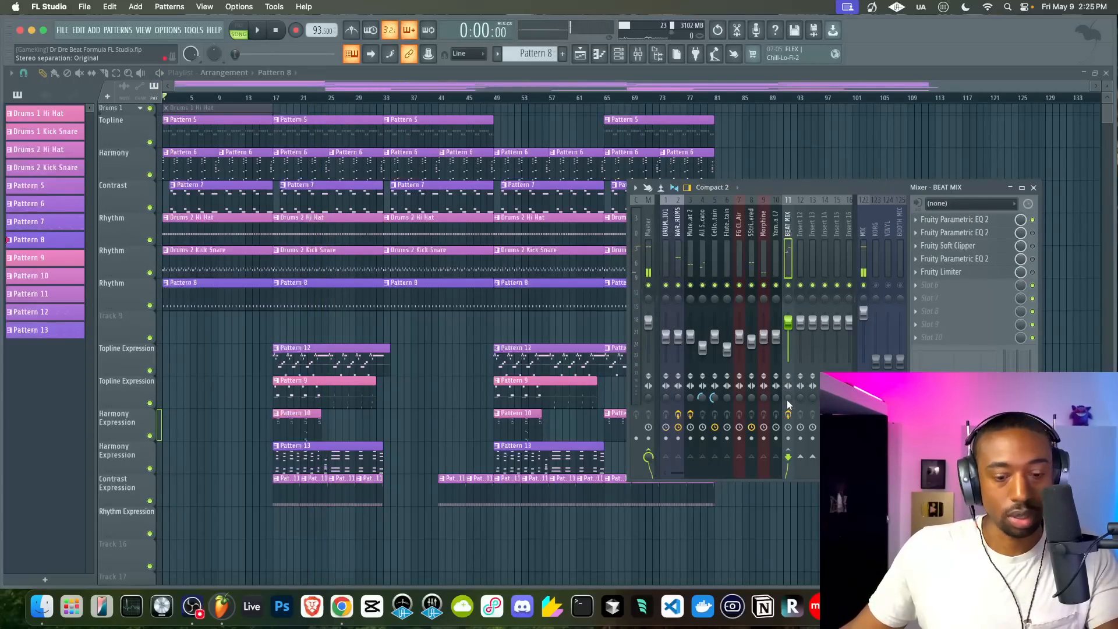
Widen the BEAT MIX stereo separation again, re-enable the bypassed effects through the Fruity Limiter and play the song
{"action": "left_click_drag", "start_coordinate": [787, 399], "coordinate": [788, 539]}
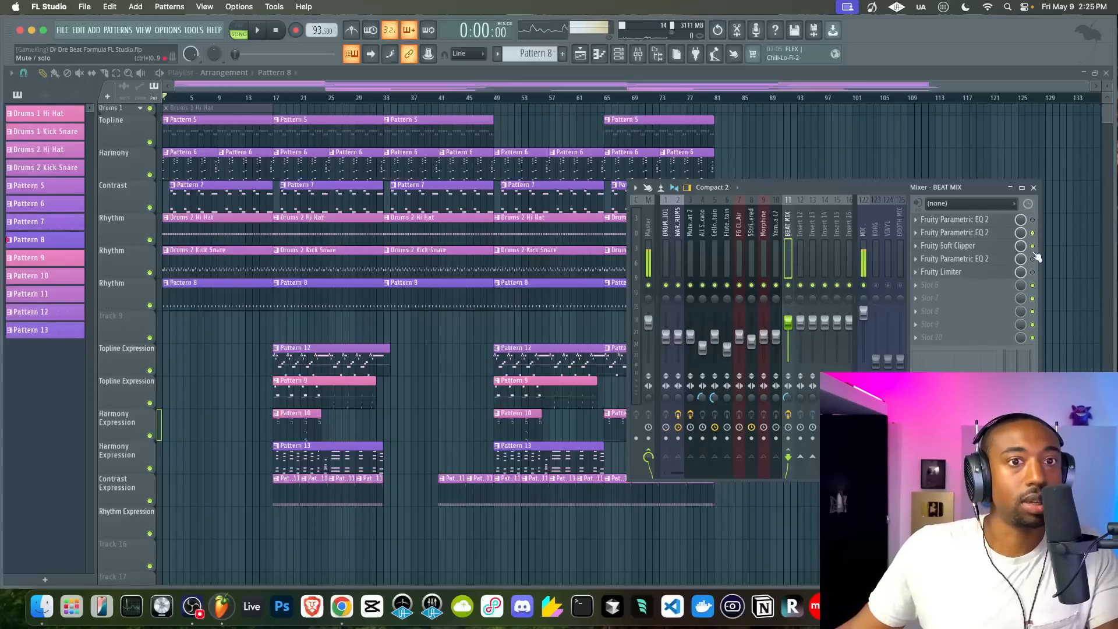
{"action": "left_click", "coordinate": [1033, 272]}
{"action": "key", "text": "space"}
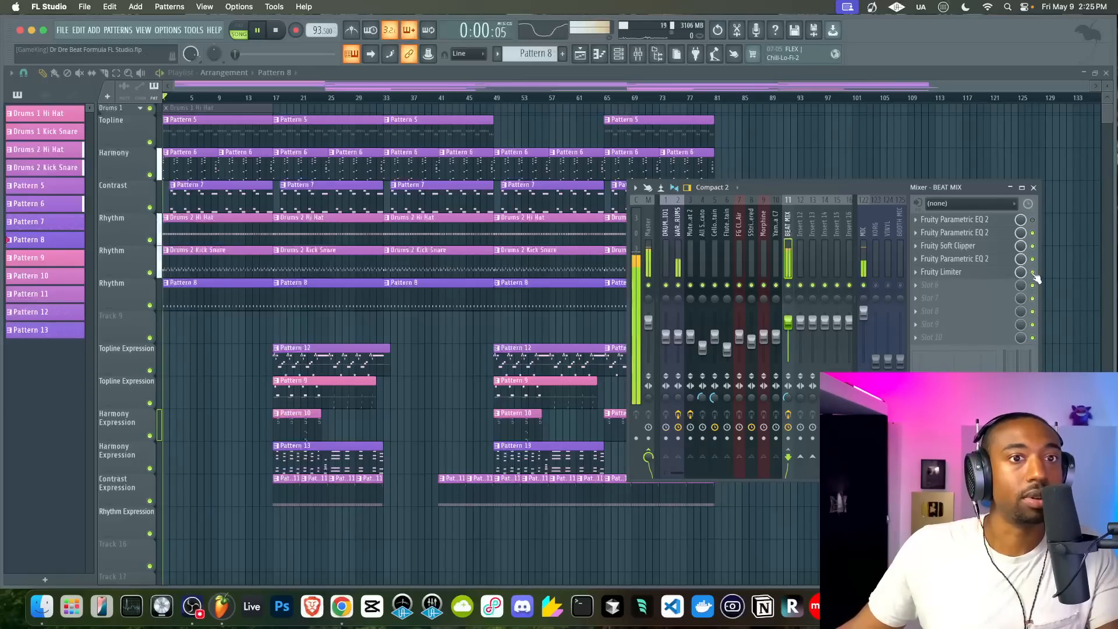
Remove the Fruity Parametric EQ 2 from slot 1 of BEAT MIX, then hide the mixer and show it again
{"action": "left_click", "coordinate": [917, 220]}
{"action": "left_click", "coordinate": [927, 245]}
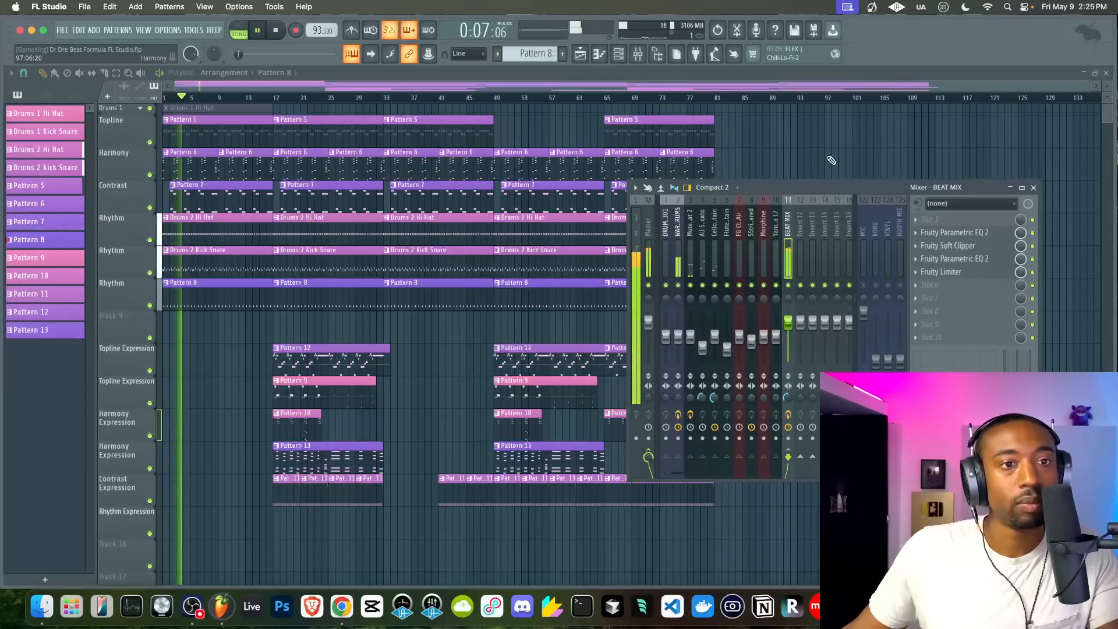
{"action": "key", "text": "F9"}
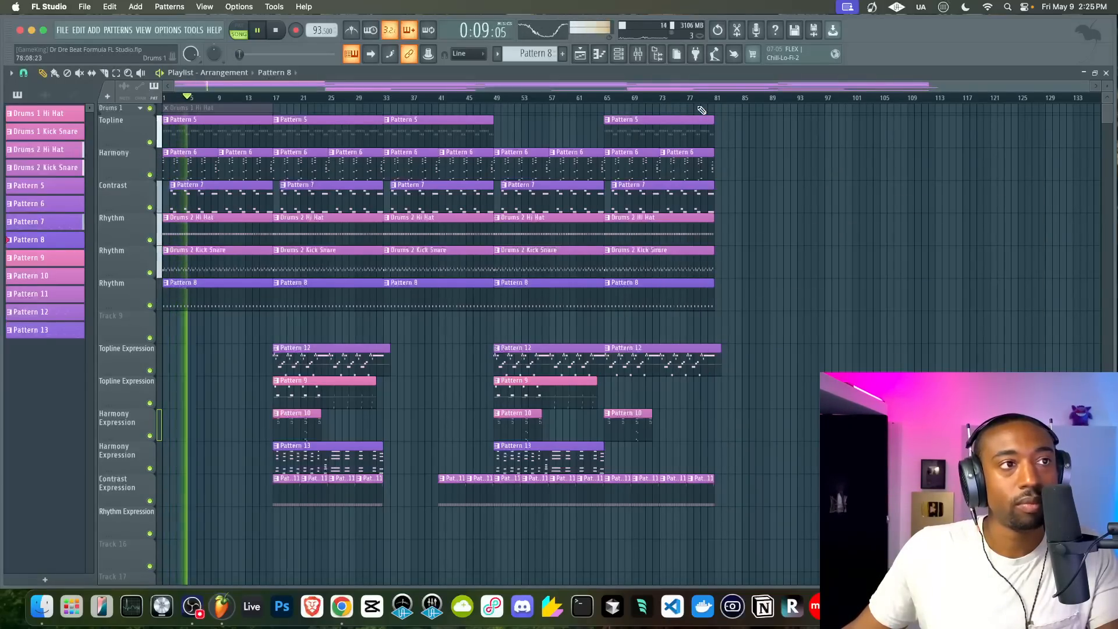
{"action": "left_click", "coordinate": [639, 55]}
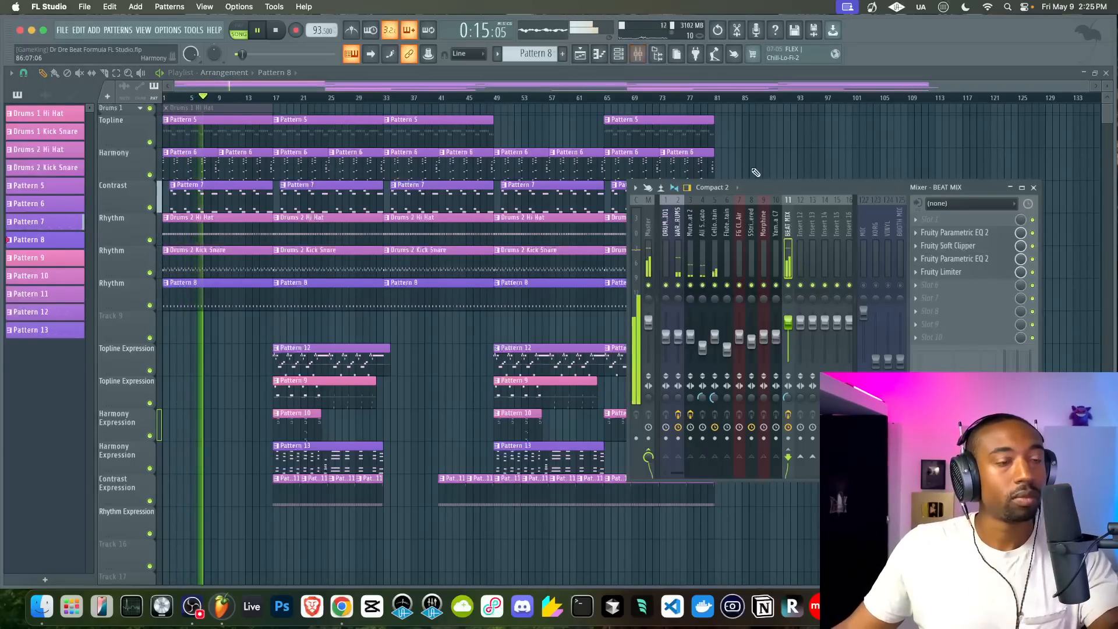
Move the BEAT MIX effects up one slot to fill empty slot 1, then hide the mixer and save the project
{"action": "left_click_drag", "start_coordinate": [815, 184], "coordinate": [847, 181]}
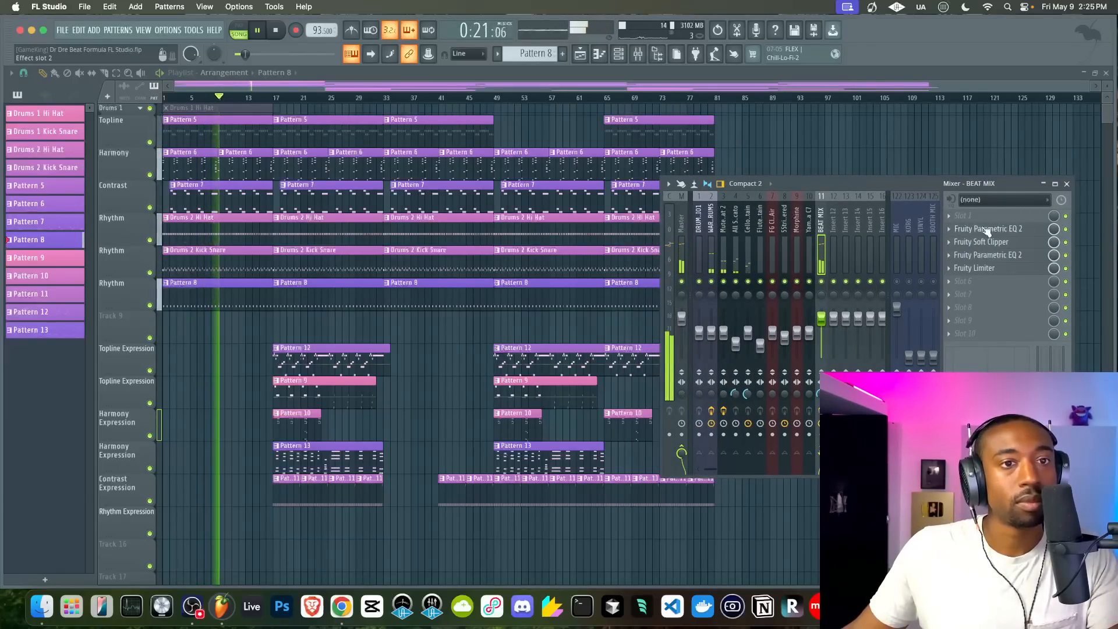
{"action": "left_click_drag", "start_coordinate": [984, 230], "coordinate": [990, 255]}
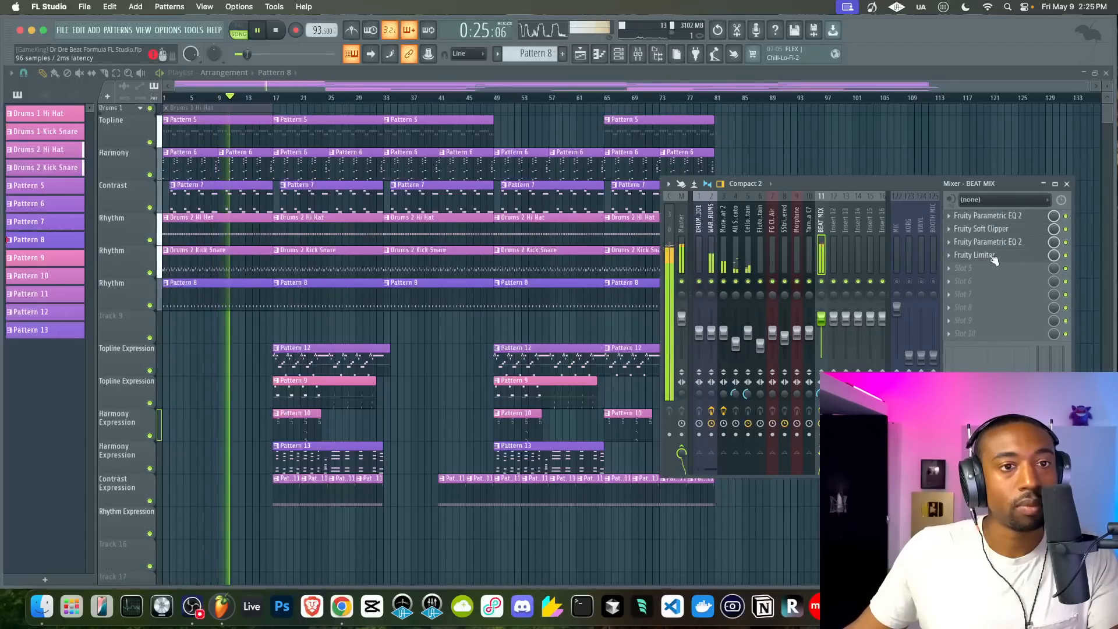
{"action": "key", "text": "F9"}
{"action": "key", "text": "super+s"}
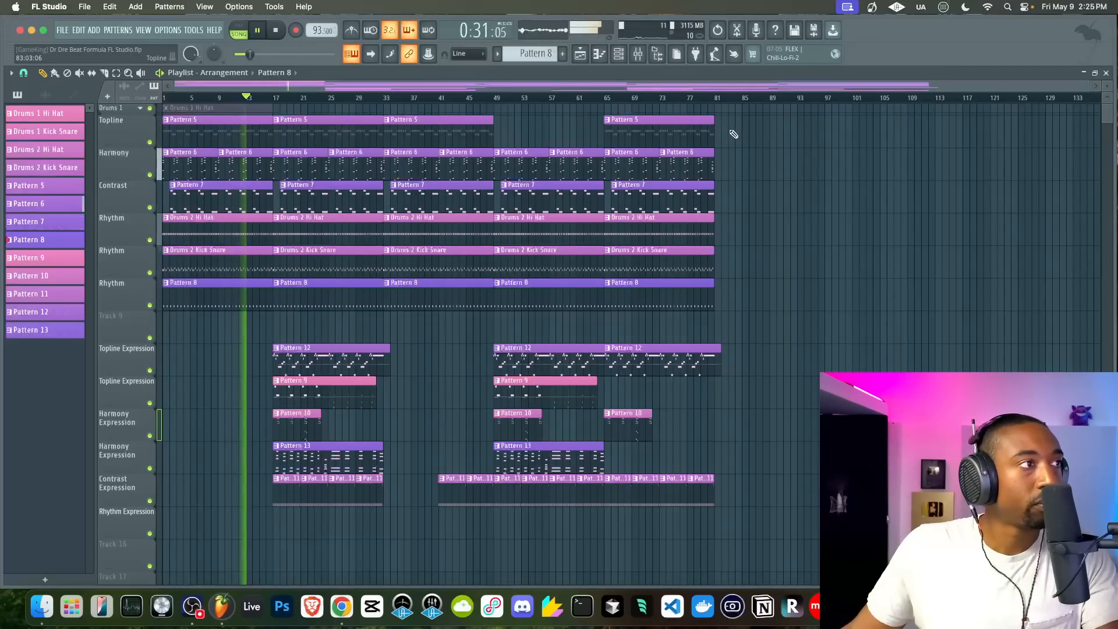
Add a Transient Processor to slot 5 of BEAT MIX, raise its attack slightly, then hide the mixer and save the project
{"action": "key", "text": "F9"}
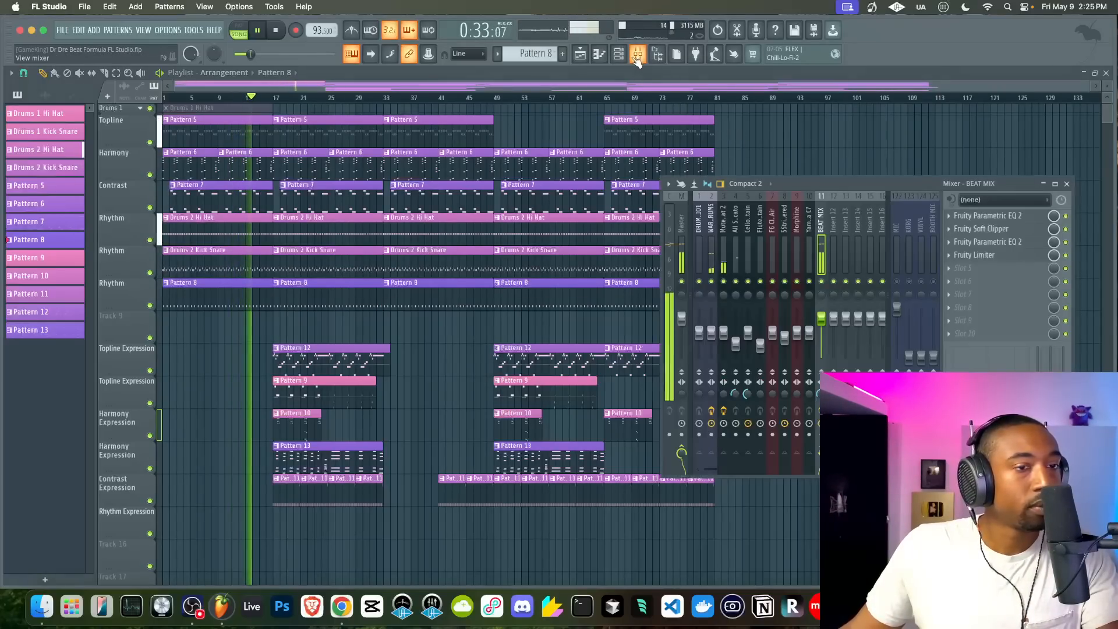
{"action": "left_click", "coordinate": [969, 273]}
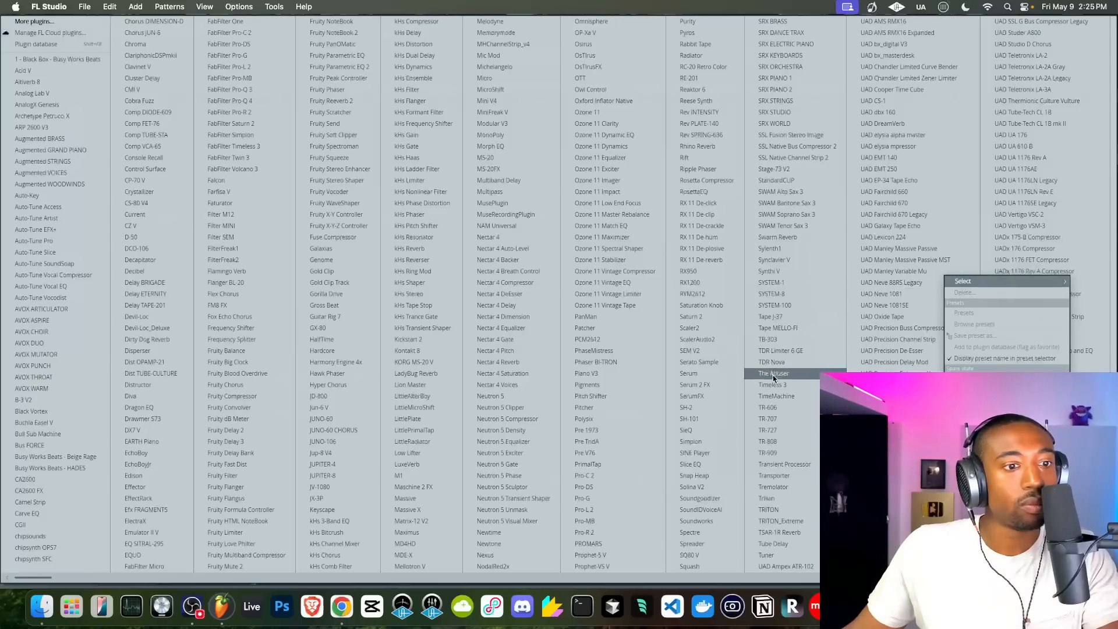
{"action": "left_click", "coordinate": [794, 463]}
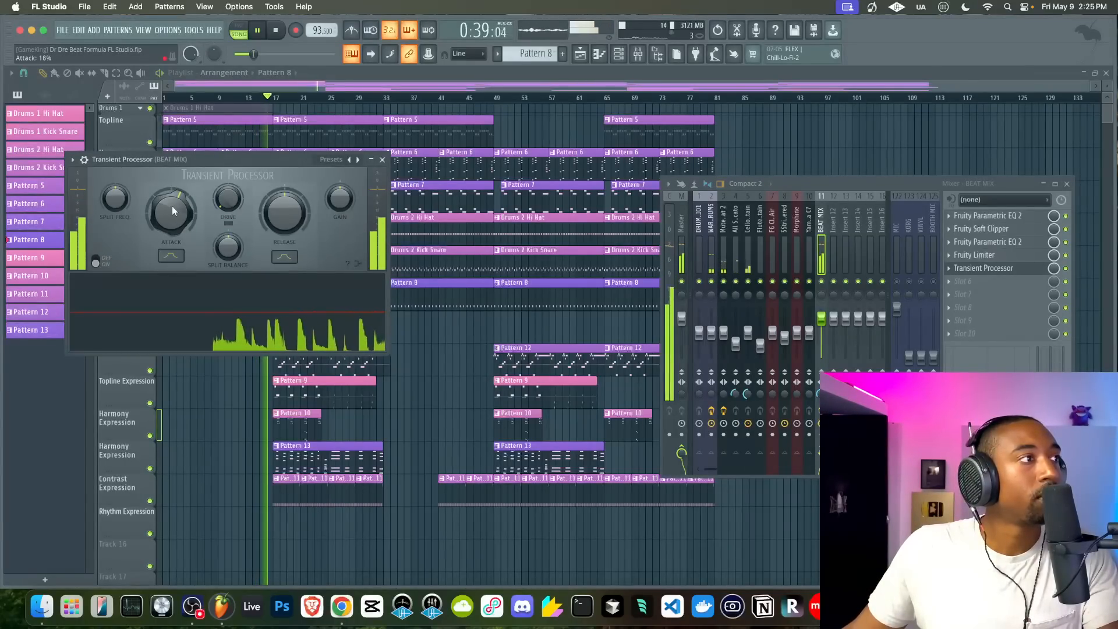
{"action": "left_click_drag", "start_coordinate": [172, 206], "coordinate": [171, 205]}
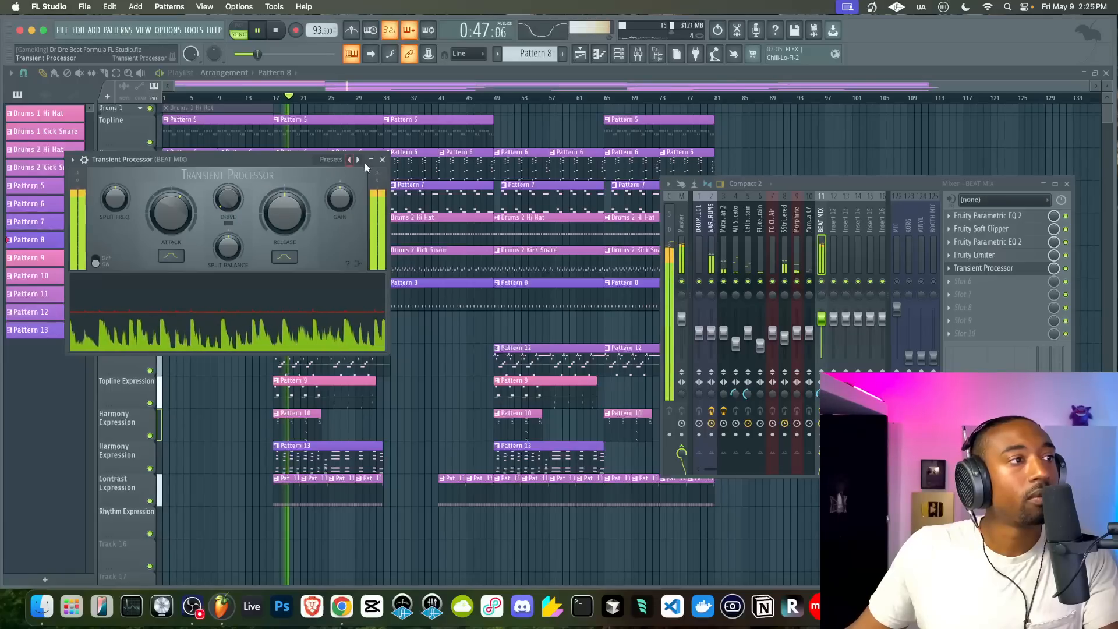
{"action": "left_click", "coordinate": [382, 159]}
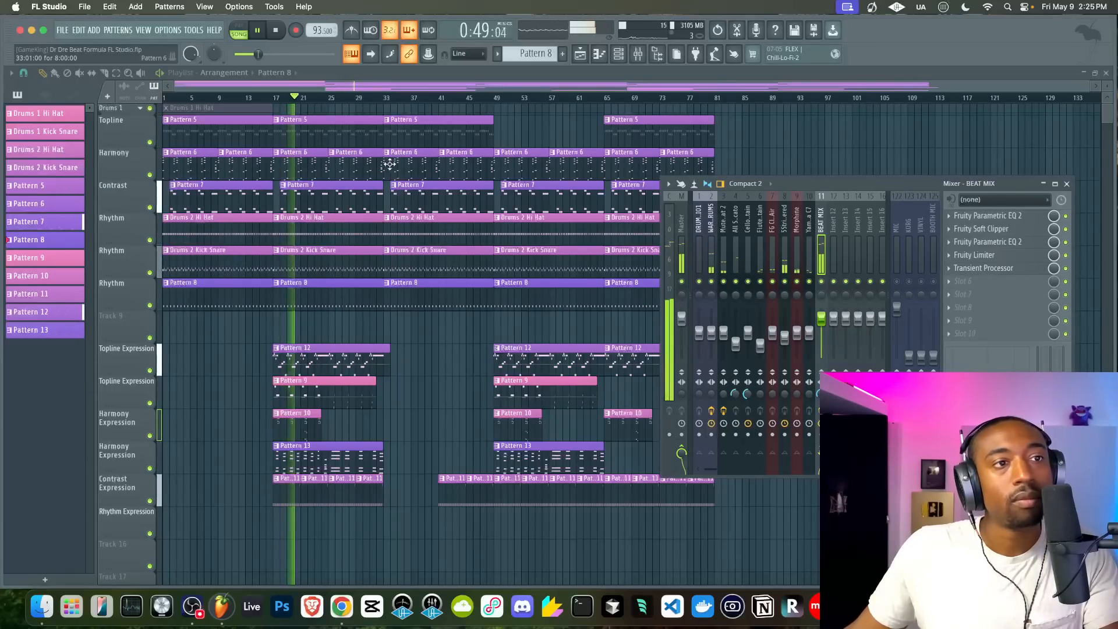
{"action": "key", "text": "F9"}
{"action": "key", "text": "super+s"}
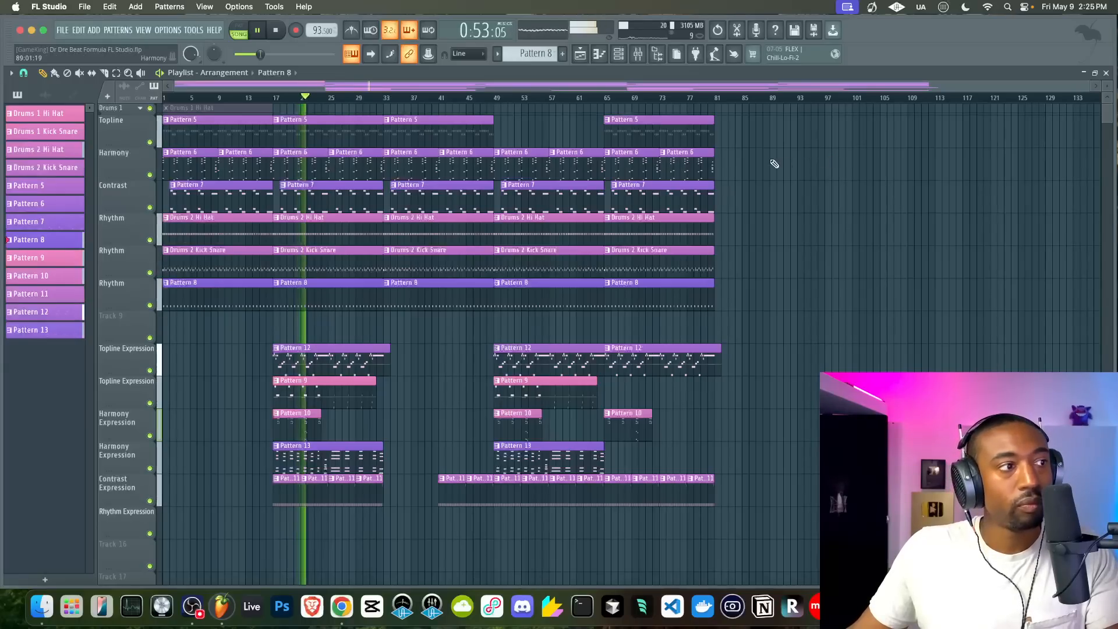
Show the mixer again and add a second Fruity Limiter in slot 6 of BEAT MIX, after the Transient Processor
{"action": "left_click", "coordinate": [638, 54]}
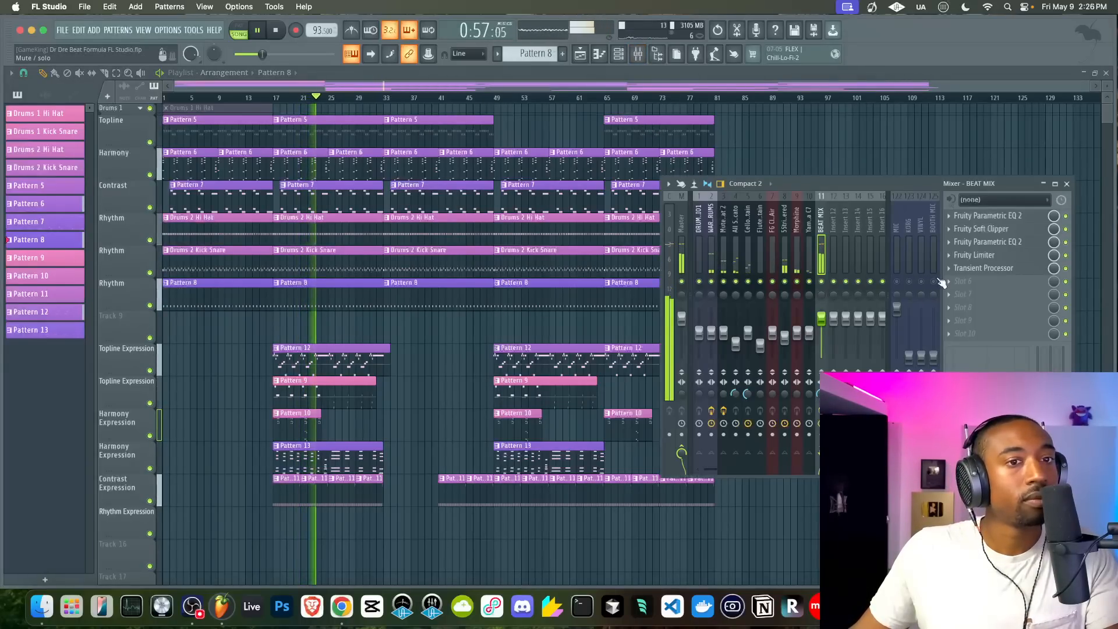
{"action": "left_click", "coordinate": [958, 291]}
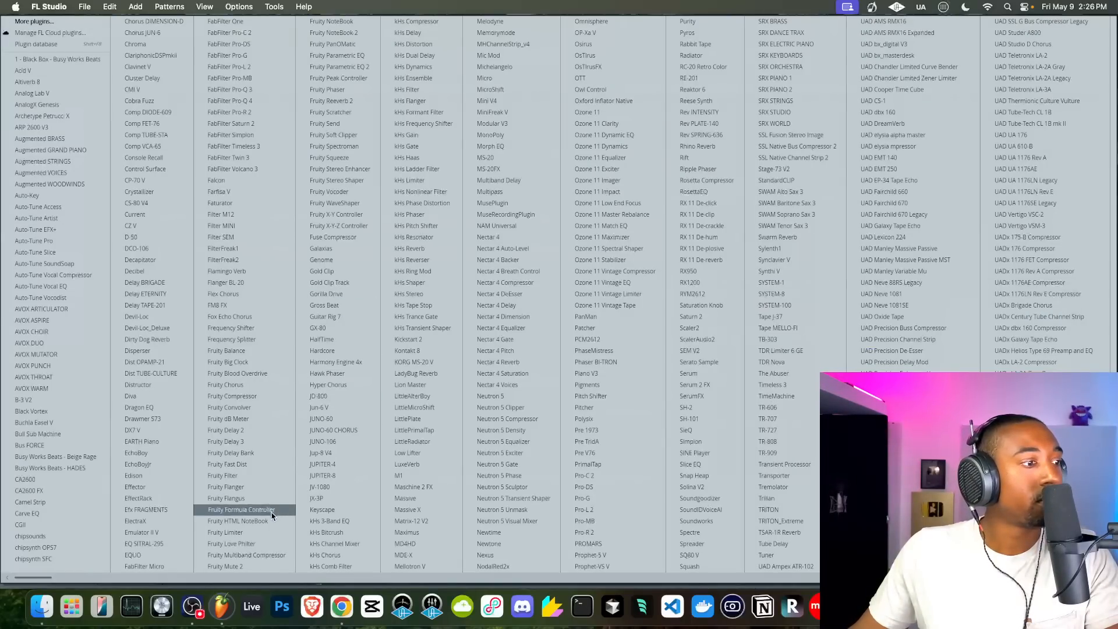
{"action": "left_click", "coordinate": [258, 532]}
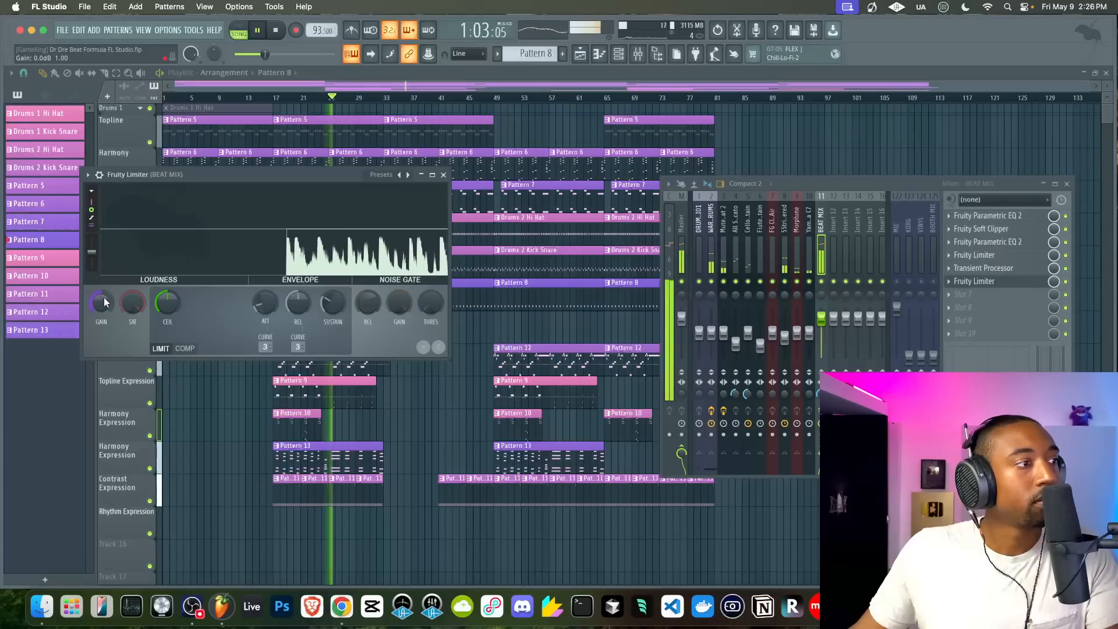
Set the second Fruity Limiter's gain to about 0.7 dB by ear, then close the plugin and hide the mixer
{"action": "mouse_move", "coordinate": [104, 302]}
{"action": "left_mouse_down"}
{"action": "mouse_move", "coordinate": [105, 282]}
{"action": "mouse_move", "coordinate": [103, 303]}
{"action": "left_mouse_up"}
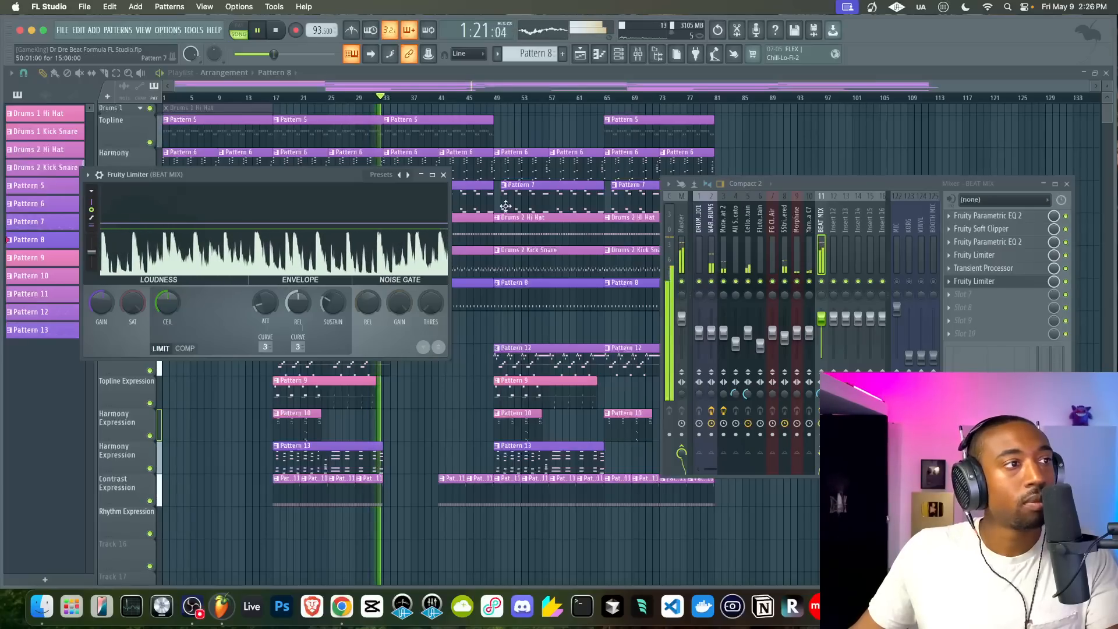
{"action": "left_click", "coordinate": [106, 296], "text": "alt"}
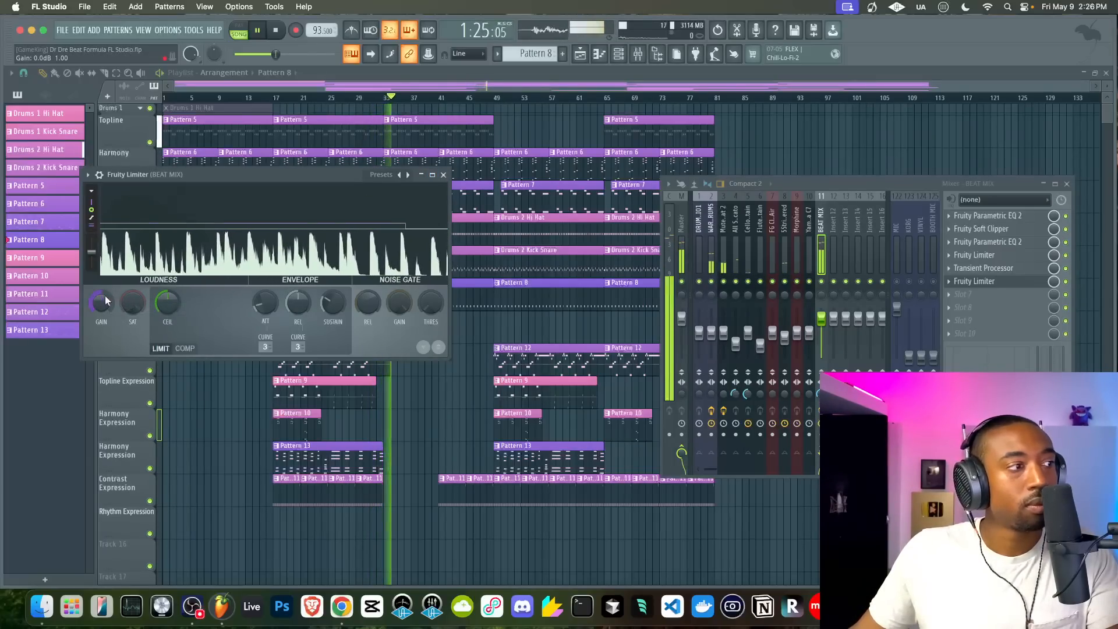
{"action": "left_click_drag", "start_coordinate": [101, 304], "coordinate": [101, 298]}
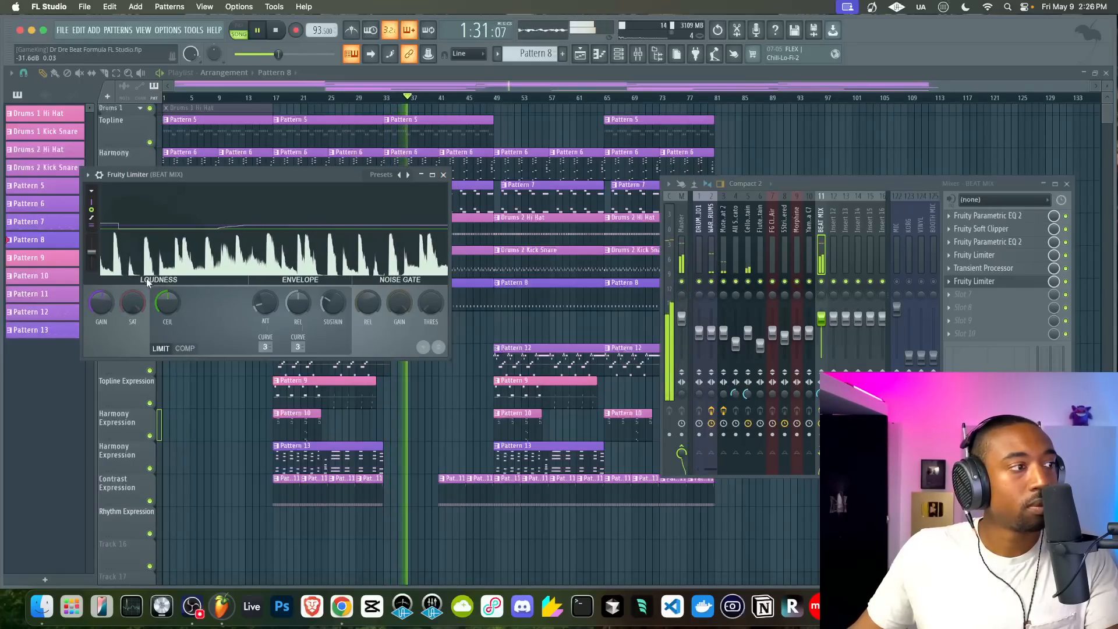
{"action": "left_click_drag", "start_coordinate": [102, 301], "coordinate": [102, 306]}
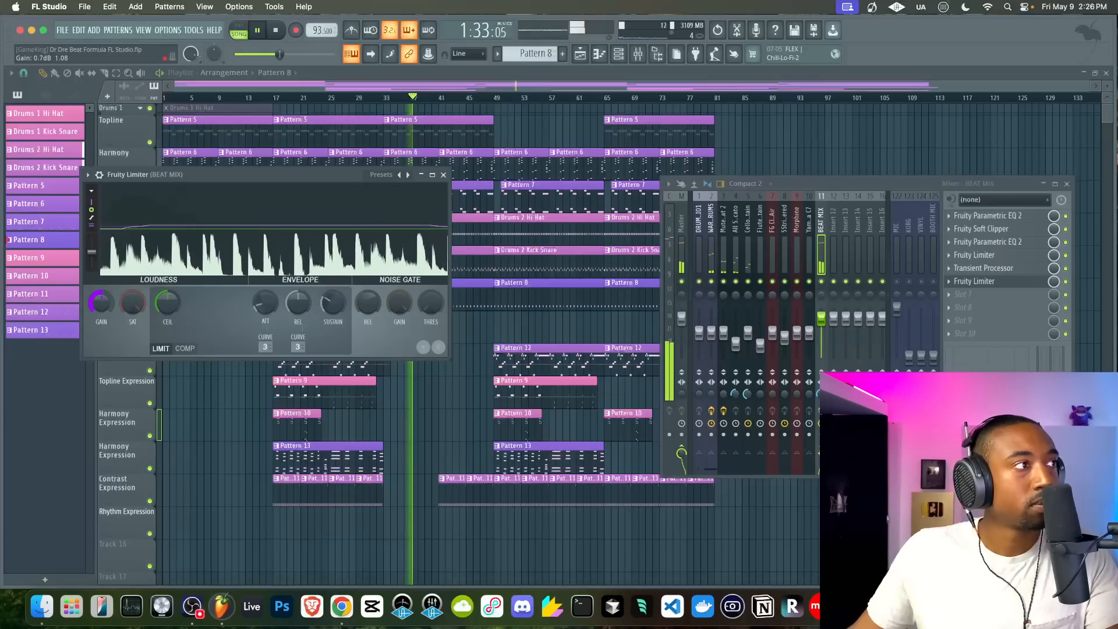
{"action": "left_click", "coordinate": [443, 175]}
{"action": "left_click", "coordinate": [837, 161]}
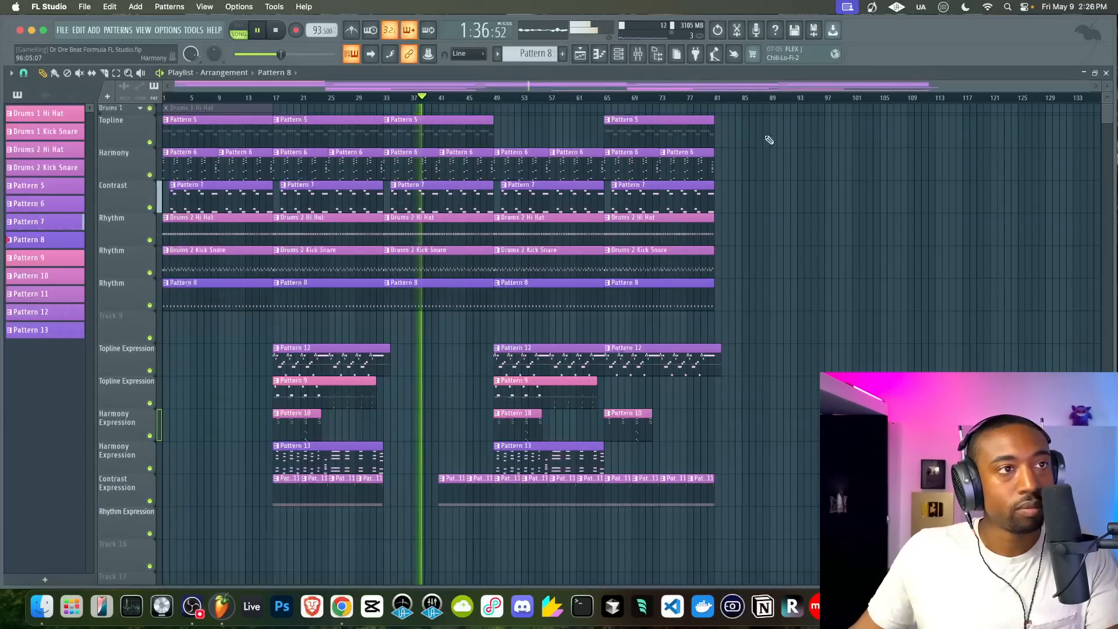
Lower the Cellos Sustain mixer track's volume to about 45% while the song plays, then close the mixer
{"action": "left_click", "coordinate": [638, 54]}
{"action": "left_click_drag", "start_coordinate": [839, 184], "coordinate": [826, 190]}
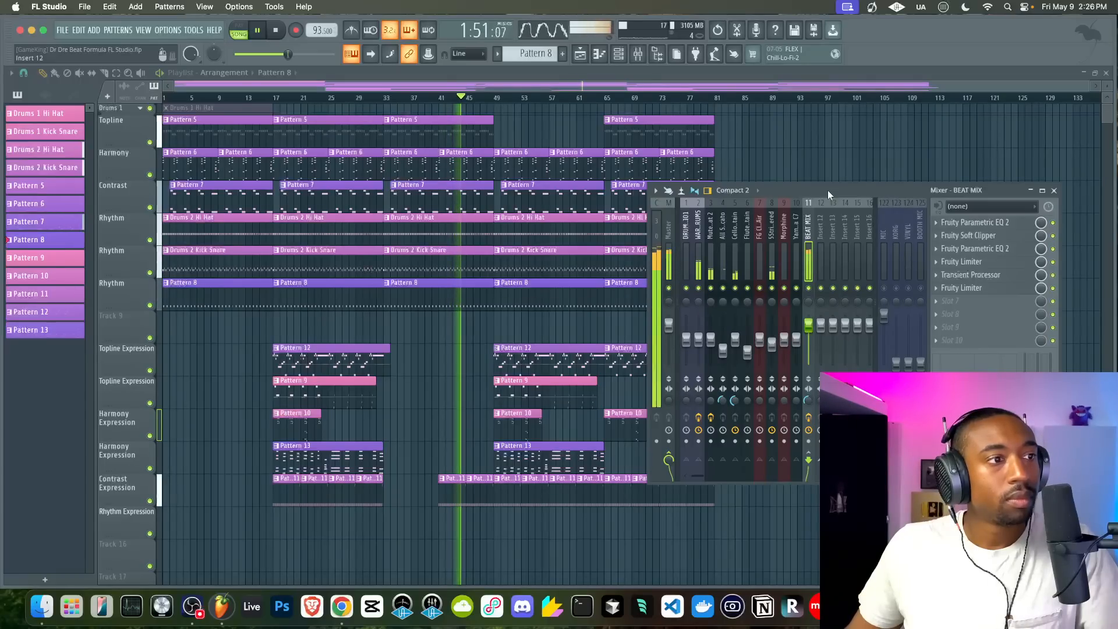
{"action": "left_click", "coordinate": [735, 265]}
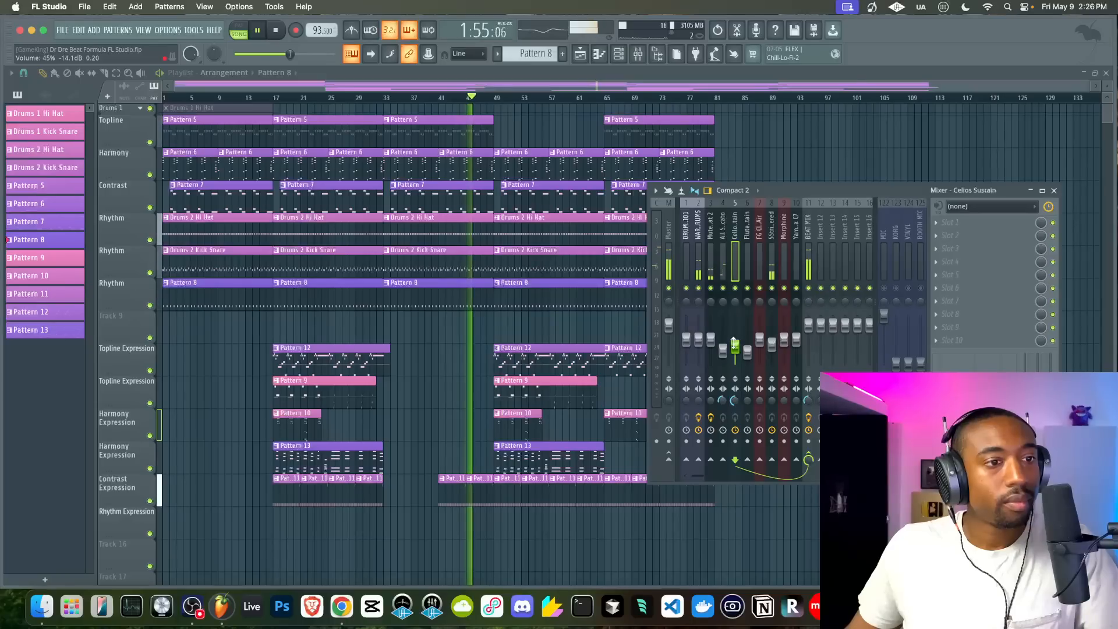
{"action": "left_click_drag", "start_coordinate": [735, 347], "coordinate": [734, 348]}
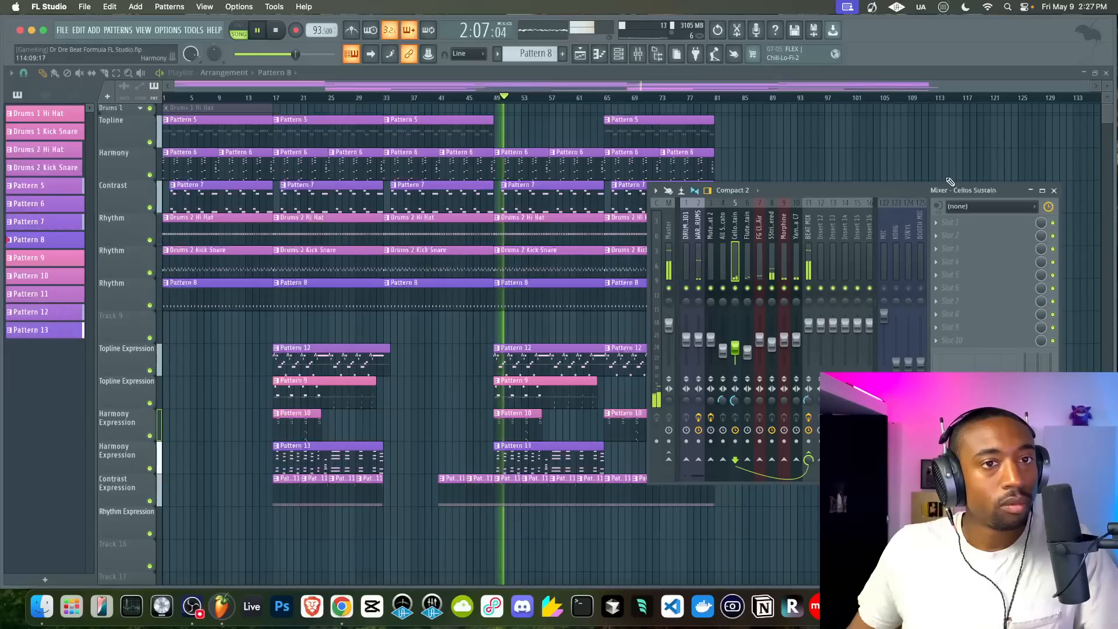
{"action": "left_click", "coordinate": [1055, 191]}
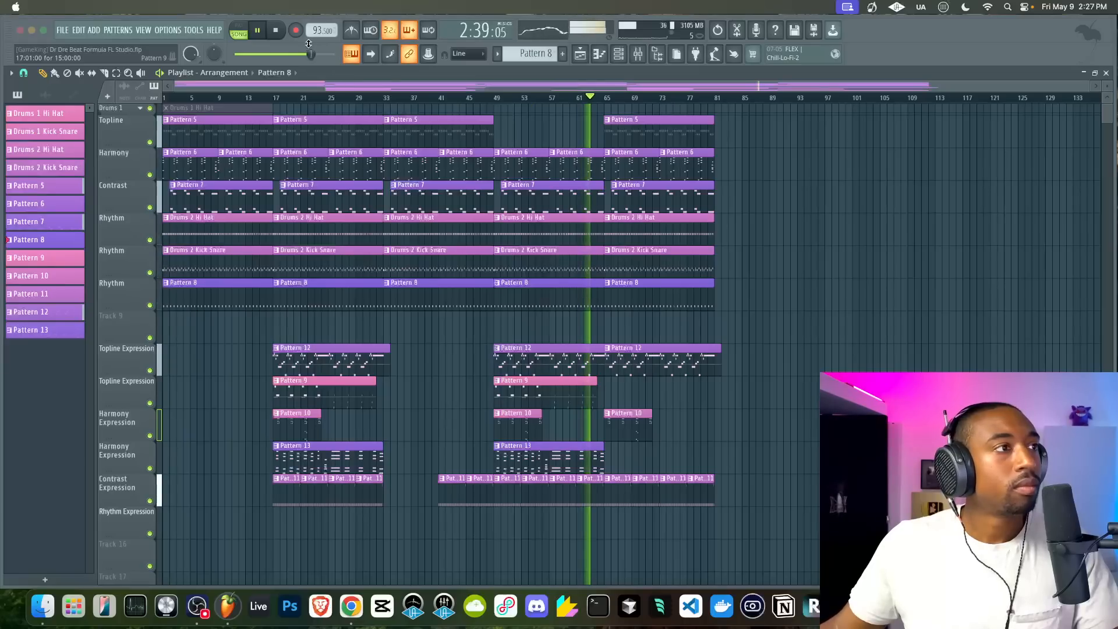
{"action": "left_click", "coordinate": [513, 79]}
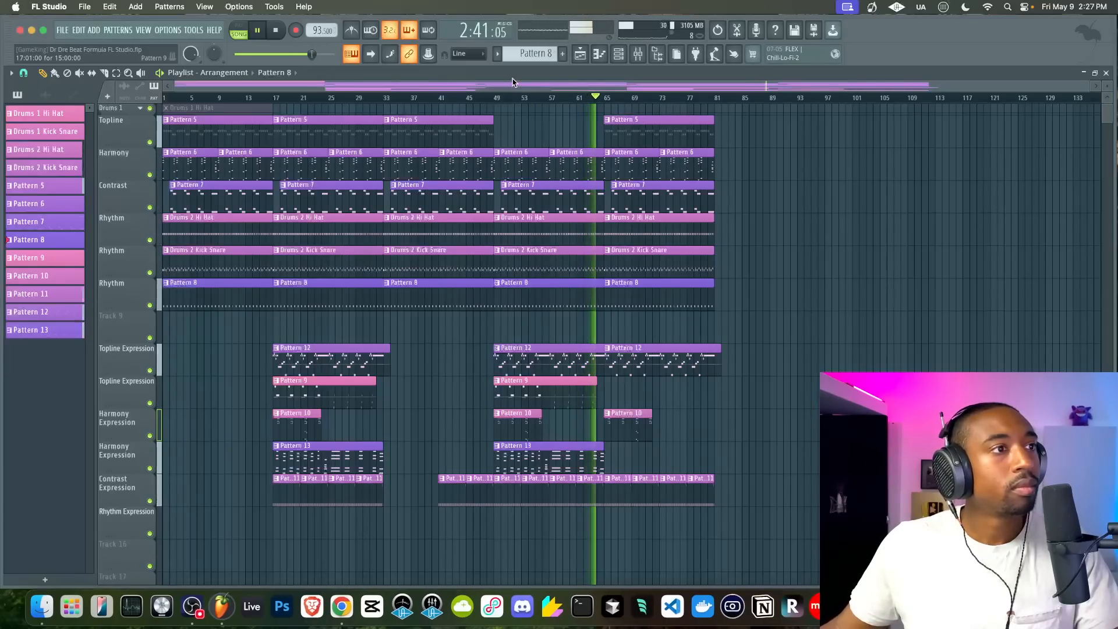
{"action": "left_click", "coordinate": [646, 60]}
{"action": "left_click", "coordinate": [645, 60]}
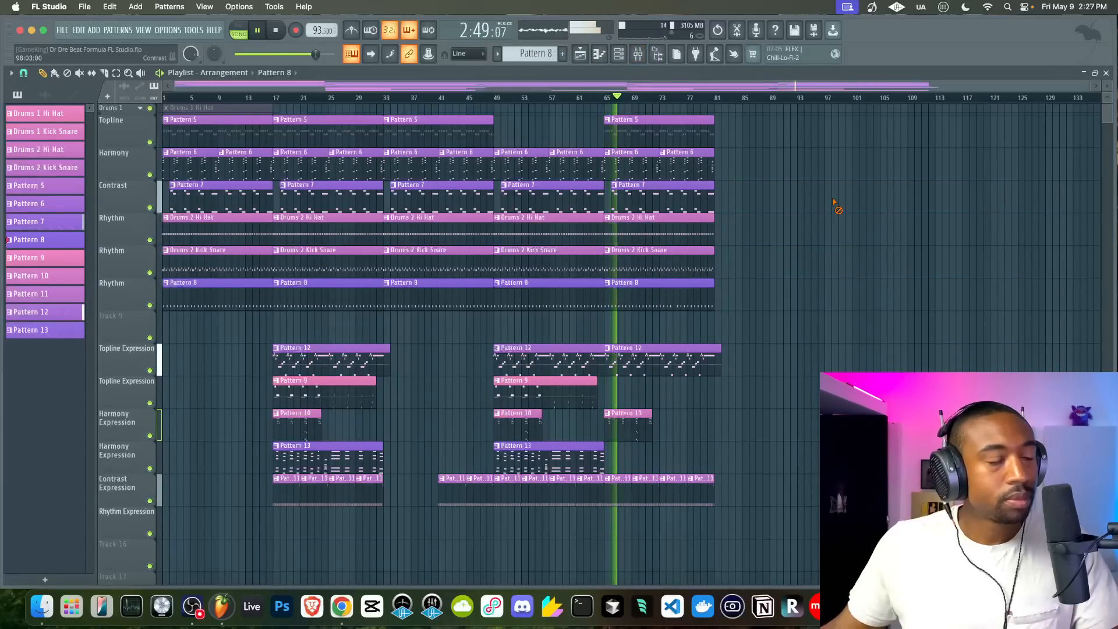
{"action": "left_click", "coordinate": [197, 606]}
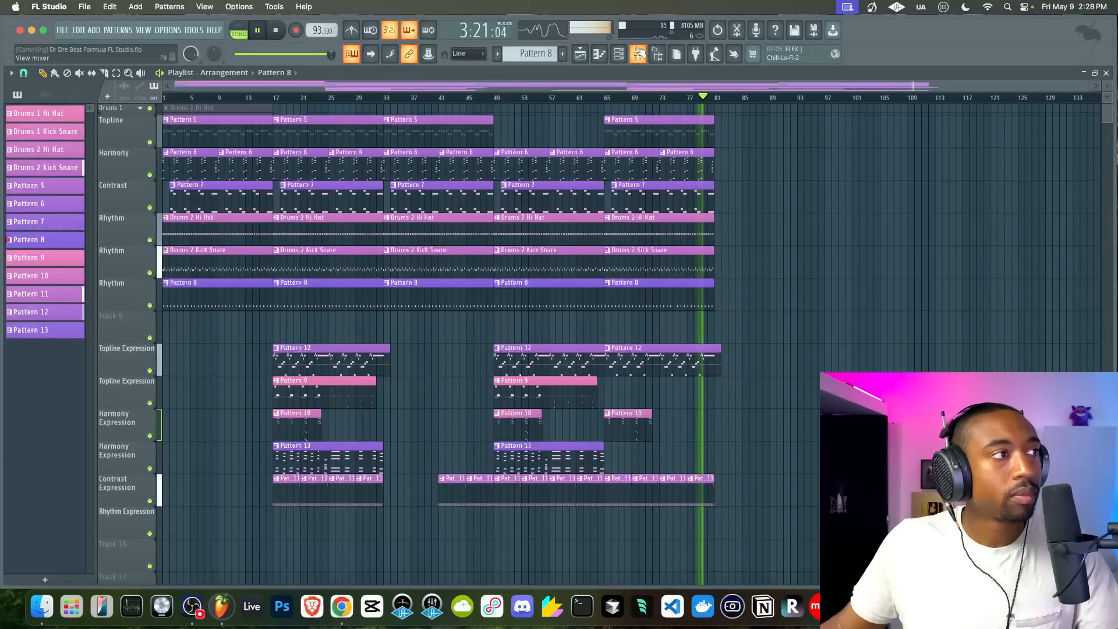
Stop the song, hide the mixer and save the finished project
{"action": "left_click", "coordinate": [639, 53]}
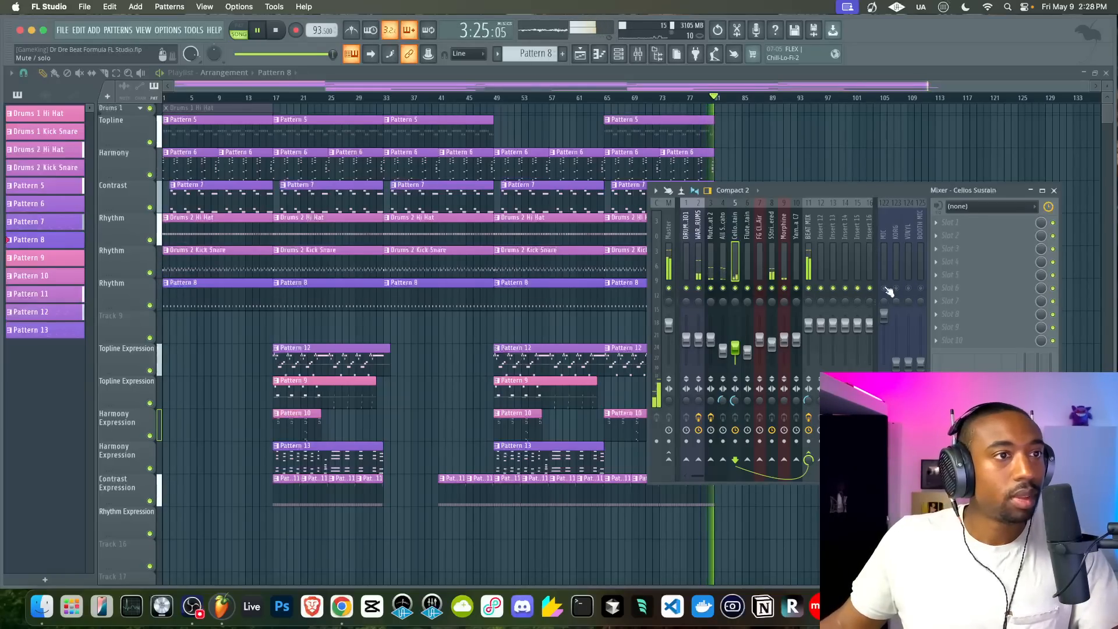
{"action": "key", "text": "space"}
{"action": "key", "text": "F9"}
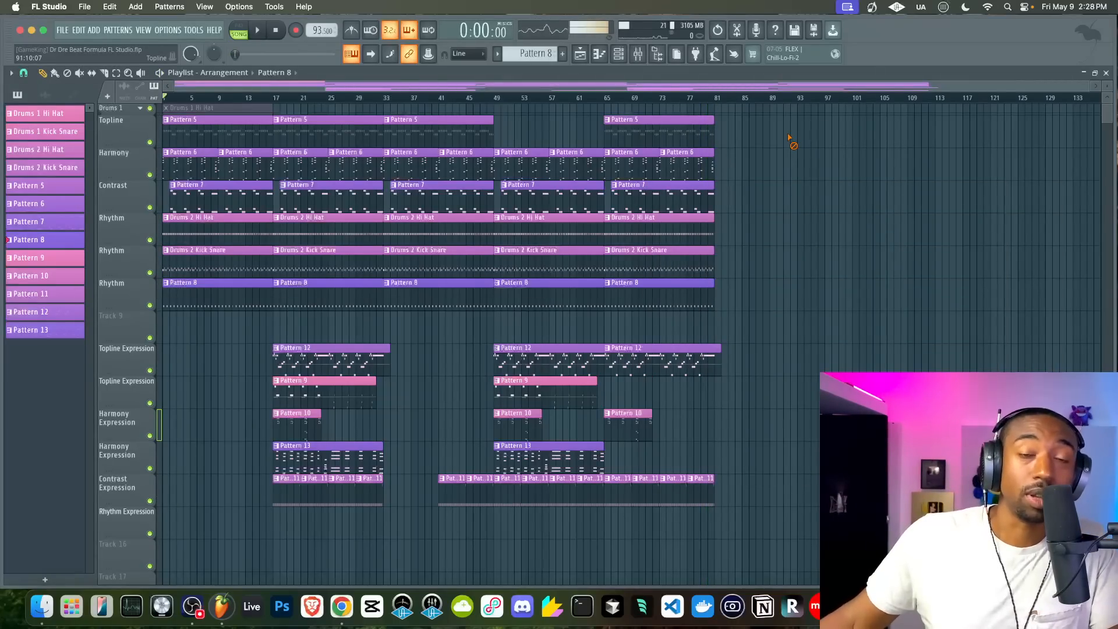
{"action": "key", "text": "super+s"}
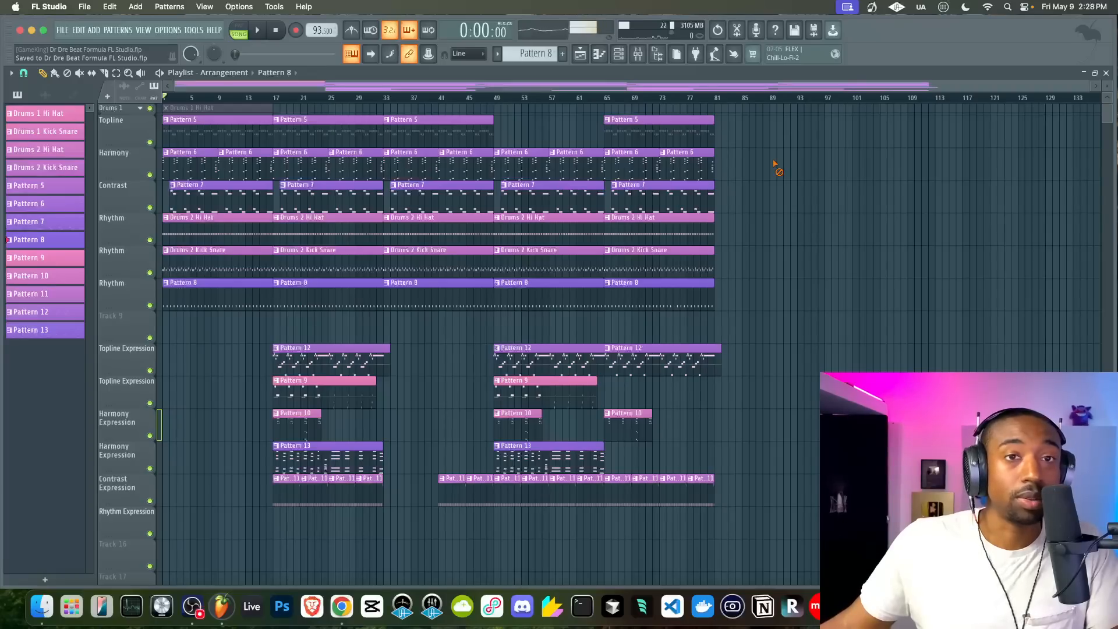
{"action": "scroll", "coordinate": [814, 180], "scroll_direction": "up", "scroll_amount": 5}
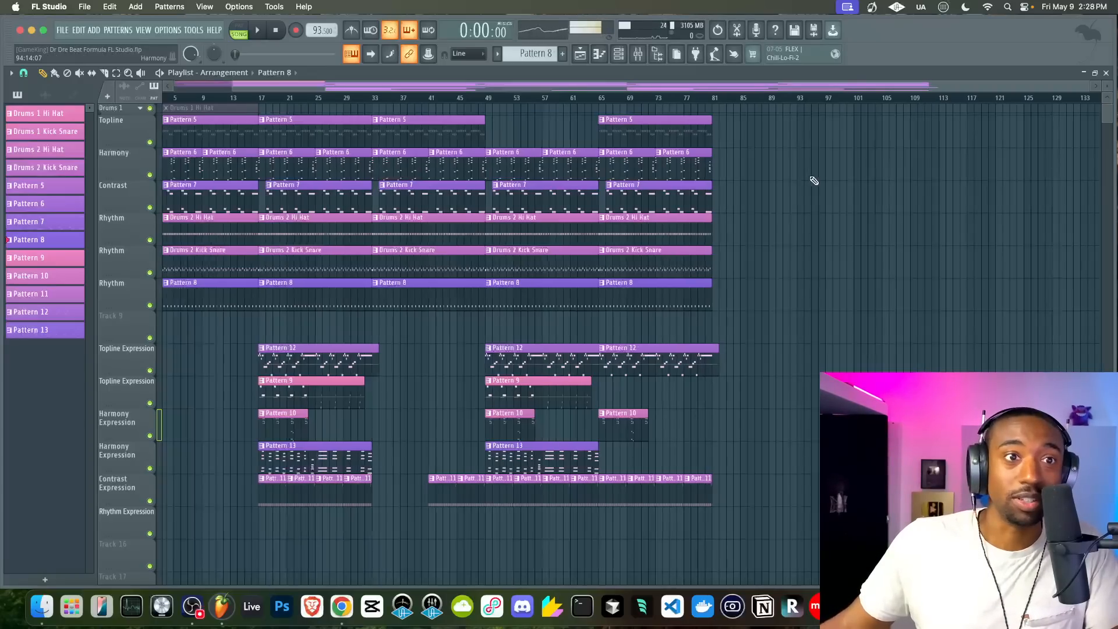
{"action": "scroll", "coordinate": [815, 180], "scroll_direction": "down", "scroll_amount": 5}
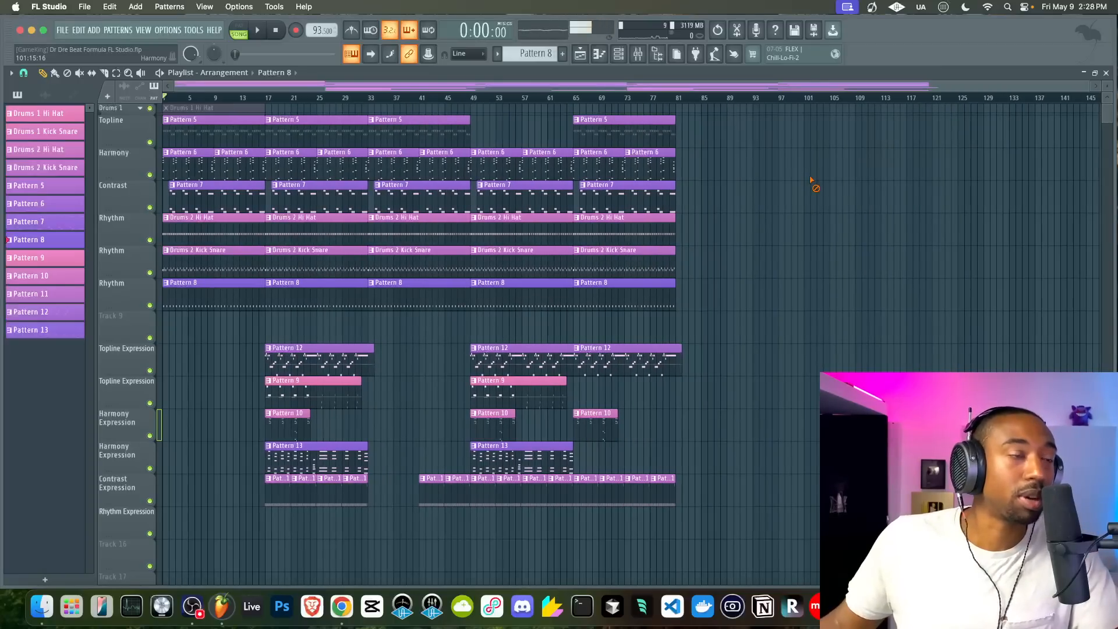
{"action": "key", "text": "super+s"}
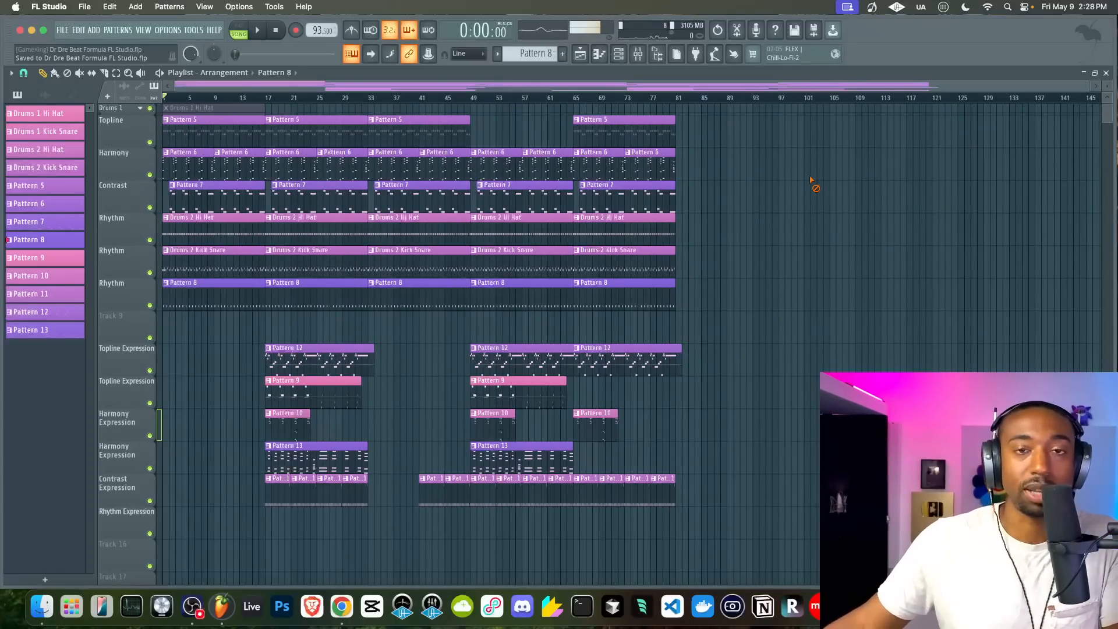